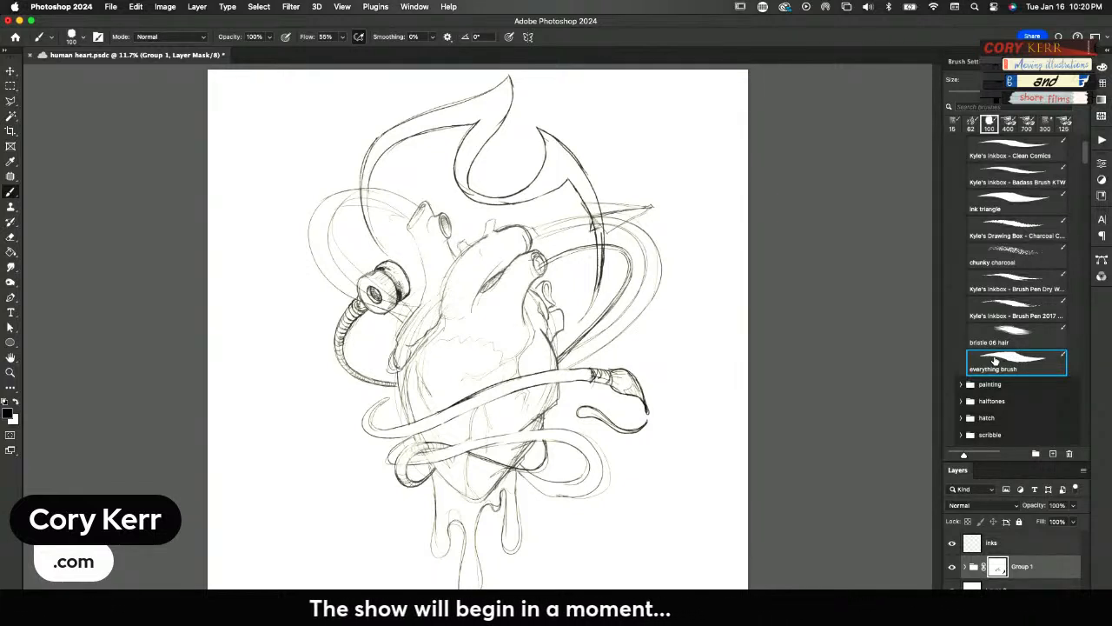
Make the inks layer active, zoomed in on the small curved hose end beside the lower heart
key("z")
mouse_move(633, 433)
left_mouse_down()
mouse_move(696, 374)
mouse_move(762, 271)
mouse_move(741, 330)
left_mouse_up()
key("b")
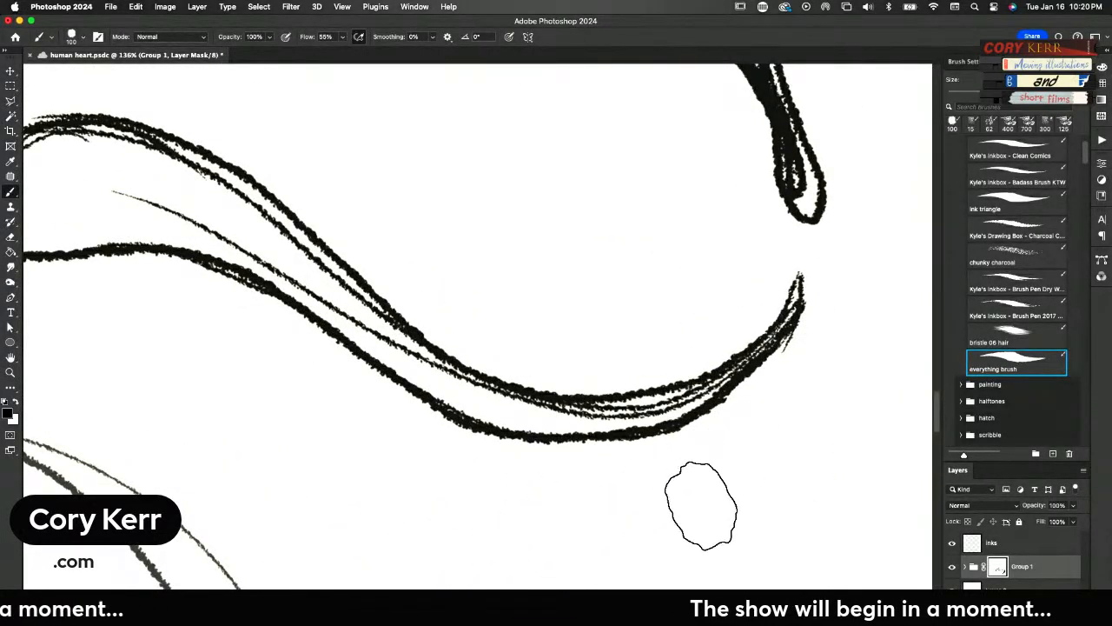
left_click(999, 542)
Try the everything brush with a few looping and short test strokes on the inks layer and clear them
mouse_move(765, 489)
left_mouse_down()
mouse_move(373, 502)
mouse_move(496, 551)
mouse_move(834, 483)
mouse_move(672, 426)
mouse_move(599, 450)
left_mouse_up()
mouse_move(552, 323)
left_mouse_down()
mouse_move(719, 236)
mouse_move(623, 334)
mouse_move(439, 261)
mouse_move(688, 176)
left_mouse_up()
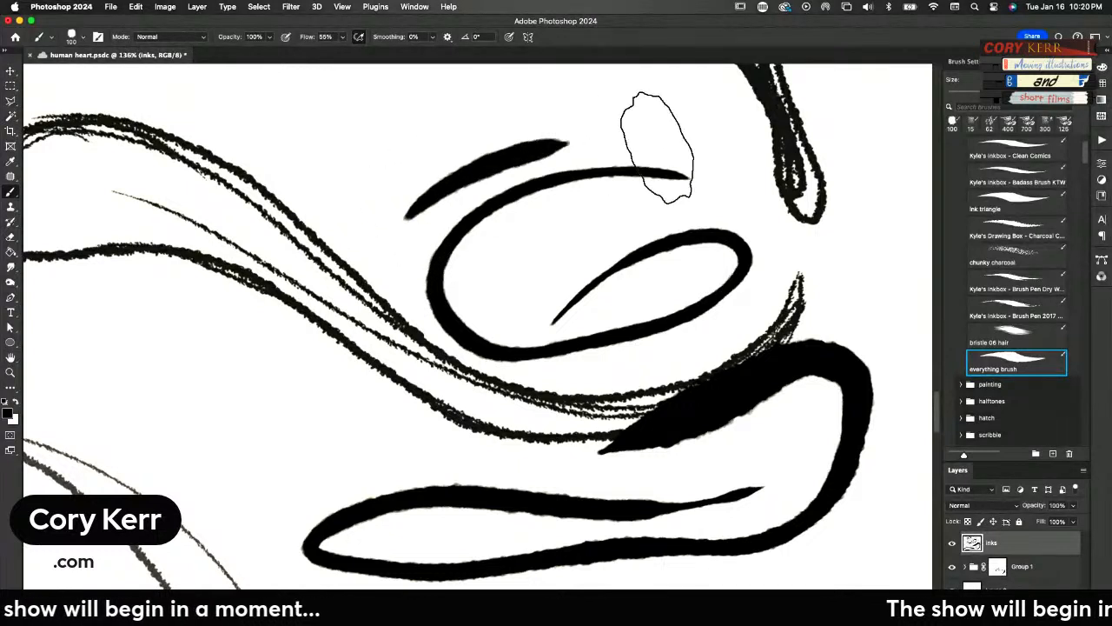
left_click_drag(405, 217, 569, 141)
left_click_drag(418, 235, 604, 155)
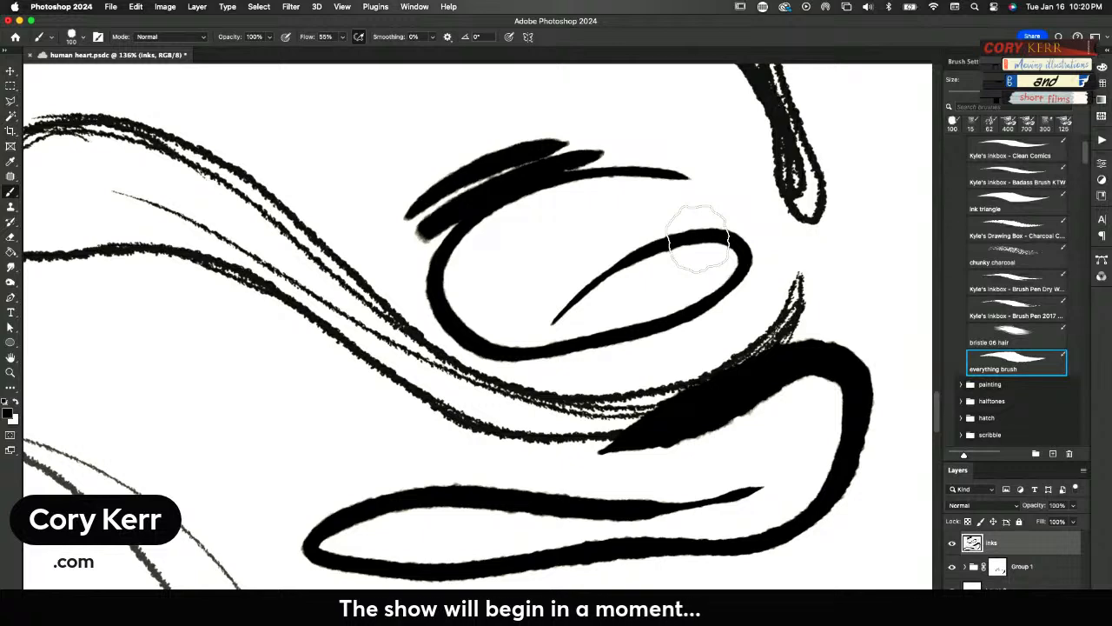
key("Delete")
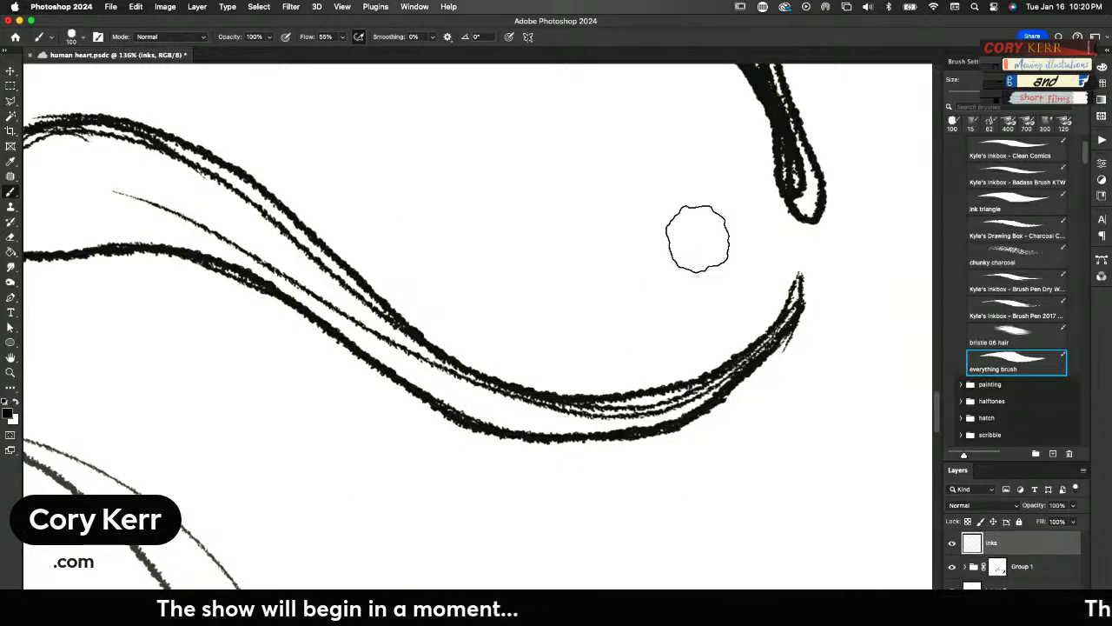
Ink the front face outline of the spool-shaped fitting with the everything brush at size 70, undoing the unwanted stroke
scroll(695, 244, "down", 10)
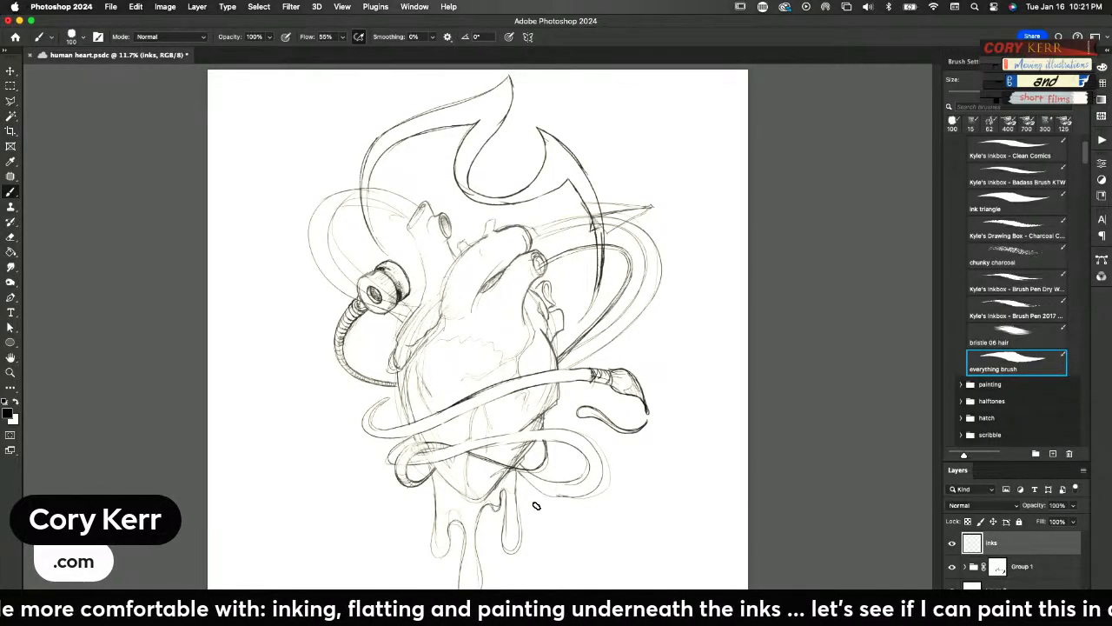
key("z")
left_click(408, 348)
mouse_move(431, 331)
left_mouse_down()
mouse_move(507, 331)
mouse_move(639, 430)
left_mouse_up()
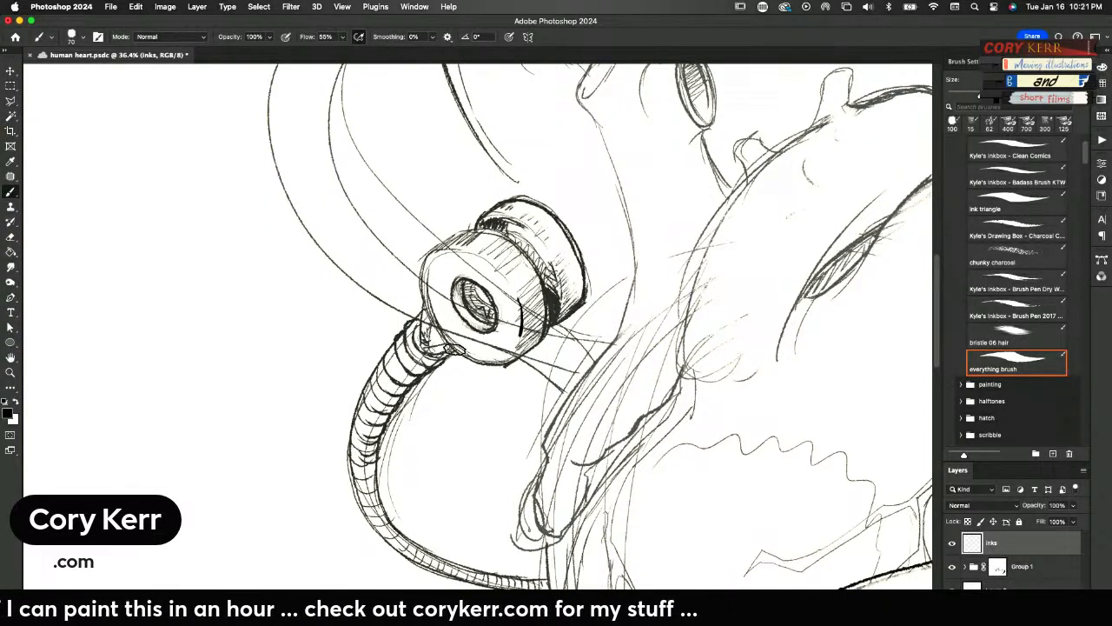
left_click_drag(450, 232, 521, 306)
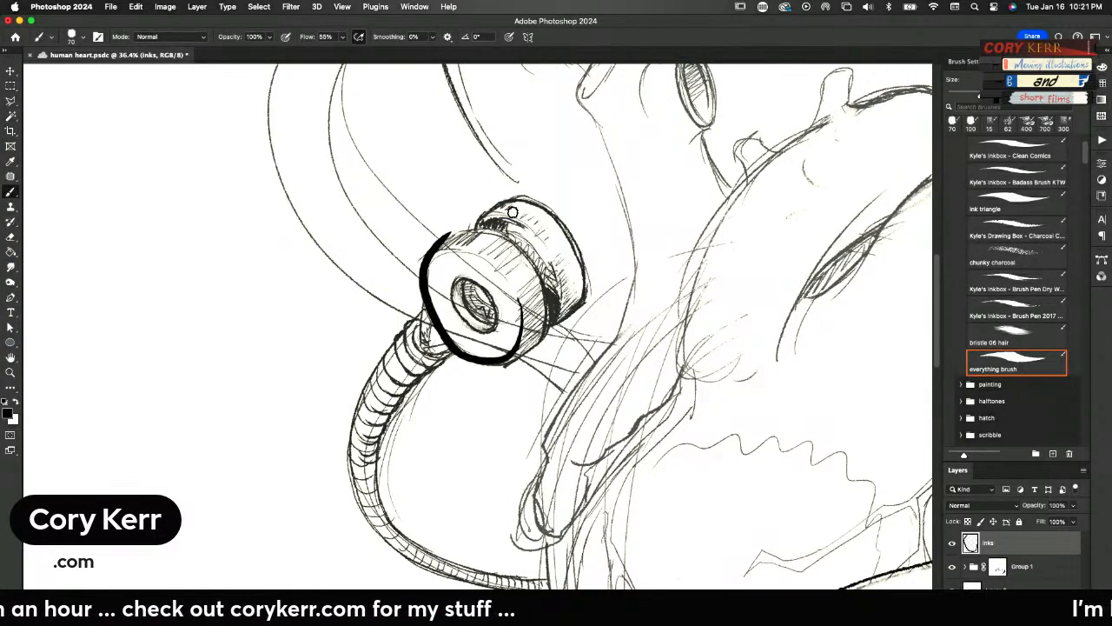
key("super+z")
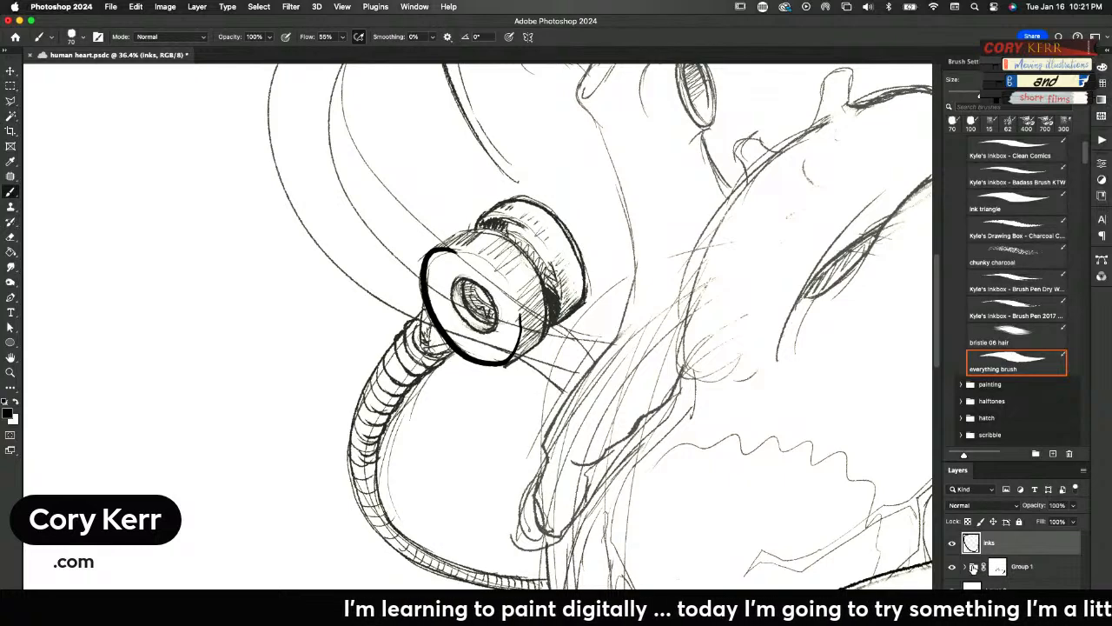
Colorize the sketch through Group 1's Hue/Saturation adjustment with hue 195, saturation 19 and lightness +31
left_click(980, 566)
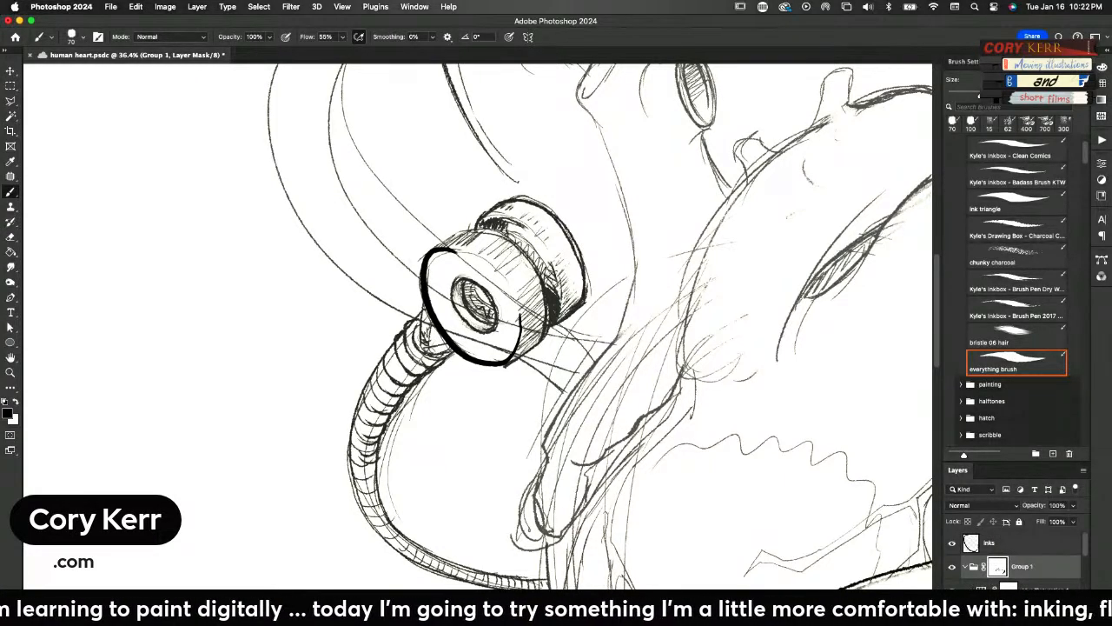
double_click(982, 589)
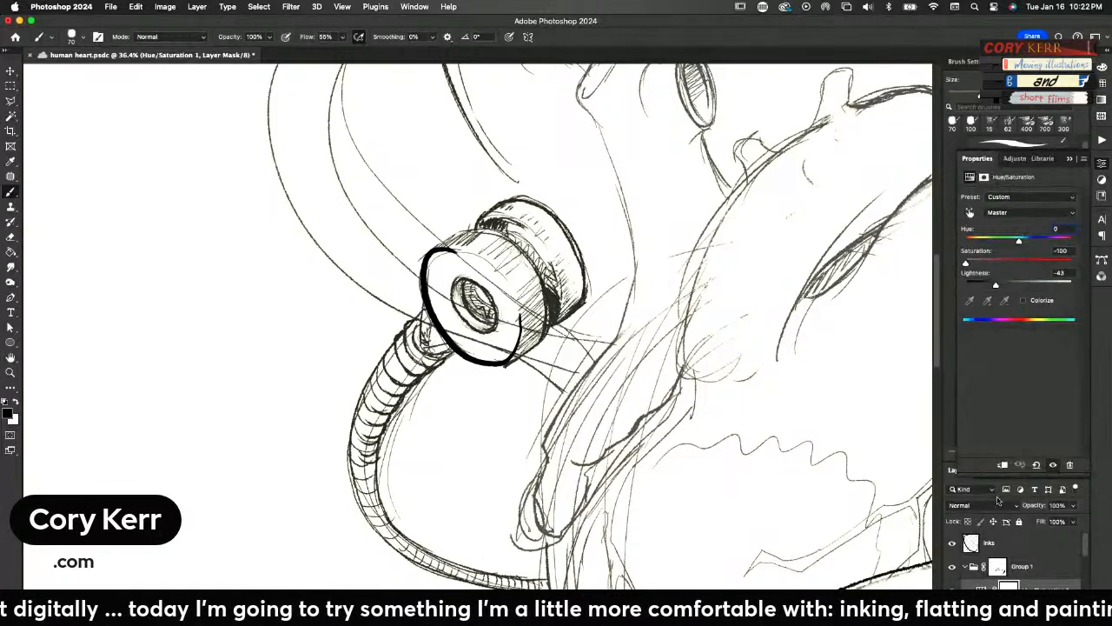
mouse_move(966, 263)
left_mouse_down()
mouse_move(1030, 285)
mouse_move(981, 264)
left_mouse_up()
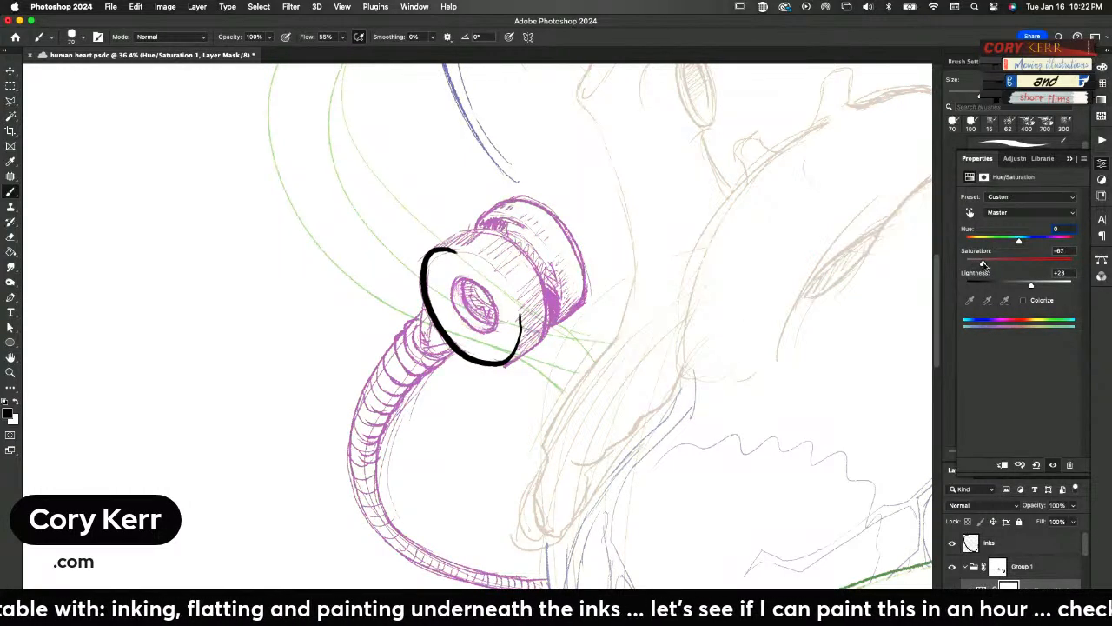
left_click(1024, 301)
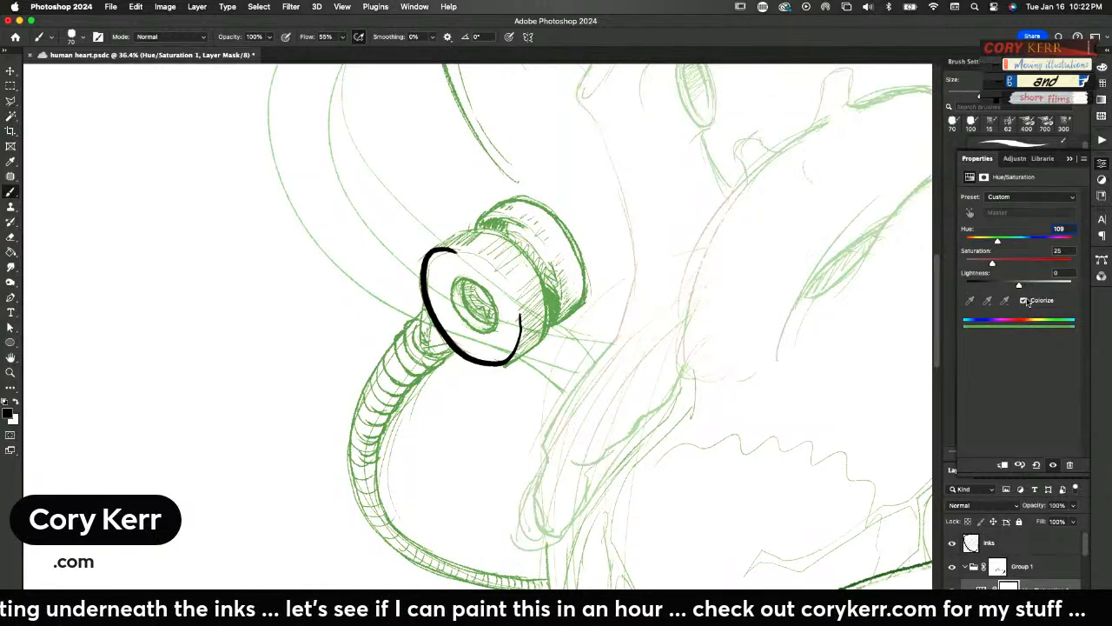
left_click_drag(1020, 287, 1033, 284)
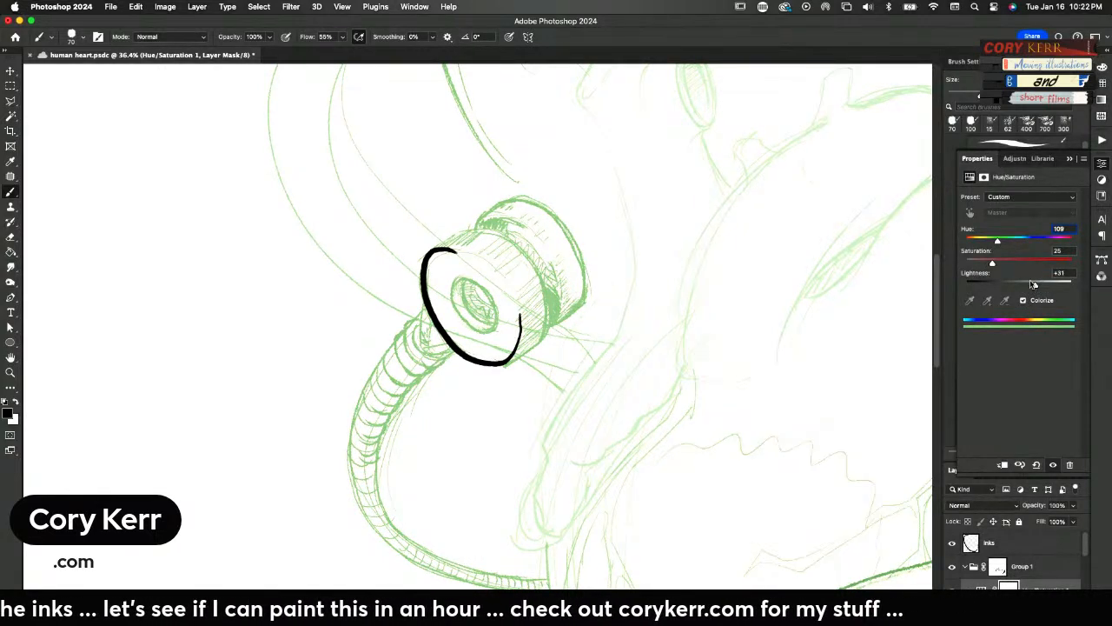
left_click_drag(998, 242, 1024, 246)
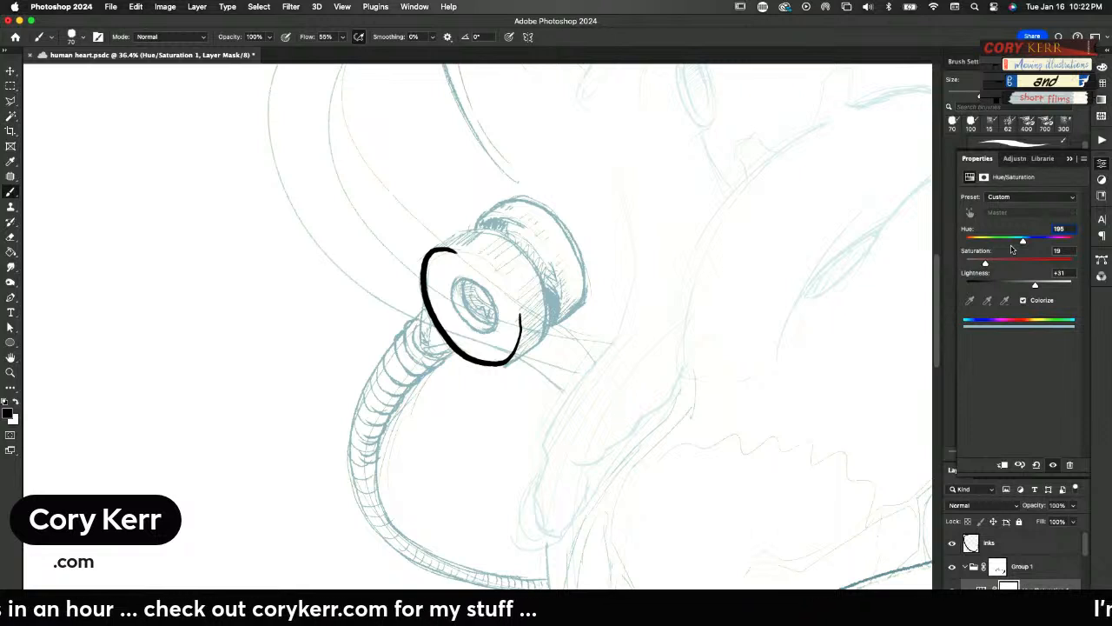
On the inks layer, ink the spool fitting's central hole, front disc edge and rear disc outline, and darken the hole's inside
left_click(1000, 543)
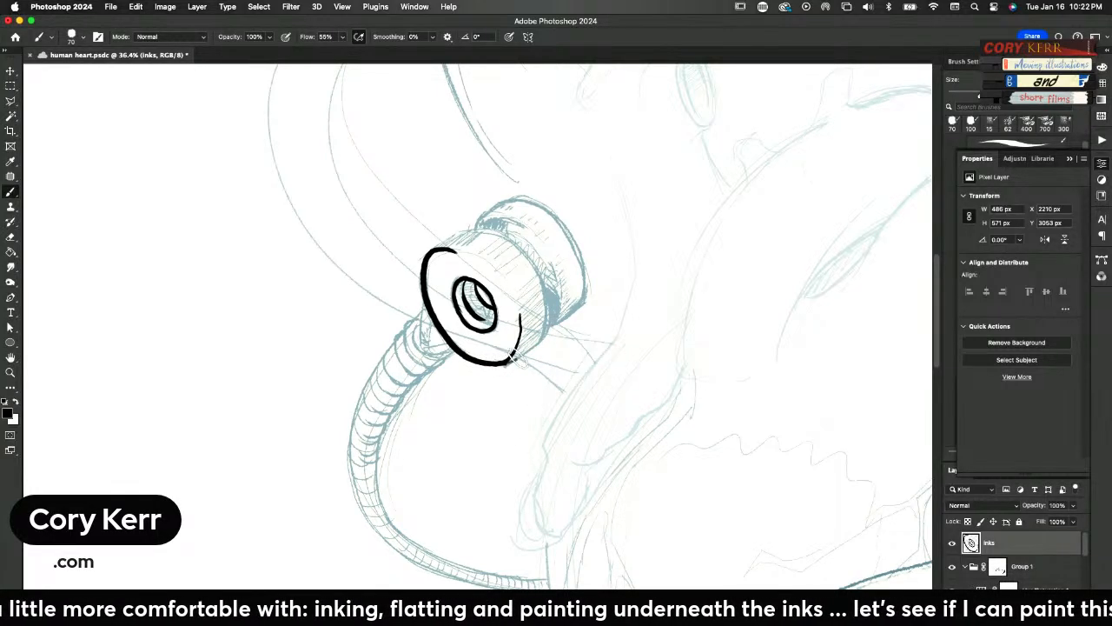
mouse_move(548, 297)
left_mouse_down()
mouse_move(488, 227)
mouse_move(444, 233)
mouse_move(419, 251)
left_mouse_up()
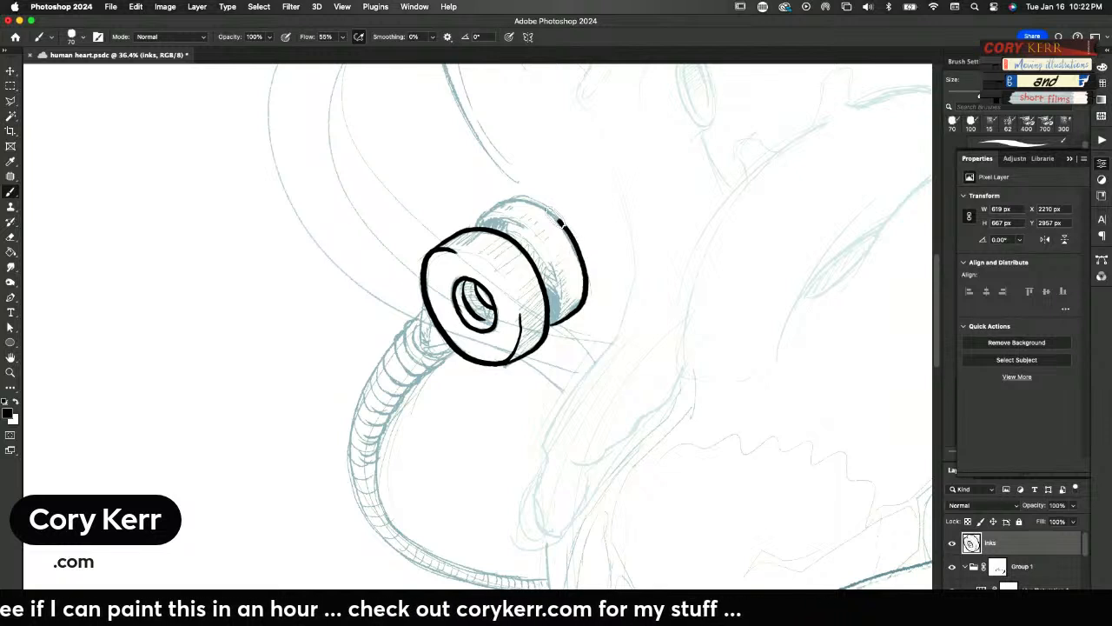
left_click_drag(477, 229, 472, 207)
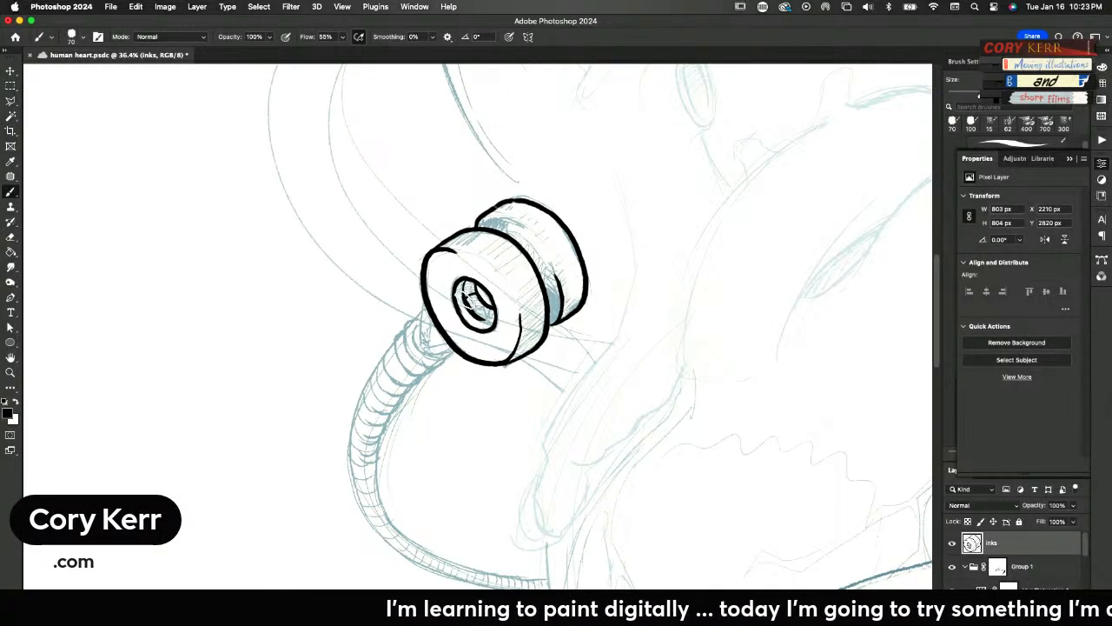
left_click_drag(475, 300, 478, 292)
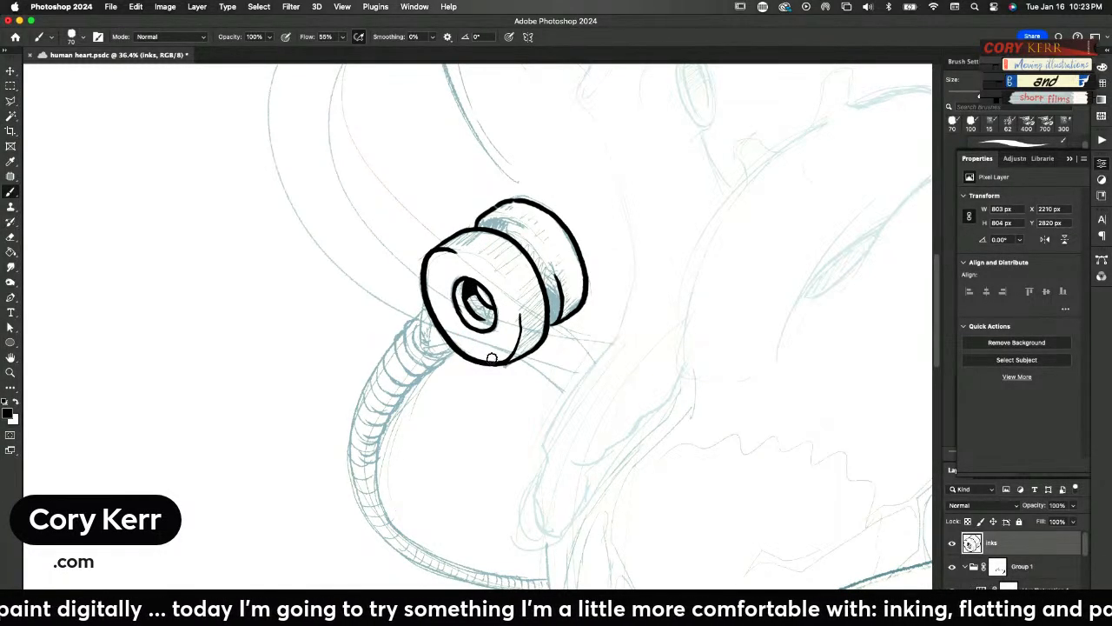
Quit Illustrator, Slack and Premiere Pro, saving the open speed project
key("super+Tab")
key("super+Tab")
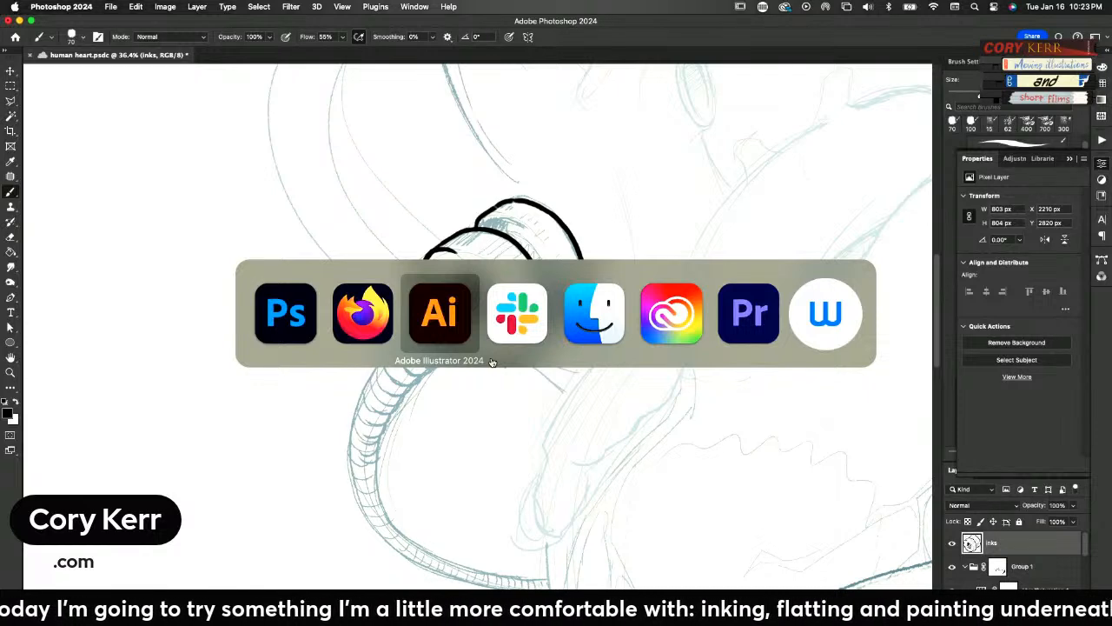
key("super+Tab")
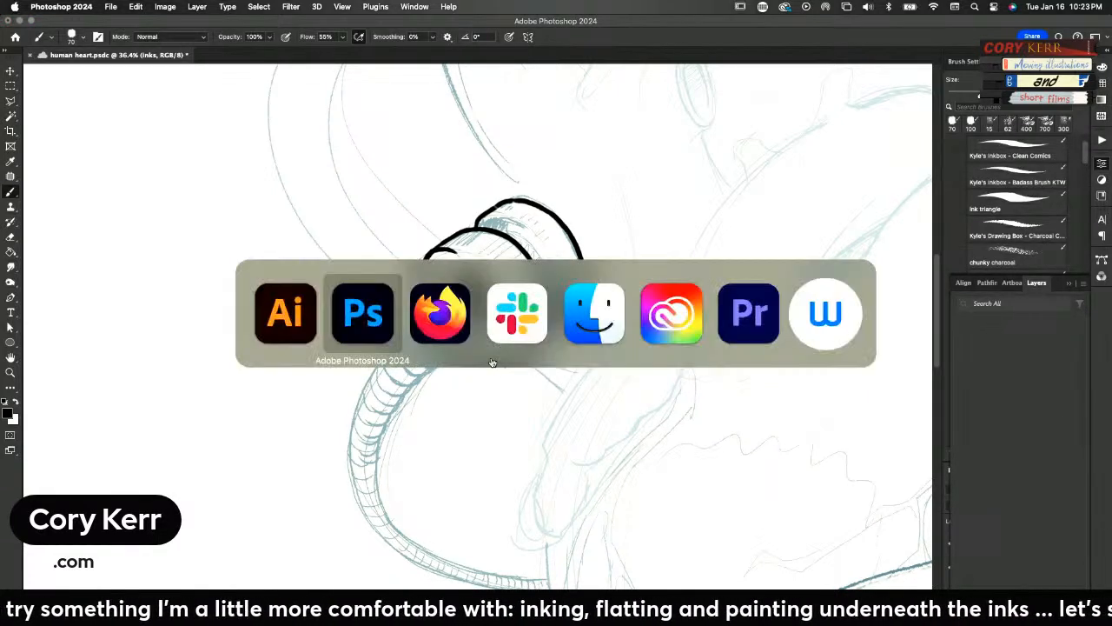
key("super+Tab")
key("super+Tab")
key("super+Tab")
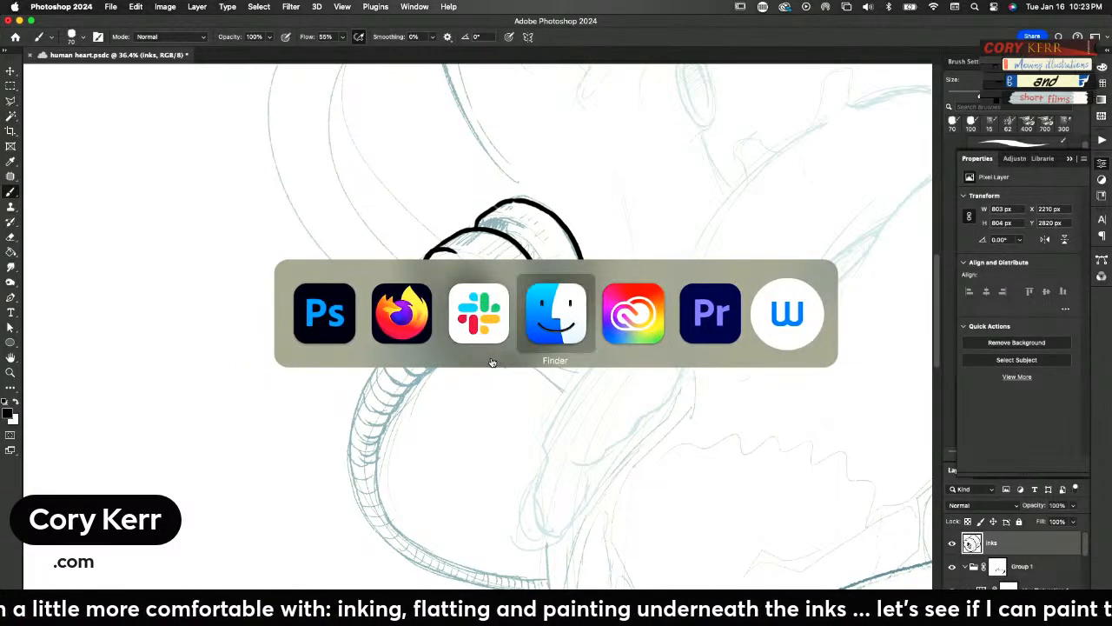
key("super+Tab")
key("super+Tab")
key("super+q")
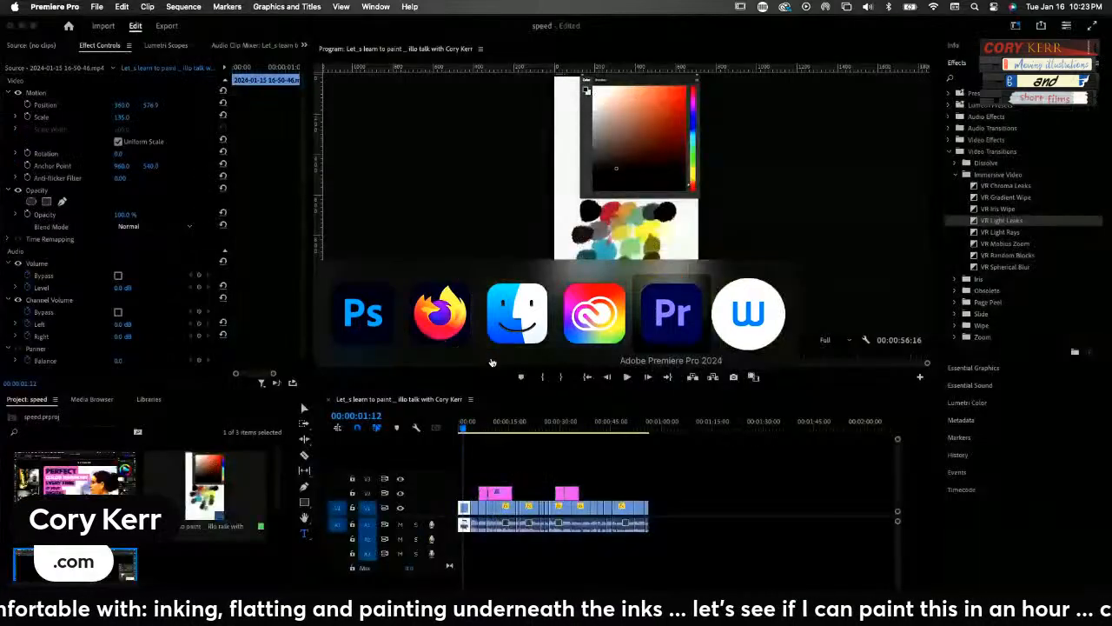
key("Return")
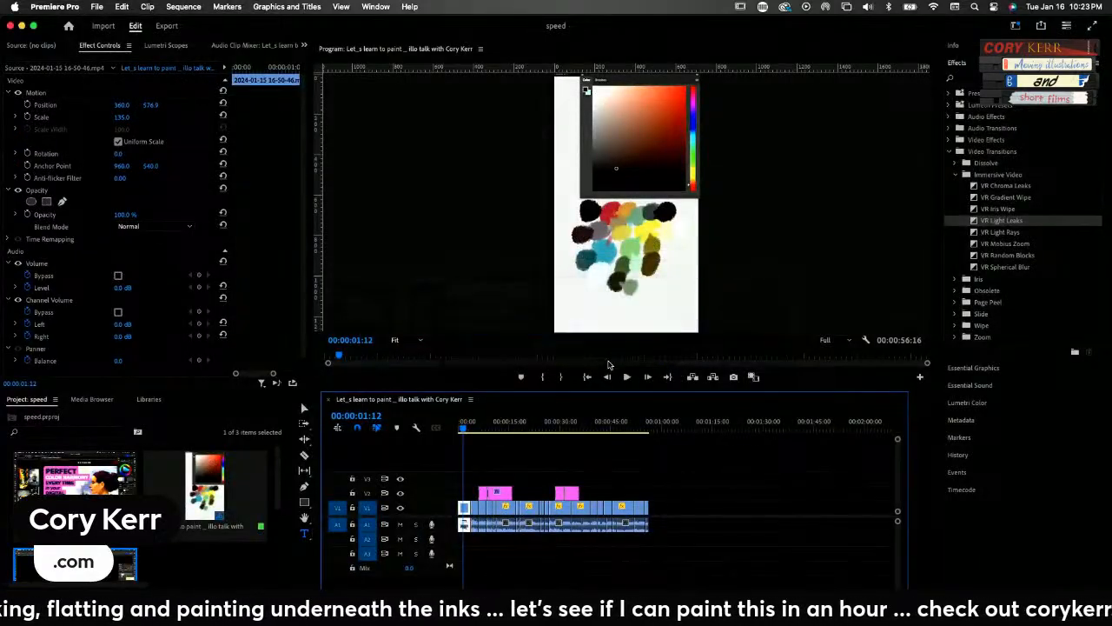
Quit Wacom Center and Creative Cloud, and return to the heart drawing in Photoshop
key("super+Tab")
key("super+Tab")
key("super+Tab")
key("super+Tab")
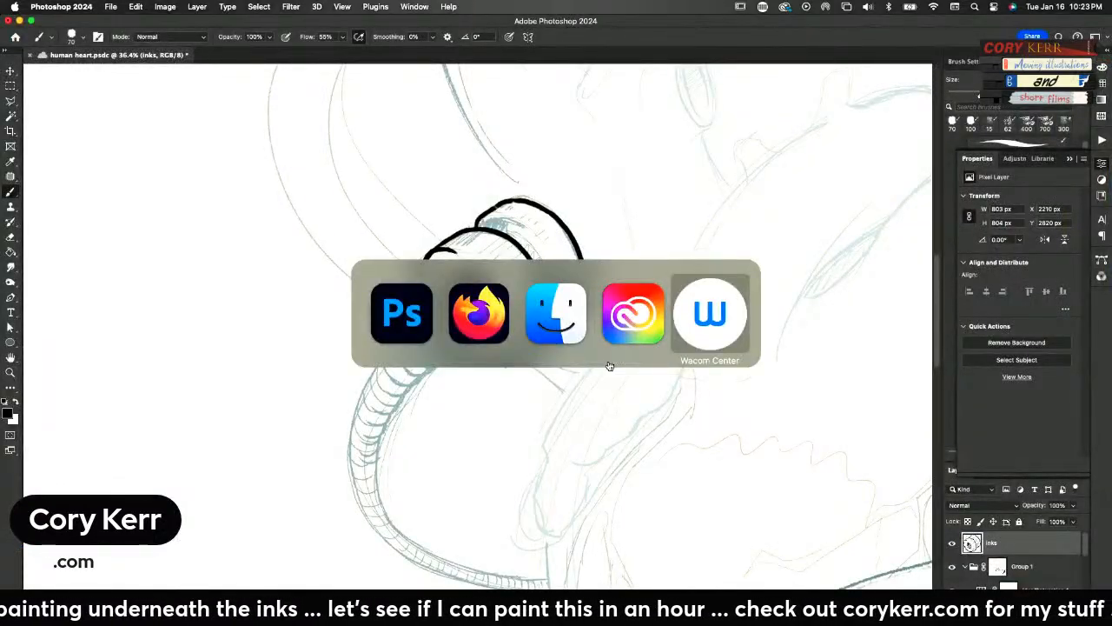
key("super+q")
key("super+Tab")
key("super+Tab")
key("super+Tab")
key("super+q")
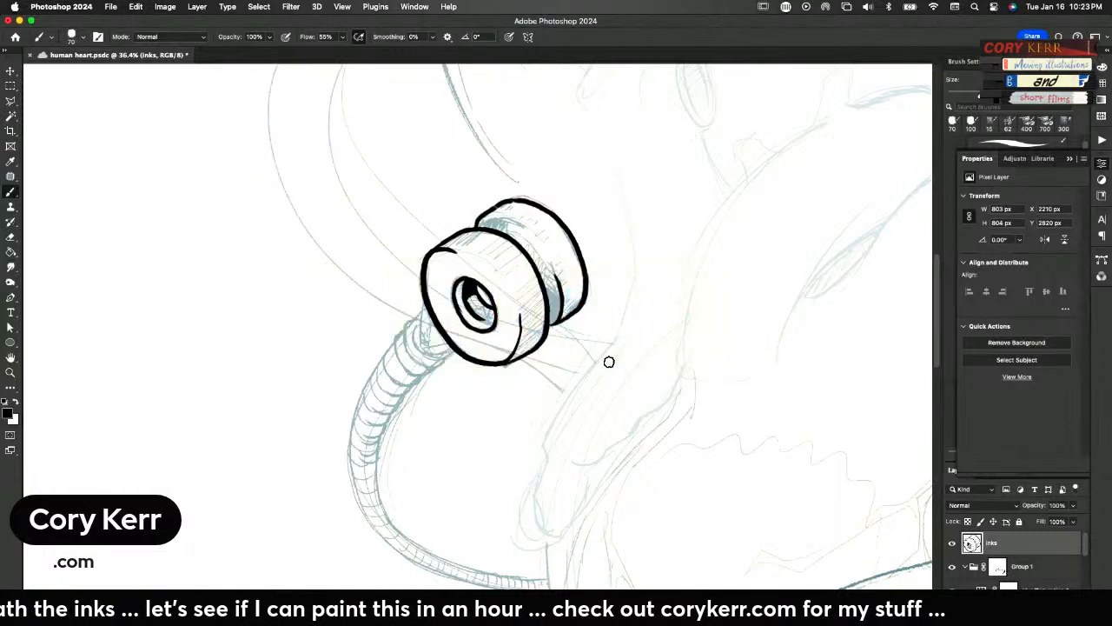
key("super+Tab")
key("super+Tab")
key("super+Tab")
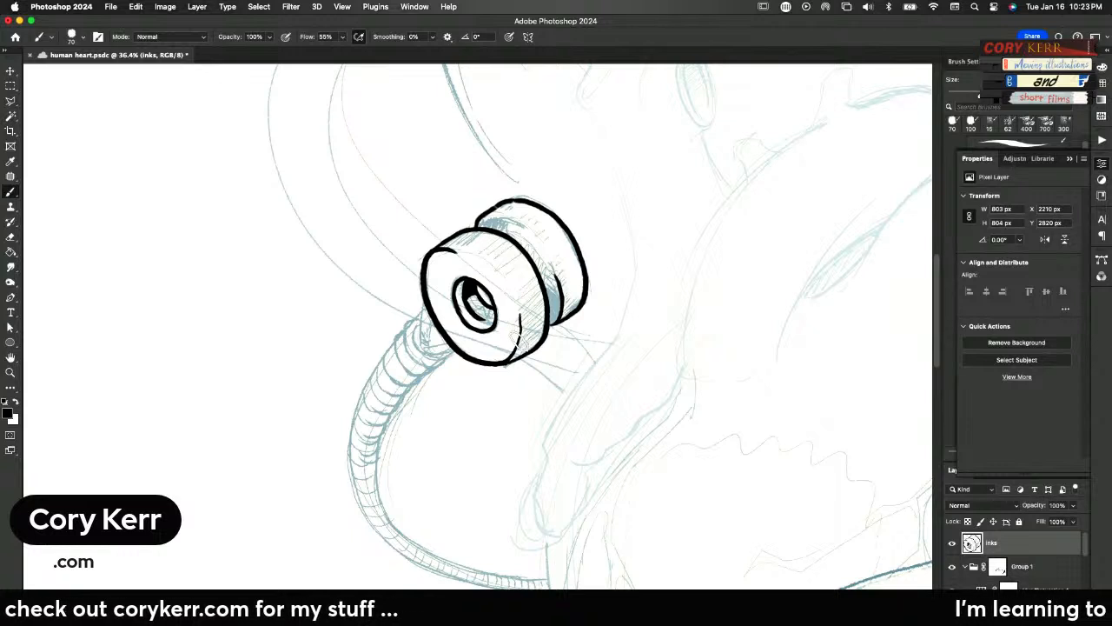
Shade the front disc of the spool fitting with black edges and hatching along its rim and inside the hole
mouse_move(547, 326)
left_mouse_down()
mouse_move(510, 360)
mouse_move(542, 328)
mouse_move(524, 342)
mouse_move(524, 325)
left_mouse_up()
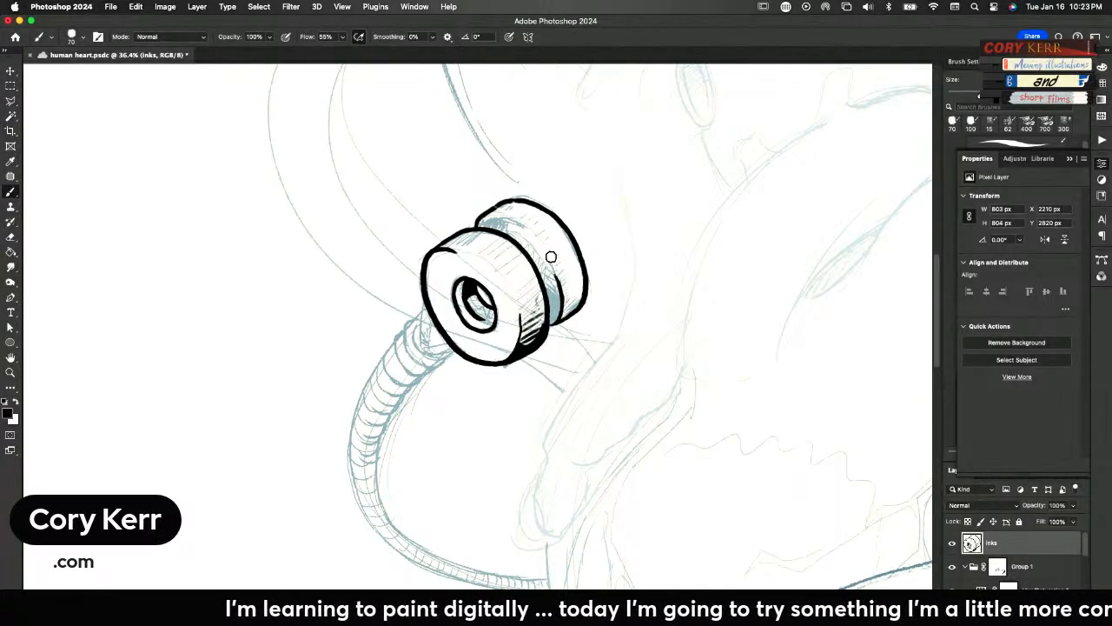
mouse_move(440, 249)
left_mouse_down()
mouse_move(492, 223)
mouse_move(489, 236)
left_mouse_up()
mouse_move(493, 237)
left_mouse_down()
mouse_move(482, 251)
mouse_move(505, 268)
left_mouse_up()
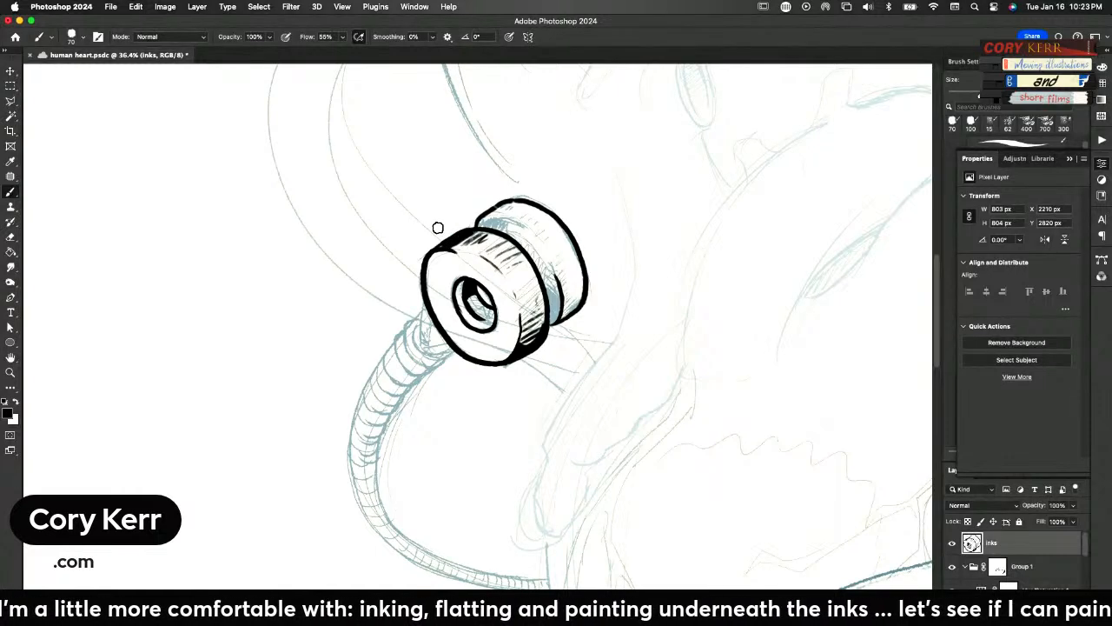
mouse_move(476, 288)
left_mouse_down()
mouse_move(468, 306)
mouse_move(495, 325)
left_mouse_up()
mouse_move(480, 288)
left_mouse_down()
mouse_move(473, 302)
mouse_move(459, 285)
mouse_move(466, 309)
left_mouse_up()
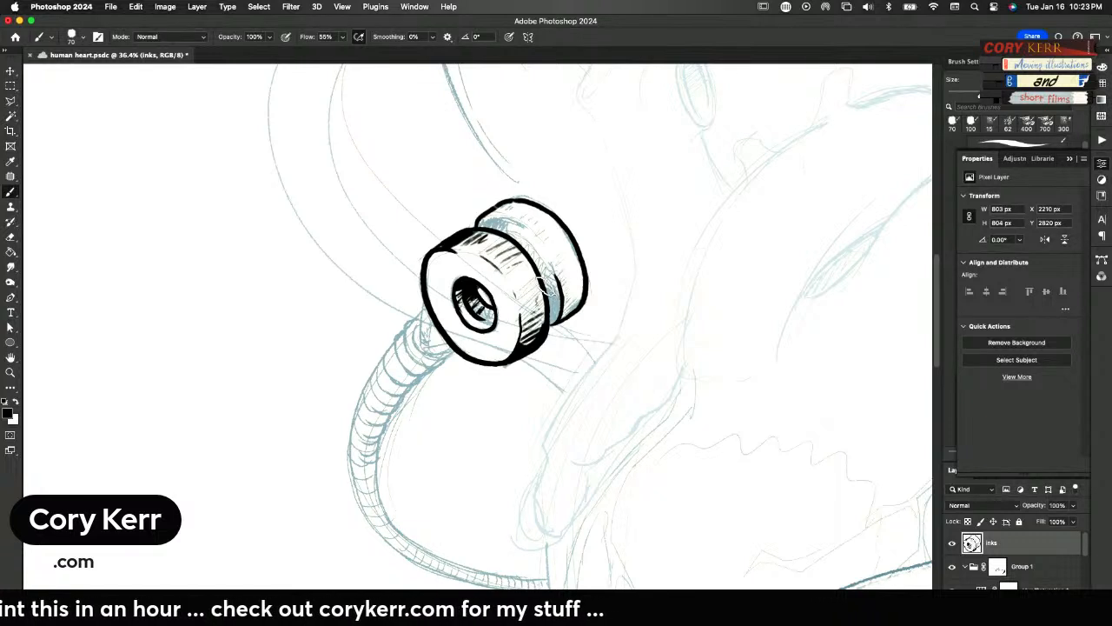
Hatch the rear disc of the spool fitting and blacken the shadowed groove between the two discs
mouse_move(552, 293)
left_mouse_down()
mouse_move(551, 325)
mouse_move(567, 315)
mouse_move(564, 296)
left_mouse_up()
mouse_move(575, 279)
left_mouse_down()
mouse_move(559, 289)
mouse_move(549, 272)
left_mouse_up()
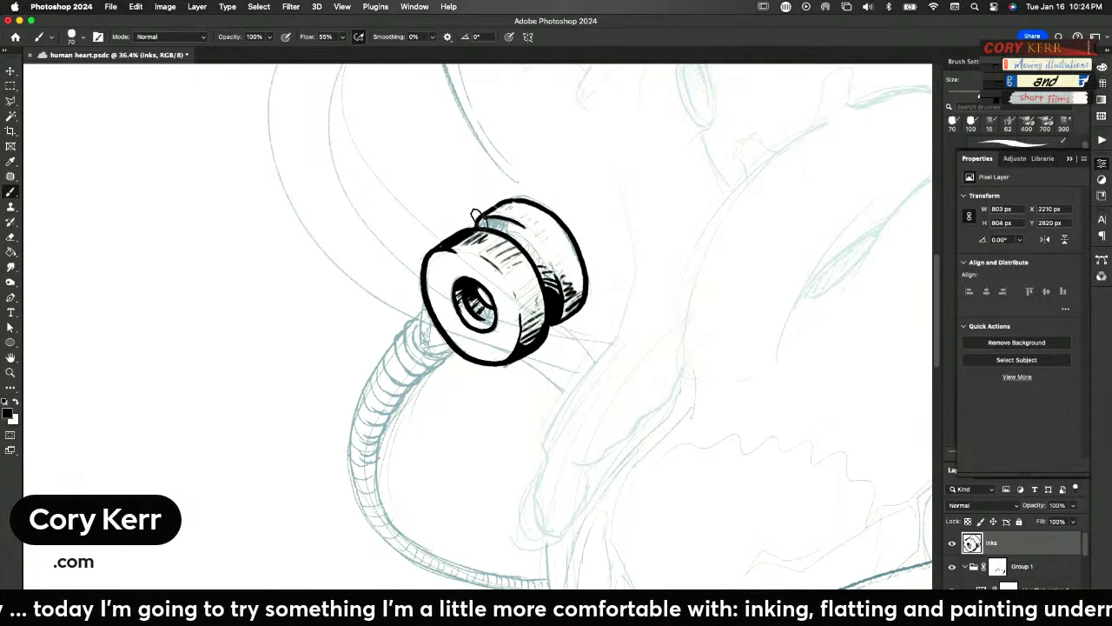
mouse_move(513, 222)
left_mouse_down()
mouse_move(480, 227)
mouse_move(501, 227)
mouse_move(551, 280)
left_mouse_up()
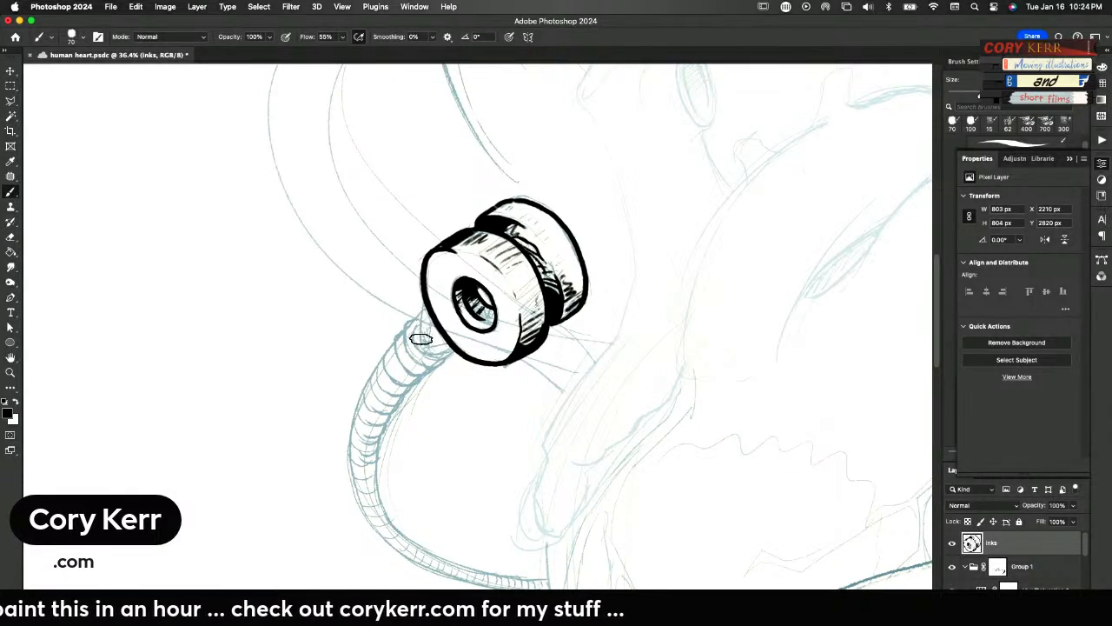
Ink and shade the small bracket and ring collar joining the spool fitting to the ribbed hose, and save the document
left_click_drag(419, 340, 421, 292)
key("super+s")
left_click_drag(429, 343, 430, 316)
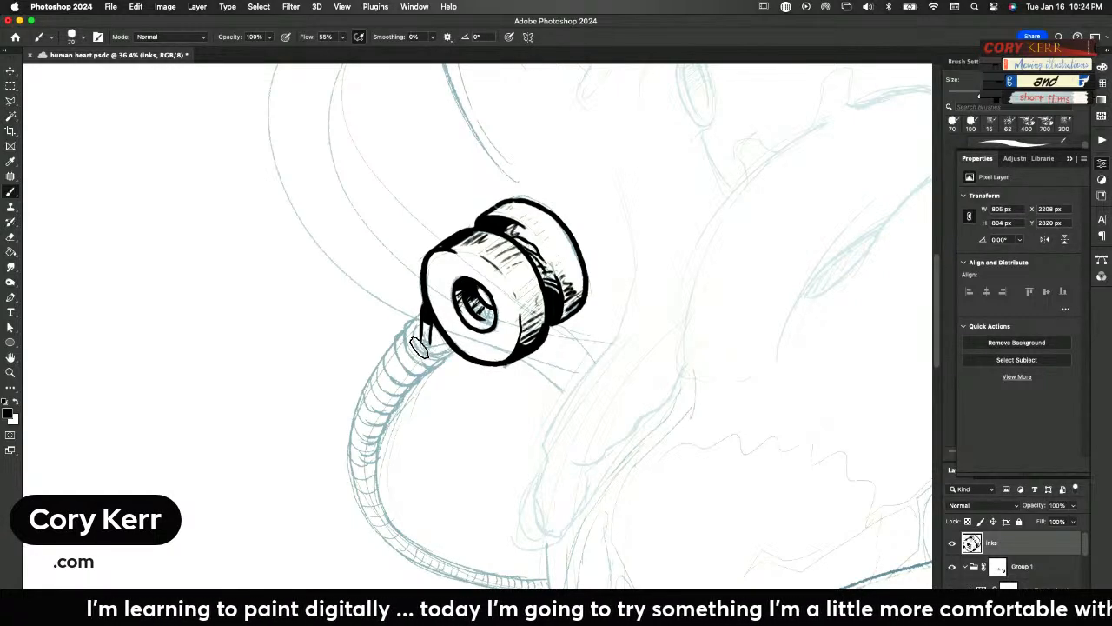
left_click_drag(419, 334, 427, 350)
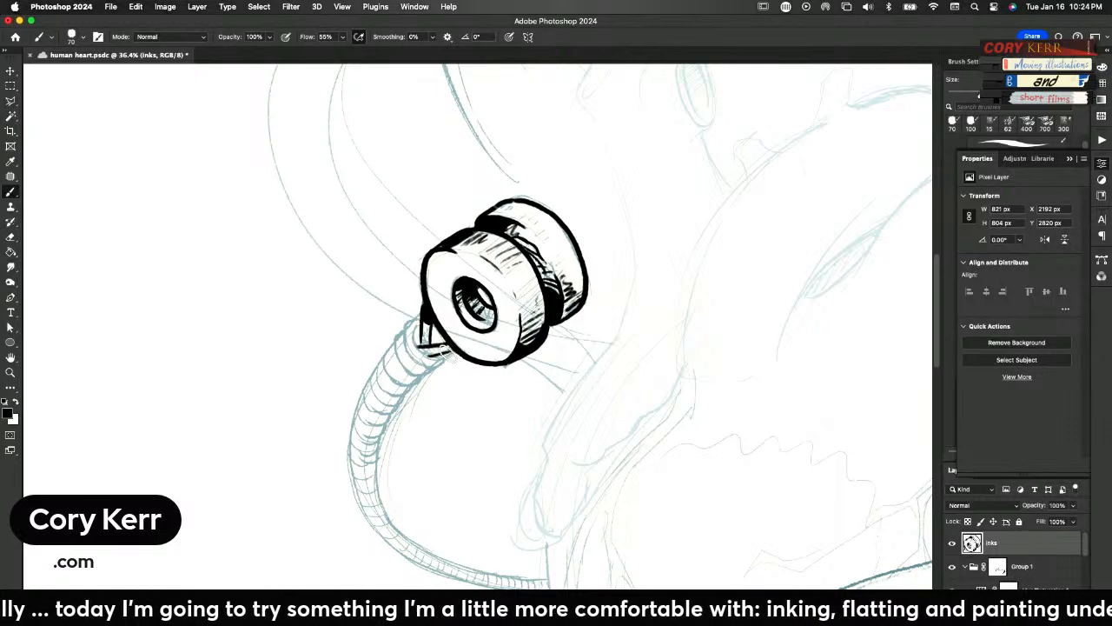
mouse_move(445, 359)
left_mouse_down()
mouse_move(428, 324)
mouse_move(438, 364)
mouse_move(433, 345)
mouse_move(400, 338)
mouse_move(424, 315)
left_mouse_up()
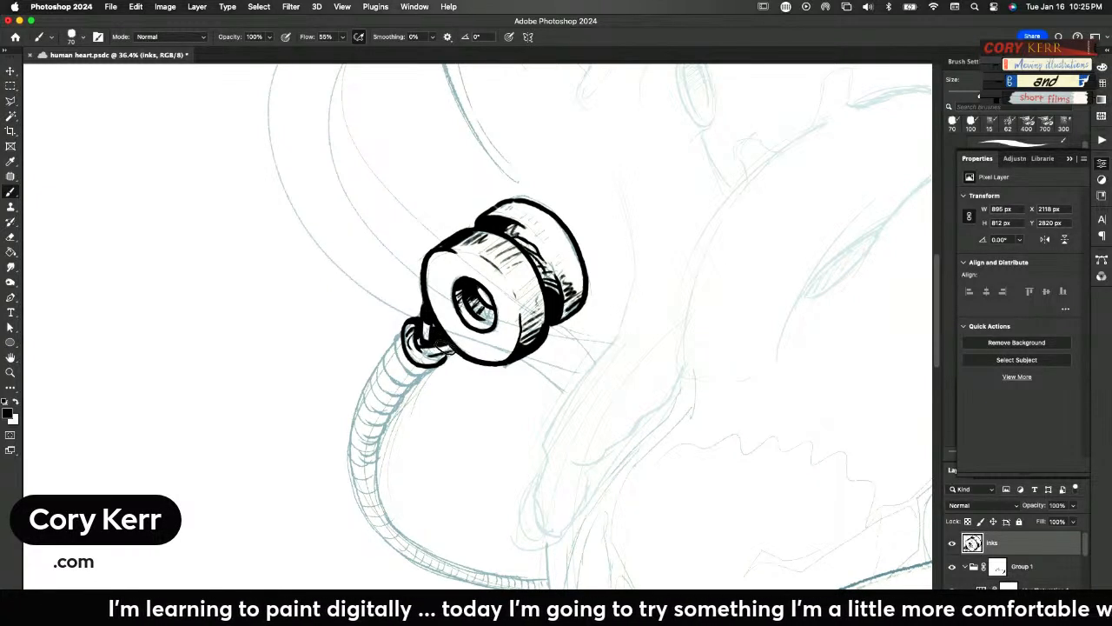
mouse_move(435, 352)
left_mouse_down()
mouse_move(443, 327)
mouse_move(437, 358)
left_mouse_up()
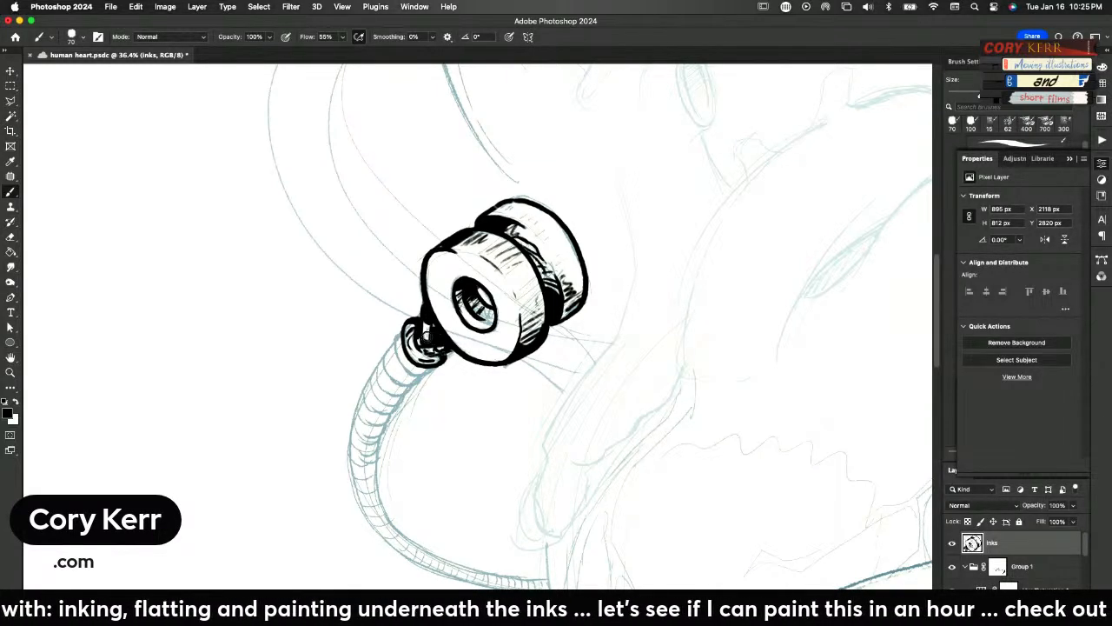
Toggle the sketch group's visibility off and on to check the inked spool fitting against the whole drawing
key("super+0")
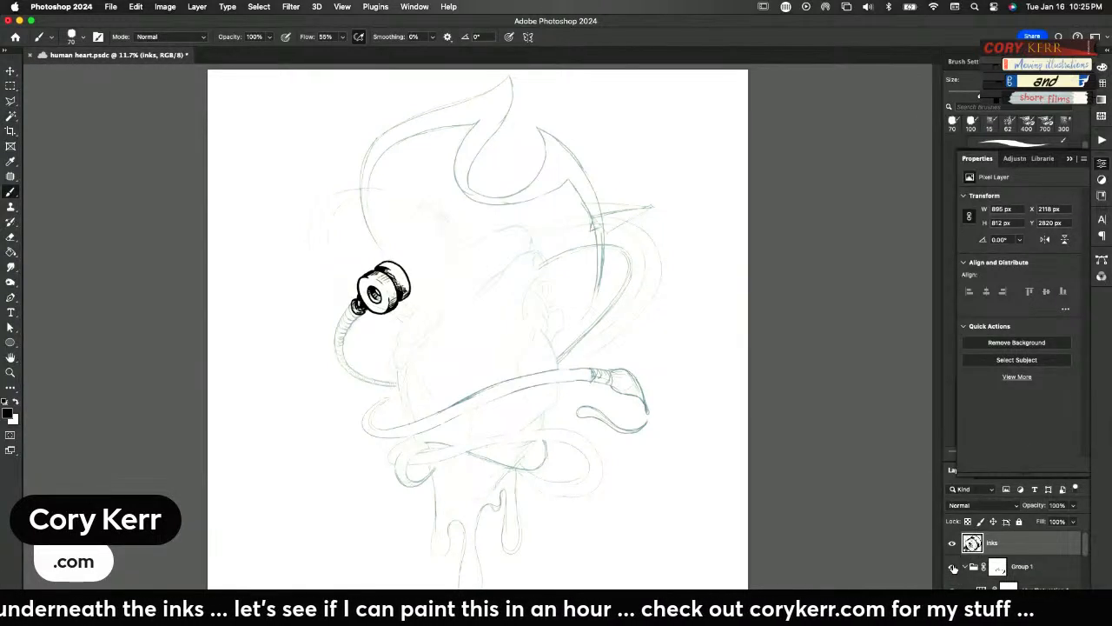
left_click(953, 566)
left_click(951, 566)
left_click(952, 566)
left_click(952, 565)
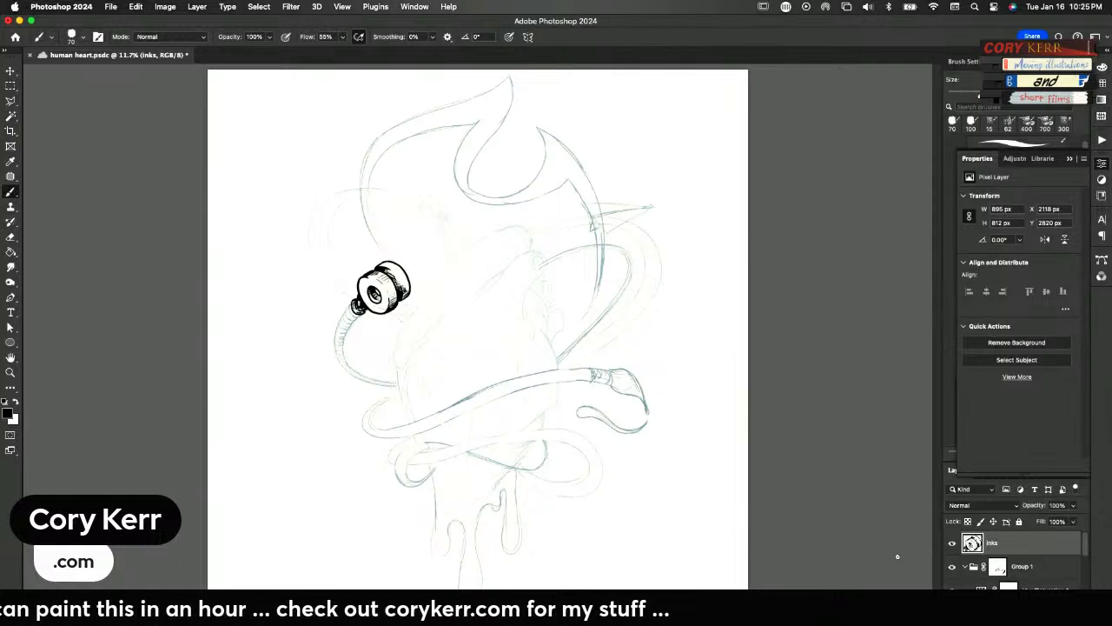
key("super+space")
left_click_drag(354, 303, 469, 296)
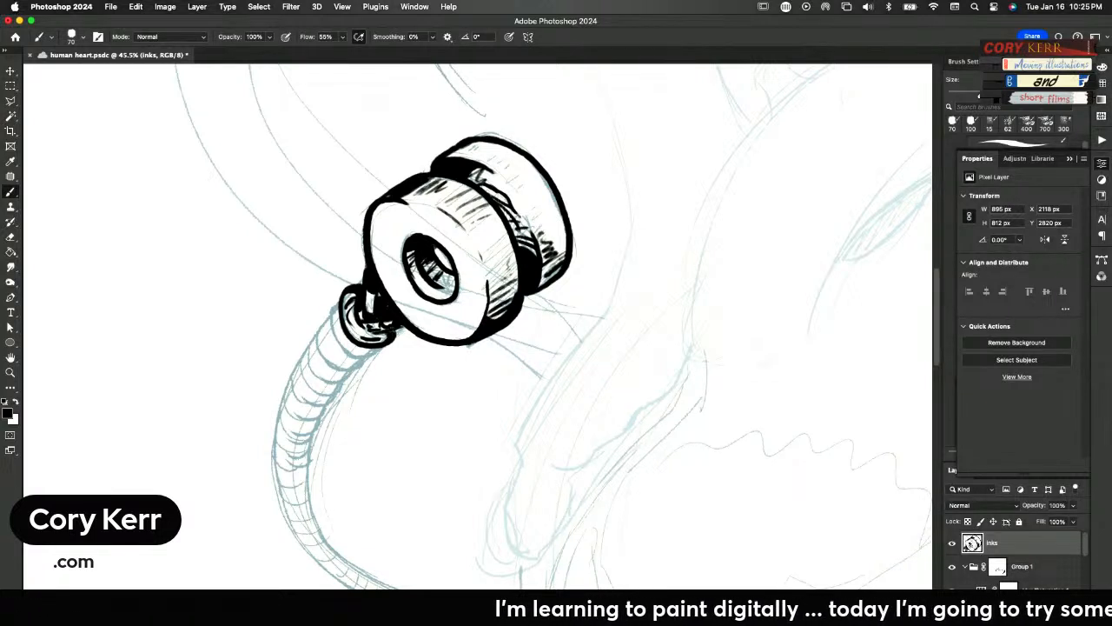
Add a new layer clipped to the inks layer and choose the 700 px textured brush
key("super+shift+alt+n")
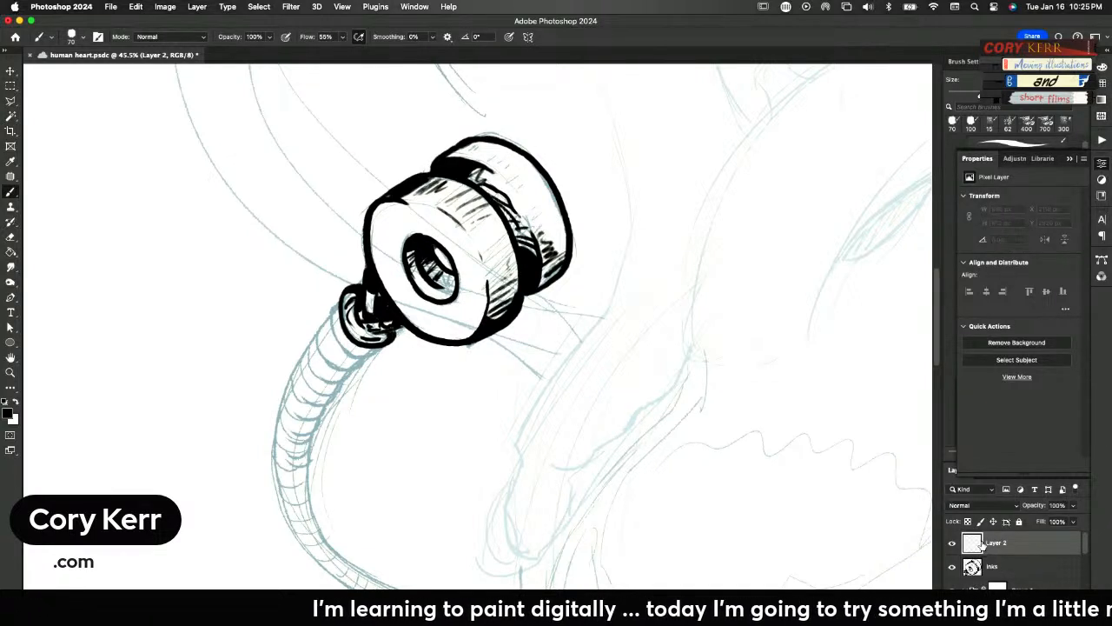
left_click(977, 557, "alt")
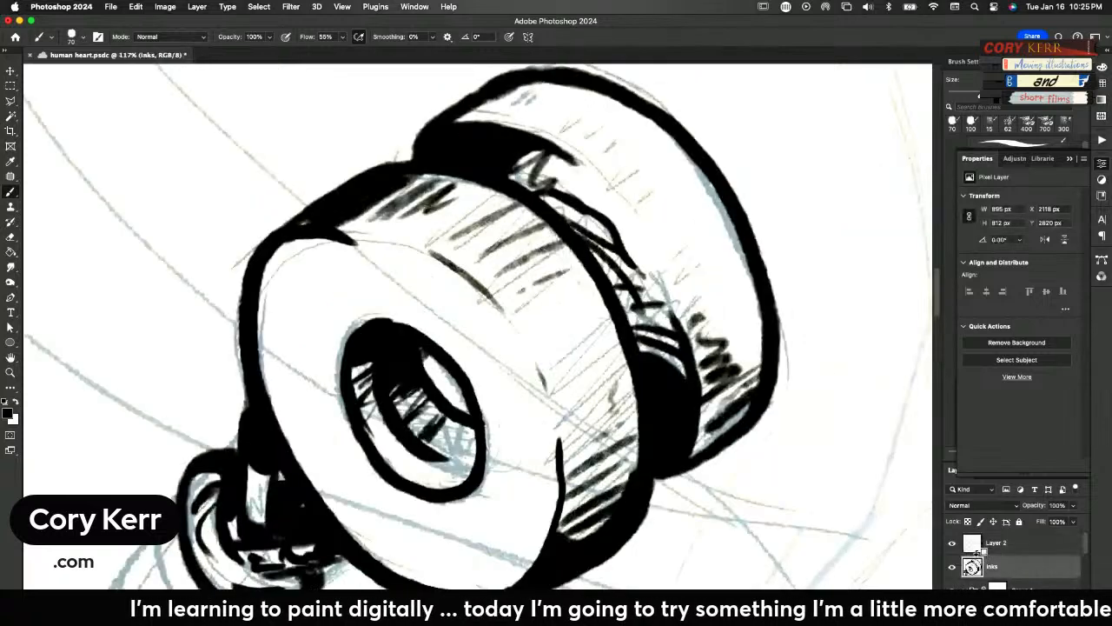
left_click(979, 554, "alt")
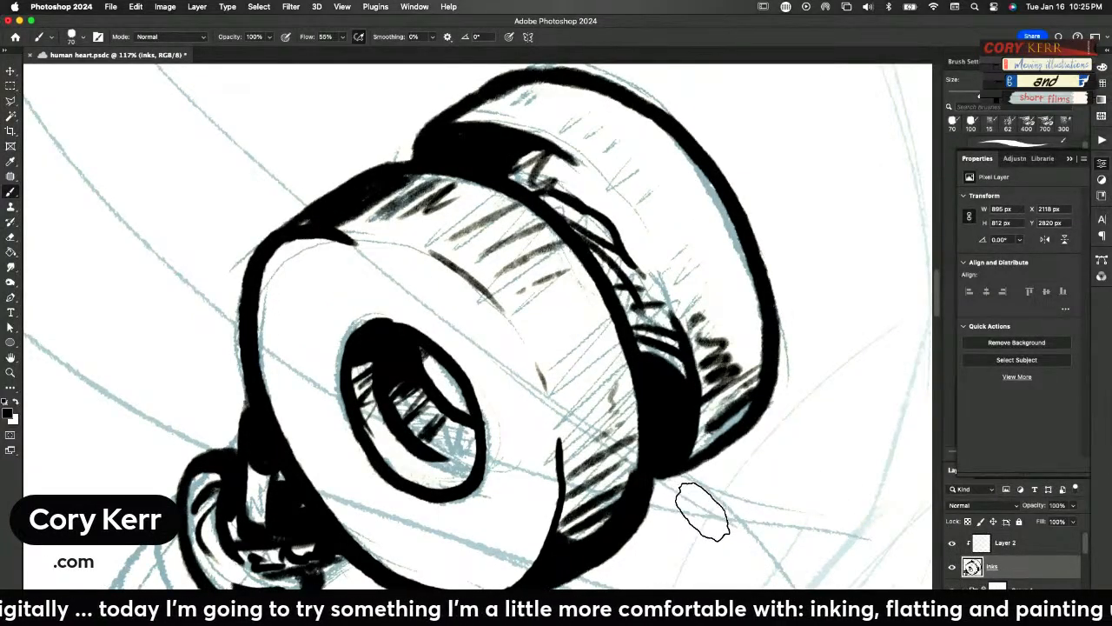
left_click(1100, 166)
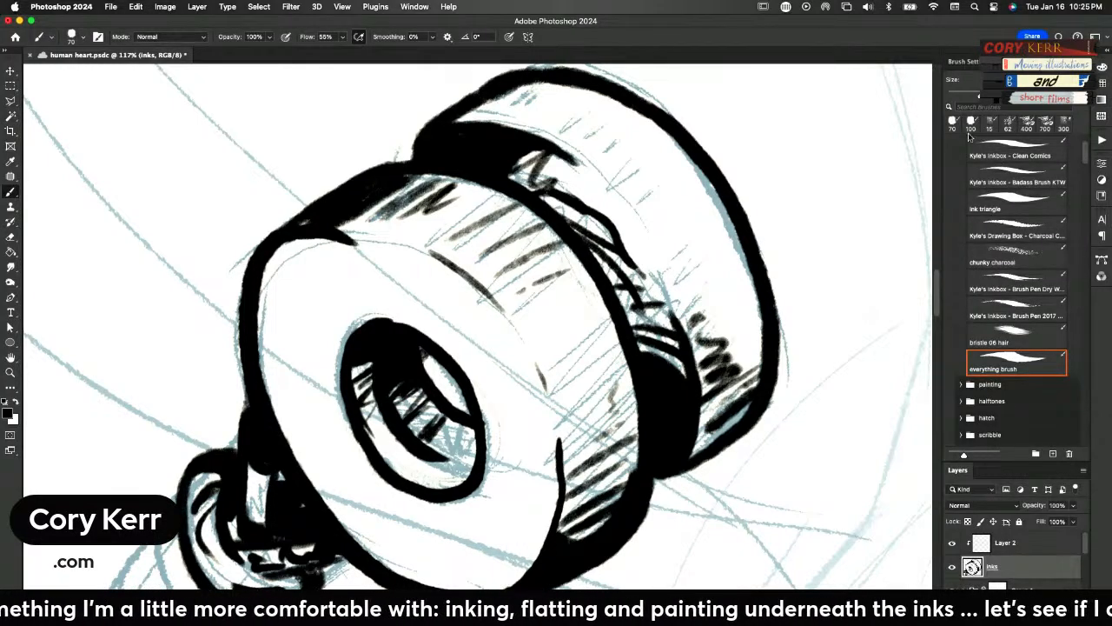
left_click(1045, 122)
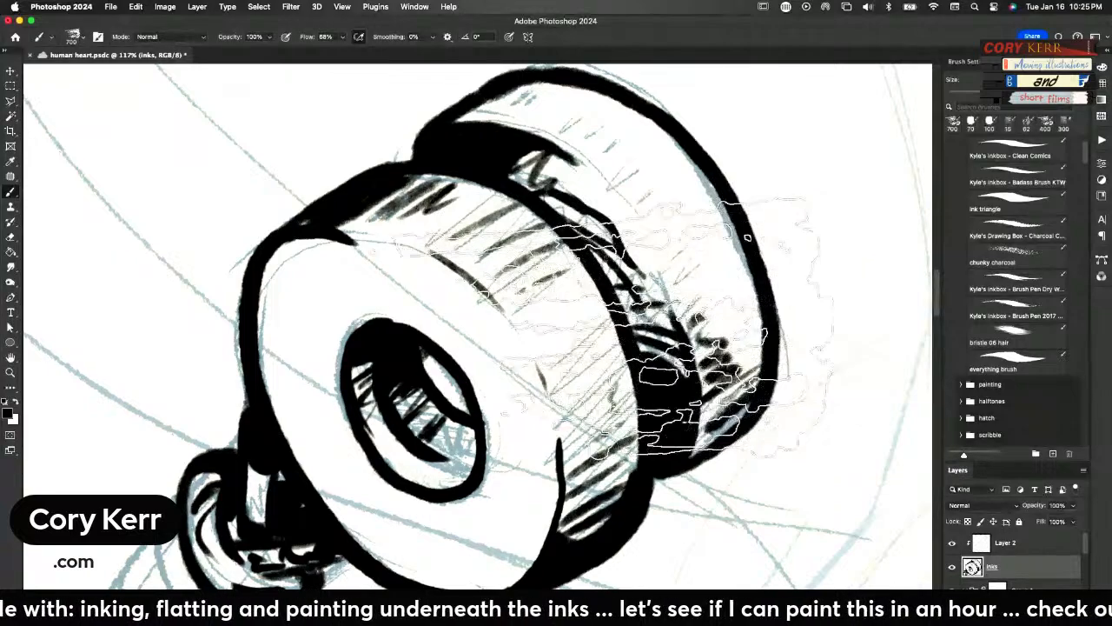
Paint red (e40e0e) across the spool fitting on the clipped layer, undoing the stray stroke made on the inks layer
left_click(9, 413)
left_click(412, 350)
left_click(539, 329)
key("b")
mouse_move(548, 328)
left_mouse_down()
mouse_move(621, 335)
mouse_move(820, 186)
mouse_move(898, 218)
mouse_move(506, 366)
mouse_move(539, 486)
mouse_move(347, 321)
mouse_move(496, 385)
mouse_move(525, 434)
left_mouse_up()
key("super+z")
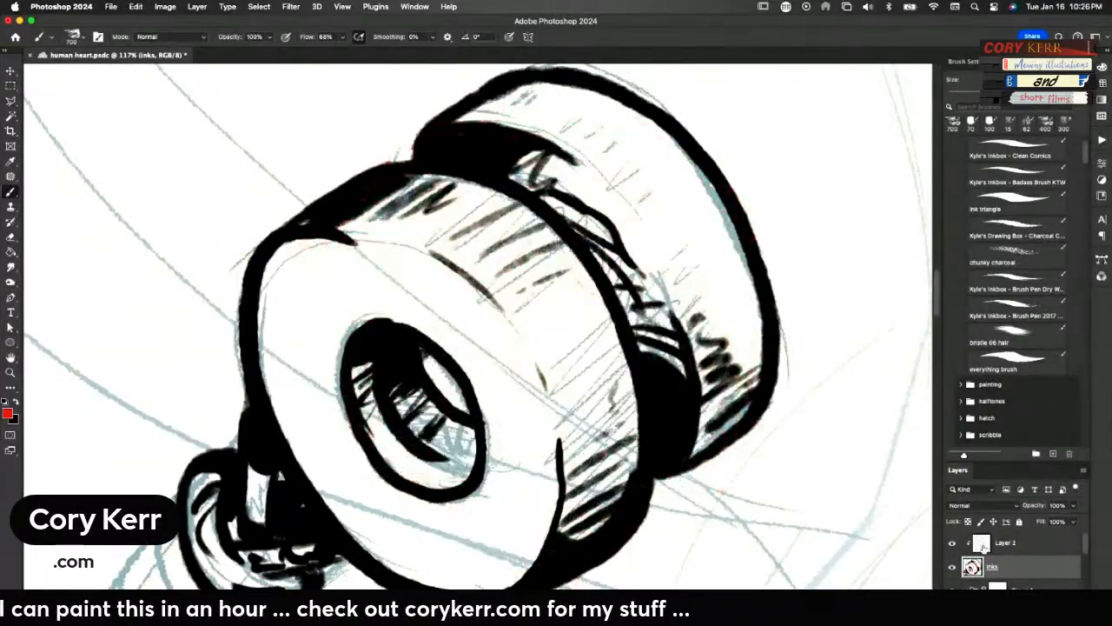
left_click(984, 545)
mouse_move(695, 378)
left_mouse_down()
mouse_move(660, 417)
mouse_move(686, 434)
mouse_move(539, 173)
mouse_move(413, 409)
mouse_move(521, 456)
mouse_move(460, 187)
mouse_move(460, 413)
mouse_move(470, 261)
mouse_move(591, 204)
mouse_move(517, 391)
mouse_move(452, 400)
left_mouse_up()
Change the foreground colour to yellow (e4c30e) and brush it over the red on the spool fitting
left_click(10, 414)
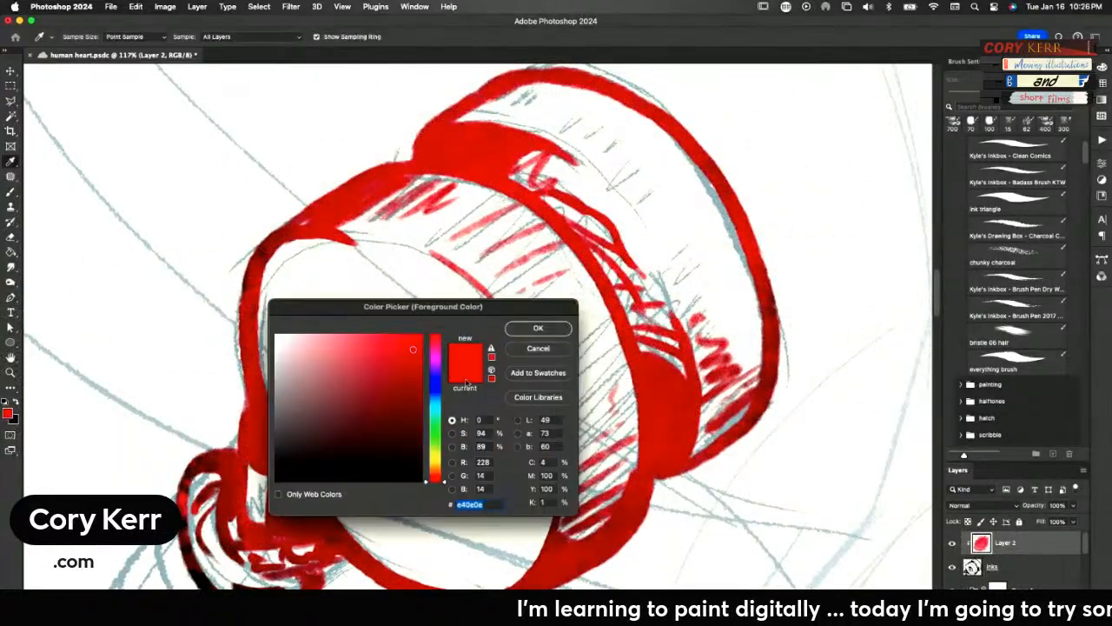
left_click_drag(435, 463, 435, 449)
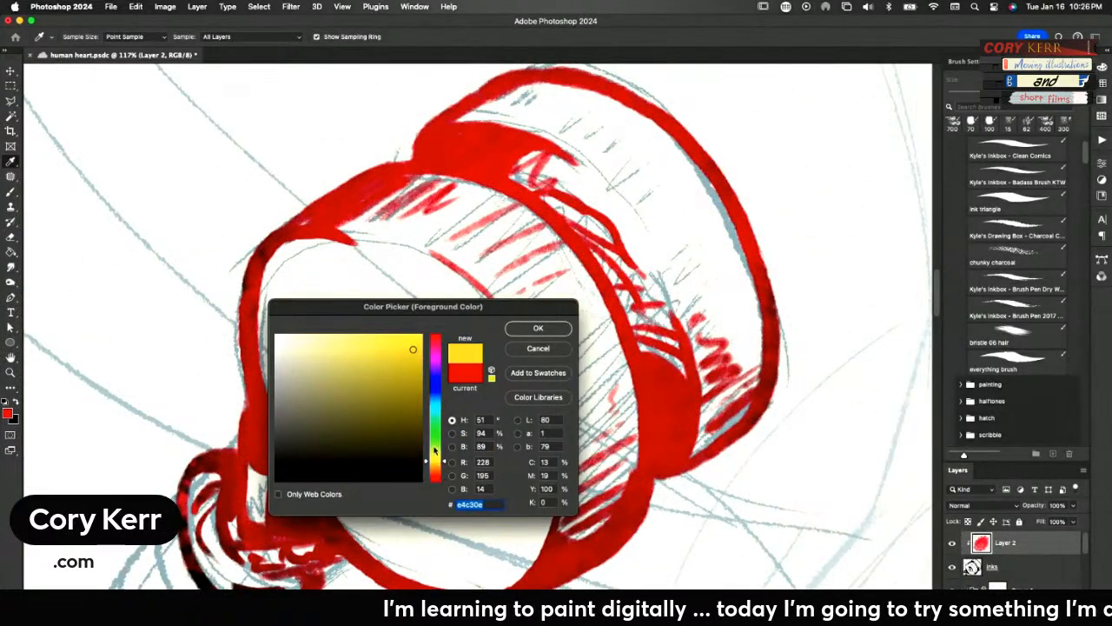
left_click(535, 328)
mouse_move(521, 291)
left_mouse_down()
mouse_move(353, 283)
mouse_move(465, 162)
mouse_move(328, 253)
mouse_move(293, 363)
mouse_move(283, 293)
mouse_move(526, 151)
mouse_move(641, 227)
mouse_move(712, 435)
mouse_move(565, 485)
mouse_move(404, 474)
mouse_move(283, 434)
mouse_move(283, 424)
mouse_move(570, 338)
mouse_move(734, 383)
left_mouse_up()
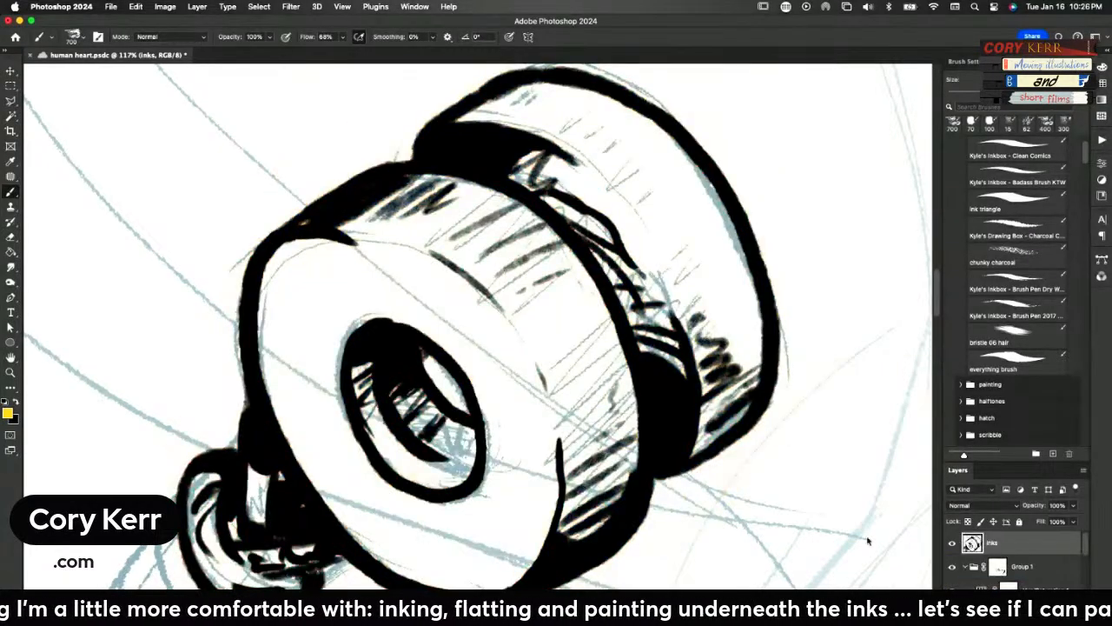
Reset the colours to black and white, return to the 70 px inking brush, and undo the test stroke
key("d")
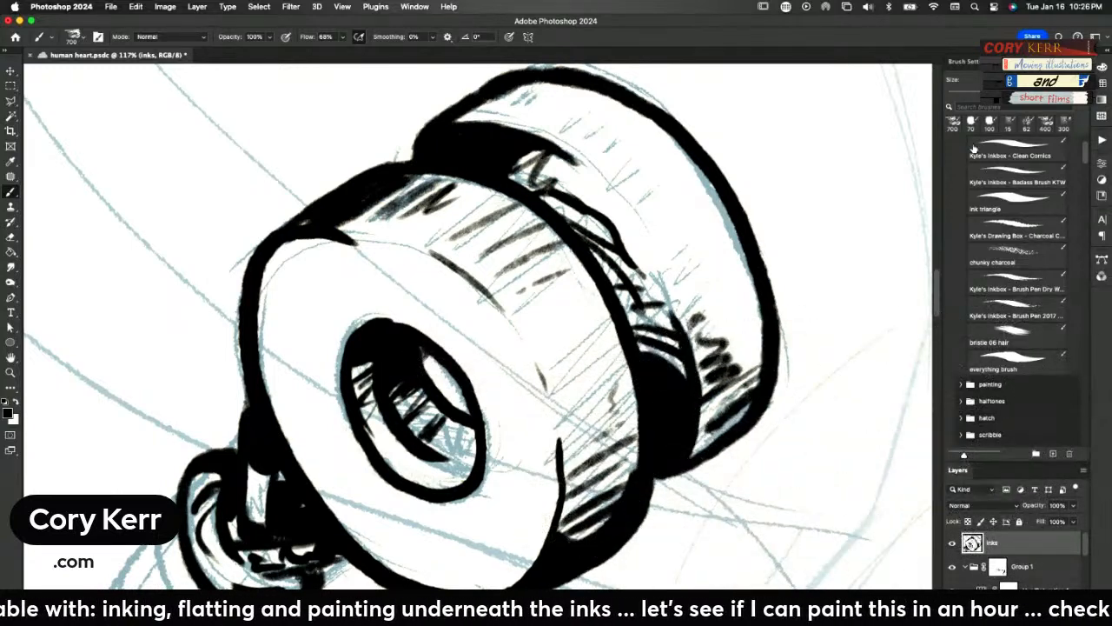
left_click(970, 126)
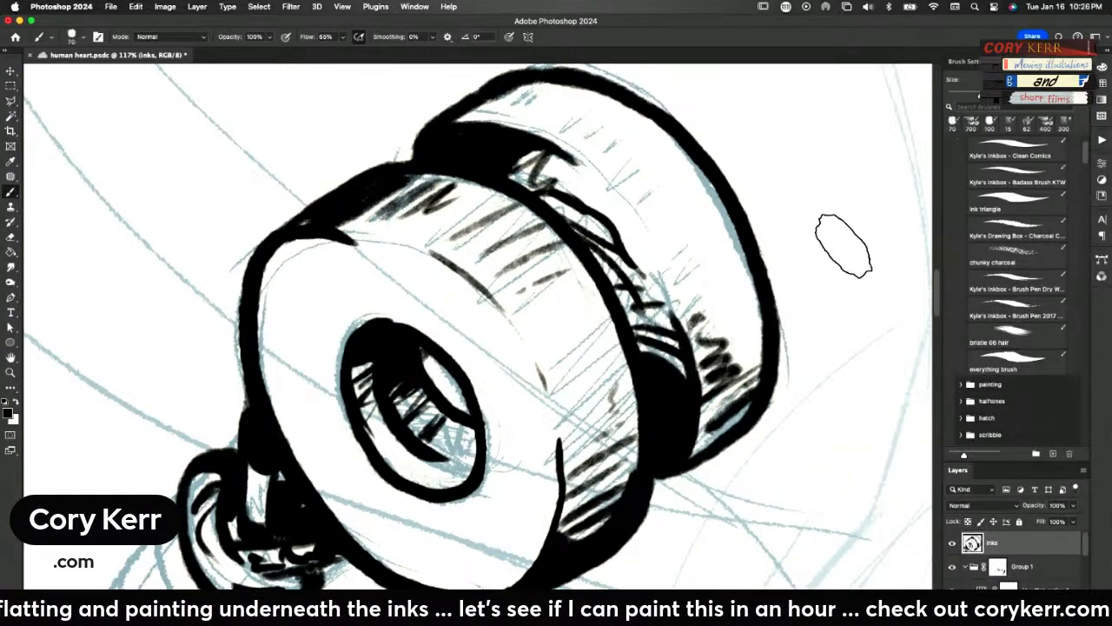
left_click_drag(844, 243, 789, 395)
key("super+z")
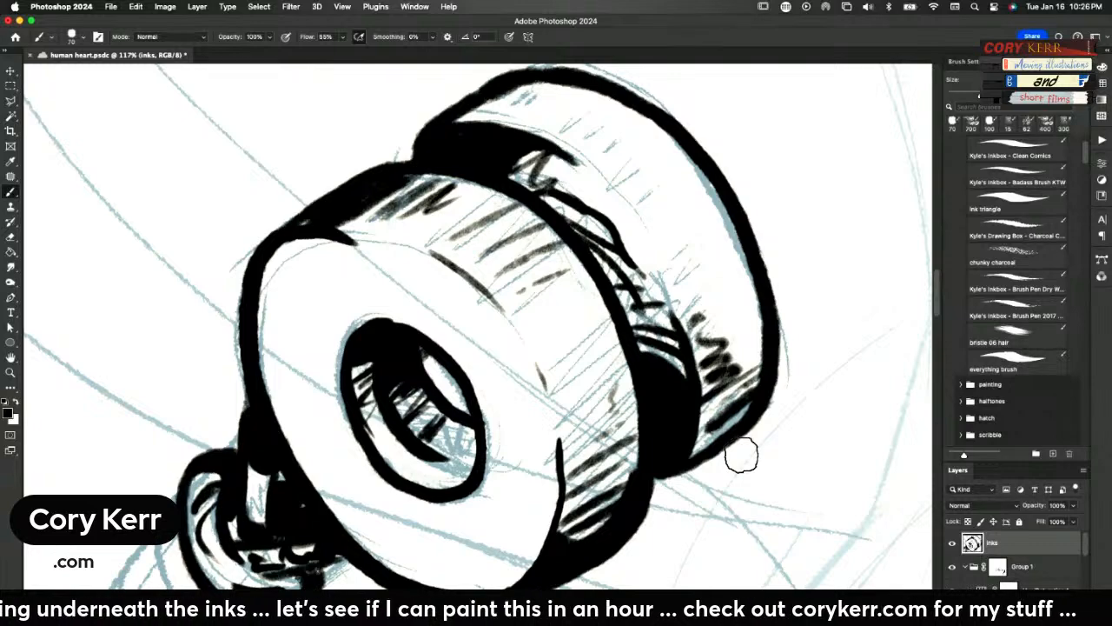
mouse_move(443, 547)
left_mouse_down()
mouse_move(550, 426)
mouse_move(590, 402)
mouse_move(633, 342)
mouse_move(616, 373)
left_mouse_up()
key("z")
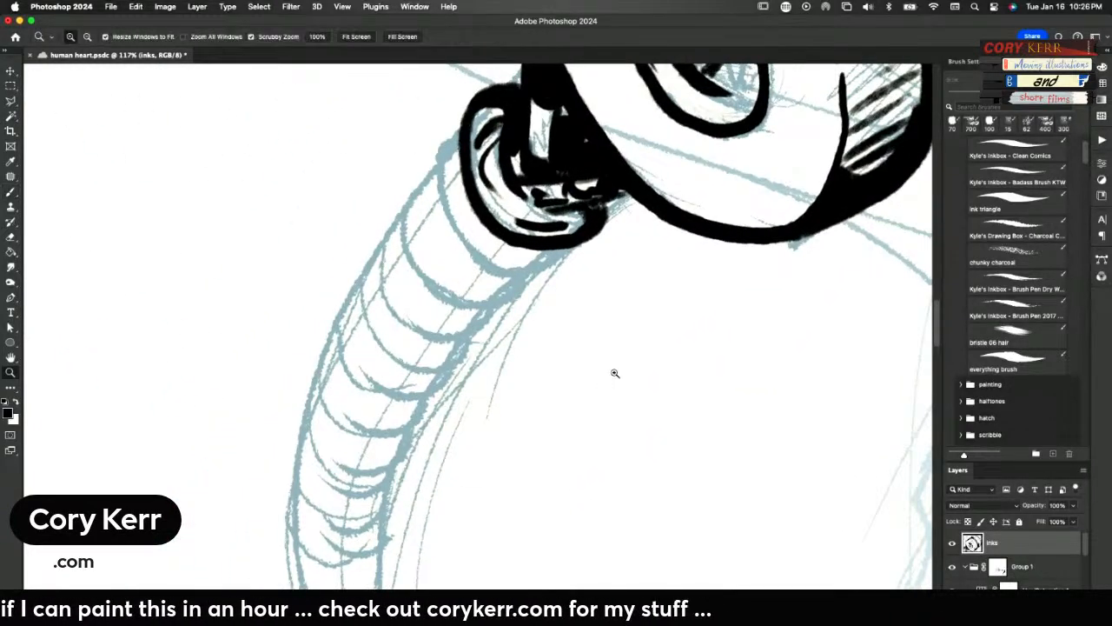
left_click_drag(672, 394, 618, 432)
key("b")
mouse_move(760, 419)
left_mouse_down()
mouse_move(484, 454)
mouse_move(271, 502)
left_mouse_up()
left_click_drag(570, 430, 553, 442)
key("z")
mouse_move(686, 443)
left_mouse_down()
mouse_move(655, 466)
mouse_move(665, 414)
left_mouse_up()
key("b")
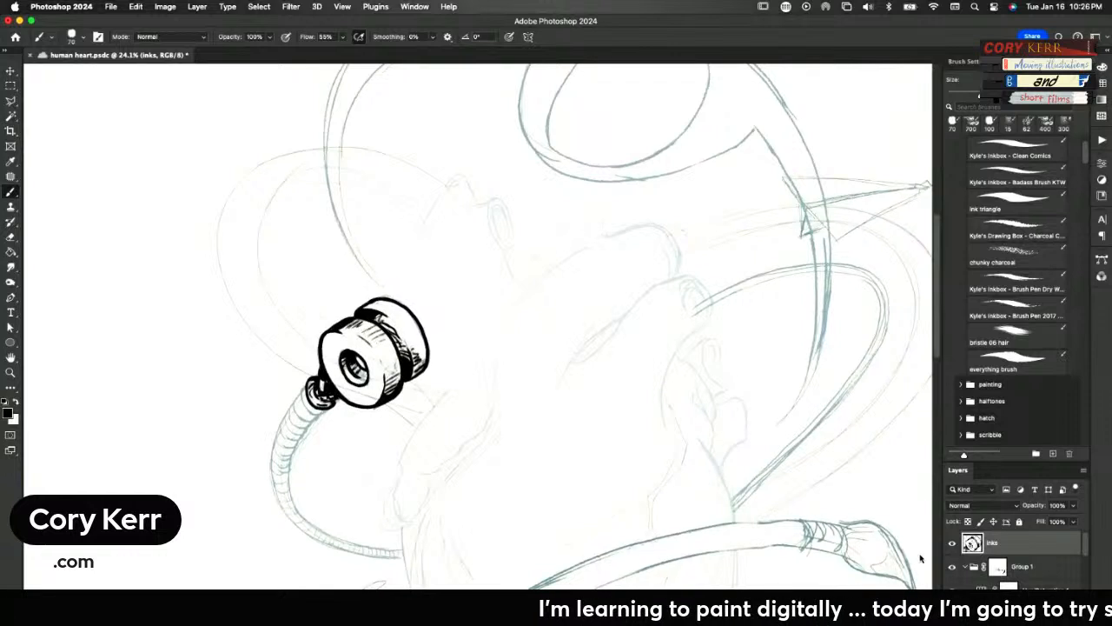
Darken the sketch lines by setting the Lightness of the Hue/Saturation adjustment in Group 1 to -10
left_click(973, 567)
left_click(1047, 506)
left_click(1051, 505)
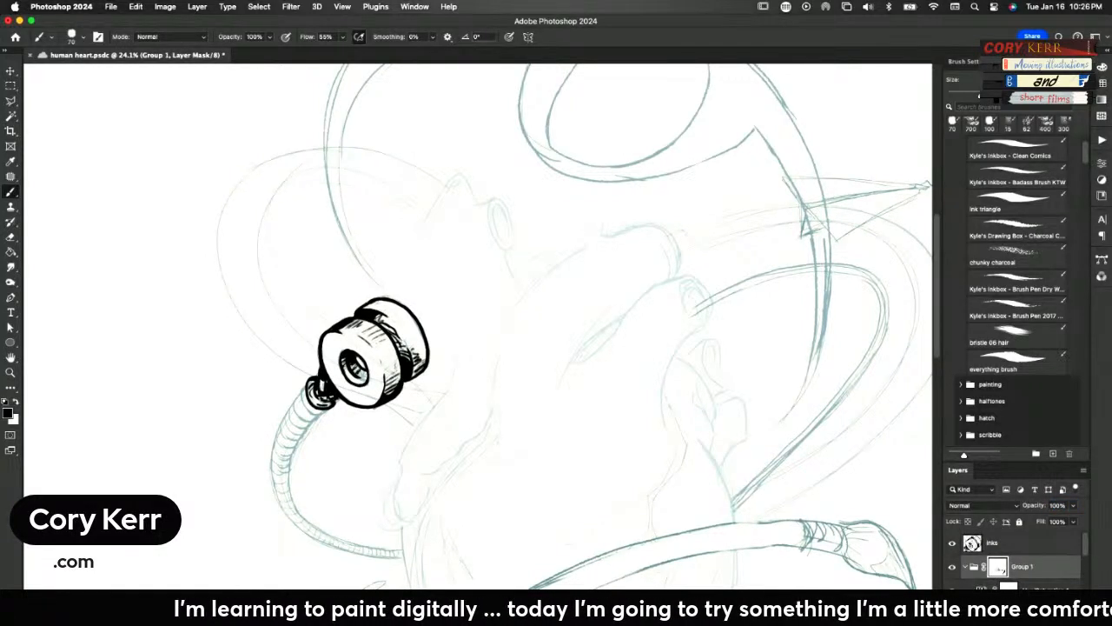
left_click(977, 582)
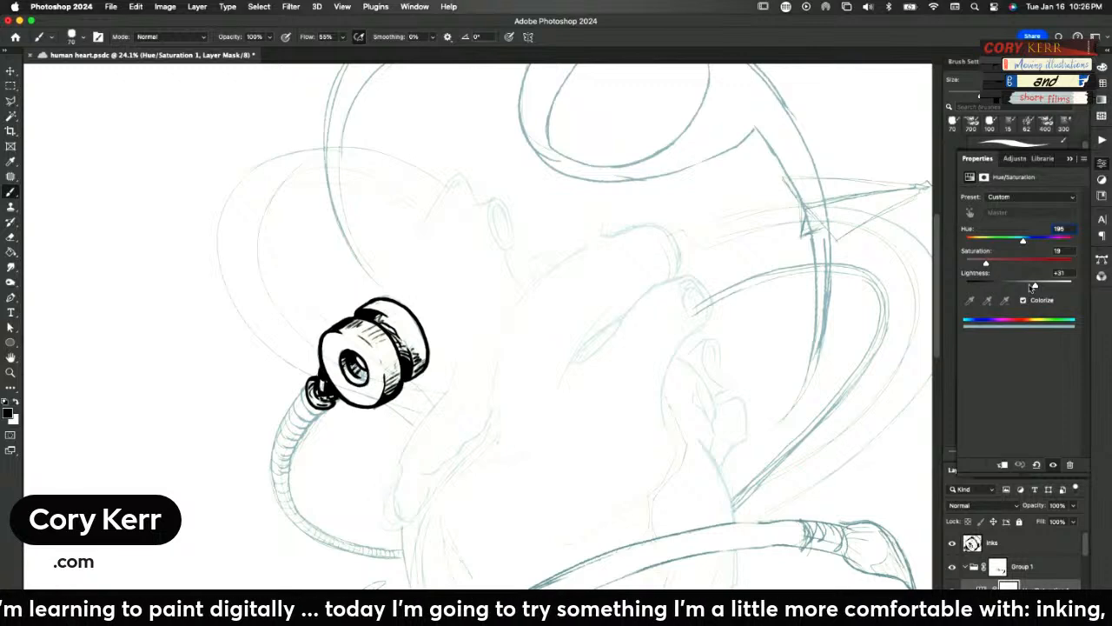
left_click_drag(1034, 287, 1012, 287)
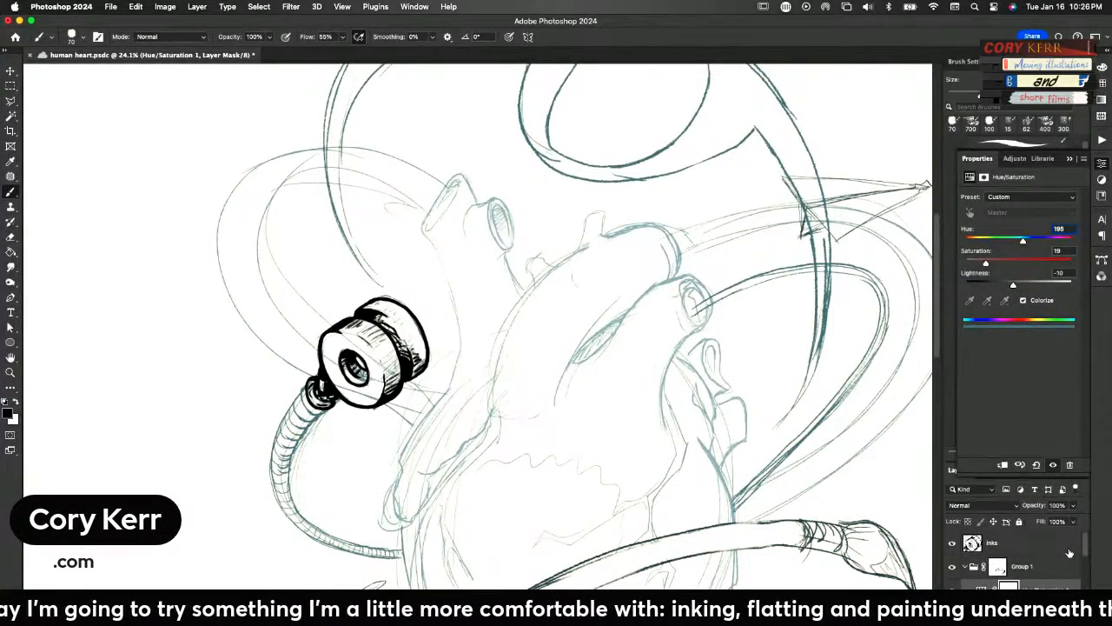
On the inks layer, ink the heart's upper-left contour, including its two small stubs and the rounded arch at the top
key("super+0")
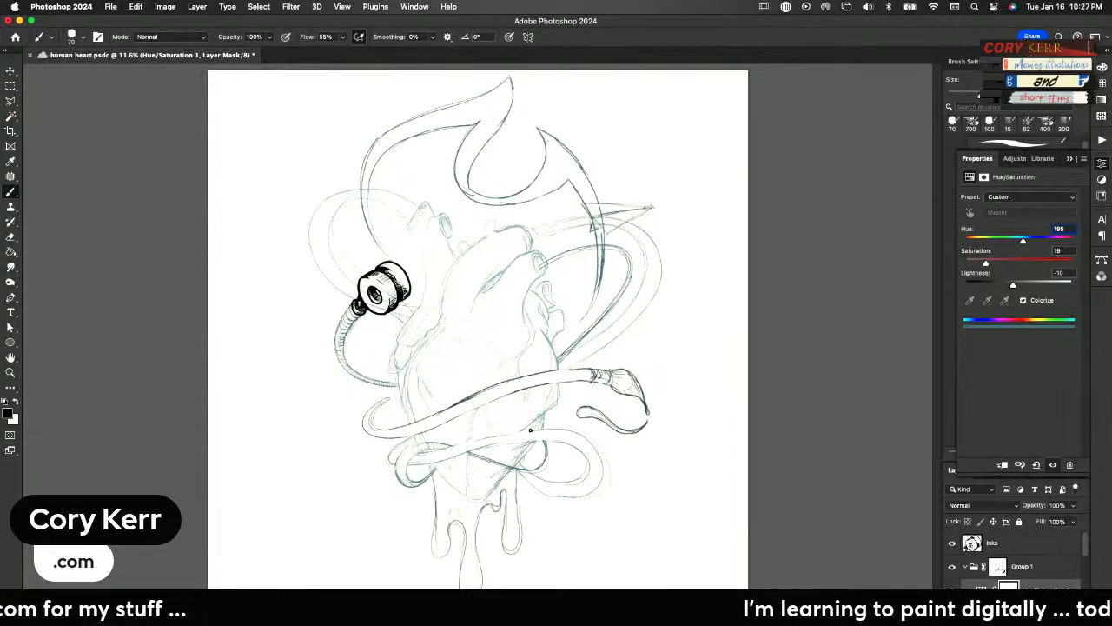
key("z")
left_click_drag(445, 287, 501, 254)
key("b")
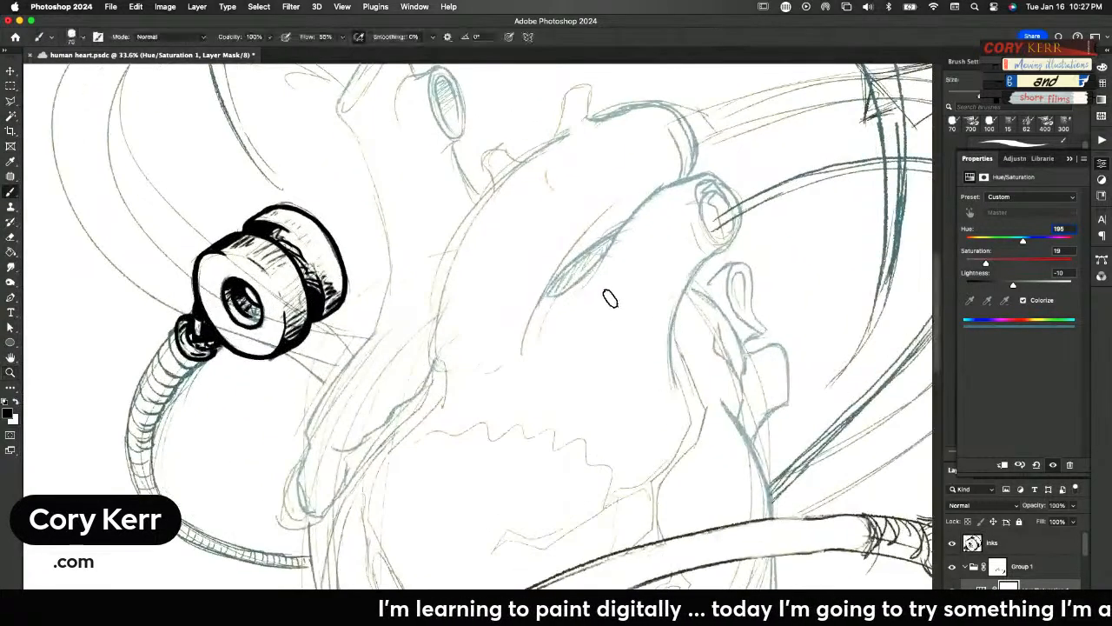
left_click_drag(587, 298, 571, 369)
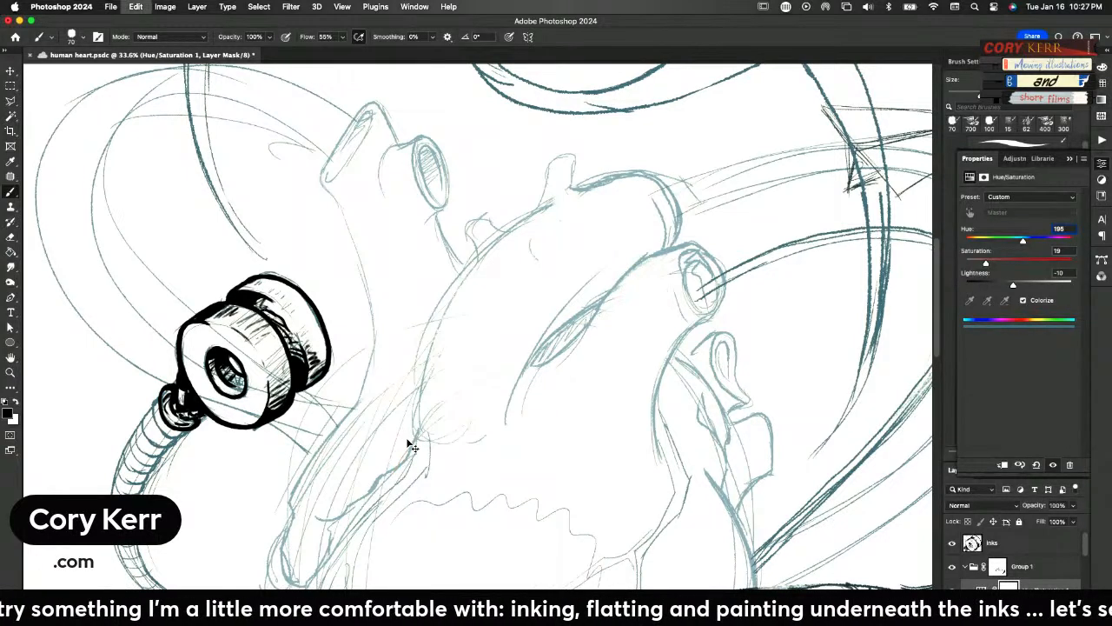
left_click(981, 543)
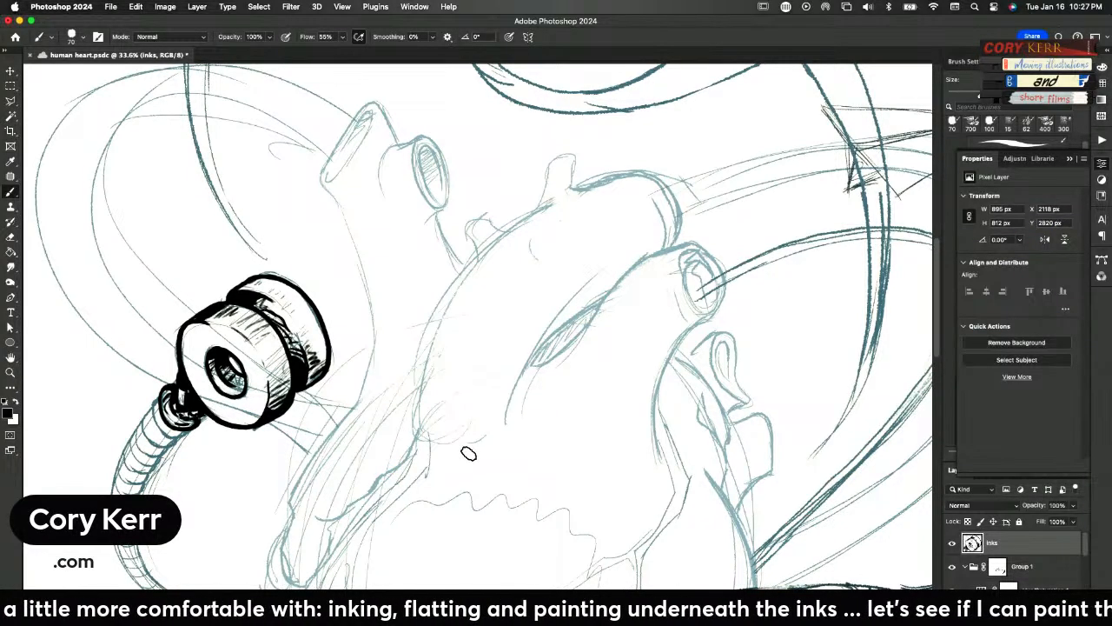
mouse_move(373, 485)
left_mouse_down()
mouse_move(412, 454)
mouse_move(425, 339)
mouse_move(473, 248)
mouse_move(473, 215)
mouse_move(511, 224)
mouse_move(548, 204)
mouse_move(537, 204)
mouse_move(548, 168)
mouse_move(566, 152)
mouse_move(581, 187)
mouse_move(647, 177)
mouse_move(675, 188)
mouse_move(686, 216)
mouse_move(674, 246)
left_mouse_up()
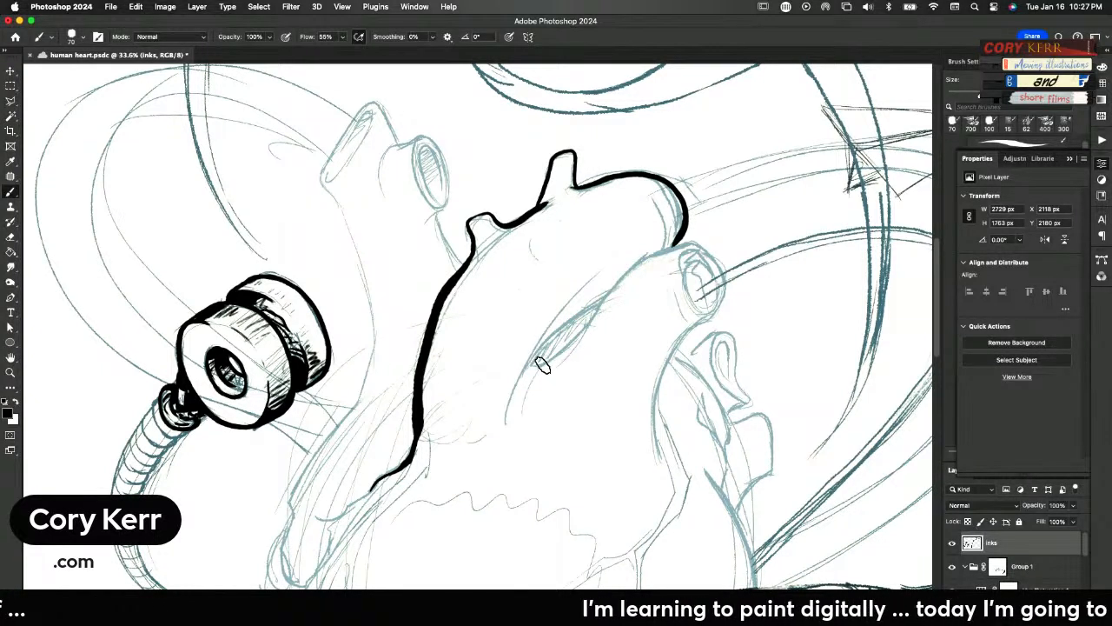
Ink the curved fold beneath the arch, then outline the round vessel at its end with its opening and underside
mouse_move(530, 365)
left_mouse_down()
mouse_move(565, 351)
mouse_move(635, 259)
mouse_move(674, 241)
mouse_move(709, 246)
mouse_move(649, 253)
mouse_move(569, 352)
mouse_move(519, 369)
left_mouse_up()
key("super+z")
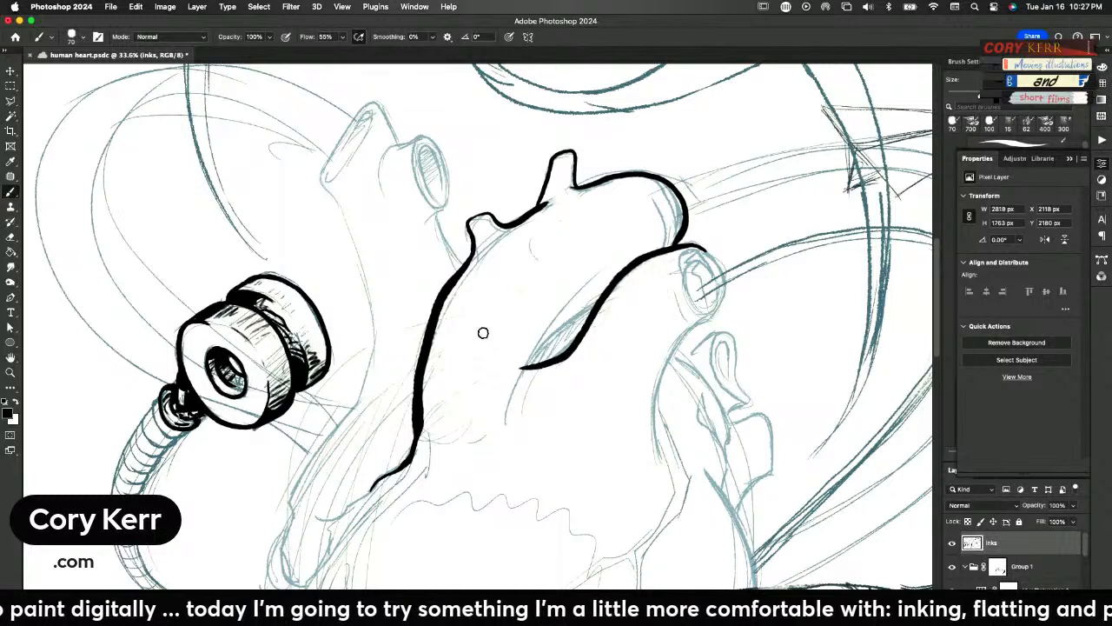
mouse_move(708, 253)
left_mouse_down()
mouse_move(722, 272)
mouse_move(706, 323)
left_mouse_up()
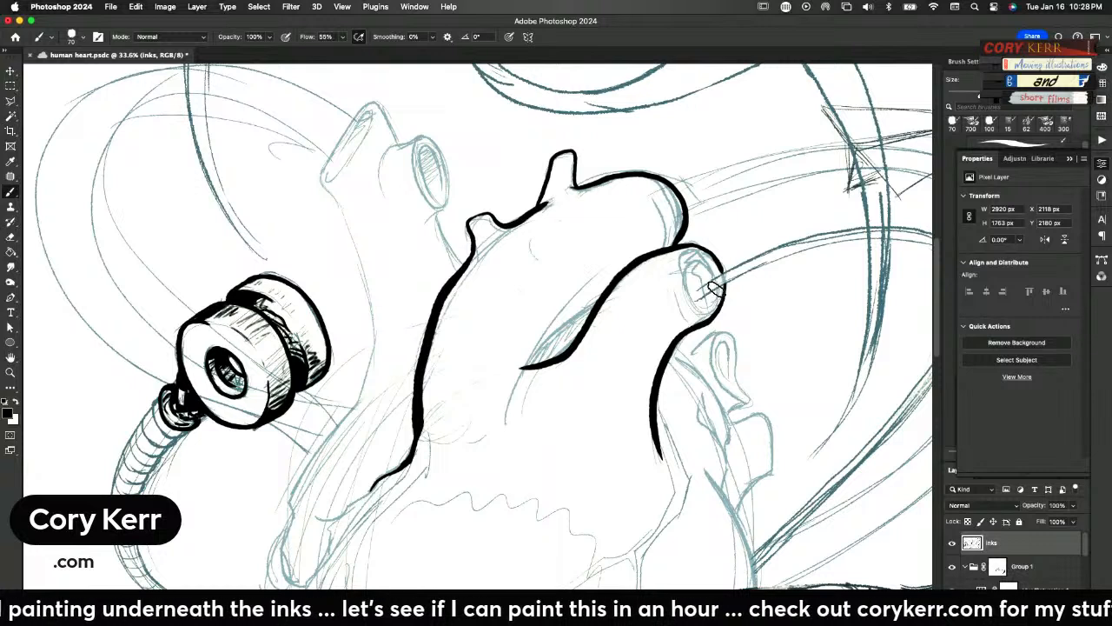
mouse_move(712, 297)
left_mouse_down()
mouse_move(702, 314)
mouse_move(680, 263)
mouse_move(704, 257)
mouse_move(714, 278)
left_mouse_up()
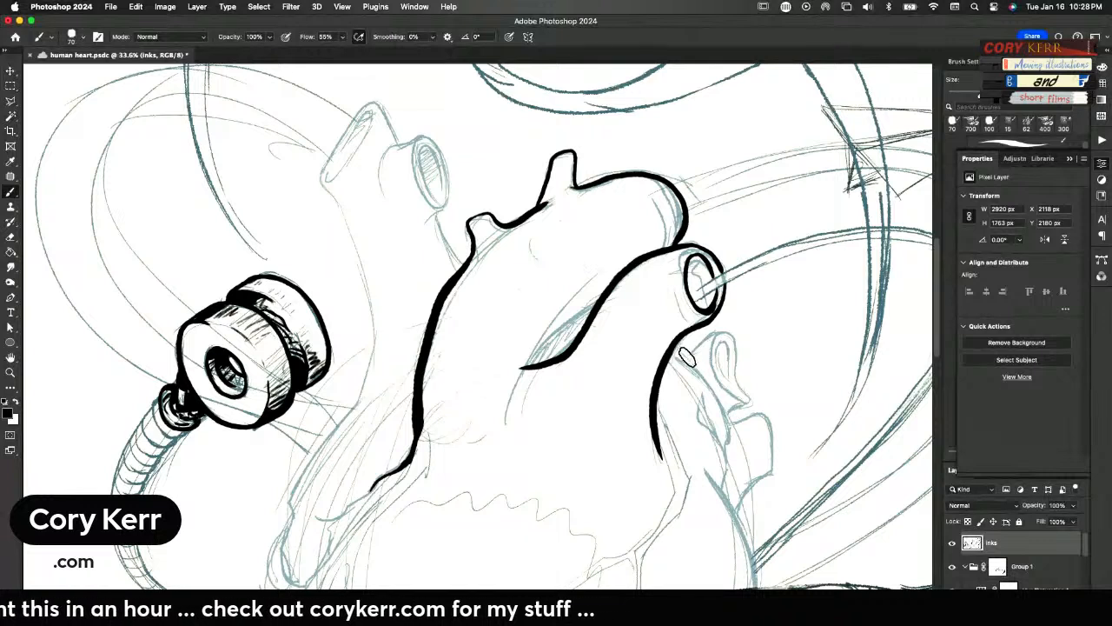
Ink the small teardrop-shaped vessel below the round one, blacken its opening, and trace its lower edge into the heart
mouse_move(683, 356)
left_mouse_down()
mouse_move(718, 332)
mouse_move(735, 344)
mouse_move(747, 403)
mouse_move(722, 342)
left_mouse_up()
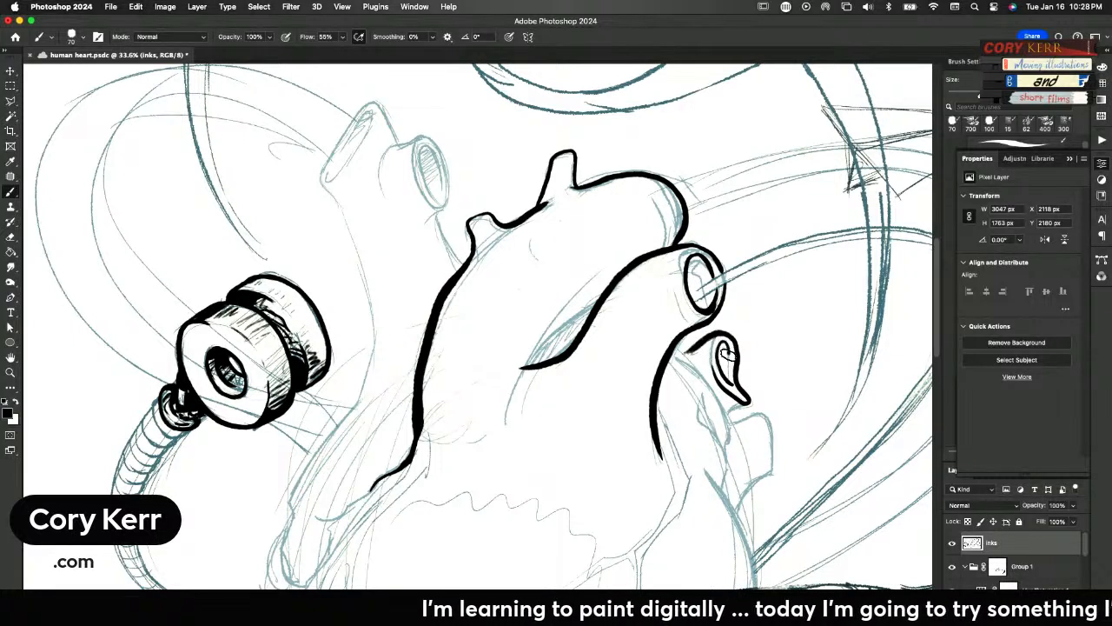
left_click_drag(725, 353, 723, 372)
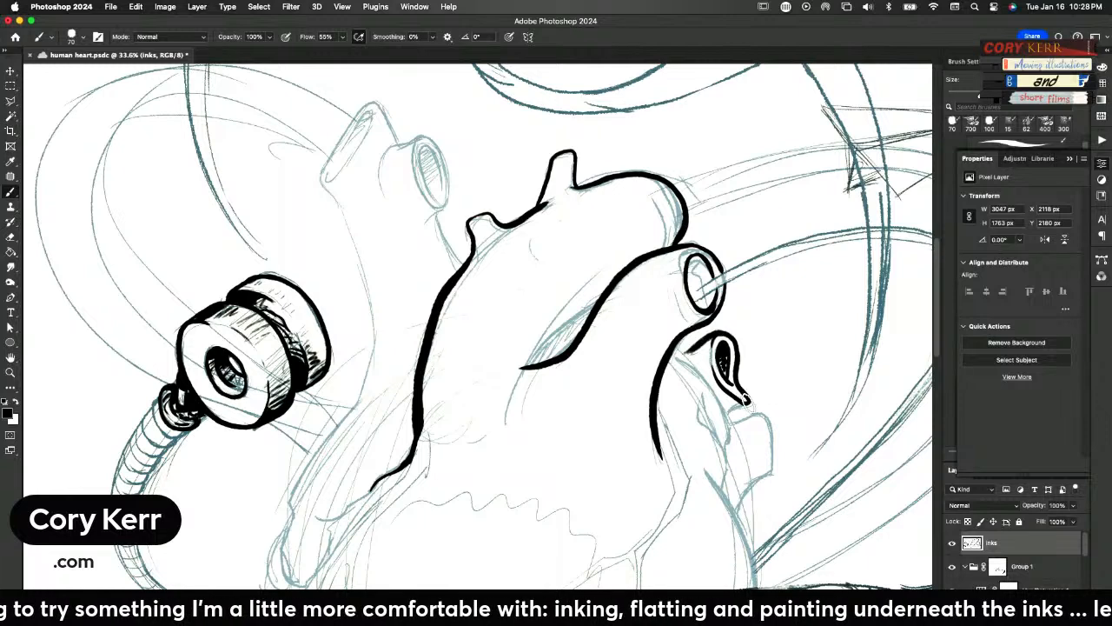
left_click_drag(740, 402, 725, 420)
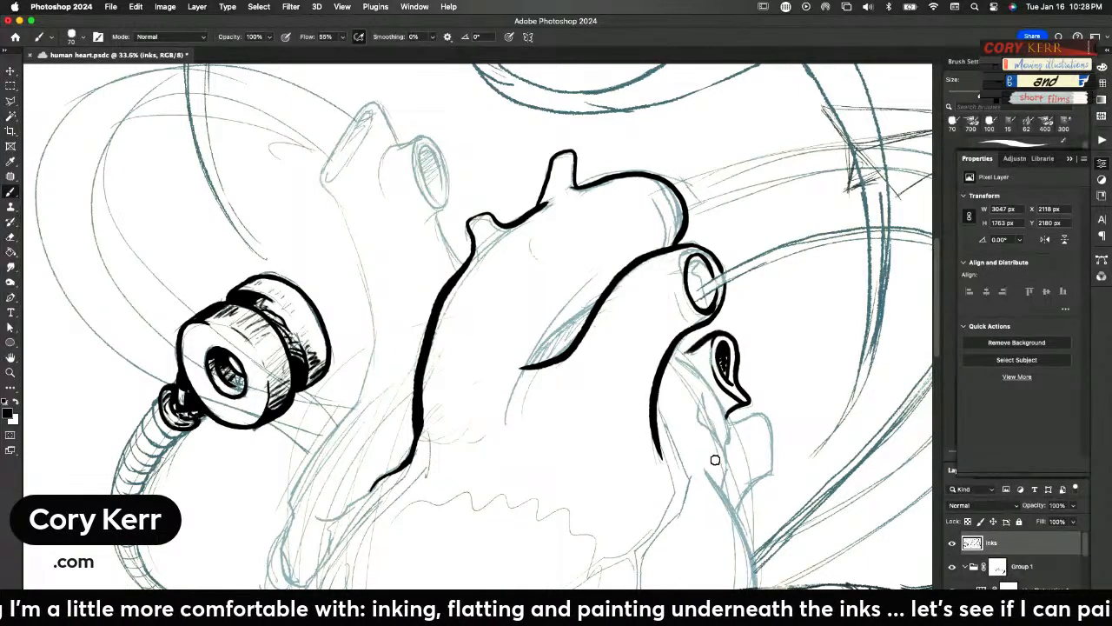
mouse_move(725, 455)
left_mouse_down()
mouse_move(728, 423)
mouse_move(702, 382)
left_mouse_up()
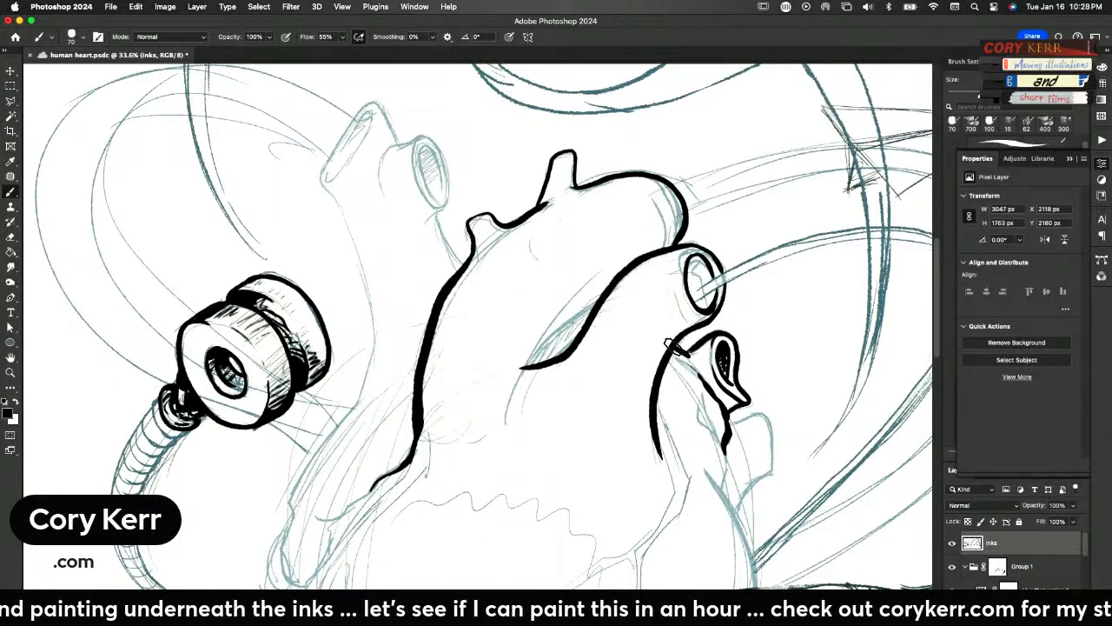
Outline the lowest right-hand vessel stub with the folds beside it, and add a rim line to the round vessel
mouse_move(735, 421)
left_mouse_down()
mouse_move(765, 414)
mouse_move(775, 450)
mouse_move(772, 476)
mouse_move(738, 518)
left_mouse_up()
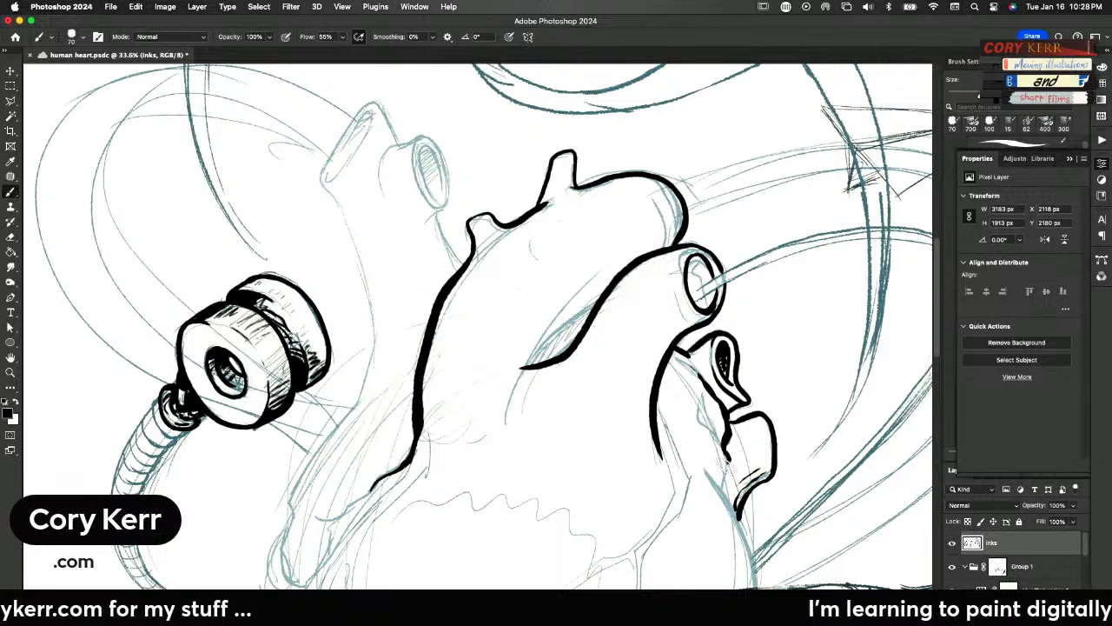
left_click_drag(700, 391, 712, 441)
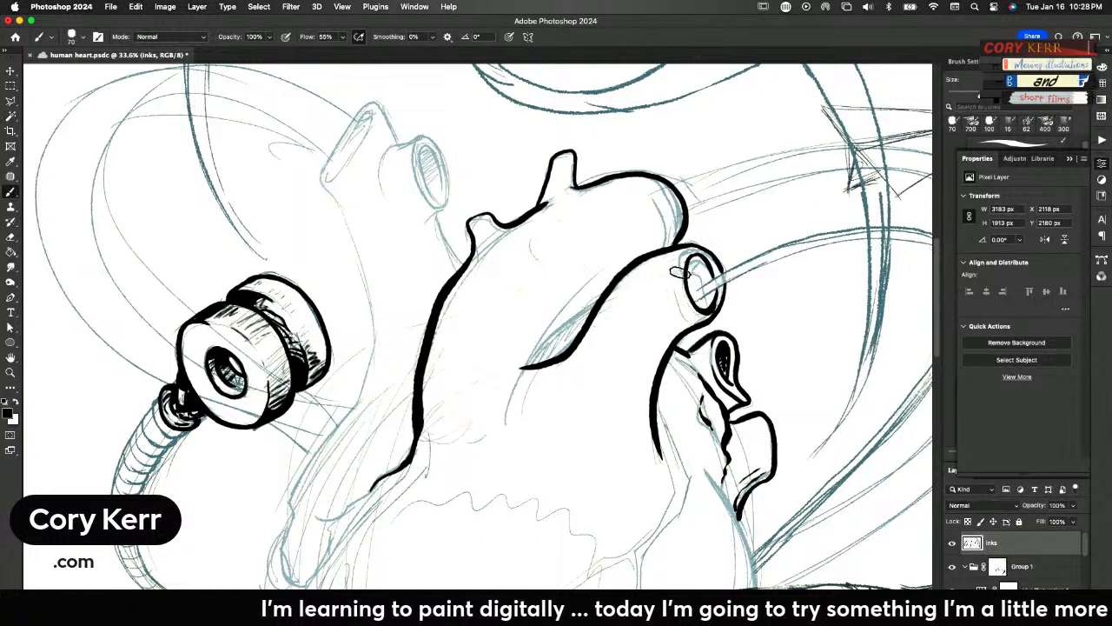
left_click_drag(677, 276, 689, 315)
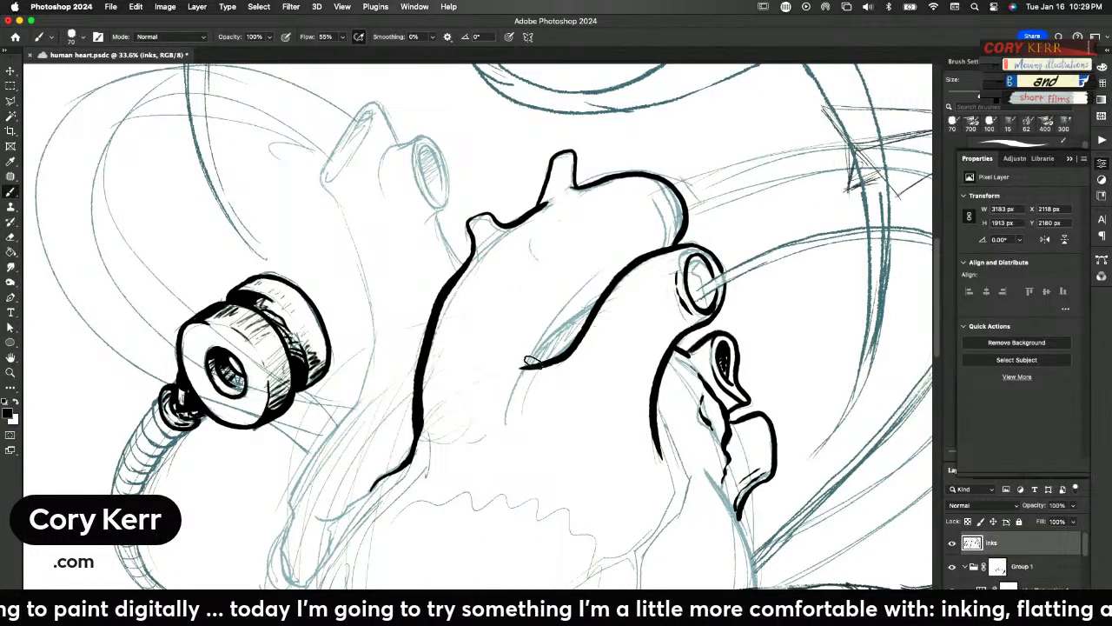
Outline the leaf-shaped hollow at the lower end of the curved fold and fill it with dense black hatching
left_click_drag(530, 365, 600, 303)
mouse_move(532, 362)
left_mouse_down()
mouse_move(558, 328)
mouse_move(561, 339)
mouse_move(579, 337)
mouse_move(561, 346)
mouse_move(602, 309)
mouse_move(539, 352)
mouse_move(557, 350)
mouse_move(558, 336)
mouse_move(564, 345)
mouse_move(568, 321)
mouse_move(577, 337)
mouse_move(570, 321)
mouse_move(578, 333)
mouse_move(576, 315)
mouse_move(586, 328)
mouse_move(601, 302)
mouse_move(531, 365)
left_mouse_up()
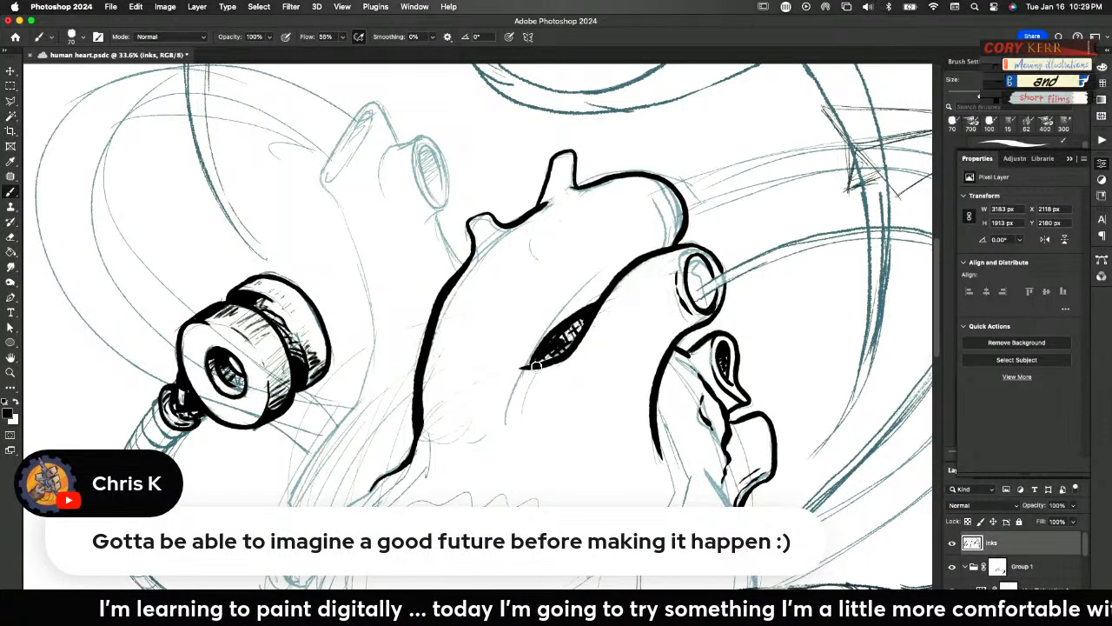
mouse_move(545, 347)
left_mouse_down()
mouse_move(534, 361)
mouse_move(579, 321)
mouse_move(576, 331)
left_mouse_up()
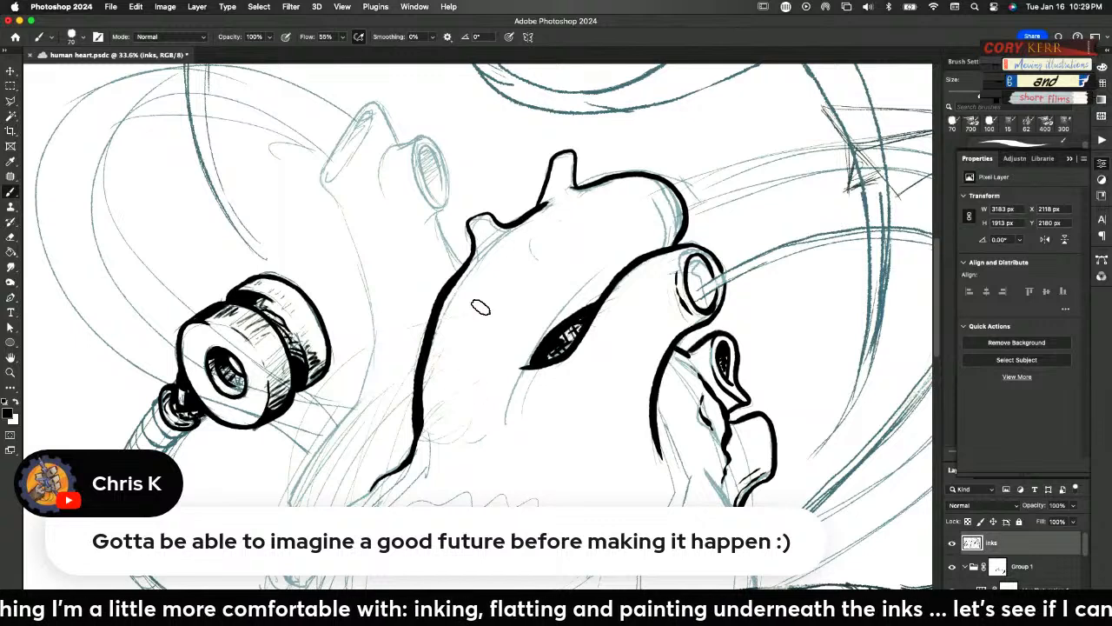
Add shading strokes at the bases of the two small stubs and along the inner edge of the rounded arch's end
left_click_drag(502, 230, 480, 252)
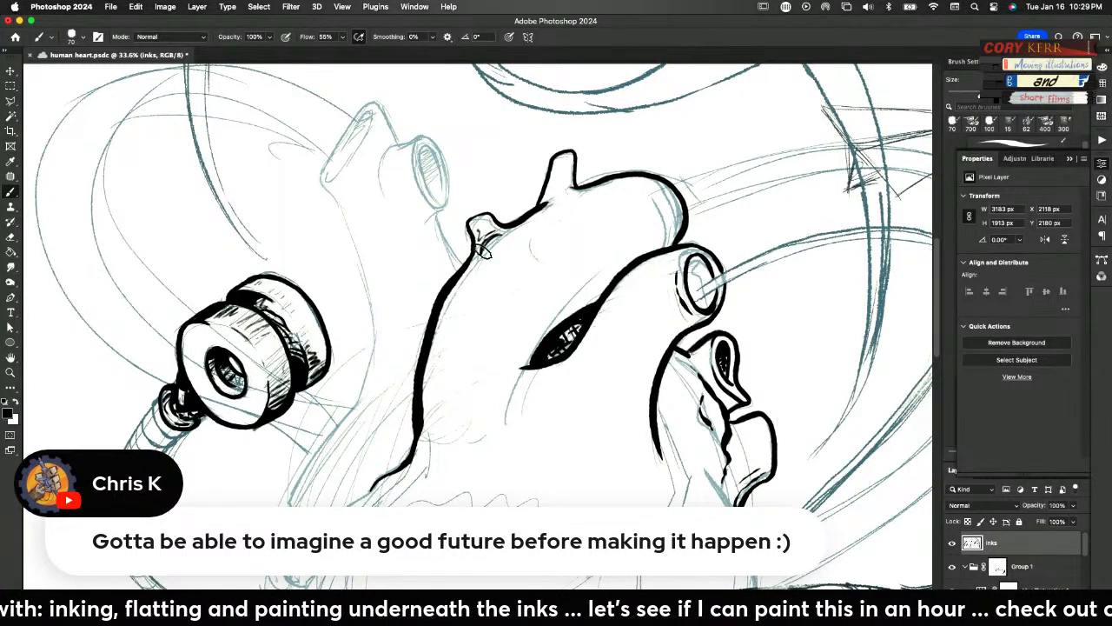
mouse_move(542, 201)
left_mouse_down()
mouse_move(557, 193)
mouse_move(554, 180)
mouse_move(547, 196)
left_mouse_up()
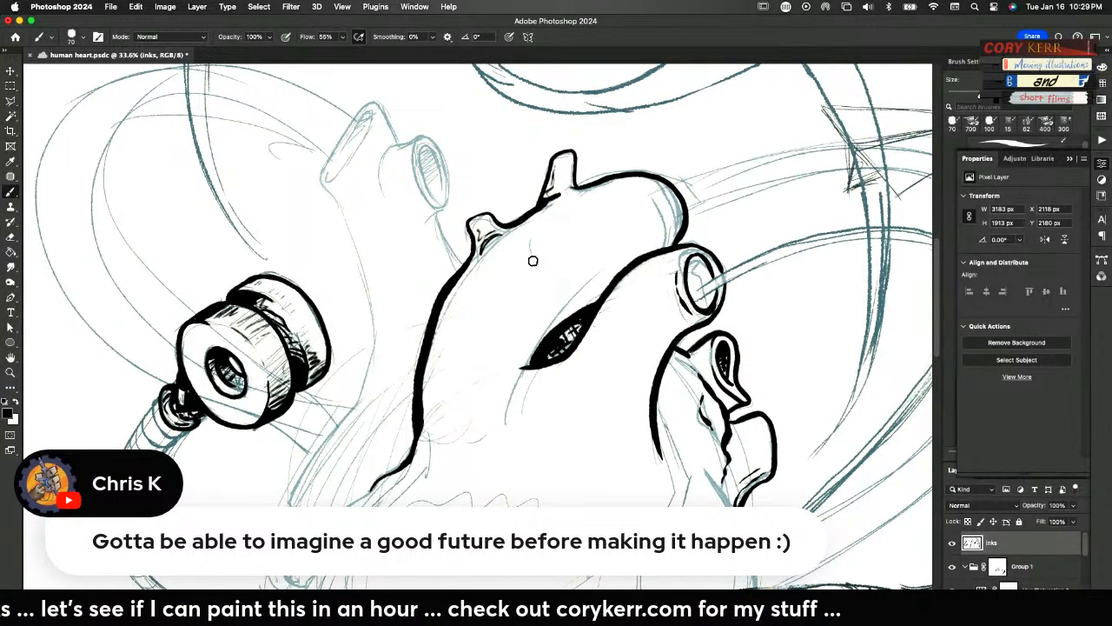
mouse_move(671, 198)
left_mouse_down()
mouse_move(675, 230)
mouse_move(653, 252)
mouse_move(671, 230)
mouse_move(651, 249)
mouse_move(657, 243)
left_mouse_up()
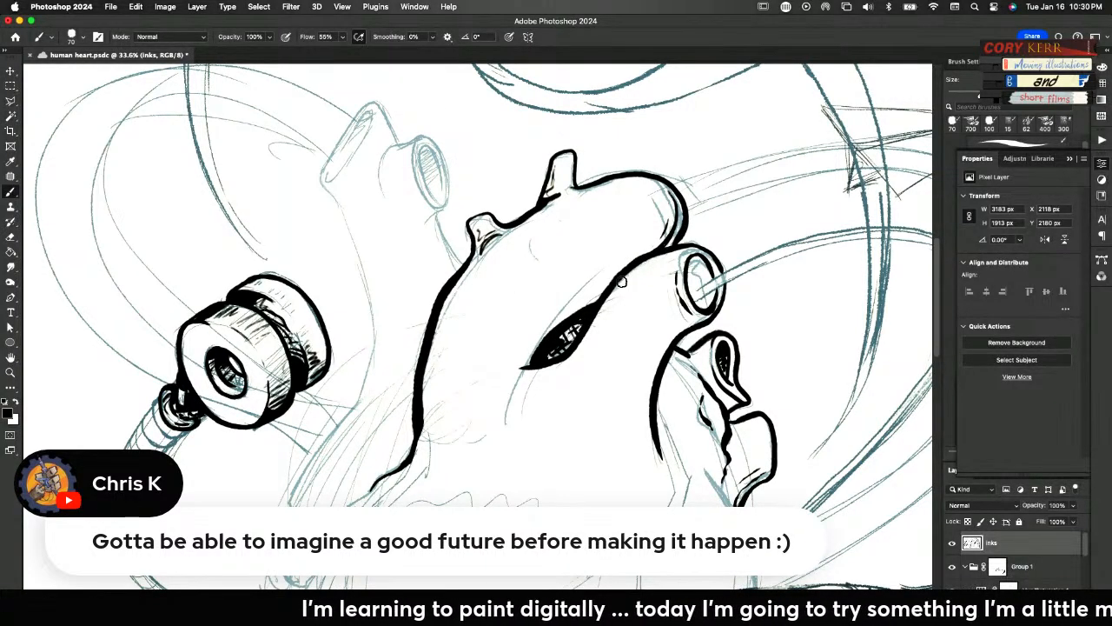
Undo the latest strokes on the teardrop-shaped vessel and hatch the underside of its lower tip
mouse_move(684, 349)
left_mouse_down()
mouse_move(706, 375)
mouse_move(708, 339)
left_mouse_up()
key("super+z")
key("super+z")
key("super+z")
key("super+z")
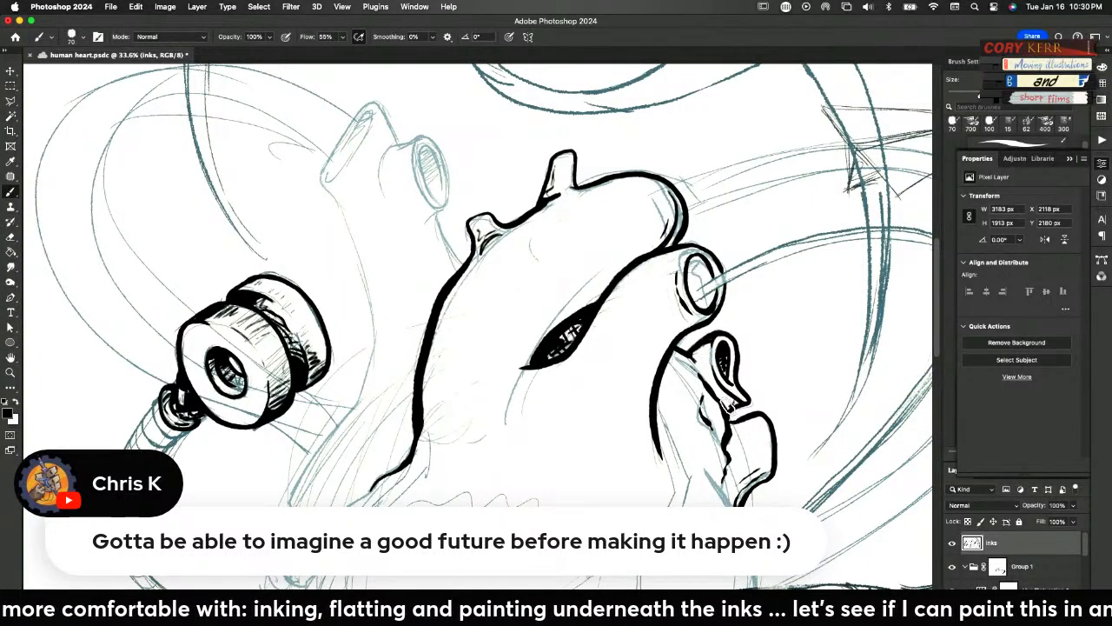
mouse_move(731, 398)
left_mouse_down()
mouse_move(738, 403)
mouse_move(726, 400)
left_mouse_up()
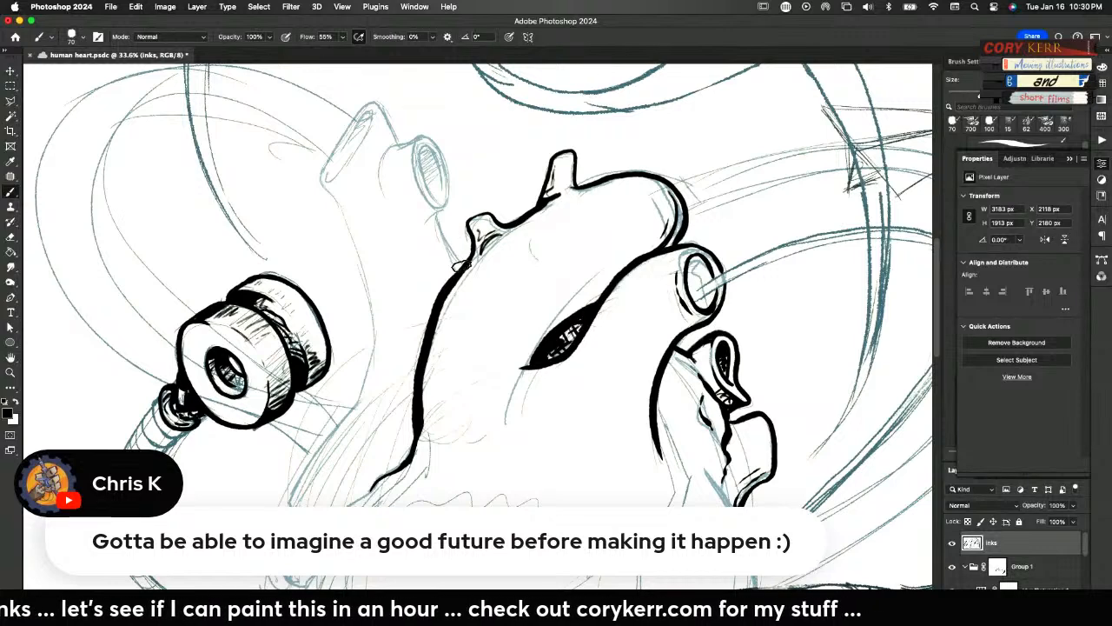
Ink the right-hand vessel of the upper-left pair, blackening its oval opening and thickening the line that joins it to the heart
mouse_move(462, 265)
left_mouse_down()
mouse_move(435, 228)
mouse_move(451, 196)
mouse_move(431, 141)
mouse_move(383, 157)
mouse_move(377, 192)
left_mouse_up()
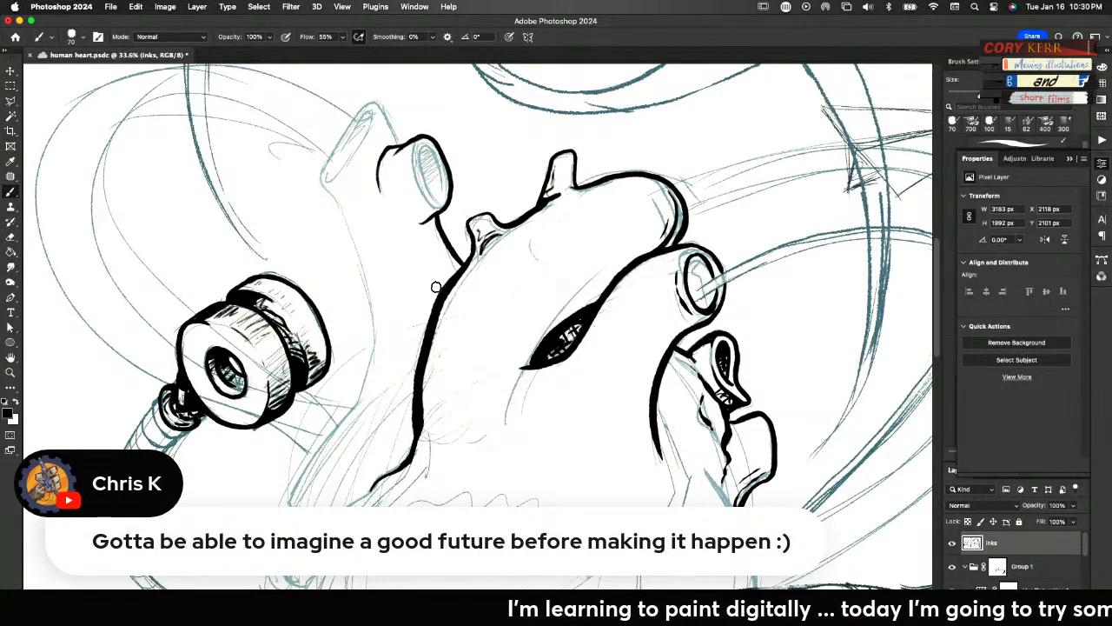
mouse_move(435, 208)
left_mouse_down()
mouse_move(421, 195)
mouse_move(416, 153)
left_mouse_up()
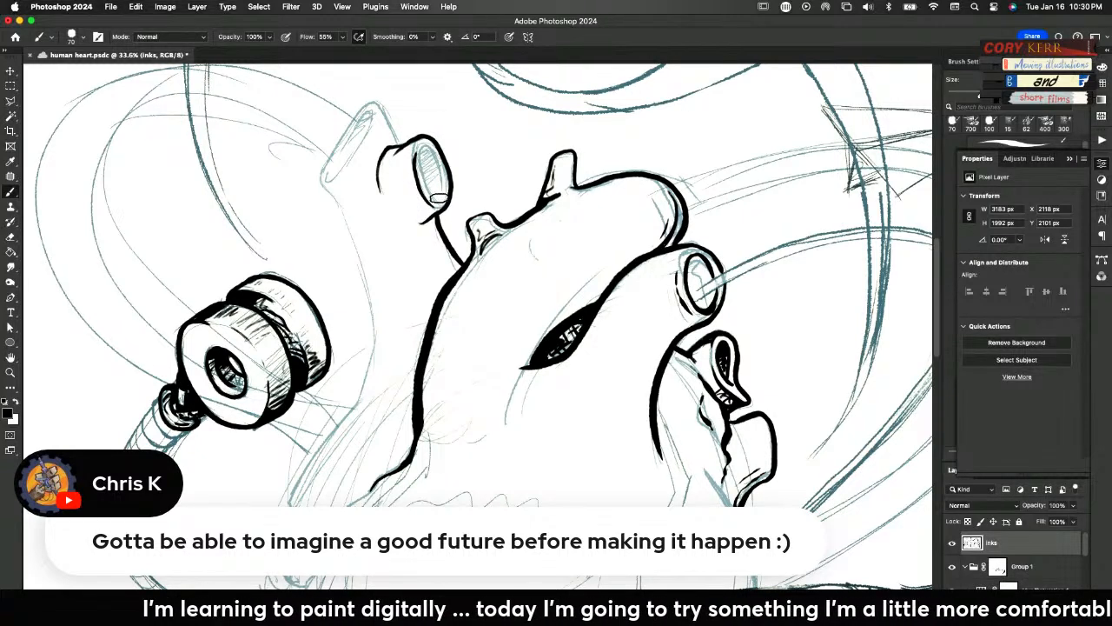
mouse_move(428, 176)
left_mouse_down()
mouse_move(426, 145)
mouse_move(441, 160)
mouse_move(444, 192)
mouse_move(427, 161)
mouse_move(421, 171)
mouse_move(439, 183)
left_mouse_up()
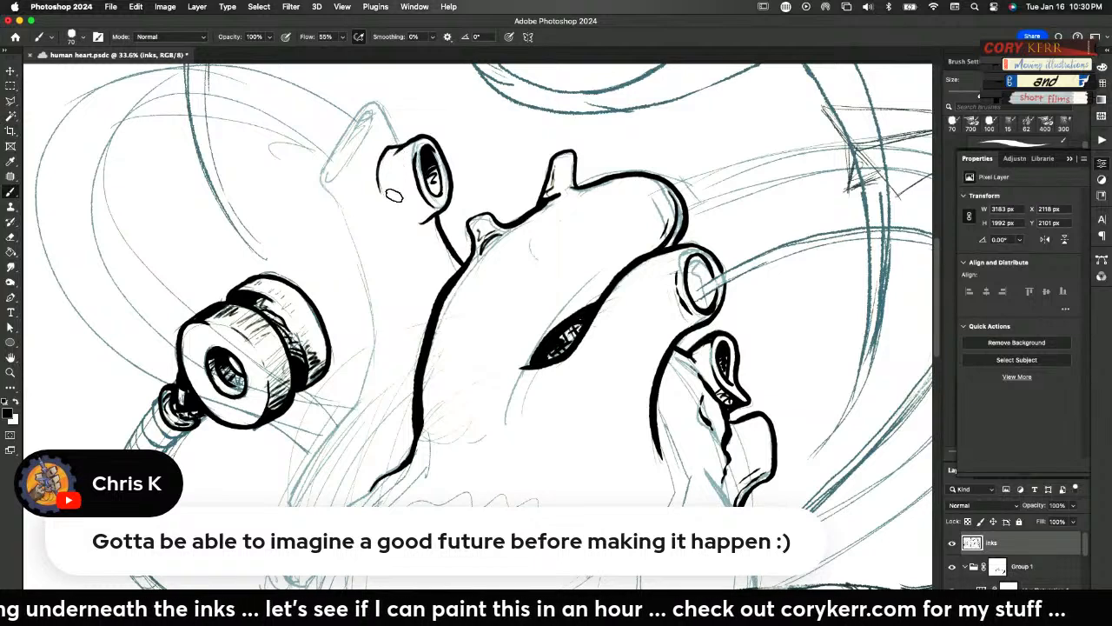
mouse_move(434, 215)
left_mouse_down()
mouse_move(444, 260)
mouse_move(461, 256)
mouse_move(444, 242)
mouse_move(457, 271)
mouse_move(448, 278)
mouse_move(461, 266)
mouse_move(453, 252)
mouse_move(443, 287)
left_mouse_up()
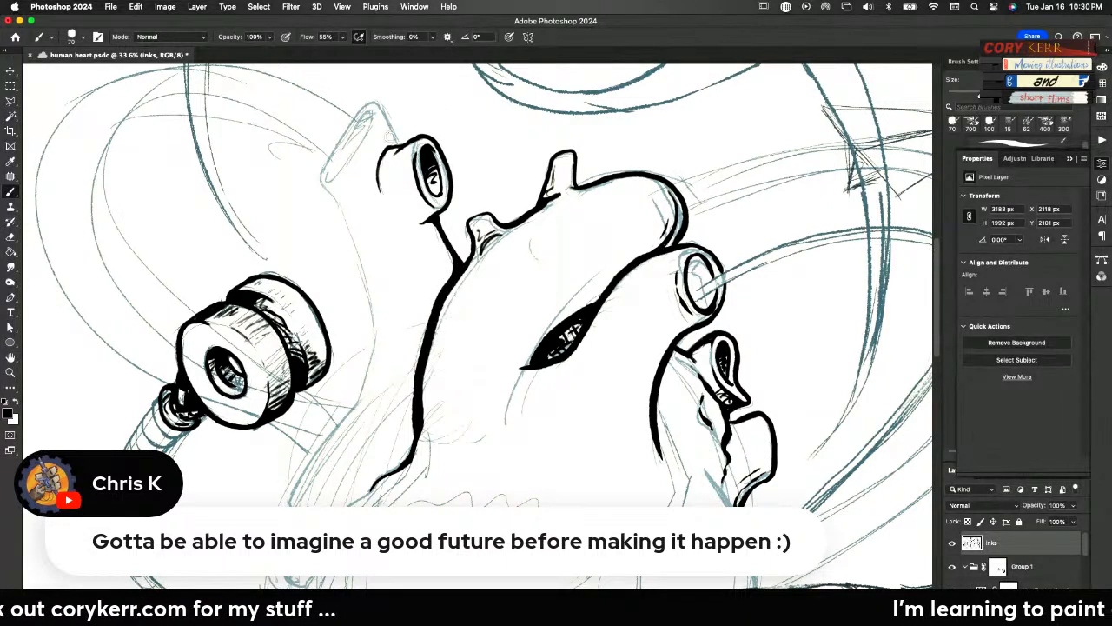
Outline the far-left vessel of the upper pair with its slanted rim, and fill its elongated opening with black hatching
mouse_move(401, 146)
left_mouse_down()
mouse_move(379, 104)
mouse_move(361, 102)
mouse_move(324, 160)
mouse_move(313, 178)
mouse_move(351, 217)
left_mouse_up()
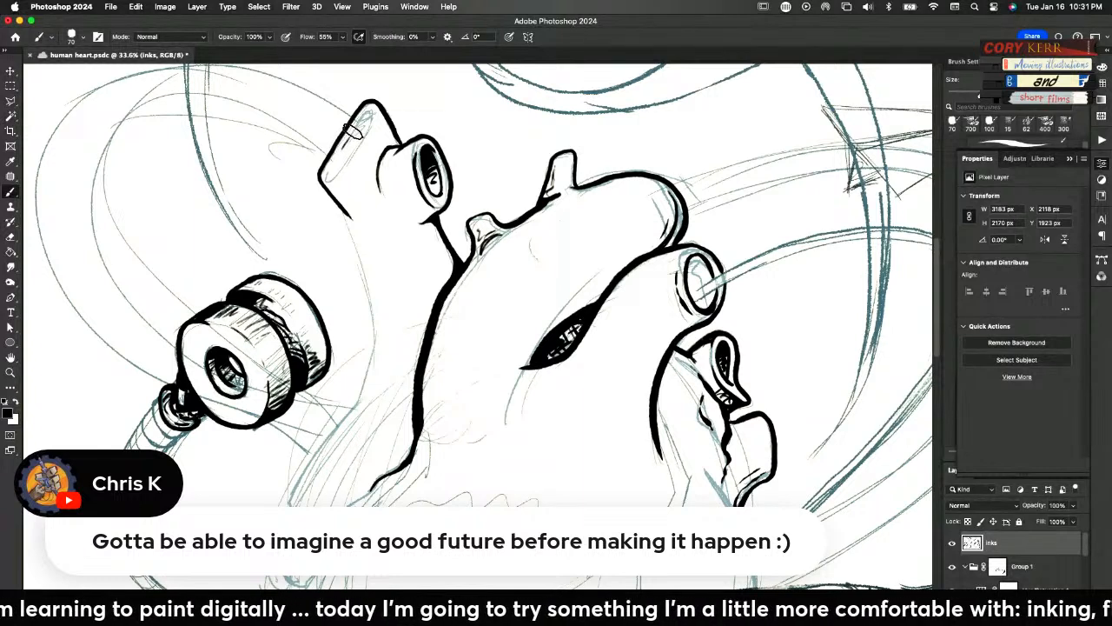
mouse_move(369, 117)
left_mouse_down()
mouse_move(320, 179)
mouse_move(329, 165)
left_mouse_up()
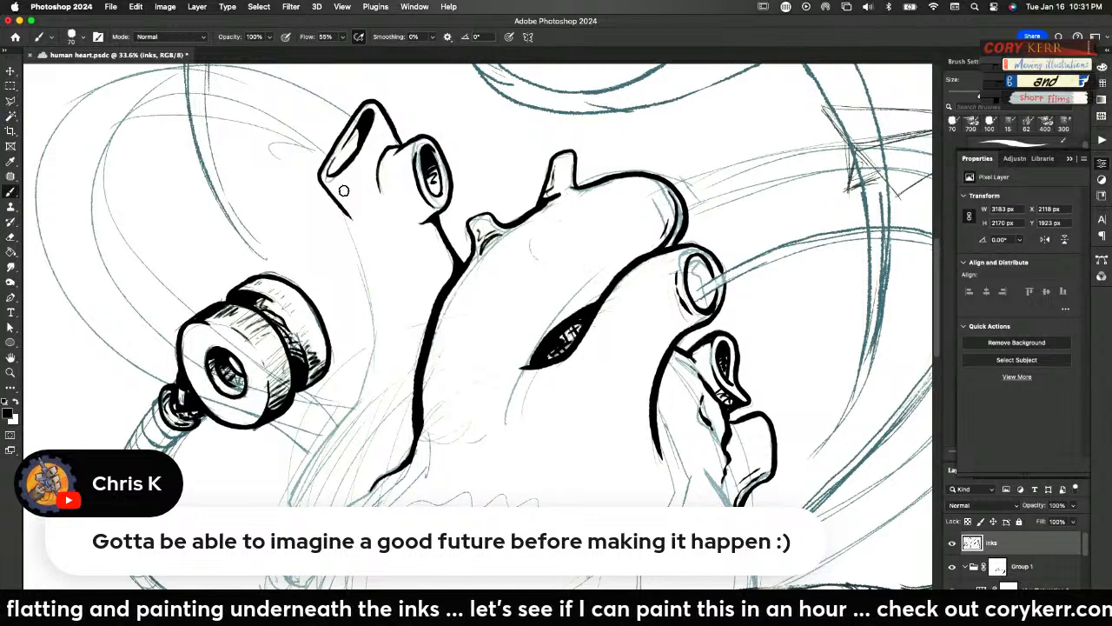
mouse_move(358, 134)
left_mouse_down()
mouse_move(343, 207)
mouse_move(355, 174)
mouse_move(330, 159)
mouse_move(328, 169)
mouse_move(358, 143)
left_mouse_up()
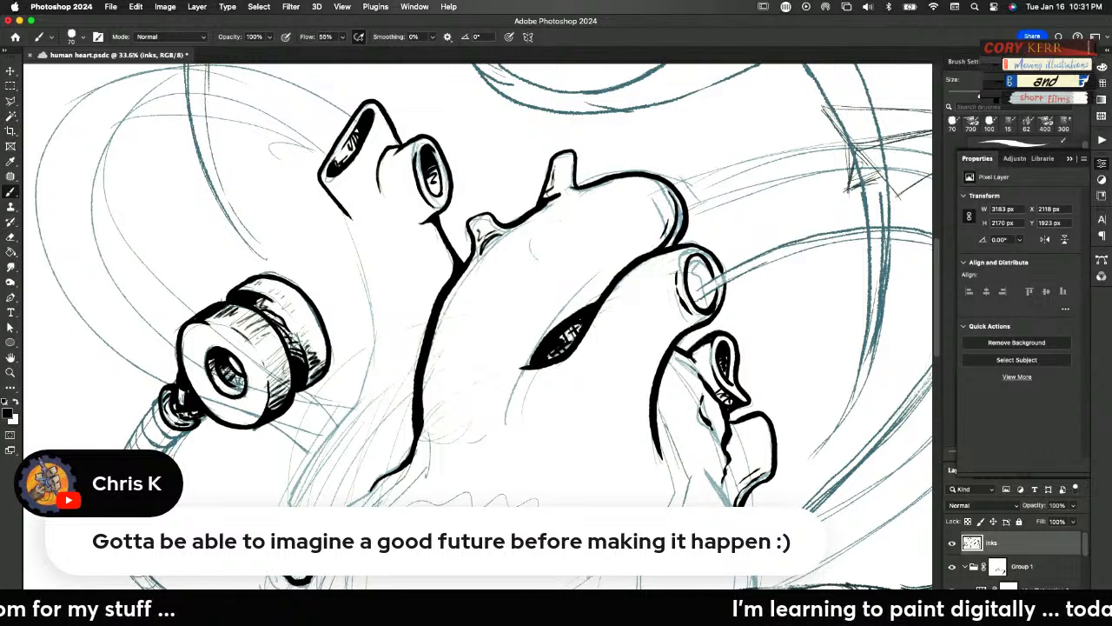
Ink the large left vessel's outer contour down to its lower end, and thicken the outlines of the heart's two small stubs
mouse_move(287, 502)
left_mouse_down()
mouse_move(343, 421)
mouse_move(371, 347)
mouse_move(369, 374)
mouse_move(372, 358)
mouse_move(352, 237)
mouse_move(315, 171)
mouse_move(377, 102)
left_mouse_up()
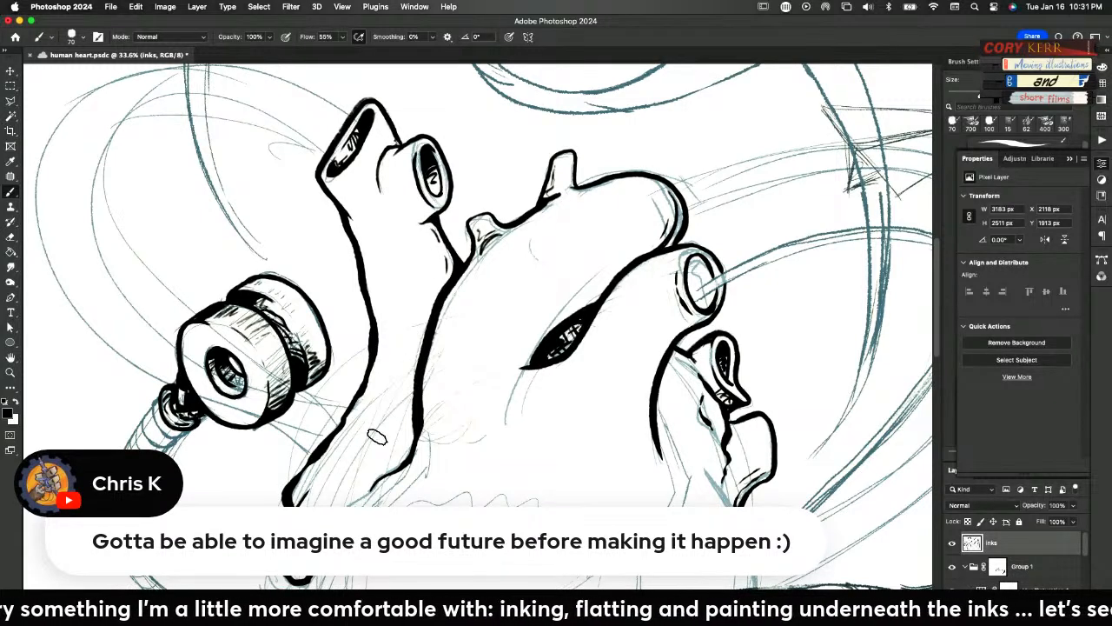
left_click_drag(373, 497, 352, 503)
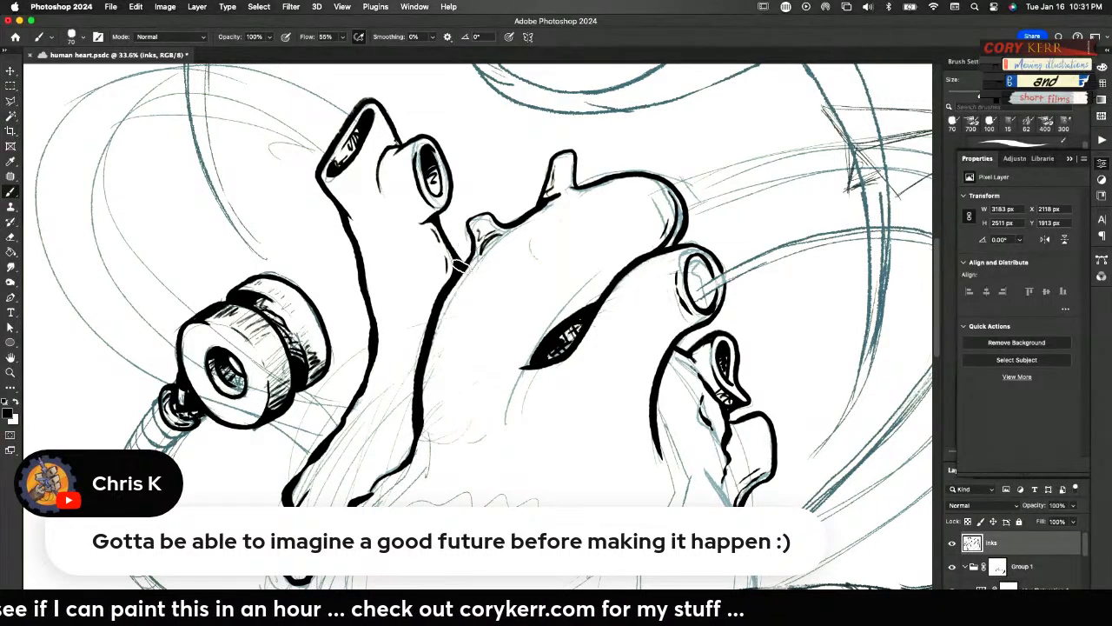
mouse_move(461, 264)
left_mouse_down()
mouse_move(462, 220)
mouse_move(477, 208)
mouse_move(504, 224)
mouse_move(530, 210)
mouse_move(535, 224)
mouse_move(561, 176)
mouse_move(531, 208)
mouse_move(545, 157)
mouse_move(567, 148)
mouse_move(576, 179)
left_mouse_up()
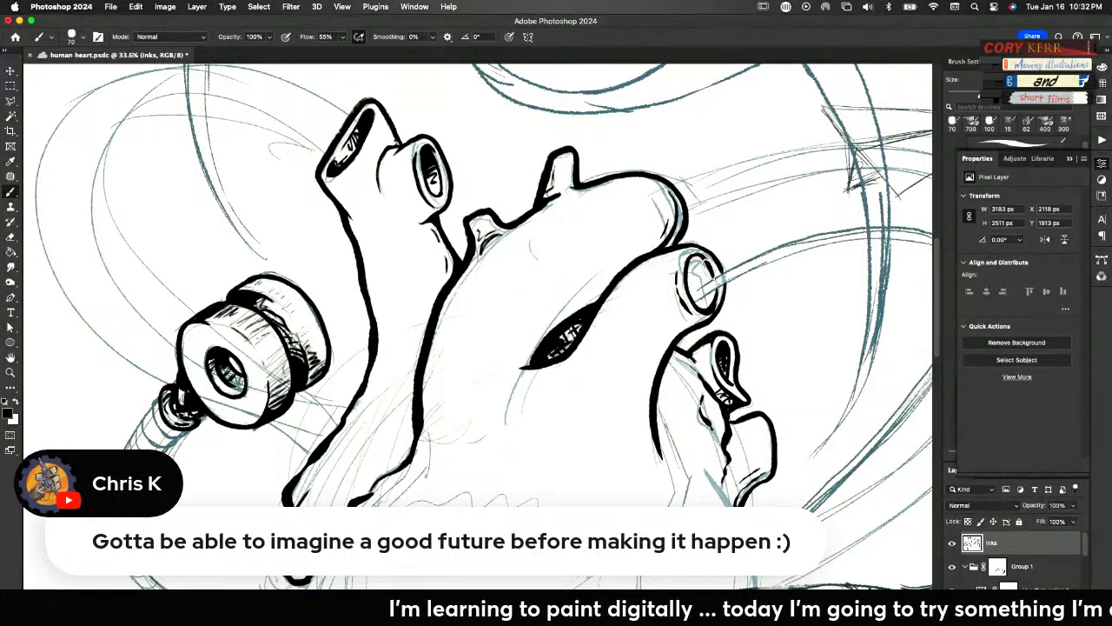
Darken the round vessel's opening with hatching, and reinforce the contours below it and along the large left vessel's lower edge
mouse_move(708, 269)
left_mouse_down()
mouse_move(690, 278)
mouse_move(697, 262)
mouse_move(690, 283)
mouse_move(700, 271)
mouse_move(714, 293)
mouse_move(701, 306)
mouse_move(708, 297)
left_mouse_up()
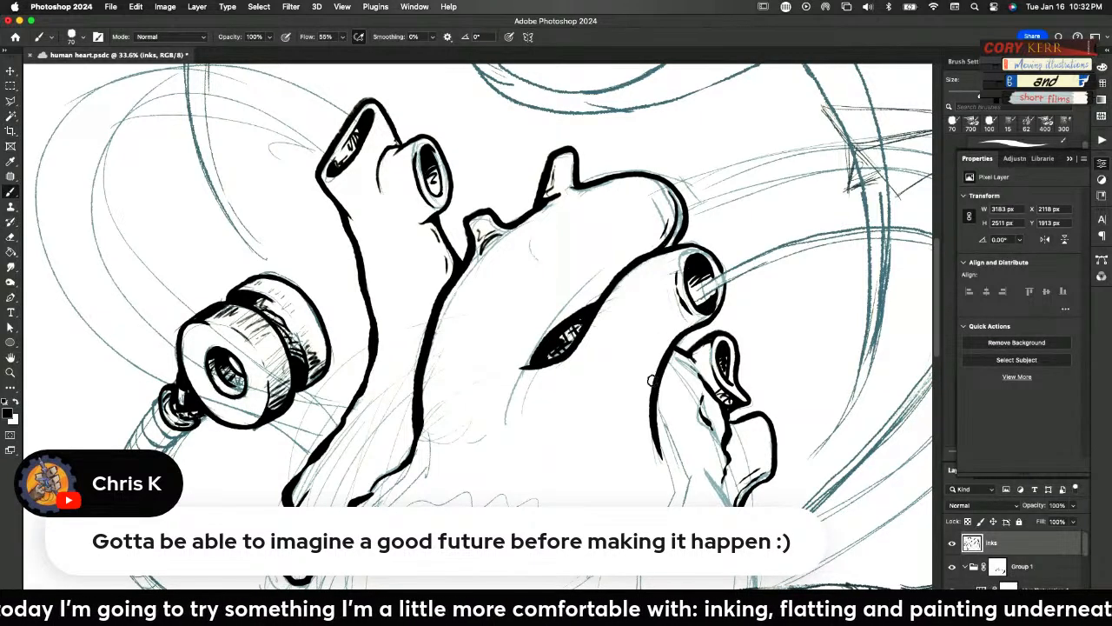
left_click_drag(650, 380, 674, 348)
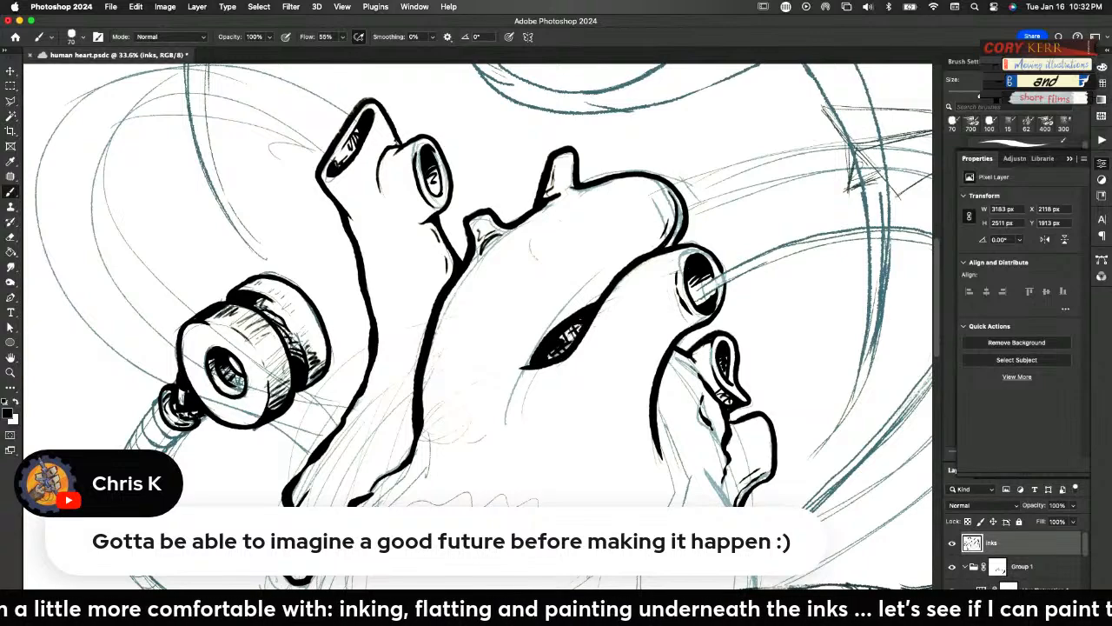
left_click_drag(328, 504, 399, 448)
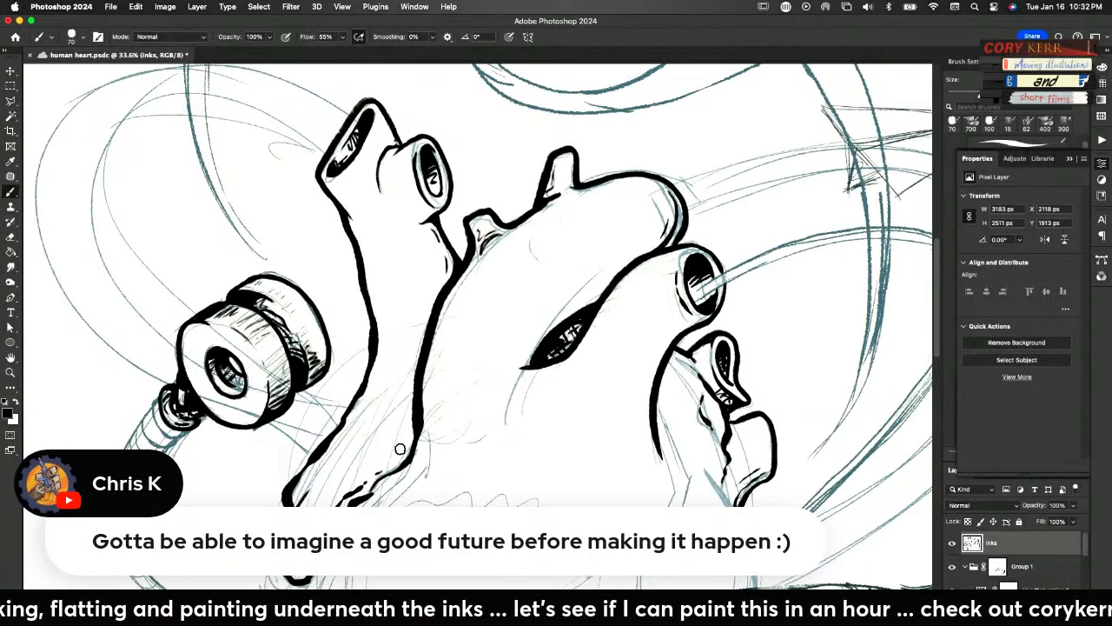
Refine the tip of the dark hollow, and ink the heart's right contour from the lowest vessel stub to below the brush handle
left_click_drag(492, 554, 408, 396)
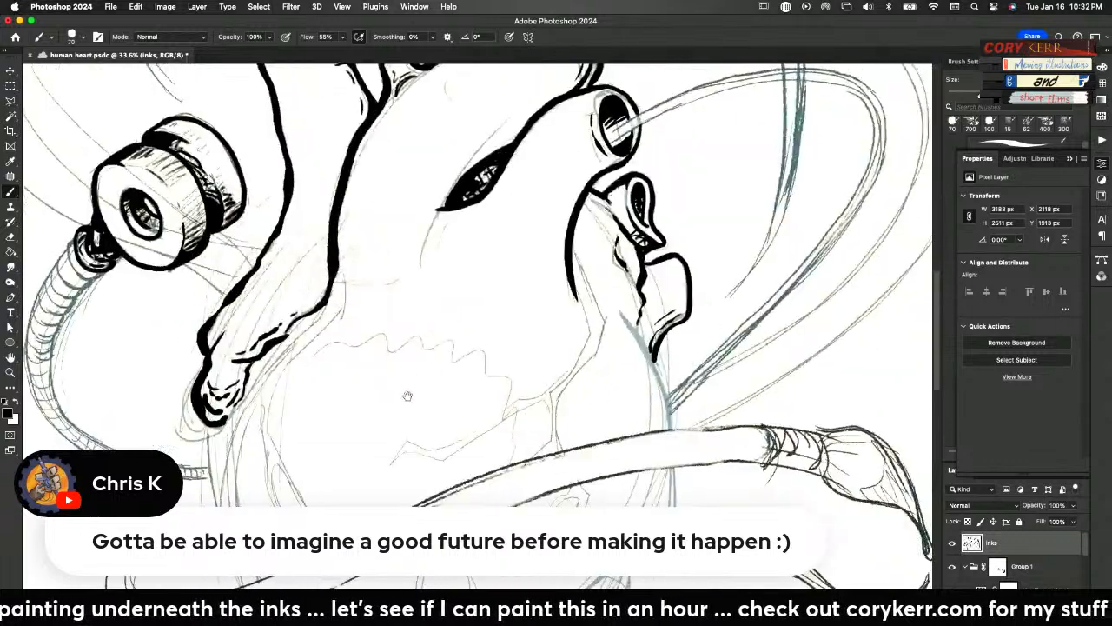
mouse_move(578, 497)
left_mouse_down()
mouse_move(595, 429)
mouse_move(634, 440)
mouse_move(624, 454)
left_mouse_up()
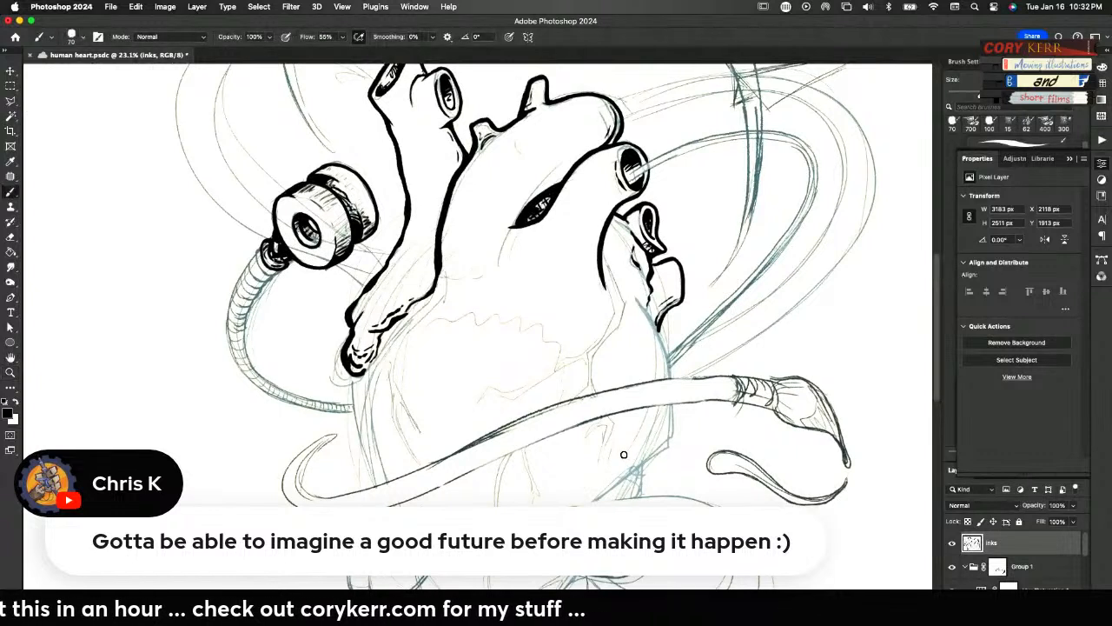
left_click_drag(563, 182, 513, 219)
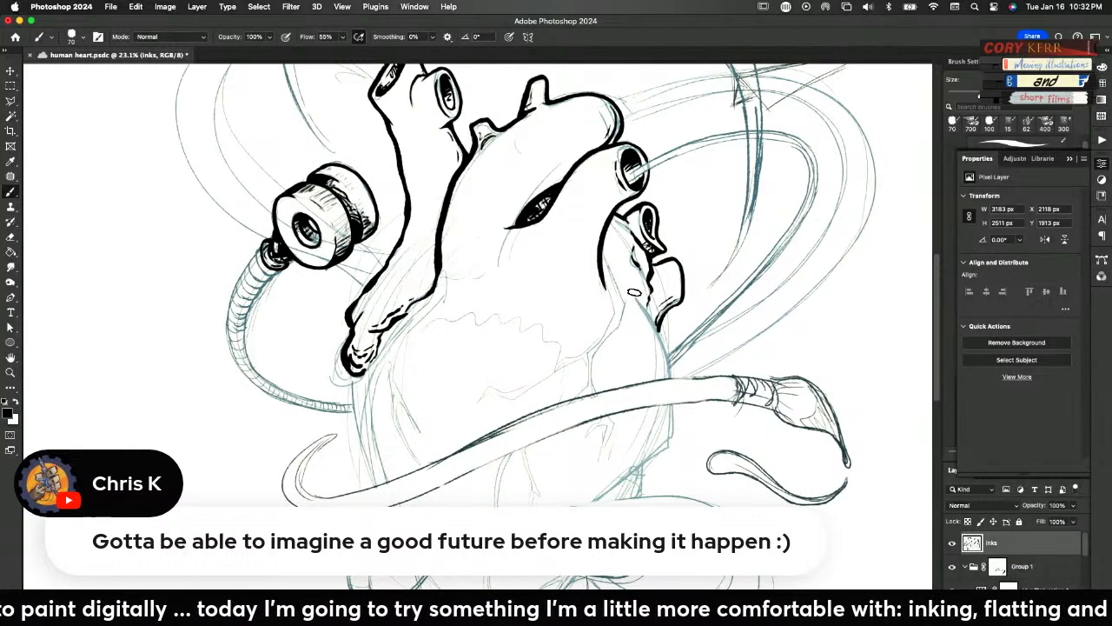
left_click_drag(635, 284, 669, 371)
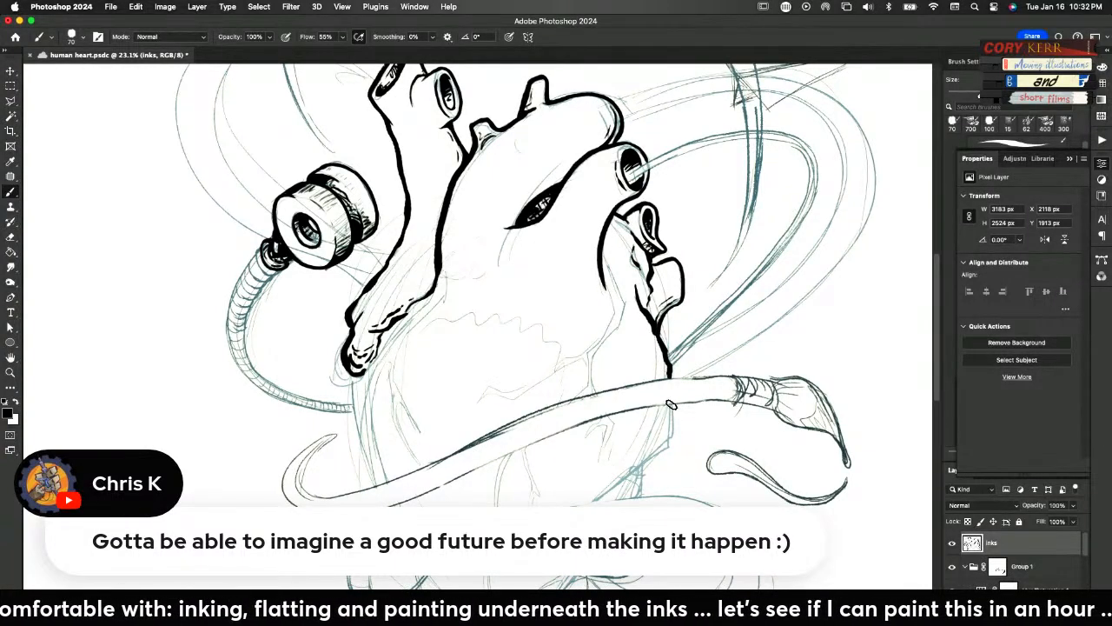
mouse_move(670, 405)
left_mouse_down()
mouse_move(671, 450)
mouse_move(610, 489)
mouse_move(641, 466)
mouse_move(636, 501)
left_mouse_up()
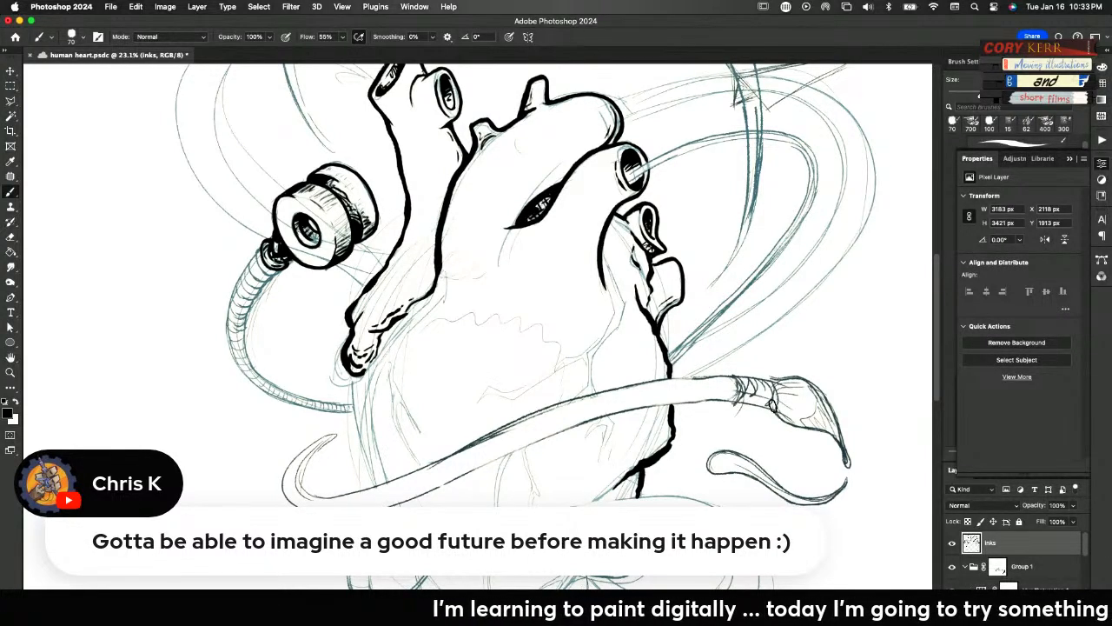
Ink the paintbrush's banded ferrule, and outline both edges of its long curved handle across the heart to the hooked end
left_click_drag(769, 407, 780, 393)
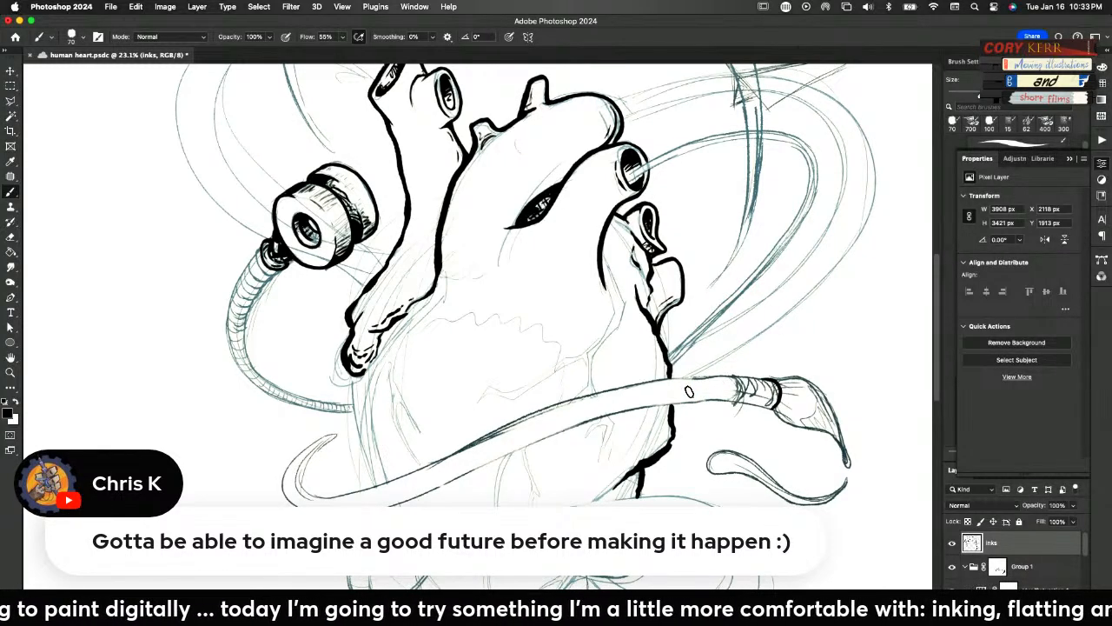
mouse_move(772, 377)
left_mouse_down()
mouse_move(751, 399)
mouse_move(735, 375)
mouse_move(719, 379)
mouse_move(737, 380)
mouse_move(722, 405)
mouse_move(748, 388)
mouse_move(738, 380)
mouse_move(759, 395)
left_mouse_up()
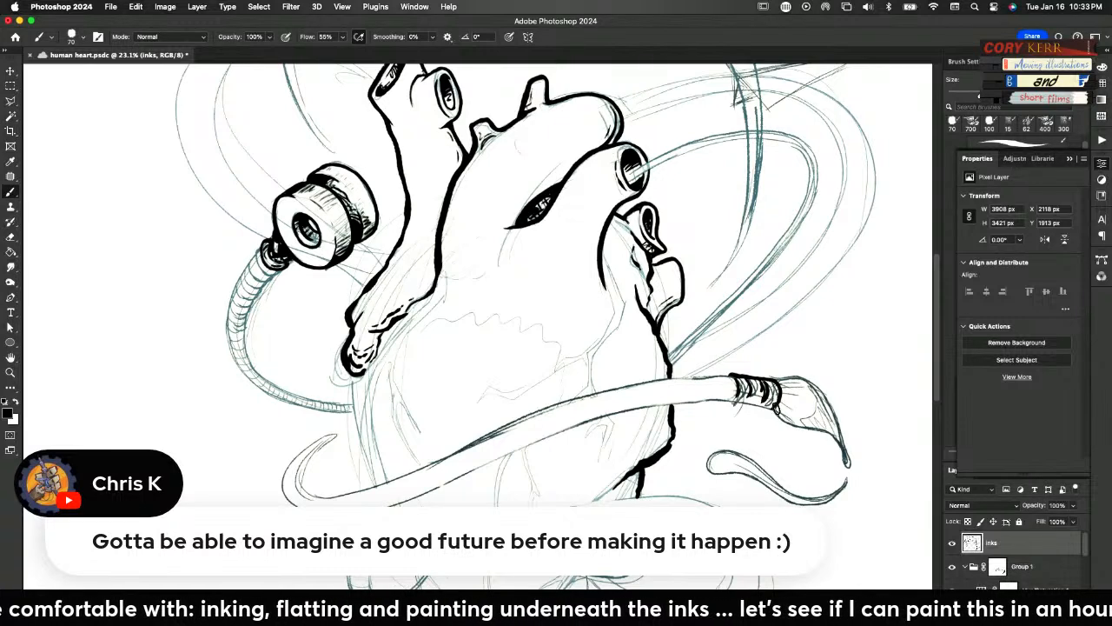
mouse_move(768, 409)
left_mouse_down()
mouse_move(739, 391)
mouse_move(729, 403)
mouse_move(728, 377)
left_mouse_up()
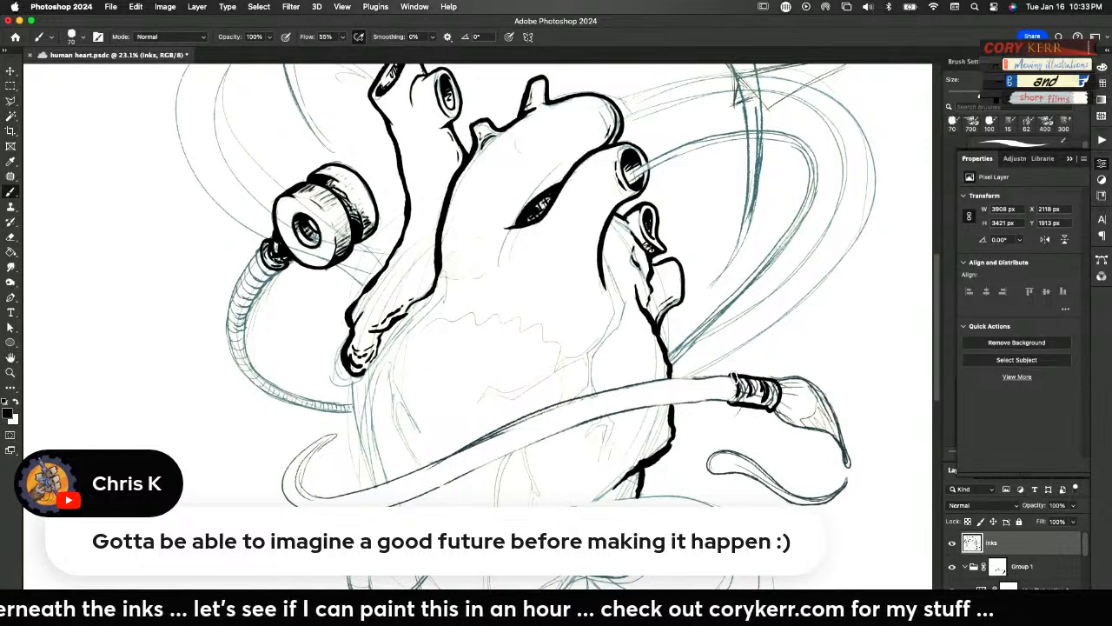
mouse_move(731, 376)
left_mouse_down()
mouse_move(570, 401)
mouse_move(383, 481)
mouse_move(309, 495)
mouse_move(297, 473)
mouse_move(338, 431)
left_mouse_up()
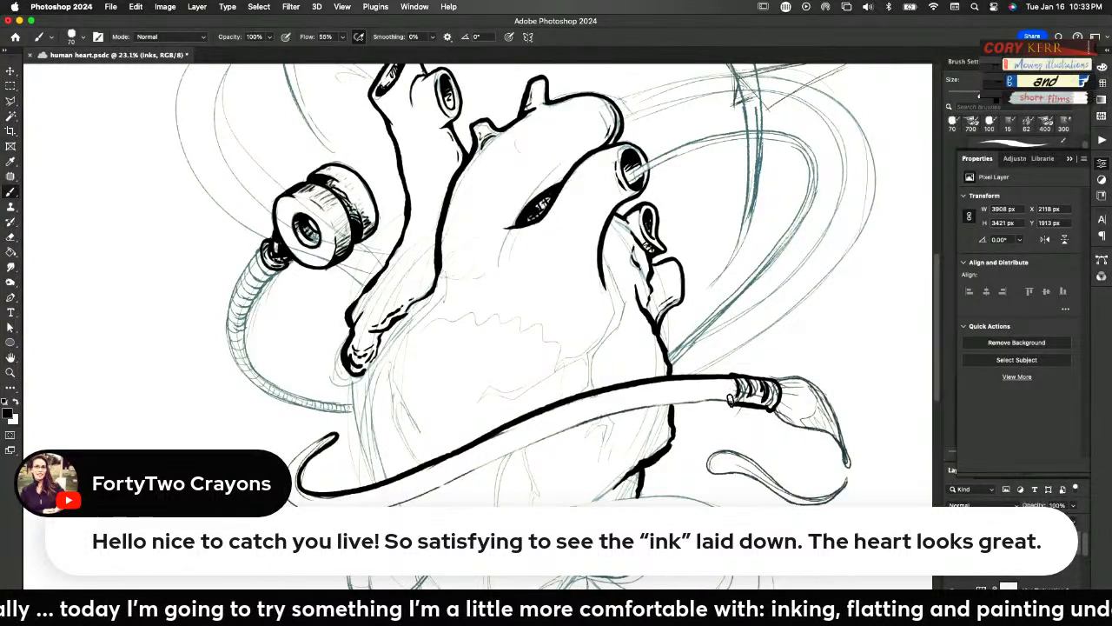
mouse_move(730, 400)
left_mouse_down()
mouse_move(606, 414)
mouse_move(371, 504)
mouse_move(311, 505)
mouse_move(291, 464)
mouse_move(337, 436)
left_mouse_up()
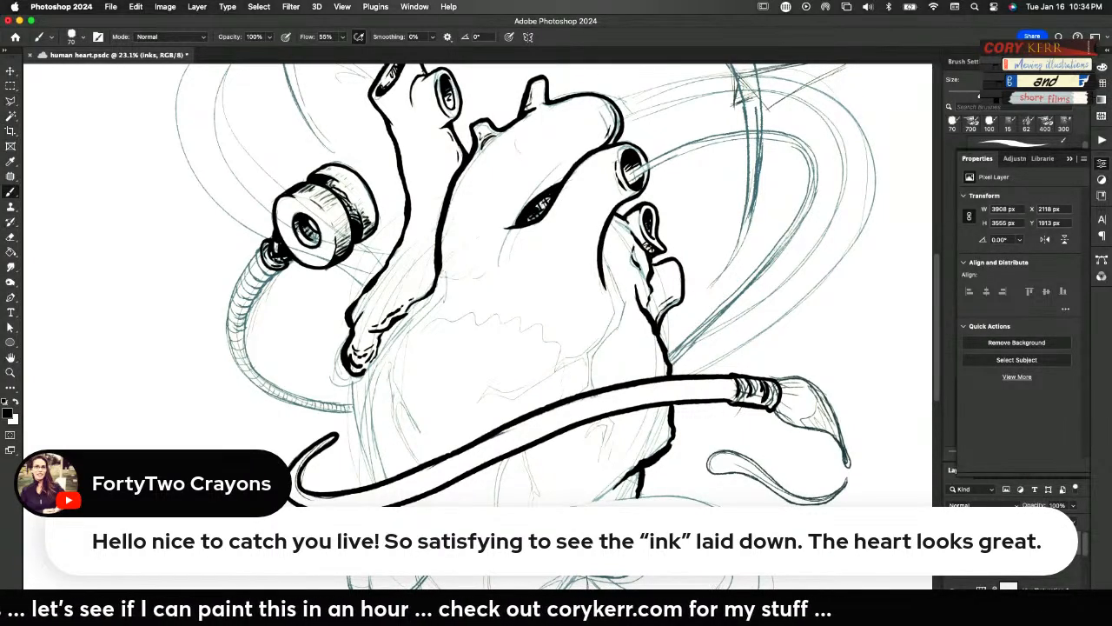
Draw wood-grain lines along the full length of the paintbrush handle and save the document
mouse_move(735, 392)
left_mouse_down()
mouse_move(589, 412)
mouse_move(443, 486)
left_mouse_up()
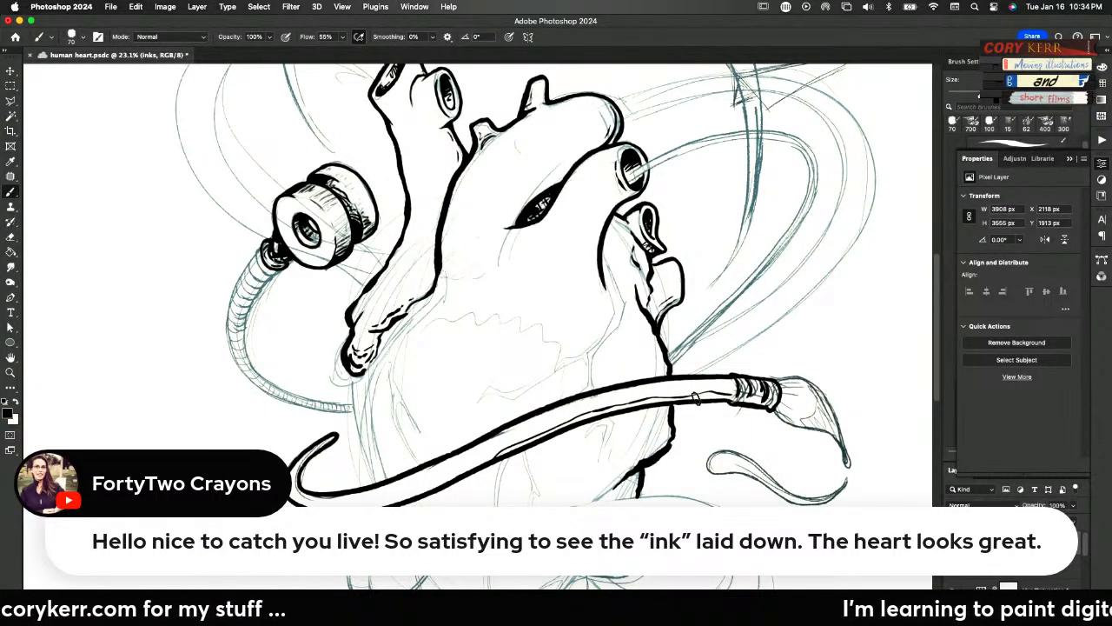
mouse_move(735, 382)
left_mouse_down()
mouse_move(579, 409)
mouse_move(455, 475)
mouse_move(510, 432)
left_mouse_up()
left_click_drag(439, 483, 468, 456)
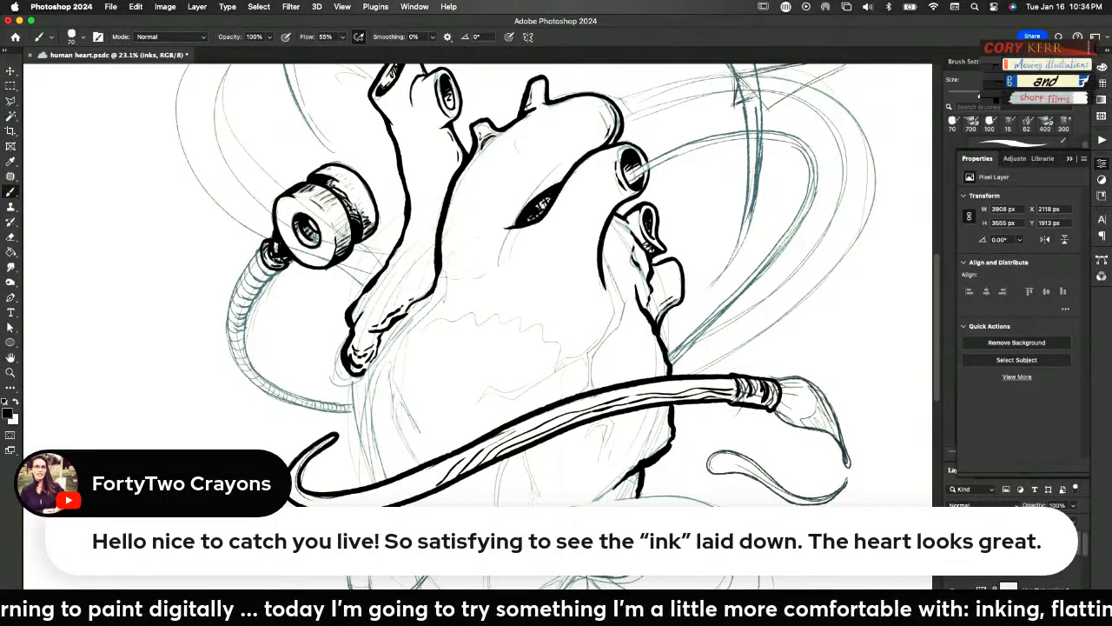
left_click_drag(348, 504, 441, 477)
mouse_move(318, 505)
left_mouse_down()
mouse_move(294, 475)
mouse_move(313, 501)
mouse_move(424, 483)
left_mouse_up()
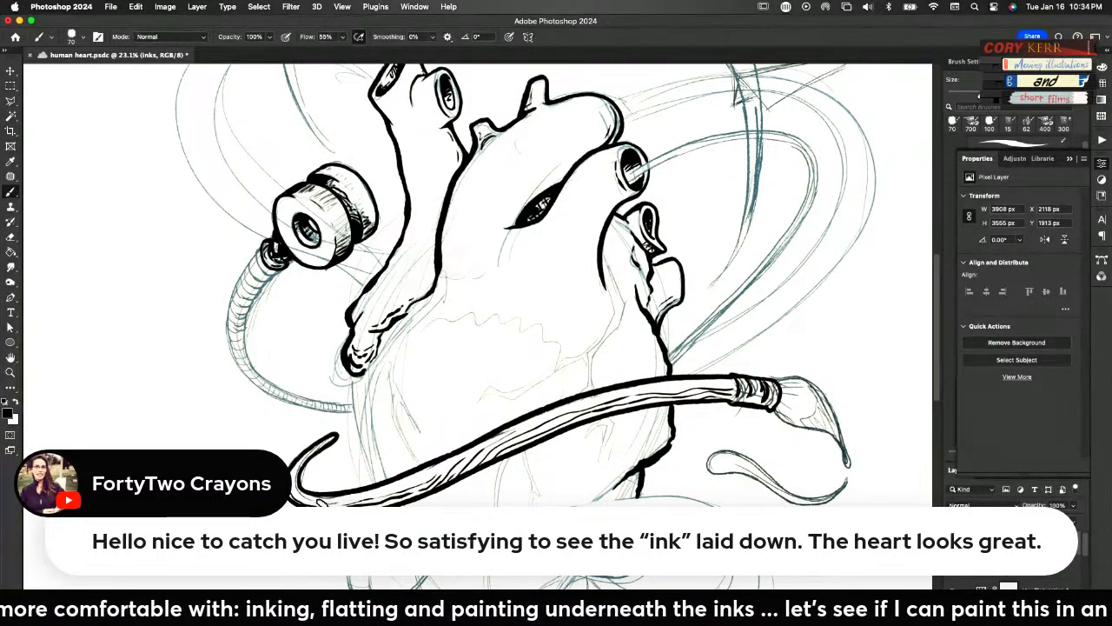
key("super+s")
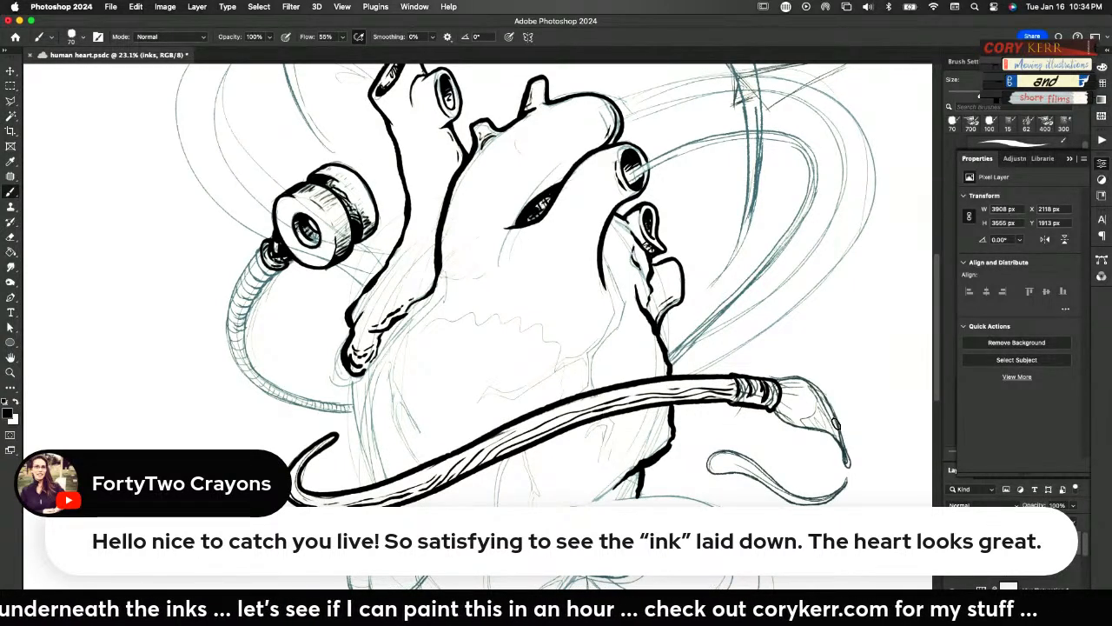
Ink the paintbrush's bristle head from the ferrule to its drooping pointed tip, with the wavy paint edge inside
mouse_move(773, 408)
left_mouse_down()
mouse_move(838, 447)
mouse_move(851, 470)
mouse_move(828, 396)
mouse_move(784, 365)
mouse_move(820, 421)
mouse_move(797, 418)
left_mouse_up()
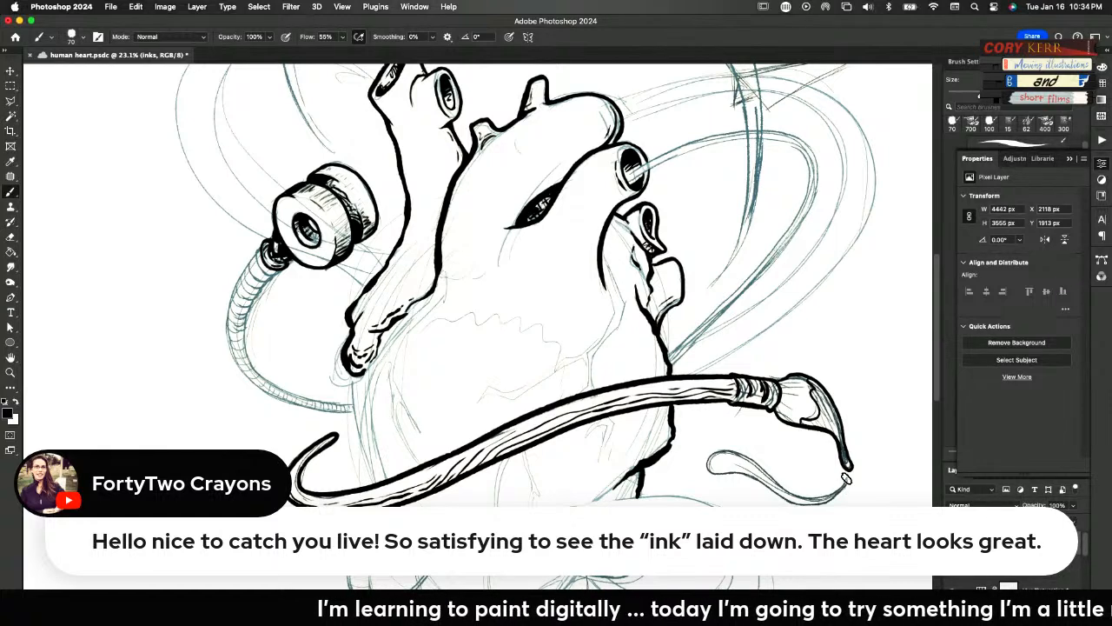
Ink the paint curl trailing off the bristle tip, and complete the heart's left and right contours around the brush handle
mouse_move(847, 475)
left_mouse_down()
mouse_move(832, 496)
mouse_move(785, 489)
mouse_move(744, 452)
mouse_move(711, 448)
mouse_move(707, 476)
mouse_move(743, 473)
mouse_move(802, 502)
mouse_move(833, 499)
mouse_move(848, 477)
left_mouse_up()
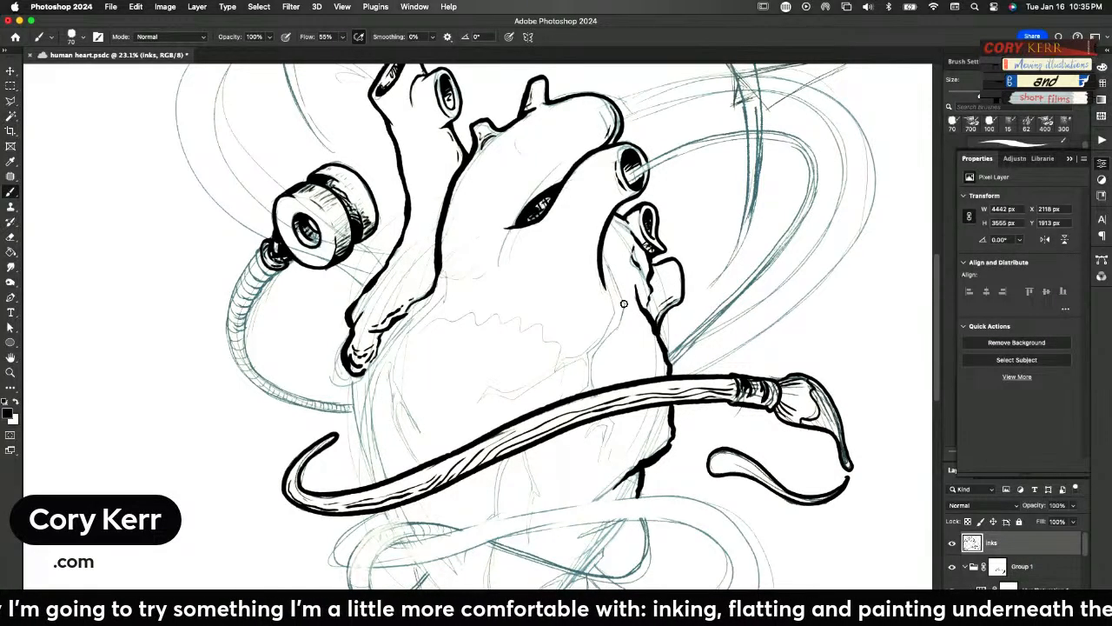
left_click_drag(640, 502, 666, 438)
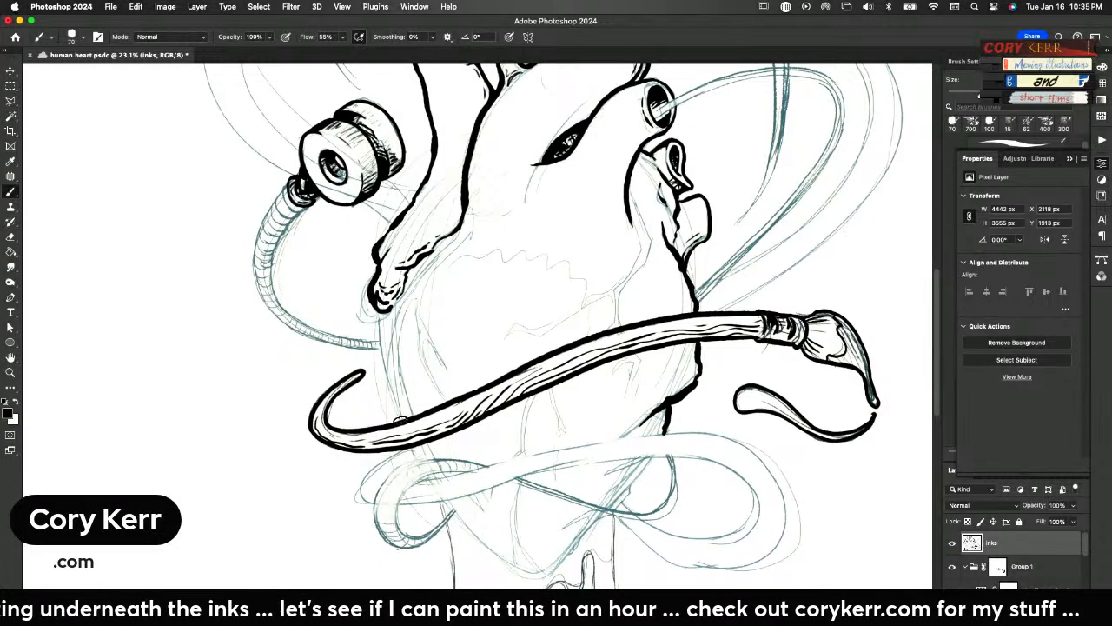
mouse_move(401, 423)
left_mouse_down()
mouse_move(381, 372)
mouse_move(388, 293)
left_mouse_up()
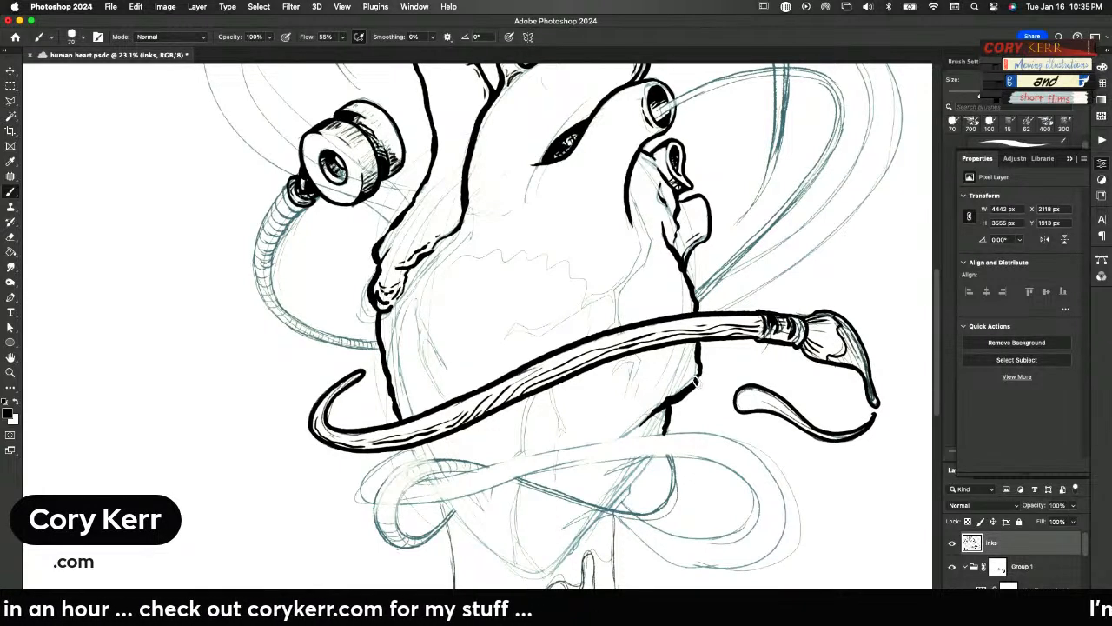
left_click_drag(692, 384, 668, 412)
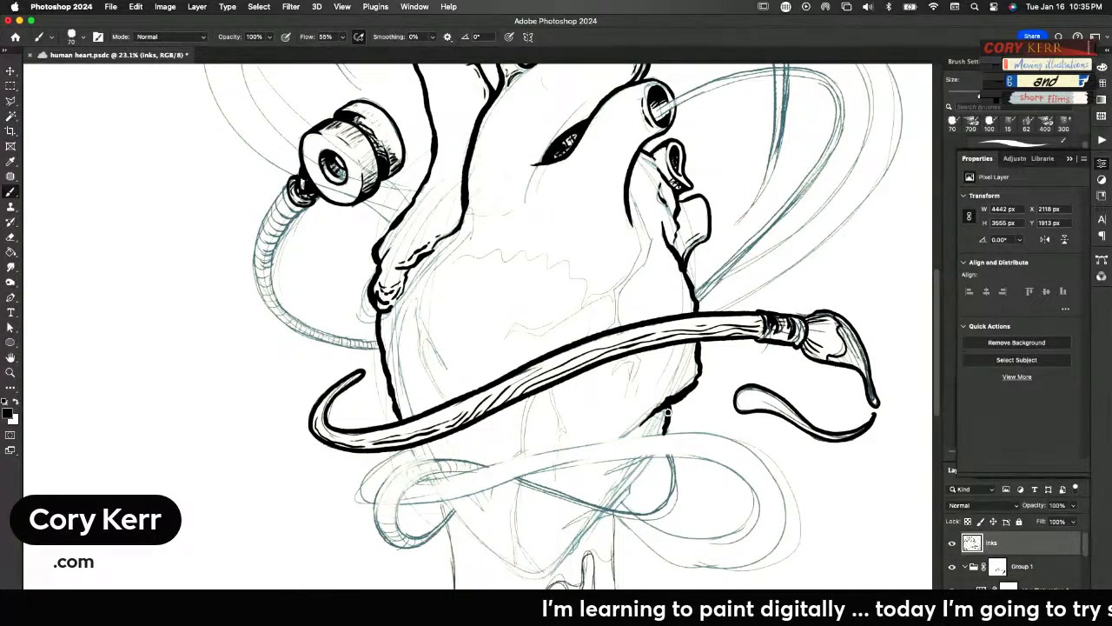
mouse_move(668, 406)
left_mouse_down()
mouse_move(650, 417)
mouse_move(665, 431)
left_mouse_up()
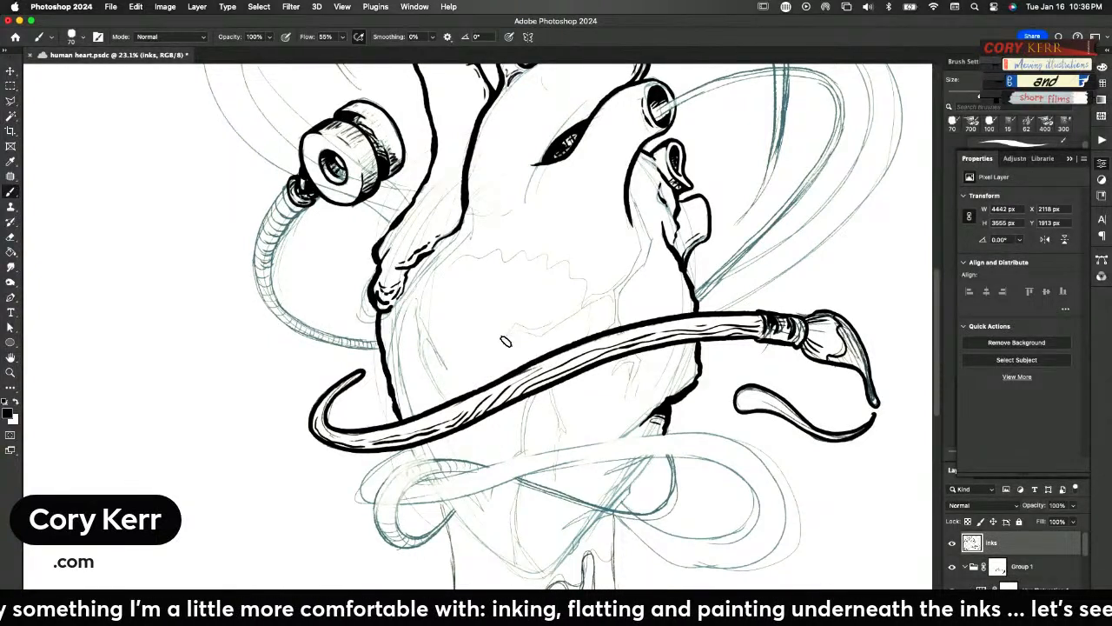
Ink the branching vein across the heart's front, from above the brush handle up to the right vessels, with small offshoots below the handle
left_click_drag(503, 341, 584, 310)
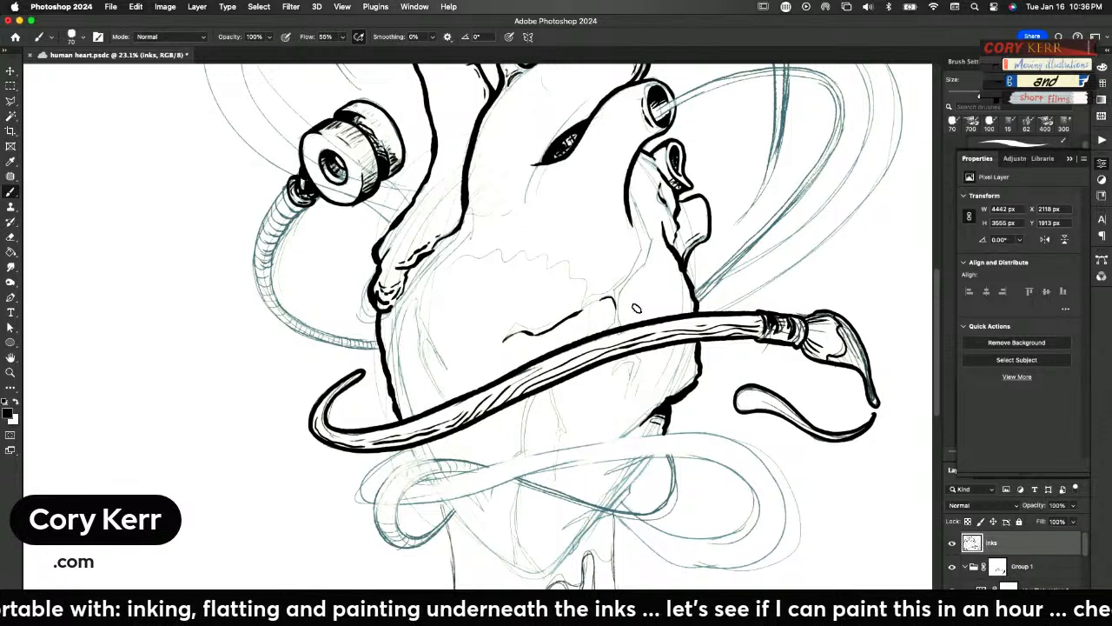
mouse_move(616, 299)
left_mouse_down()
mouse_move(651, 244)
mouse_move(646, 257)
mouse_move(631, 210)
left_mouse_up()
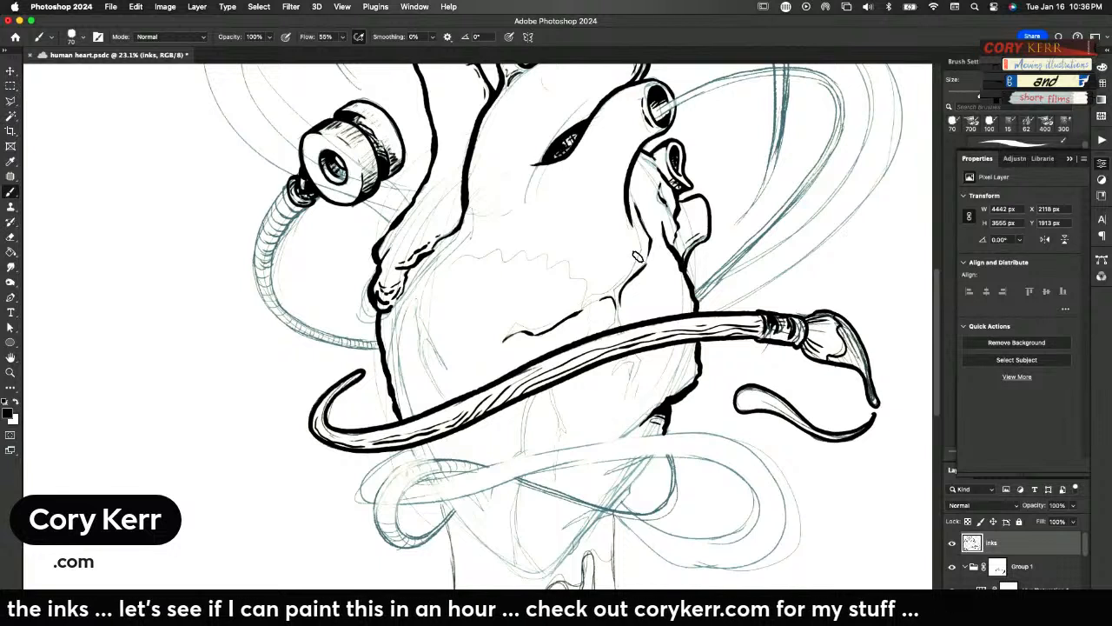
left_click_drag(611, 288, 521, 327)
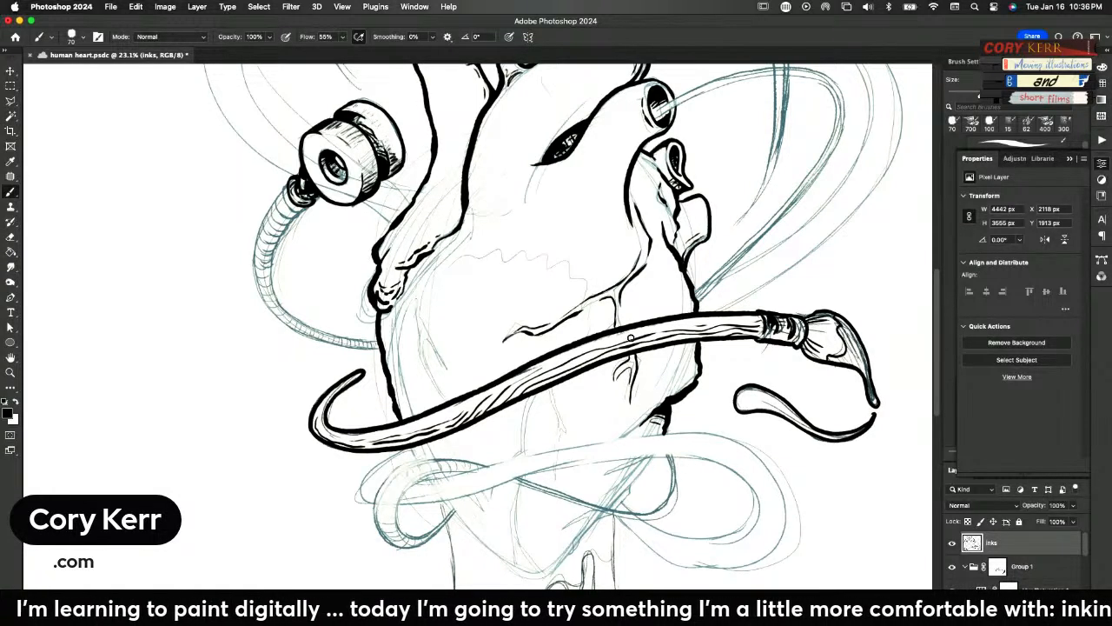
Ink the forked vein and fold lines along the heart's left side, and the ragged ridge curving across its front above the handle
mouse_move(444, 403)
left_mouse_down()
mouse_move(424, 373)
mouse_move(416, 305)
left_mouse_up()
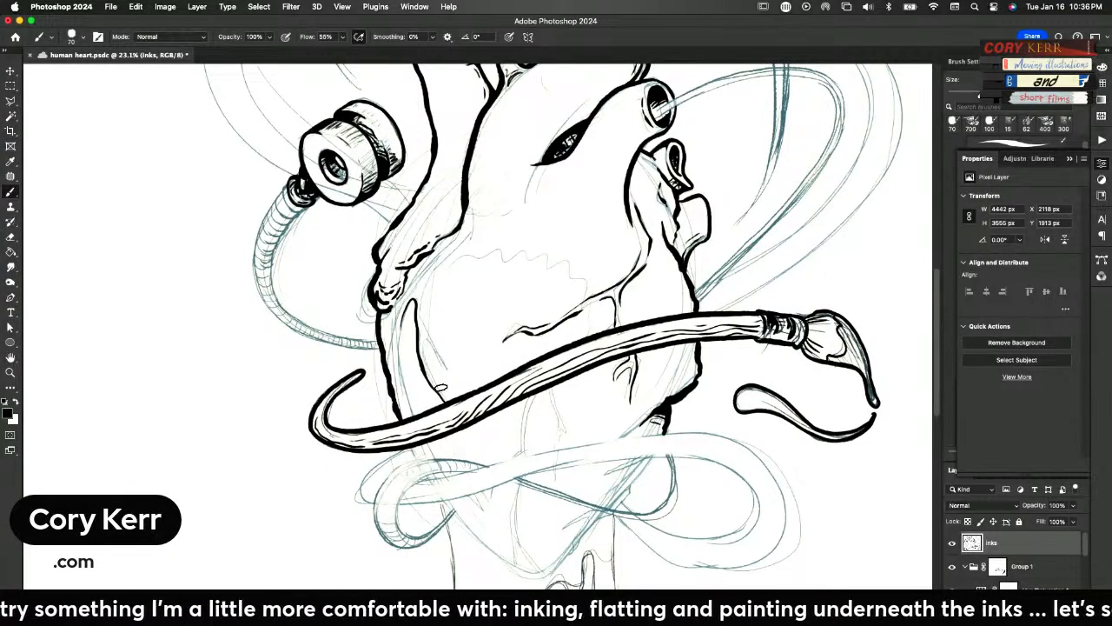
mouse_move(440, 392)
left_mouse_down()
mouse_move(423, 353)
mouse_move(432, 345)
mouse_move(422, 298)
left_mouse_up()
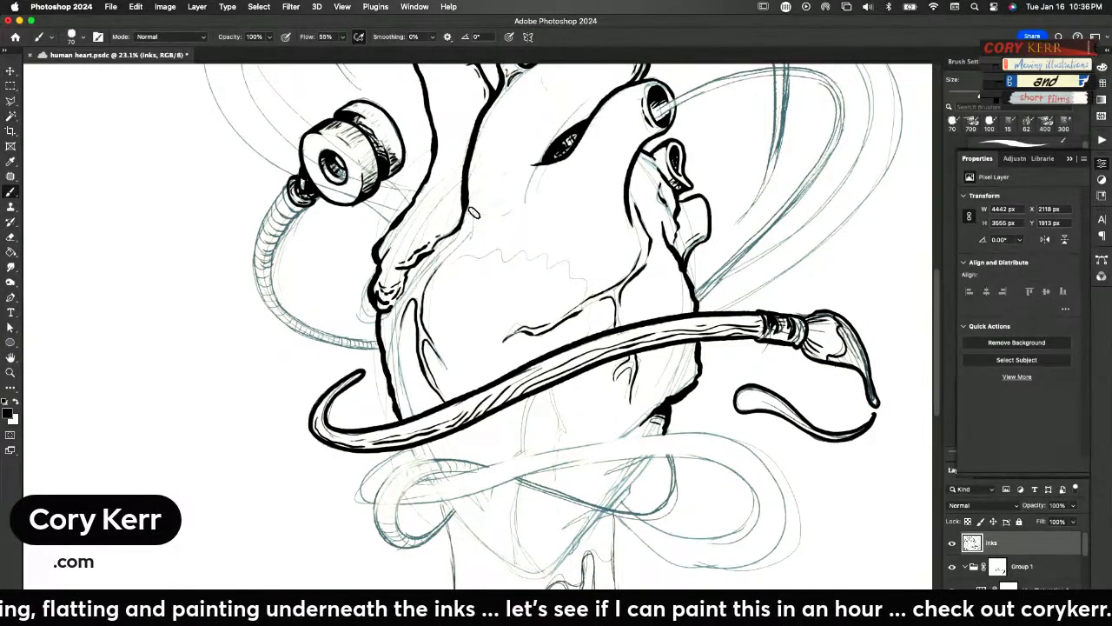
left_click_drag(473, 207, 473, 231)
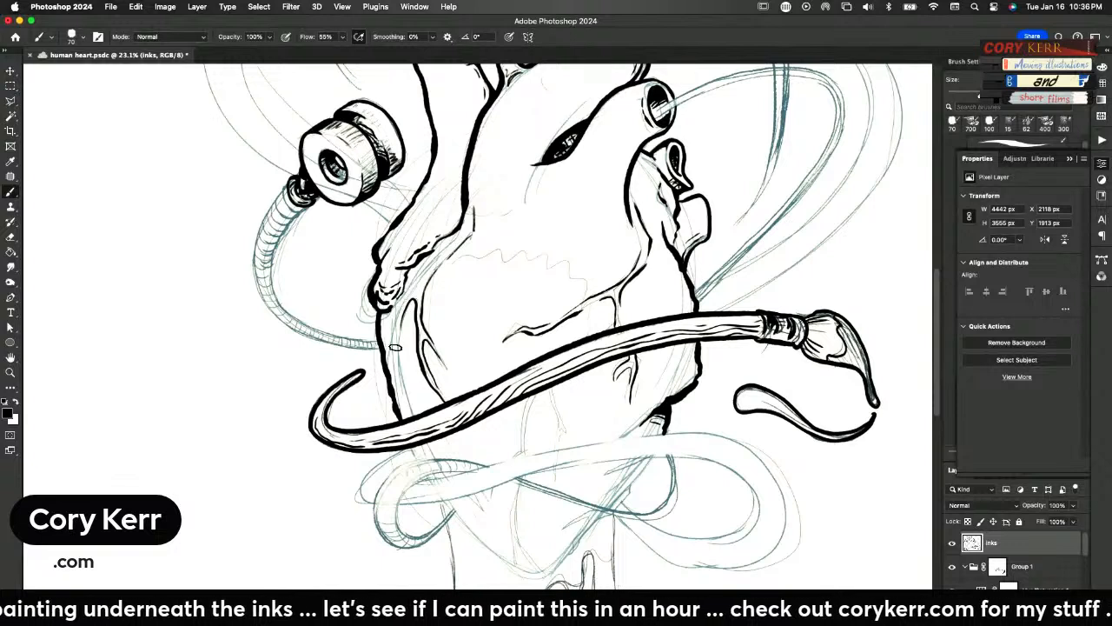
left_click_drag(393, 329, 465, 230)
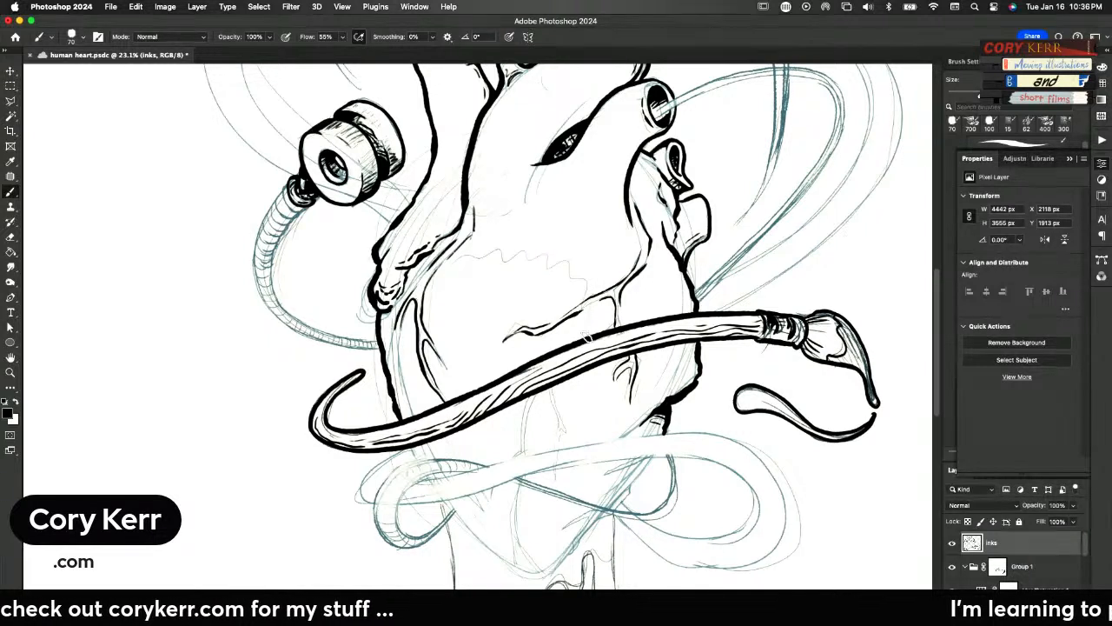
mouse_move(587, 338)
left_mouse_down()
mouse_move(590, 284)
mouse_move(584, 293)
mouse_move(555, 259)
mouse_move(473, 254)
left_mouse_up()
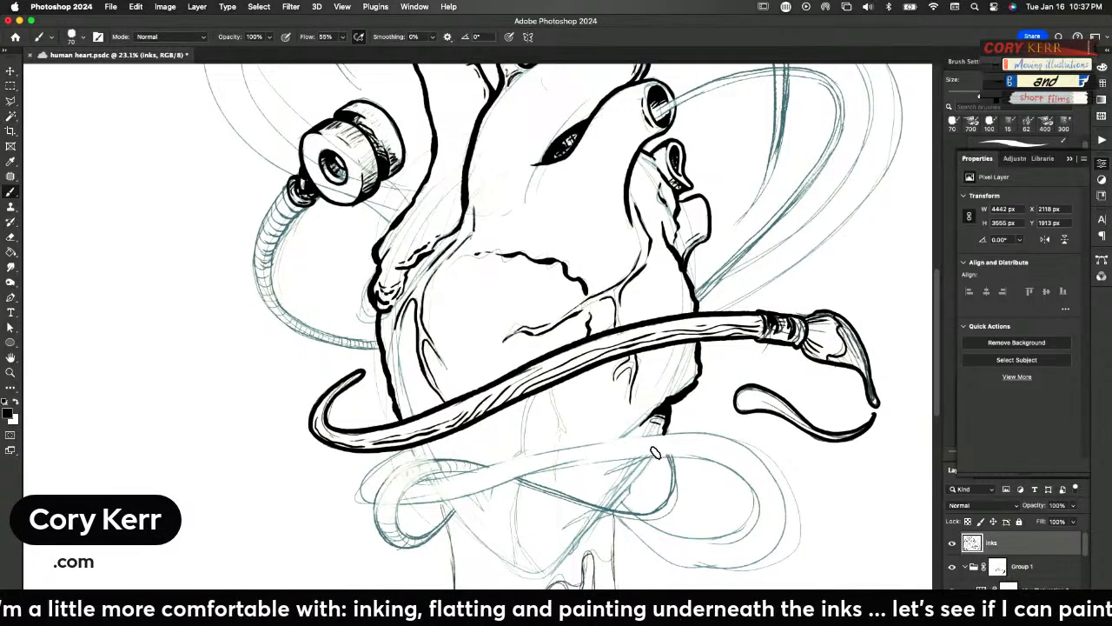
Ink the heart's jagged lower right contour down to the bottom tip, adding short crease lines inside the edge
left_click_drag(651, 454, 596, 477)
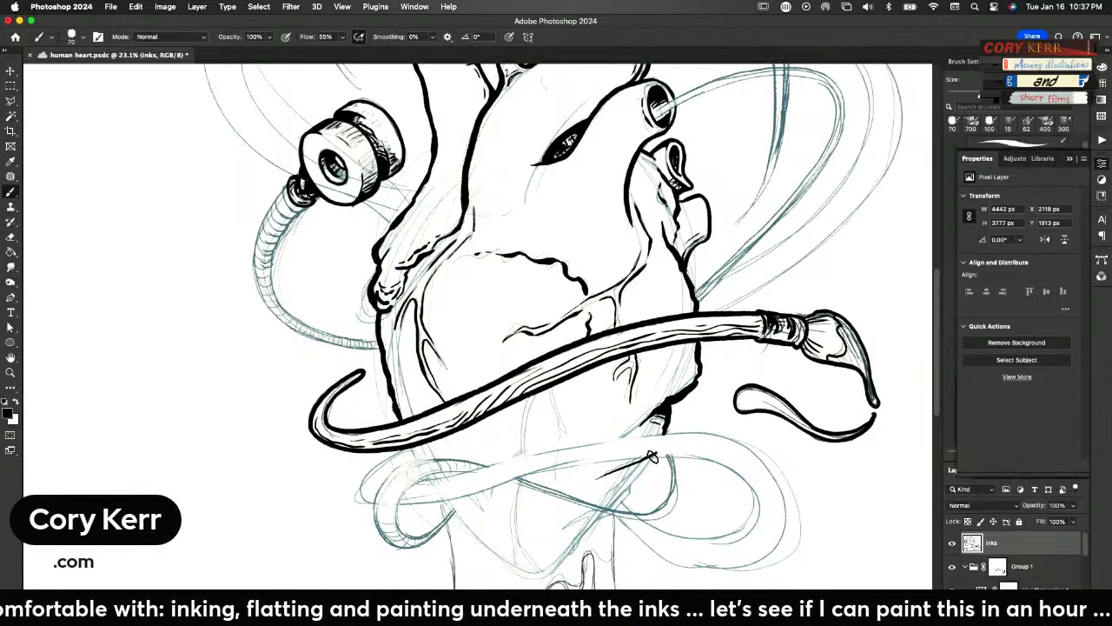
mouse_move(655, 453)
left_mouse_down()
mouse_move(592, 507)
mouse_move(601, 521)
mouse_move(613, 505)
left_mouse_up()
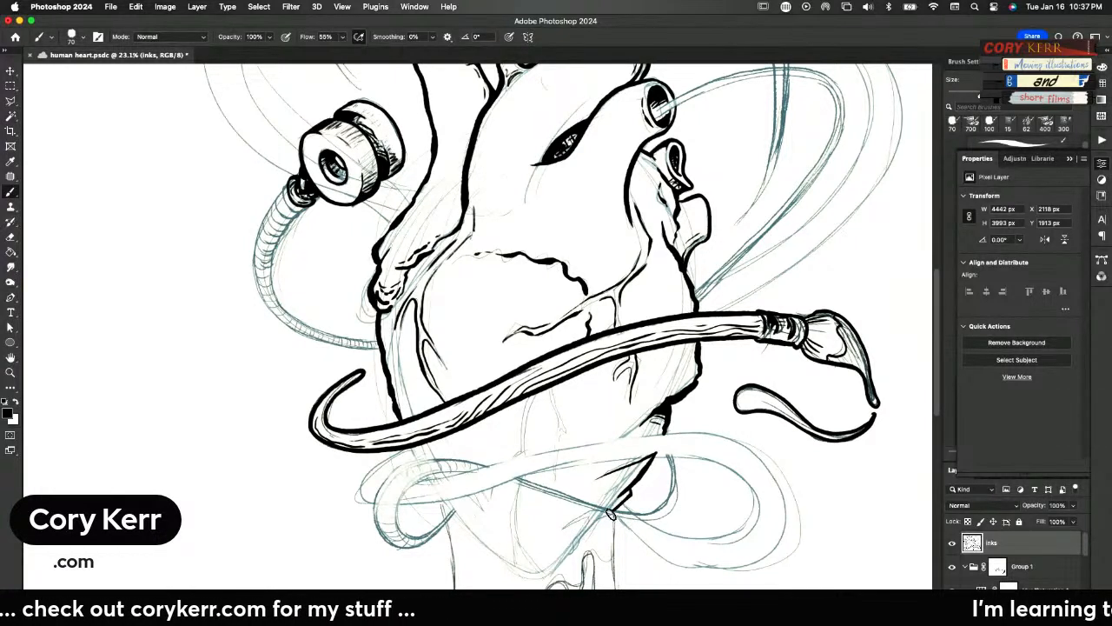
left_click_drag(596, 518, 577, 545)
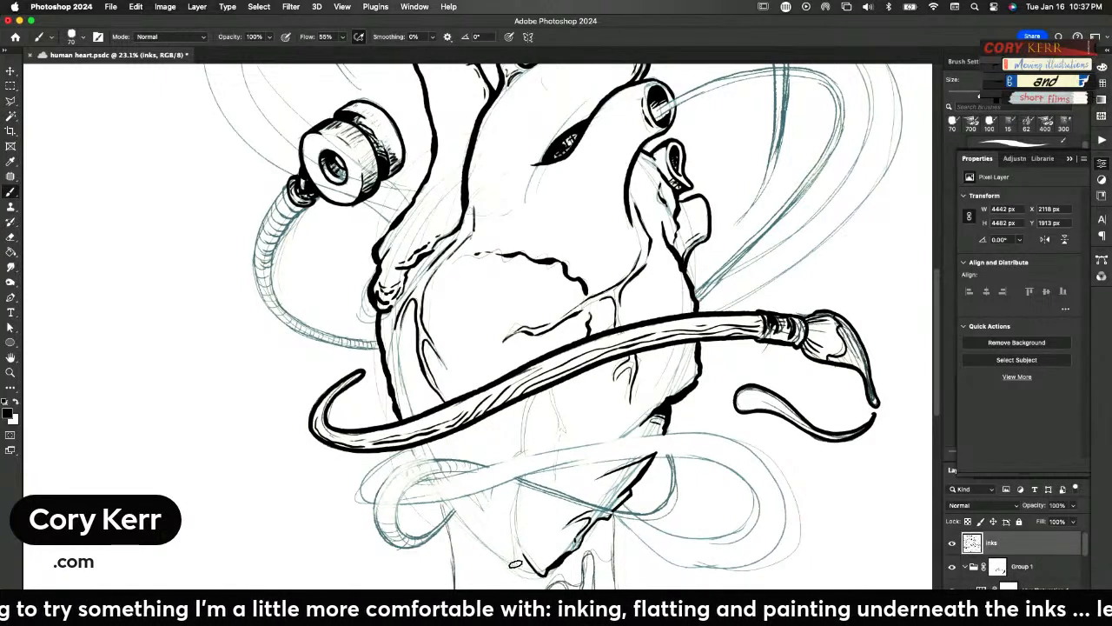
Ink the veins on the heart's lower front below the brush handle, and the lower left contour from the tip up to the handle
left_click_drag(511, 552, 514, 491)
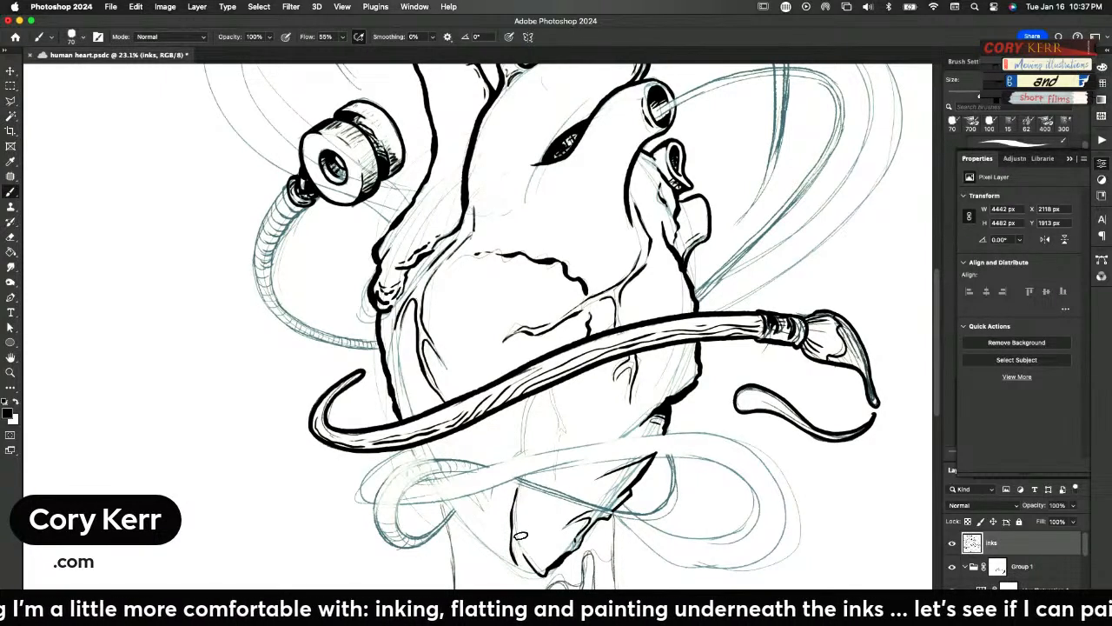
left_click_drag(522, 552, 519, 497)
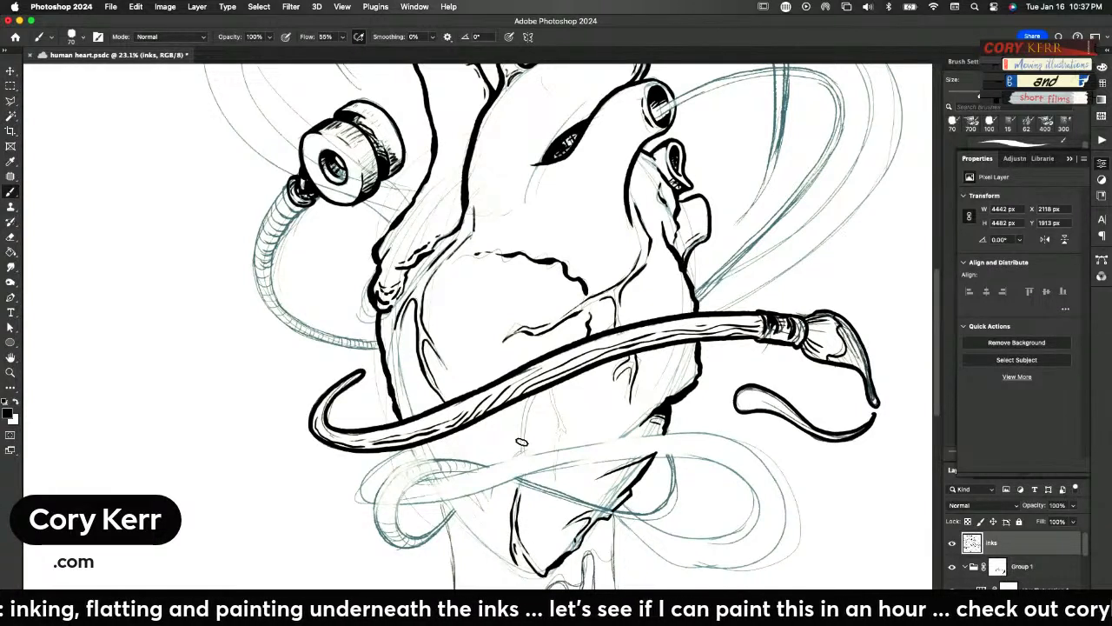
mouse_move(519, 455)
left_mouse_down()
mouse_move(528, 398)
mouse_move(556, 415)
mouse_move(557, 445)
left_mouse_up()
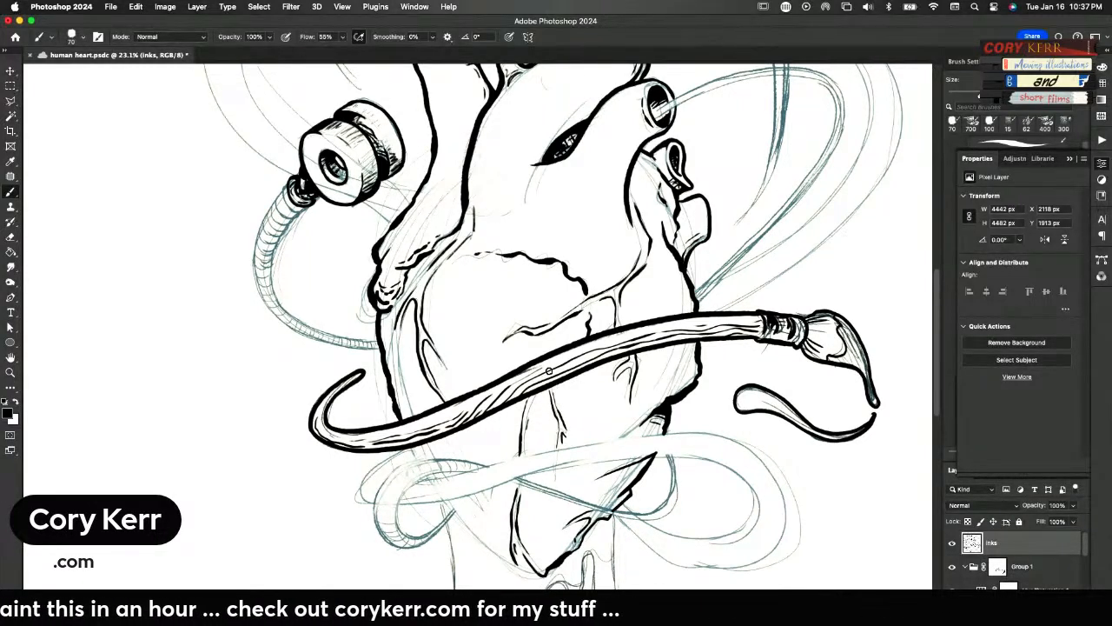
left_click_drag(556, 468, 560, 478)
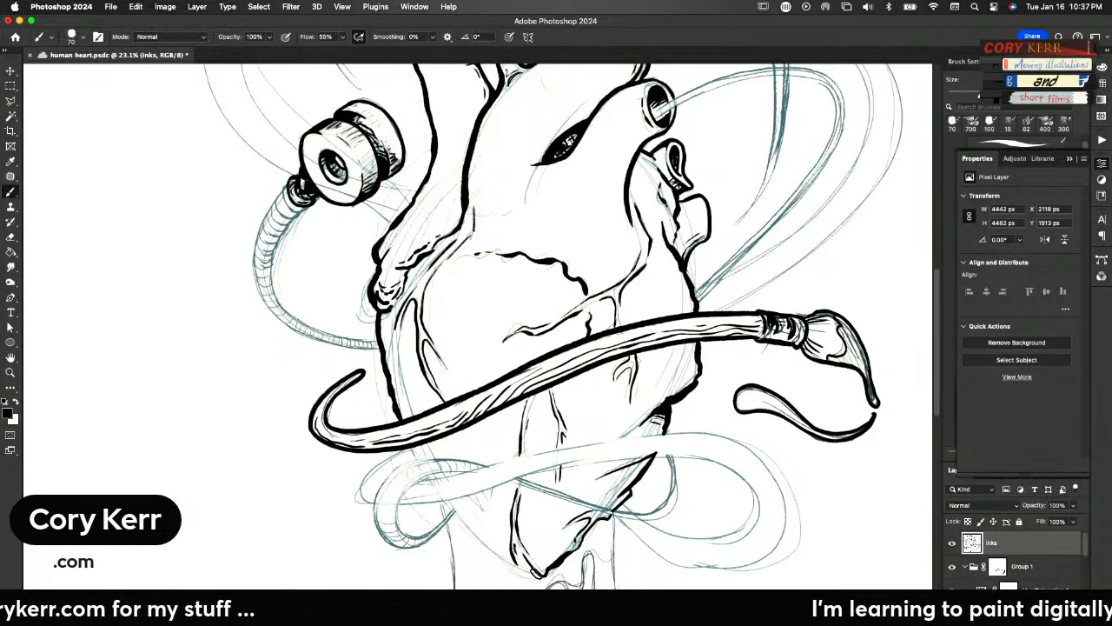
left_click_drag(497, 551, 460, 512)
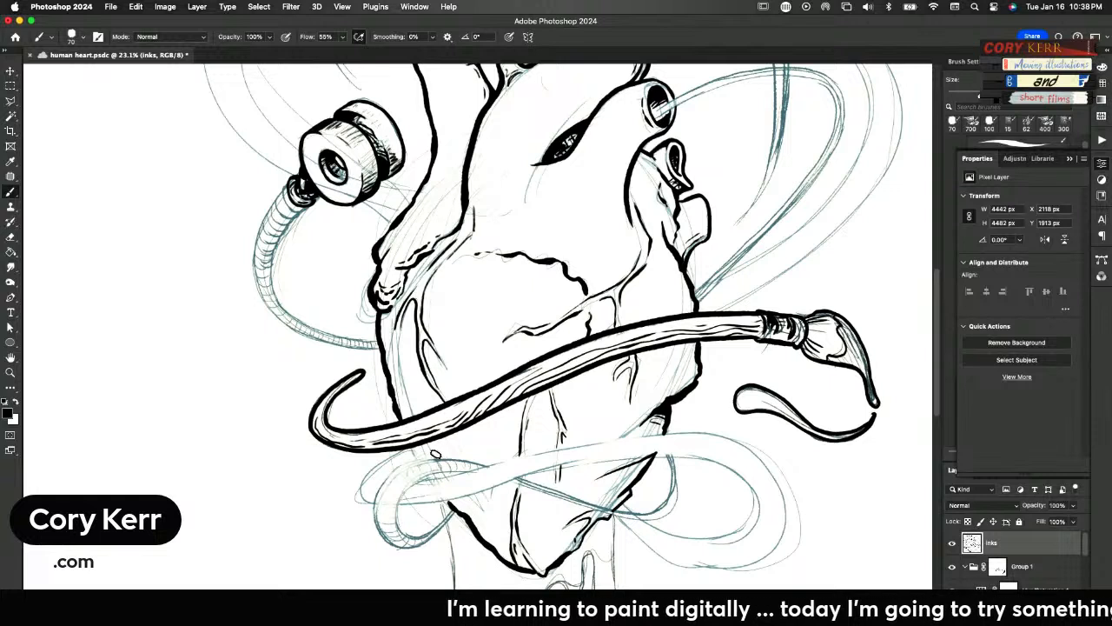
left_click_drag(417, 460, 412, 449)
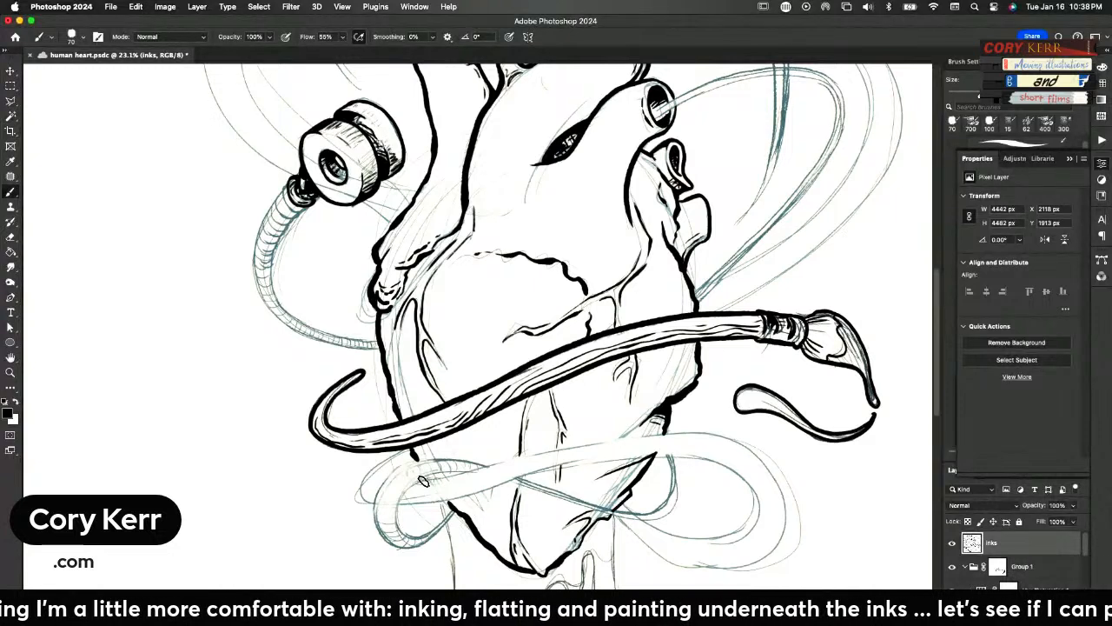
Outline both edges of the tube wrapped around the lower heart, including its large right loop and the thin strand crossing behind
mouse_move(420, 479)
left_mouse_down()
mouse_move(651, 432)
mouse_move(710, 432)
mouse_move(772, 468)
mouse_move(785, 508)
mouse_move(768, 556)
left_mouse_up()
left_click_drag(645, 550, 615, 519)
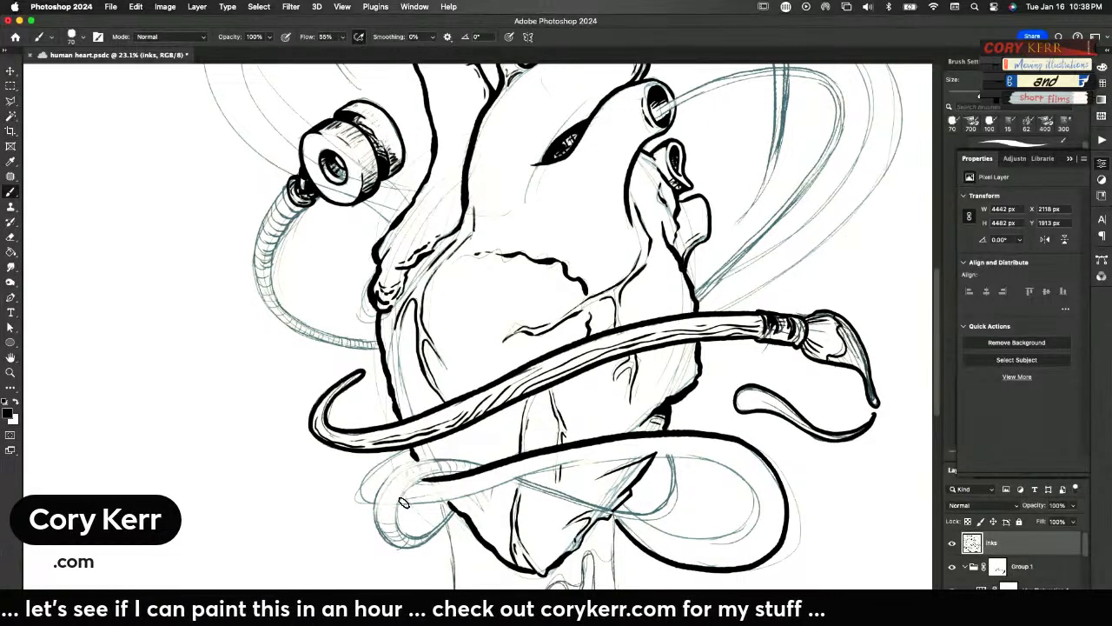
mouse_move(396, 502)
left_mouse_down()
mouse_move(628, 450)
mouse_move(676, 450)
mouse_move(740, 472)
mouse_move(754, 519)
mouse_move(734, 537)
mouse_move(673, 531)
mouse_move(640, 520)
mouse_move(629, 492)
left_mouse_up()
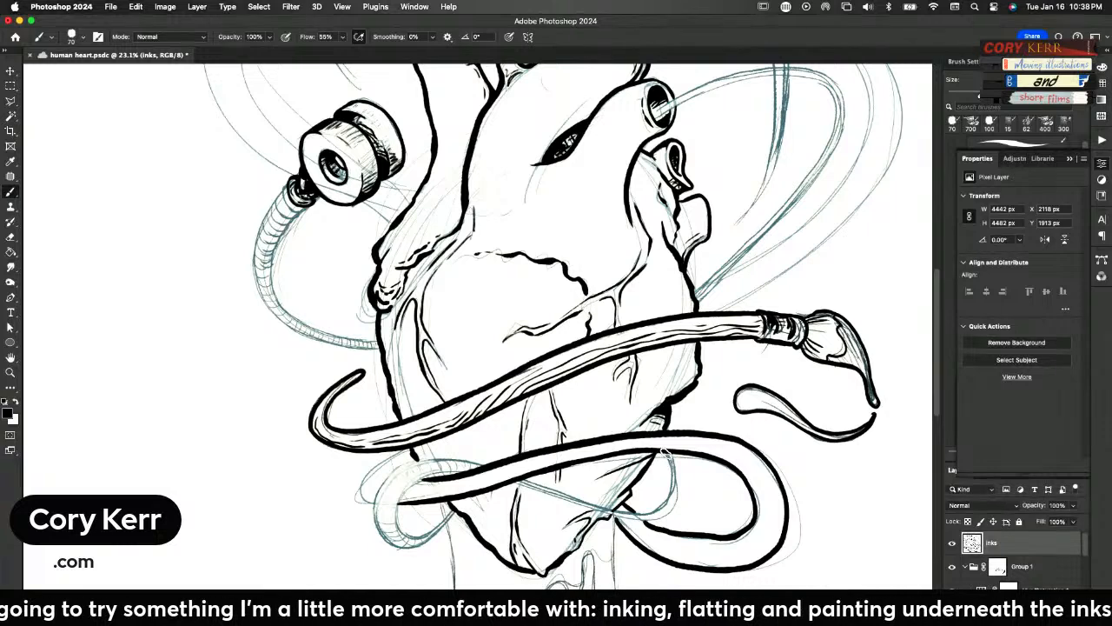
mouse_move(672, 466)
left_mouse_down()
mouse_move(631, 513)
mouse_move(610, 513)
mouse_move(523, 475)
left_mouse_up()
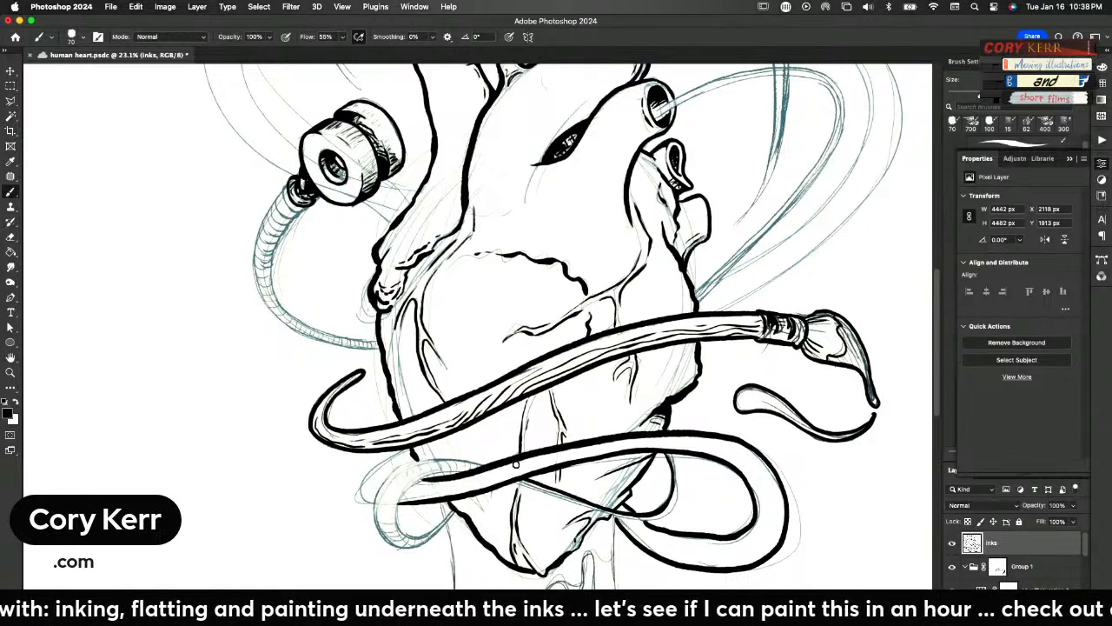
mouse_move(667, 451)
left_mouse_down()
mouse_move(667, 505)
mouse_move(644, 517)
mouse_move(494, 465)
left_mouse_up()
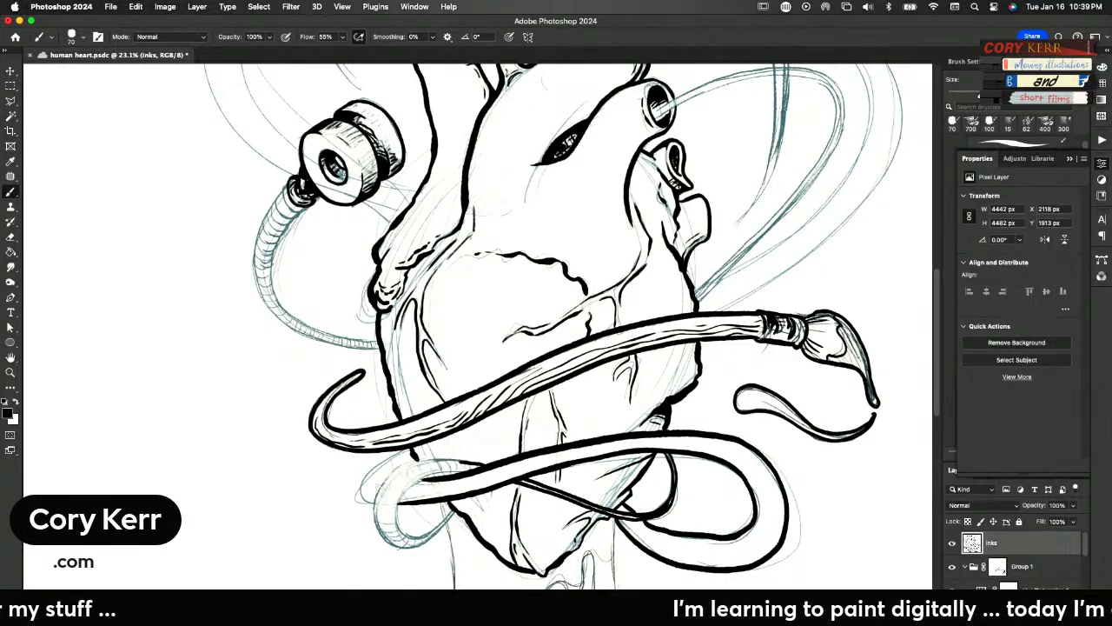
Ink the tube's left loop with its outer and inner edges, and the partial loop showing behind it
left_click_drag(460, 461, 376, 520)
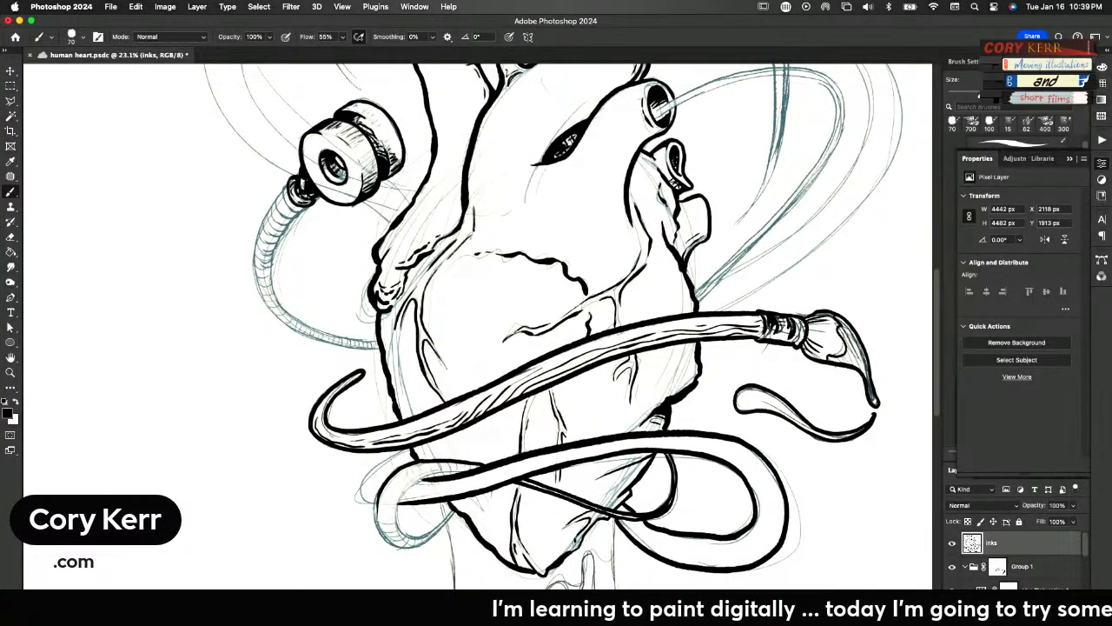
mouse_move(452, 514)
left_mouse_down()
mouse_move(400, 545)
mouse_move(381, 532)
mouse_move(379, 489)
left_mouse_up()
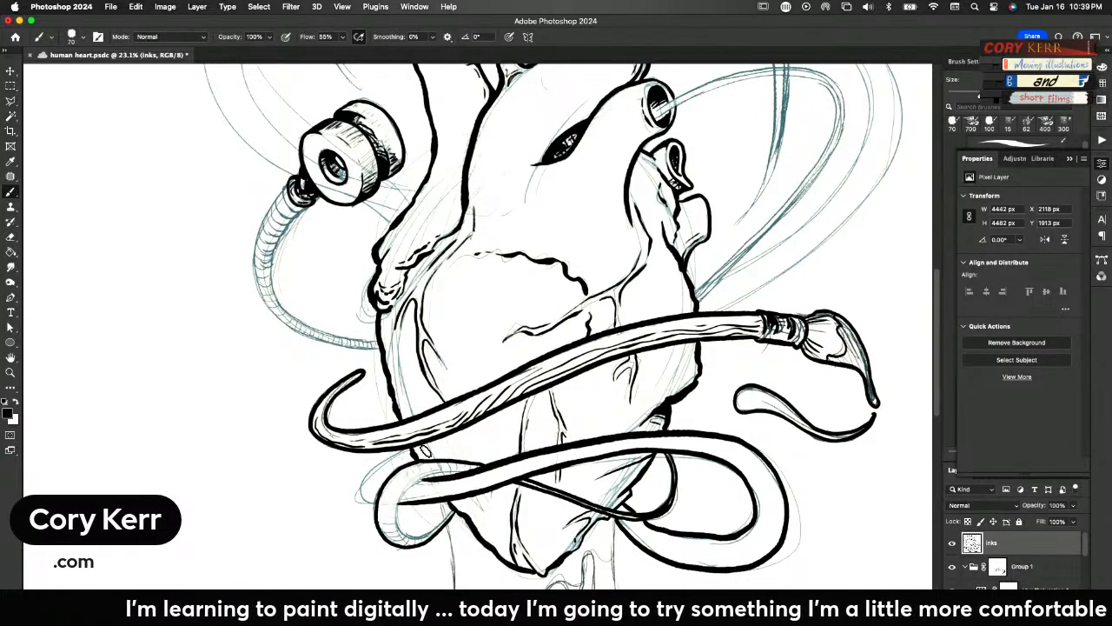
mouse_move(448, 513)
left_mouse_down()
mouse_move(402, 529)
mouse_move(391, 507)
mouse_move(405, 482)
mouse_move(467, 473)
left_mouse_up()
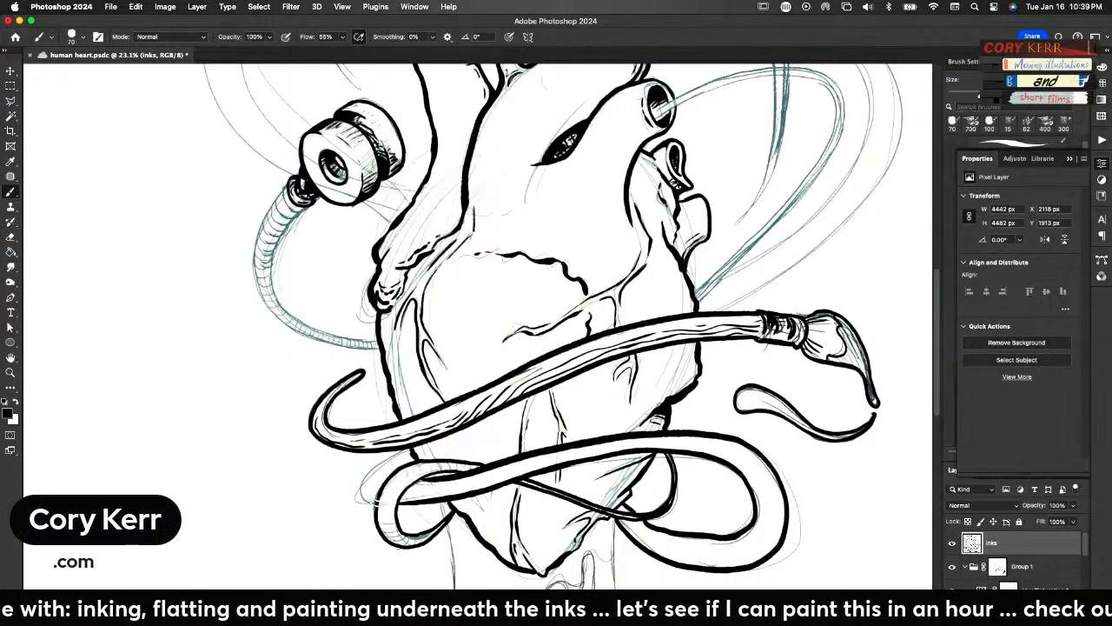
mouse_move(360, 496)
left_mouse_down()
mouse_move(363, 476)
mouse_move(421, 444)
mouse_move(366, 473)
mouse_move(360, 501)
mouse_move(377, 503)
mouse_move(359, 493)
mouse_move(407, 447)
mouse_move(397, 463)
left_mouse_up()
key("super+z")
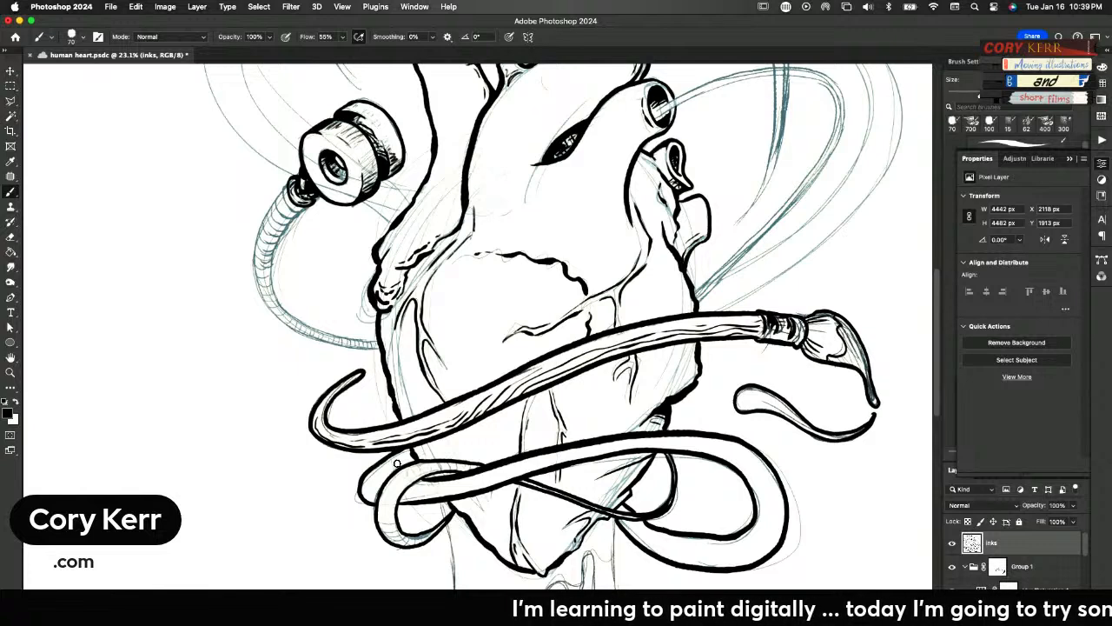
Fill the gaps where the tube's loops overlap at the heart's lower left and lower right with solid black shadows
key("super+0")
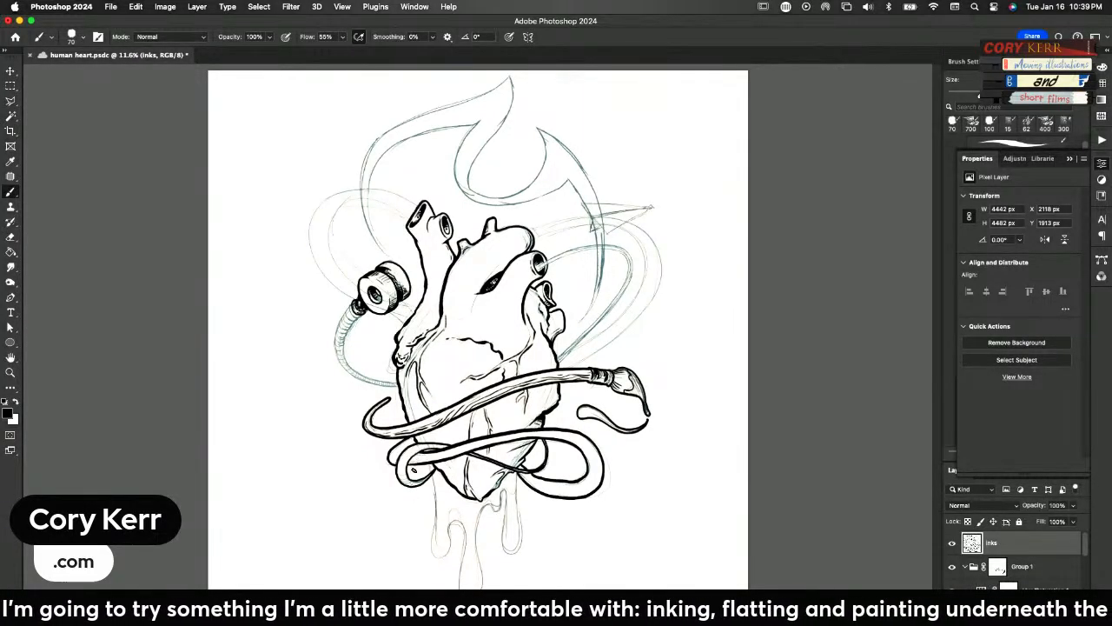
key("z")
mouse_move(400, 474)
left_mouse_down()
mouse_move(455, 439)
mouse_move(459, 424)
mouse_move(436, 434)
mouse_move(440, 424)
mouse_move(472, 394)
mouse_move(436, 435)
mouse_move(438, 424)
mouse_move(434, 445)
mouse_move(440, 416)
mouse_move(450, 431)
mouse_move(455, 391)
mouse_move(474, 427)
left_mouse_up()
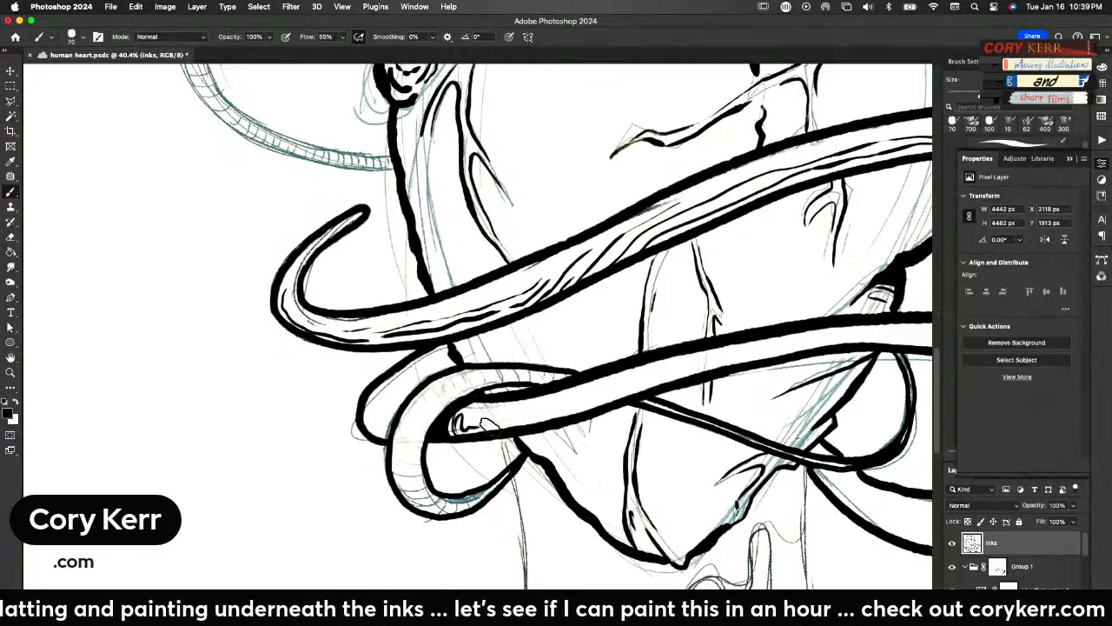
mouse_move(383, 438)
left_mouse_down()
mouse_move(396, 414)
mouse_move(386, 426)
mouse_move(428, 405)
left_mouse_up()
left_click_drag(545, 386, 571, 373)
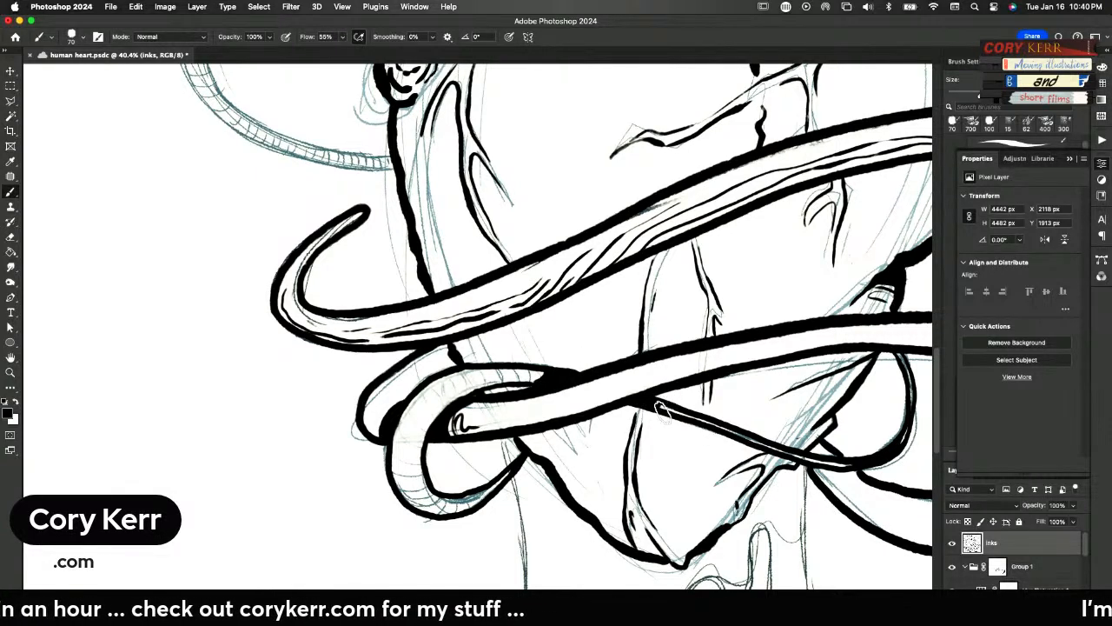
scroll(694, 447, "right", 5)
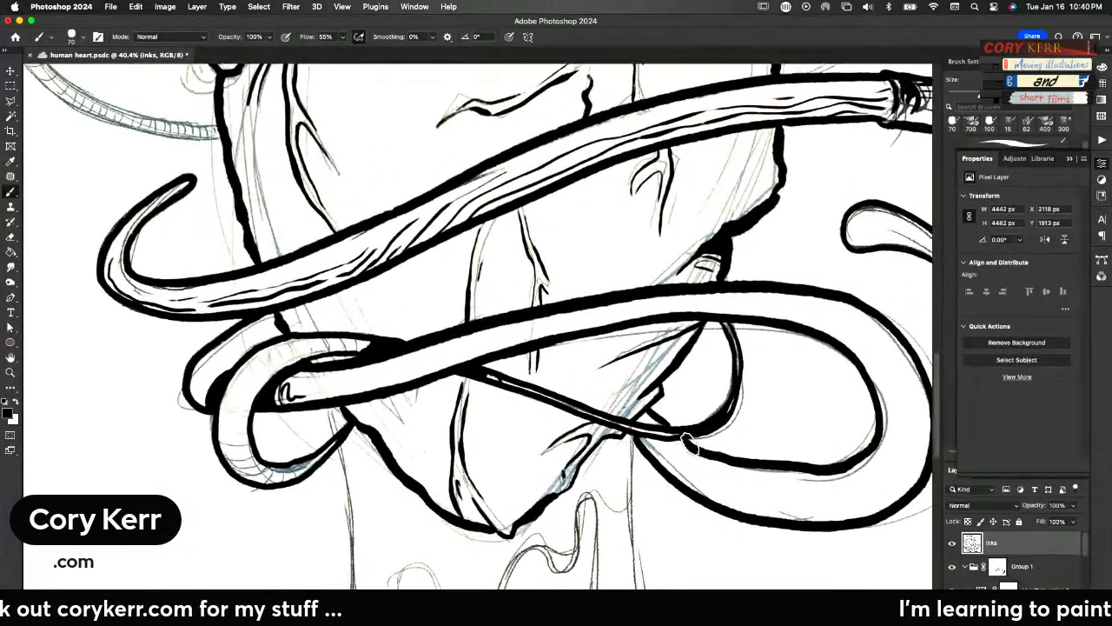
mouse_move(658, 422)
left_mouse_down()
mouse_move(666, 451)
mouse_move(651, 457)
mouse_move(643, 450)
mouse_move(658, 438)
mouse_move(691, 445)
mouse_move(640, 442)
mouse_move(679, 442)
mouse_move(655, 456)
left_mouse_up()
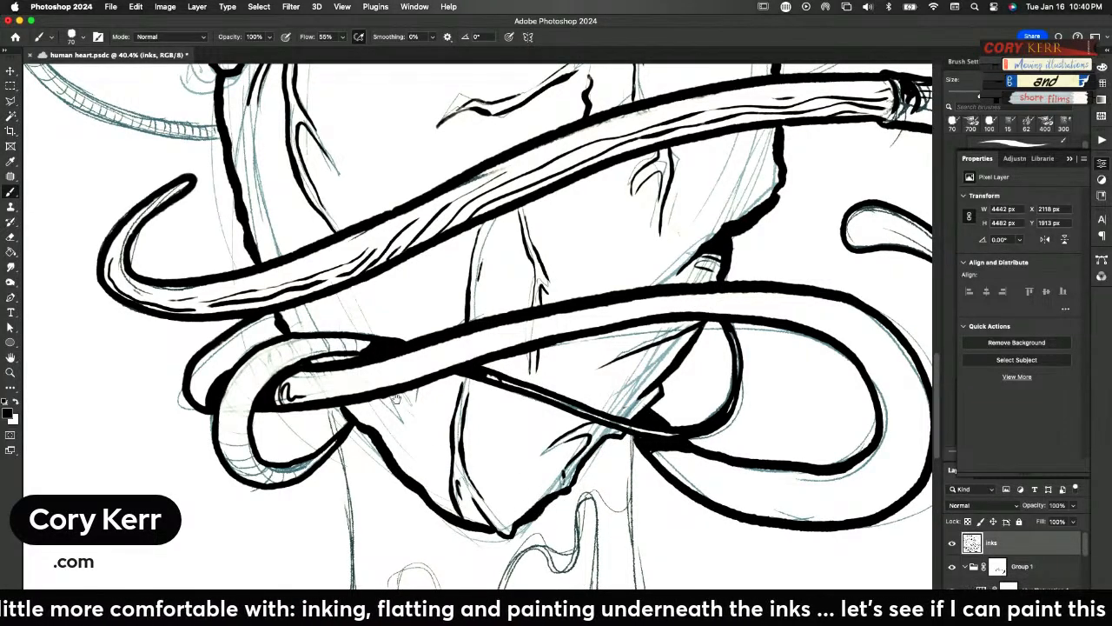
Erase the ink joining the paintbrush's tip to the trailing paint stroke, and redraw the rounded brush tip and the stroke's tapered end
left_click_drag(311, 261, 493, 454)
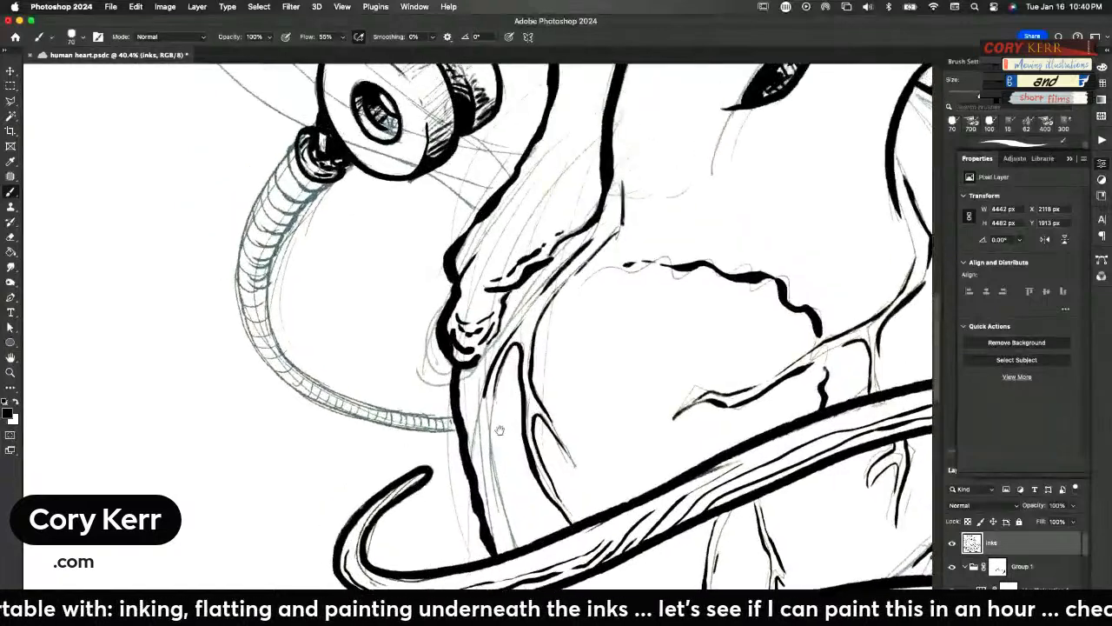
key("super+0")
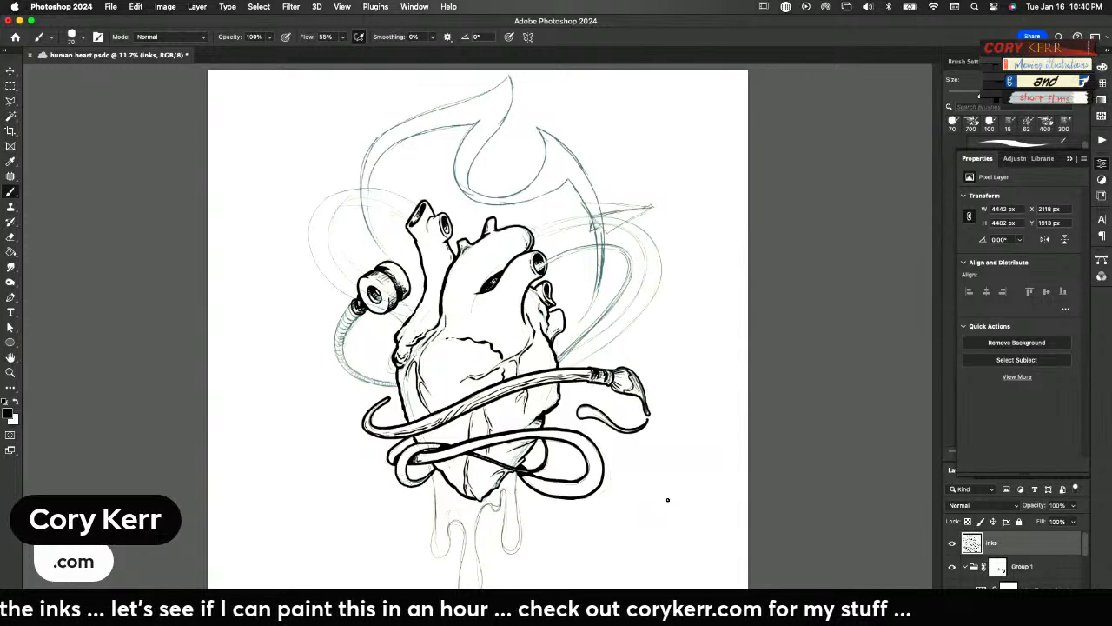
key("e")
left_click_drag(642, 414, 643, 419)
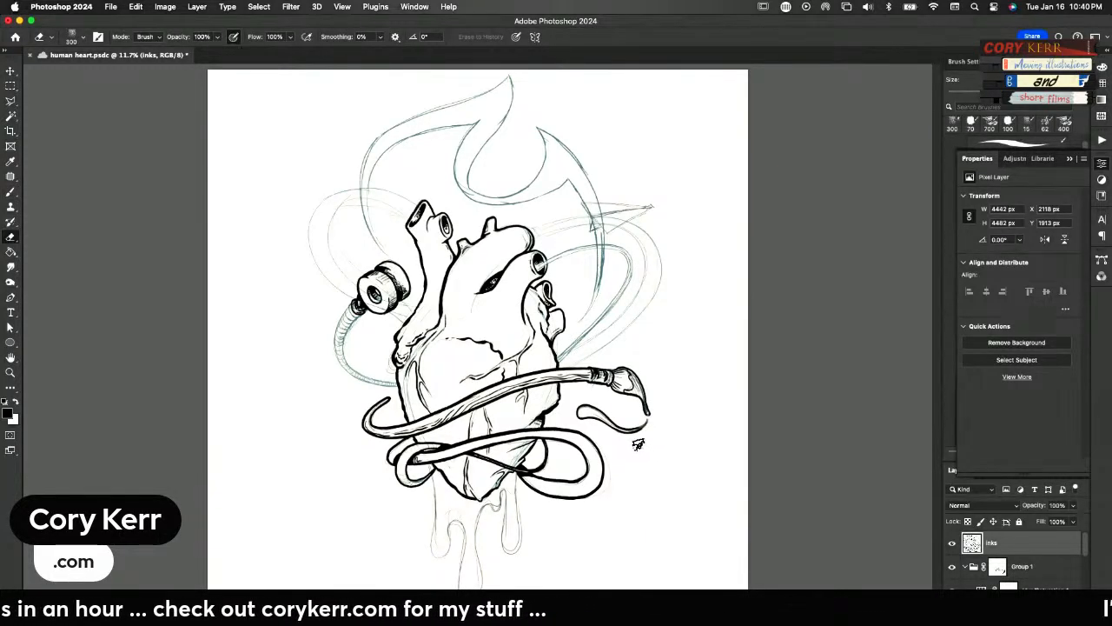
key("super+space")
left_click_drag(626, 442, 702, 386)
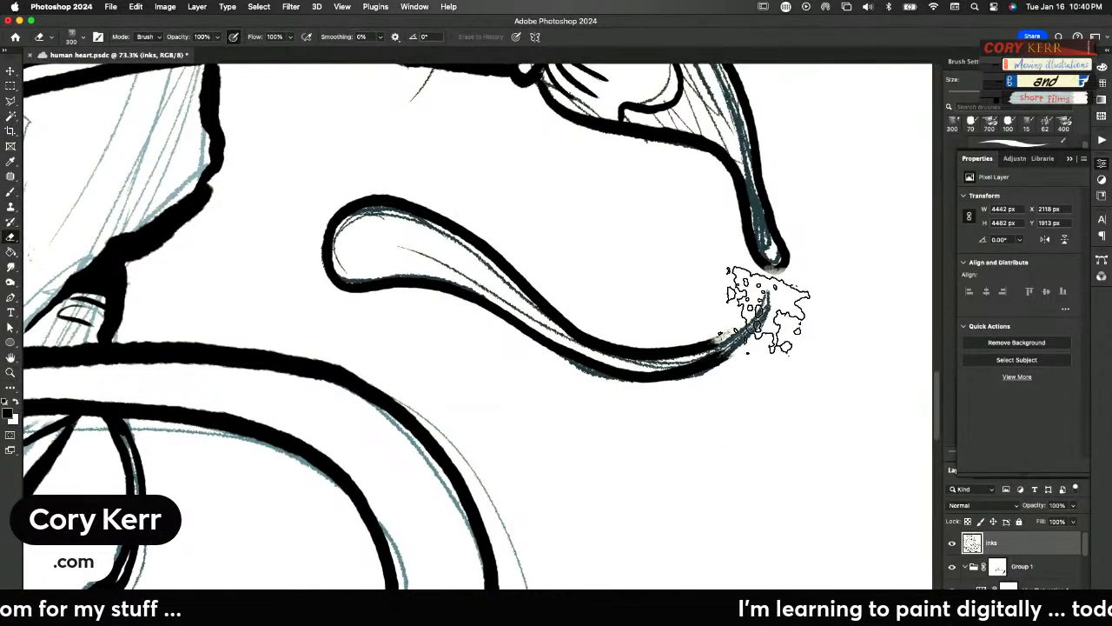
key("b")
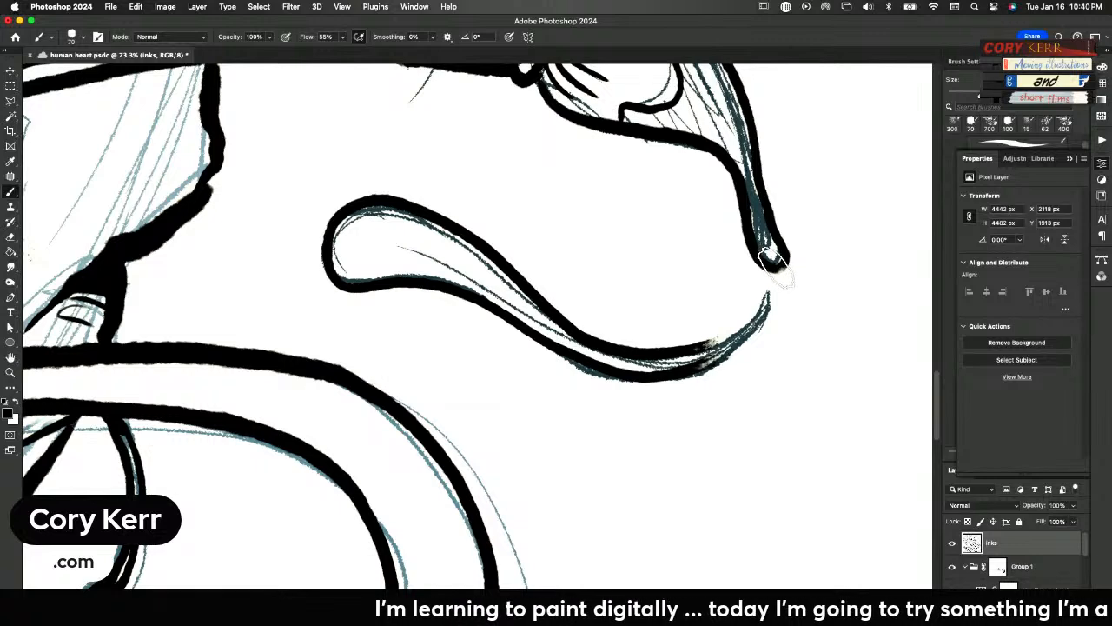
mouse_move(708, 348)
left_mouse_down()
mouse_move(764, 296)
mouse_move(719, 354)
mouse_move(646, 388)
left_mouse_up()
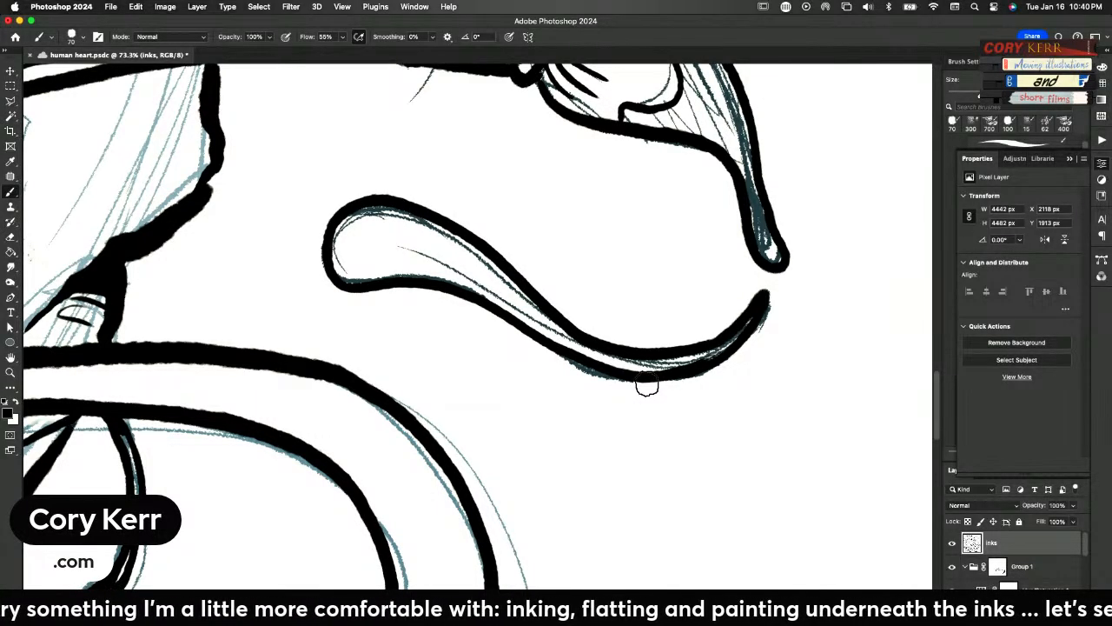
Ink the outline of the paint drips hanging beneath the heart, from the tube's right loop around to its left loop
key("super+0")
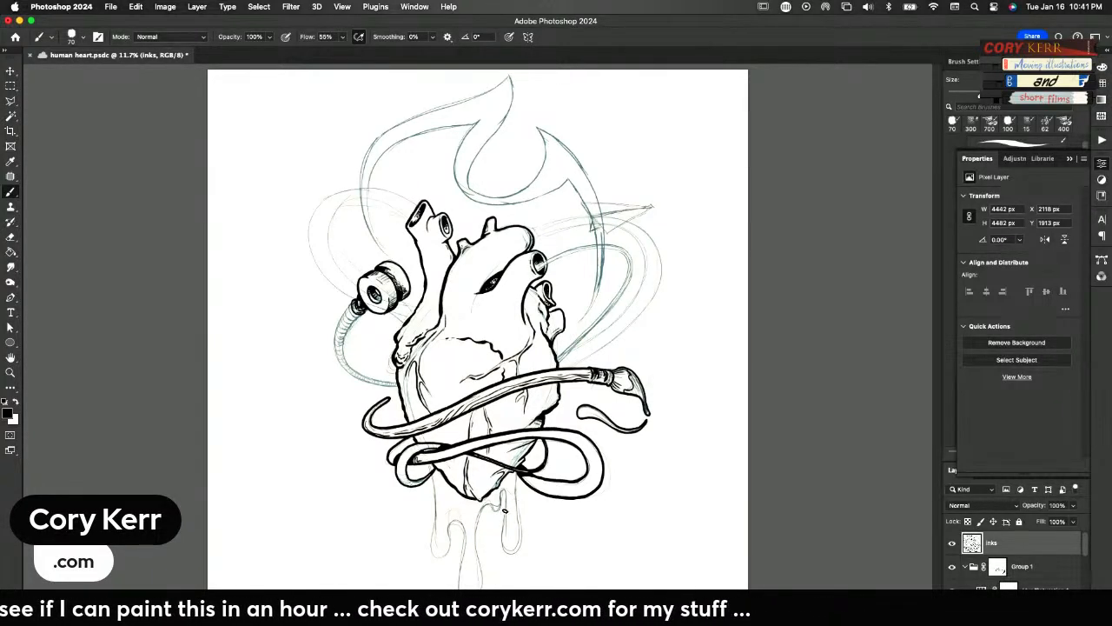
key("super+space")
left_click_drag(495, 519, 583, 500)
key("space")
left_click_drag(519, 442, 585, 241)
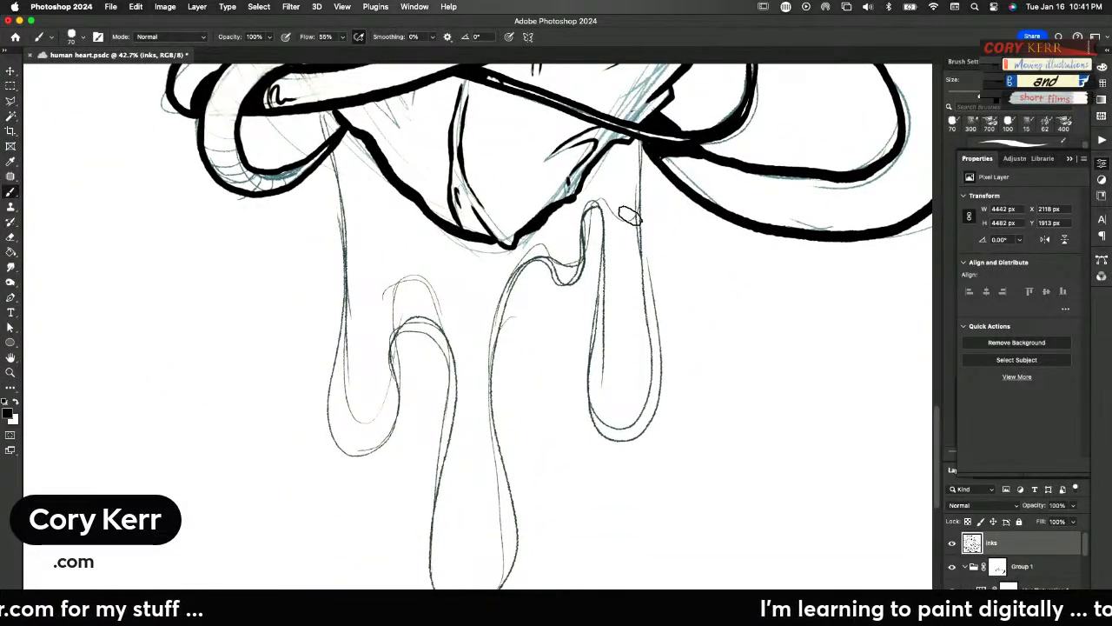
mouse_move(641, 140)
left_mouse_down()
mouse_move(657, 413)
mouse_move(625, 452)
mouse_move(570, 405)
mouse_move(605, 259)
mouse_move(596, 212)
mouse_move(573, 284)
mouse_move(528, 259)
mouse_move(492, 289)
mouse_move(482, 353)
mouse_move(516, 533)
mouse_move(500, 575)
mouse_move(420, 525)
mouse_move(444, 393)
mouse_move(415, 326)
mouse_move(389, 336)
mouse_move(389, 428)
mouse_move(361, 454)
mouse_move(329, 433)
mouse_move(346, 244)
mouse_move(316, 109)
left_mouse_up()
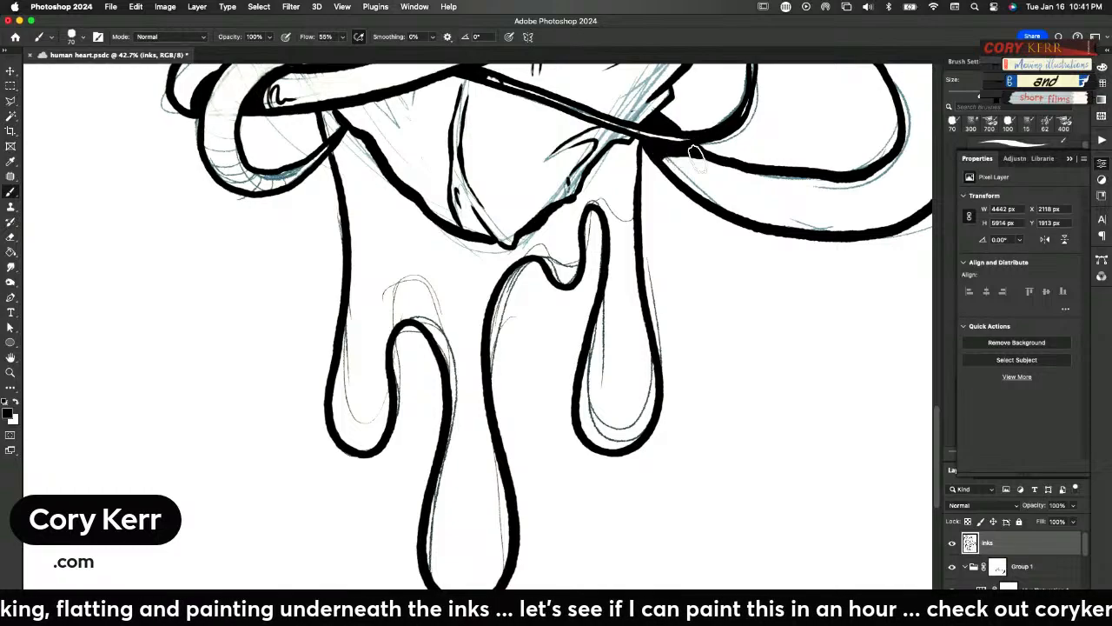
Ink the paper airplane with its folds on a new layer at the heart's upper right, and shift it slightly right
key("z")
mouse_move(685, 279)
left_mouse_down()
mouse_move(645, 370)
mouse_move(653, 360)
left_mouse_up()
key("b")
mouse_move(776, 130)
left_mouse_down()
mouse_move(684, 311)
mouse_move(688, 492)
left_mouse_up()
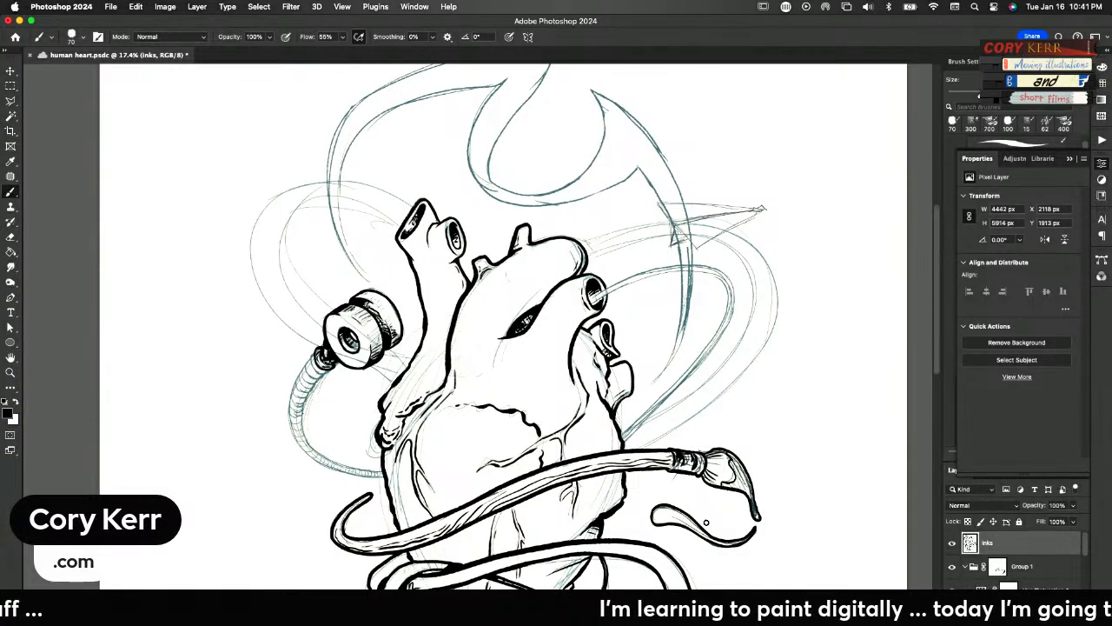
key("super+shift+alt+n")
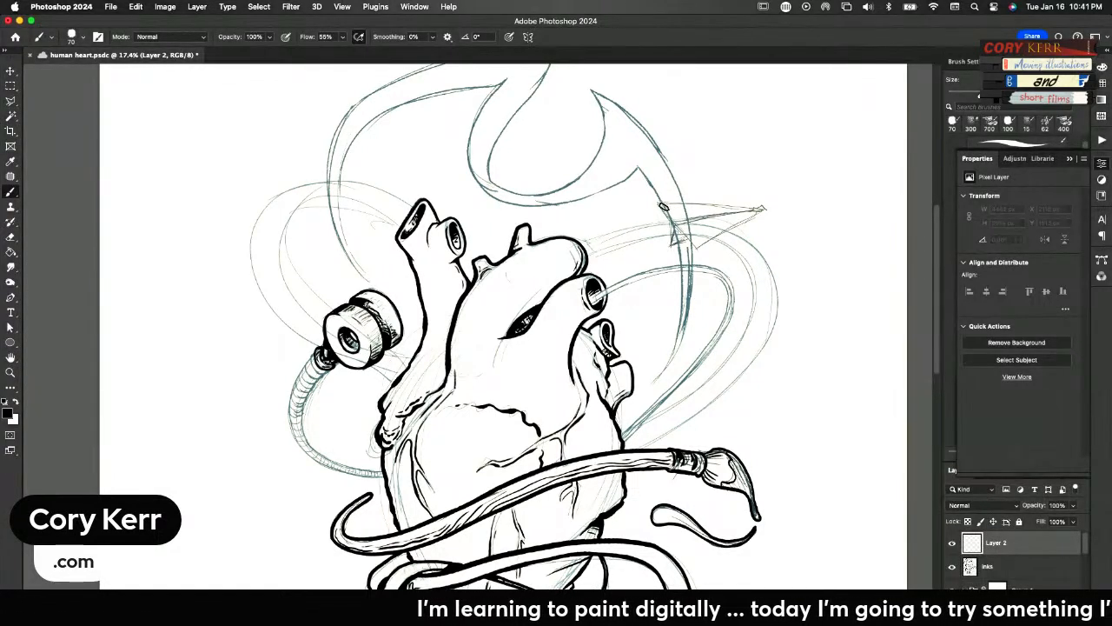
mouse_move(658, 204)
left_mouse_down()
mouse_move(698, 250)
mouse_move(708, 231)
mouse_move(696, 247)
mouse_move(763, 208)
left_mouse_up()
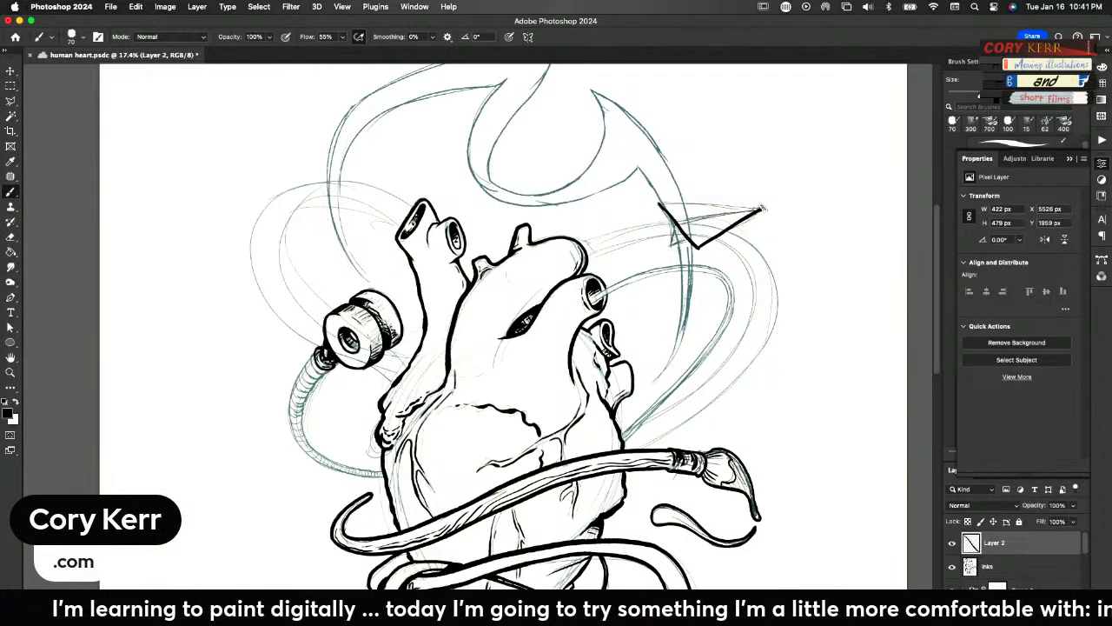
left_click_drag(657, 203, 758, 203)
left_click_drag(677, 225, 762, 208)
left_click_drag(675, 222, 745, 209)
mouse_move(679, 224)
left_mouse_down()
mouse_move(705, 214)
mouse_move(672, 247)
mouse_move(689, 234)
left_mouse_up()
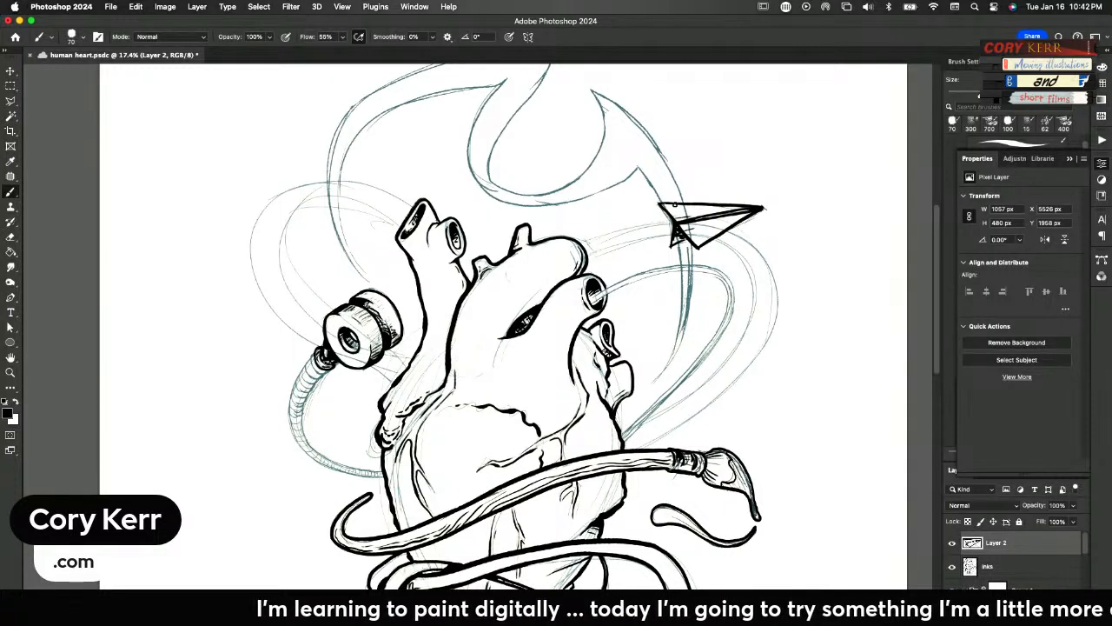
key("v")
left_click_drag(762, 214, 782, 207)
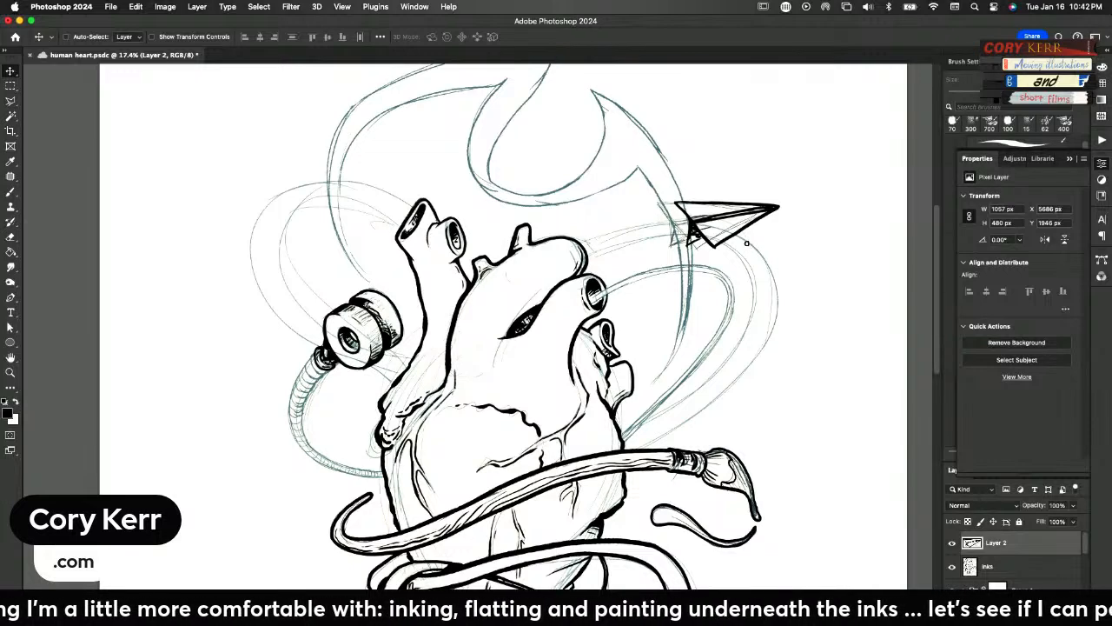
Ink the first edge of the thin tube arching out of the heart's upper right vessel and back down behind the heart
key("b")
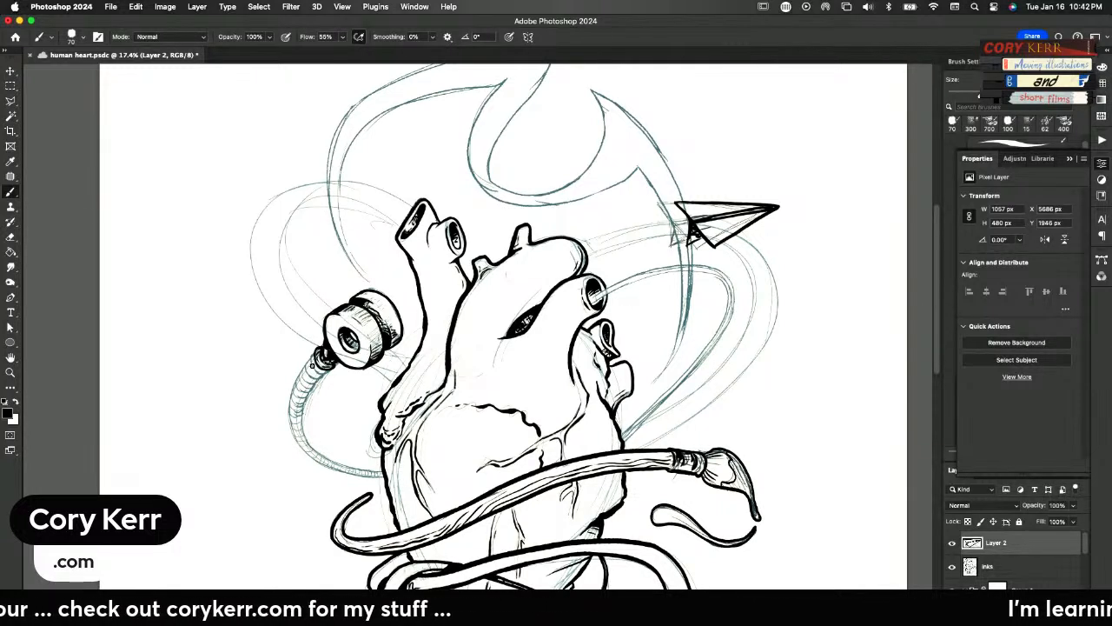
mouse_move(591, 300)
left_mouse_down()
mouse_move(674, 263)
mouse_move(707, 263)
mouse_move(727, 288)
mouse_move(738, 219)
mouse_move(691, 147)
left_mouse_up()
key("r")
left_click_drag(556, 235, 387, 243)
key("space")
mouse_move(497, 201)
left_mouse_down()
mouse_move(553, 369)
mouse_move(513, 399)
mouse_move(448, 400)
left_mouse_up()
key("r")
key("b")
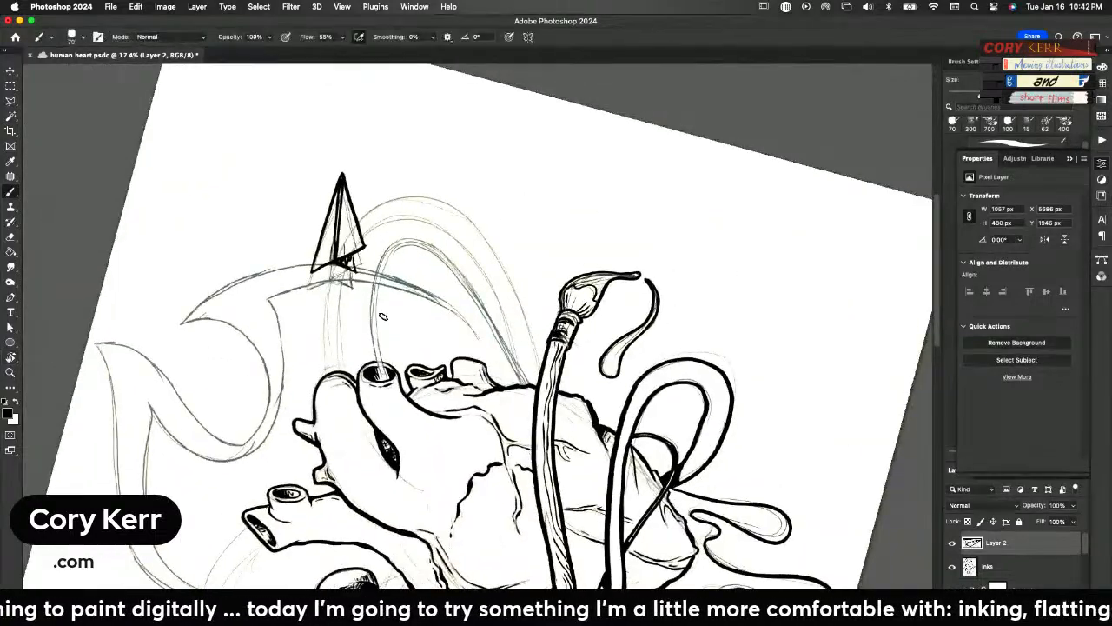
mouse_move(377, 370)
left_mouse_down()
mouse_move(366, 295)
mouse_move(391, 246)
left_mouse_up()
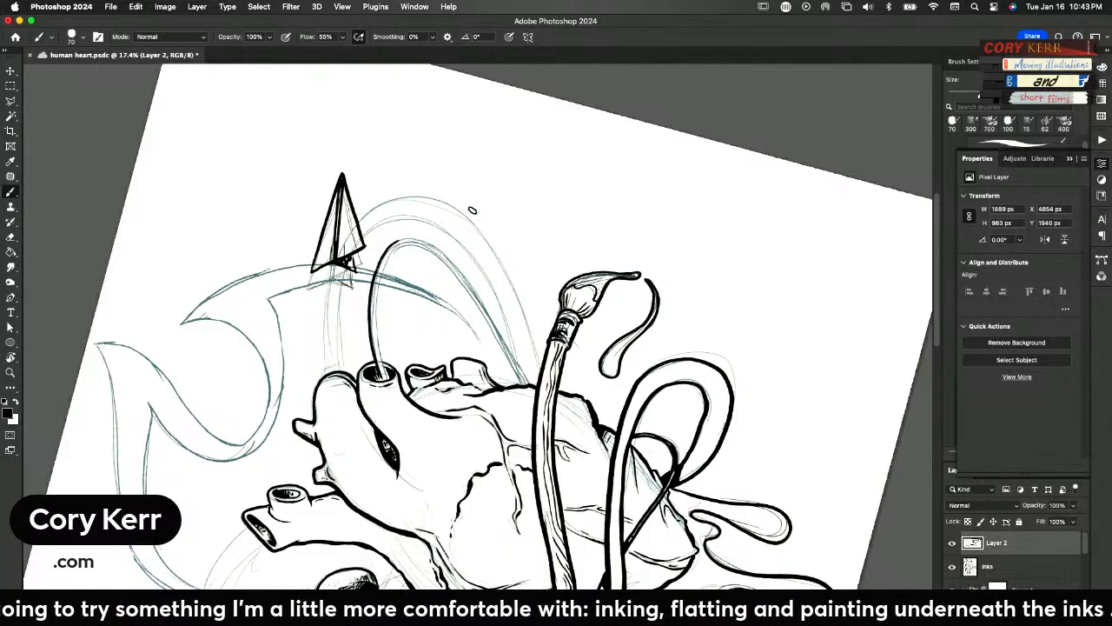
key("r")
mouse_move(596, 235)
left_mouse_down()
mouse_move(510, 221)
mouse_move(363, 393)
mouse_move(387, 350)
mouse_move(538, 301)
left_mouse_up()
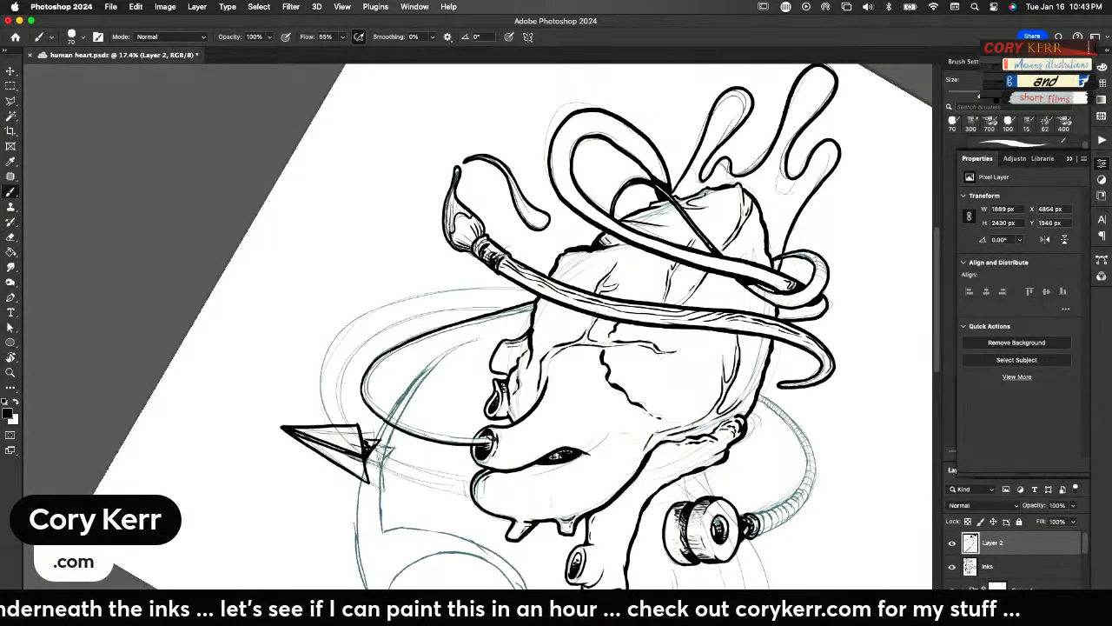
Ink the thin tube's second edge from the vessel opening around the bend, undoing and redrawing the first attempt
mouse_move(489, 439)
left_mouse_down()
mouse_move(394, 430)
mouse_move(366, 398)
mouse_move(368, 363)
mouse_move(416, 339)
left_mouse_up()
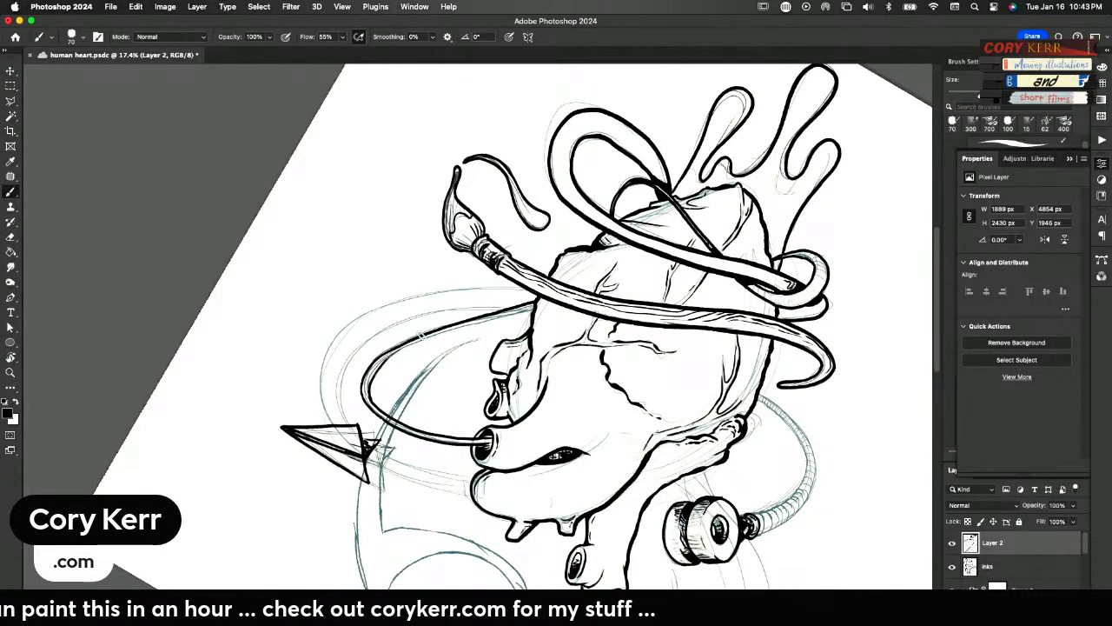
key("super+z")
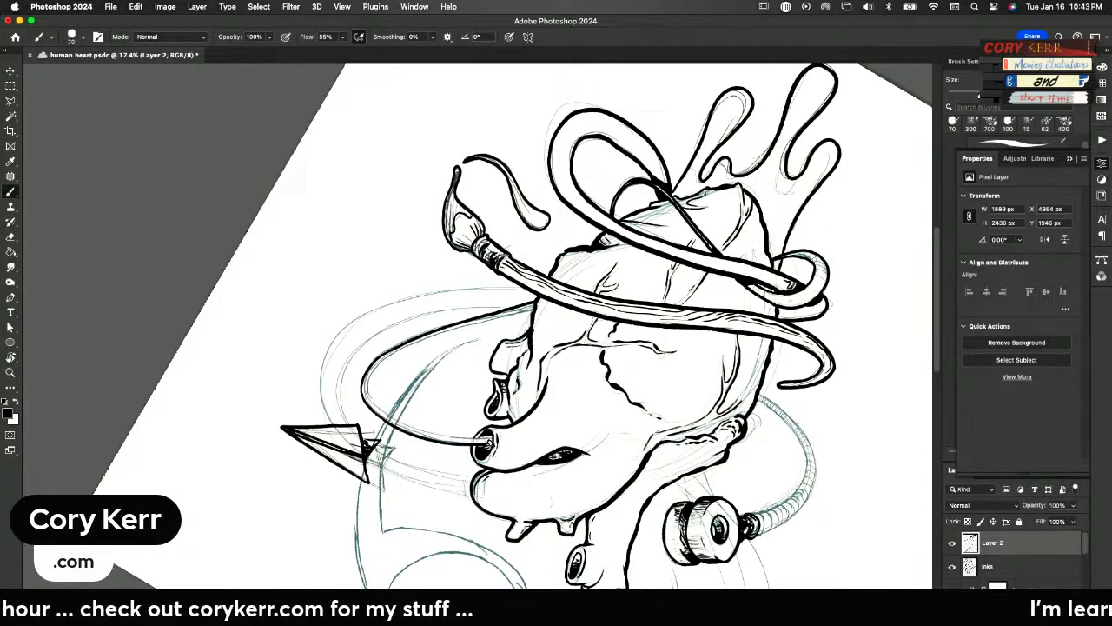
mouse_move(495, 440)
left_mouse_down()
mouse_move(400, 420)
mouse_move(367, 388)
left_mouse_up()
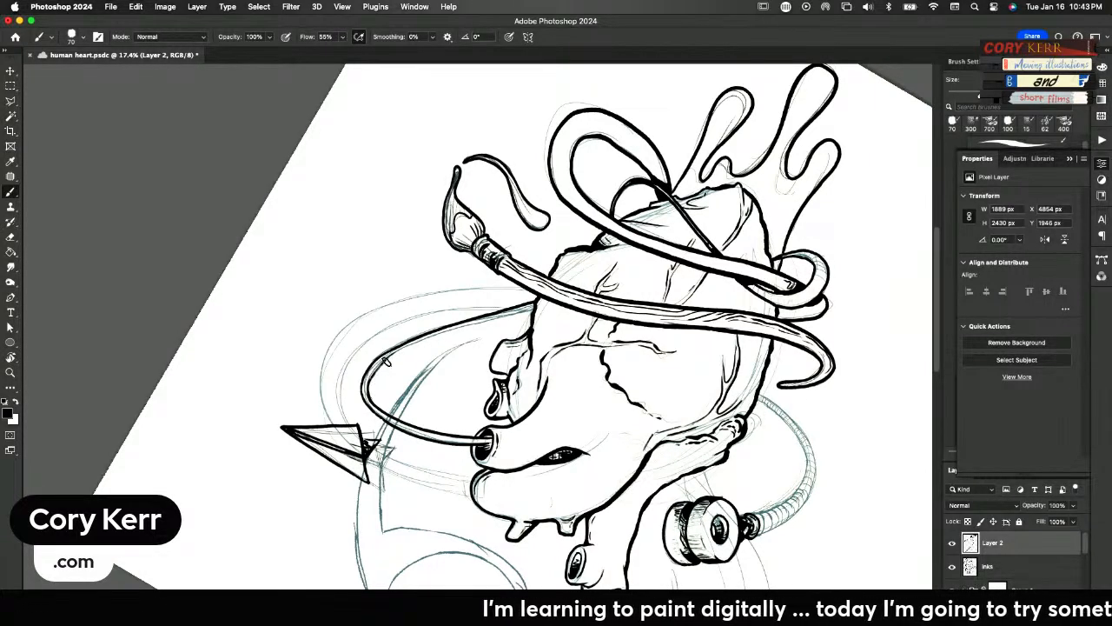
Set the eraser to the Hard Eraser preset from The Photoshop Master Pack's ERASERS group
key("e")
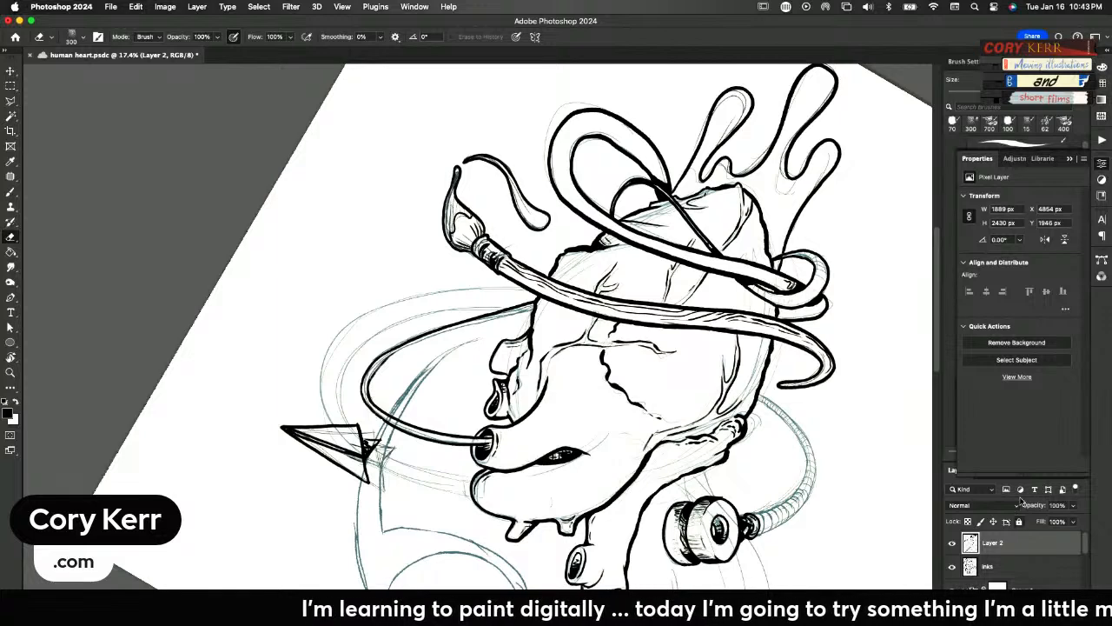
left_click(1102, 165)
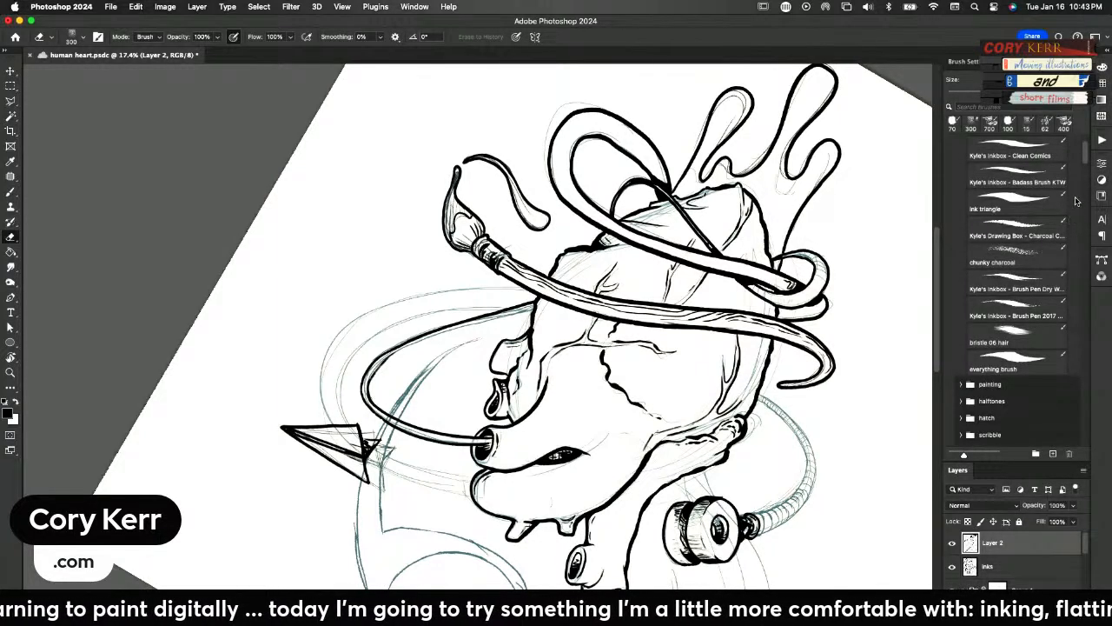
left_click_drag(1087, 161, 1072, 149)
left_click(961, 177)
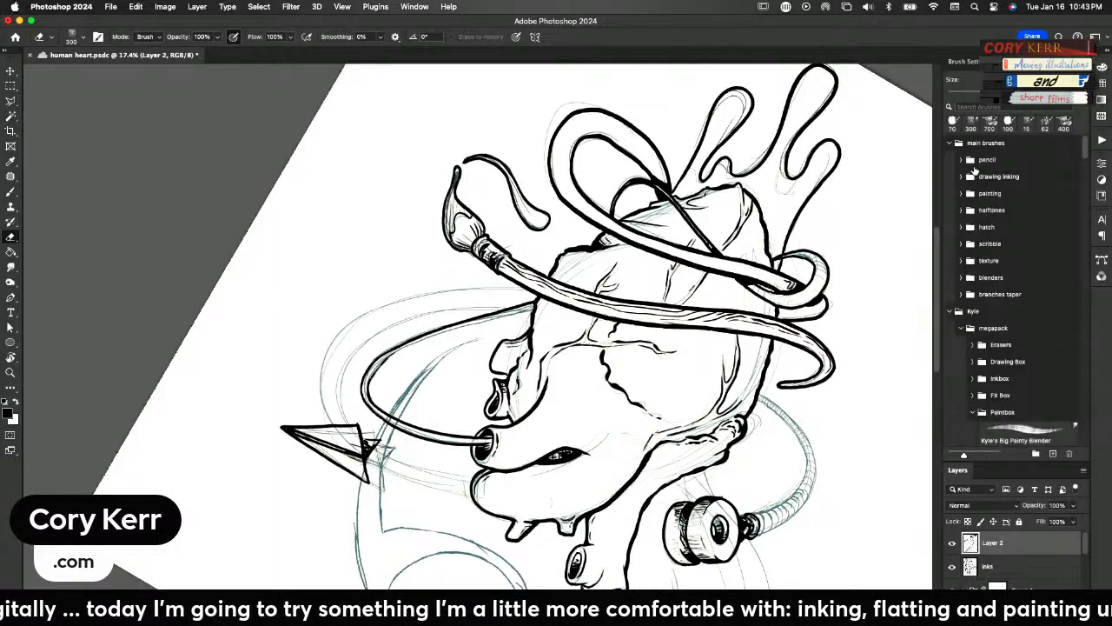
left_click(949, 144)
left_click(950, 160)
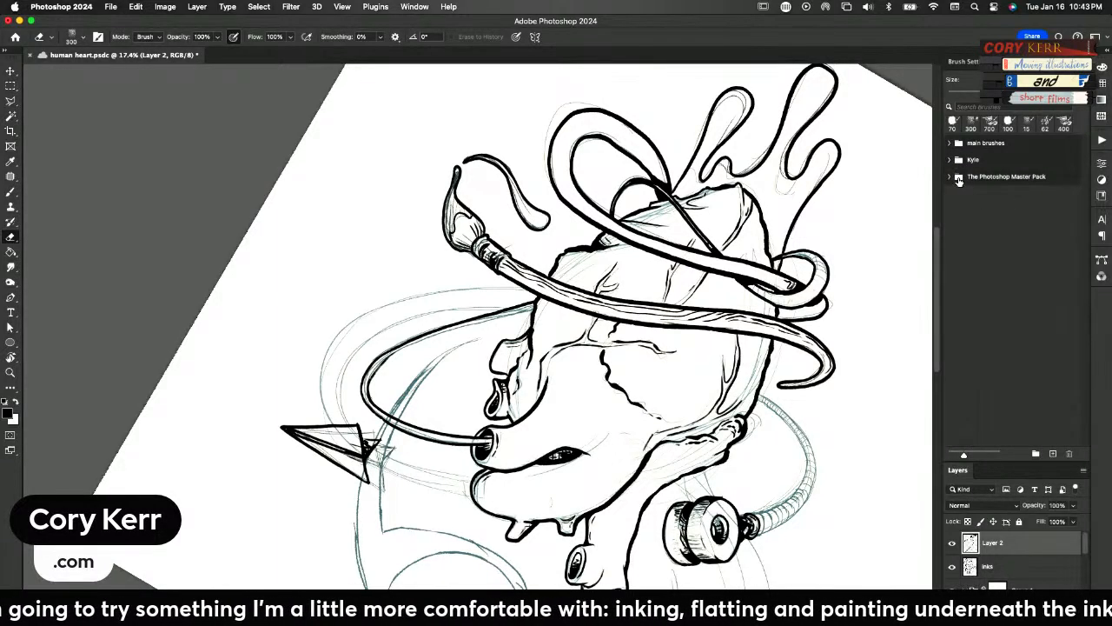
left_click(948, 177)
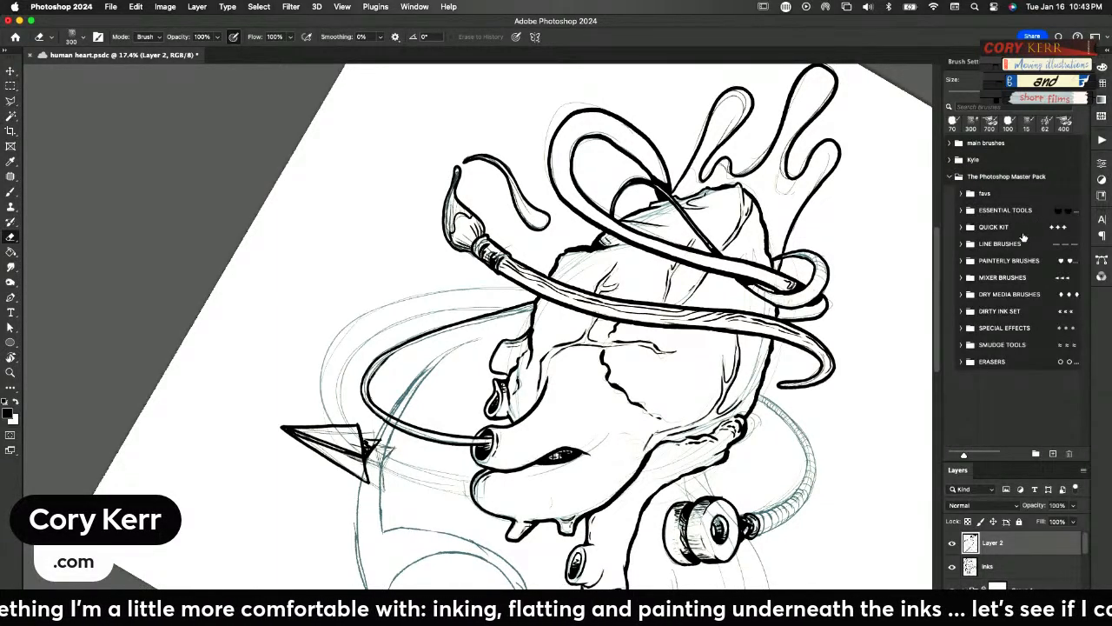
left_click(961, 361)
left_click(1019, 386)
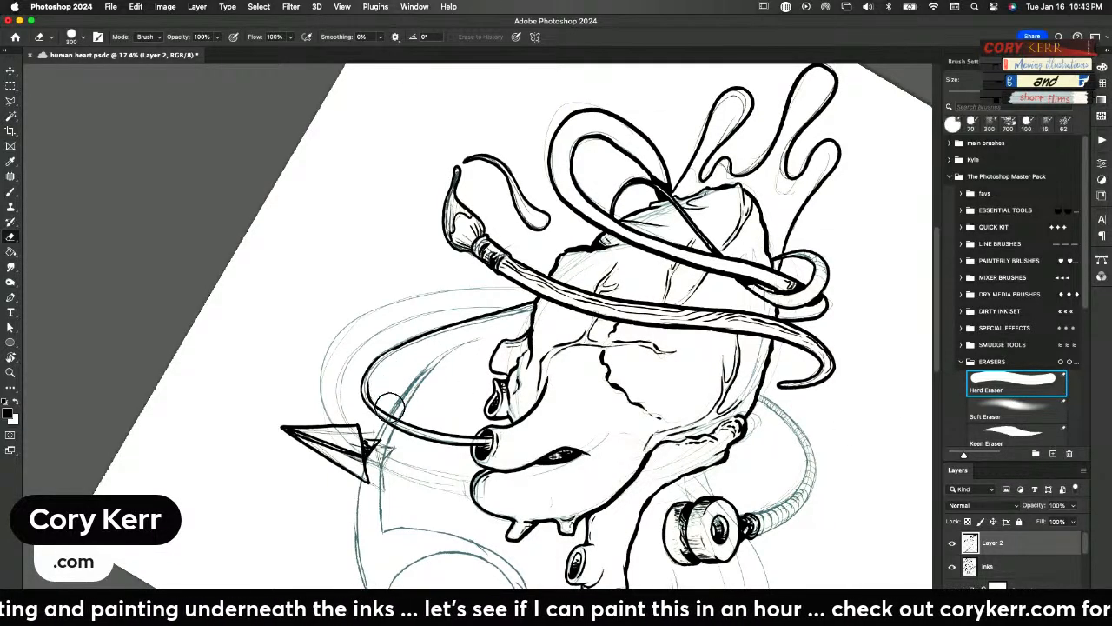
Complete the thin tube's second edge from the bend to the heart, and add cross stripes along both ends of the tube
key("b")
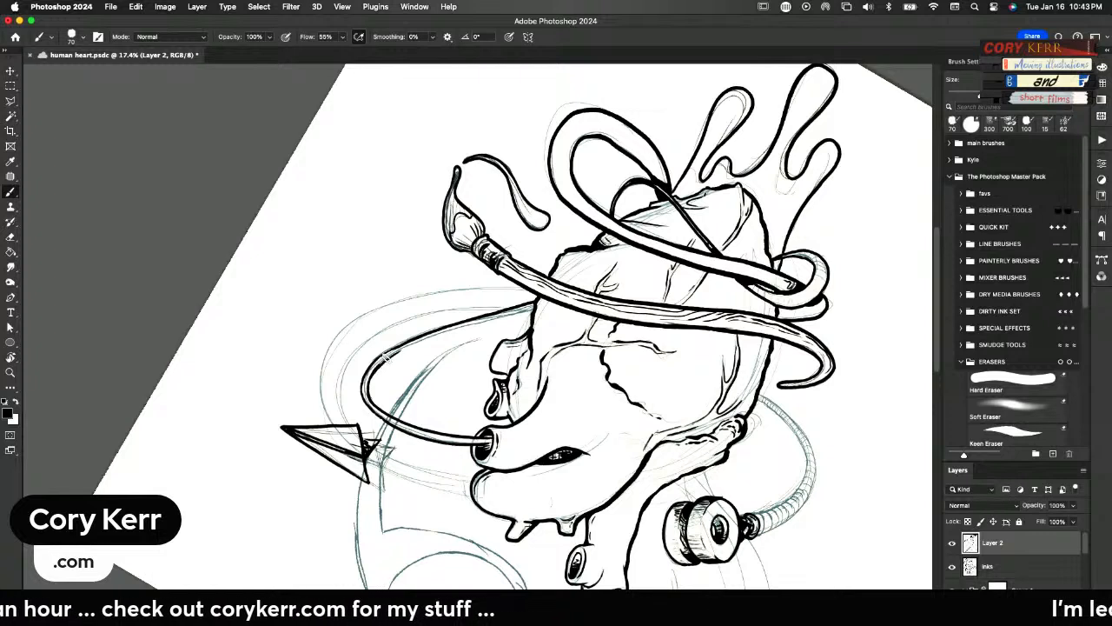
left_click_drag(384, 357, 532, 304)
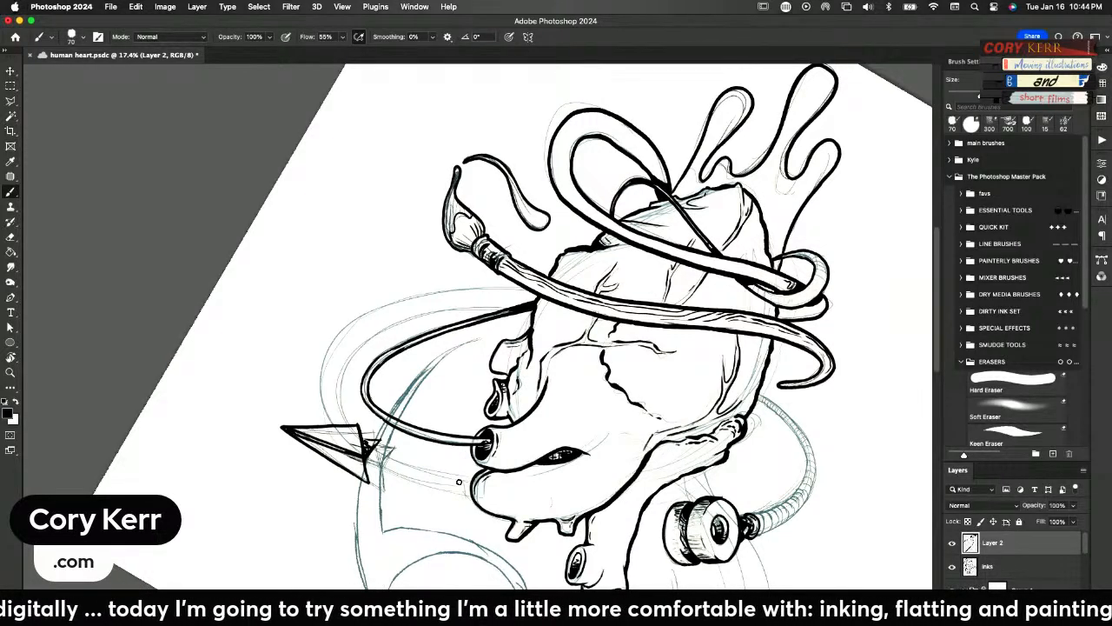
key("r")
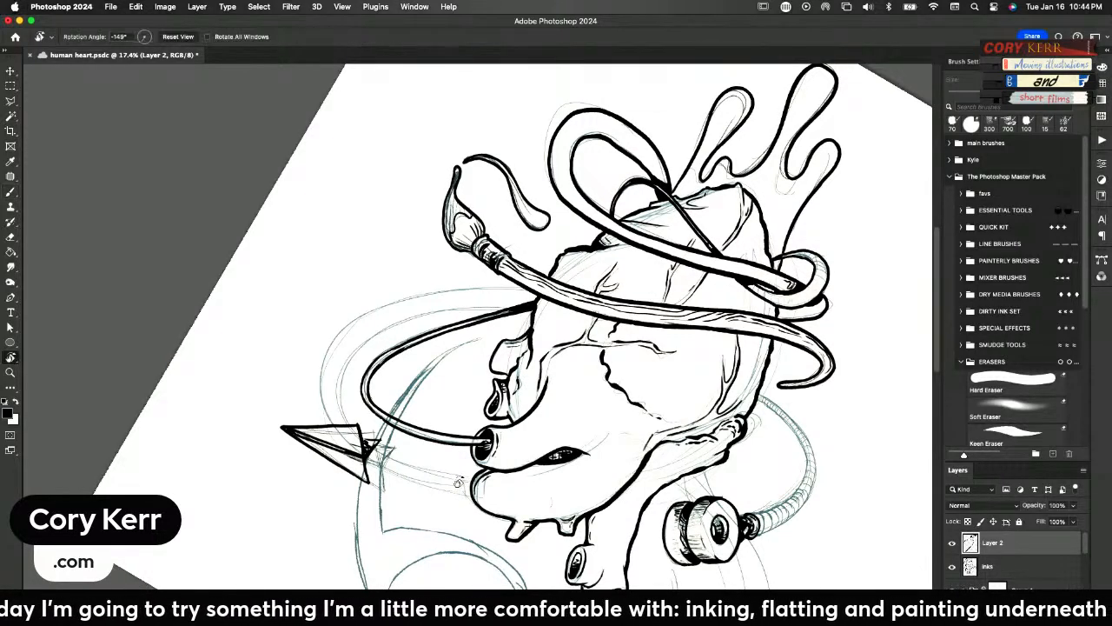
left_click(179, 37)
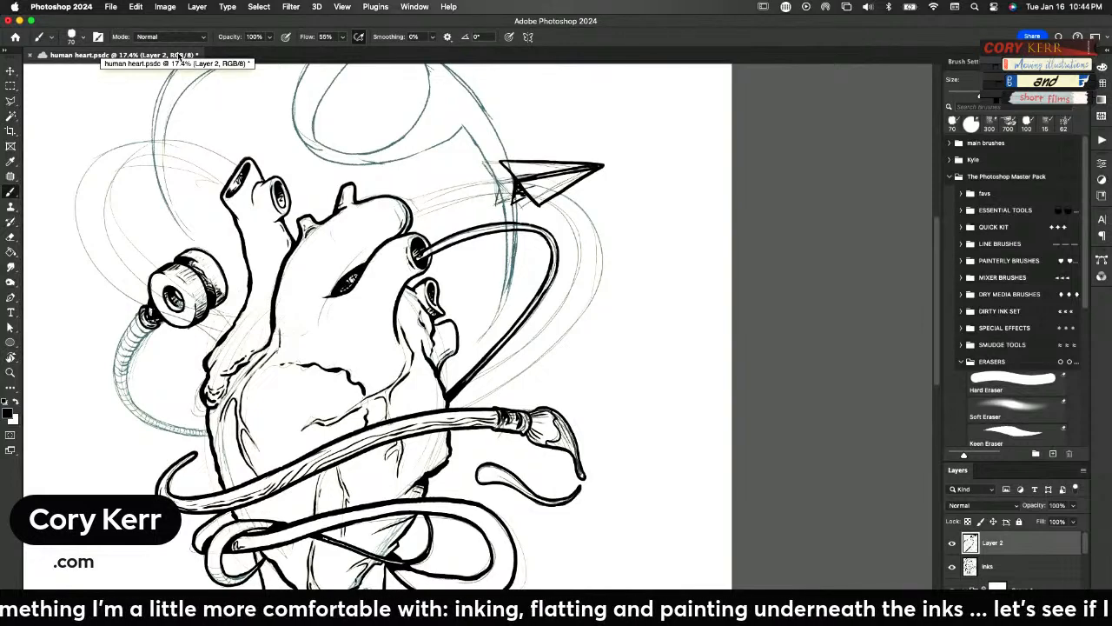
left_click_drag(422, 253, 480, 227)
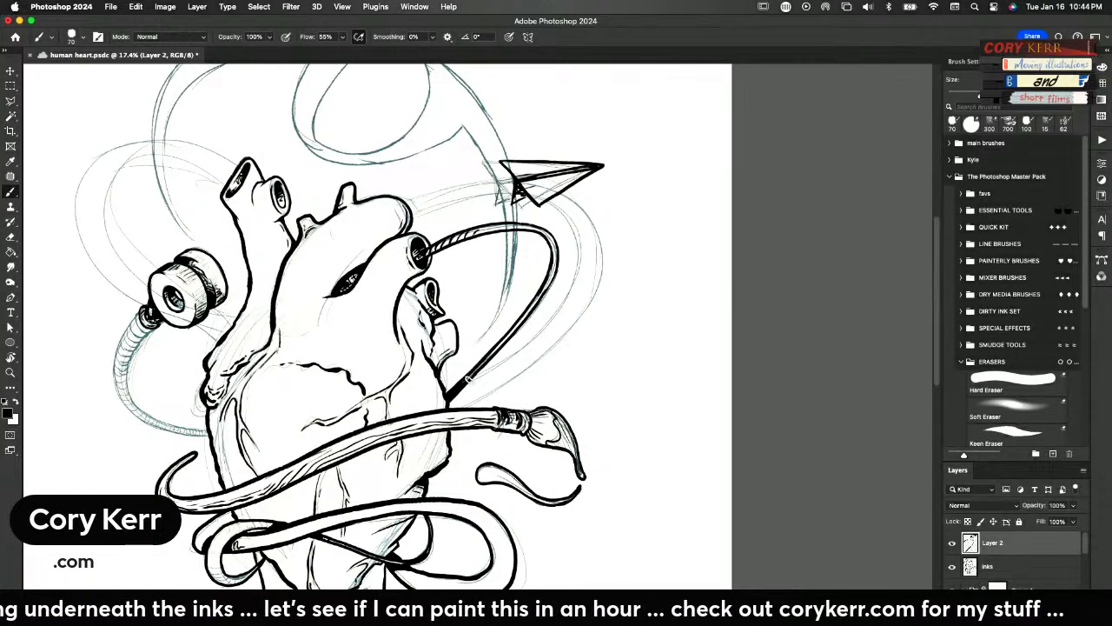
left_click_drag(470, 378, 499, 344)
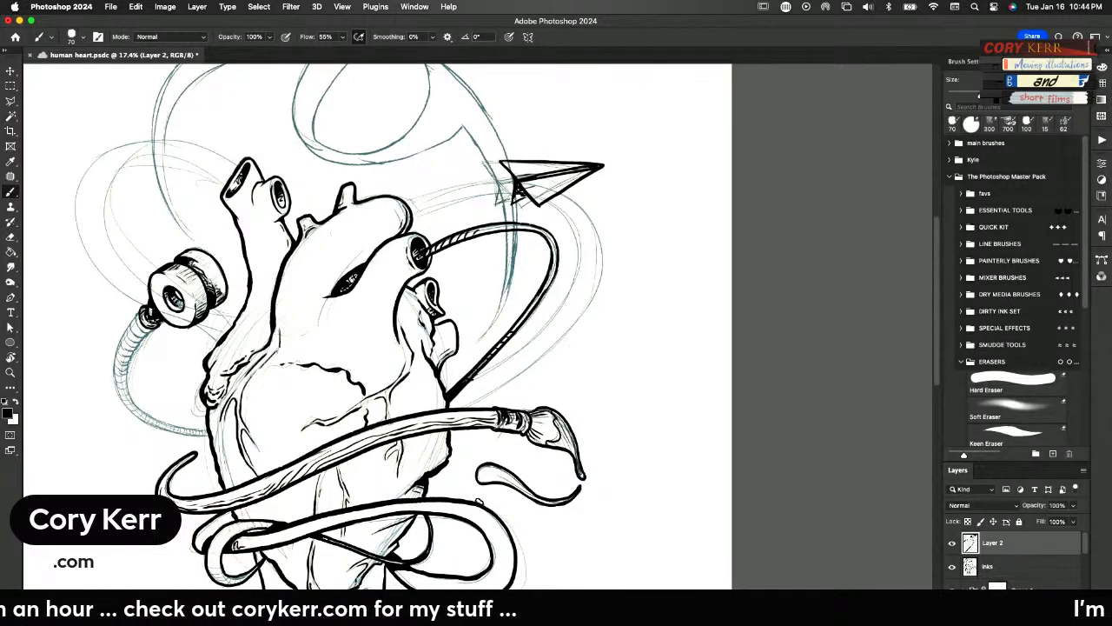
scroll(450, 501, "left", 5)
scroll(450, 501, "down", 2)
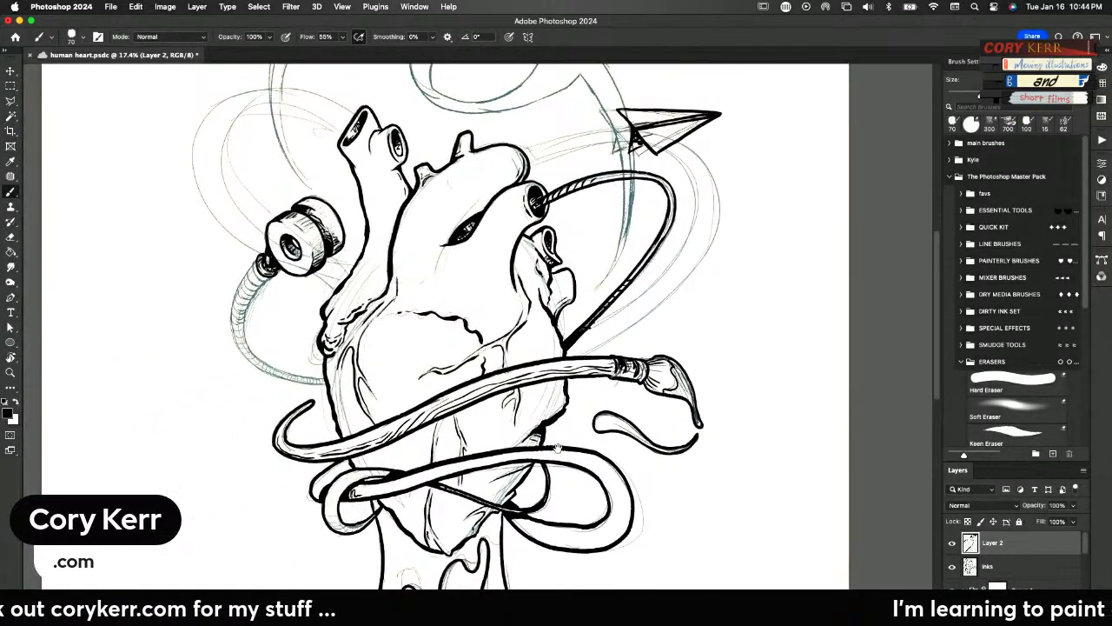
scroll(531, 382, "up", 4)
scroll(532, 382, "right", 2)
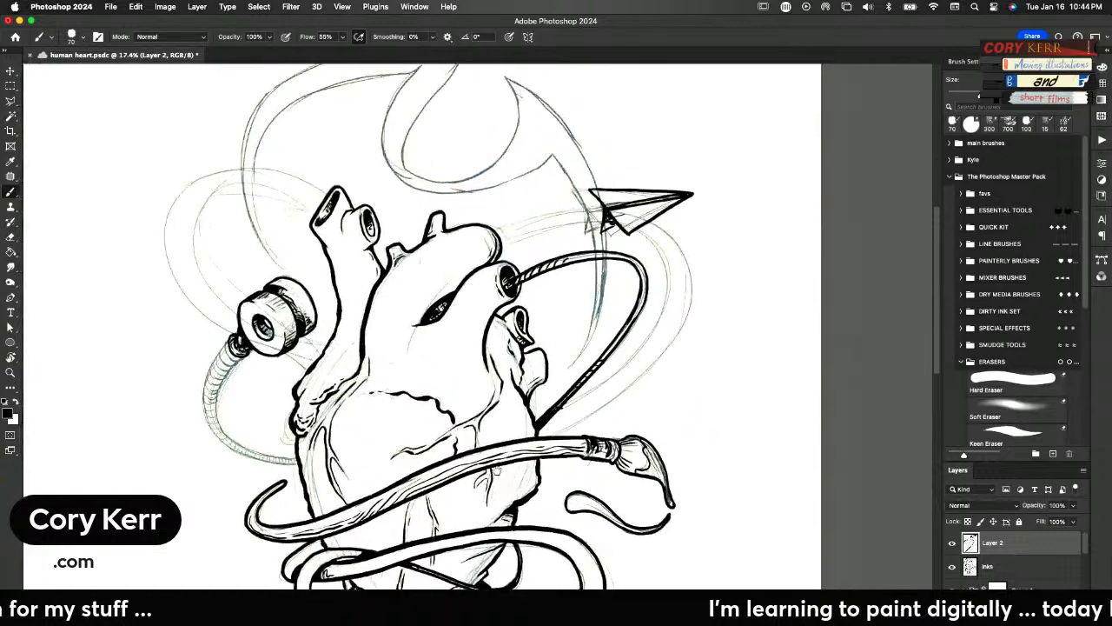
Save the drawing and ink a dark shadow on the looping tube where its left bend passes below the paintbrush handle
scroll(464, 471, "right", 2)
scroll(443, 470, "left", 3)
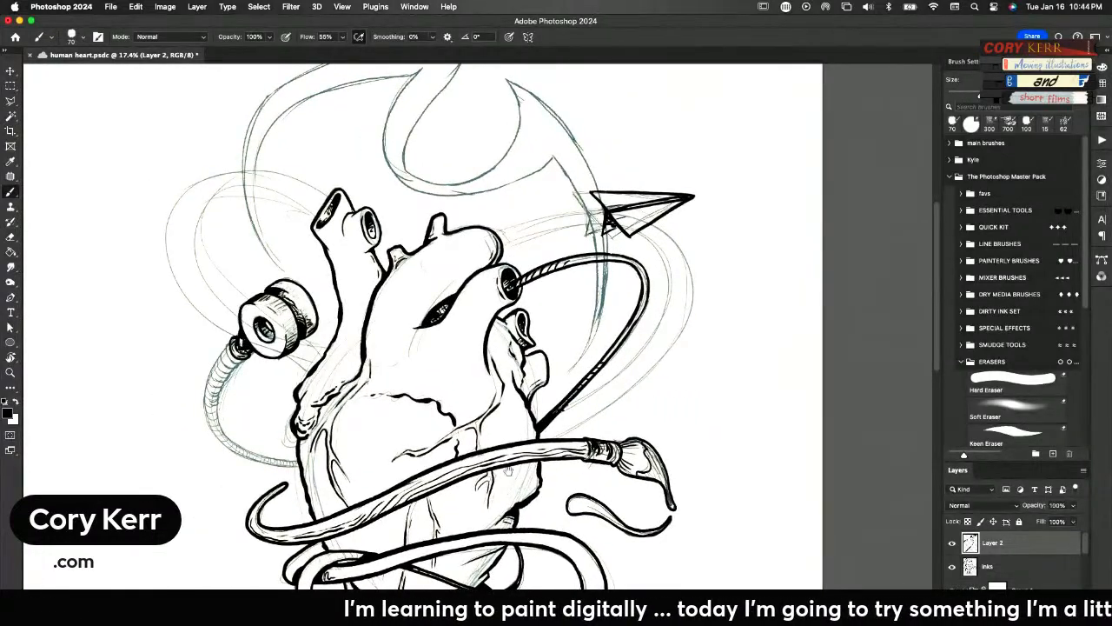
scroll(504, 469, "down", 4)
key("super+s")
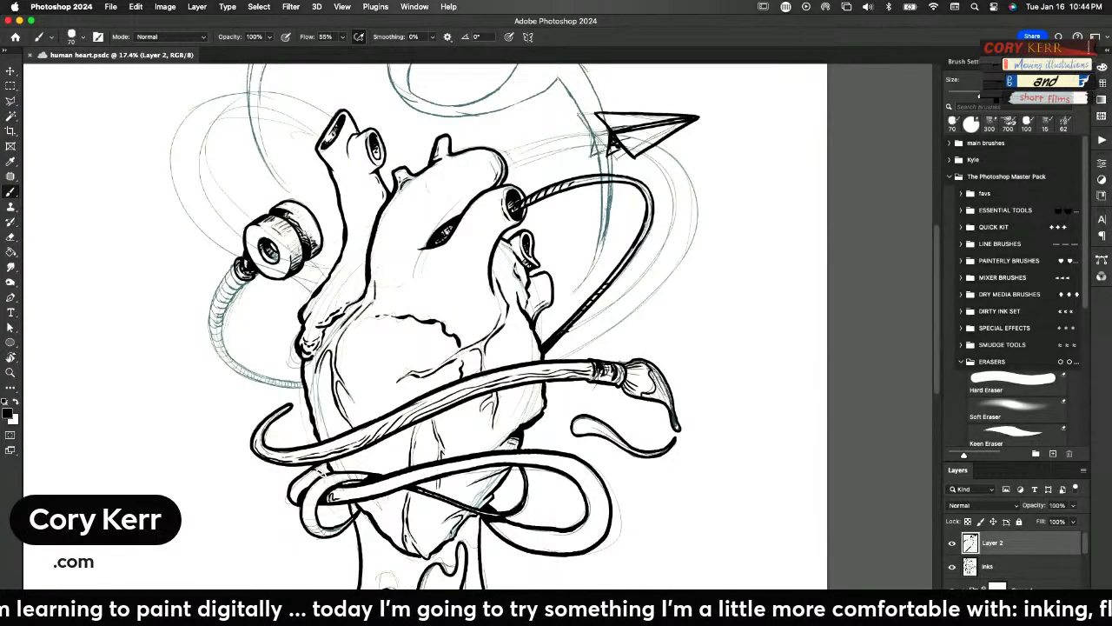
left_click_drag(326, 472, 314, 517)
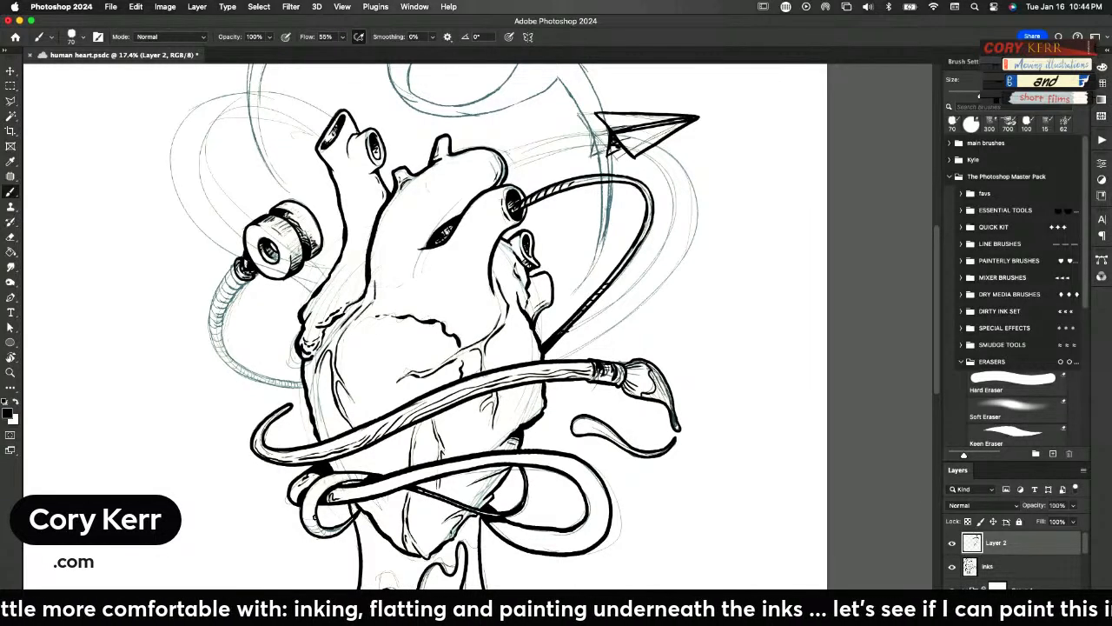
Clean up the lower end of the thin tube where it meets the heart just above the paintbrush handle
key("z")
left_click_drag(505, 526, 691, 402)
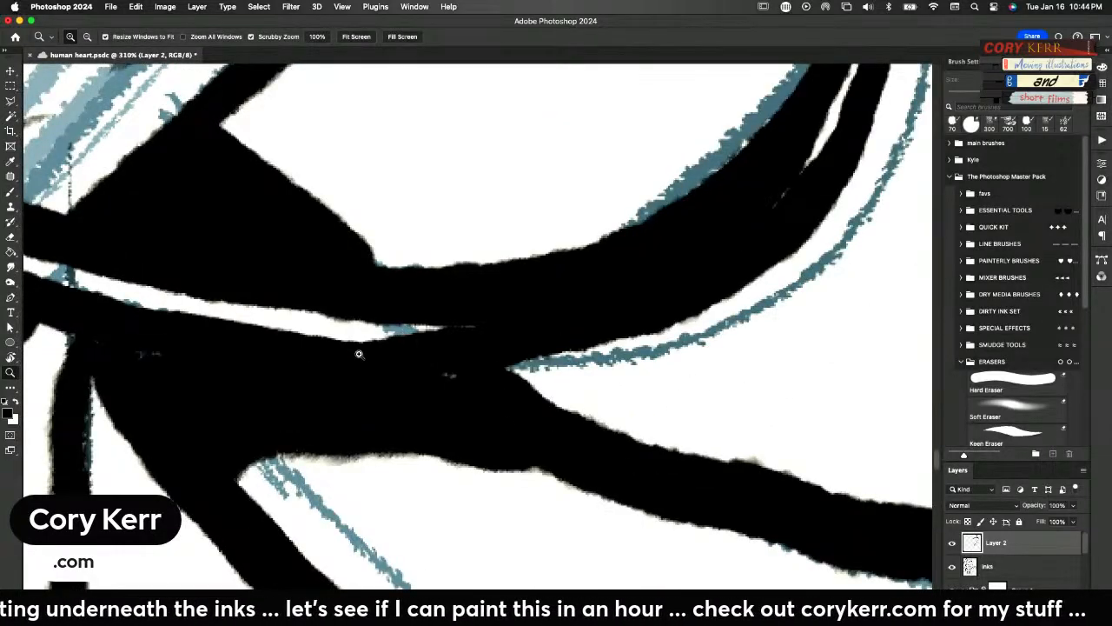
left_click_drag(487, 313, 367, 437)
key("b")
left_click_drag(543, 150, 568, 384)
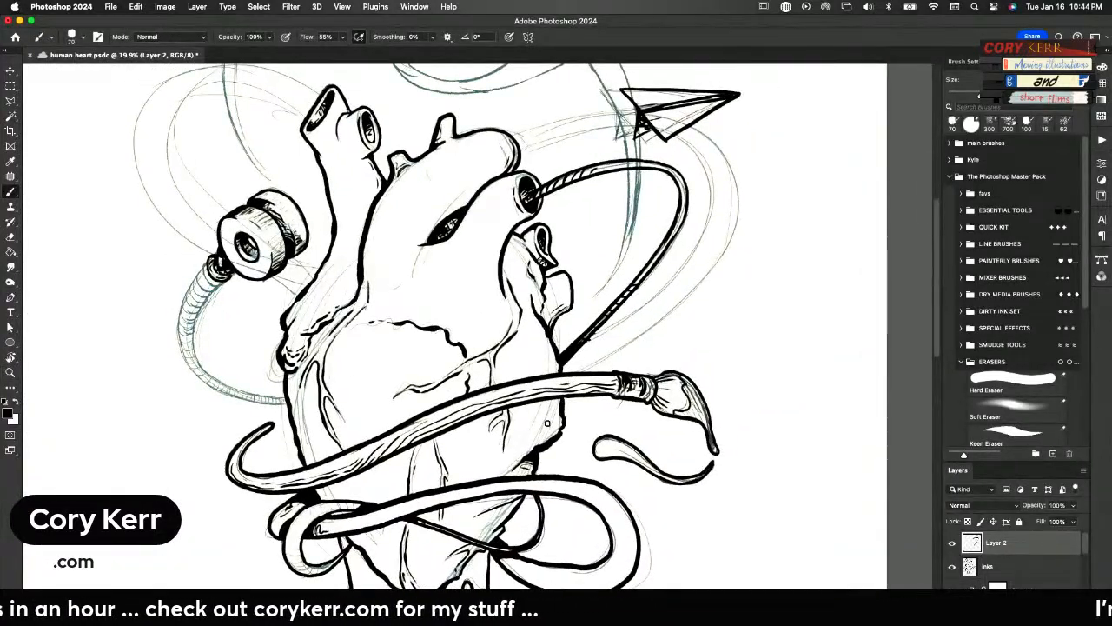
key("e")
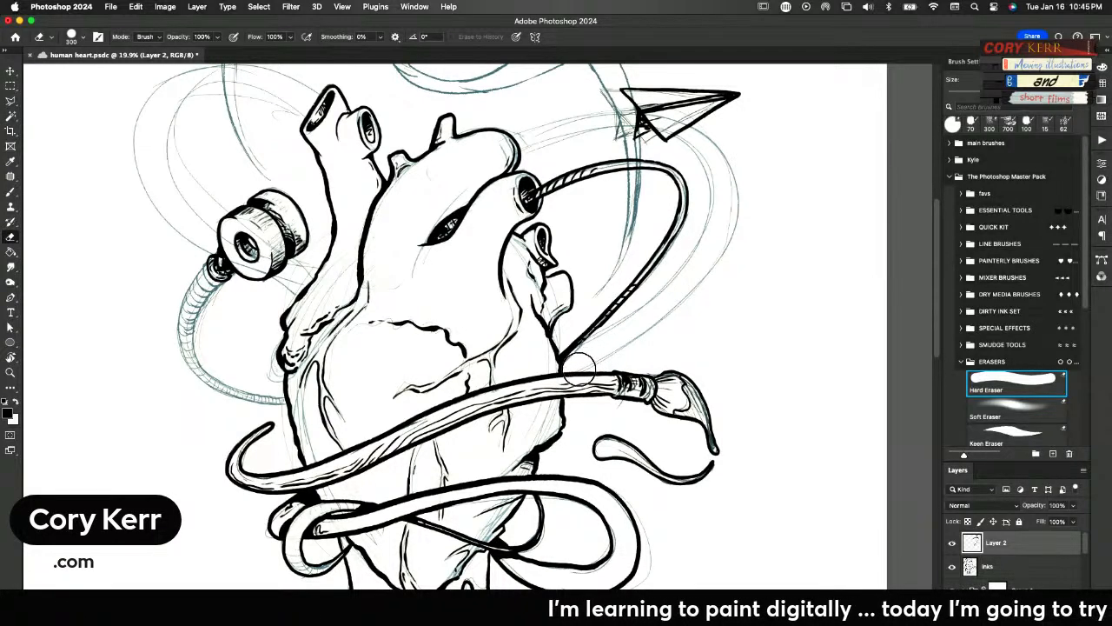
key("b")
left_click_drag(561, 359, 603, 321)
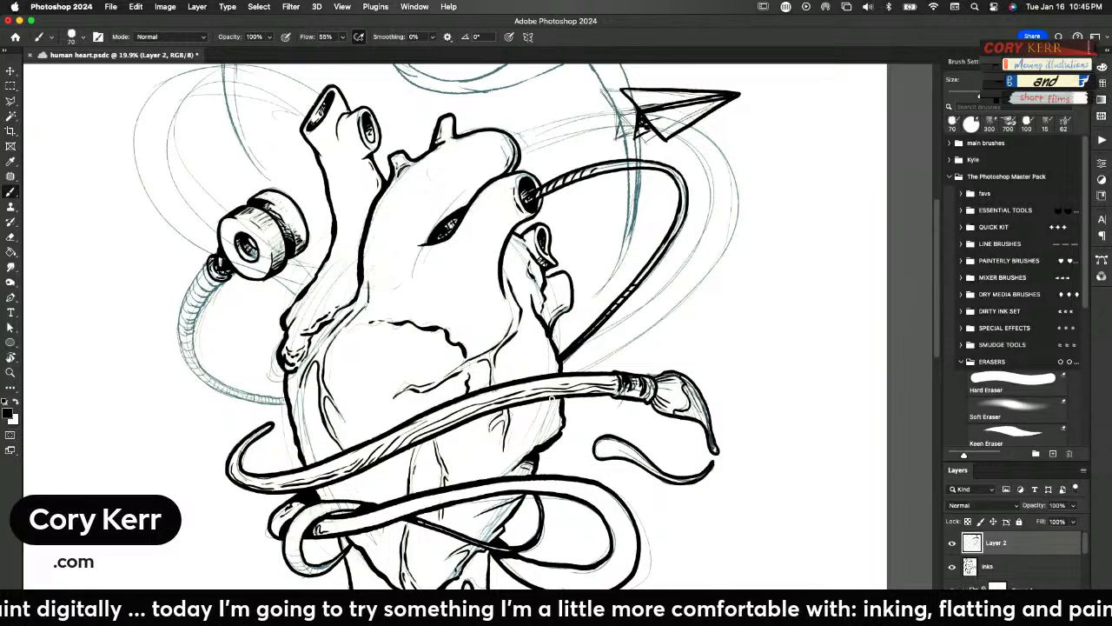
Try inking the outer edge of the ribbed hose upward from the heart on a rotated canvas, and erase it
key("r")
mouse_move(579, 295)
left_mouse_down()
mouse_move(596, 319)
mouse_move(584, 379)
left_mouse_up()
key("b")
left_click_drag(710, 292, 801, 391)
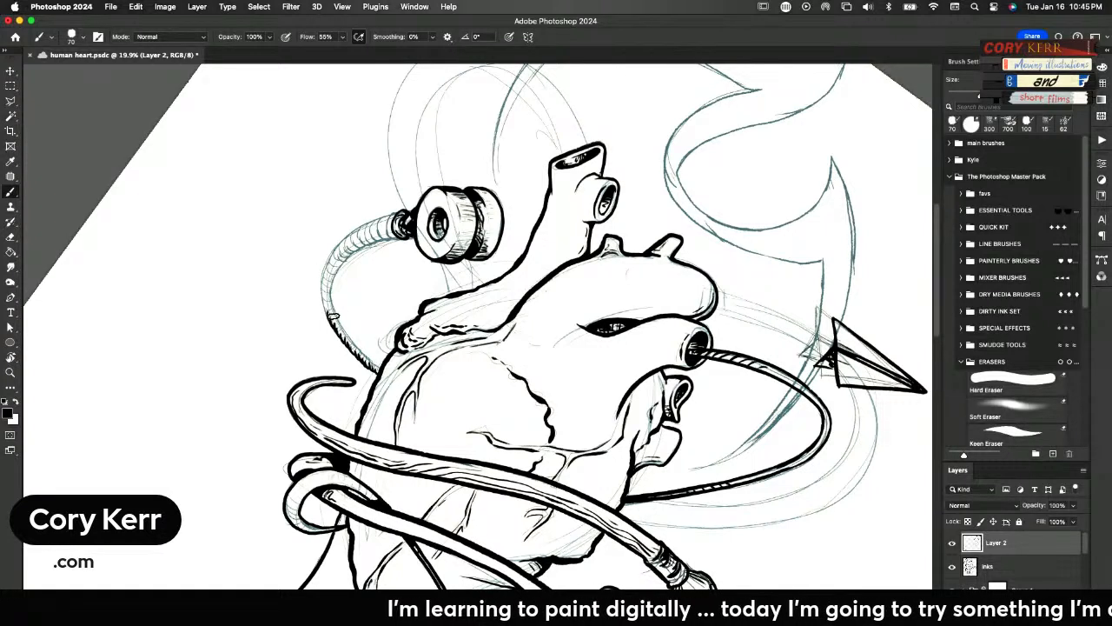
key("e")
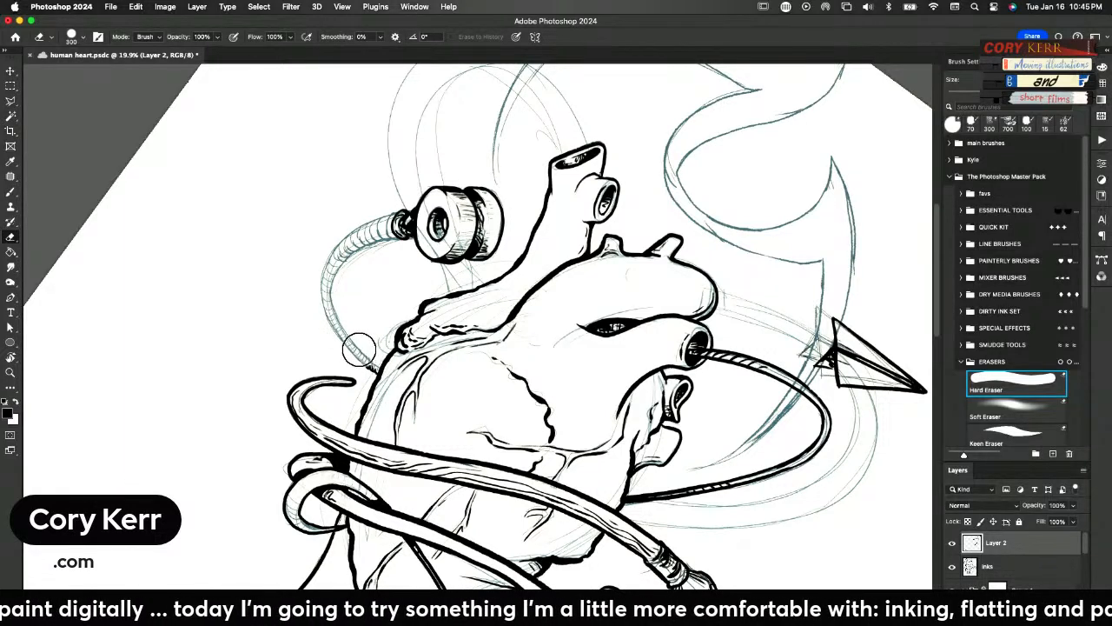
Ink both edges of the ribbed hose from the spool down to the heart, adding curved ribs along its length
key("b")
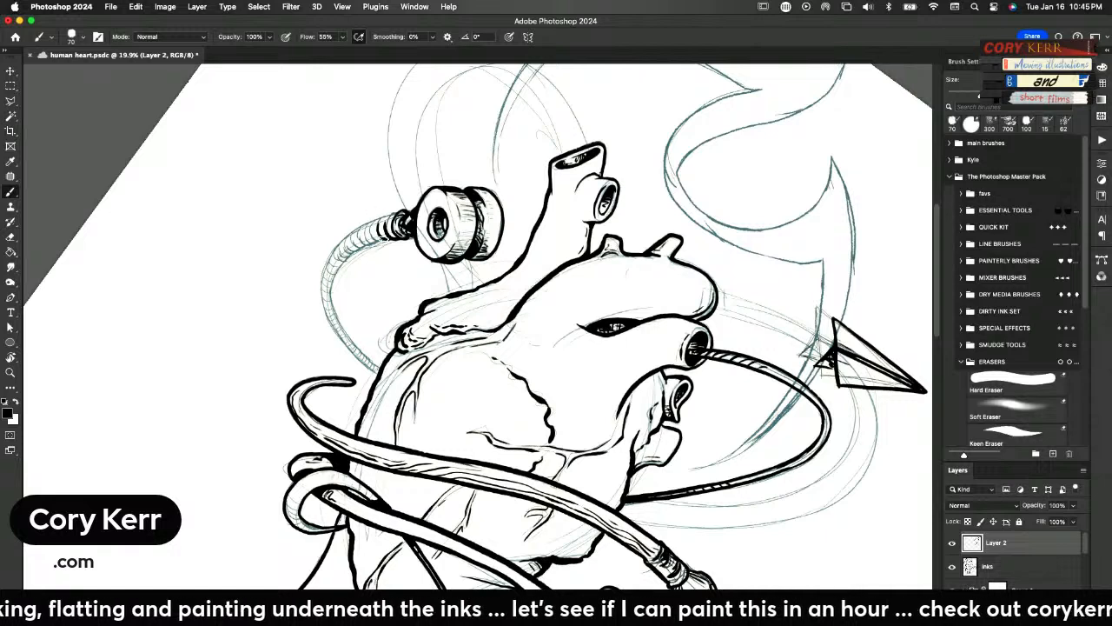
mouse_move(391, 241)
left_mouse_down()
mouse_move(371, 222)
mouse_move(374, 241)
mouse_move(328, 266)
left_mouse_up()
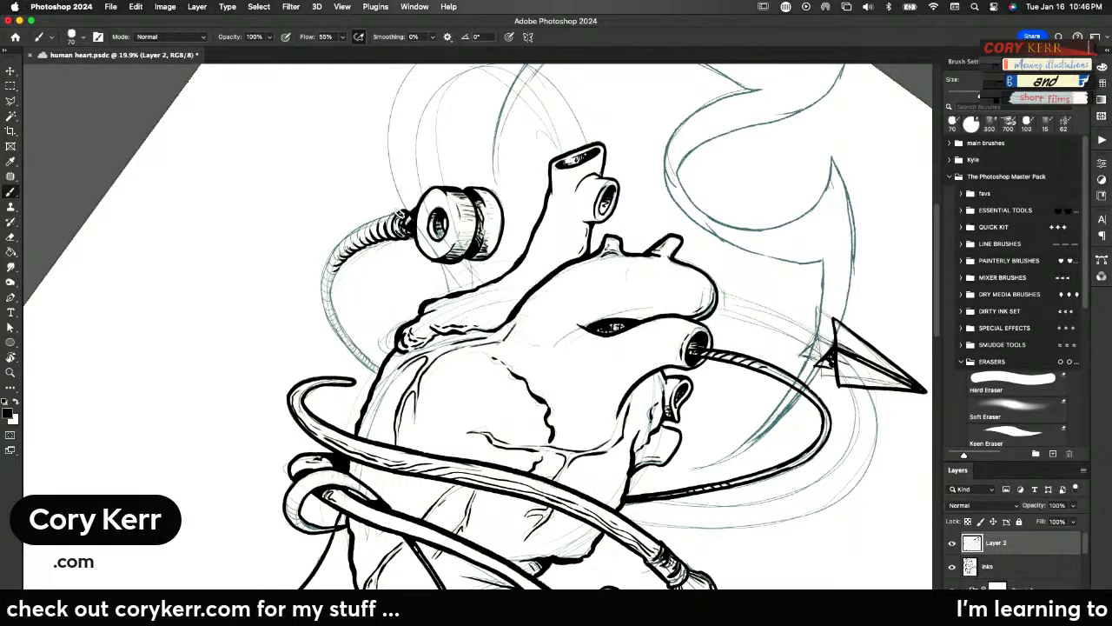
mouse_move(400, 213)
left_mouse_down()
mouse_move(341, 238)
mouse_move(337, 273)
mouse_move(328, 253)
mouse_move(322, 304)
left_mouse_up()
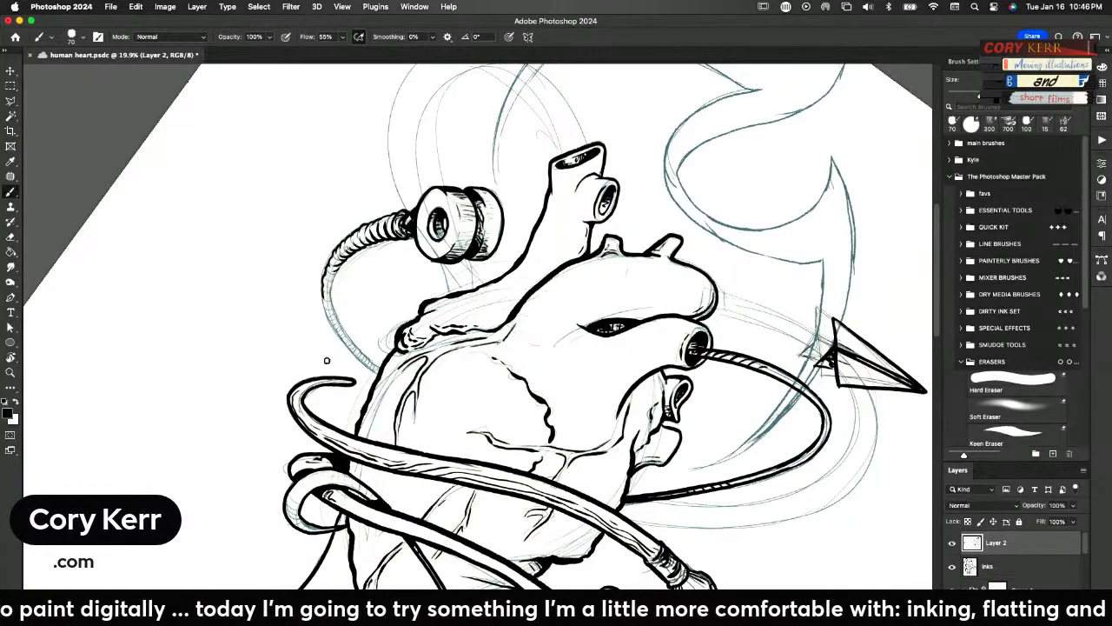
mouse_move(374, 373)
left_mouse_down()
mouse_move(336, 332)
mouse_move(320, 290)
left_mouse_up()
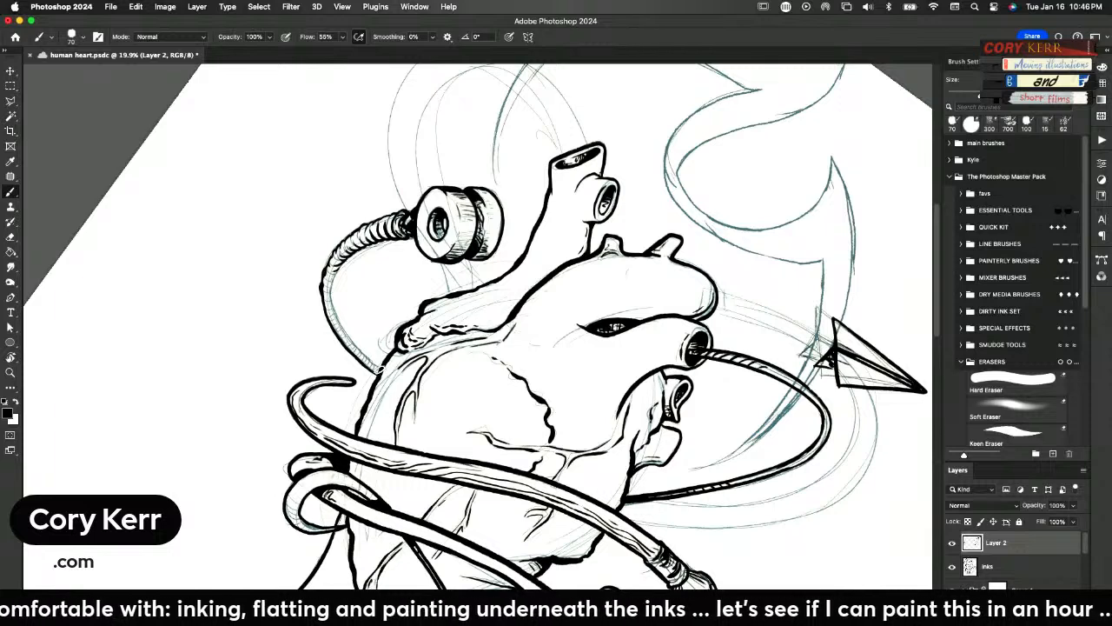
mouse_move(348, 337)
left_mouse_down()
mouse_move(344, 269)
mouse_move(331, 295)
mouse_move(390, 223)
mouse_move(357, 260)
left_mouse_up()
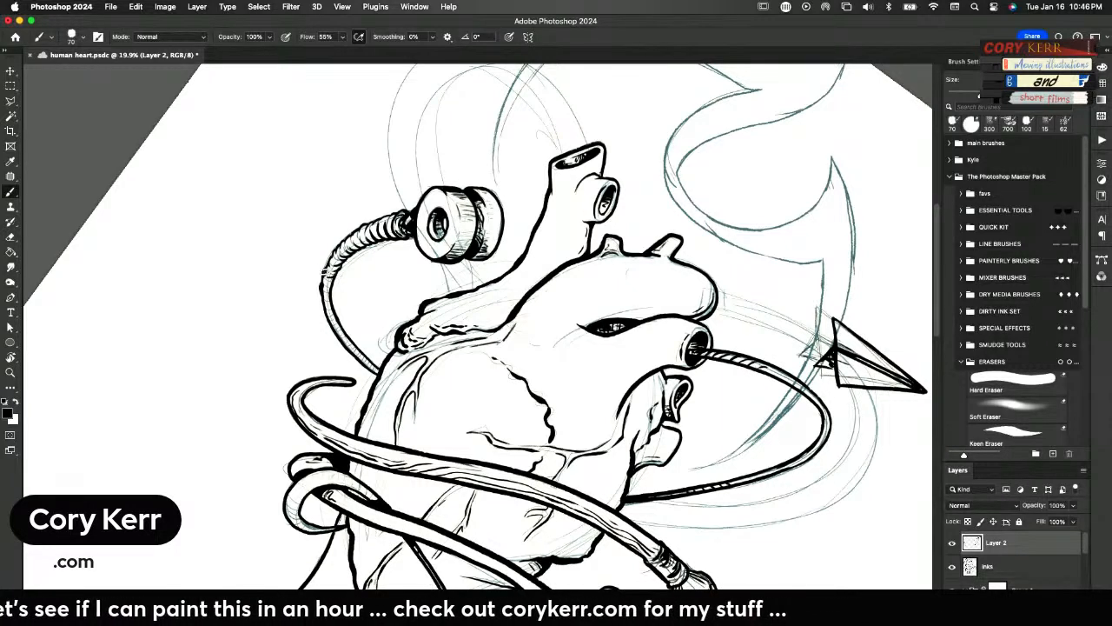
left_click_drag(331, 283, 331, 314)
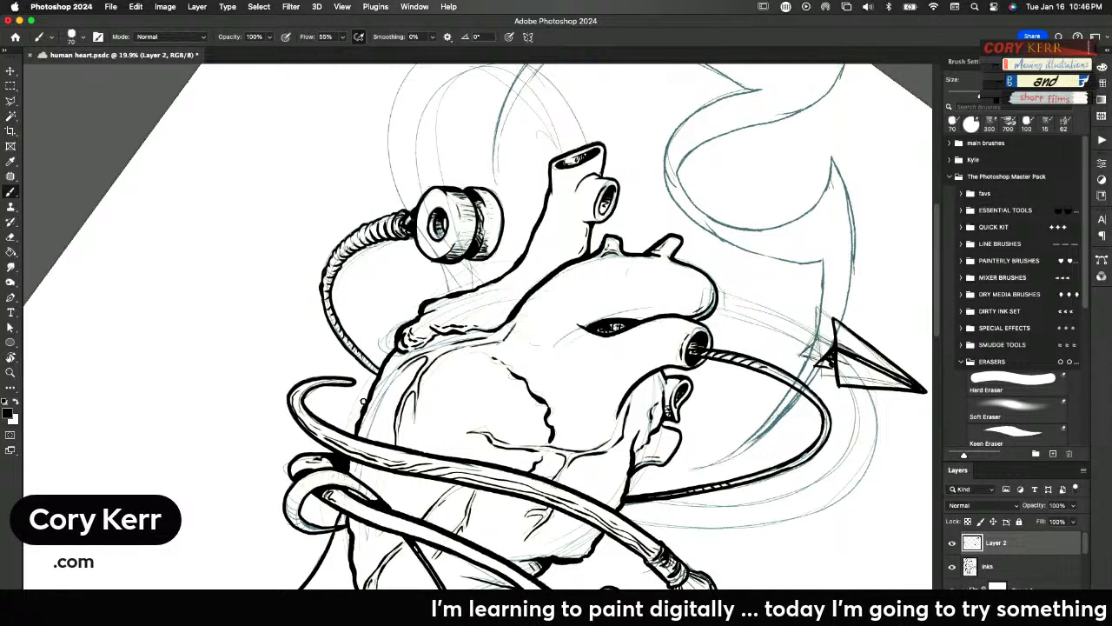
Straighten the rotated canvas, and add a new layer with Layer 2 and the inks layer hidden
key("super+0")
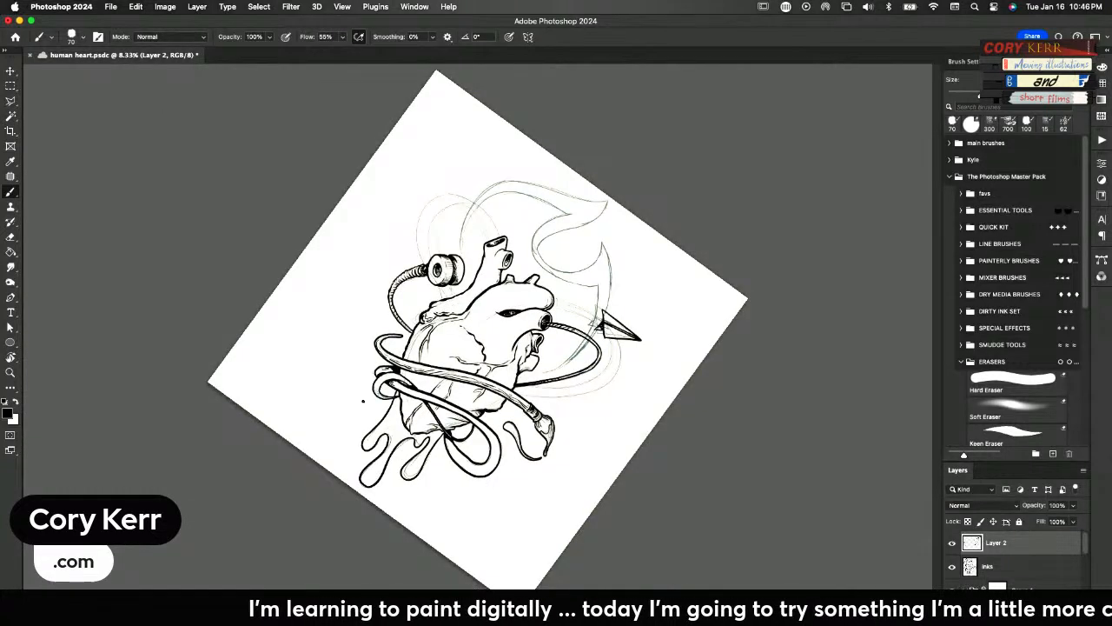
key("r")
left_click(182, 39)
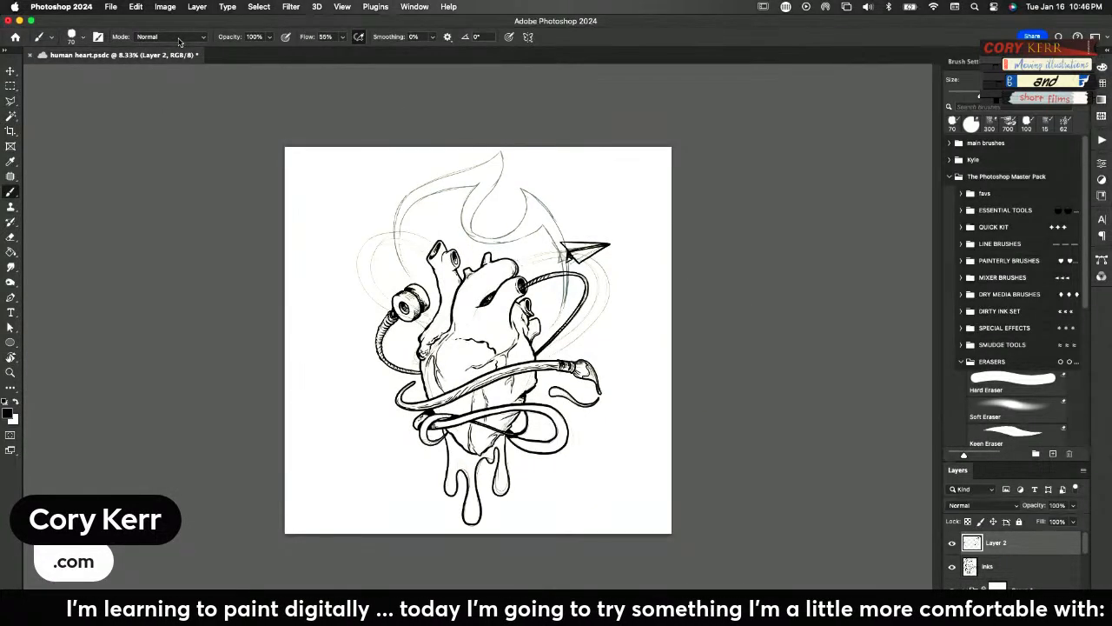
key("super+0")
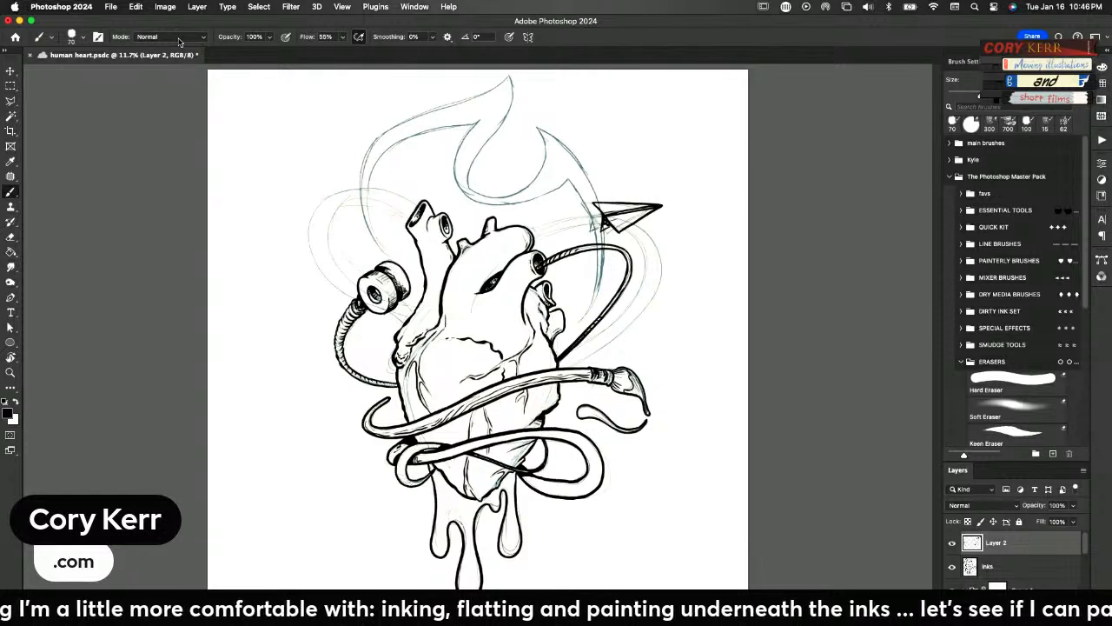
key("super+shift+alt+n")
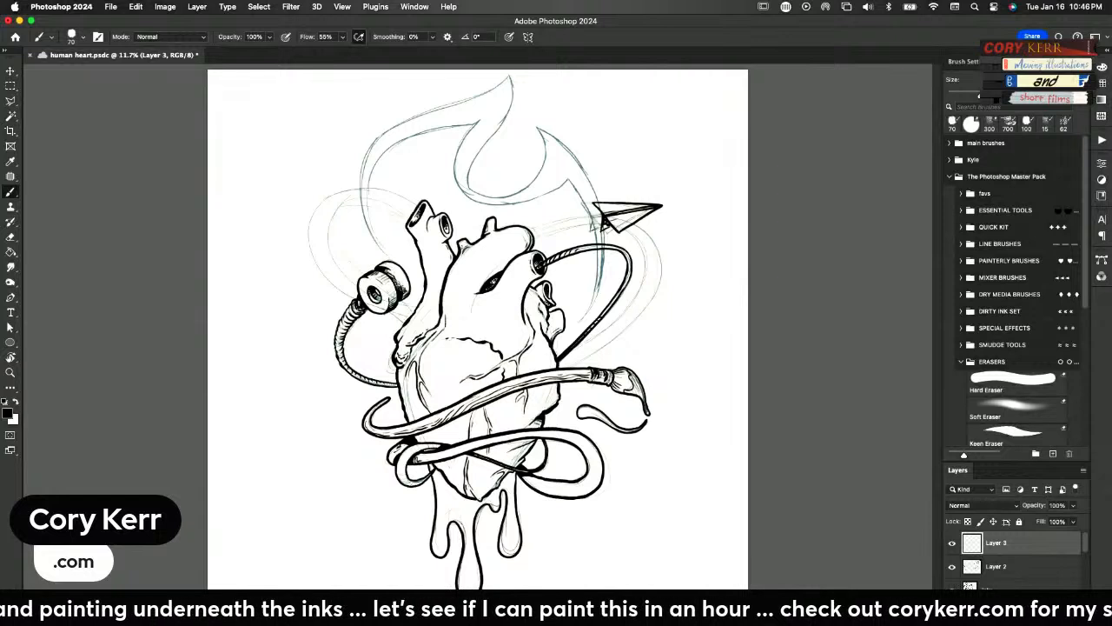
left_click(952, 567)
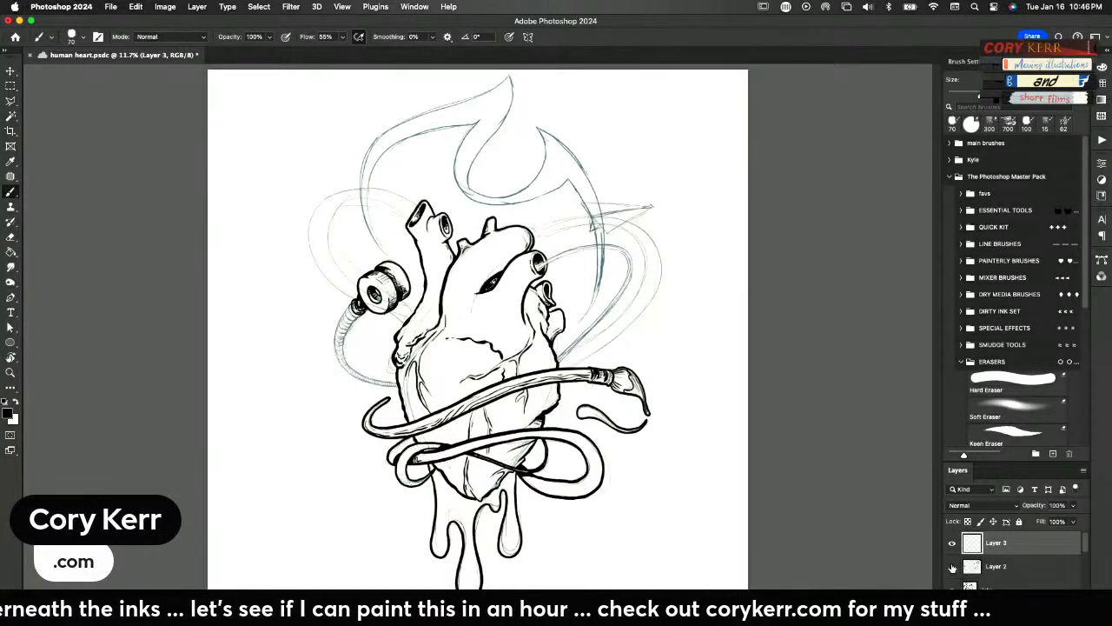
left_click(952, 567)
left_click(953, 587)
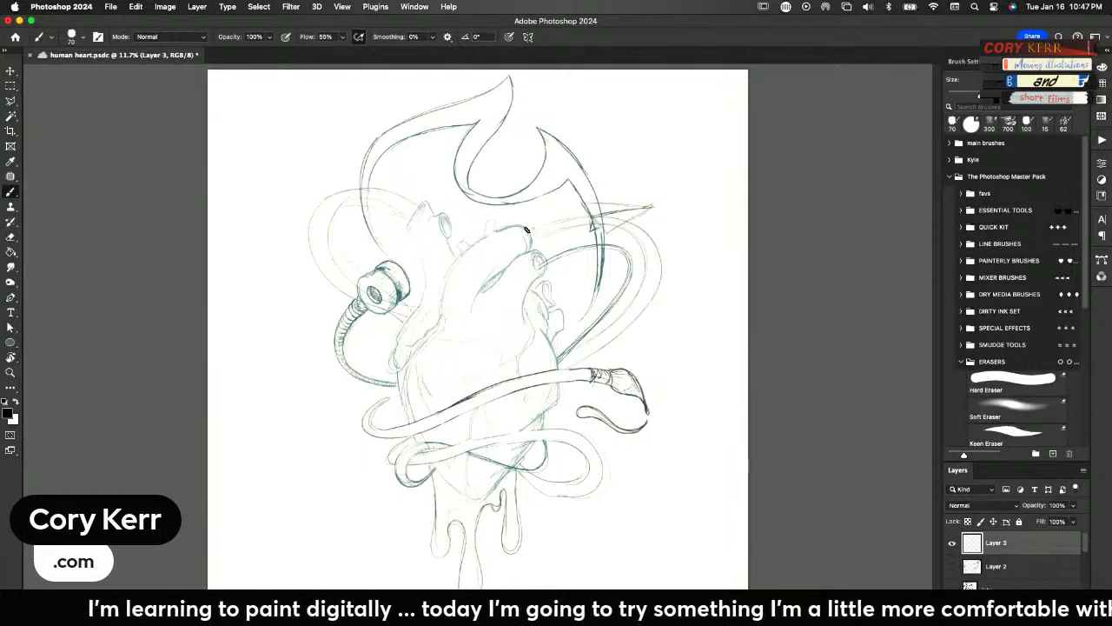
Ink the wavy liquid band looping from the heart's upper right vessel down behind the paintbrush, erasing its overlap with the paper airplane
mouse_move(525, 230)
left_mouse_down()
mouse_move(608, 215)
mouse_move(658, 239)
mouse_move(670, 258)
mouse_move(655, 295)
mouse_move(579, 367)
left_mouse_up()
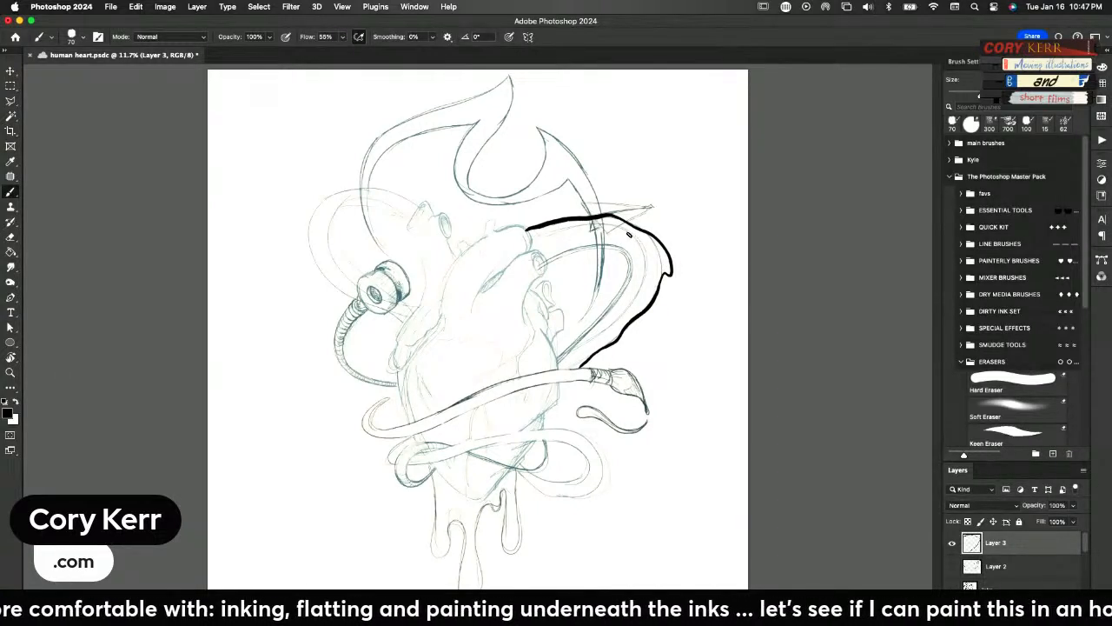
mouse_move(530, 233)
left_mouse_down()
mouse_move(622, 225)
mouse_move(650, 252)
mouse_move(648, 287)
mouse_move(584, 344)
mouse_move(553, 352)
mouse_move(579, 367)
mouse_move(574, 393)
mouse_move(558, 388)
left_mouse_up()
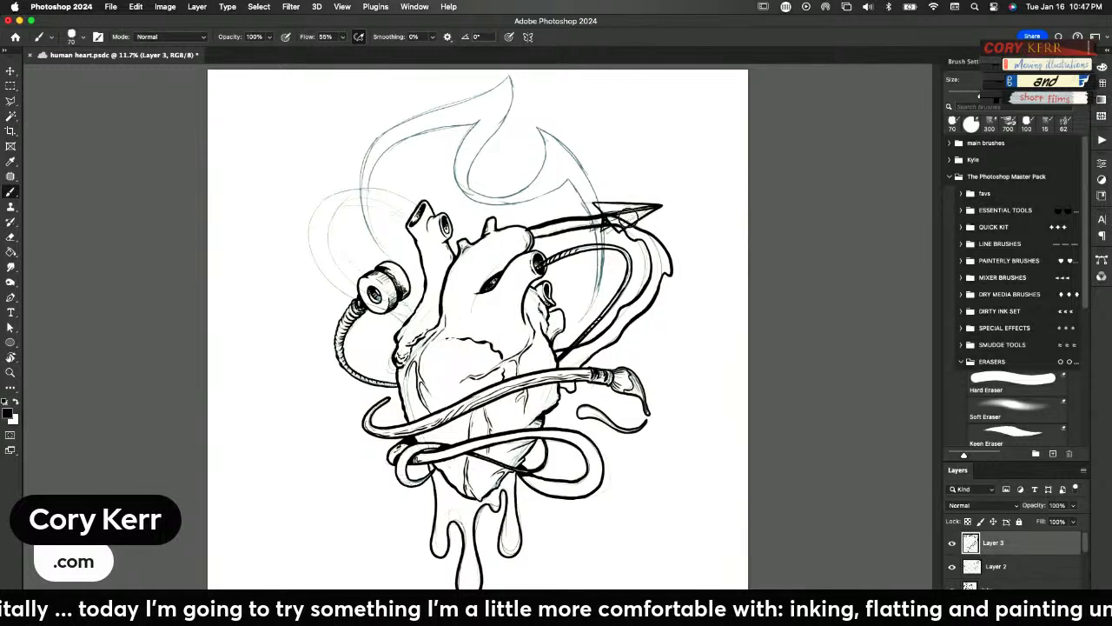
key("e")
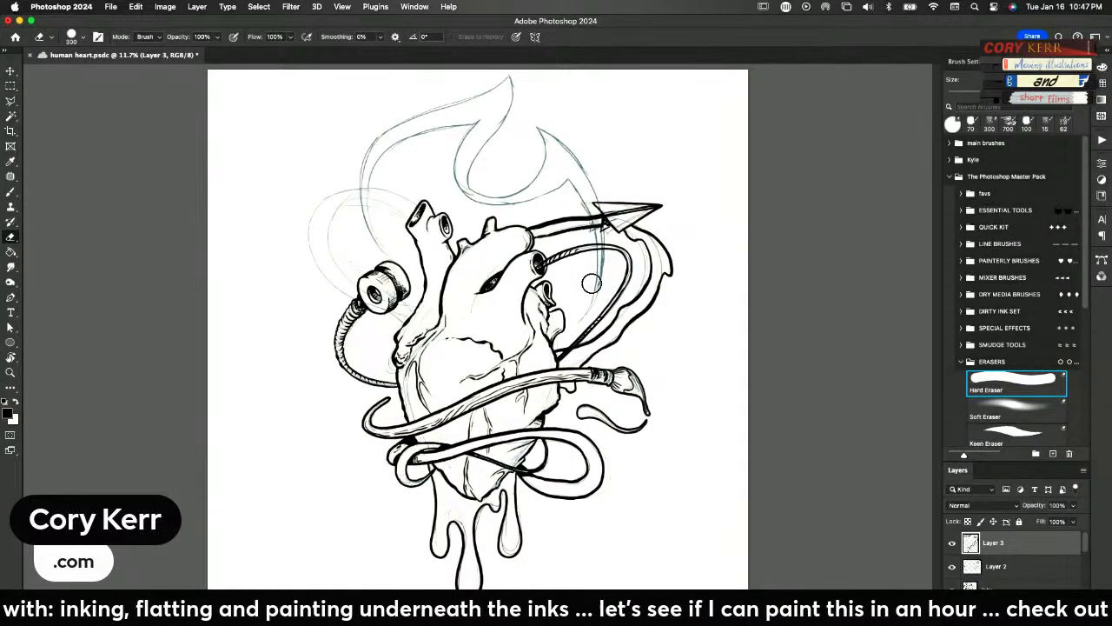
key("b")
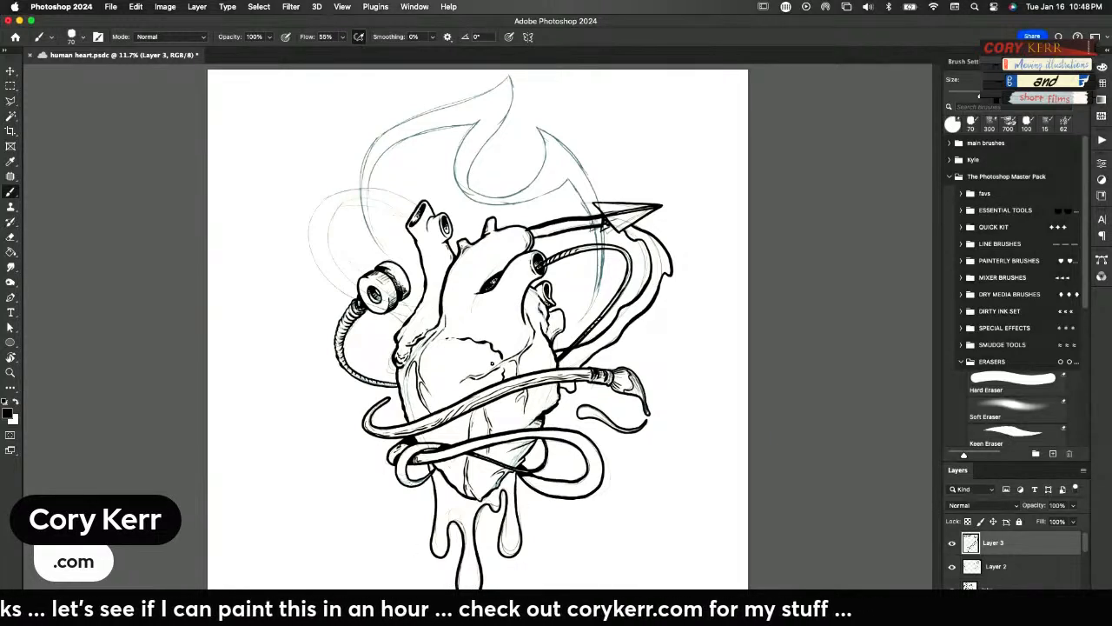
Add another new layer on top and hide Layer 3, Layer 2 and the inks layer to expose the sketch
key("super+shift+alt+n")
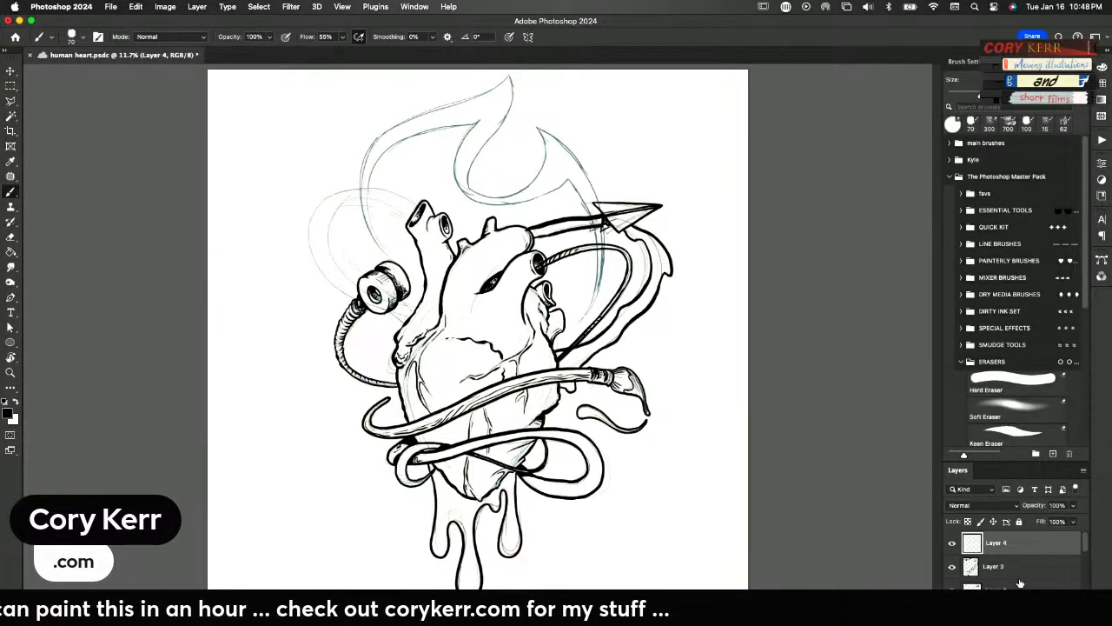
left_click(953, 567)
scroll(1083, 556, "down", 2)
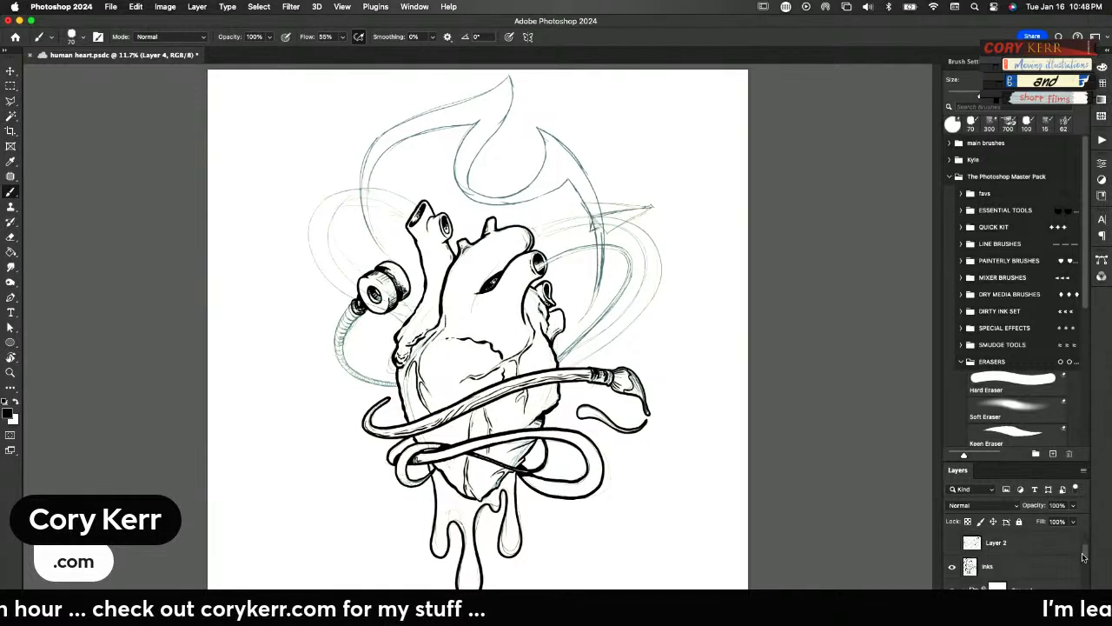
left_click(953, 567)
scroll(1083, 540, "up", 2)
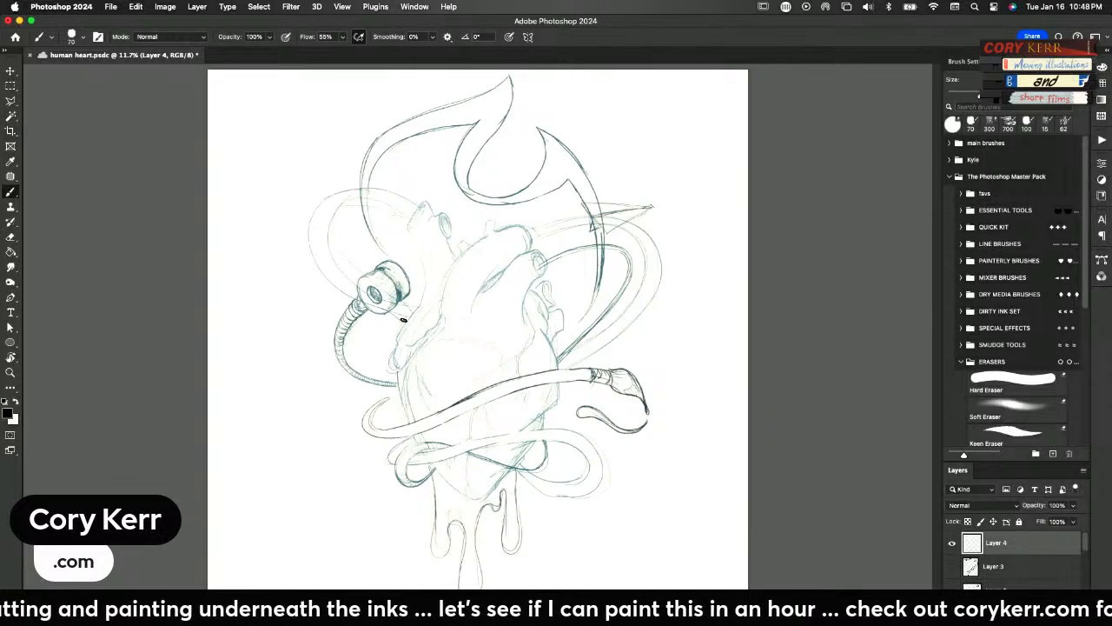
Ink the liquid splash arching from the spool to the heart's upper left vessel, with broken blobs and small droplets
left_click_drag(396, 309, 405, 316)
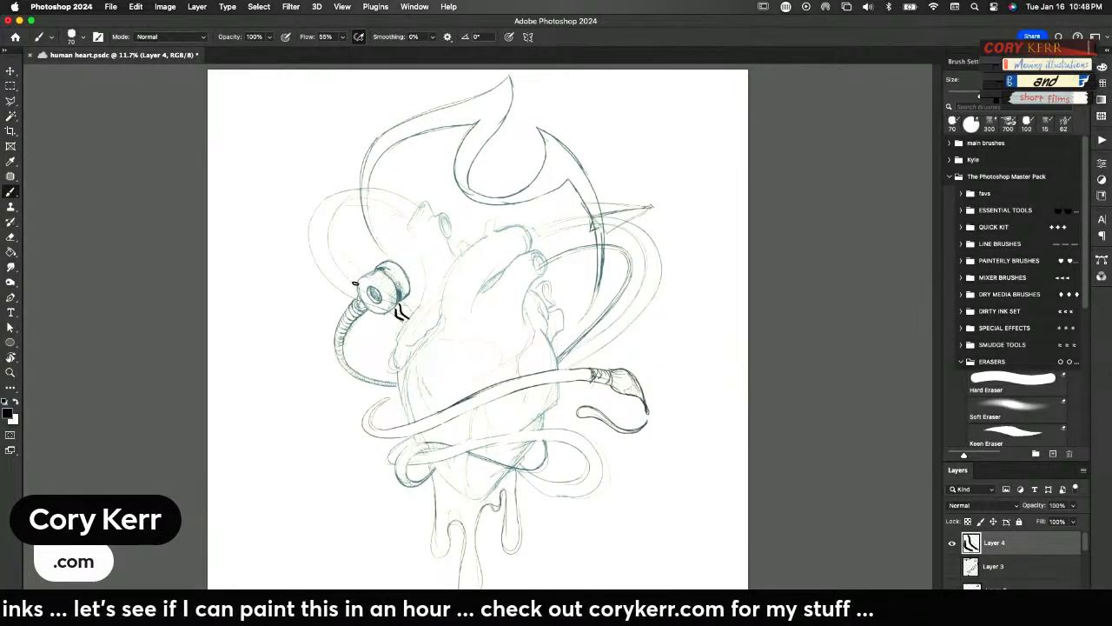
mouse_move(355, 284)
left_mouse_down()
mouse_move(306, 241)
mouse_move(318, 249)
mouse_move(324, 216)
mouse_move(330, 259)
mouse_move(358, 280)
left_mouse_up()
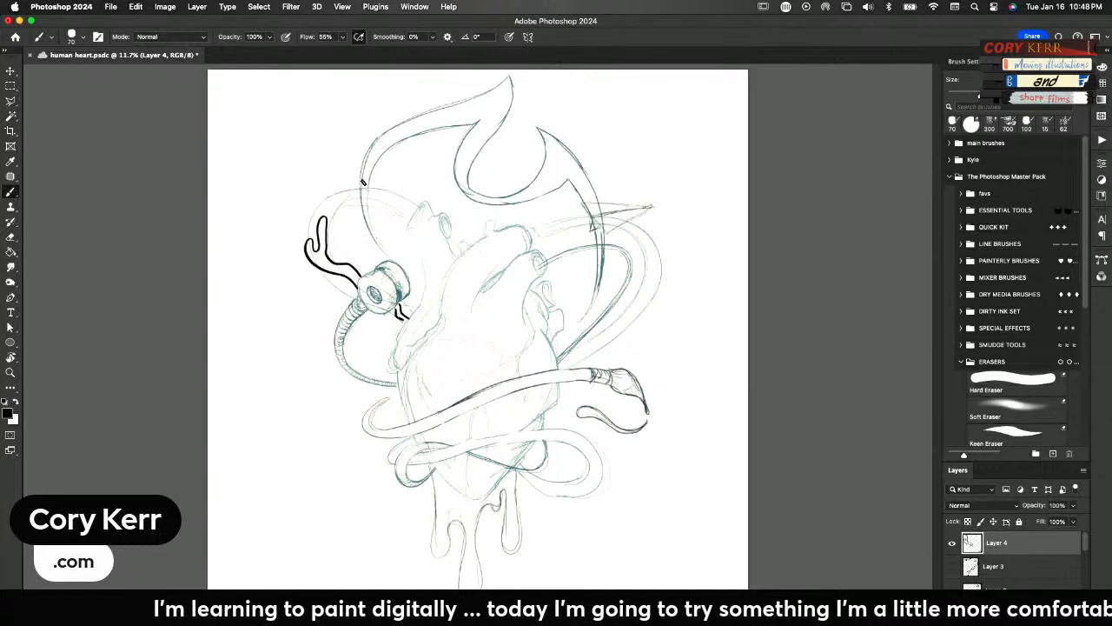
mouse_move(388, 192)
left_mouse_down()
mouse_move(324, 180)
mouse_move(336, 193)
mouse_move(313, 218)
mouse_move(331, 202)
mouse_move(379, 206)
mouse_move(388, 193)
left_mouse_up()
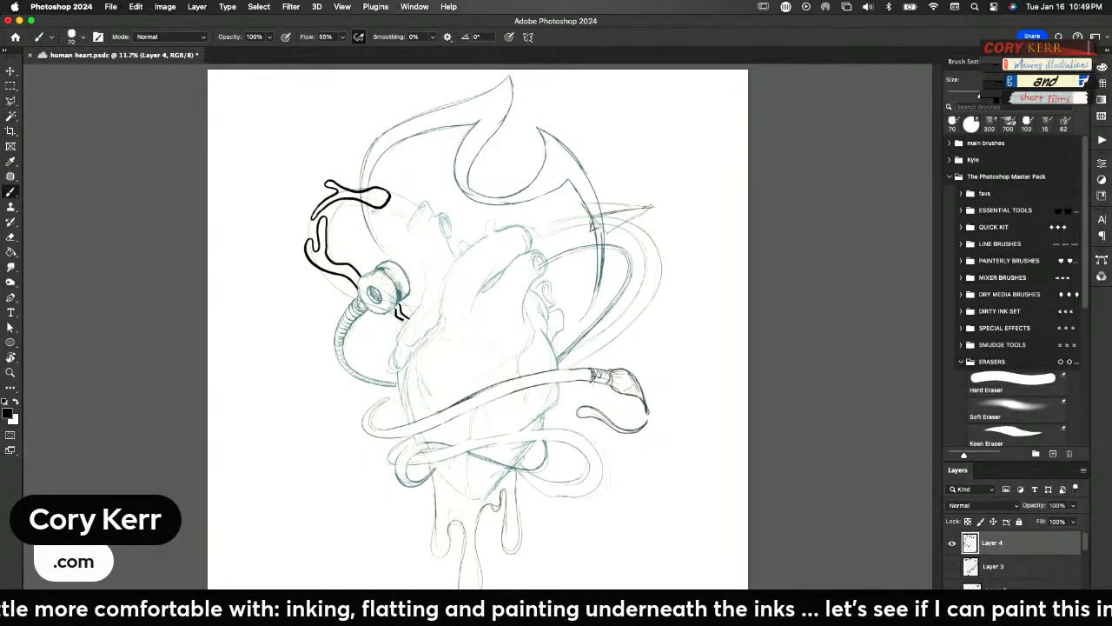
mouse_move(400, 206)
left_mouse_down()
mouse_move(417, 220)
mouse_move(423, 208)
mouse_move(397, 206)
left_mouse_up()
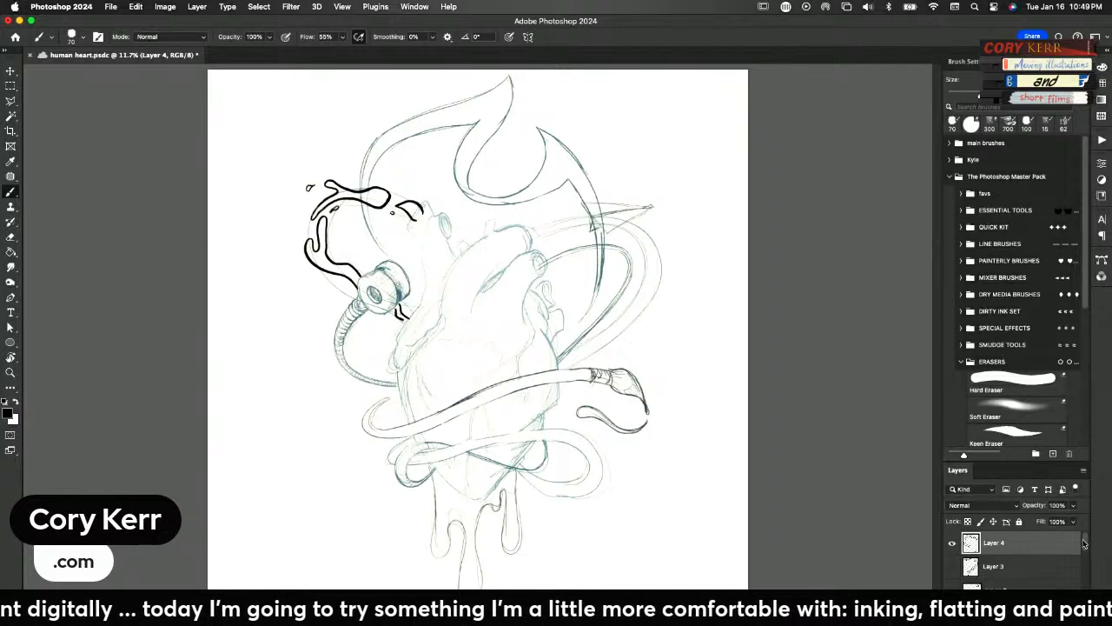
Collapse Group 1 in the enlarged layer list and show Layer 3, Layer 2 and the inks layer again
left_click(1035, 453)
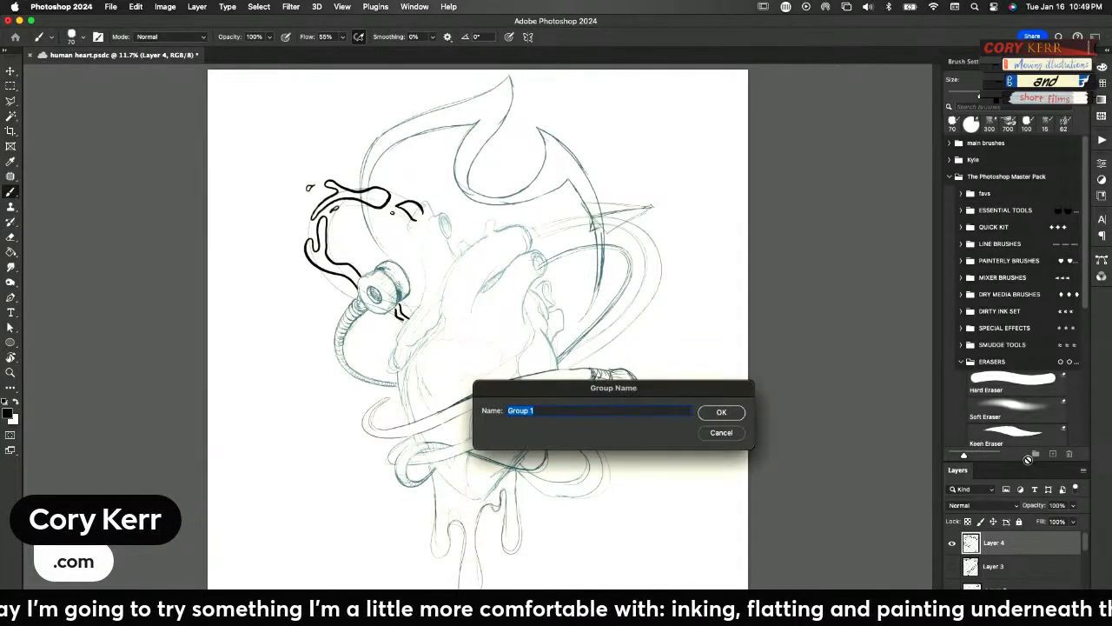
left_click(728, 435)
left_click_drag(1008, 460, 1005, 357)
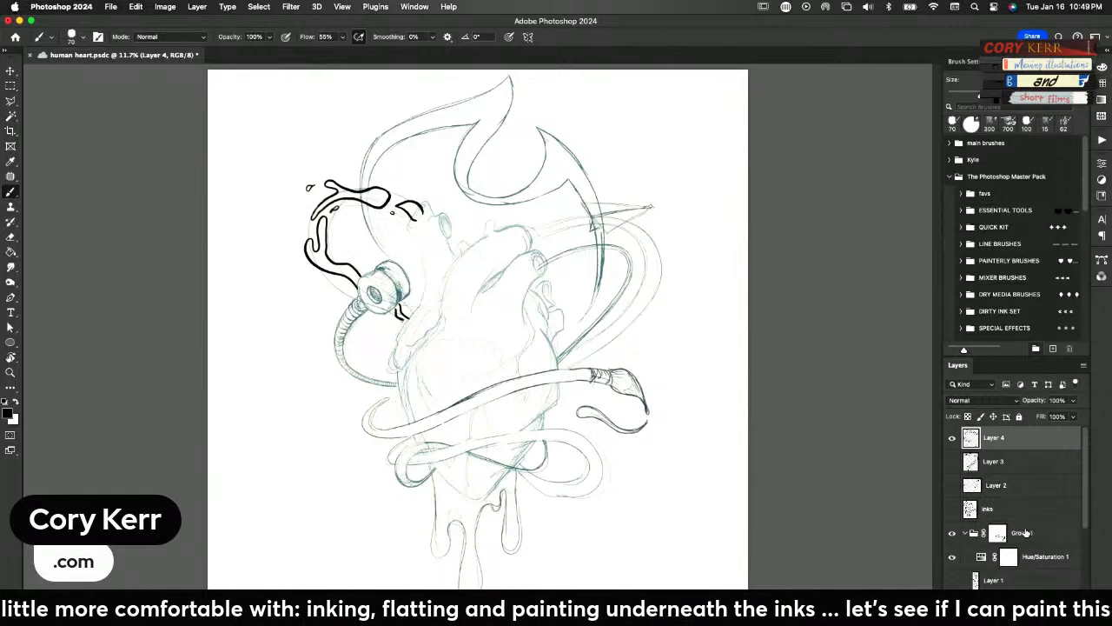
left_click(964, 533)
left_click_drag(952, 461, 952, 510)
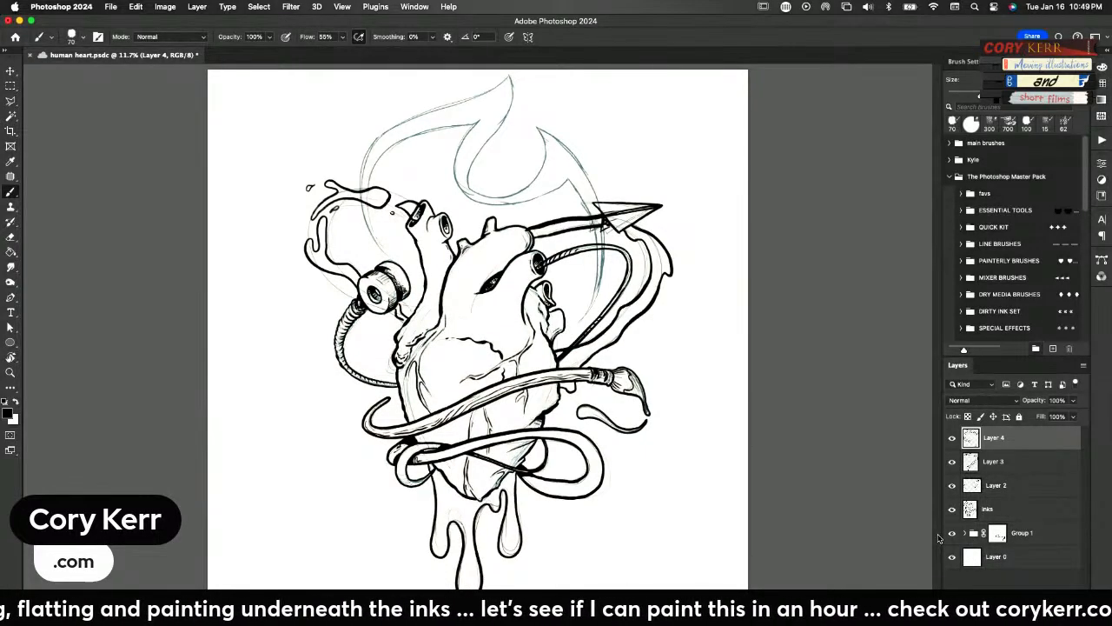
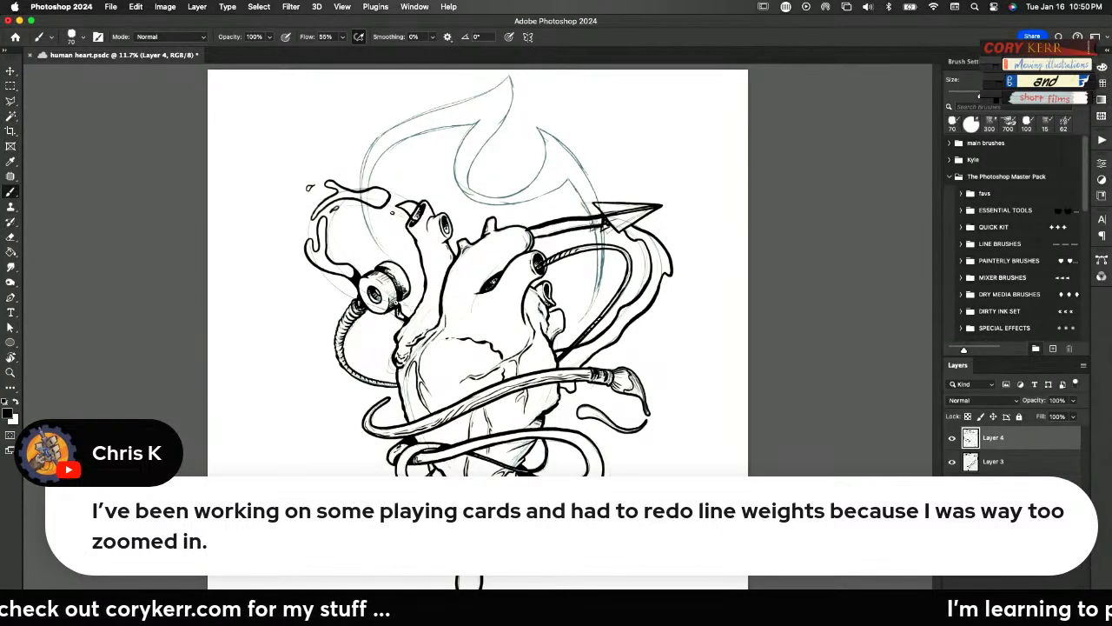
On the inks layer, erase the linework where the splash emerges from the heart's upper left vessel opening and touch up its rim
left_click(952, 463)
left_click(952, 464)
left_click(952, 461)
left_click(952, 462)
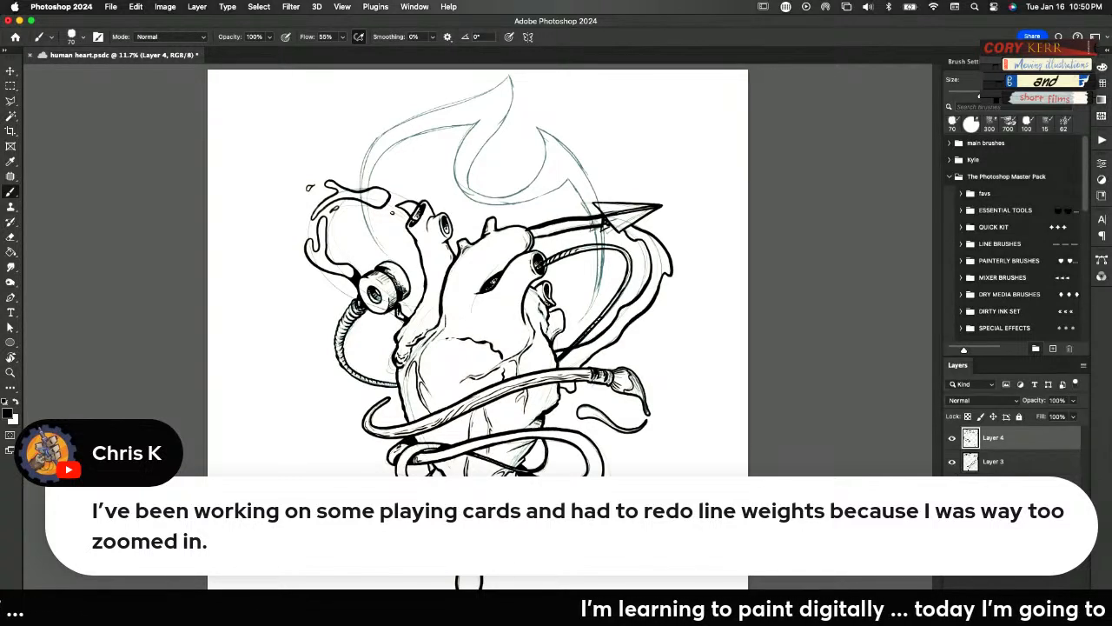
left_click(952, 461)
left_click(952, 461)
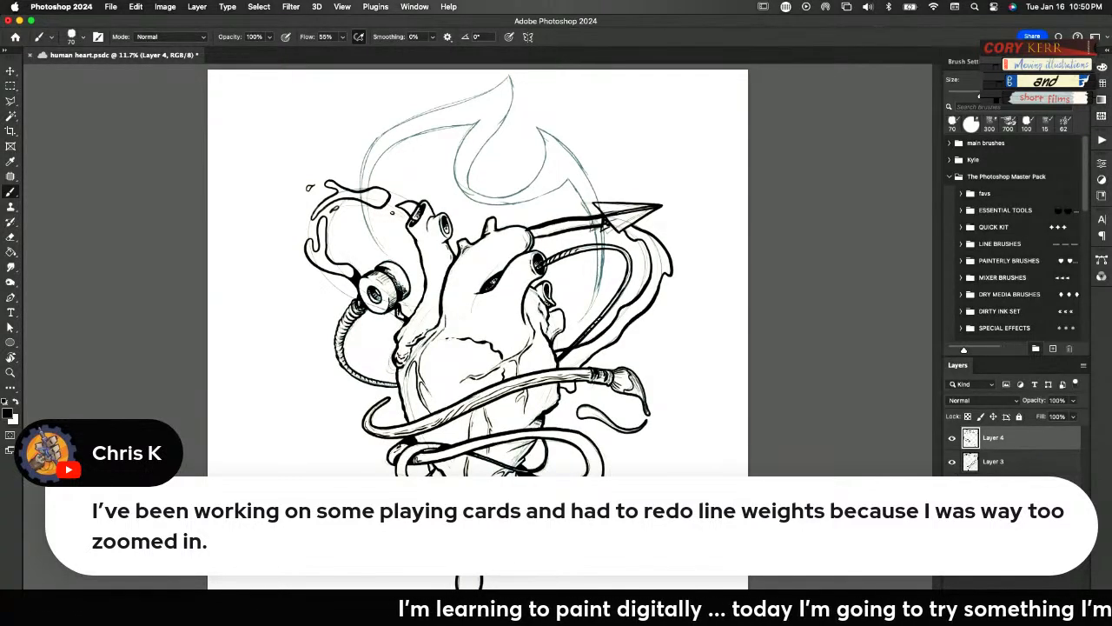
left_click(993, 486)
key("e")
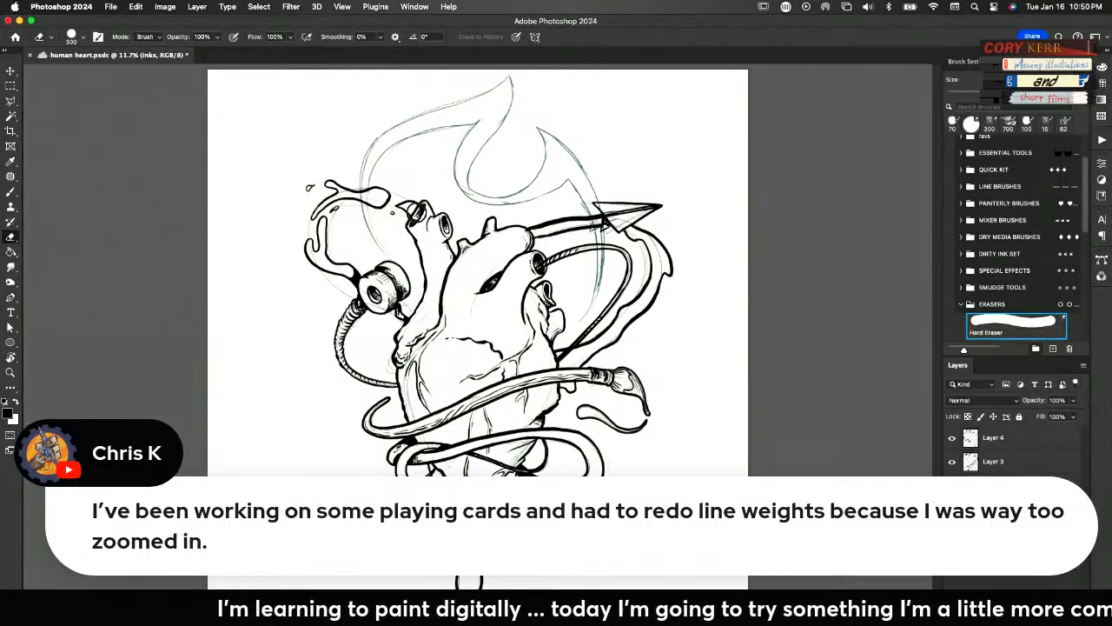
key("bracketleft")
key("bracketleft")
key("bracketleft")
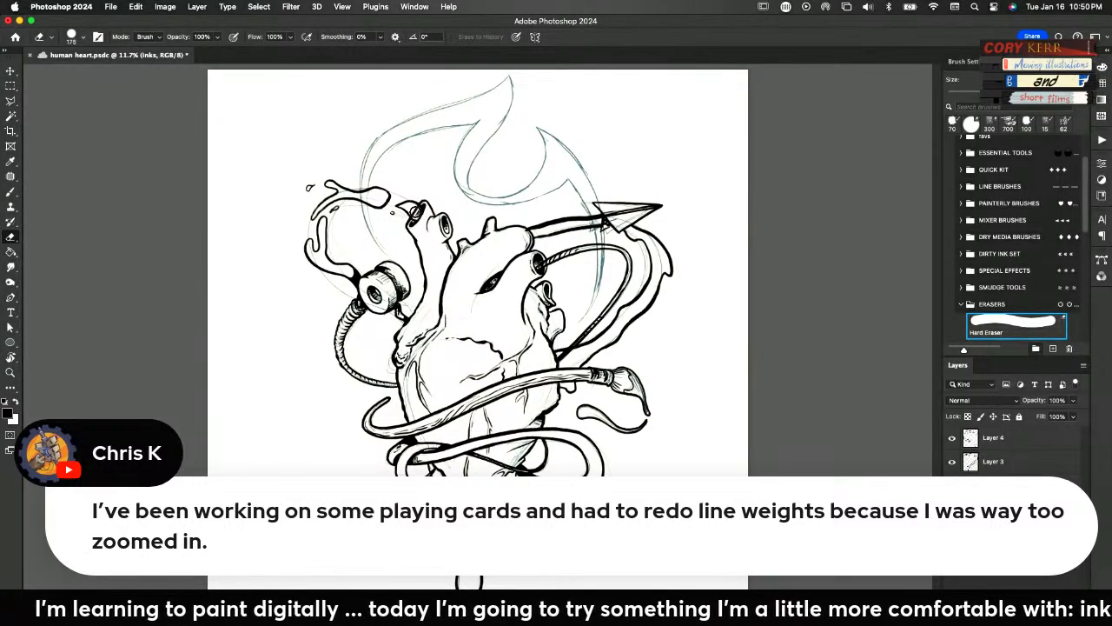
left_click_drag(414, 210, 419, 209)
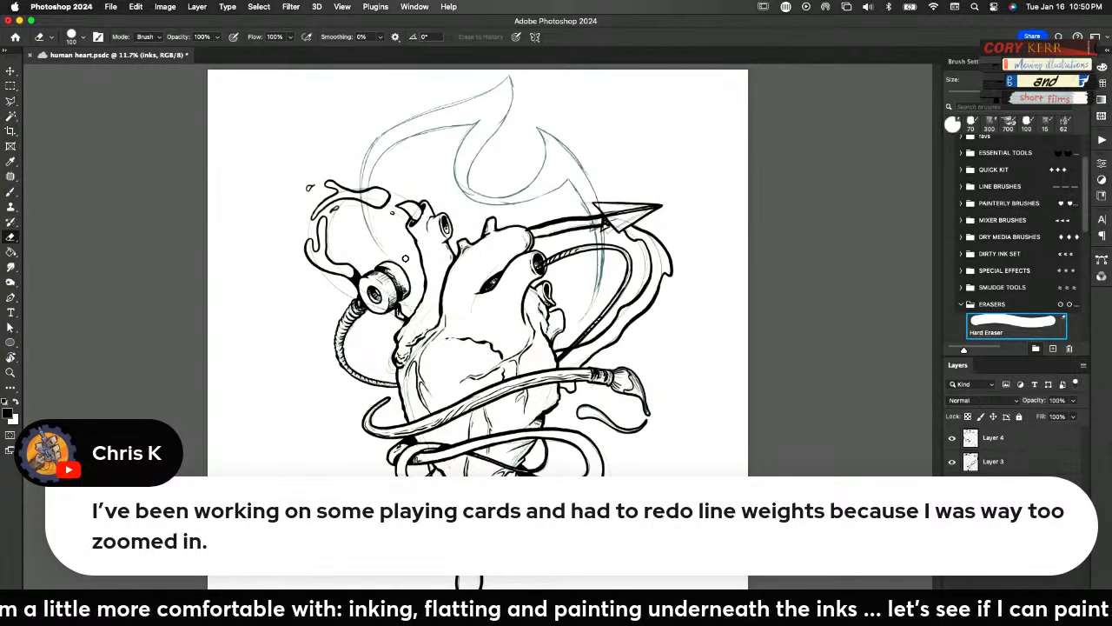
key("b")
left_click_drag(424, 206, 411, 225)
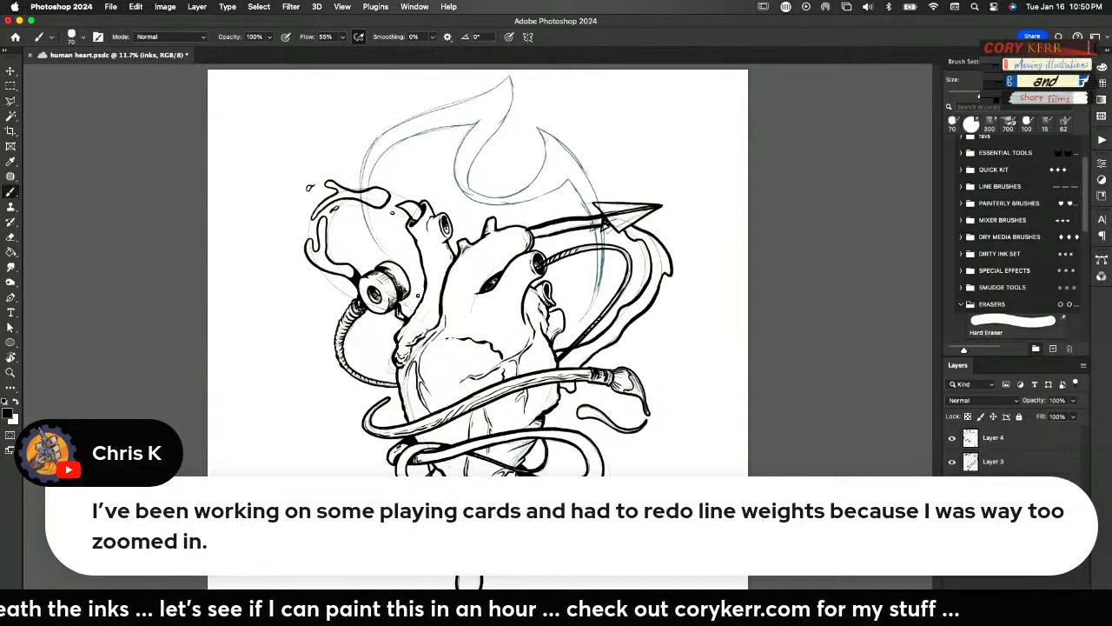
Add a new layer above Layer 4 and ink the flame's long left tail, peaks and inner curl above the heart
left_click(987, 443)
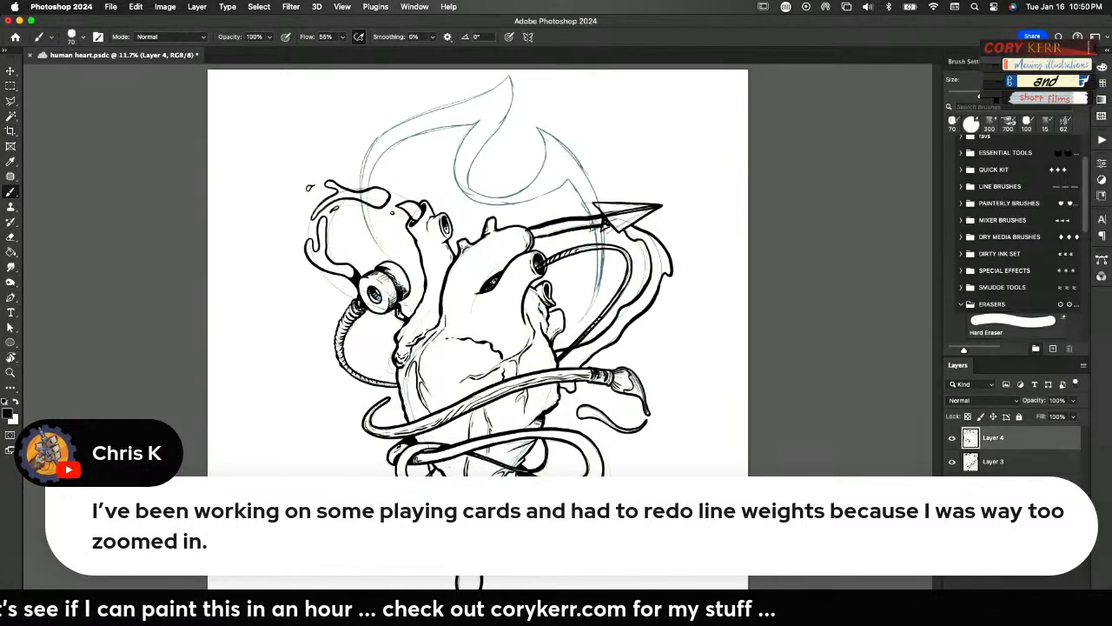
left_click(1053, 617)
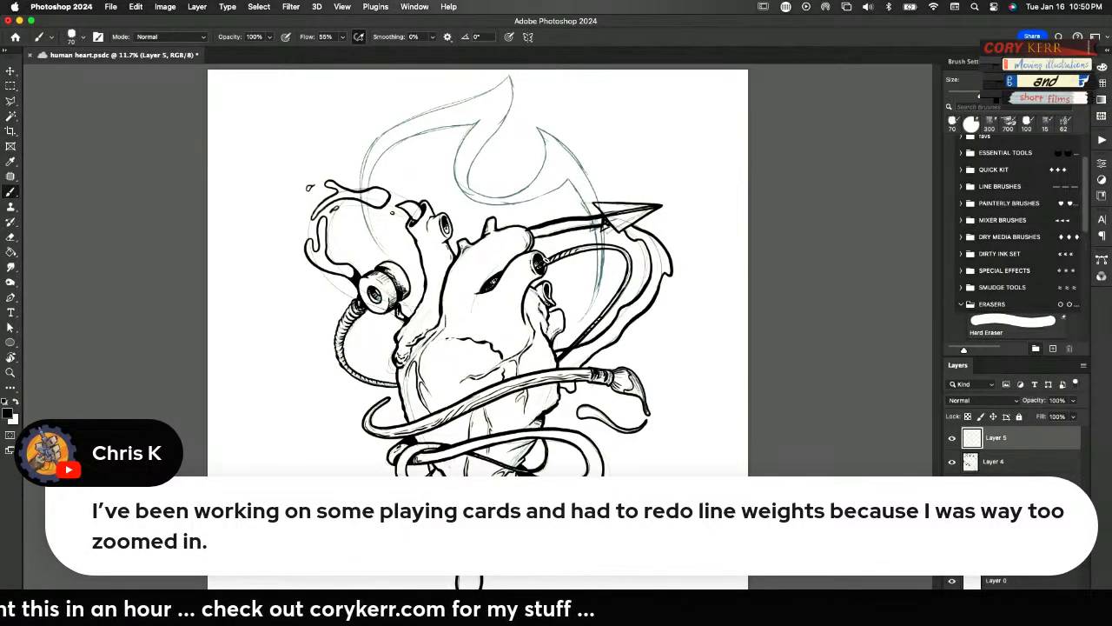
key("super+space")
mouse_move(542, 257)
left_mouse_down()
mouse_move(608, 276)
mouse_move(649, 492)
left_mouse_up()
key("space")
mouse_move(524, 150)
left_mouse_down()
mouse_move(438, 200)
mouse_move(279, 265)
mouse_move(260, 390)
mouse_move(302, 469)
left_mouse_up()
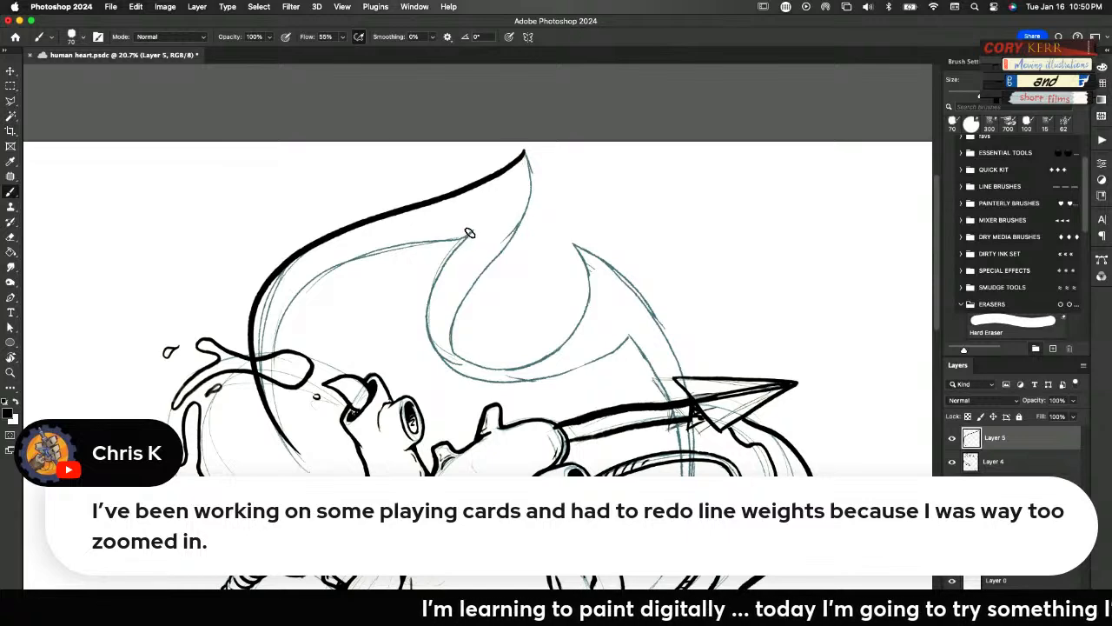
mouse_move(467, 235)
left_mouse_down()
mouse_move(368, 254)
mouse_move(291, 291)
mouse_move(265, 368)
mouse_move(310, 464)
left_mouse_up()
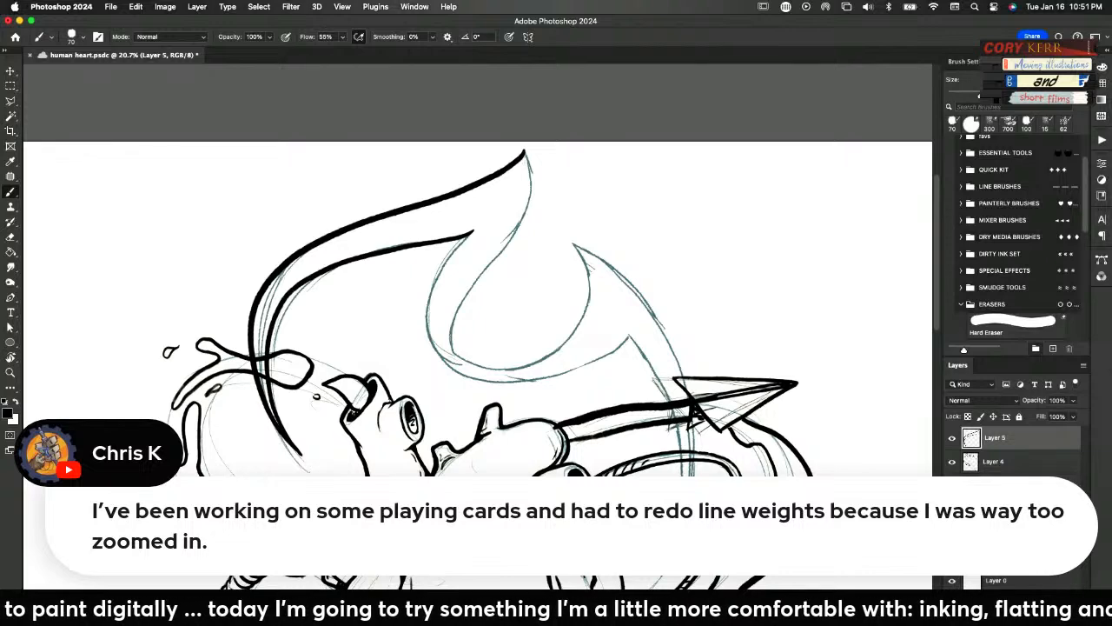
mouse_move(629, 336)
left_mouse_down()
mouse_move(545, 377)
mouse_move(478, 382)
mouse_move(444, 364)
mouse_move(424, 305)
mouse_move(469, 233)
left_mouse_up()
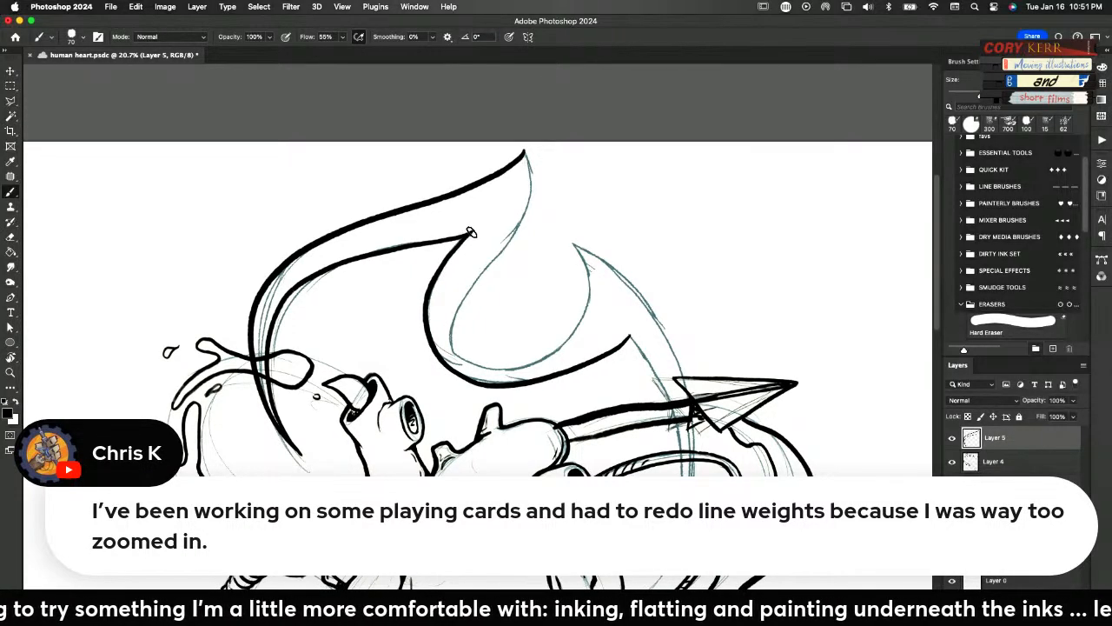
mouse_move(570, 243)
left_mouse_down()
mouse_move(577, 322)
mouse_move(536, 358)
mouse_move(498, 364)
mouse_move(456, 347)
mouse_move(453, 320)
mouse_move(527, 201)
mouse_move(524, 151)
left_mouse_up()
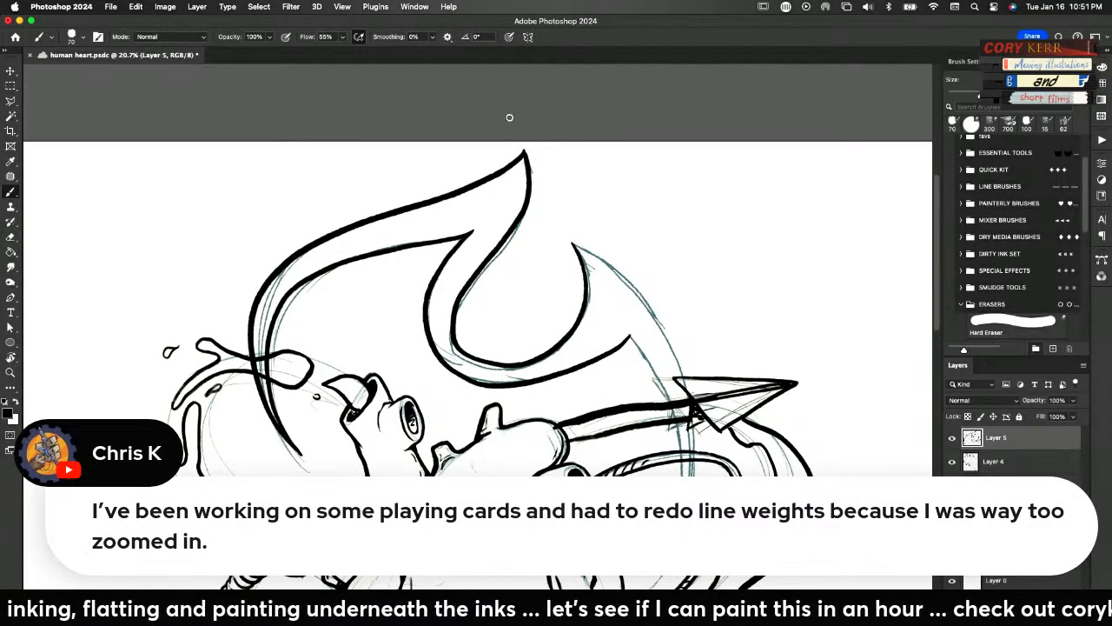
Rotate the canvas to ink both edges of the flame's right tail sweeping down past the paper airplane, and reset the rotation
key("r")
mouse_move(753, 464)
left_mouse_down()
mouse_move(679, 309)
mouse_move(537, 222)
mouse_move(466, 387)
left_mouse_up()
key("b")
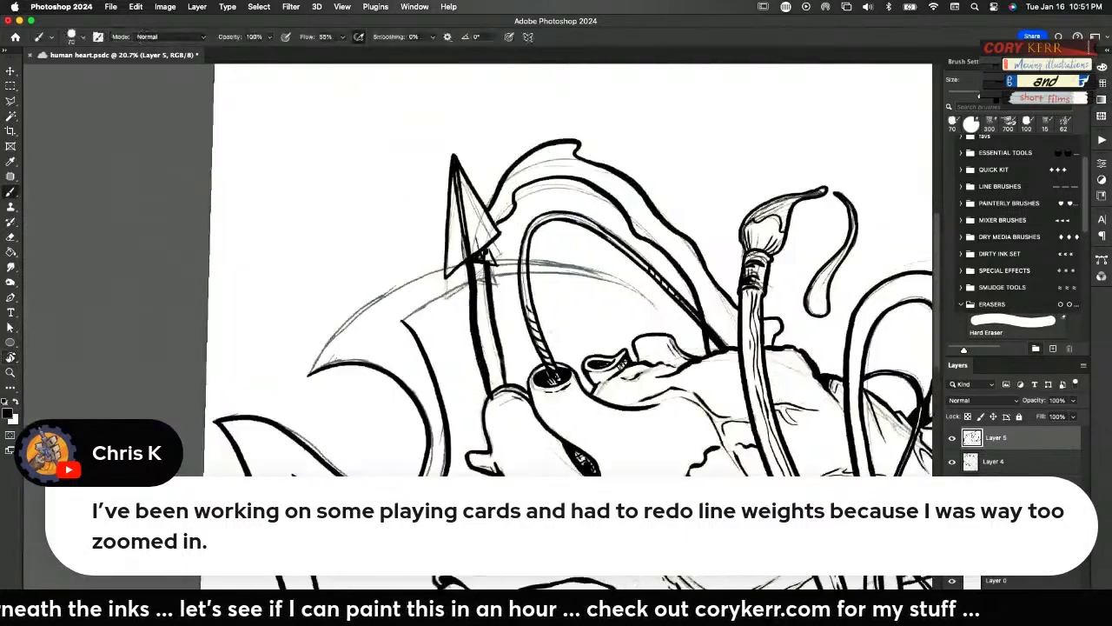
mouse_move(308, 374)
left_mouse_down()
mouse_move(353, 313)
mouse_move(423, 270)
mouse_move(492, 255)
mouse_move(650, 292)
left_mouse_up()
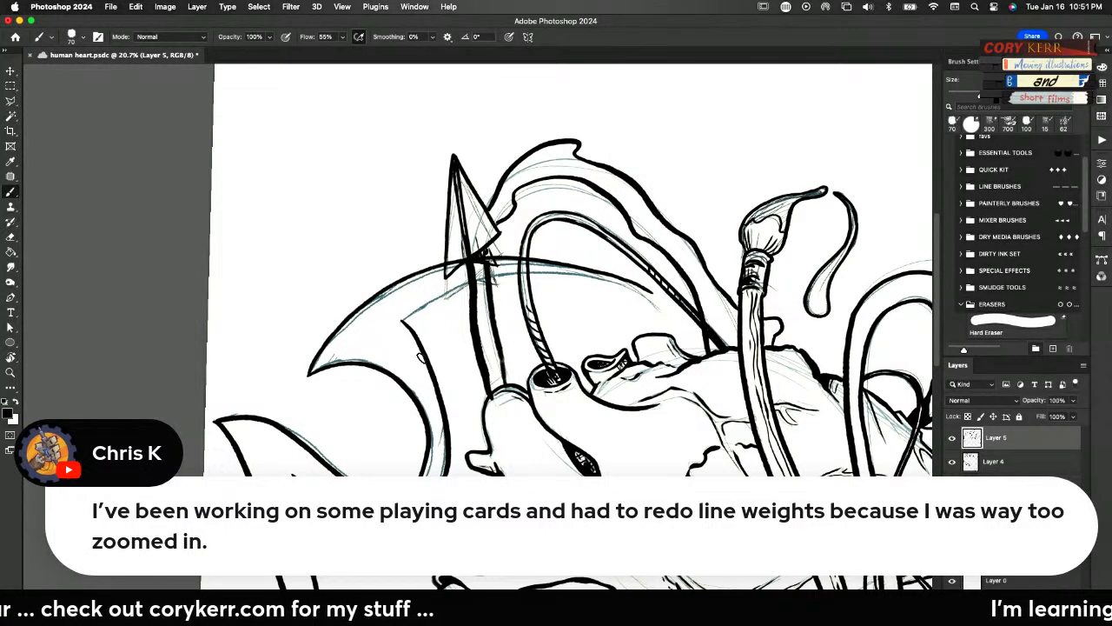
mouse_move(400, 320)
left_mouse_down()
mouse_move(460, 285)
mouse_move(543, 271)
mouse_move(653, 293)
left_mouse_up()
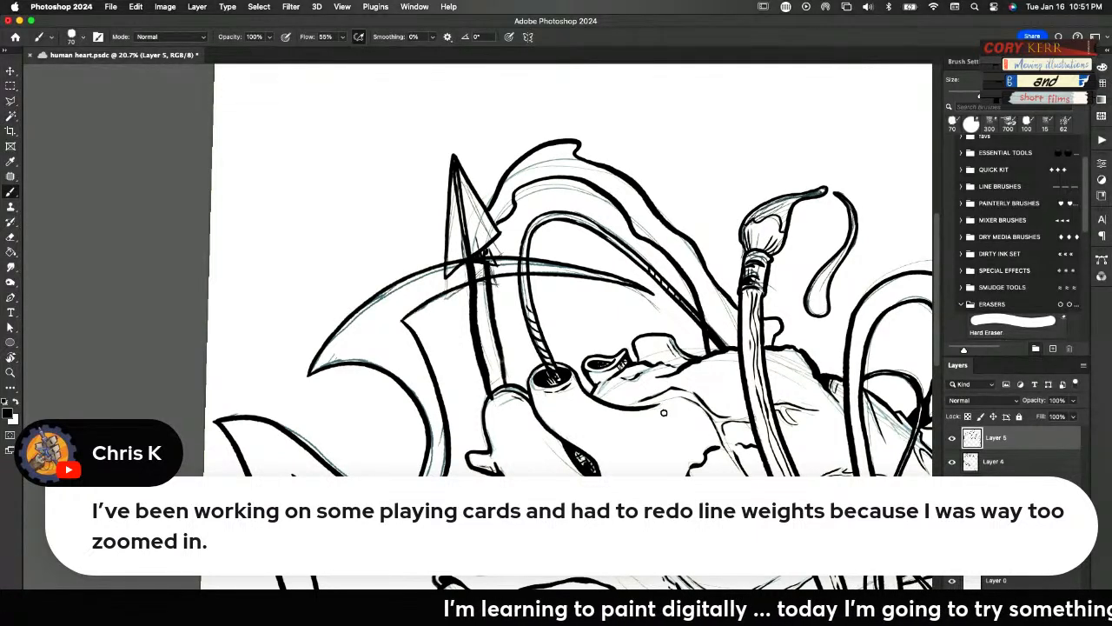
key("r")
left_click(179, 37)
key("b")
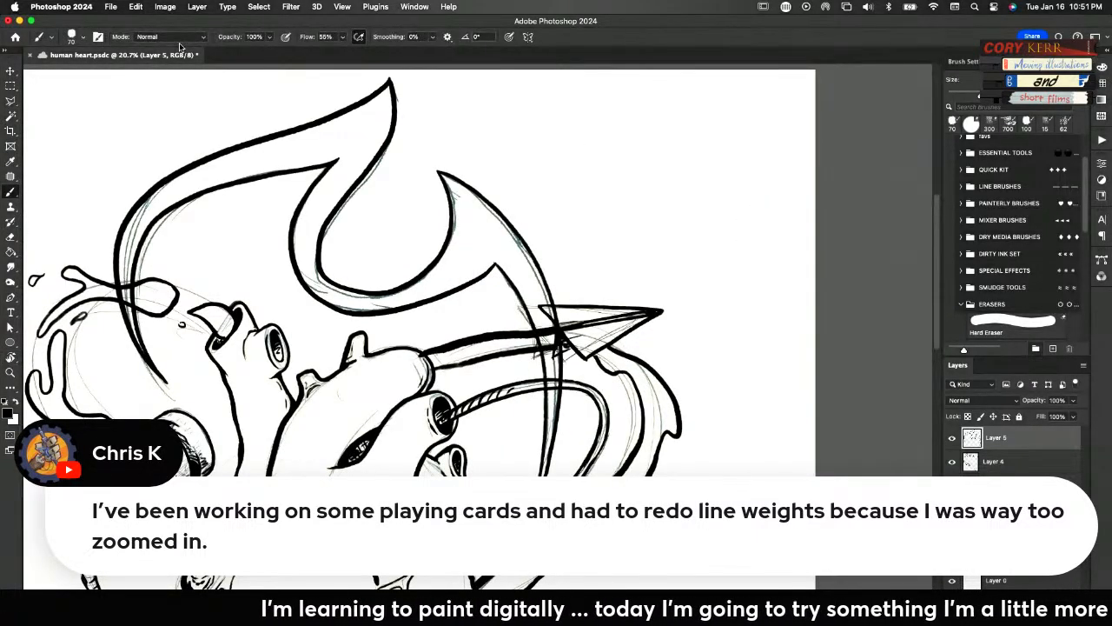
Erase the flame's lines where they cross the paper airplane on Layer 5
mouse_move(417, 260)
left_mouse_down()
mouse_move(540, 260)
mouse_move(535, 276)
left_mouse_up()
key("e")
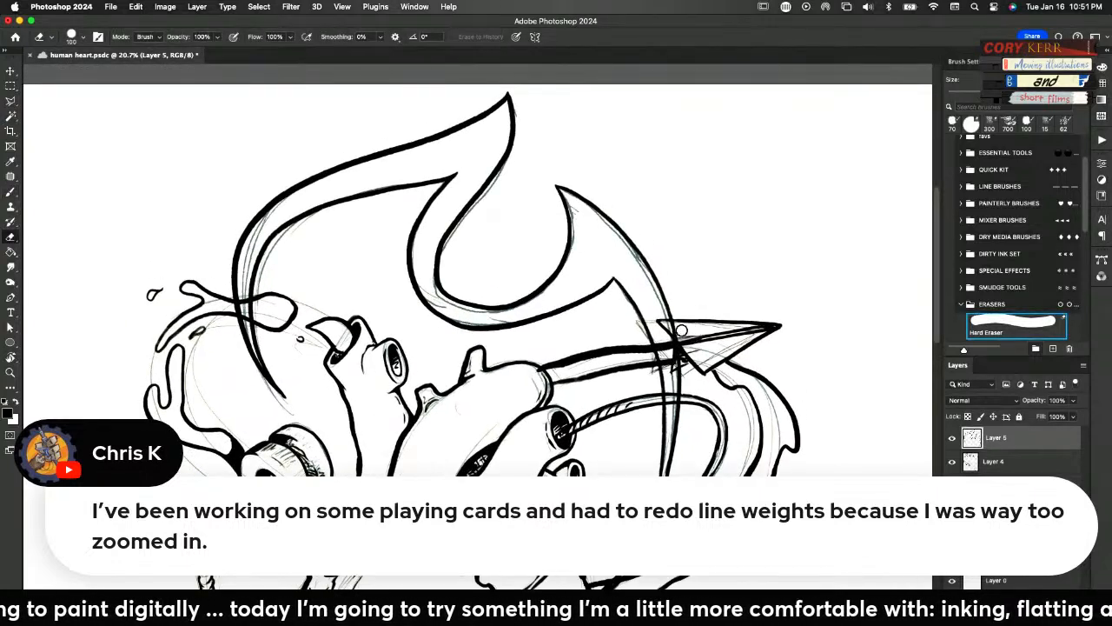
mouse_move(678, 330)
left_mouse_down()
mouse_move(699, 352)
mouse_move(674, 351)
mouse_move(684, 353)
mouse_move(725, 331)
mouse_move(661, 374)
mouse_move(682, 352)
left_mouse_up()
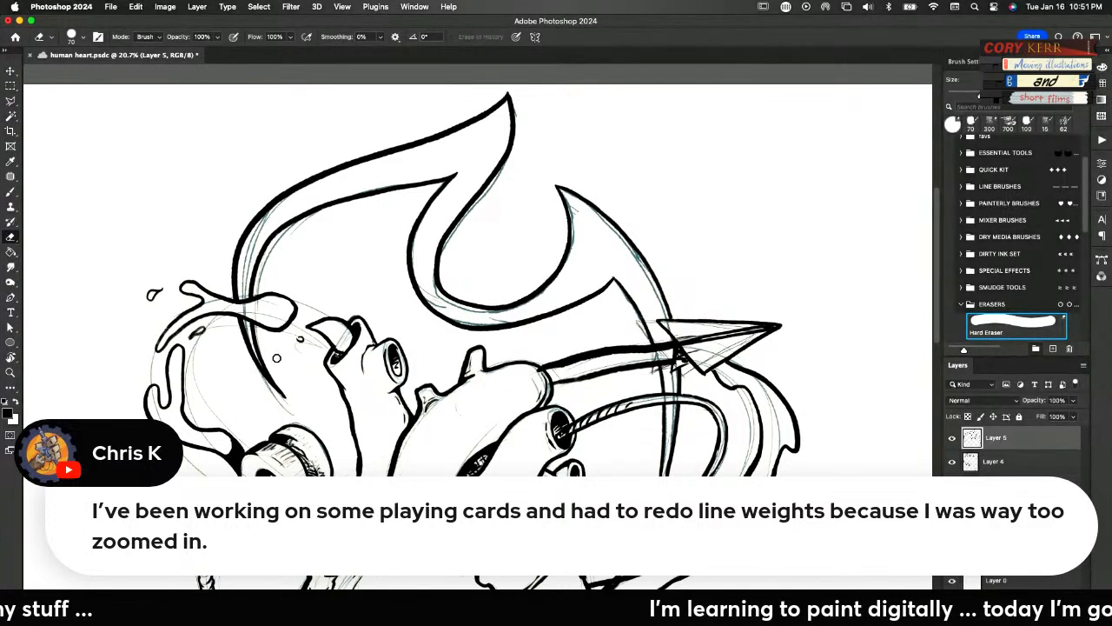
Hide the Group 1 sketch and fade the liquid band on Layer 3 to 36% opacity
key("super+0")
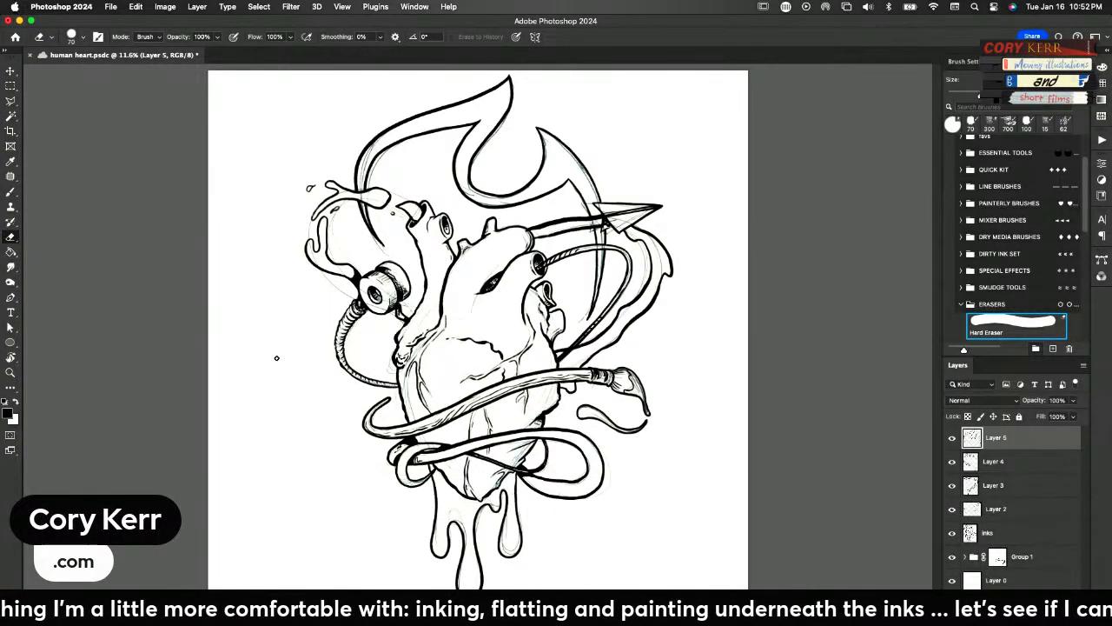
left_click(953, 557)
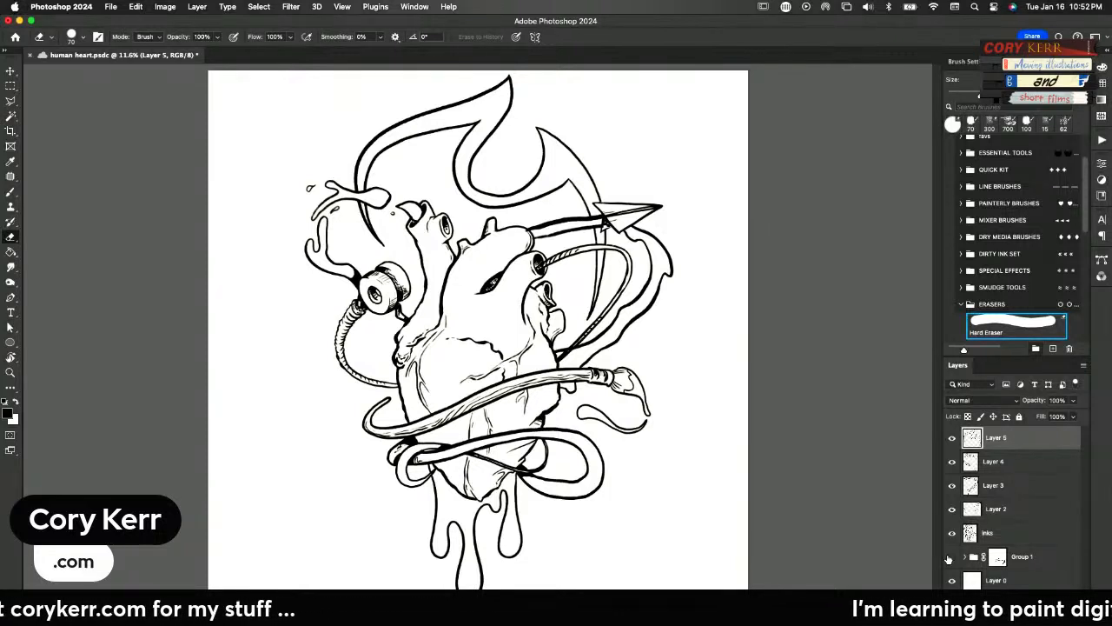
key("v")
right_click(557, 224)
left_click(574, 227)
left_click(952, 486)
left_click(952, 486)
left_click(952, 486)
left_click(951, 488)
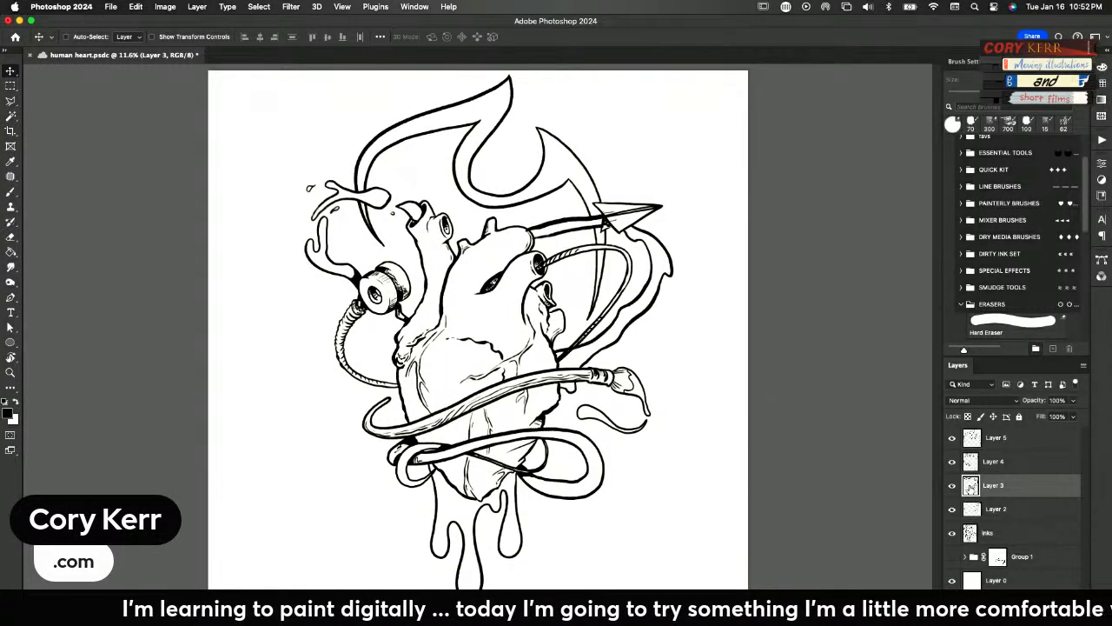
left_click_drag(1033, 402, 996, 403)
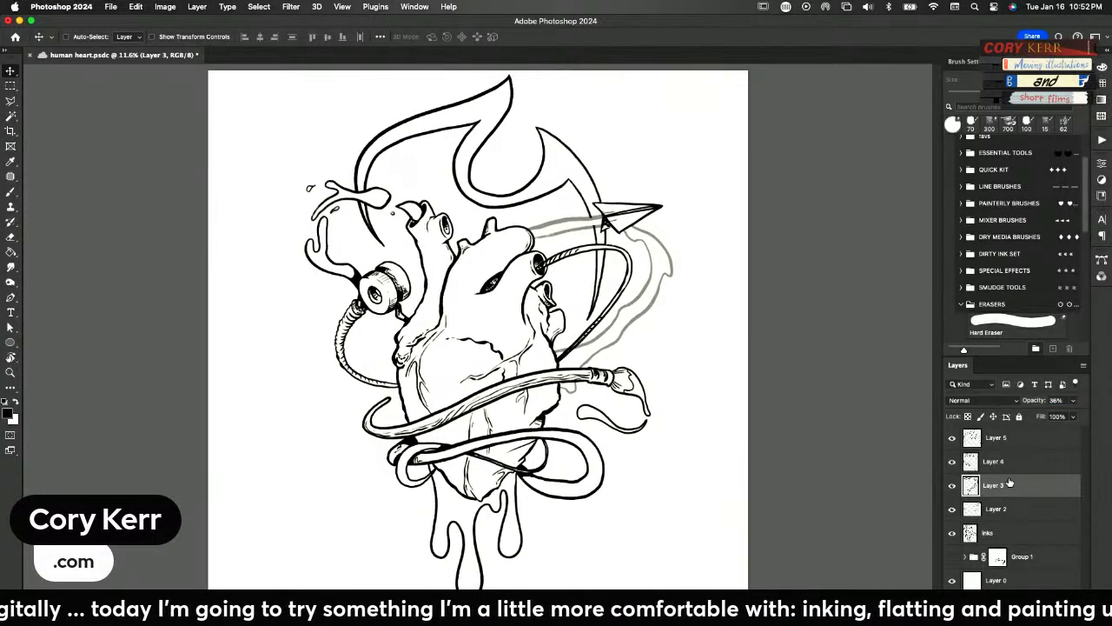
On a new layer above Layer 3, re-ink the liquid band trailing around the paper airplane with wavier edges, and delete the faded Layer 3
key("super+alt+shift+n")
key("b")
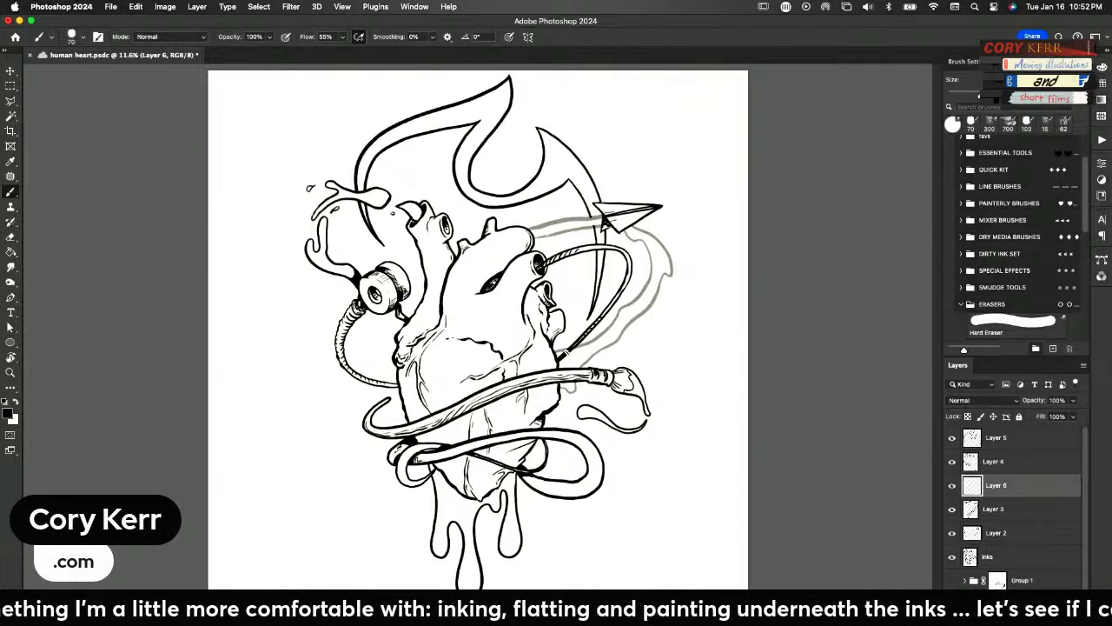
mouse_move(559, 358)
left_mouse_down()
mouse_move(636, 300)
mouse_move(650, 264)
mouse_move(640, 240)
left_mouse_up()
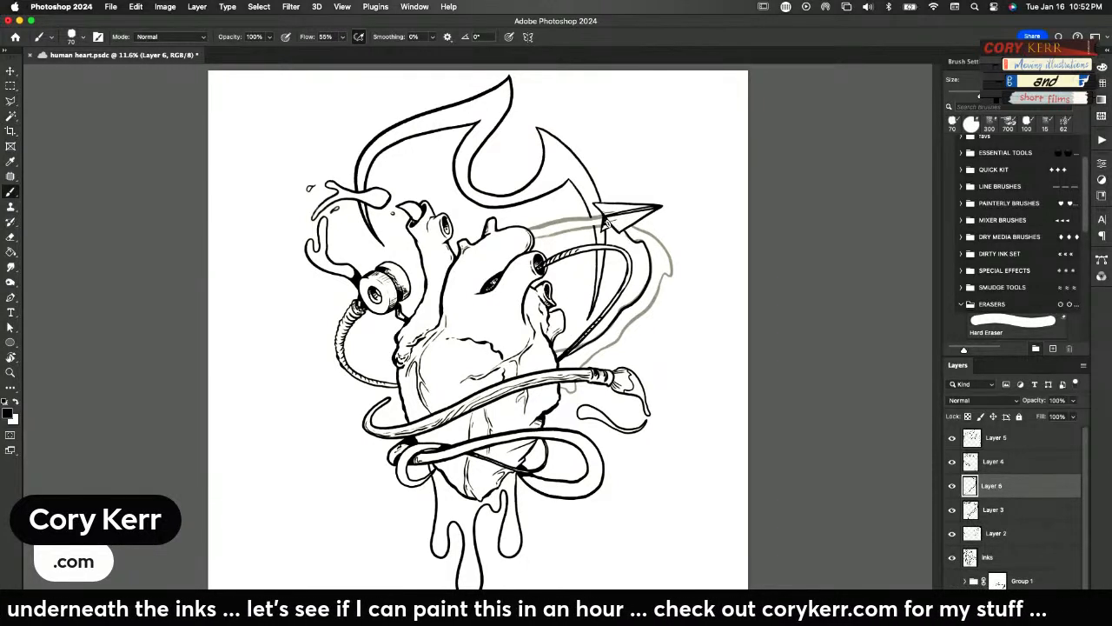
left_click_drag(593, 226, 537, 231)
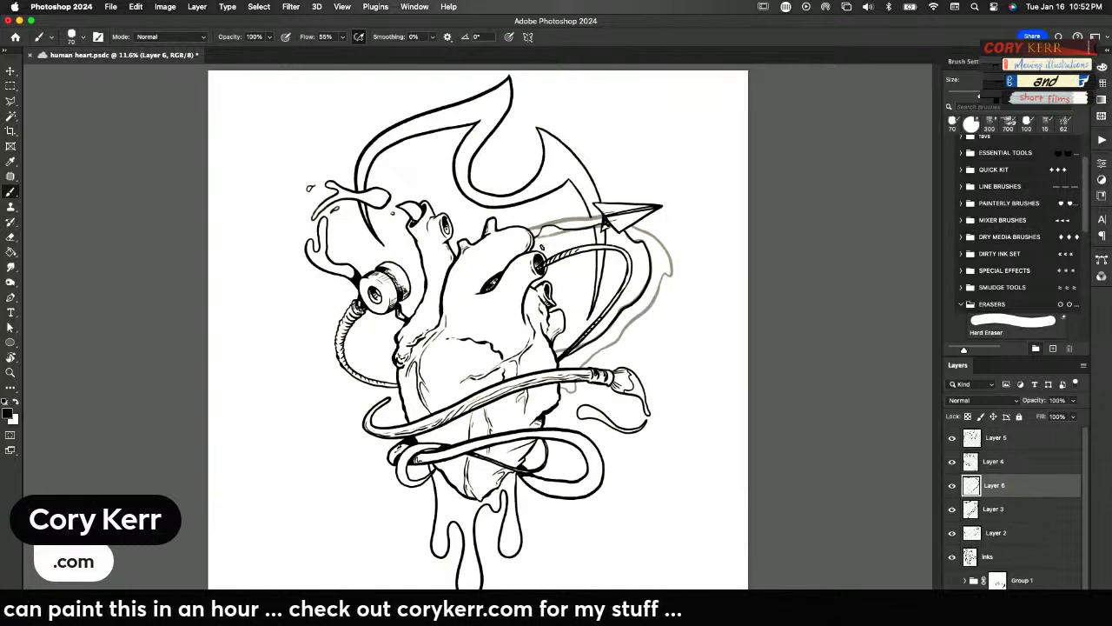
left_click_drag(589, 227, 549, 226)
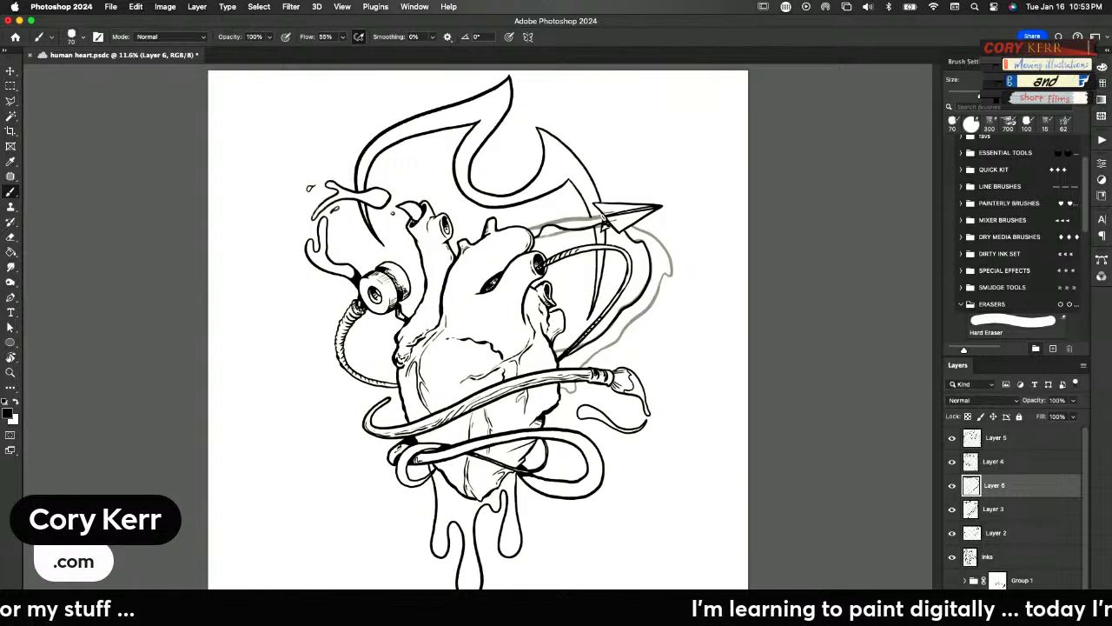
mouse_move(598, 219)
left_mouse_down()
mouse_move(539, 217)
mouse_move(531, 228)
left_mouse_up()
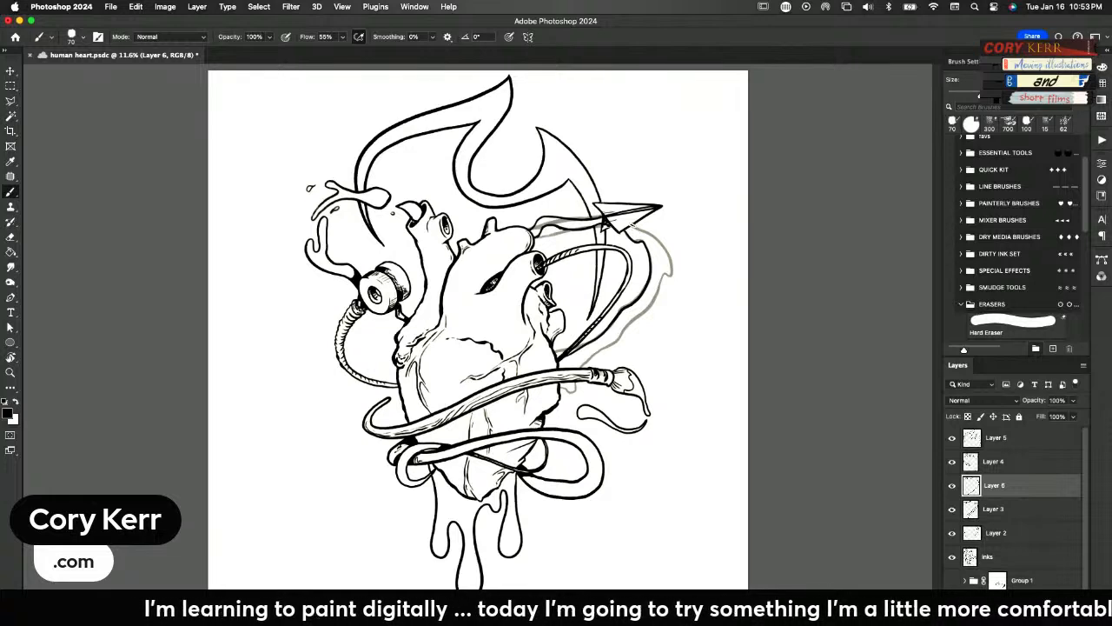
mouse_move(629, 224)
left_mouse_down()
mouse_move(669, 254)
mouse_move(674, 274)
mouse_move(577, 368)
left_mouse_up()
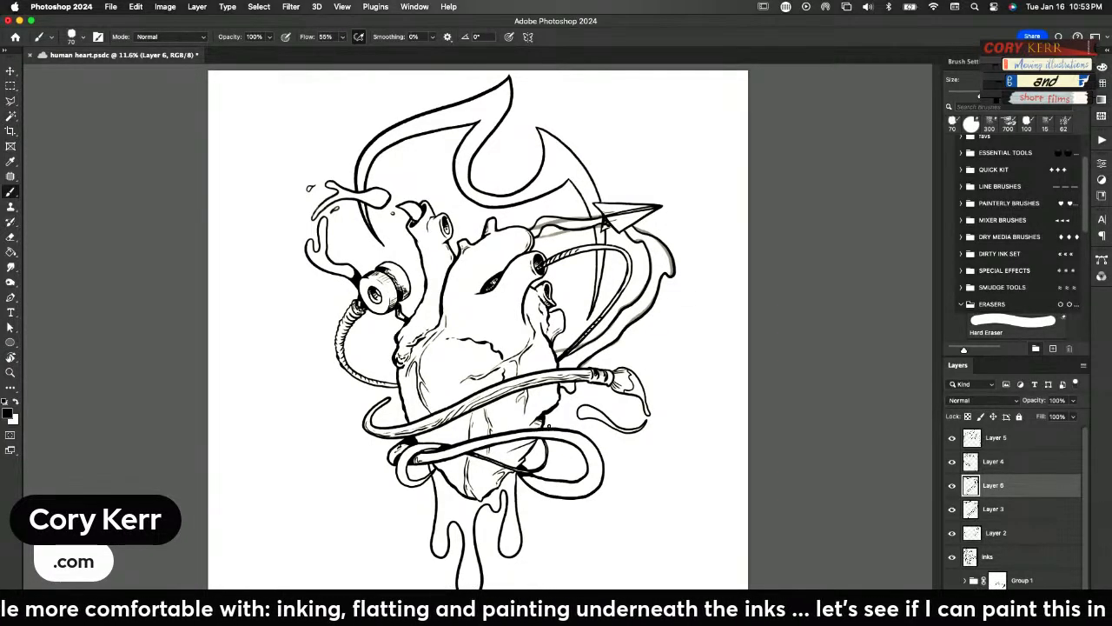
left_click(1016, 511)
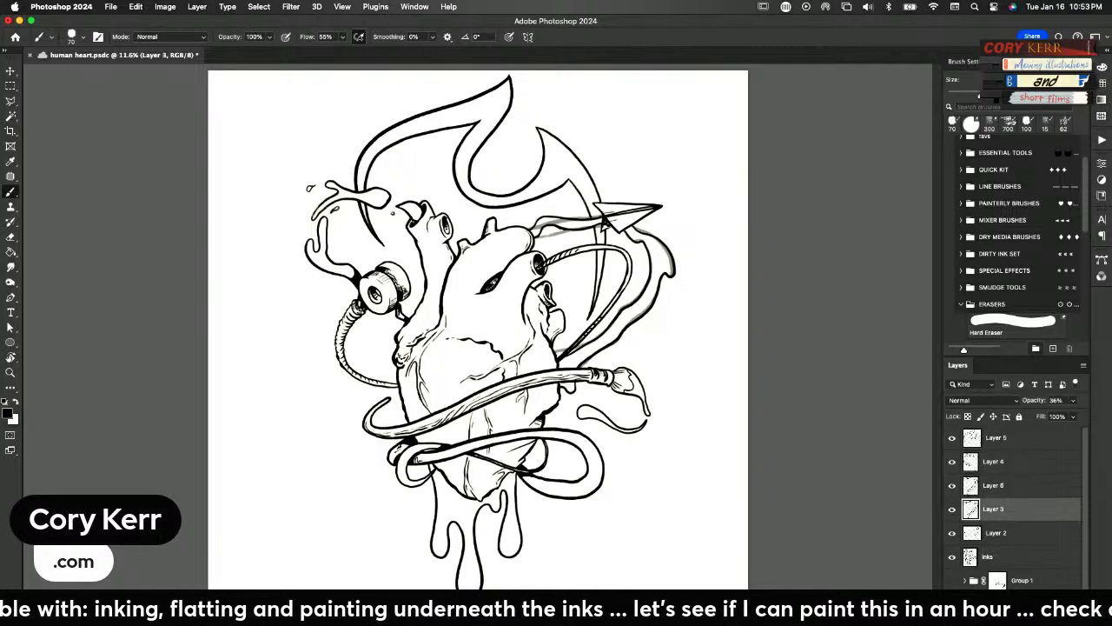
key("BackSpace")
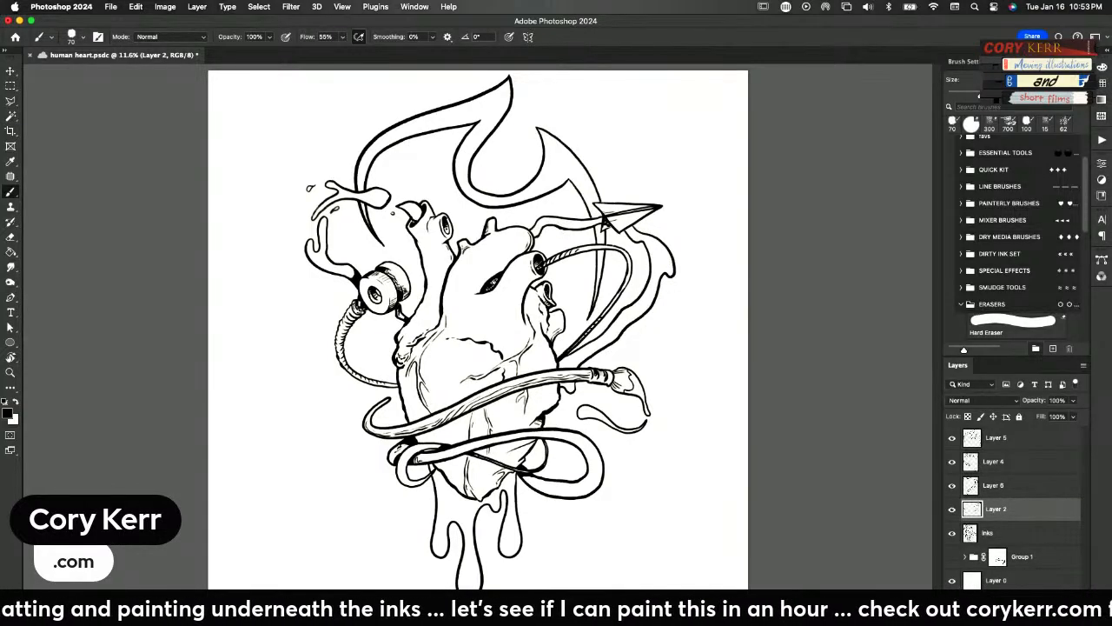
Erase the messy lower fold at the paper airplane's tail on Layer 2, below its near wing edge
key("z")
mouse_move(602, 232)
left_mouse_down()
mouse_move(730, 211)
mouse_move(557, 382)
mouse_move(540, 417)
left_mouse_up()
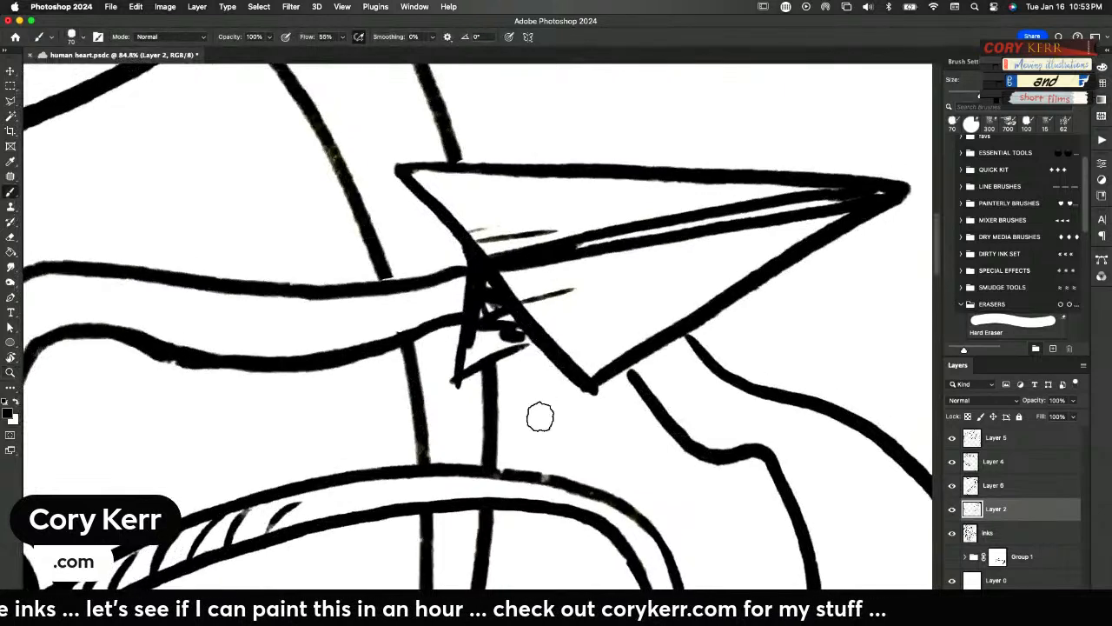
key("v")
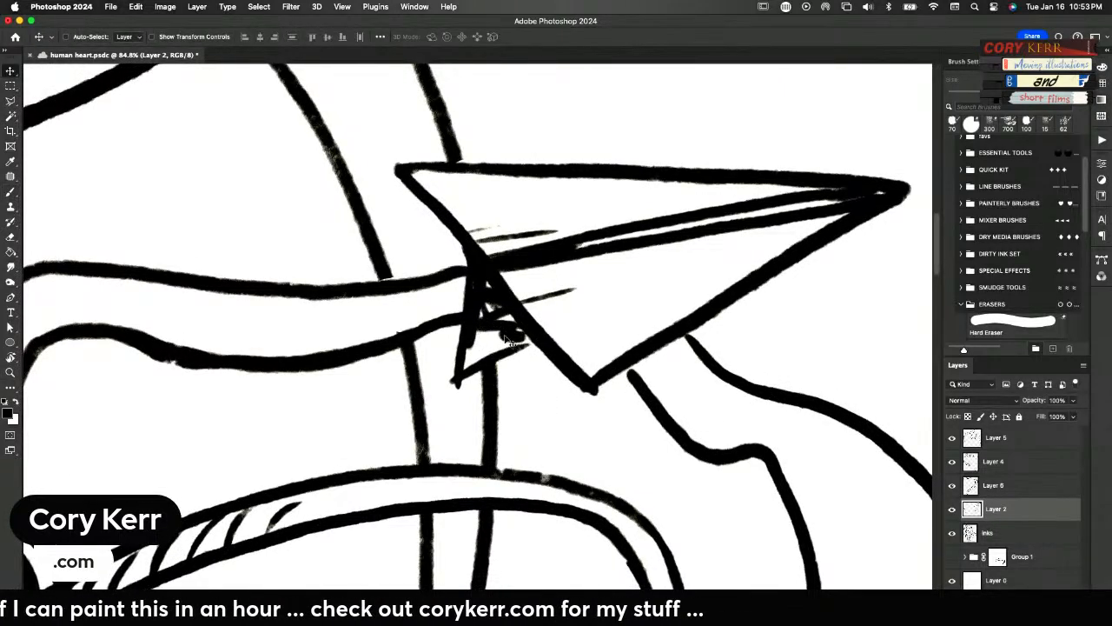
right_click(507, 337)
left_click(531, 340)
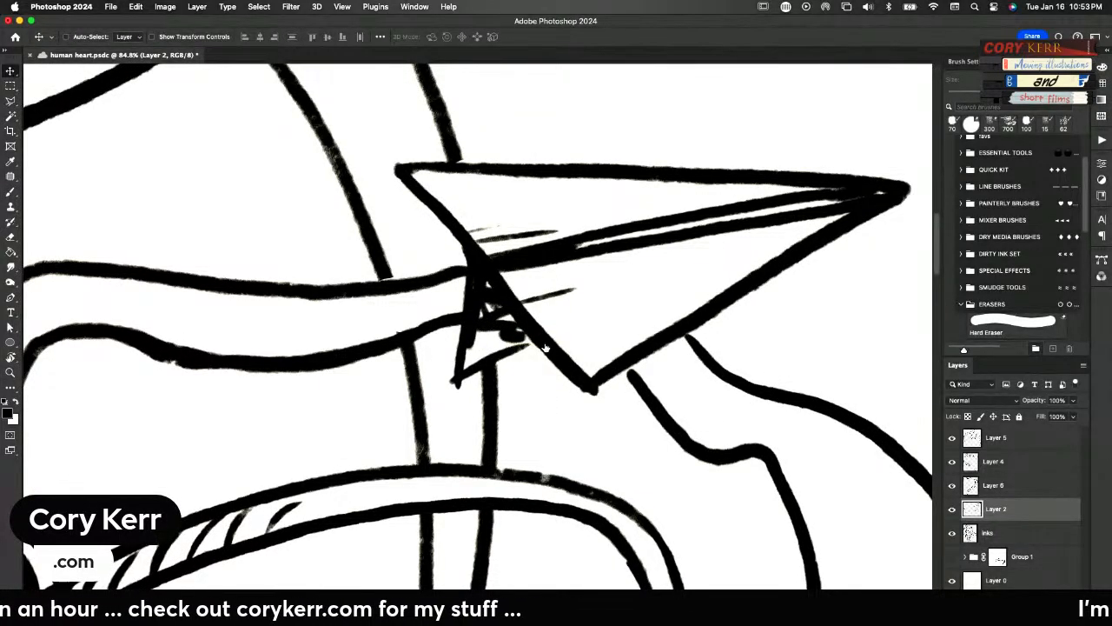
left_click(951, 511)
left_click(951, 513)
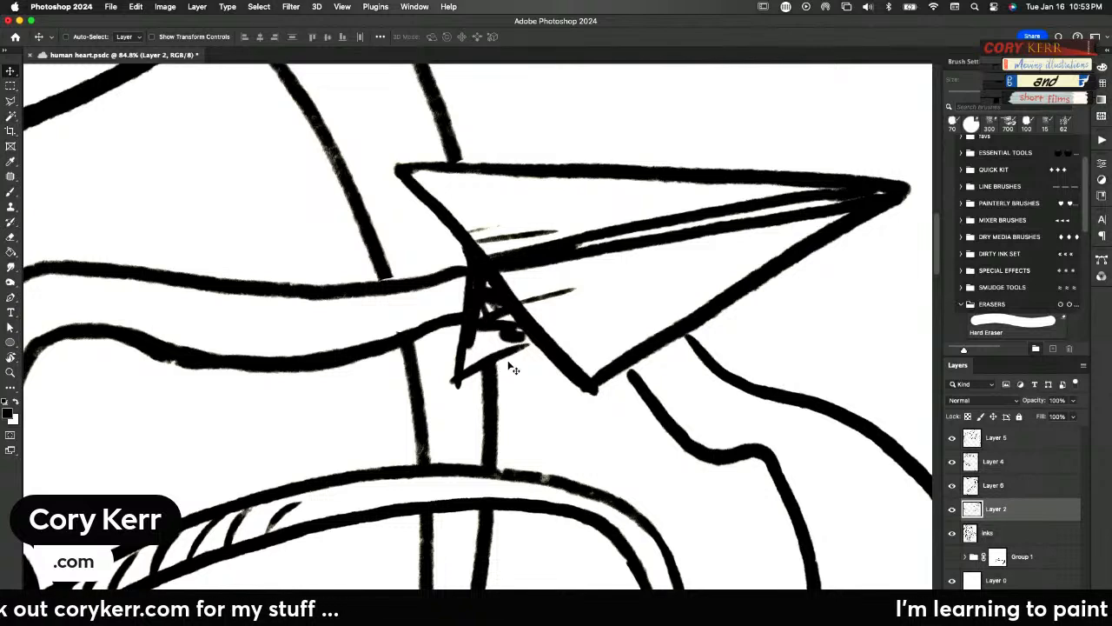
key("e")
mouse_move(511, 347)
left_mouse_down()
mouse_move(462, 367)
mouse_move(475, 354)
mouse_move(461, 382)
mouse_move(471, 300)
mouse_move(450, 253)
mouse_move(490, 362)
mouse_move(464, 271)
mouse_move(498, 327)
mouse_move(450, 247)
mouse_move(508, 347)
left_mouse_up()
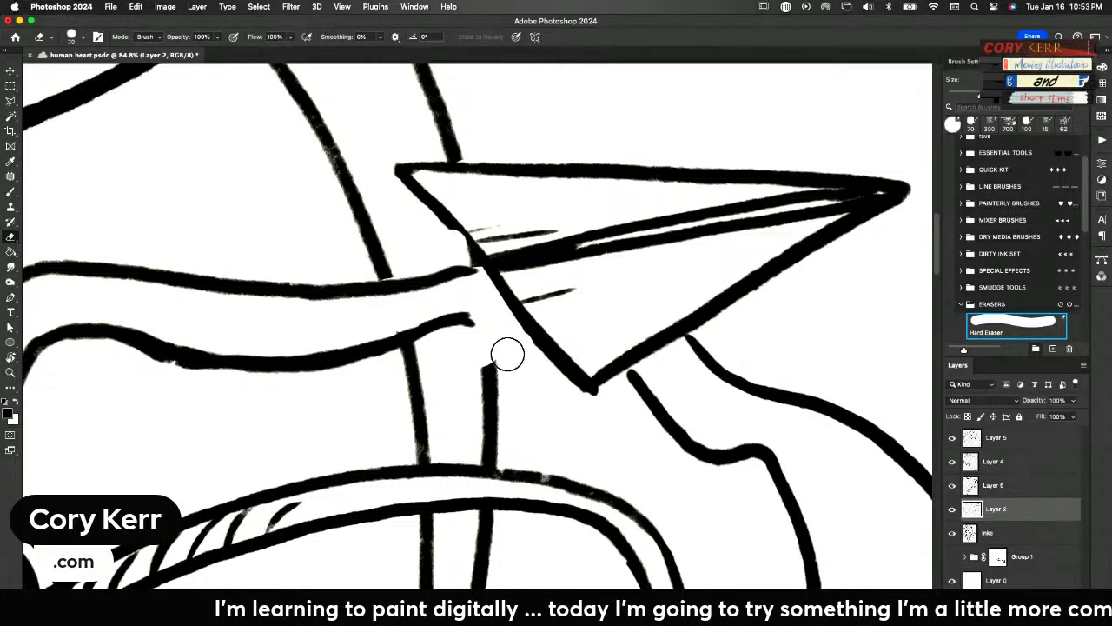
key("b")
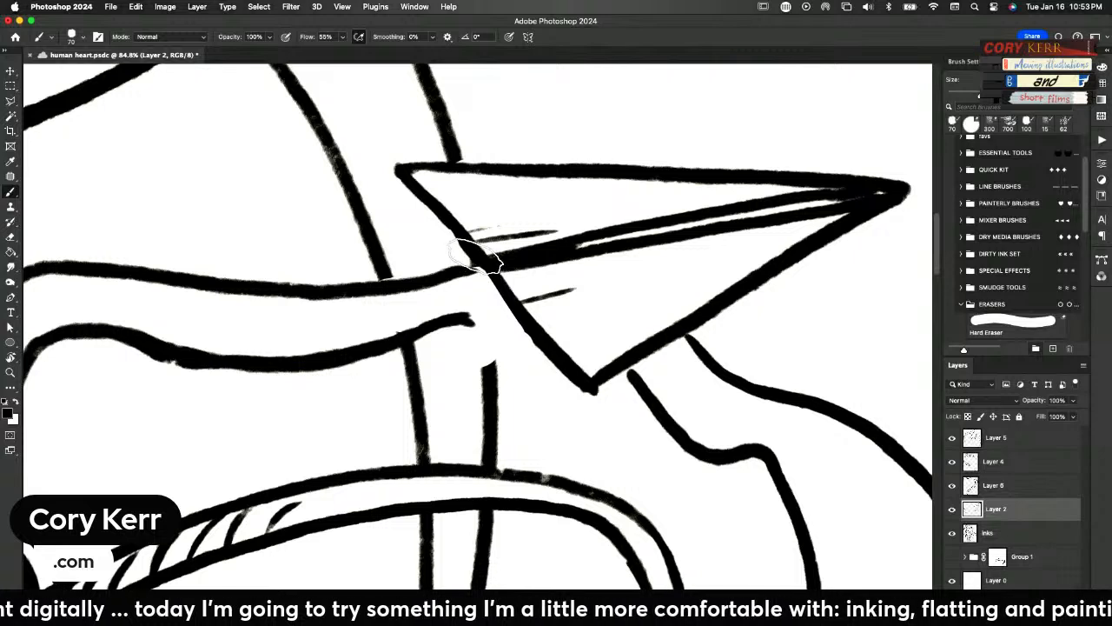
Ink the small lower fold with shading at the paper airplane's tail, below its near wing edge, on Layer 2
left_click_drag(477, 261, 474, 346)
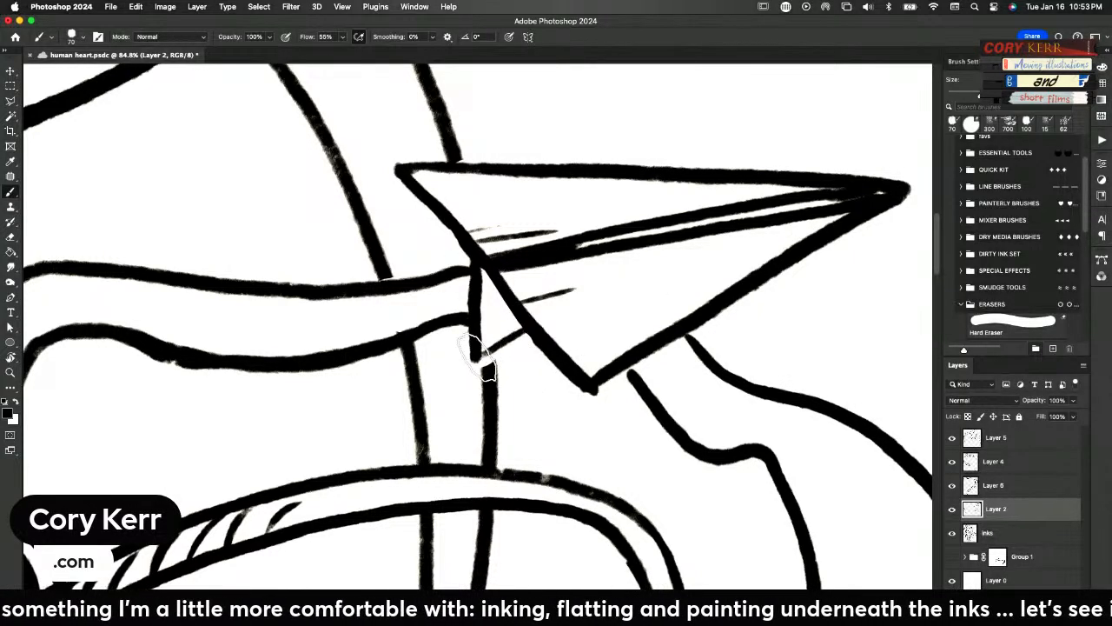
left_click_drag(474, 358, 521, 332)
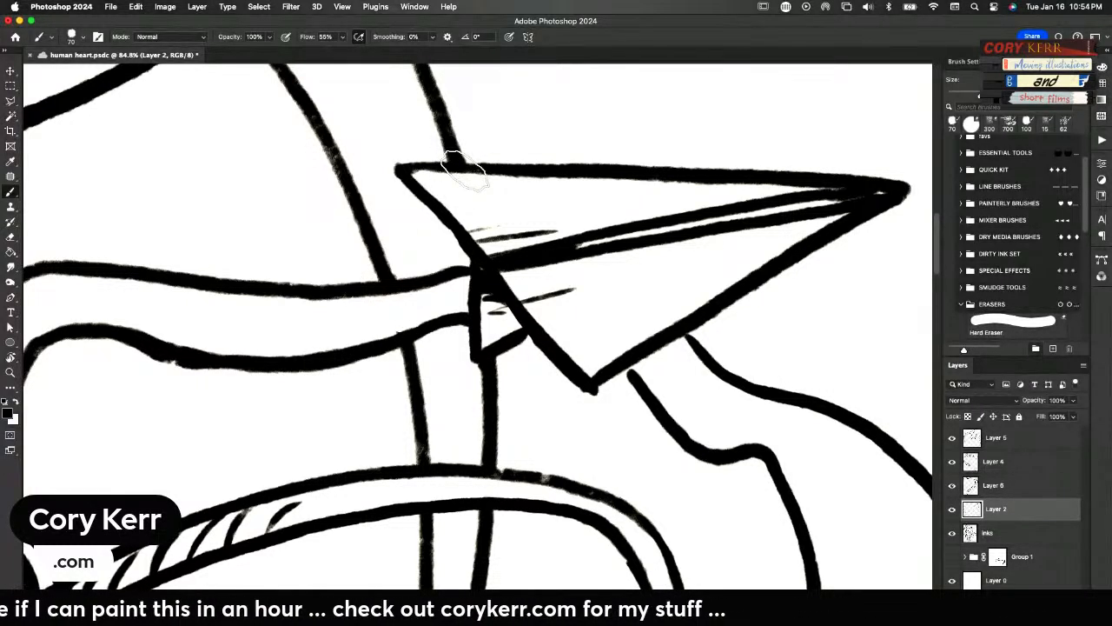
key("e")
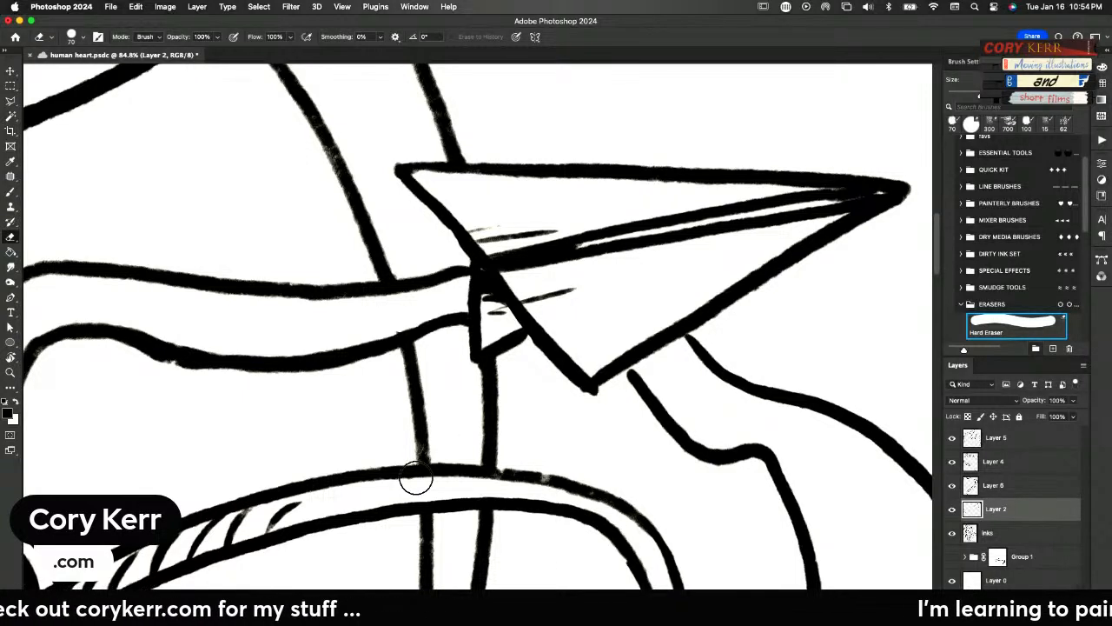
key("super+0")
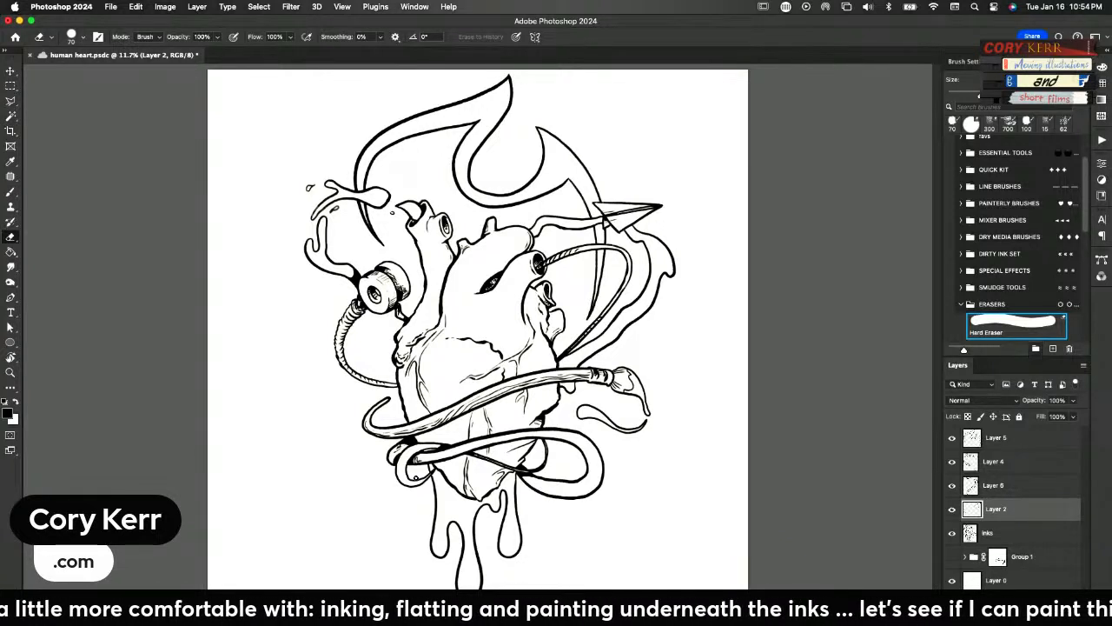
Group all the ink layers from inks up to Layer 5, name the group inks, and save the document
left_click(1006, 533)
left_click(998, 443, "shift")
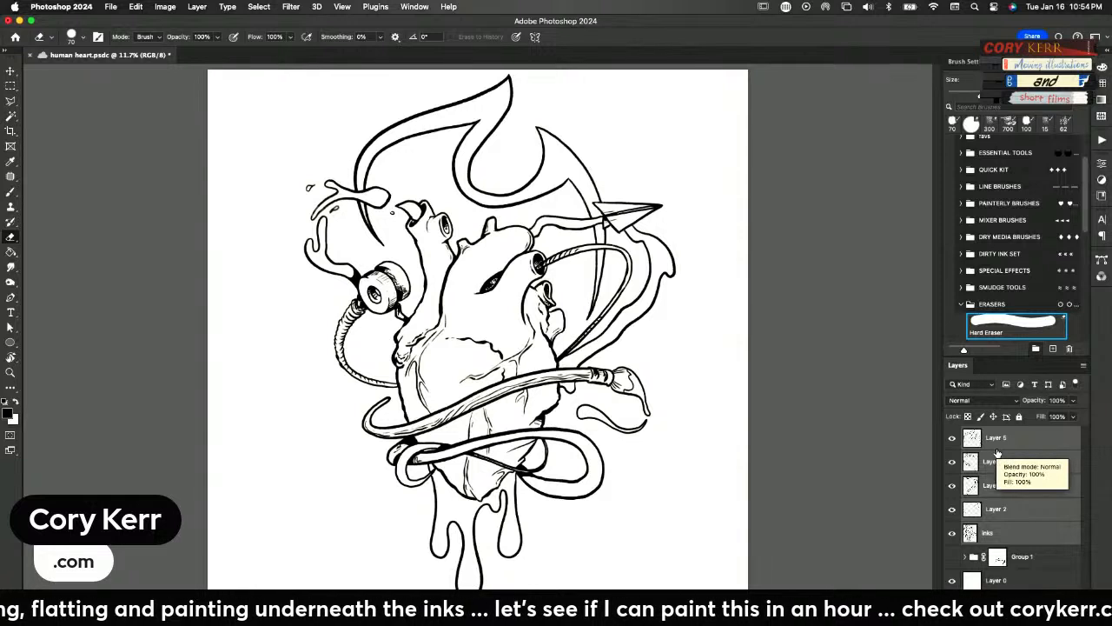
key("super+g")
double_click(996, 432)
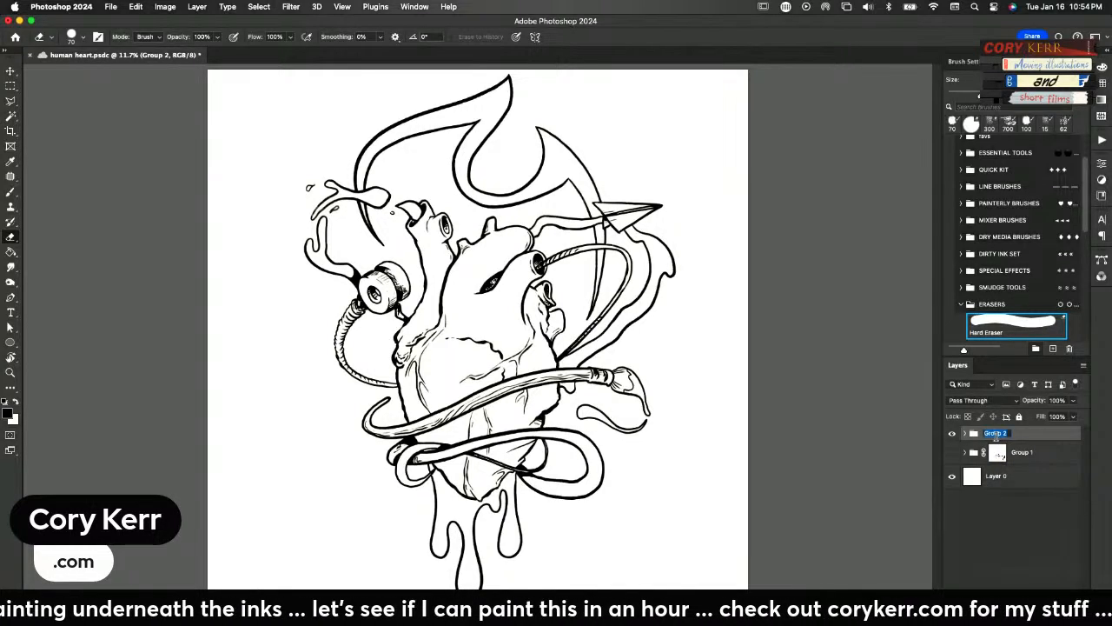
type("inks")
key("Return")
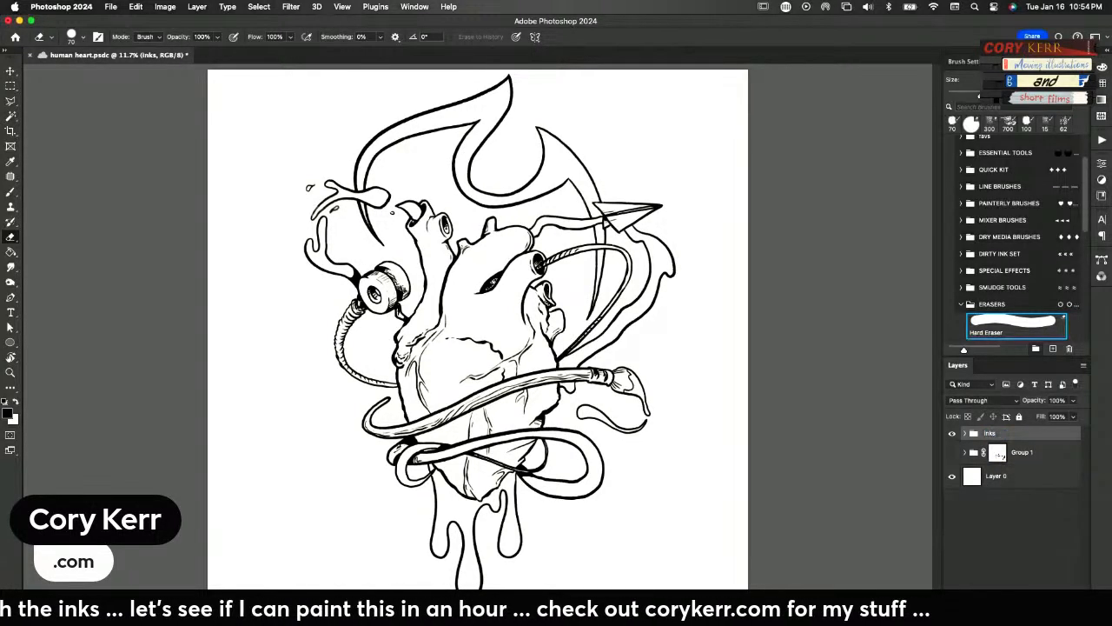
key("super+s")
Add a new layer, select the empty background around the line art with the Magic Wand, and set the foreground color to red
key("super+shift+alt+n")
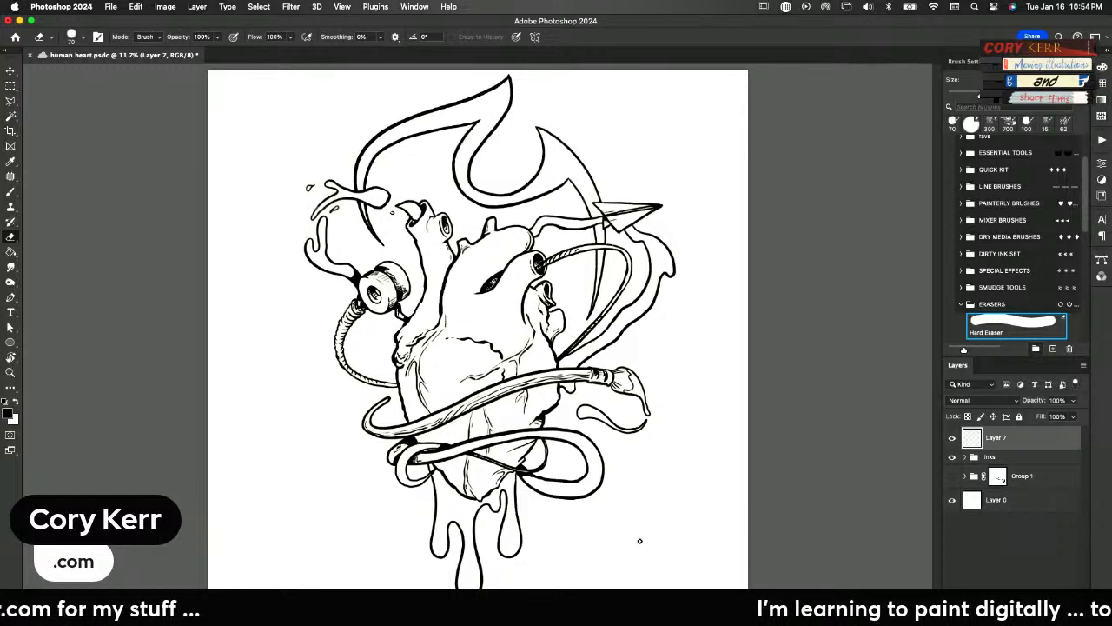
key("w")
left_click(644, 492)
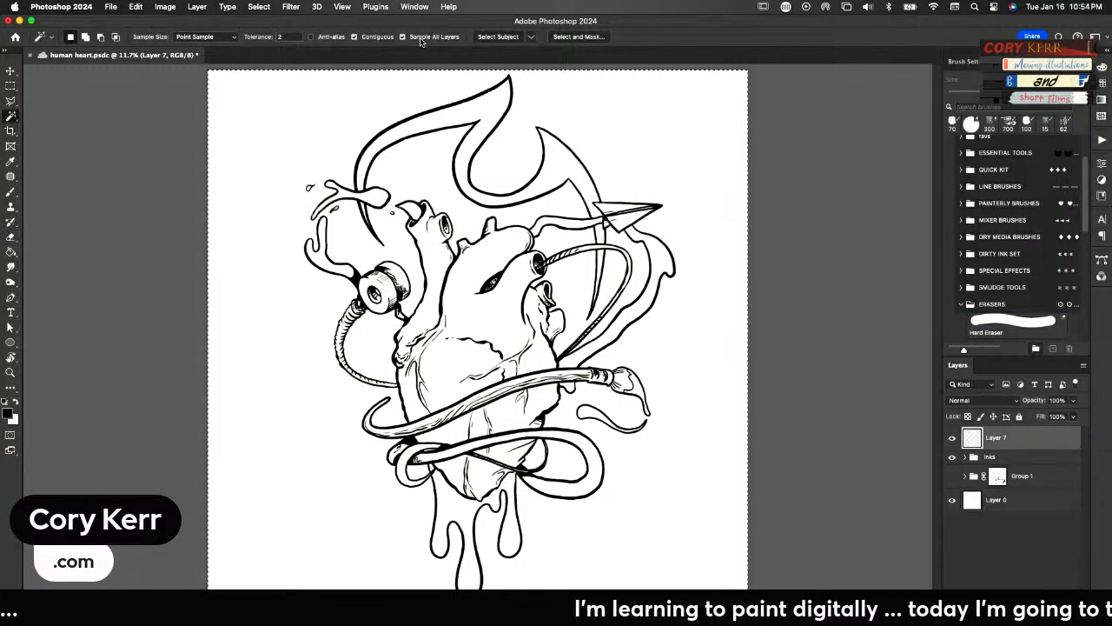
left_click(663, 171)
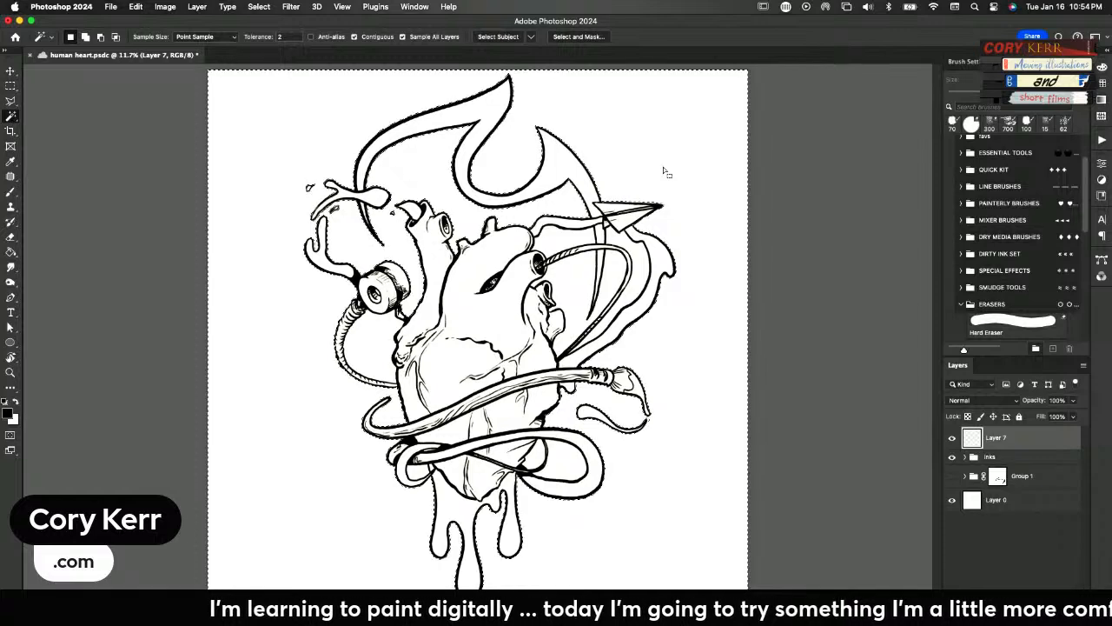
left_click(7, 413)
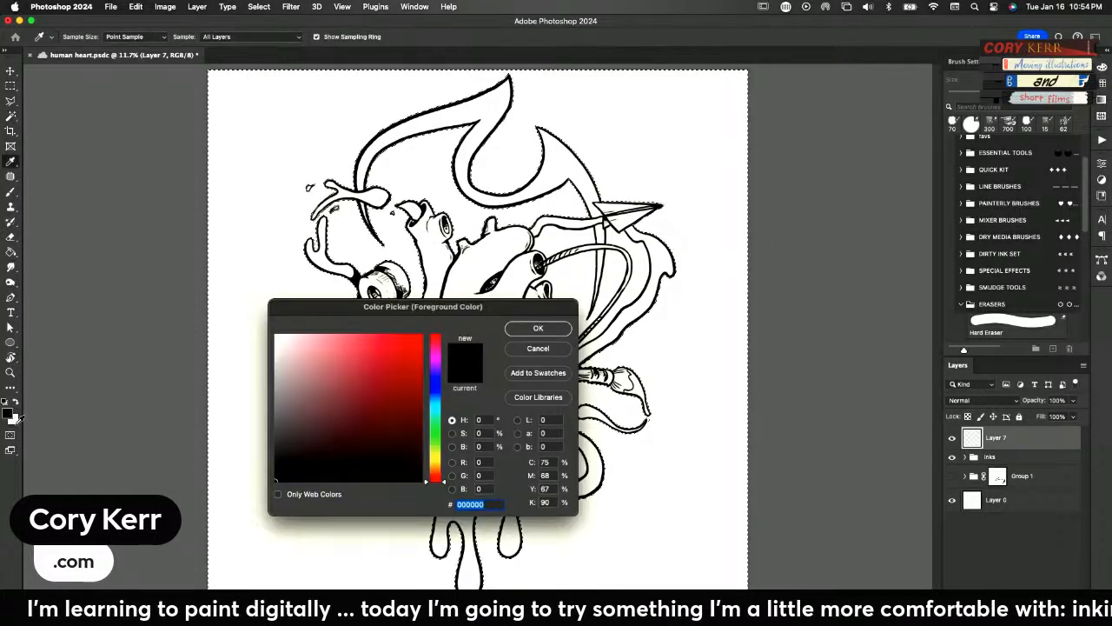
left_click(389, 366)
key("Return")
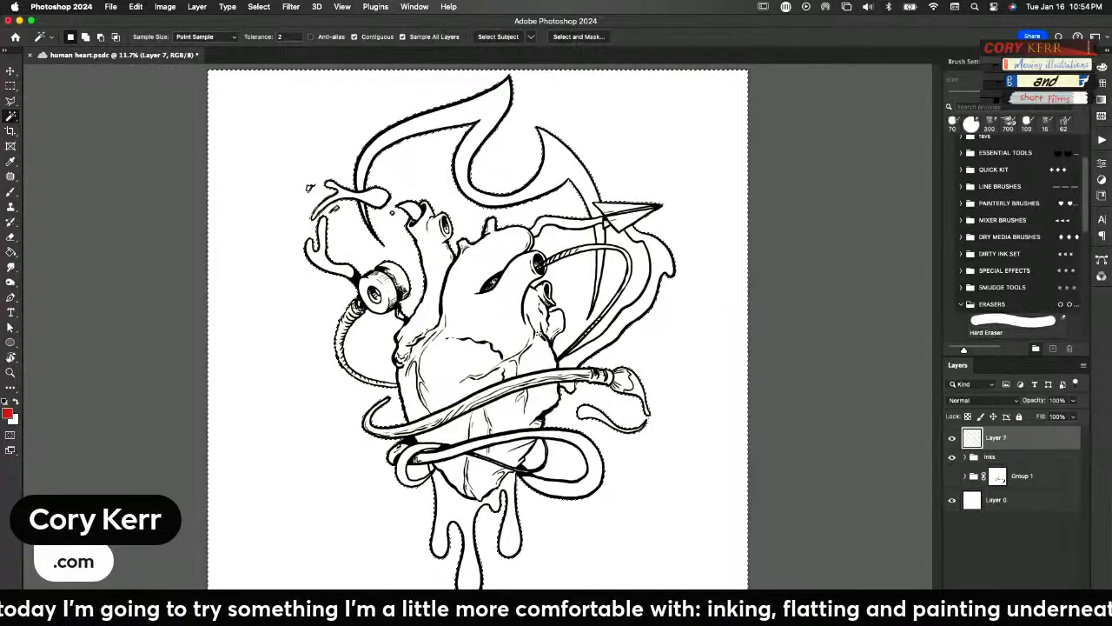
Fill the inverse of the background selection with red on another new layer and place that layer below the inks group
key("shift+super+n")
key("Return")
key("shift+super+i")
key("alt+BackSpace")
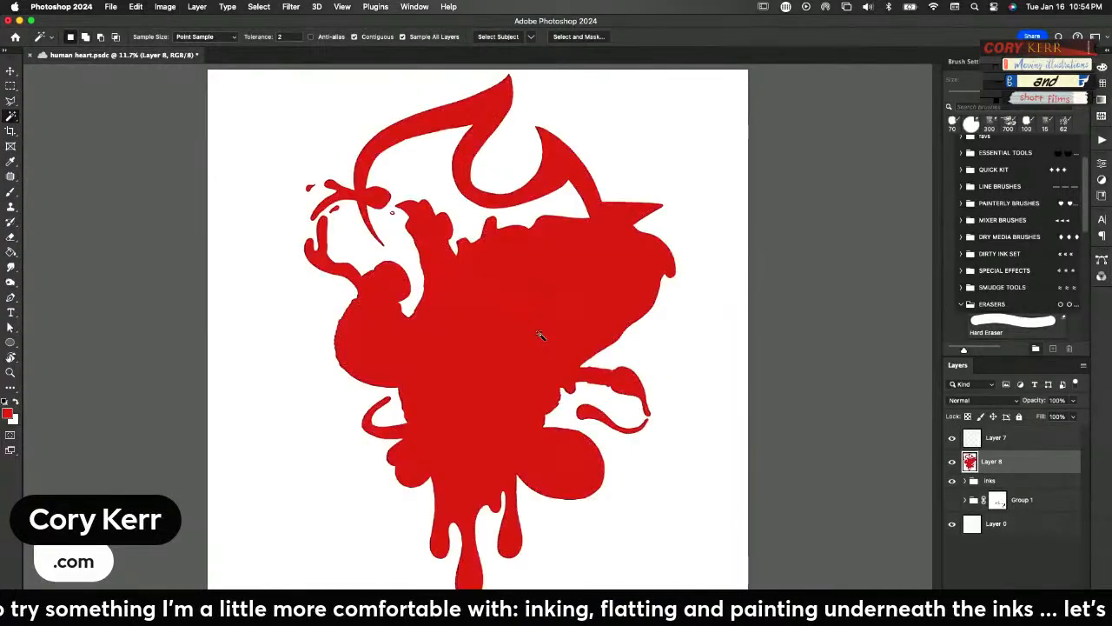
left_click_drag(1025, 464, 1017, 495)
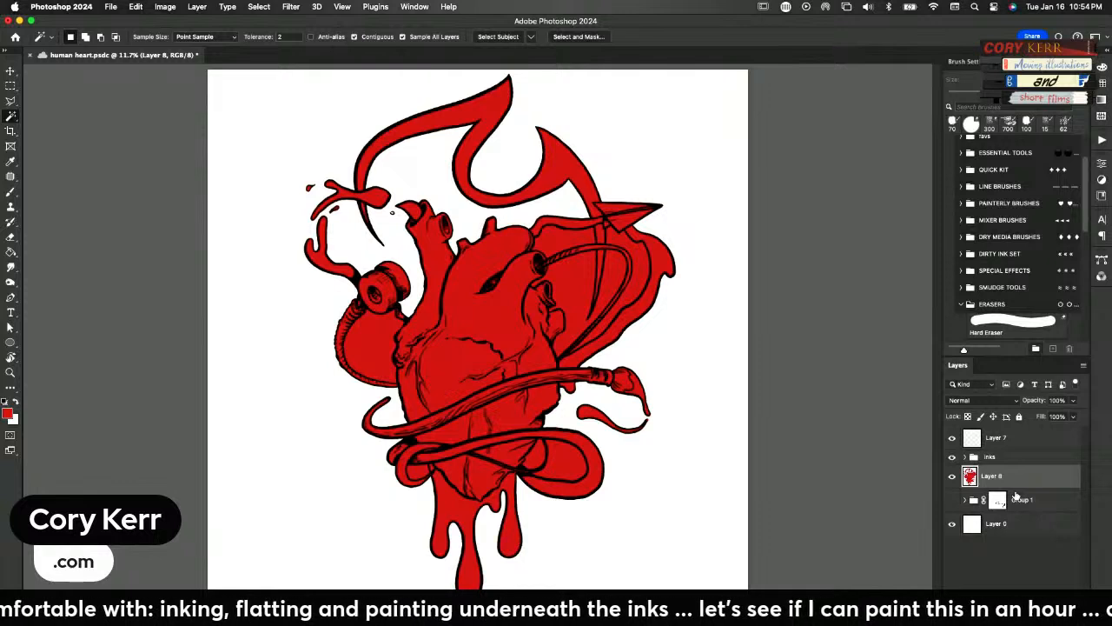
Select the enclosed background gaps between the tubes, liquid bands, flame and heart, and delete the red from them on Layer 8
key("shift")
left_click(616, 282, "shift")
left_click(566, 241, "shift")
left_click(380, 351, "shift")
left_click(536, 459, "shift")
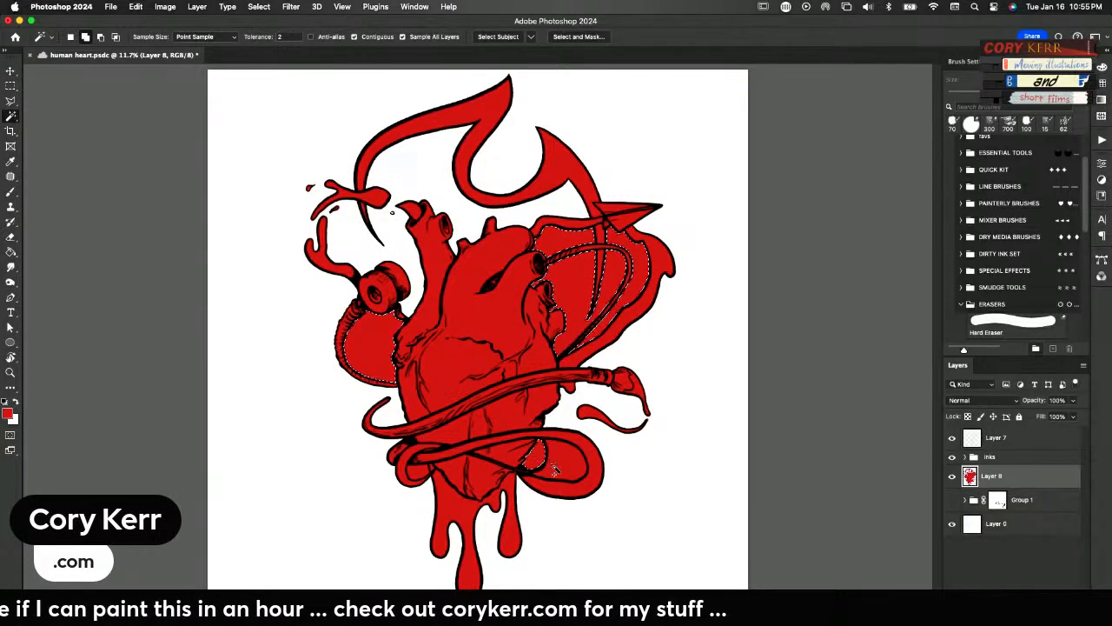
left_click(417, 475, "shift")
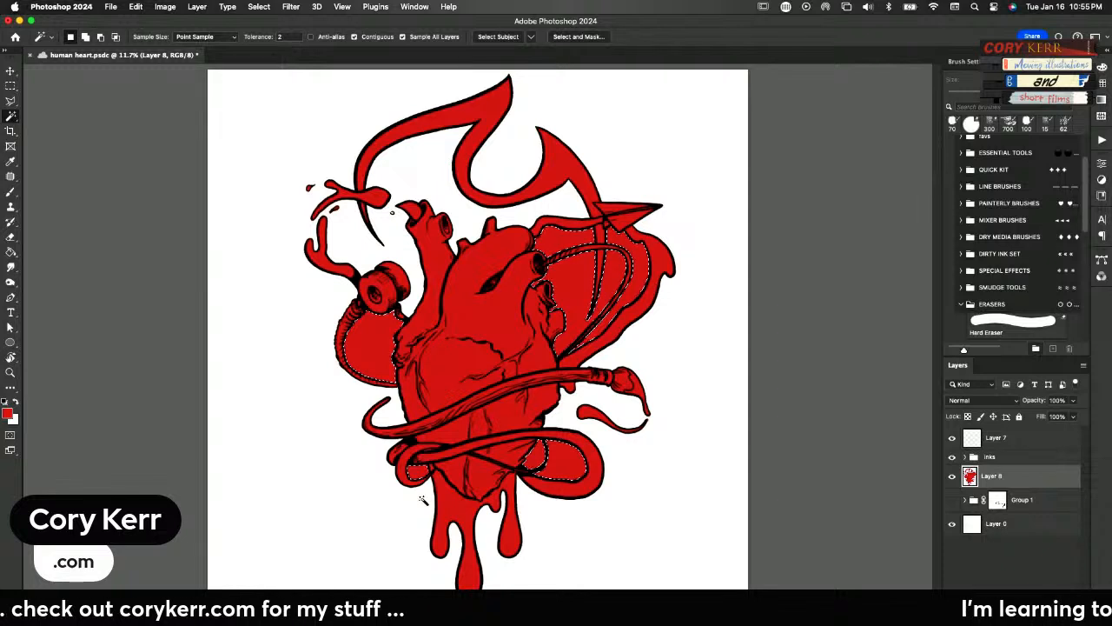
key("Delete")
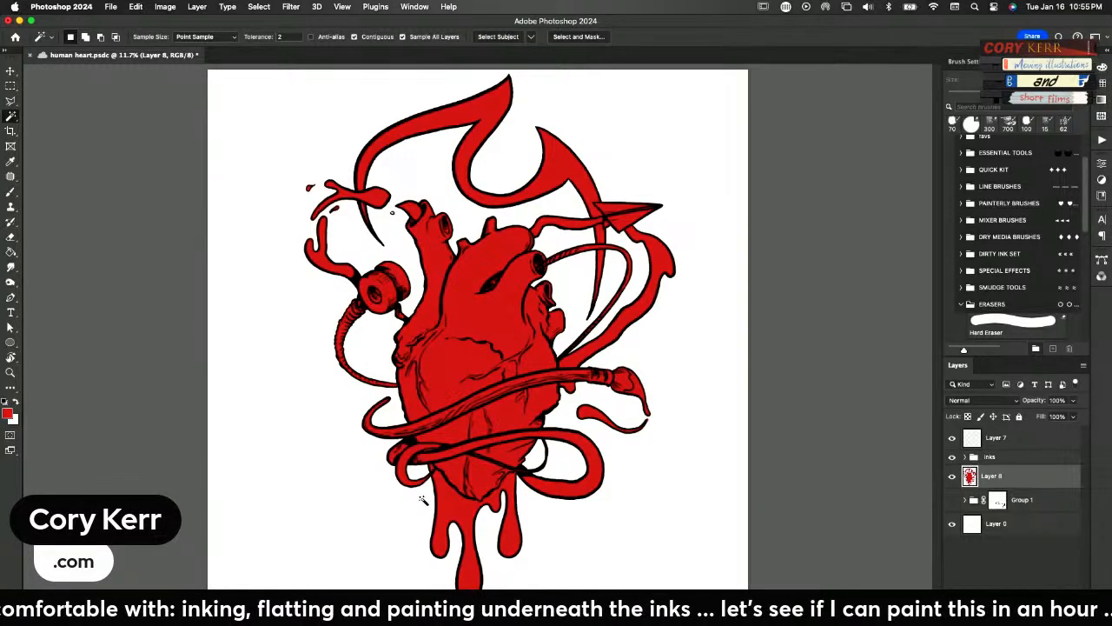
Examine the red flat's edges around the paper airplane, the flame tail and the small splash droplets
key("z")
left_click_drag(601, 214, 614, 253)
key("w")
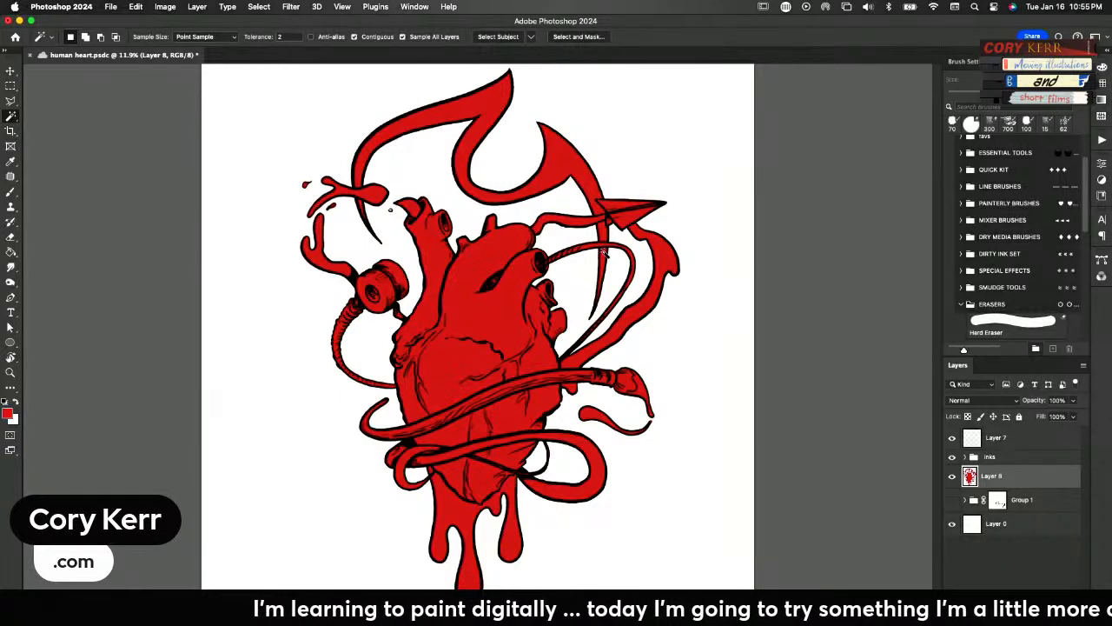
left_click_drag(385, 217, 470, 211)
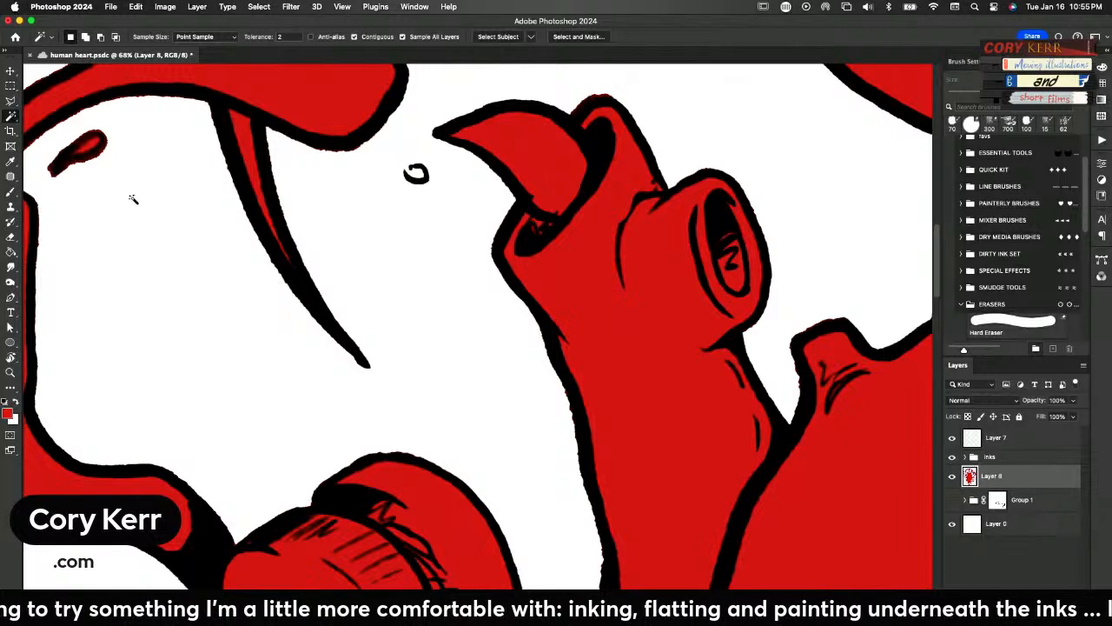
left_click_drag(98, 186, 507, 469)
key("z")
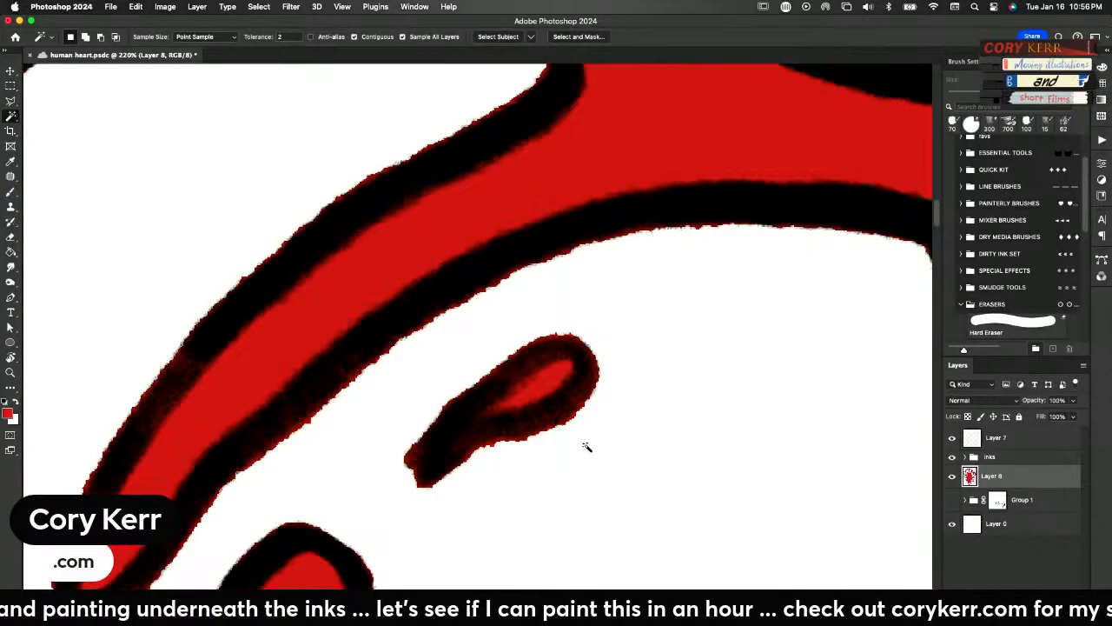
key("z")
left_click_drag(663, 397, 527, 420)
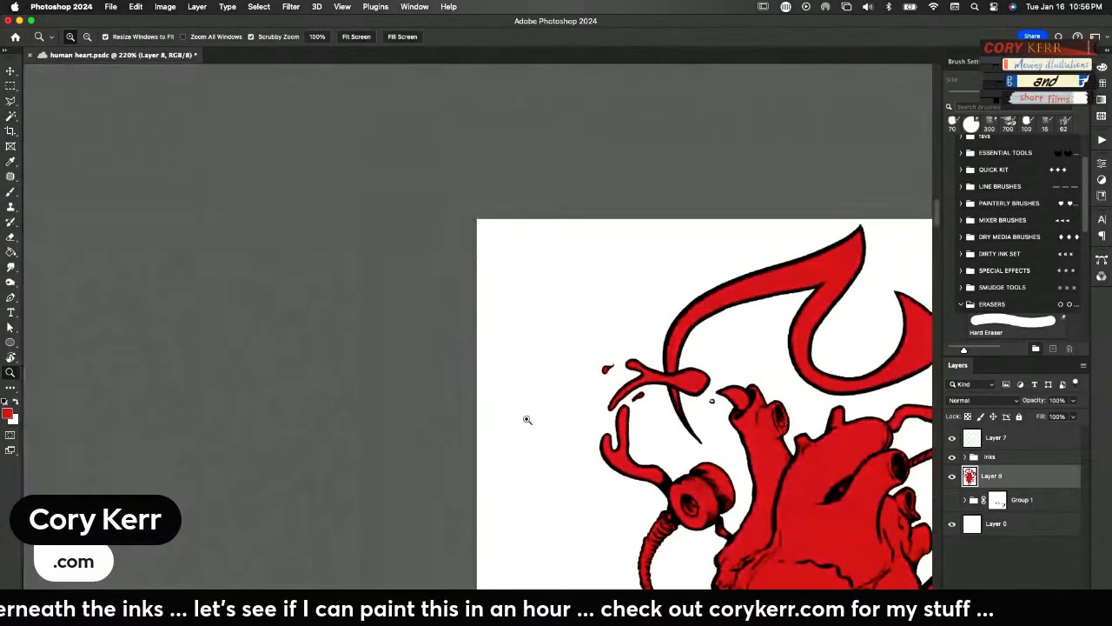
left_click_drag(759, 501, 382, 360)
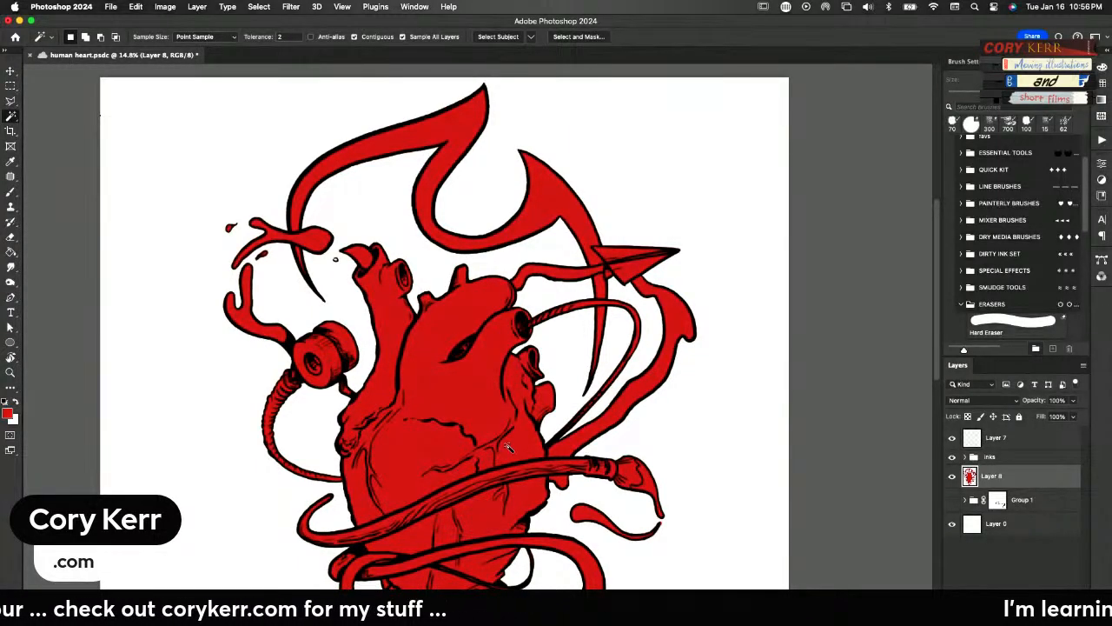
Erase the stray red outside the ink outline at the curled tip of the liquid splash below the paintbrush on Layer 8
left_click_drag(660, 534, 744, 440)
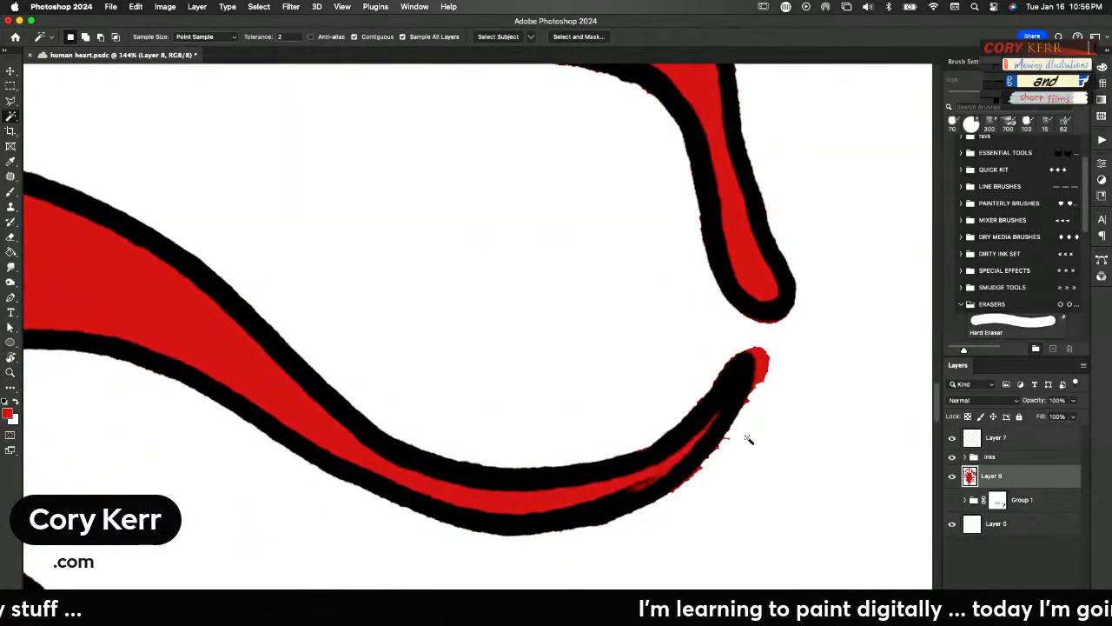
key("e")
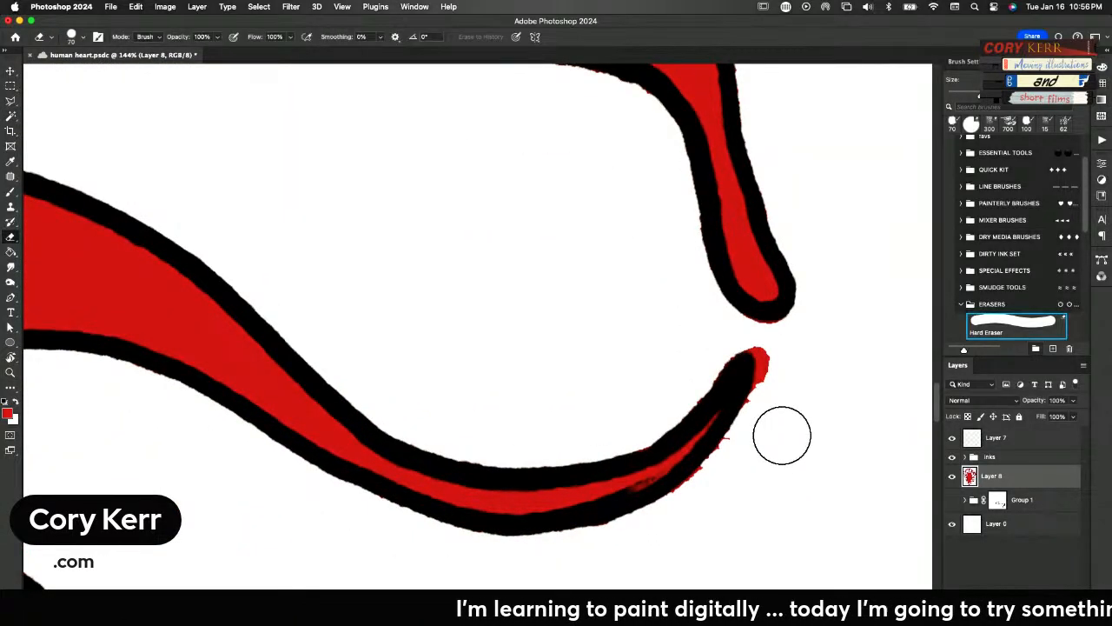
mouse_move(774, 355)
left_mouse_down()
mouse_move(728, 331)
mouse_move(782, 350)
mouse_move(766, 422)
mouse_move(686, 514)
mouse_move(684, 476)
mouse_move(720, 344)
mouse_move(646, 405)
left_mouse_up()
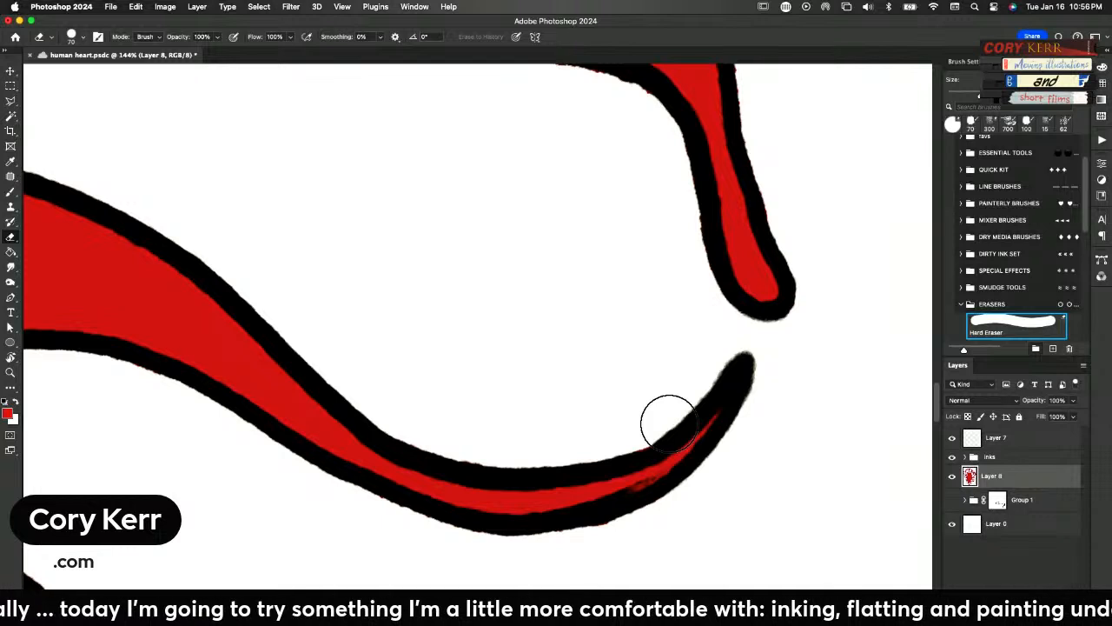
key("super+0")
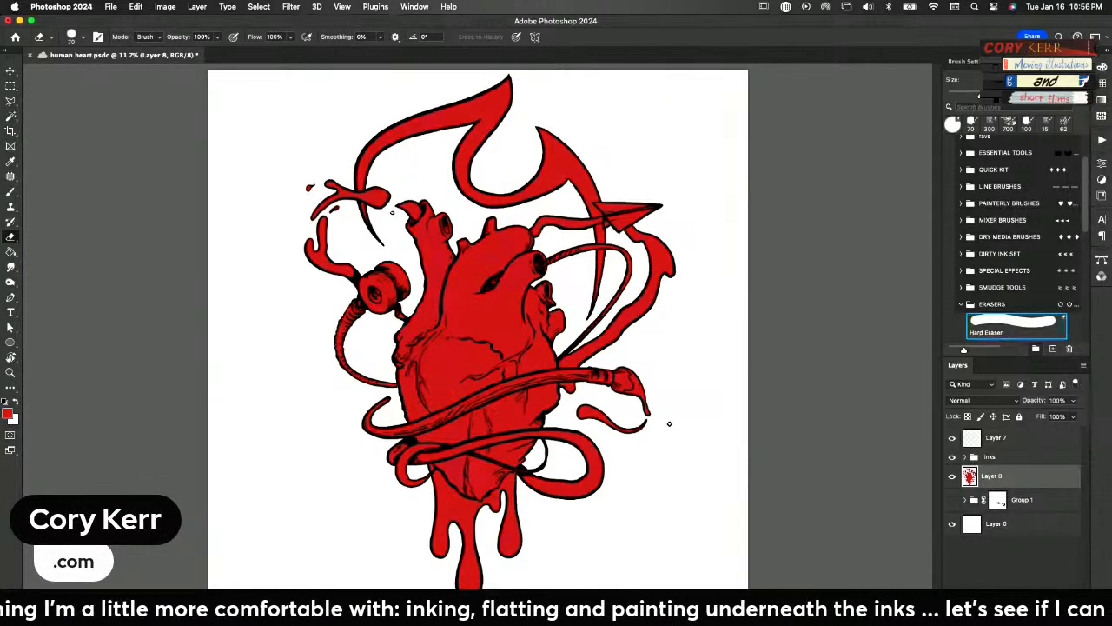
Erase the red fringe around the small droplet between the two liquid splashes near the flame's tail on Layer 8
key("z")
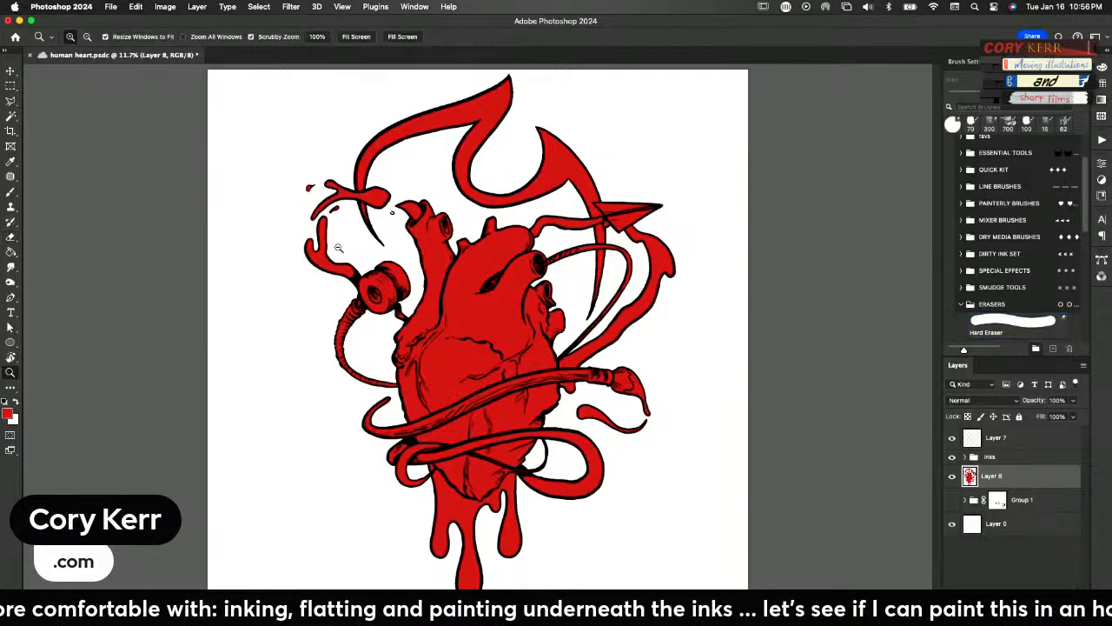
left_click_drag(333, 246, 436, 229)
key("e")
scroll(521, 414, "up", 10)
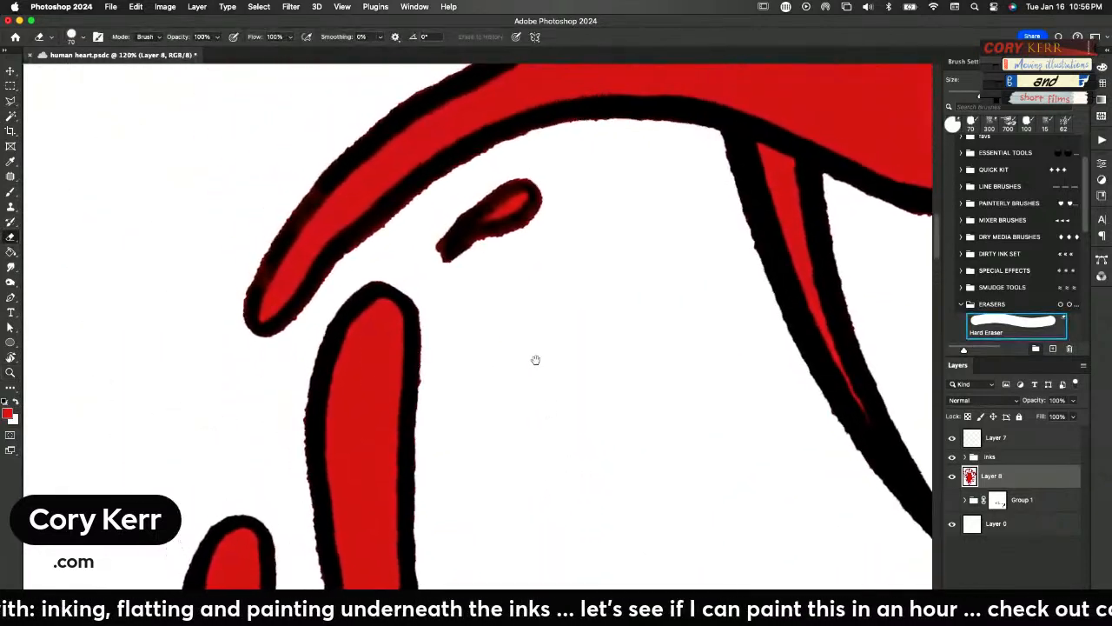
left_click_drag(454, 278, 531, 249)
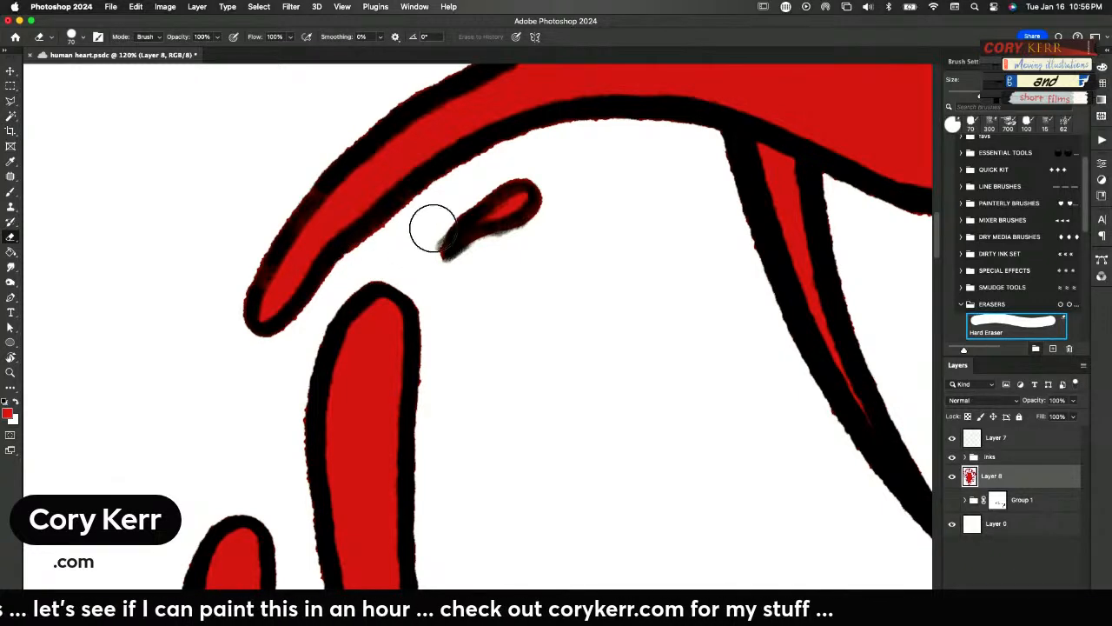
key("z")
left_click_drag(656, 368, 627, 417)
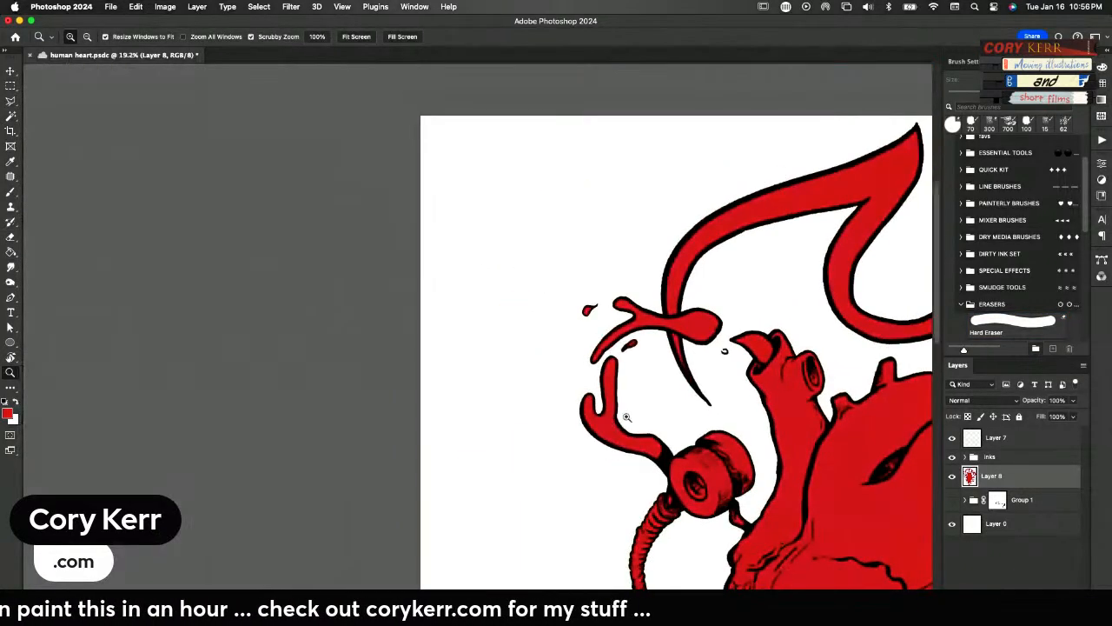
key("e")
left_click_drag(745, 409, 351, 375)
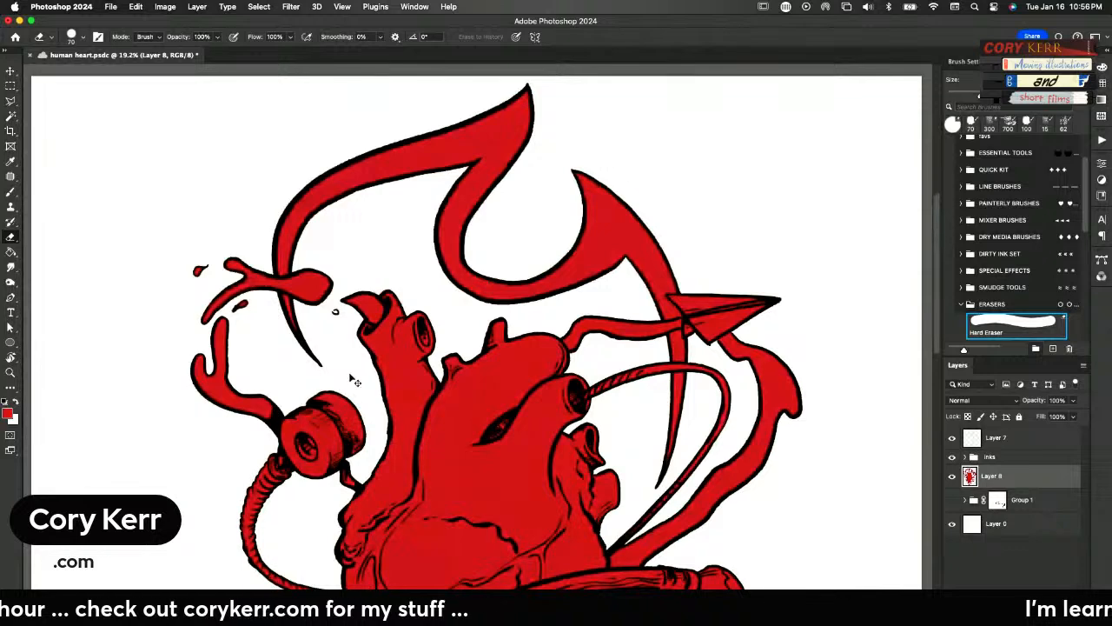
key("super+0")
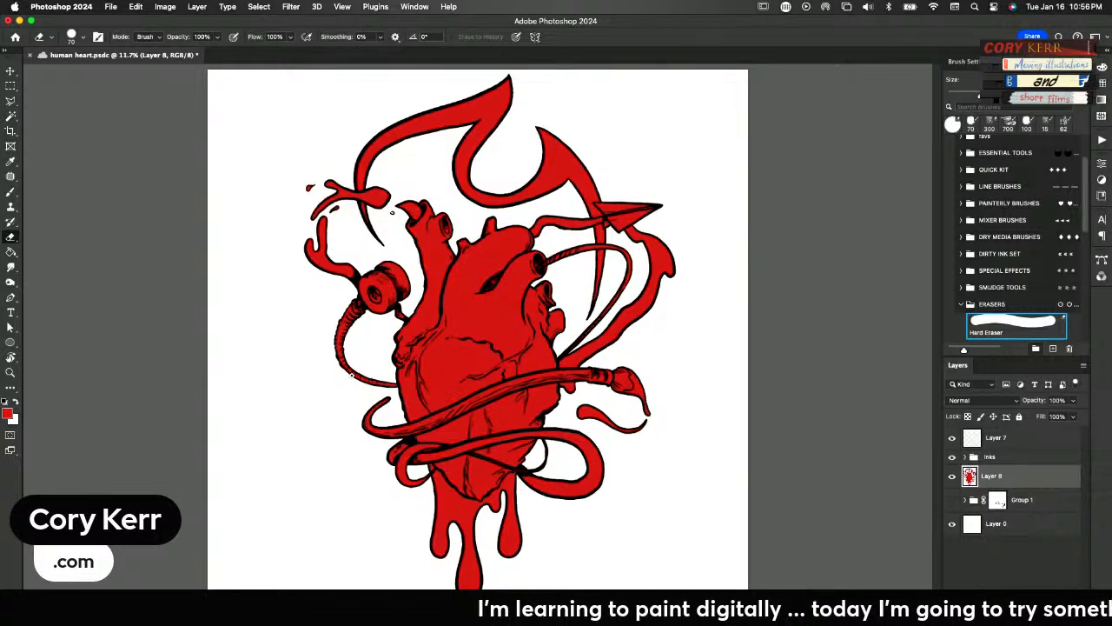
Lasso the dripping liquid below the heart's tip on Layer 8, cut its red flat onto a new layer and hide that layer
key("z")
mouse_move(523, 499)
left_mouse_down()
mouse_move(538, 504)
mouse_move(591, 280)
left_mouse_up()
key("e")
key("l")
left_click(609, 325)
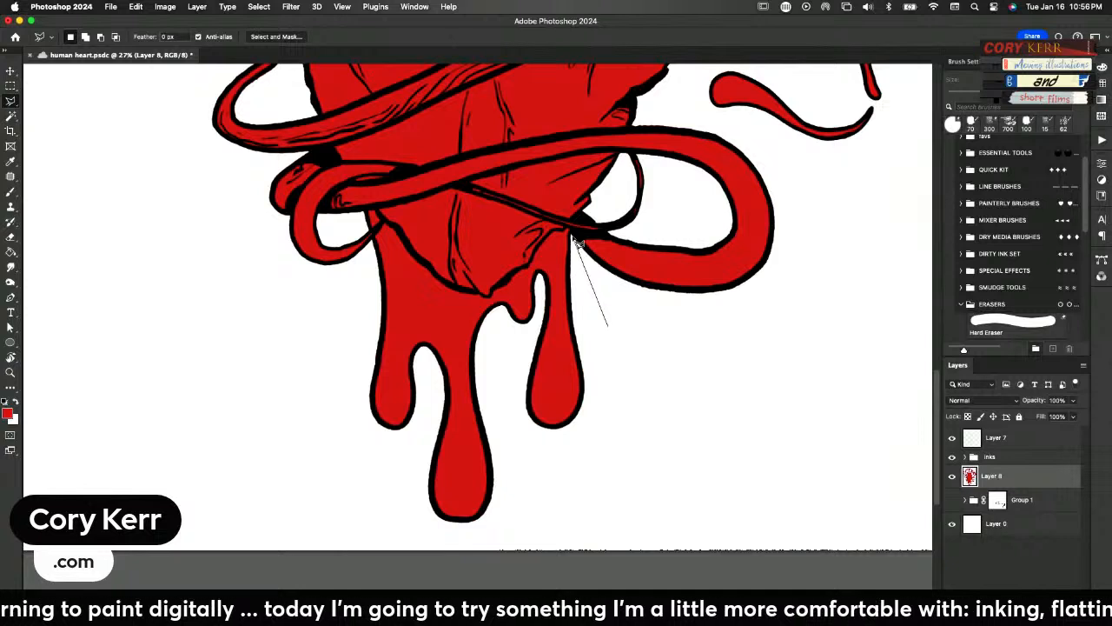
left_click(565, 232)
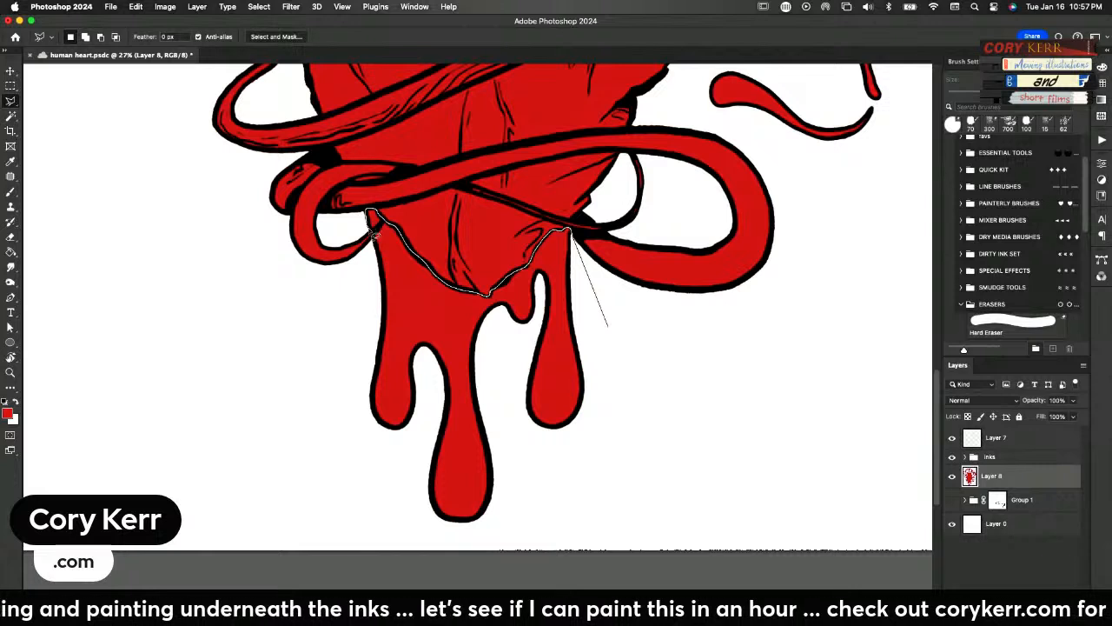
mouse_move(379, 243)
left_mouse_down()
mouse_move(328, 344)
mouse_move(329, 466)
mouse_move(388, 536)
mouse_move(475, 533)
mouse_move(595, 499)
mouse_move(637, 406)
mouse_move(608, 327)
left_mouse_up()
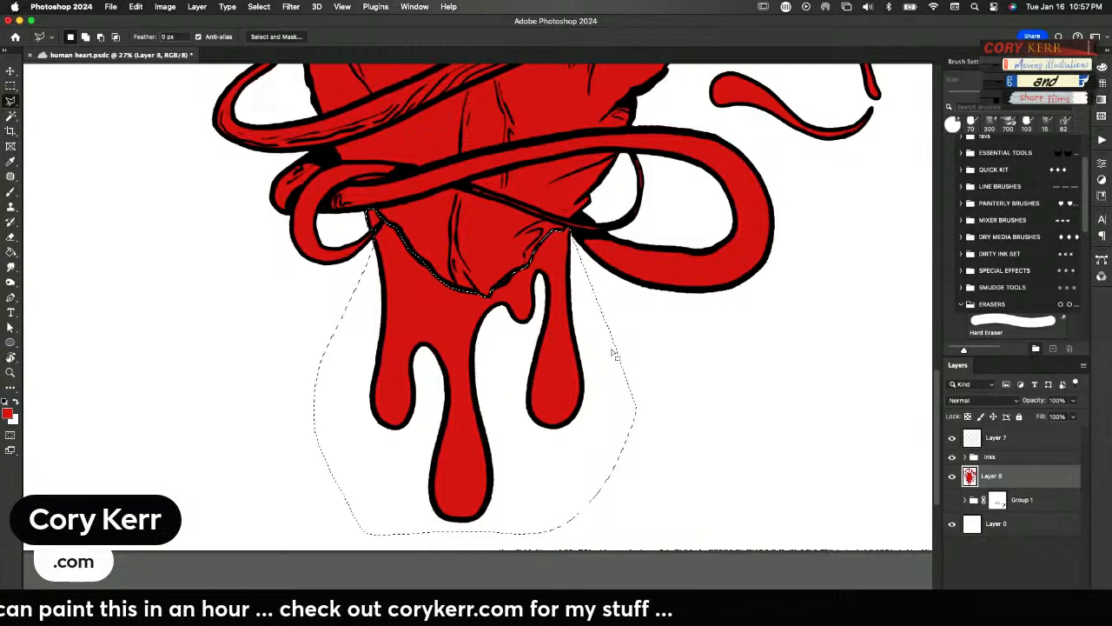
key("cmd+z")
key("super+v")
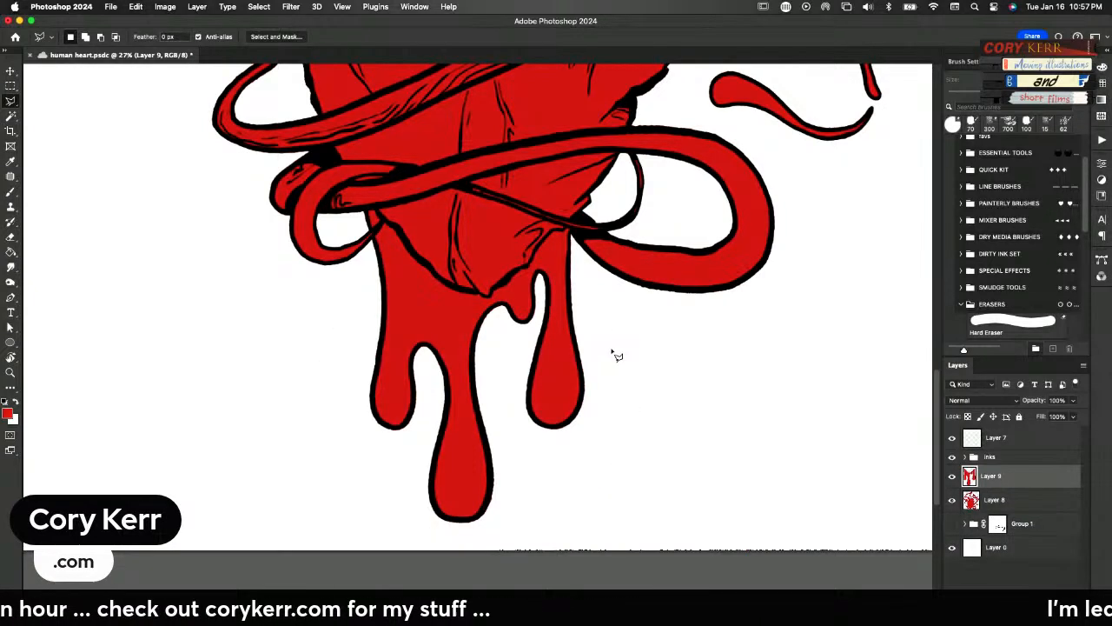
left_click(951, 477)
Lasso the thick looping band around the lower heart, cut its red from Layer 8 onto a new layer and hide that layer
left_click_drag(632, 353, 635, 510)
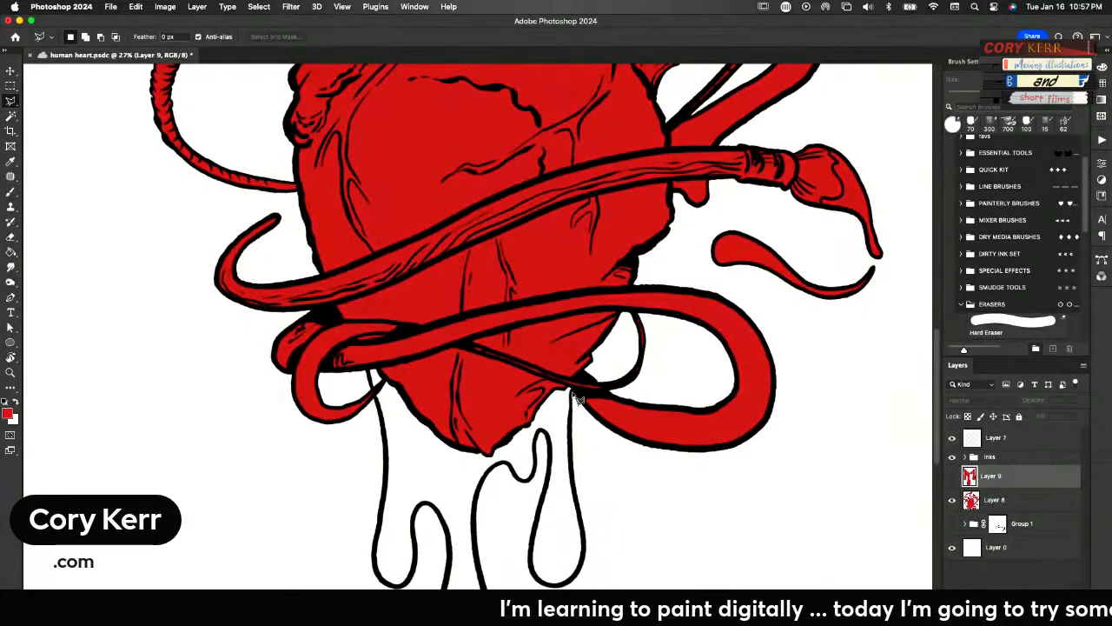
left_click(570, 392)
left_click(611, 474)
left_click(793, 474)
left_click(828, 335)
left_click(734, 276)
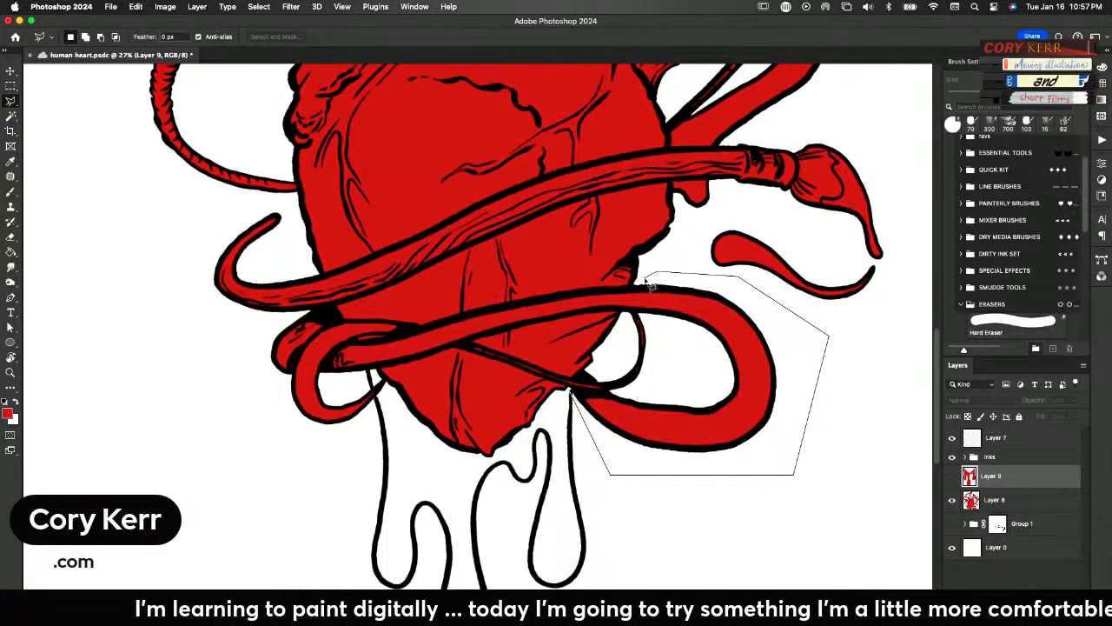
mouse_move(634, 285)
left_mouse_down()
mouse_move(351, 342)
mouse_move(329, 355)
mouse_move(320, 382)
mouse_move(347, 392)
mouse_move(379, 370)
mouse_move(513, 327)
mouse_move(657, 324)
left_mouse_up()
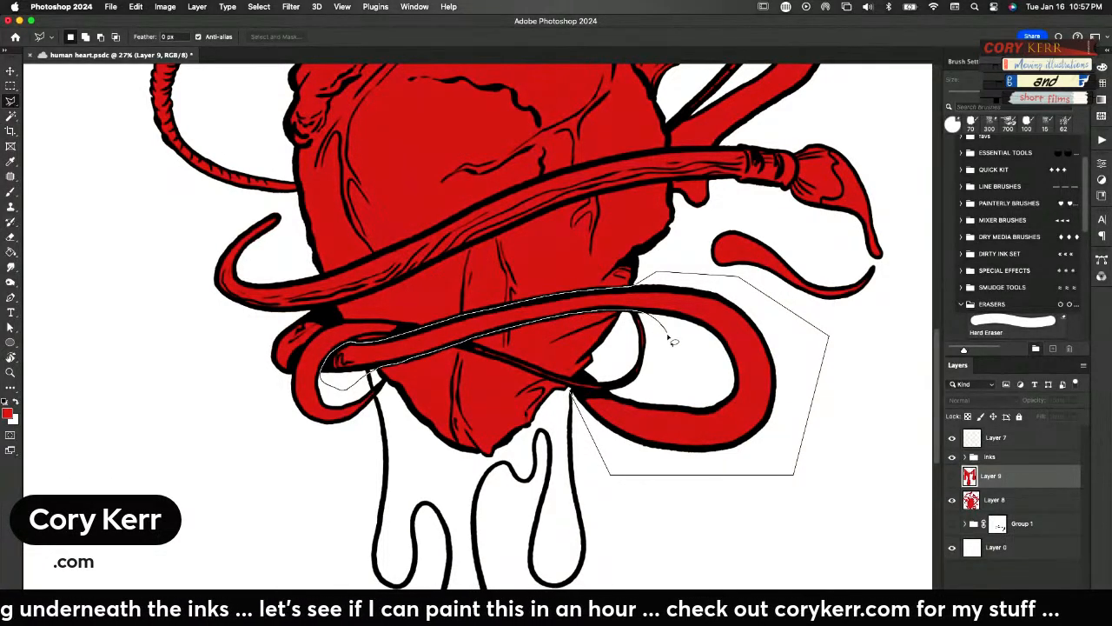
mouse_move(671, 372)
left_mouse_down()
mouse_move(636, 392)
mouse_move(570, 393)
left_mouse_up()
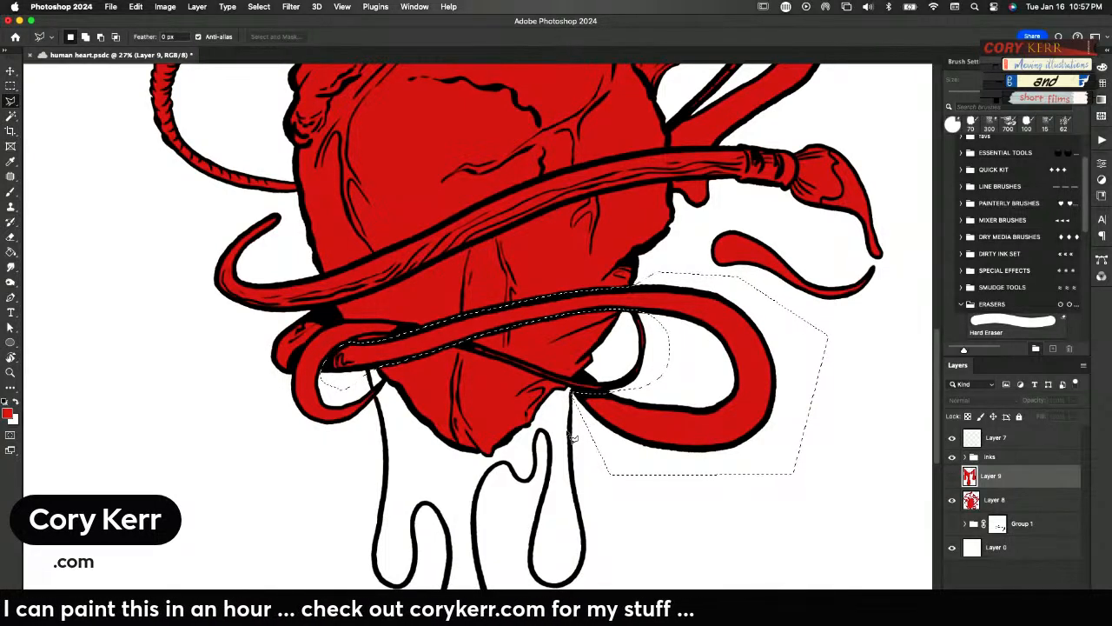
left_click(979, 501)
key("super+x")
key("super+v")
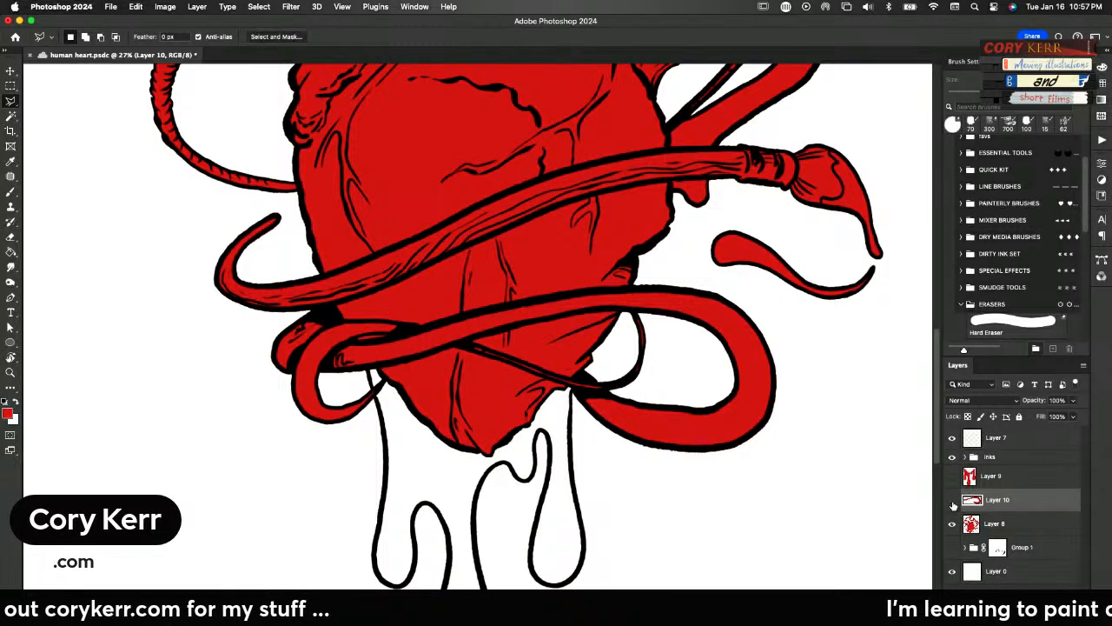
left_click(951, 500)
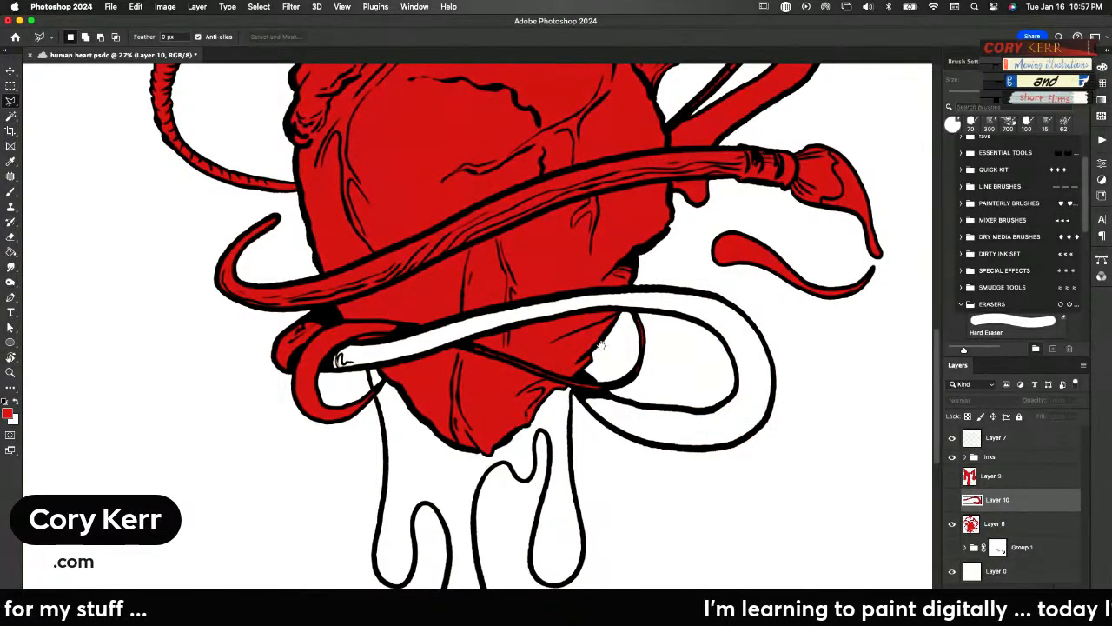
Lasso the short rounded end of the thick band beside the lower heart and cut its red from Layer 8 onto a new layer
scroll(435, 454, "left", 3)
scroll(434, 453, "up", 2)
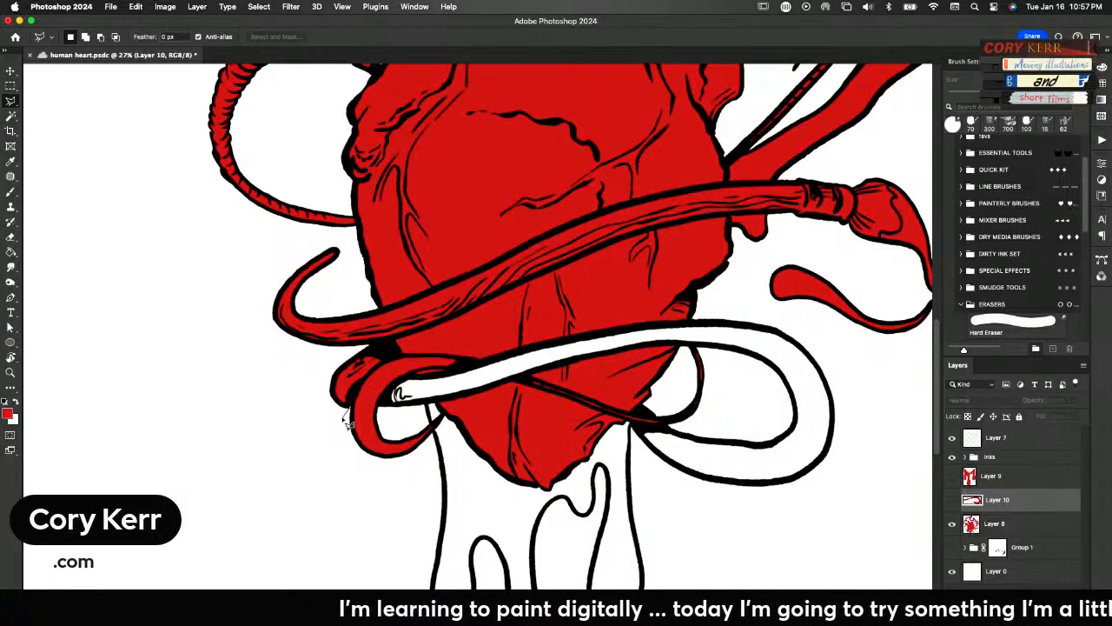
mouse_move(337, 420)
left_mouse_down()
mouse_move(339, 360)
mouse_move(393, 353)
mouse_move(356, 419)
left_mouse_up()
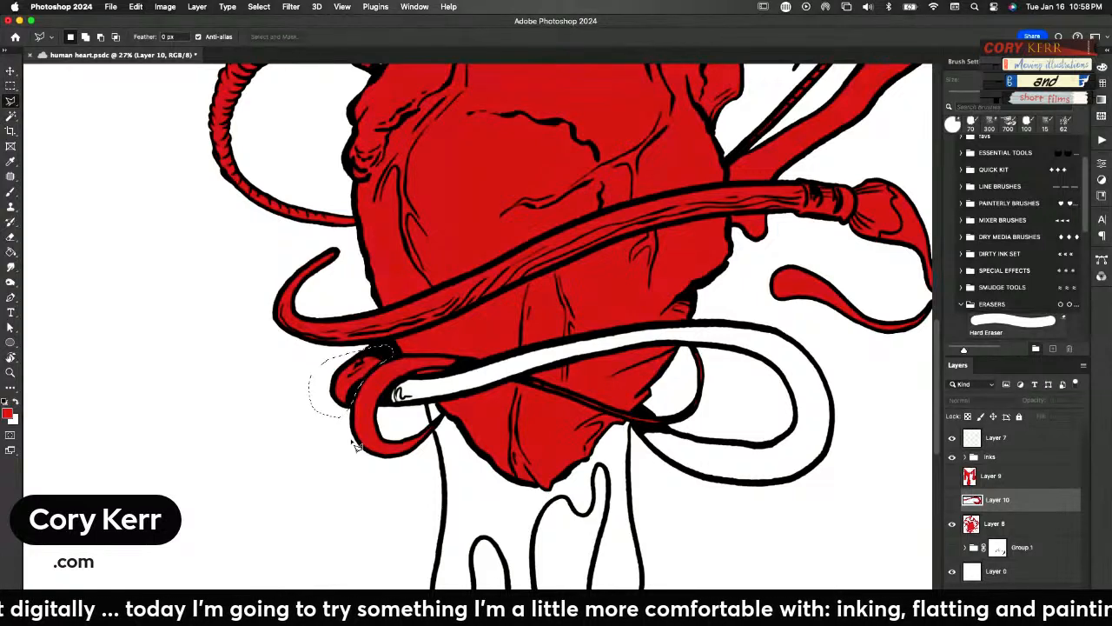
left_click(971, 522)
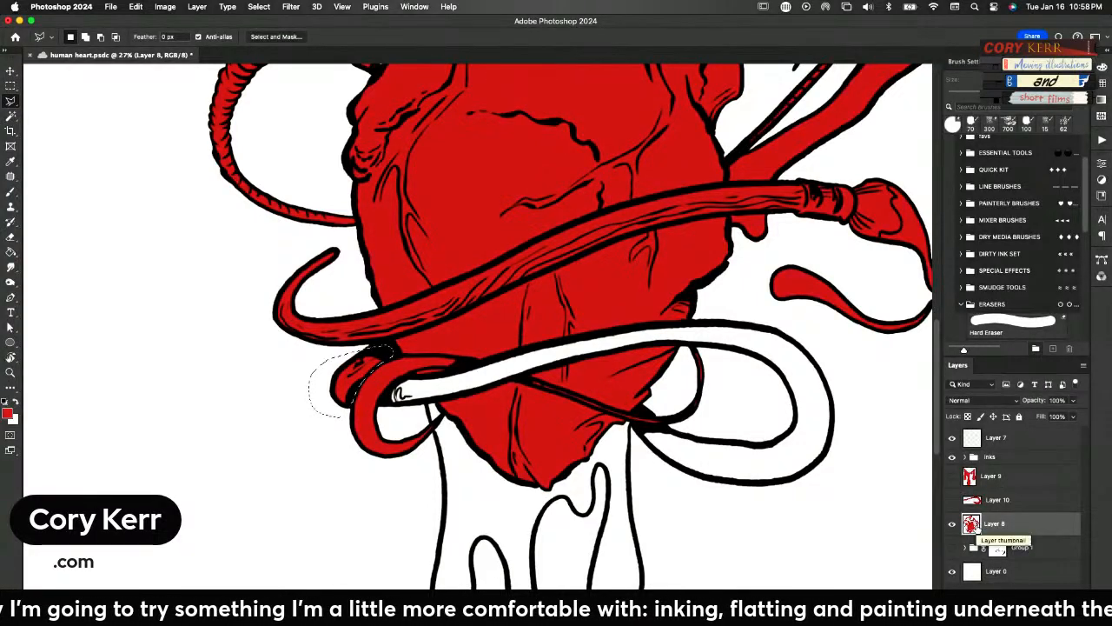
key("super+j")
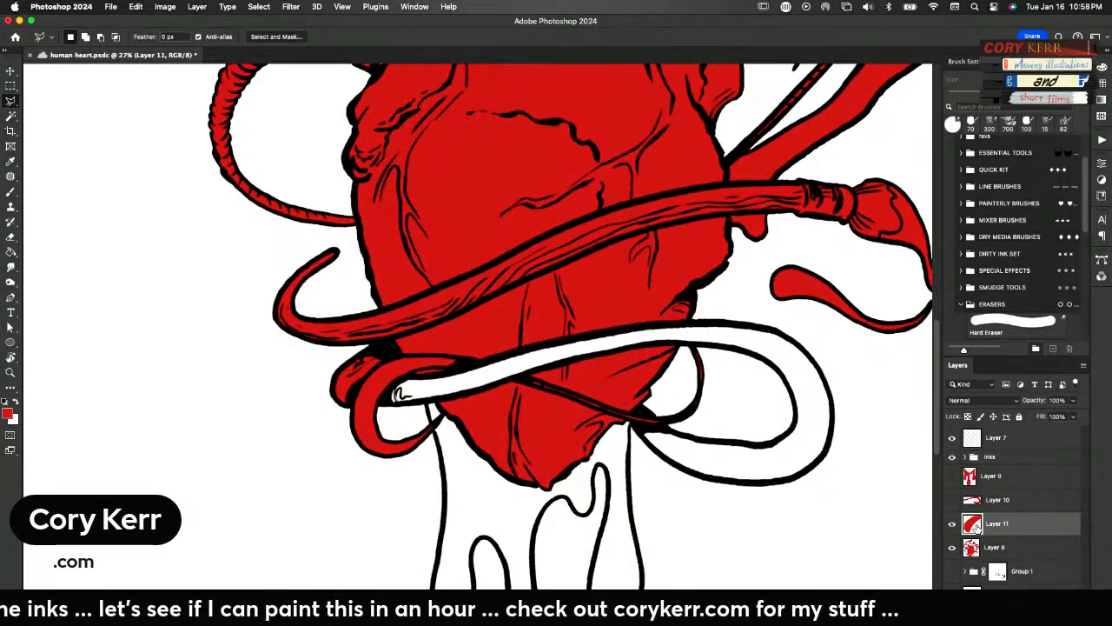
Merge the rounded end's layer with the thick band's Layer 10, check the combined flat and hide it
left_click(952, 501)
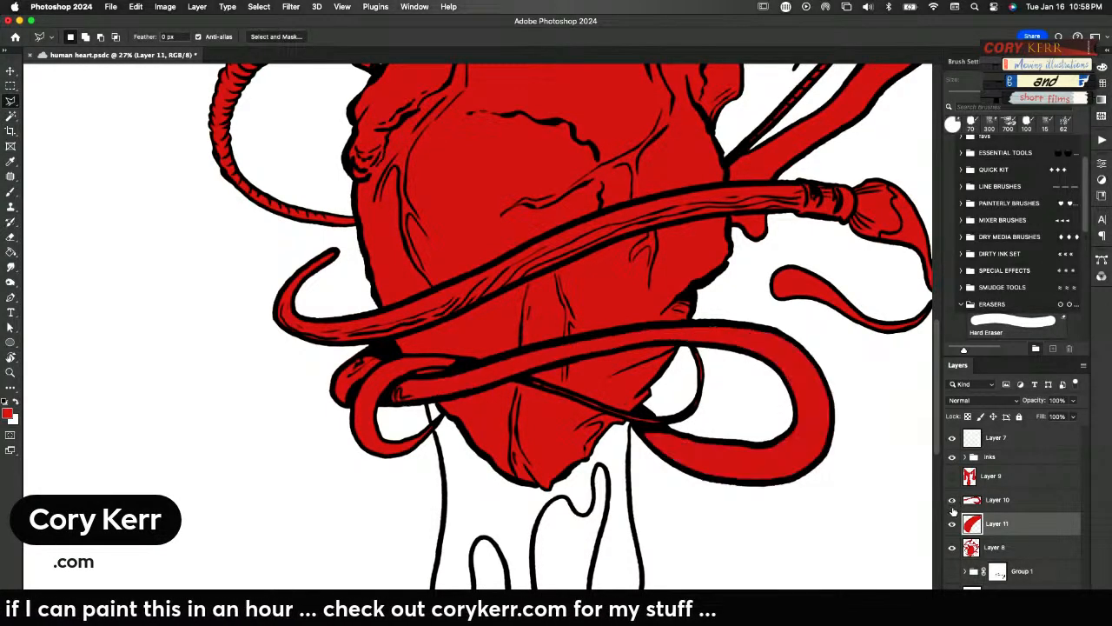
left_click(978, 504, "shift")
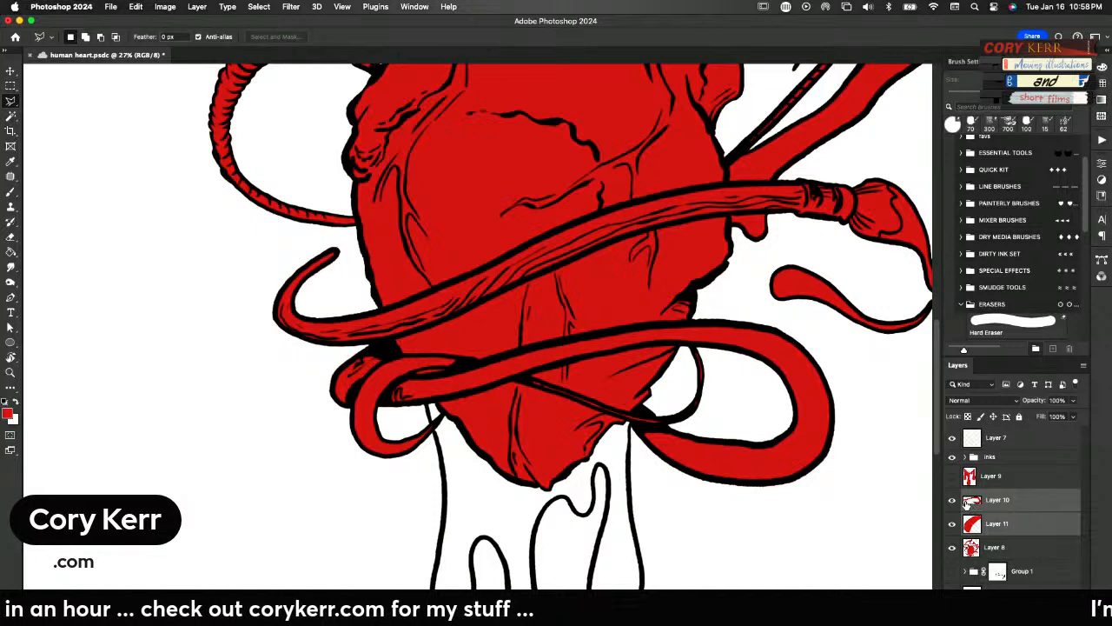
key("ctrl+e")
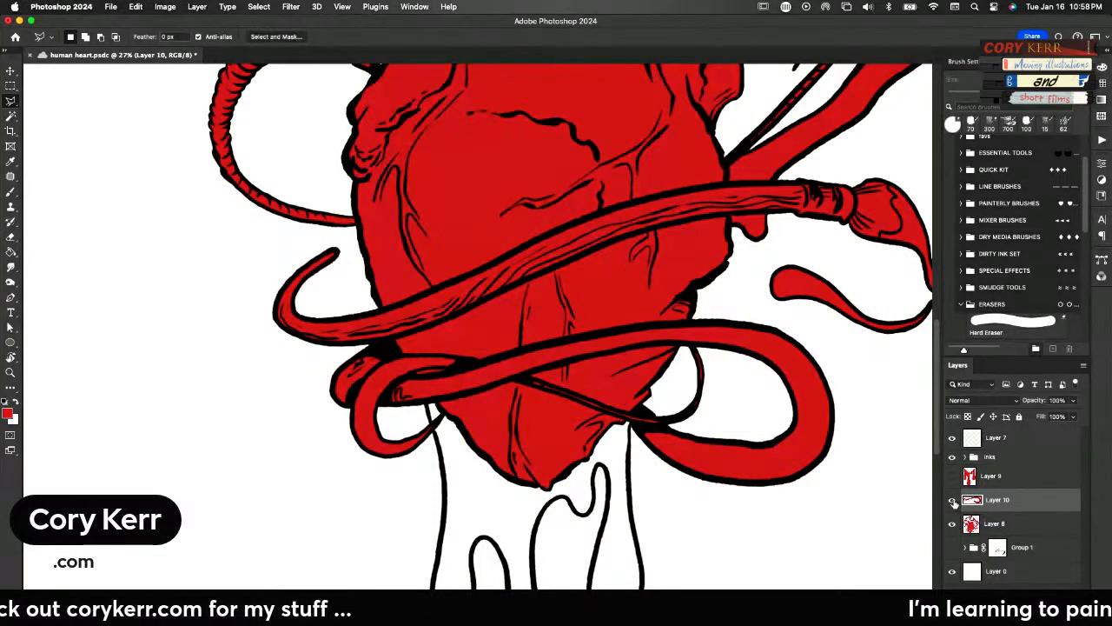
left_click(952, 501)
left_click(952, 502)
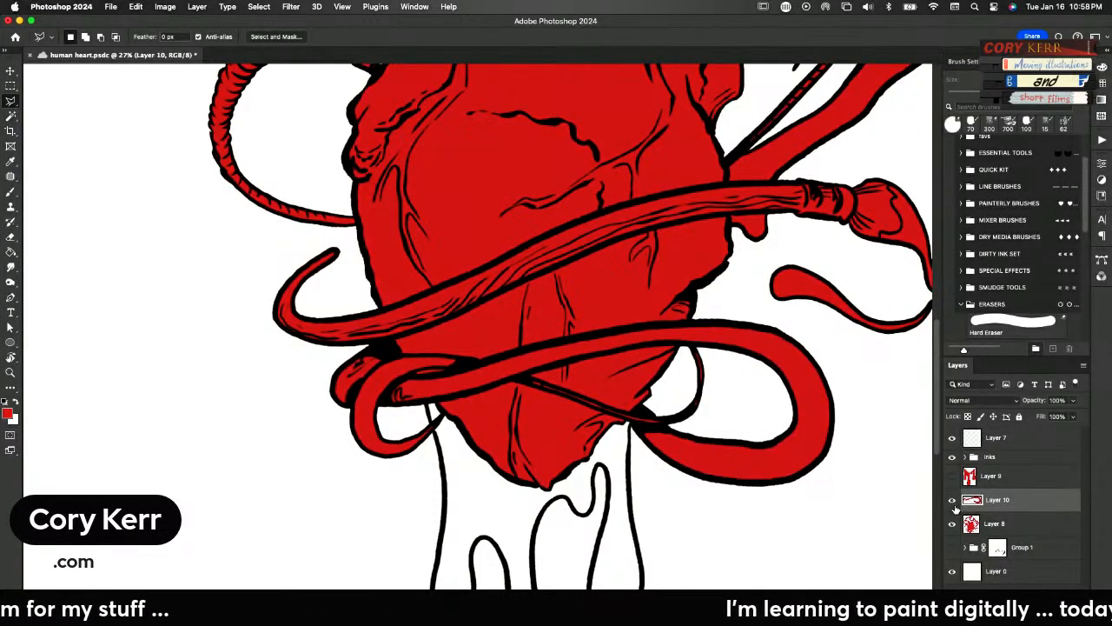
left_click(953, 501)
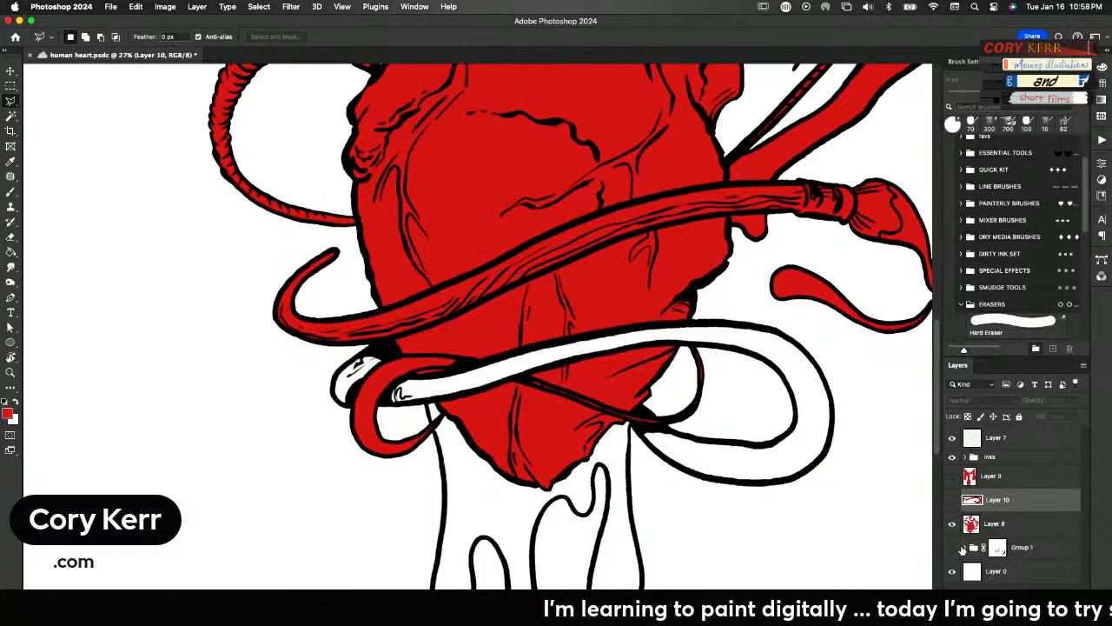
Lasso the thin band crossing behind the thick loop, cut its red from Layer 8 onto a new layer and hide that layer
mouse_move(551, 449)
left_mouse_down()
mouse_move(565, 501)
mouse_move(509, 526)
left_mouse_up()
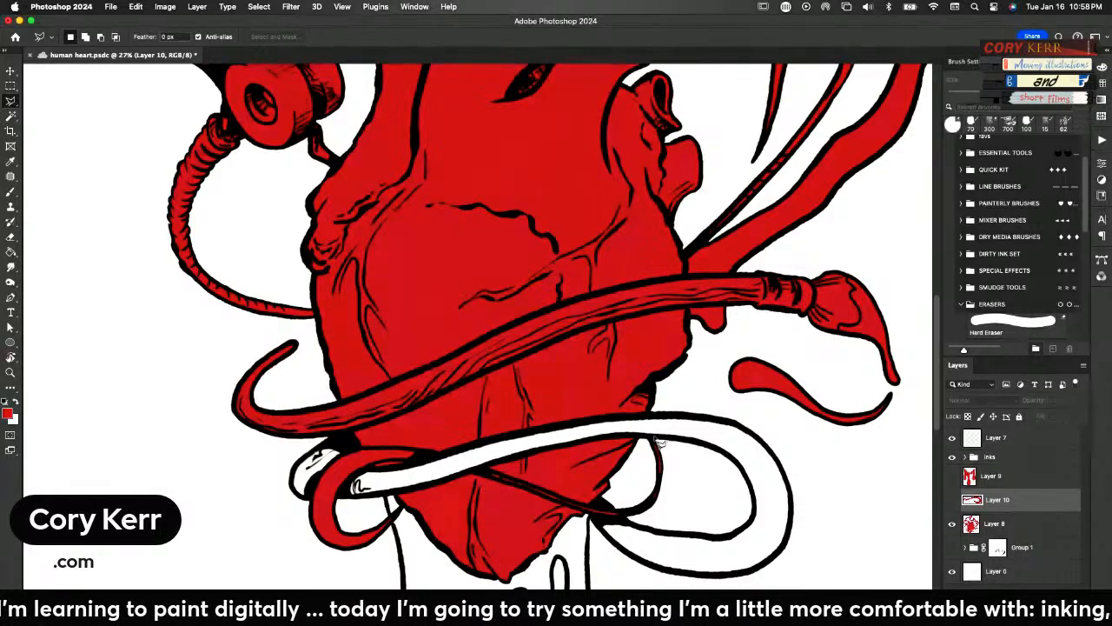
mouse_move(652, 441)
left_mouse_down()
mouse_move(676, 453)
mouse_move(678, 513)
mouse_move(662, 540)
mouse_move(612, 539)
mouse_move(528, 491)
mouse_move(402, 462)
mouse_move(372, 469)
mouse_move(365, 487)
mouse_move(378, 511)
mouse_move(414, 517)
mouse_move(403, 548)
left_mouse_up()
mouse_move(321, 567)
left_mouse_down()
mouse_move(316, 469)
mouse_move(357, 451)
mouse_move(403, 449)
mouse_move(610, 514)
mouse_move(631, 512)
mouse_move(651, 443)
mouse_move(647, 455)
left_mouse_up()
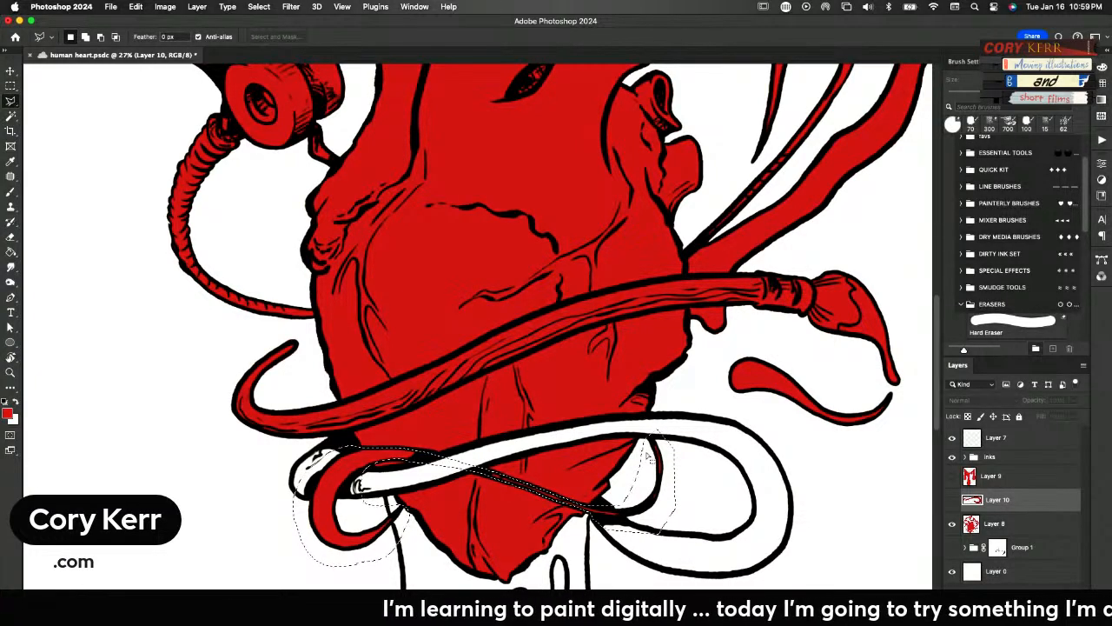
key("ctrl+j")
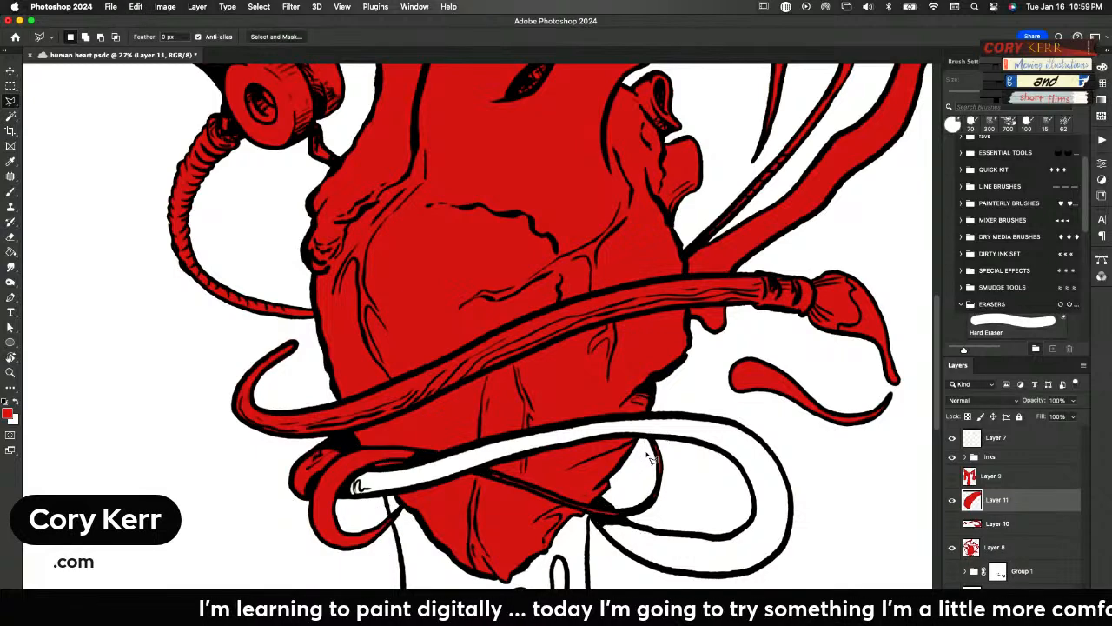
key("ctrl+z")
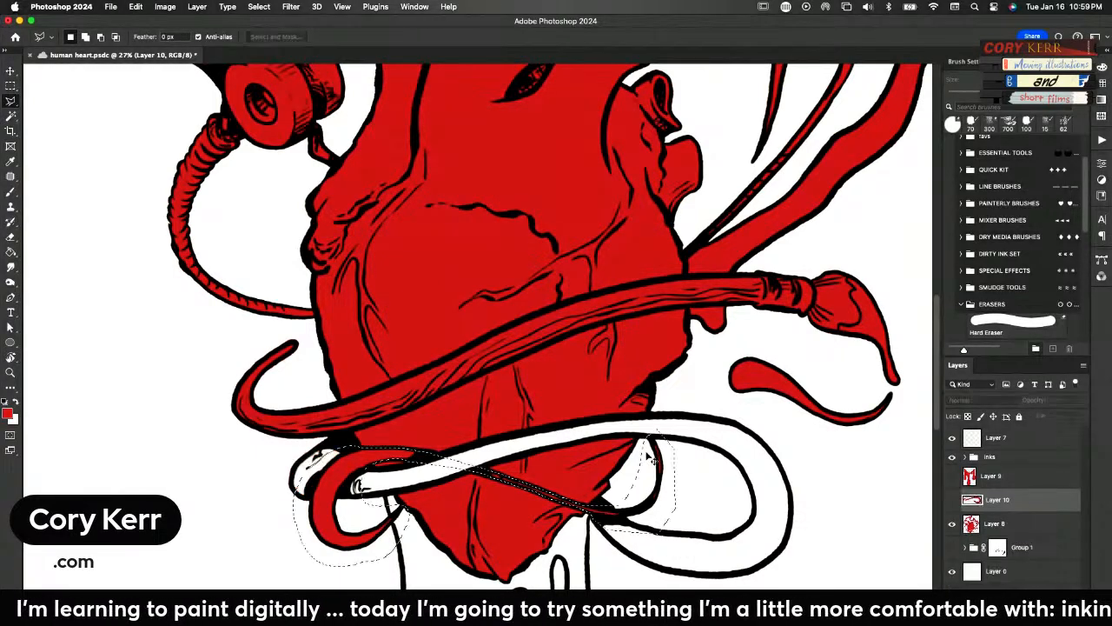
left_click(972, 523)
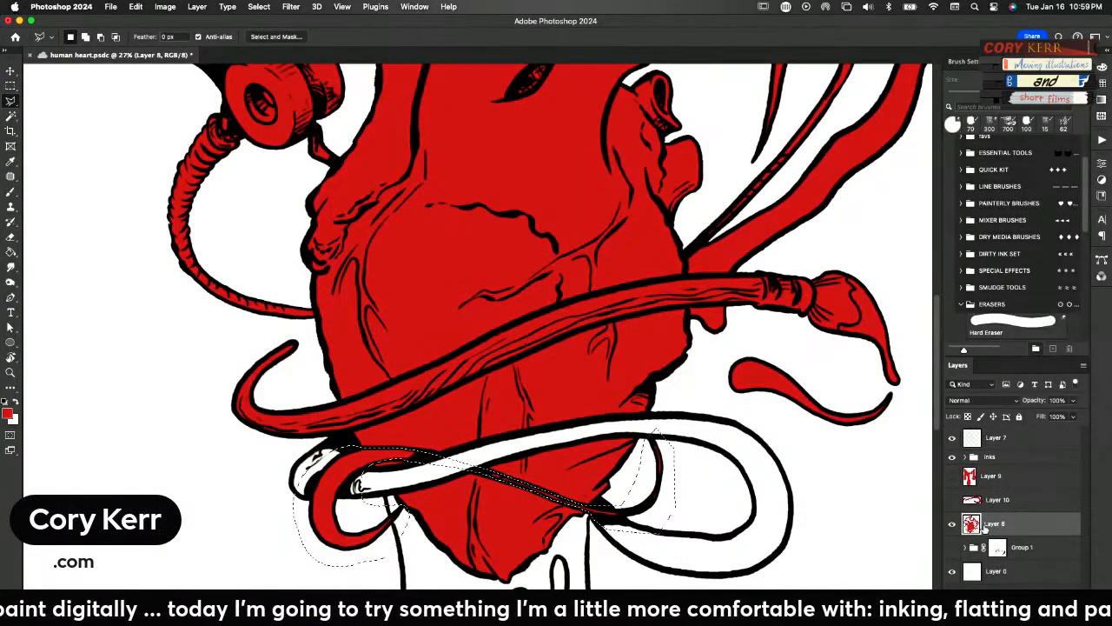
key("ctrl+j")
left_click(952, 524)
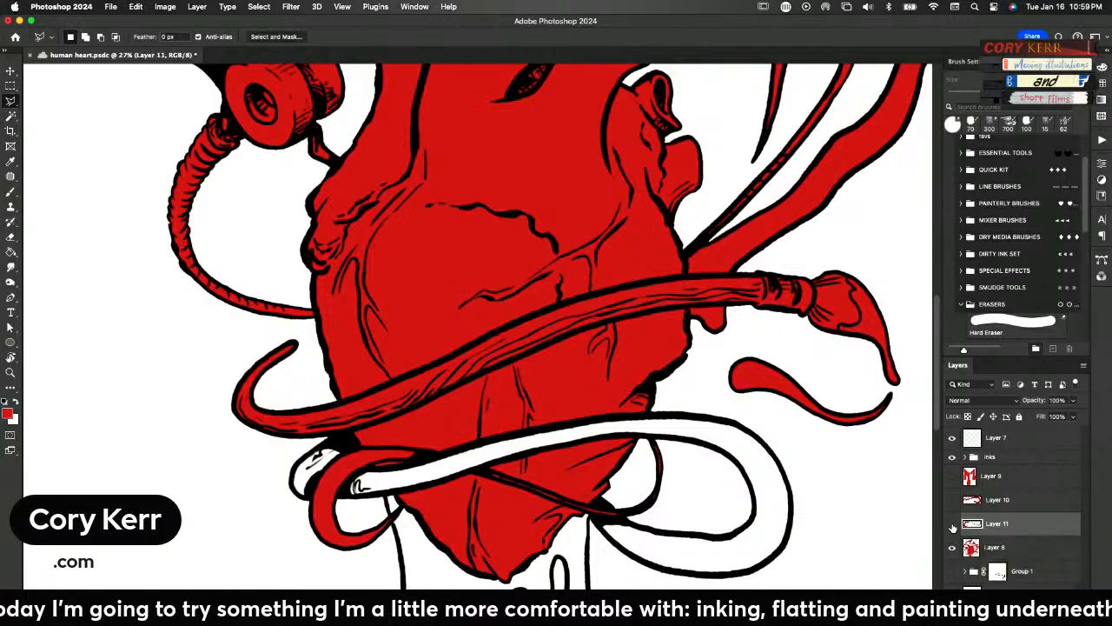
Lasso the wet paint on the paintbrush's tip together with the liquid splash beneath it
left_click_drag(709, 402, 690, 474)
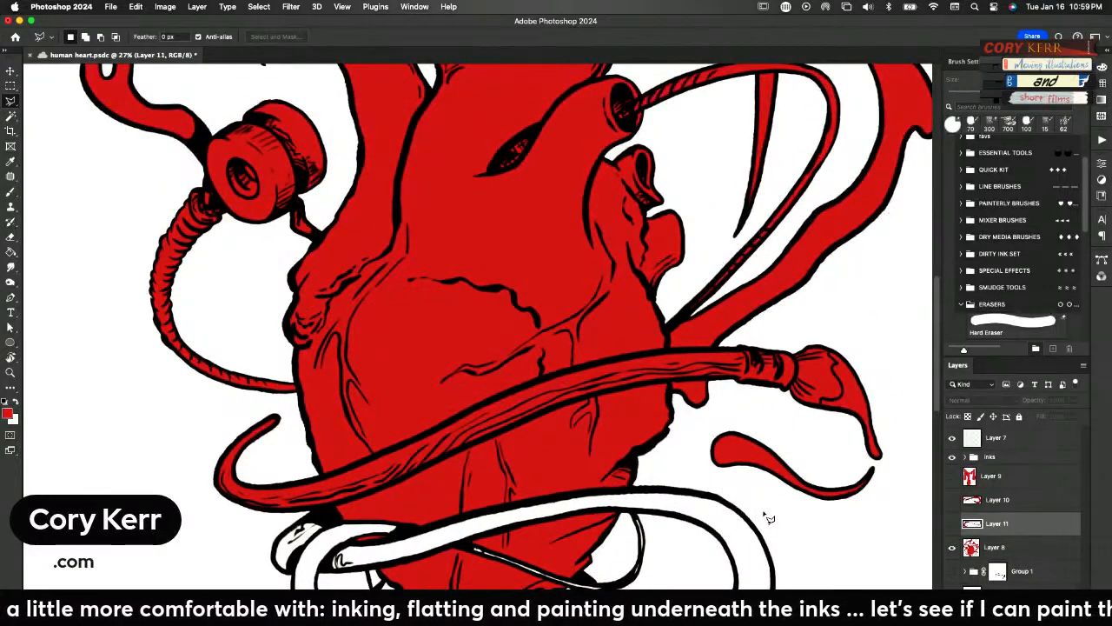
key("super+minus")
key("super+minus")
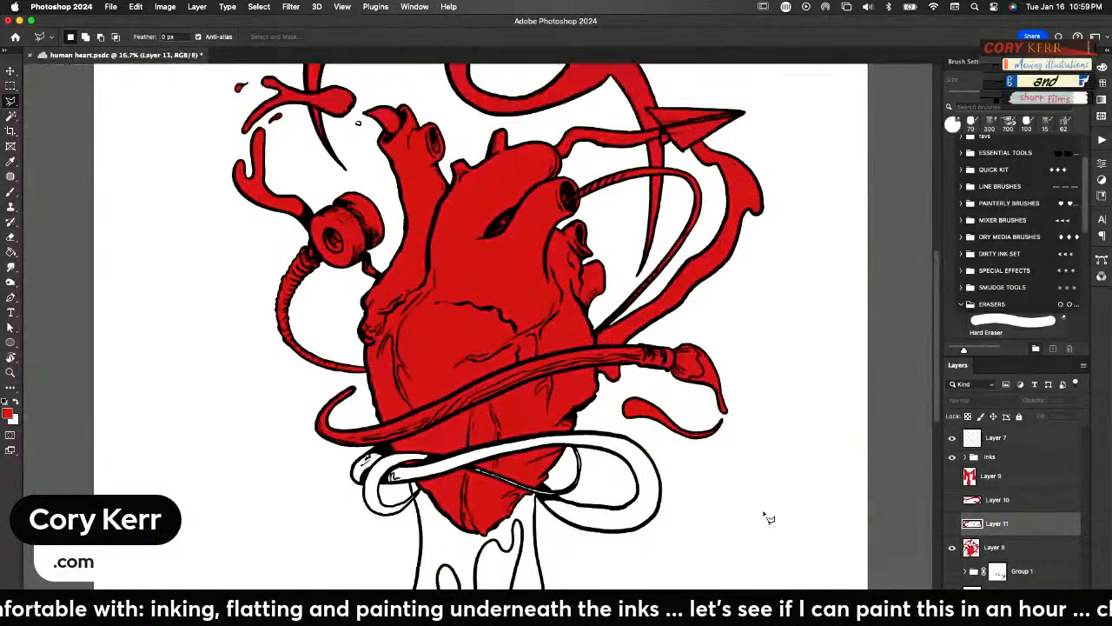
left_click_drag(623, 478, 622, 524)
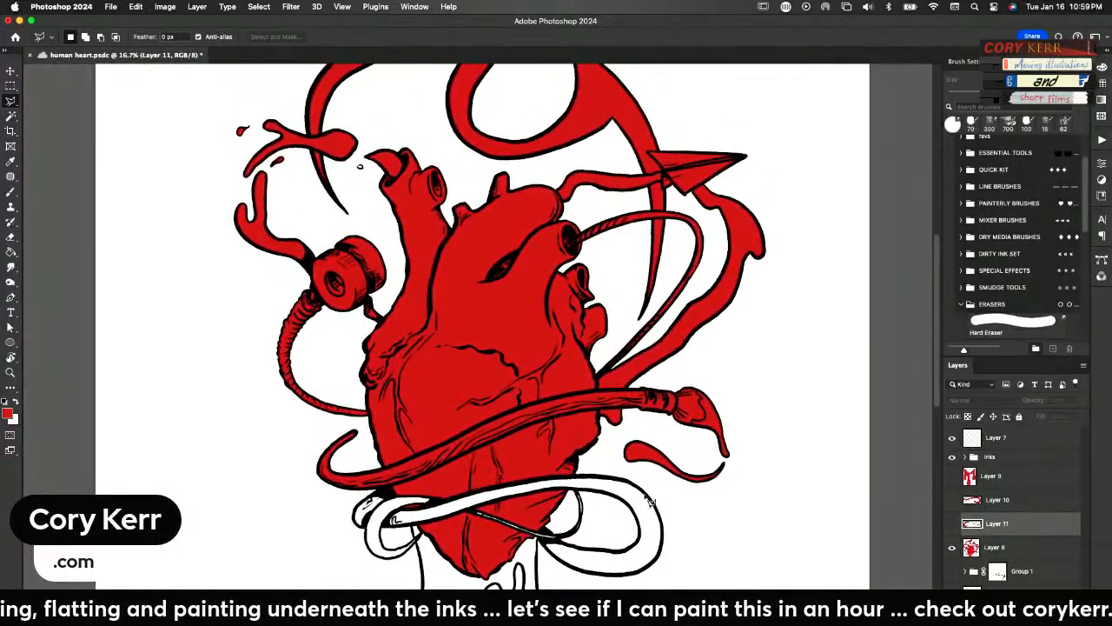
mouse_move(671, 495)
left_mouse_down()
mouse_move(631, 478)
mouse_move(613, 447)
mouse_move(695, 443)
mouse_move(695, 426)
left_mouse_up()
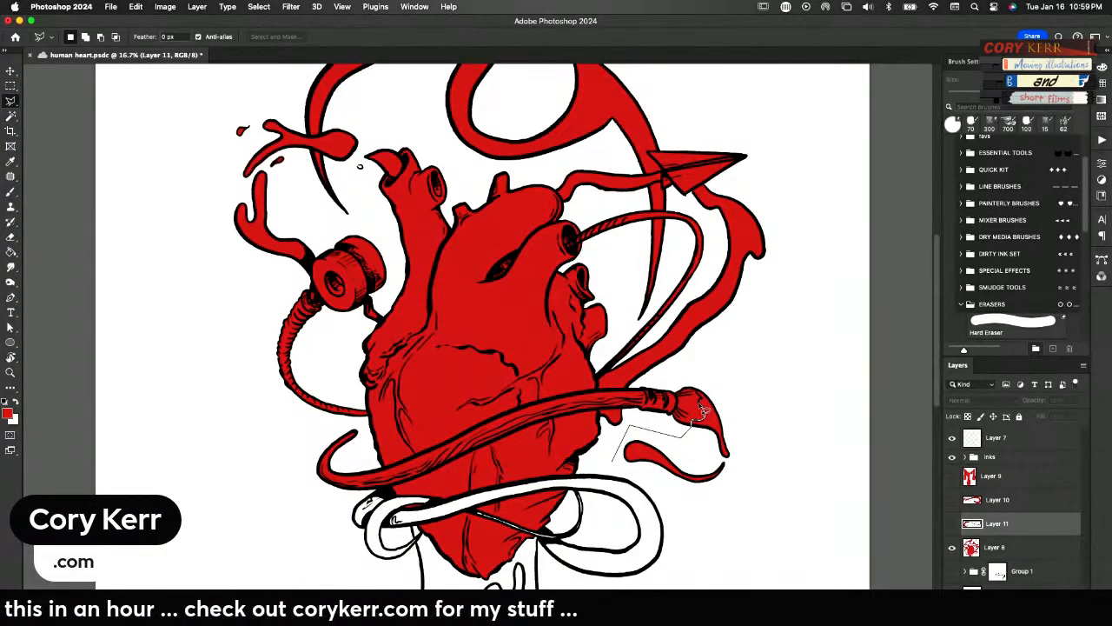
mouse_move(699, 401)
left_mouse_down()
mouse_move(763, 437)
mouse_move(686, 503)
mouse_move(618, 474)
mouse_move(615, 485)
left_mouse_up()
key("shift")
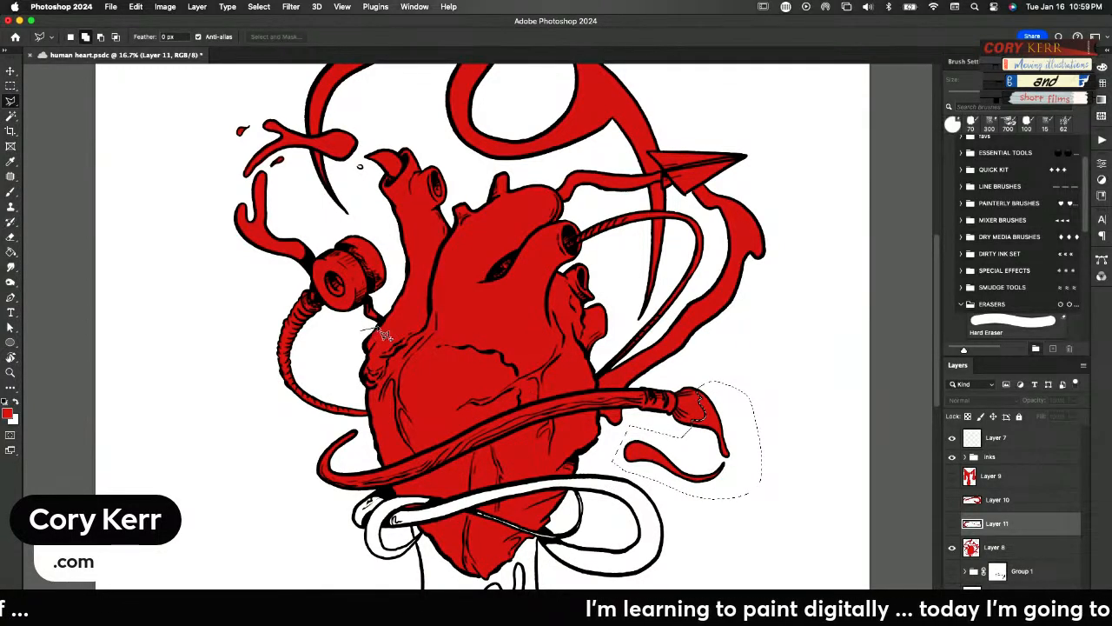
Add the liquid around the spool, upper splashes and vessel opening to the selection, cut all of it from Layer 8 onto a new layer and hide it
left_click_drag(368, 295, 360, 331)
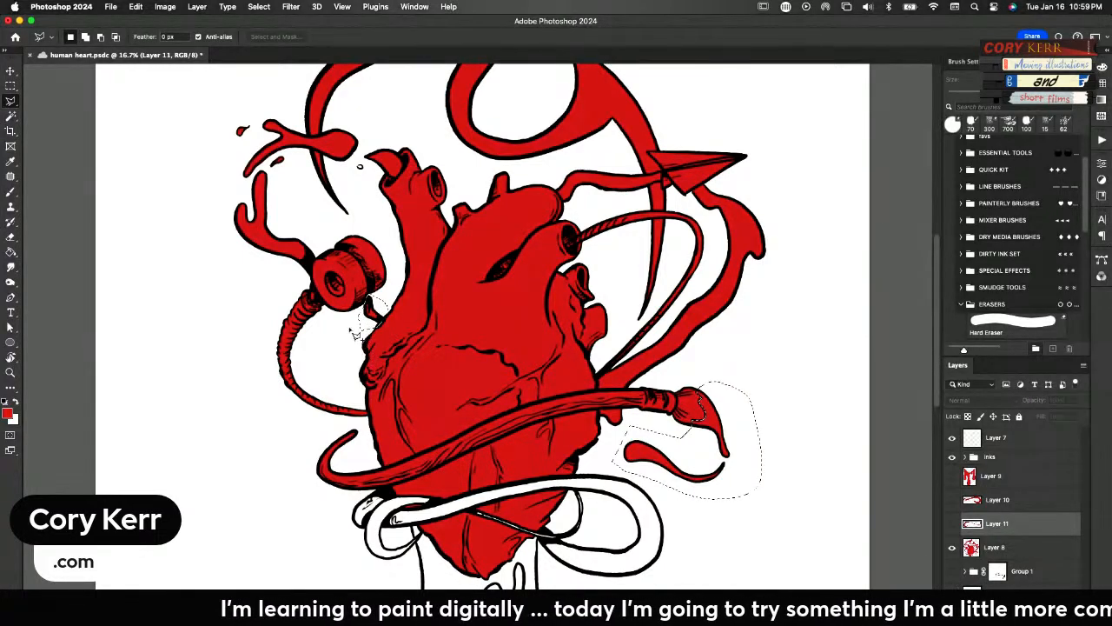
left_click(286, 283, "shift")
left_click(306, 277)
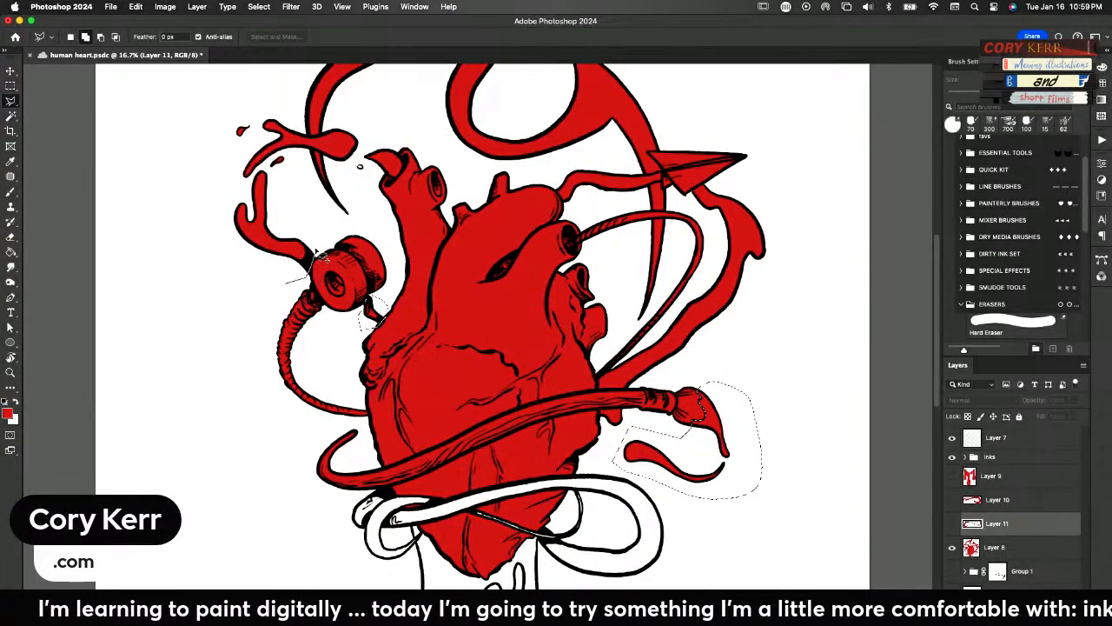
mouse_move(320, 254)
left_mouse_down()
mouse_move(279, 189)
mouse_move(298, 164)
mouse_move(329, 149)
mouse_move(318, 155)
mouse_move(360, 191)
mouse_move(388, 174)
mouse_move(403, 182)
mouse_move(401, 157)
mouse_move(382, 133)
mouse_move(345, 118)
mouse_move(313, 138)
mouse_move(264, 101)
mouse_move(226, 107)
mouse_move(195, 159)
mouse_move(202, 229)
mouse_move(299, 306)
left_mouse_up()
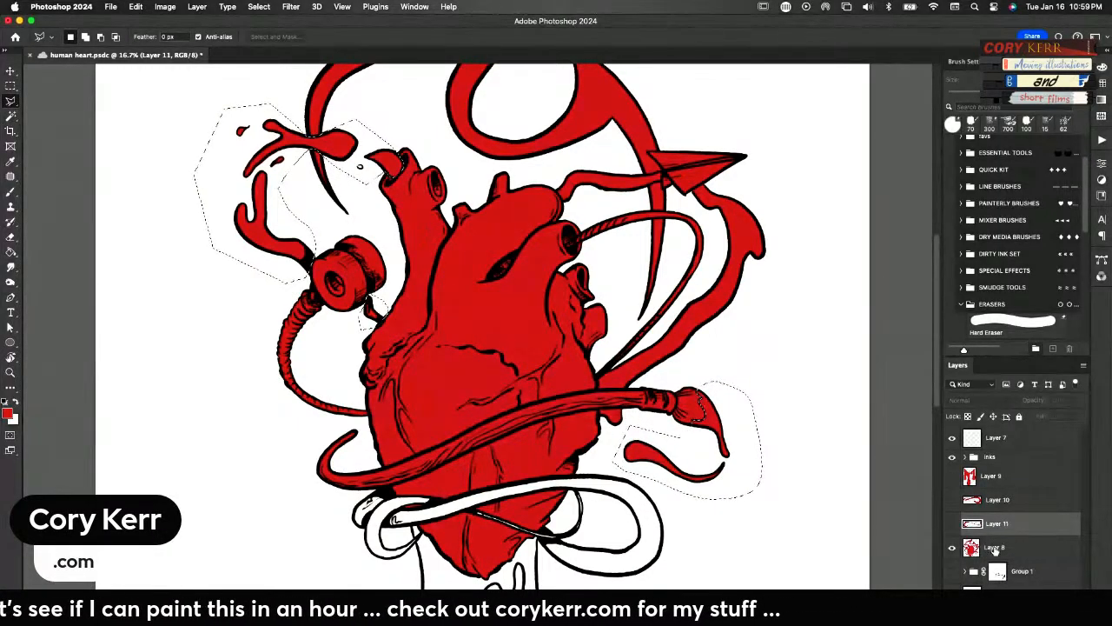
left_click(995, 547)
key("super+c")
key("super+v")
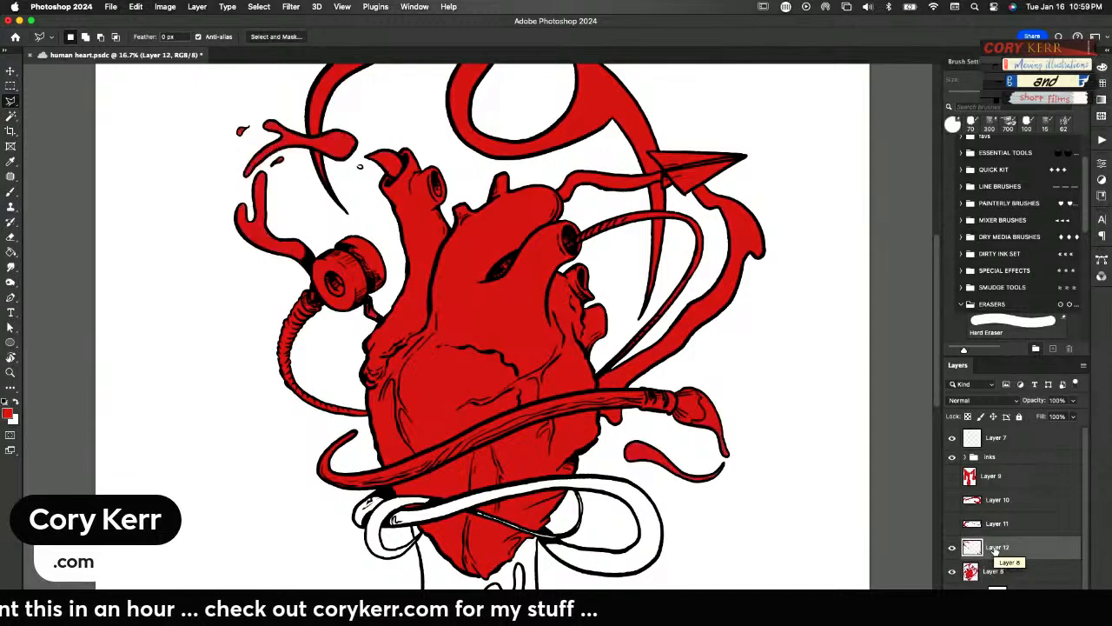
left_click(953, 548)
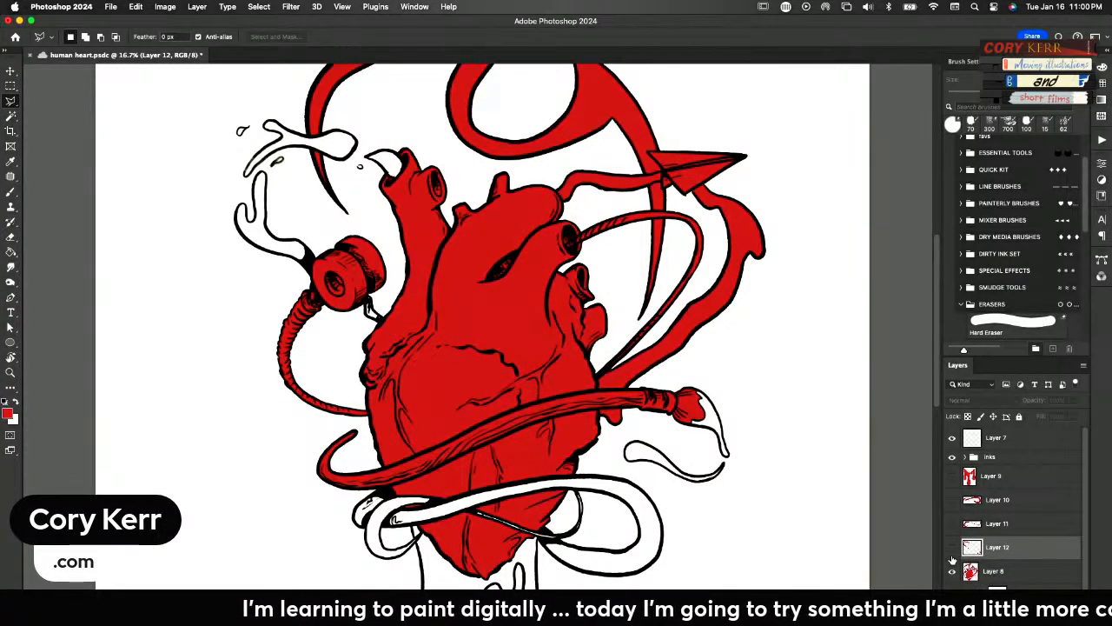
Check the thick band's Layer 10, then lasso the band's tip below the paintbrush handle and its stretch up to the paper plane
left_click_drag(732, 500, 748, 488)
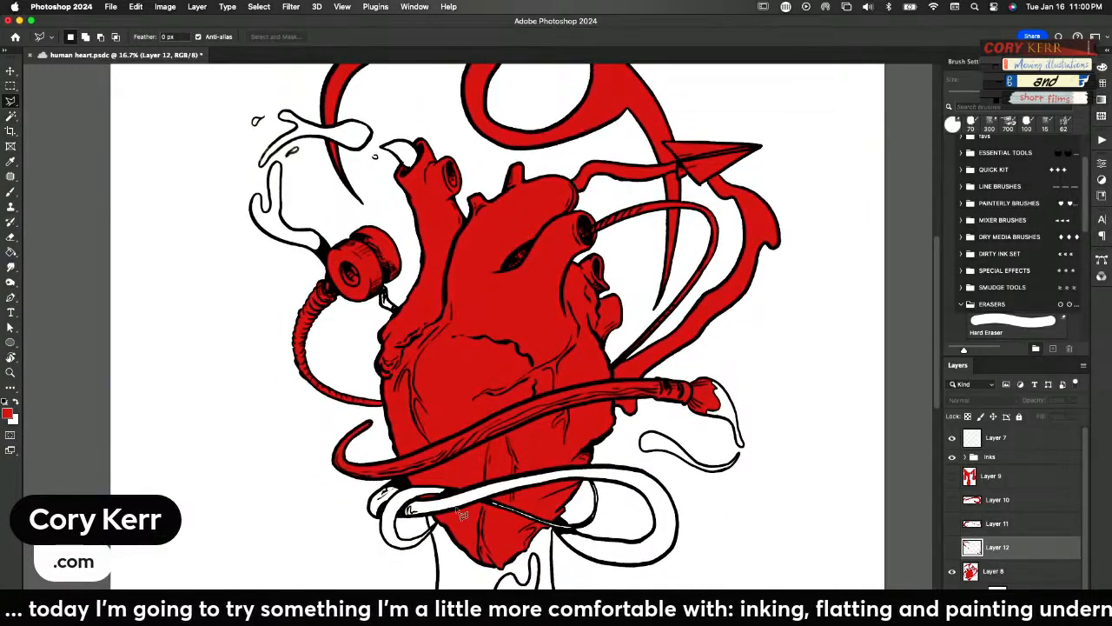
left_click(951, 501)
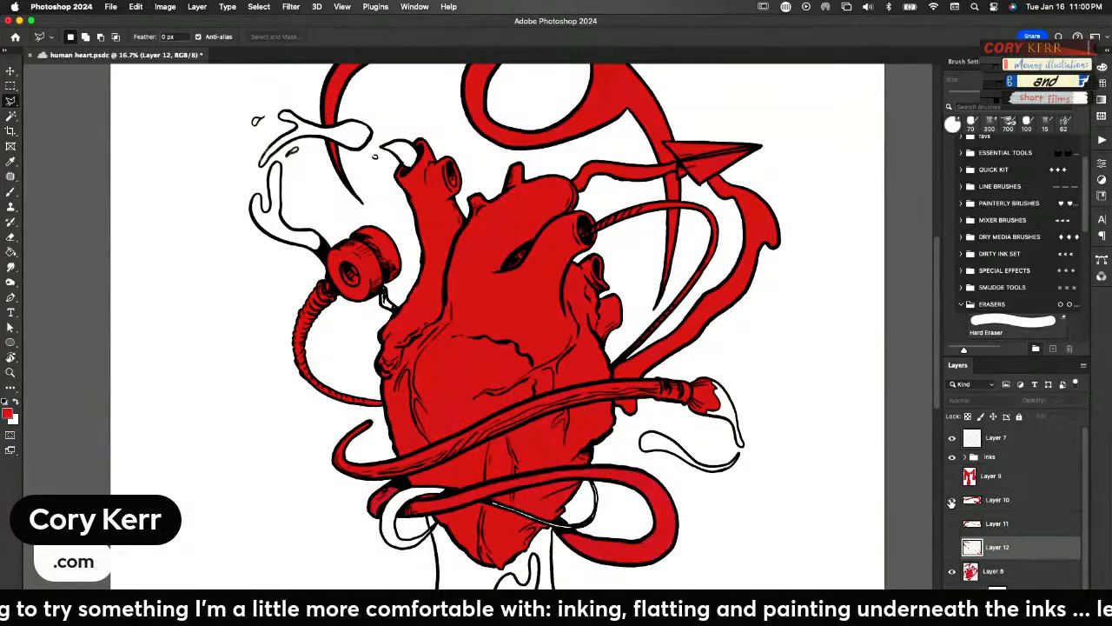
left_click(951, 500)
left_click(951, 500)
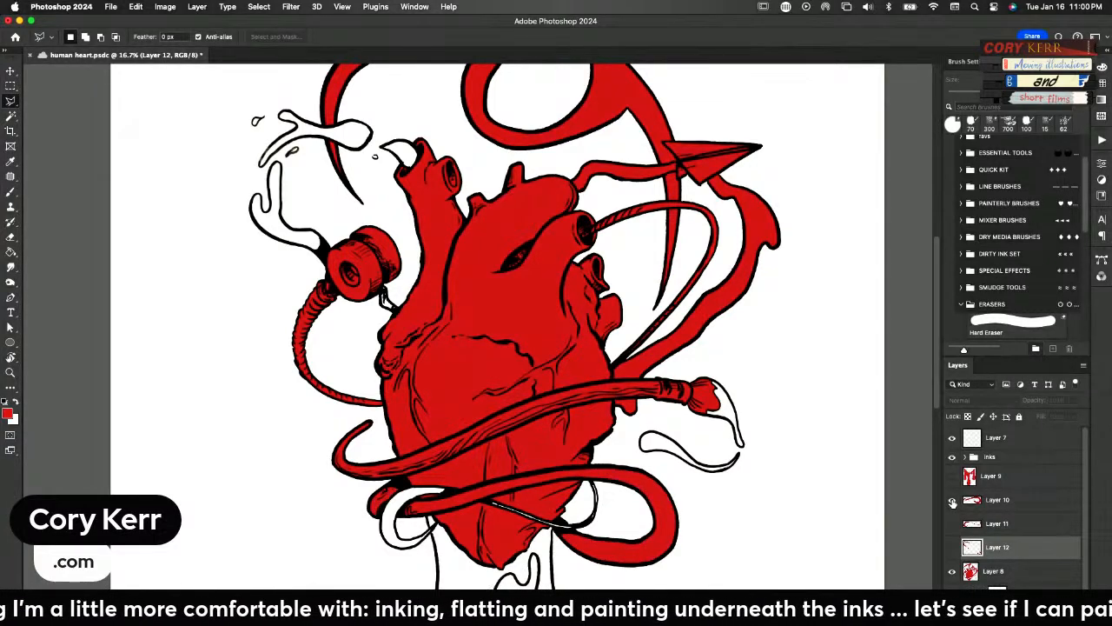
left_click(951, 500)
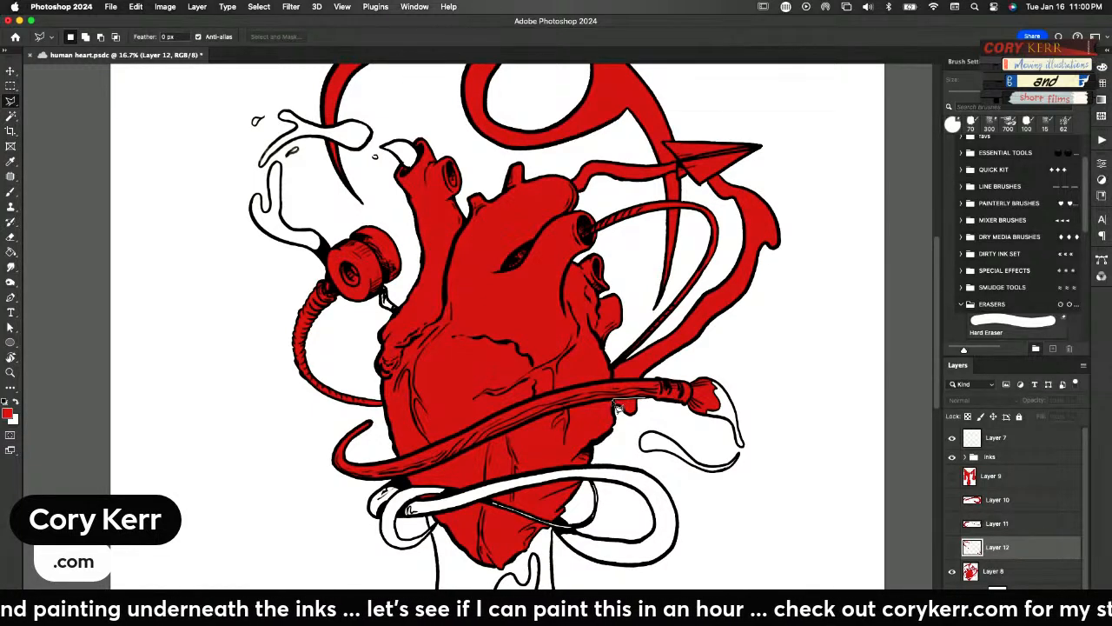
mouse_move(619, 410)
left_mouse_down()
mouse_move(638, 428)
mouse_move(653, 413)
mouse_move(645, 398)
mouse_move(620, 402)
left_mouse_up()
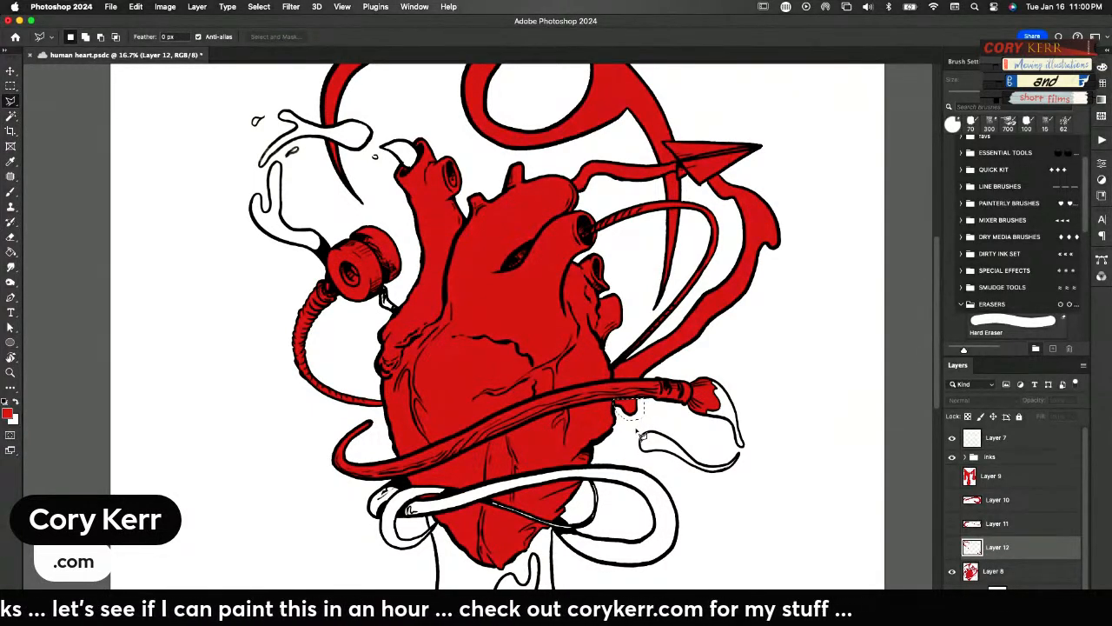
left_click(663, 369, "shift")
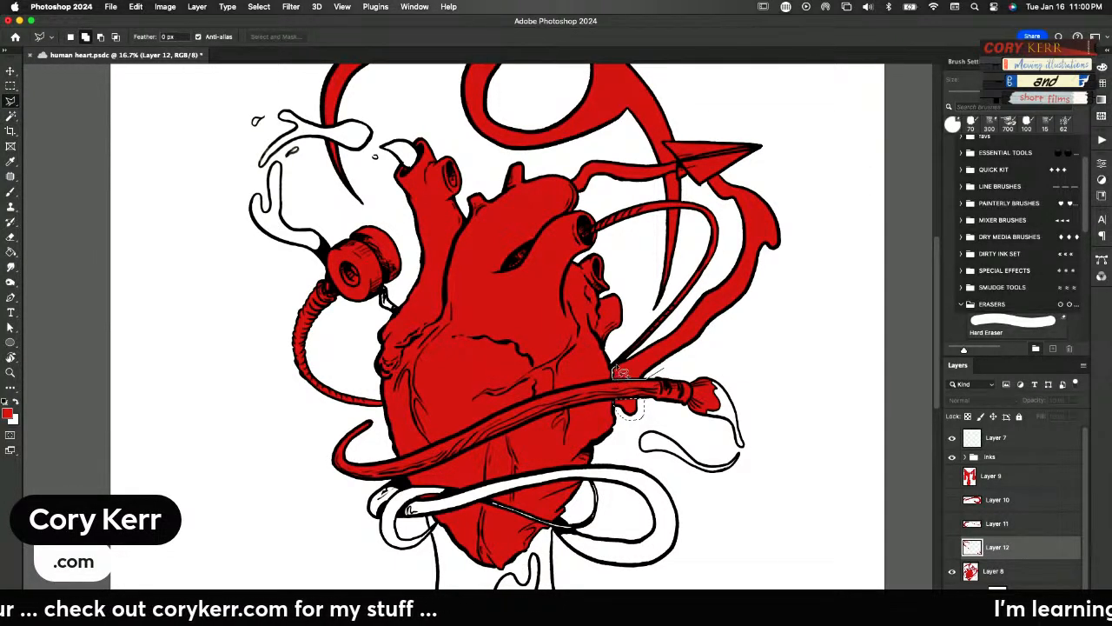
mouse_move(647, 349)
left_mouse_down()
mouse_move(682, 317)
mouse_move(725, 254)
mouse_move(732, 224)
mouse_move(705, 184)
mouse_move(731, 170)
mouse_move(774, 177)
mouse_move(816, 249)
mouse_move(807, 289)
mouse_move(665, 386)
left_mouse_up()
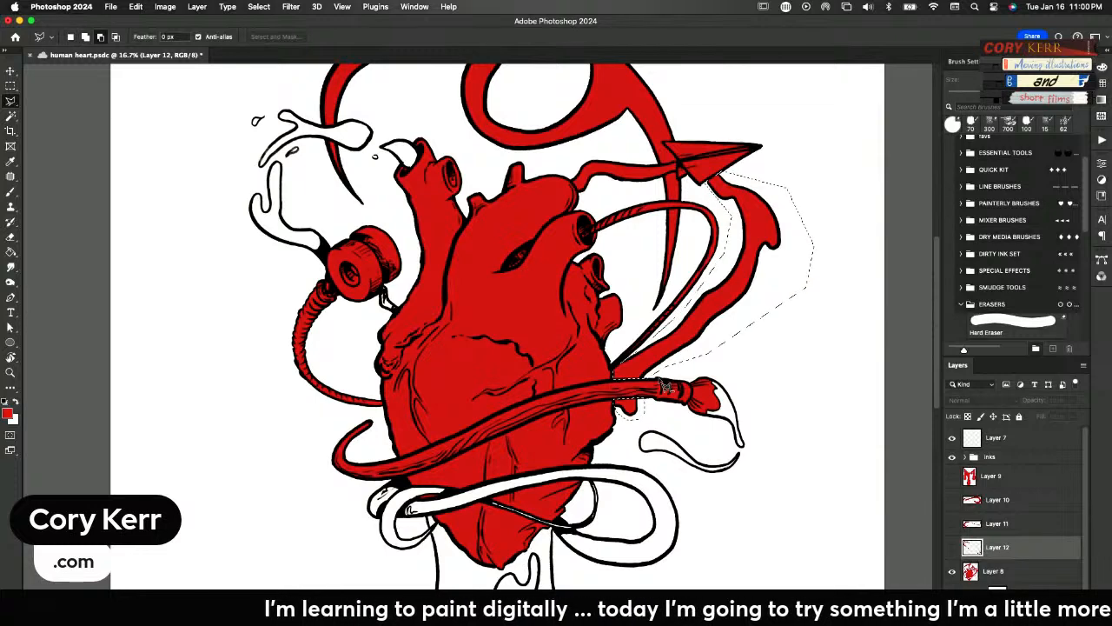
key("shift")
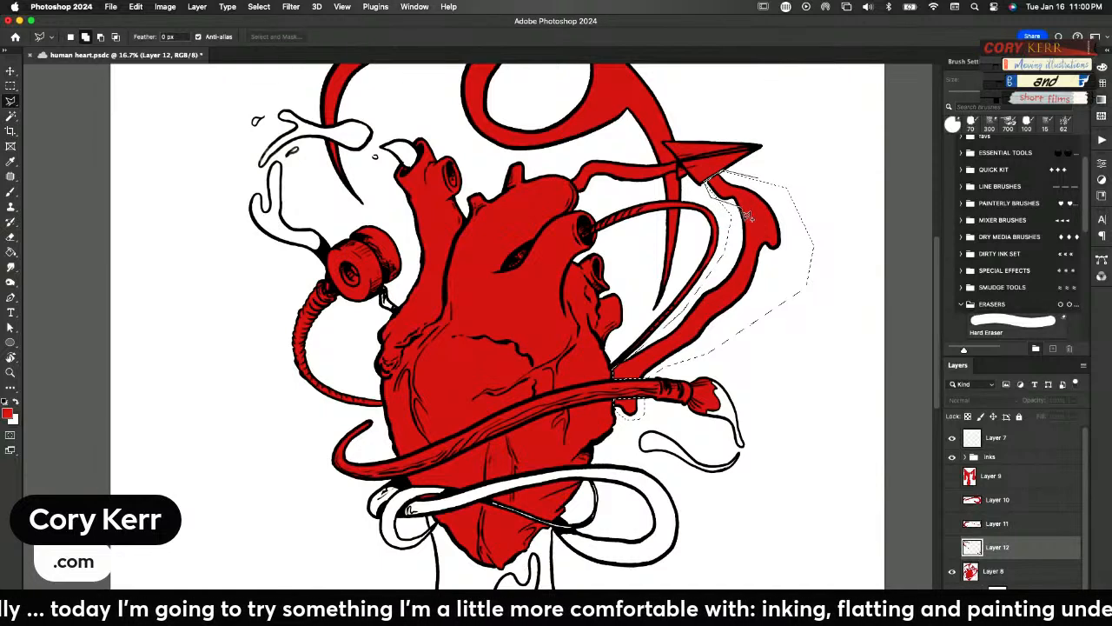
key("shift")
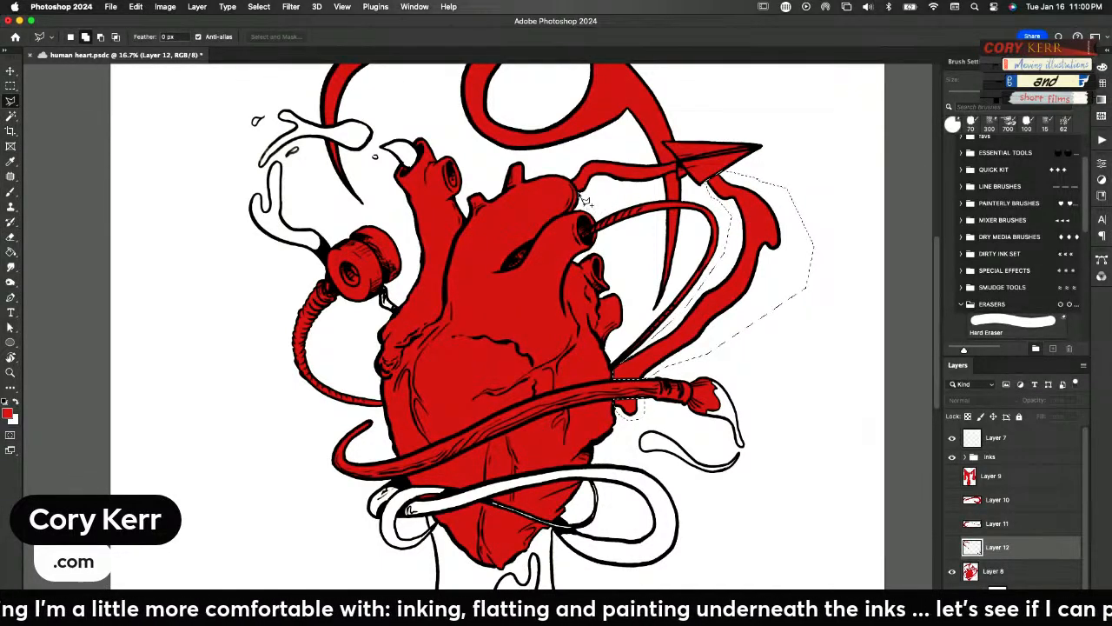
Add the band's upper stretch between the top of the heart and the paper plane to the selection
left_click(568, 165)
left_click(604, 144)
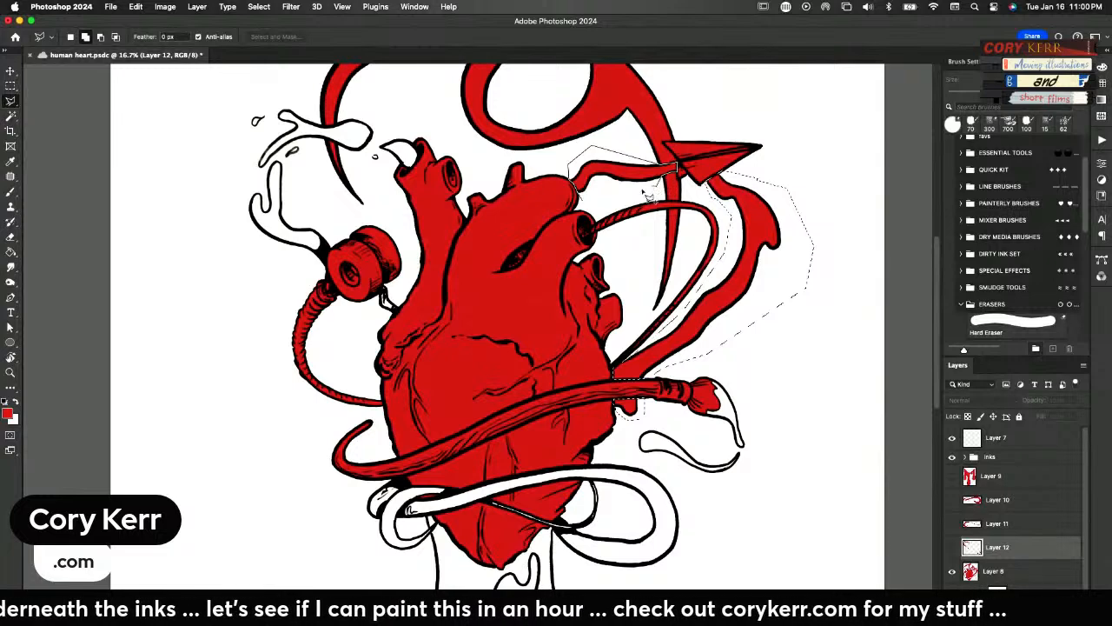
double_click(601, 203)
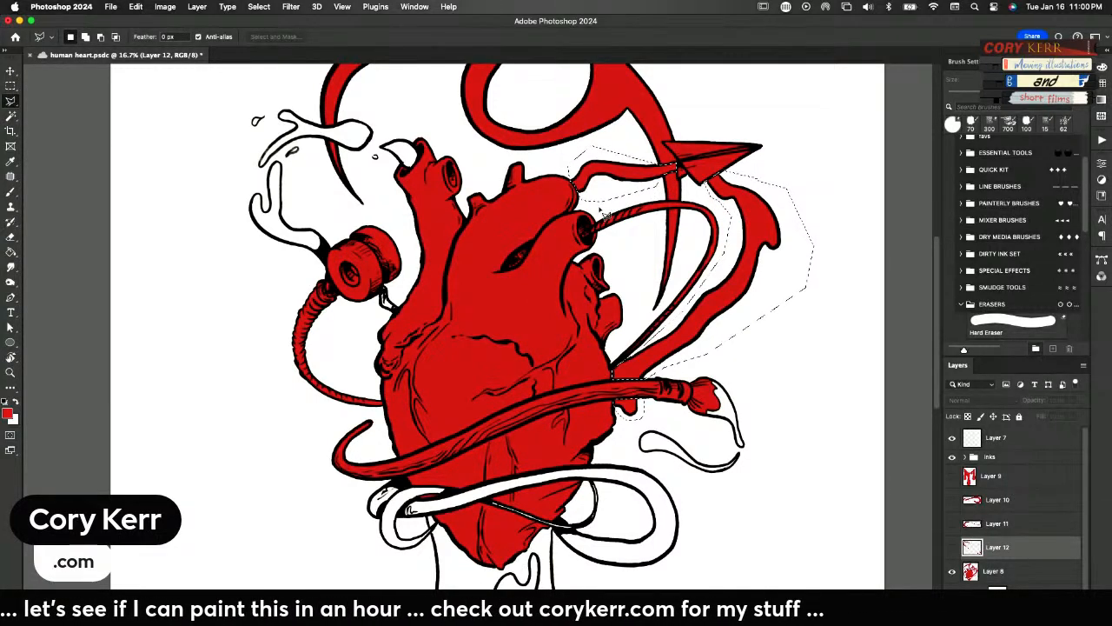
key("super+shift+v")
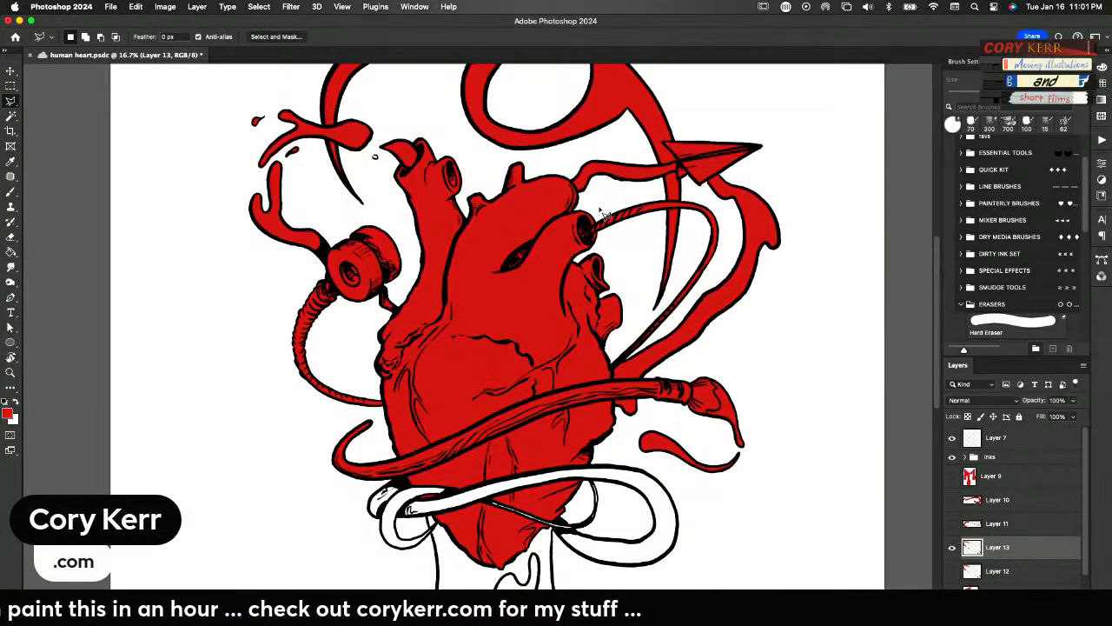
key("super+z")
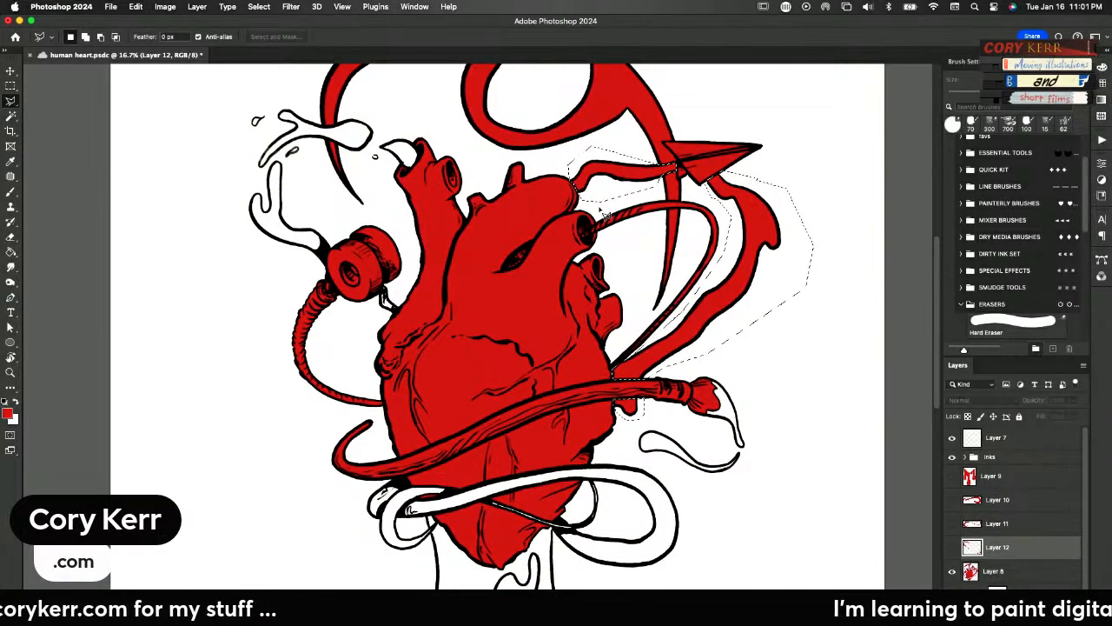
left_click(953, 547)
left_click(952, 547)
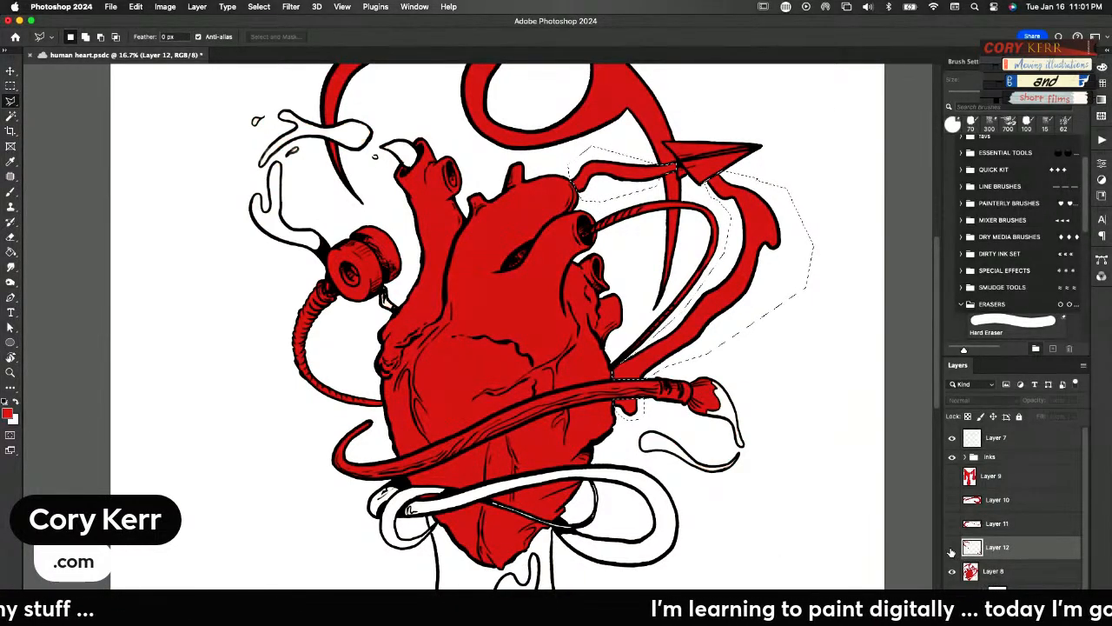
Cut the selected band sections' red from Layer 8, paste it in place on a new layer and check that layer
left_click(982, 577)
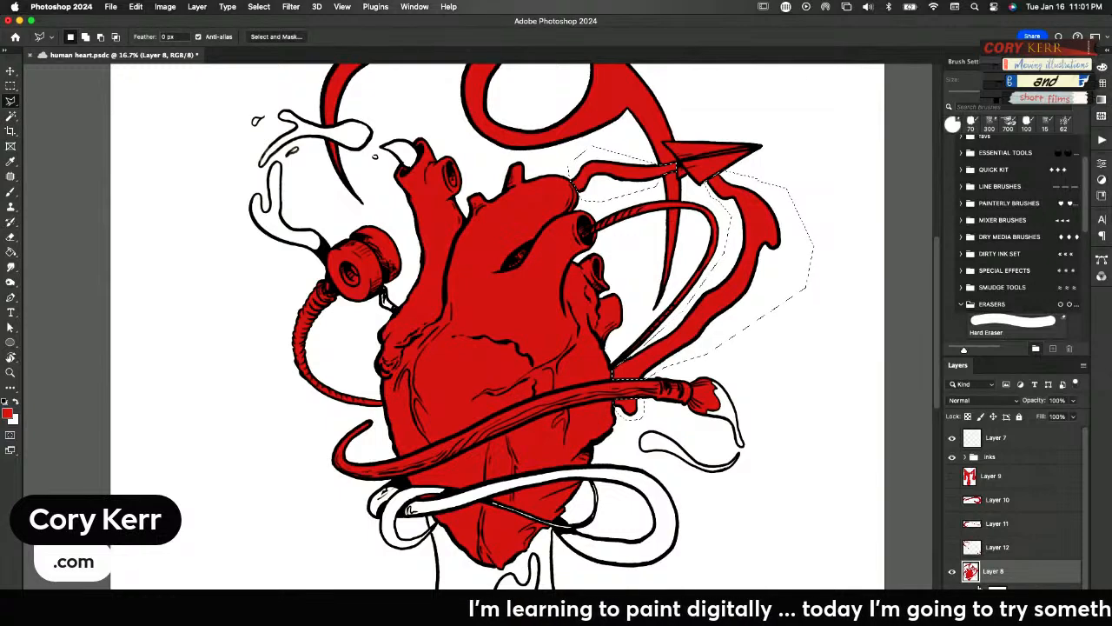
key("super+x")
key("super+shift+v")
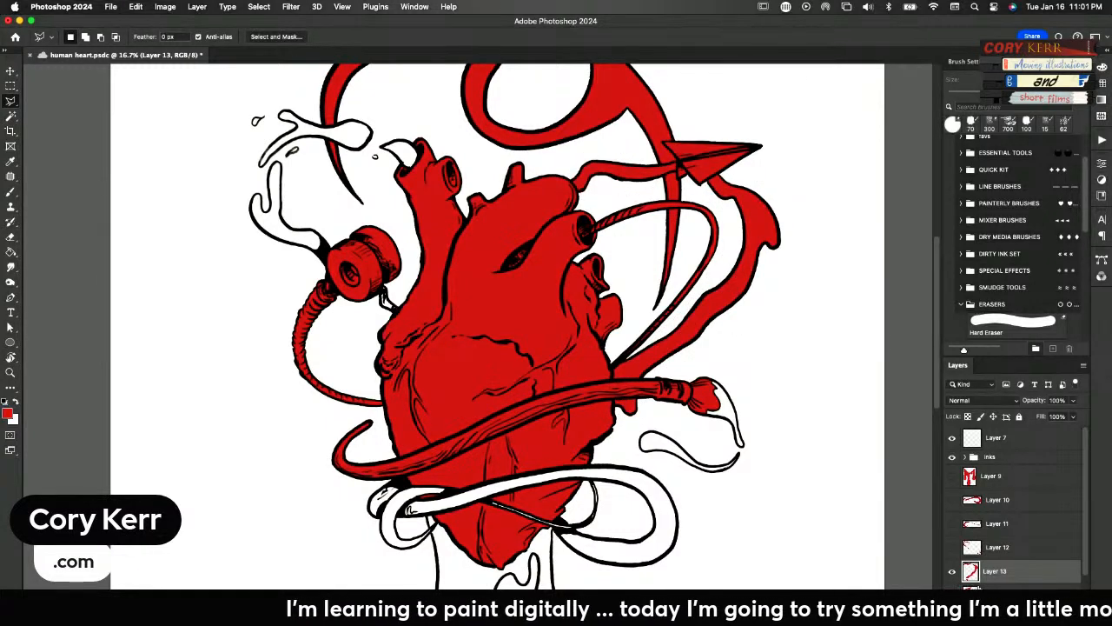
left_click(953, 572)
left_click(951, 573)
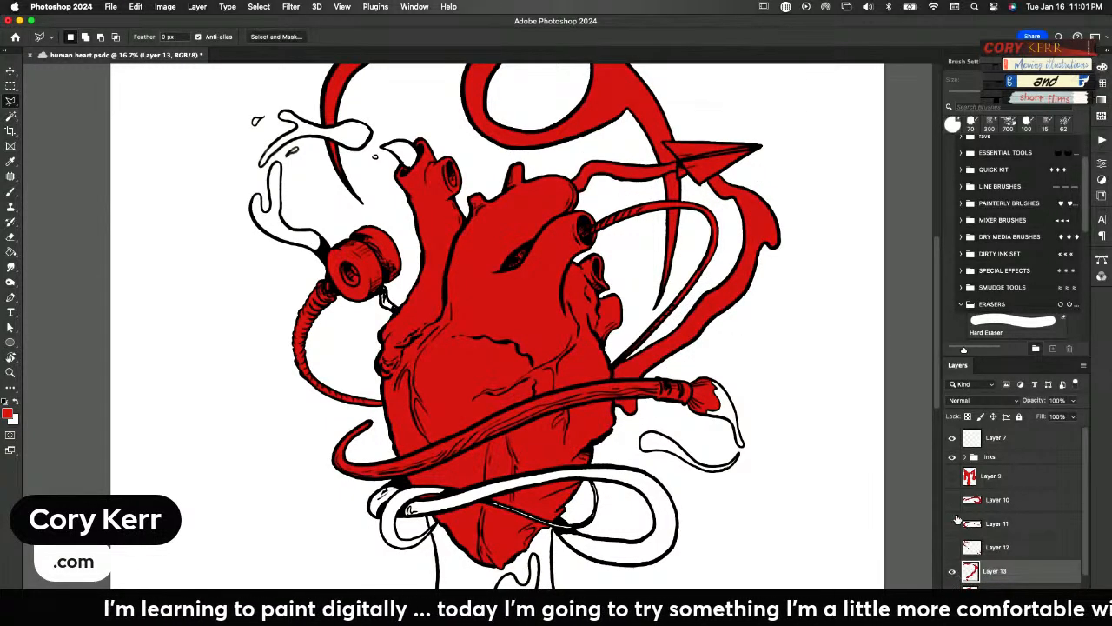
Move the new band layer directly above Layer 10, merge the two and toggle the merged flat to check it
left_click(951, 501)
left_click(952, 504)
left_click_drag(992, 571, 988, 502)
left_click(953, 524)
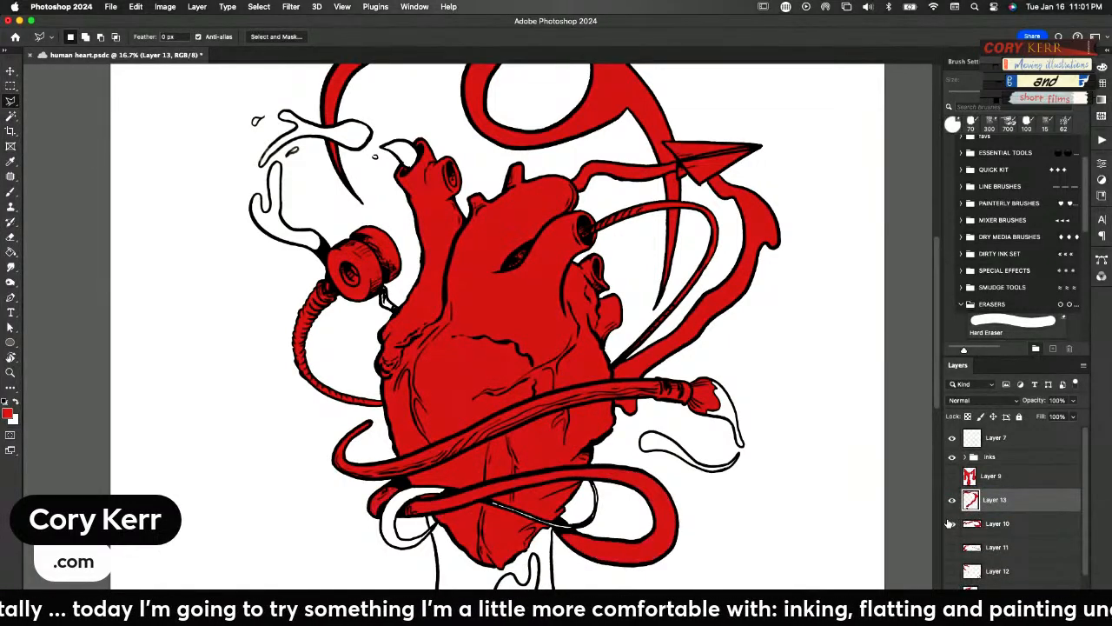
left_click(978, 525, "shift")
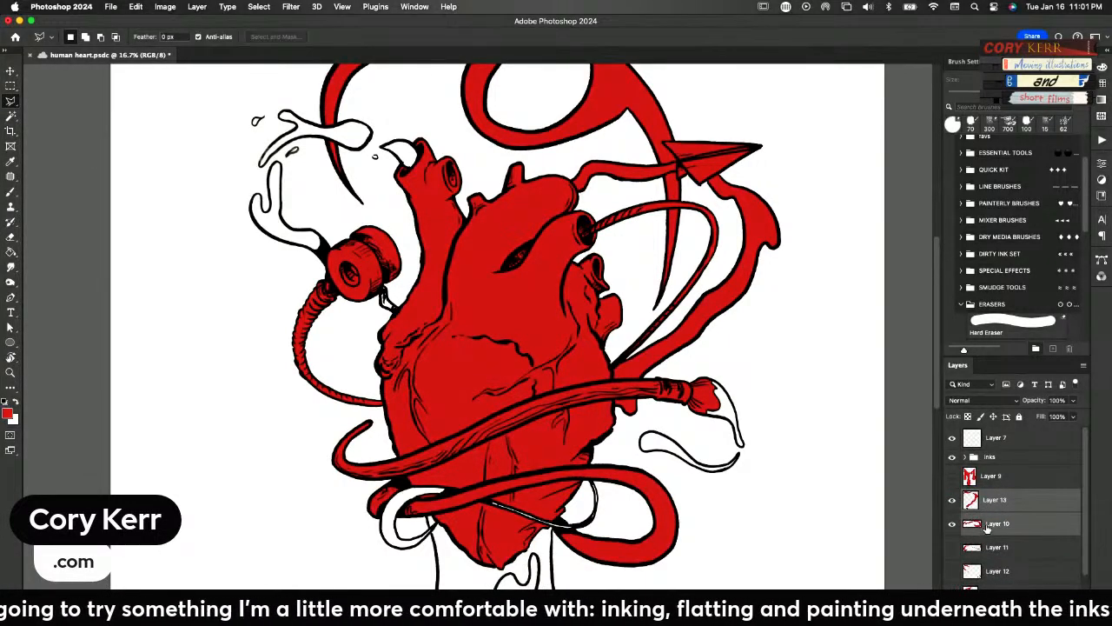
key("super+e")
left_click(951, 501)
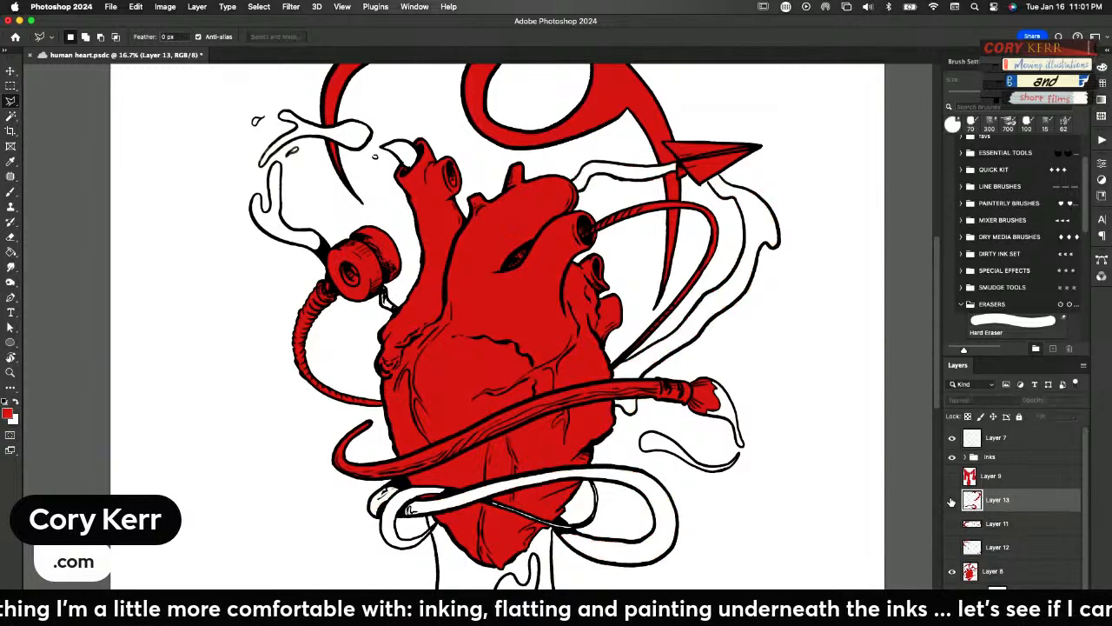
left_click(952, 502)
left_click(951, 502)
left_click(951, 502)
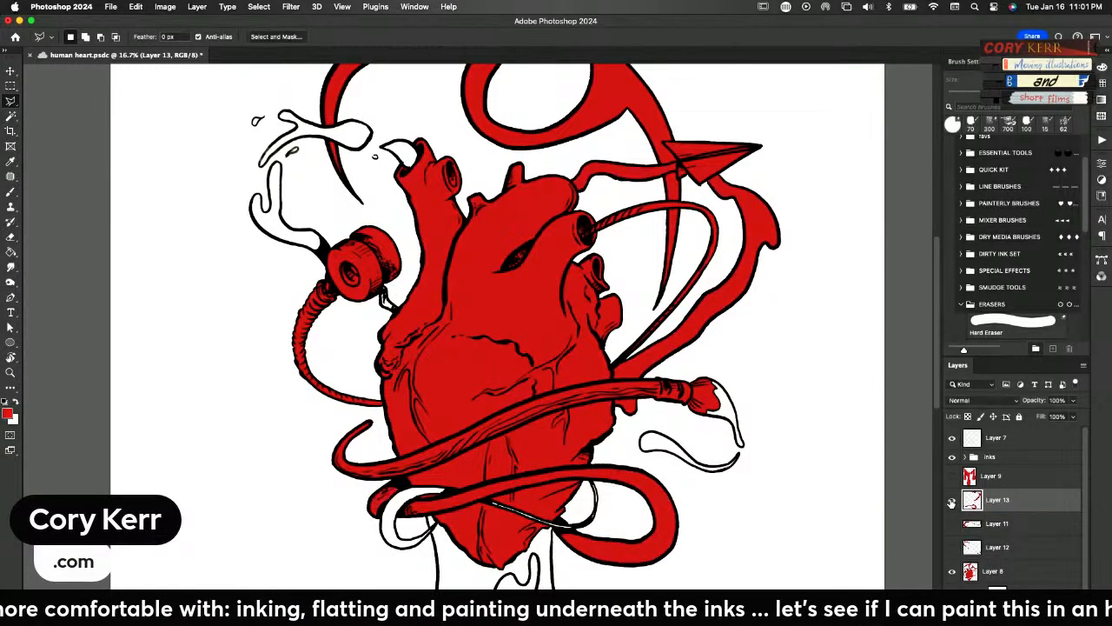
left_click(951, 501)
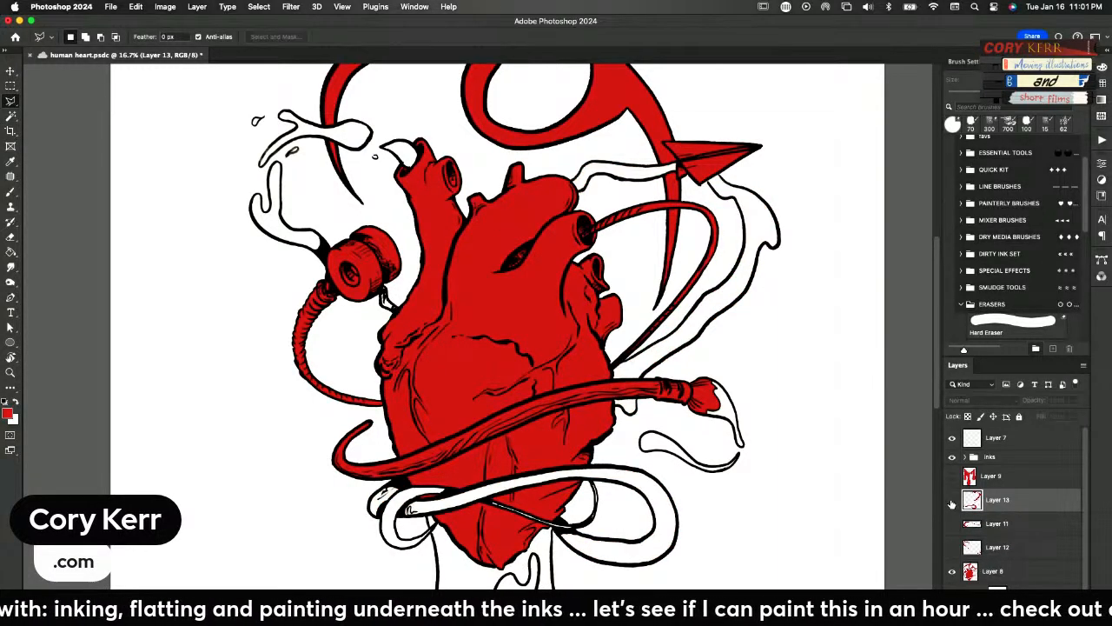
left_click(951, 502)
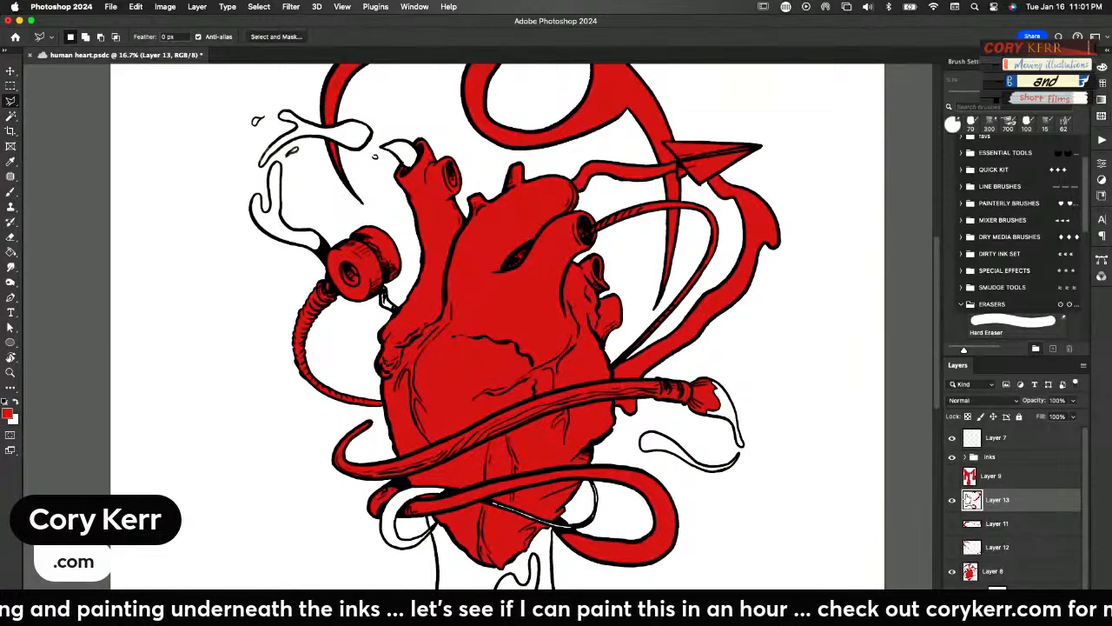
Recolour the merged band flat to a muted blue using Hue/Saturation with Colorize on, and hide the layer
key("super+u")
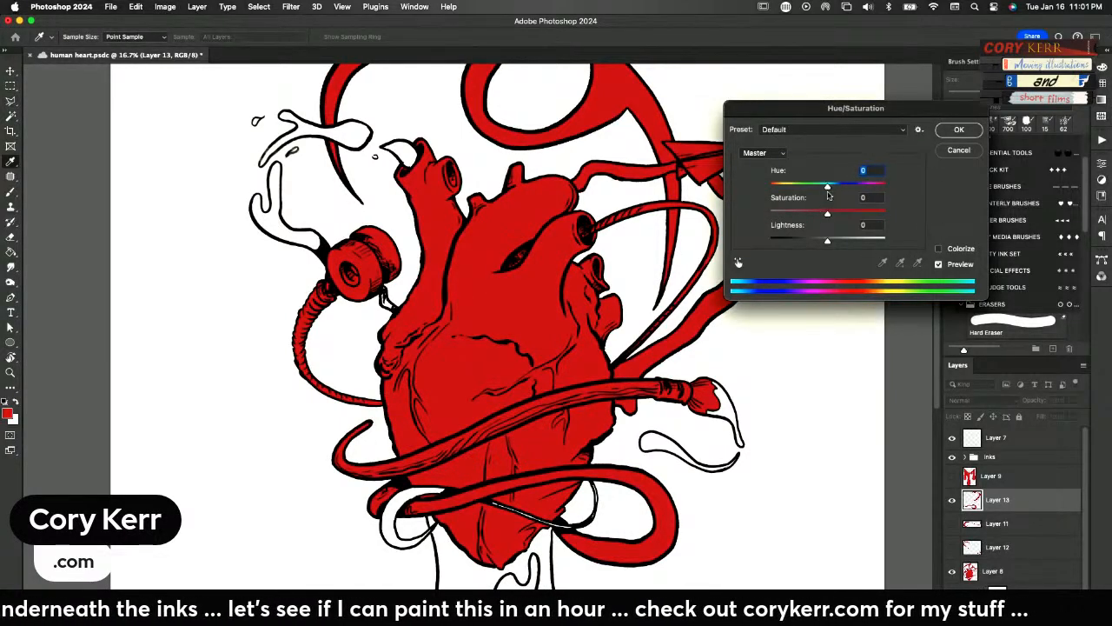
left_click_drag(827, 187, 835, 188)
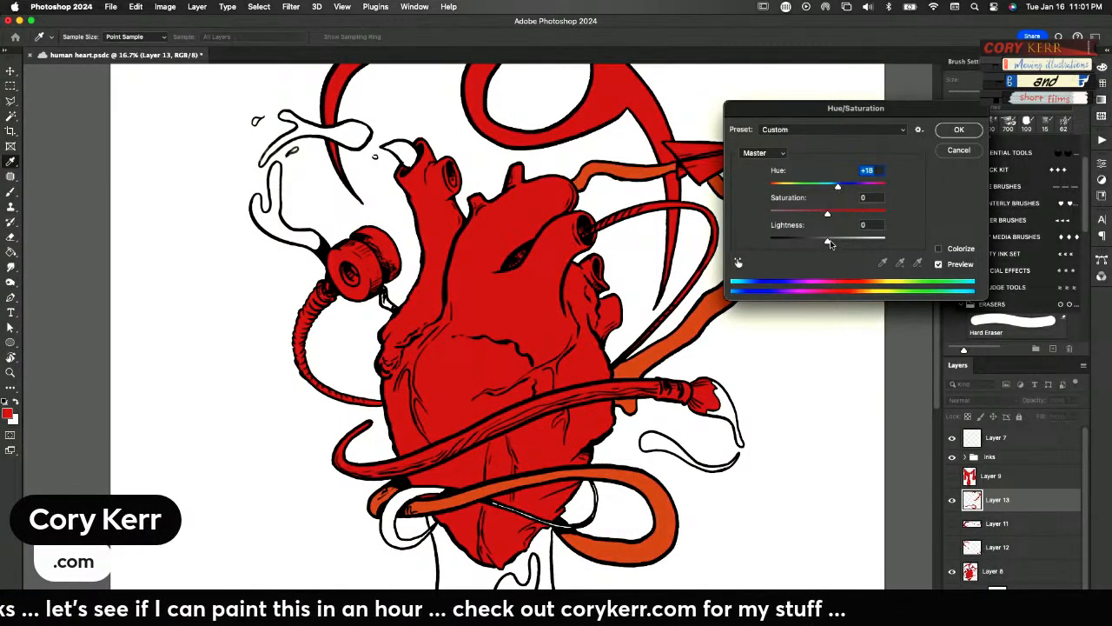
left_click(940, 250)
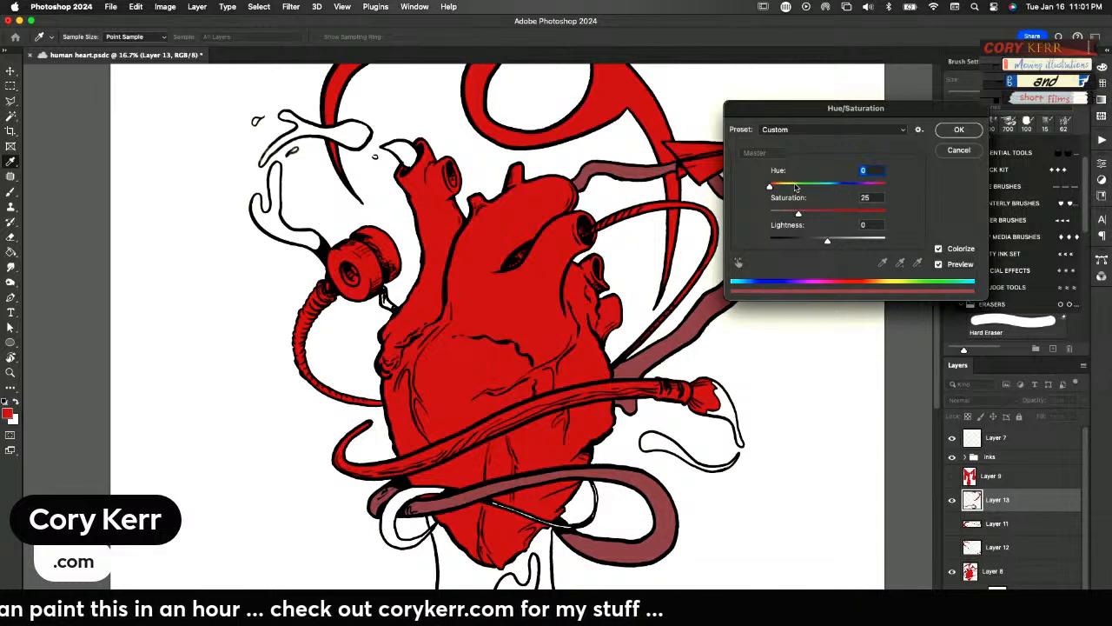
left_click_drag(793, 187, 832, 188)
left_click(959, 129)
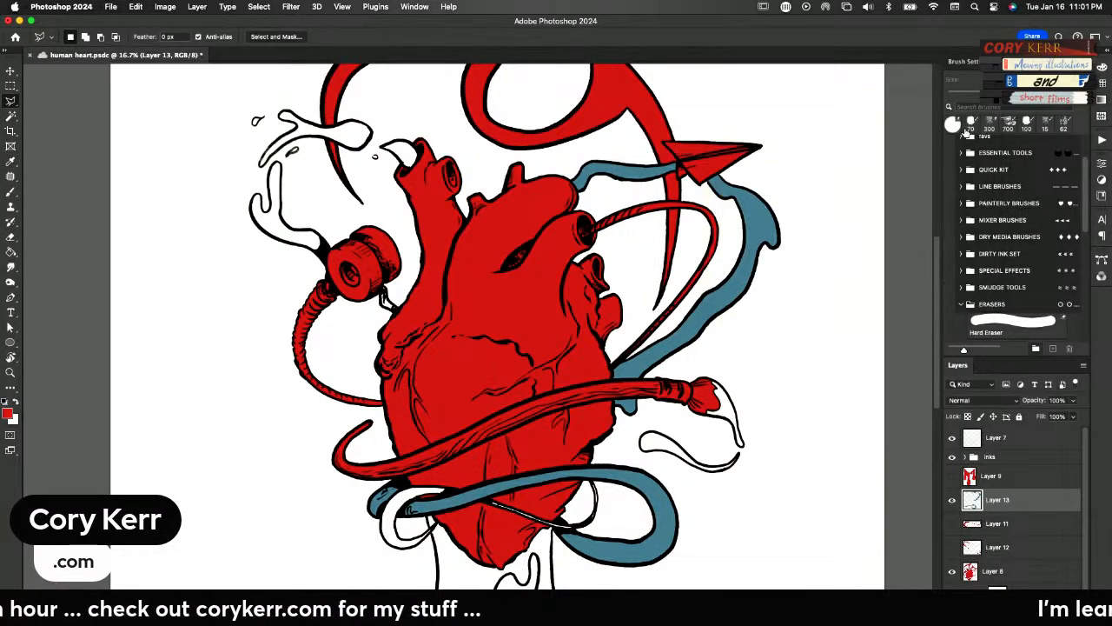
left_click(953, 500)
Lasso the whole curved paintbrush wrapping the heart, cut its red from Layer 8 onto a new layer and hide that layer
left_click(967, 576)
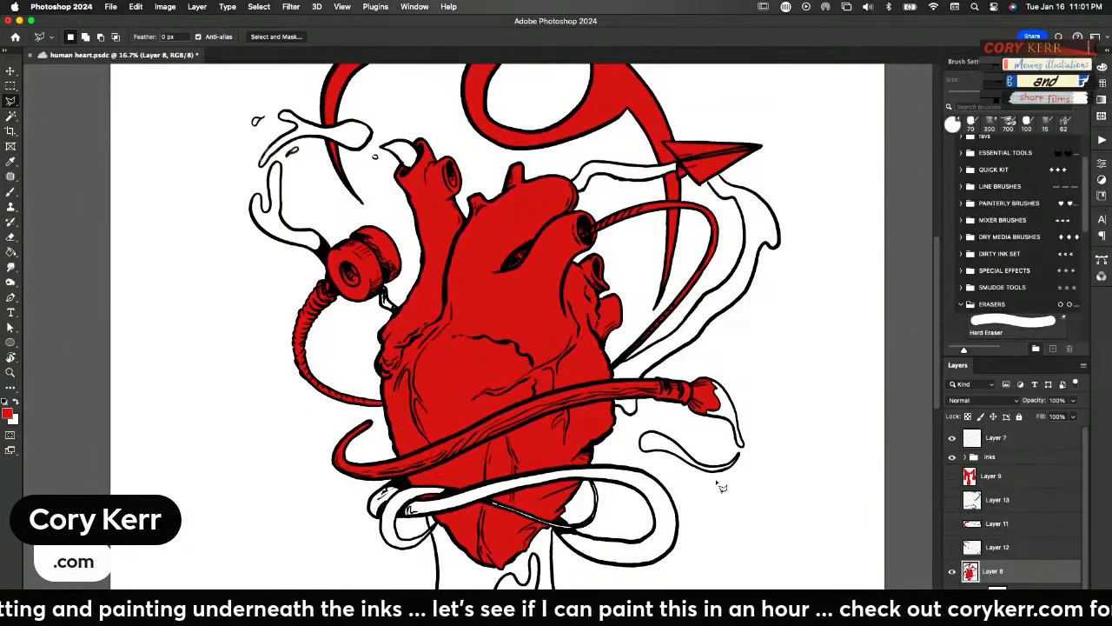
mouse_move(705, 432)
left_mouse_down()
mouse_move(740, 365)
mouse_move(723, 427)
mouse_move(708, 436)
mouse_move(615, 397)
mouse_move(542, 410)
mouse_move(401, 479)
mouse_move(347, 489)
mouse_move(314, 452)
mouse_move(374, 414)
mouse_move(403, 463)
mouse_move(528, 401)
mouse_move(765, 344)
mouse_move(740, 377)
left_mouse_up()
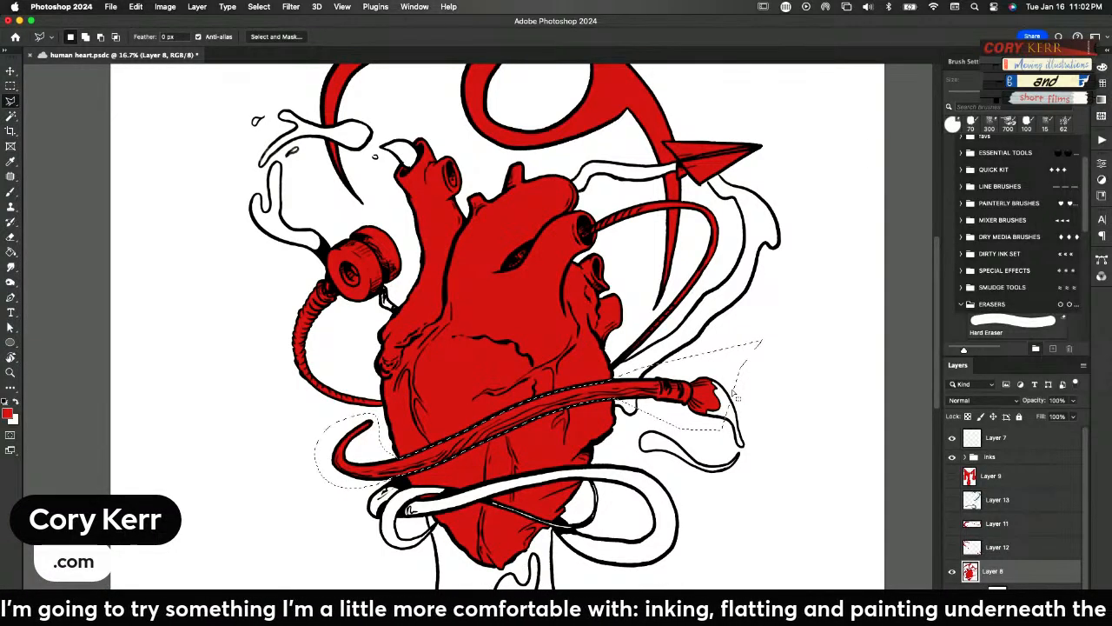
key("super+j")
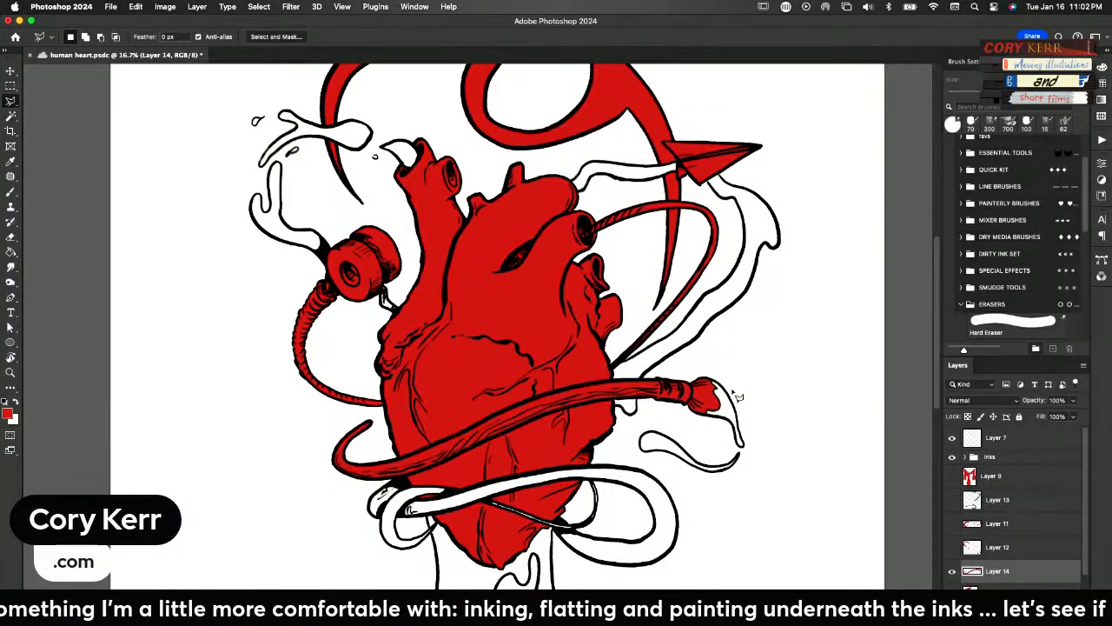
left_click(998, 593)
left_click(952, 573)
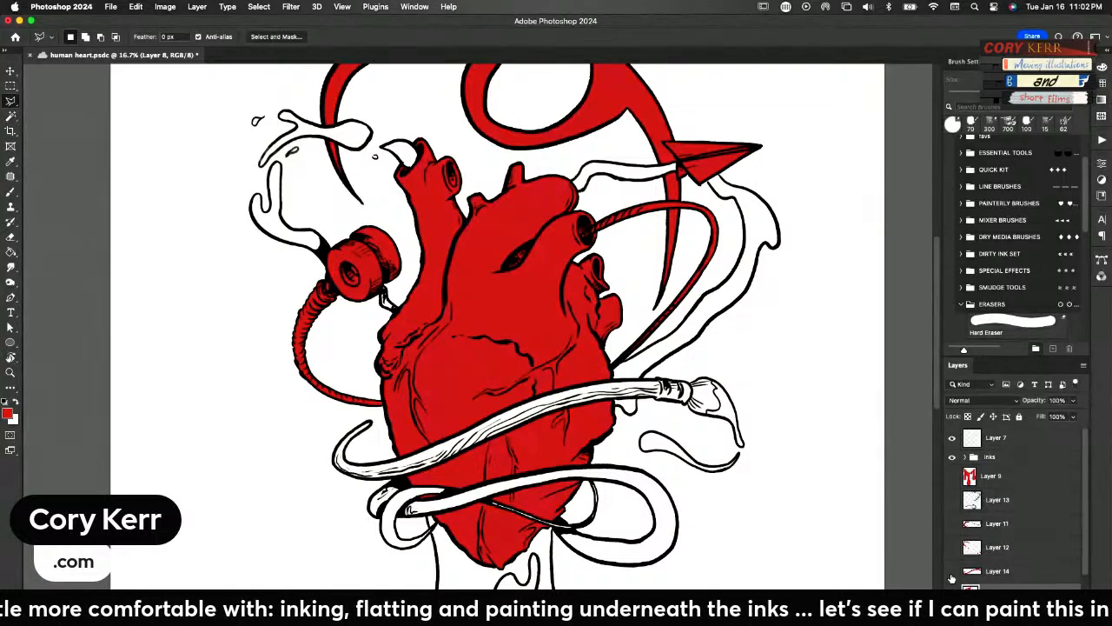
Lasso the spool and the ribbed tube curving from it down to the heart's left edge, with Layer 8 active
scroll(578, 278, "up", 5)
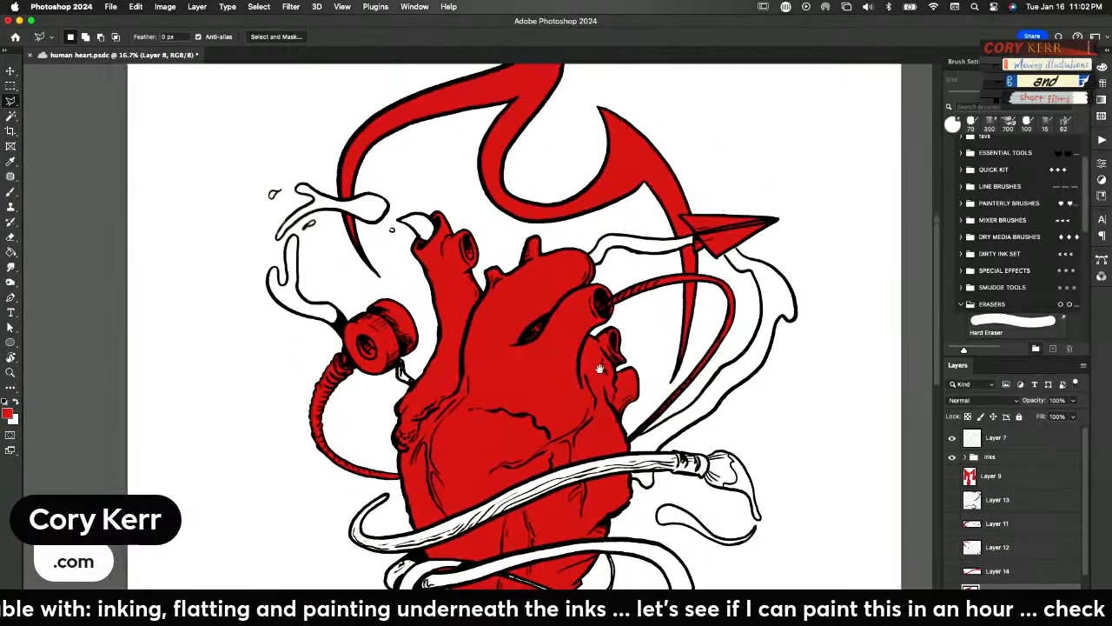
left_click(402, 480)
left_click(381, 466)
left_click(372, 402)
left_click(420, 371)
left_click(428, 321)
left_click(390, 291)
left_click(335, 324)
left_click(287, 415)
left_click(318, 491)
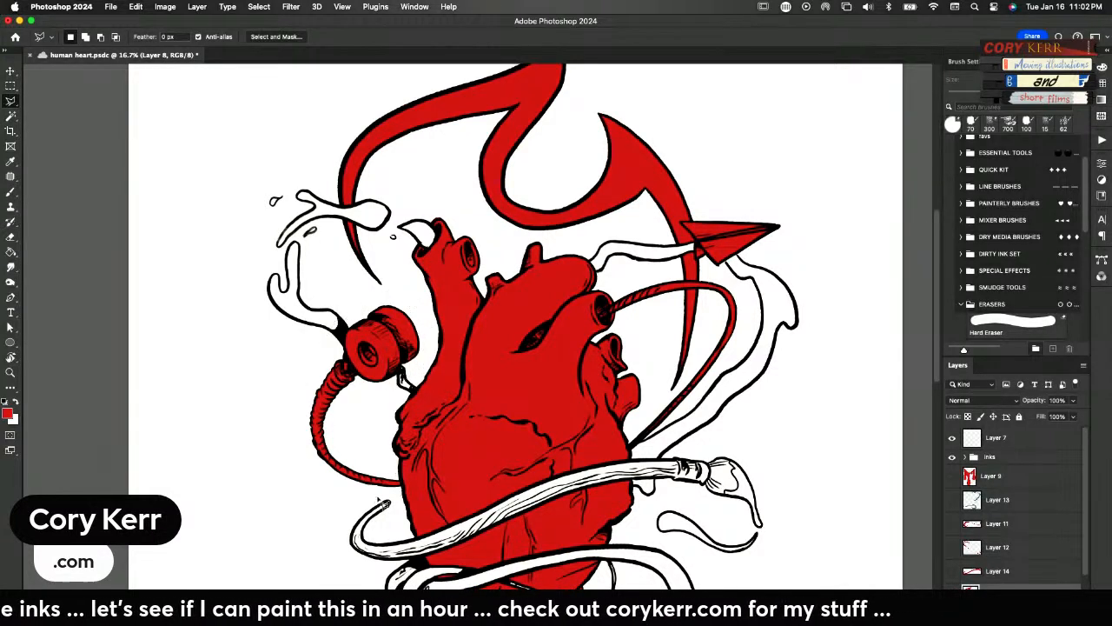
left_click(401, 481)
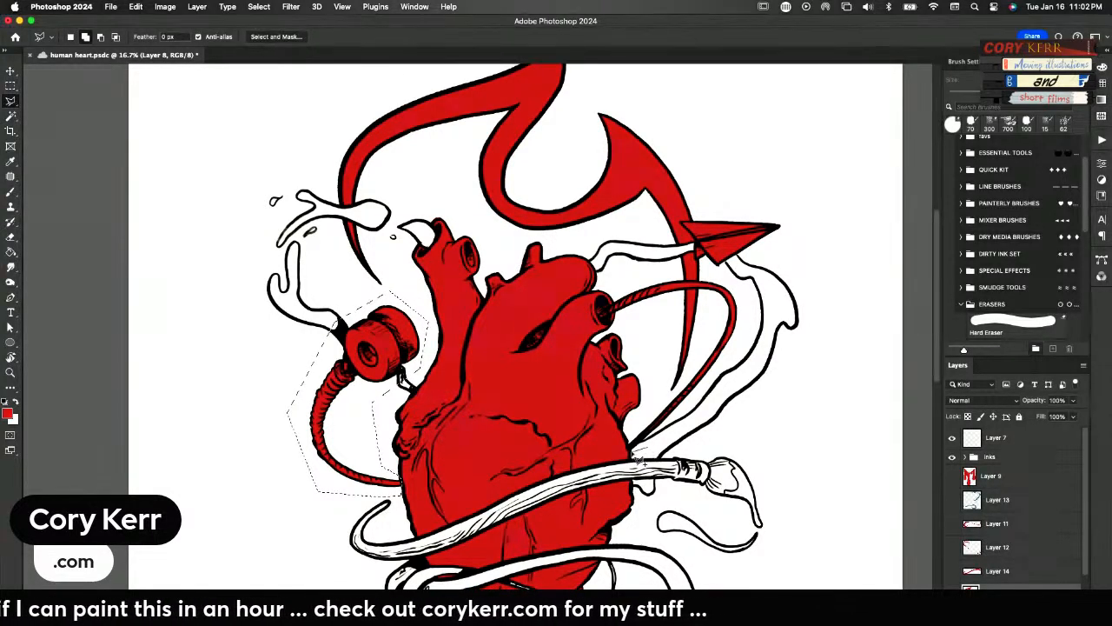
Add the thin cord looping out of the heart's upper-right vessel to the selection, and subtract the flame tail area inside it
left_click(628, 441, "shift")
left_click(656, 401)
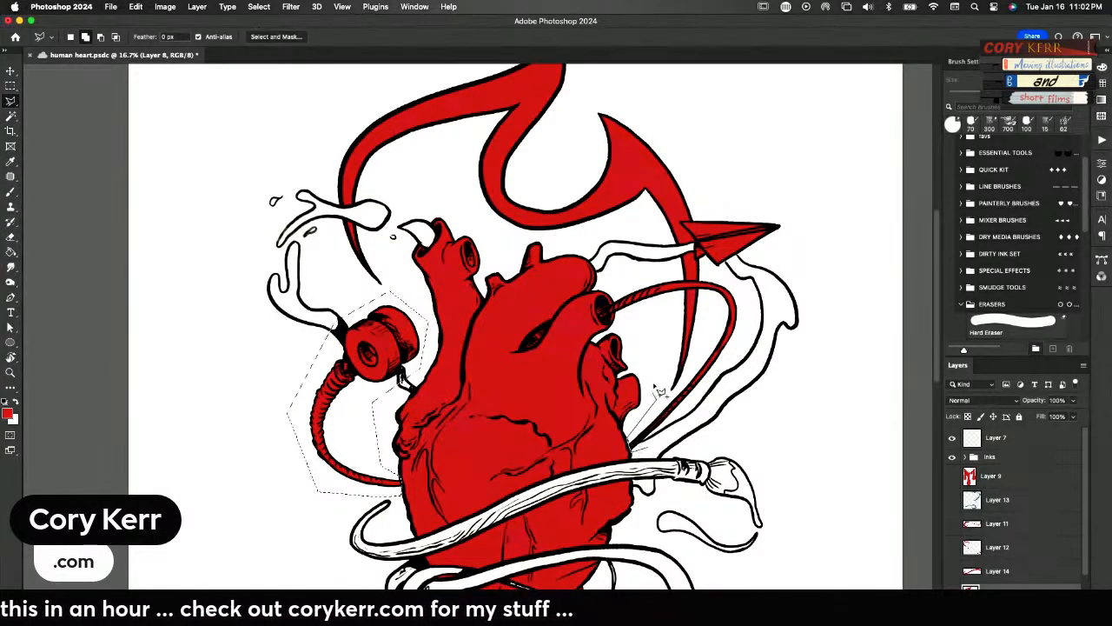
left_click(622, 289)
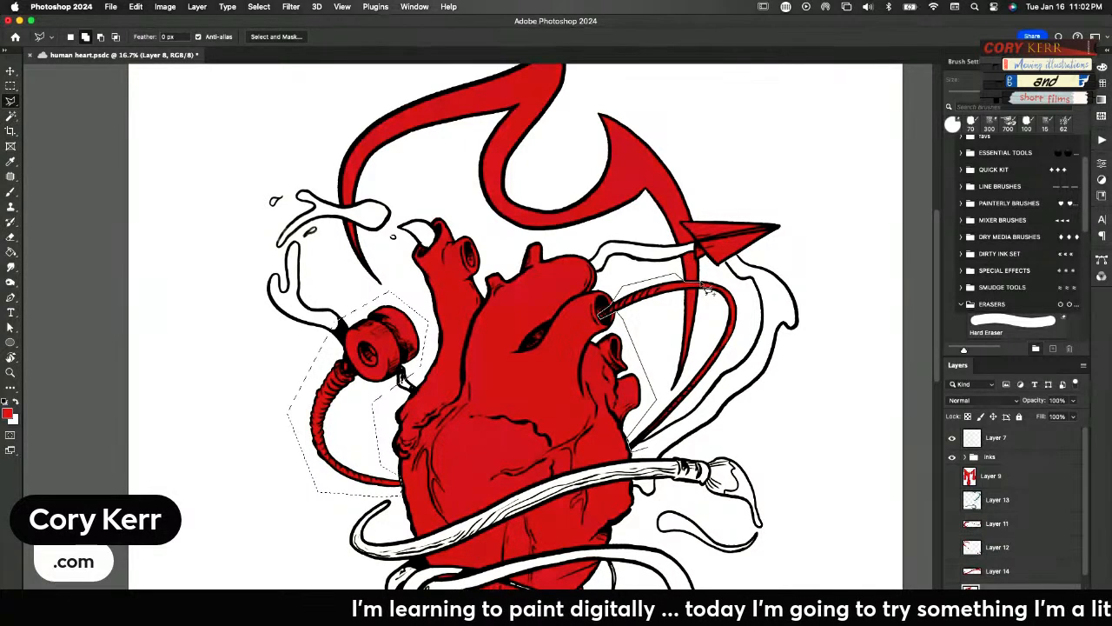
left_click(745, 330)
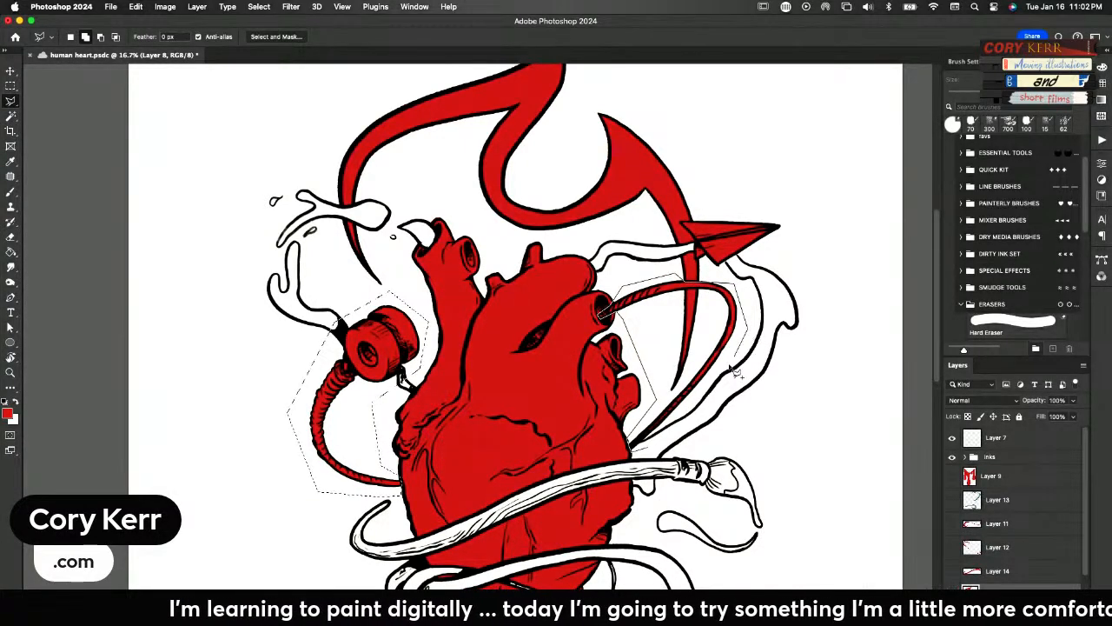
double_click(707, 404)
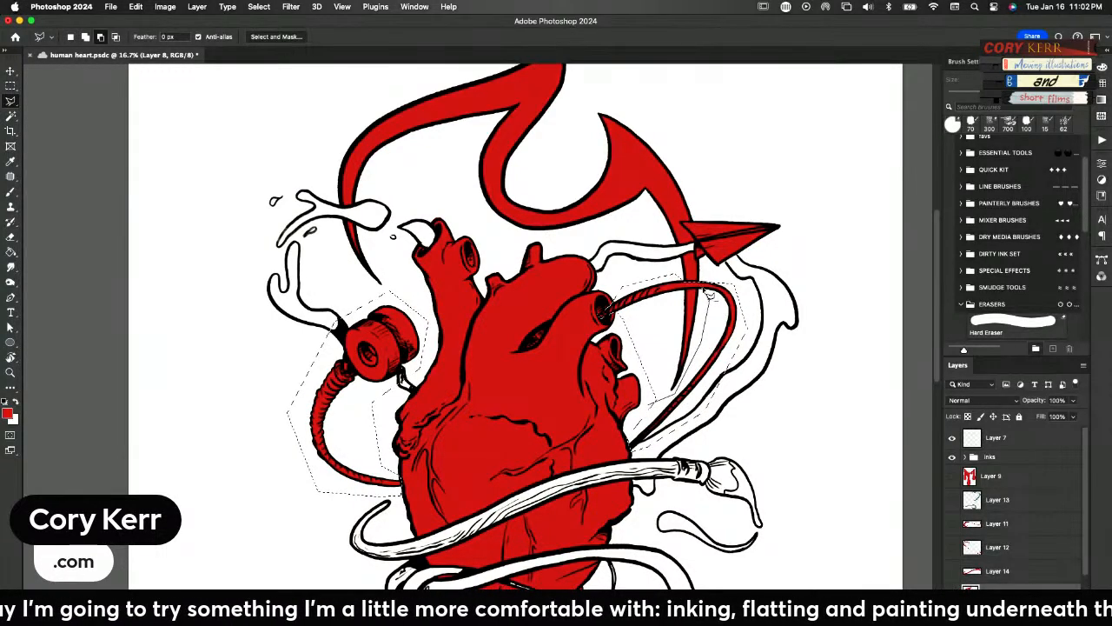
left_click(684, 289)
double_click(647, 420)
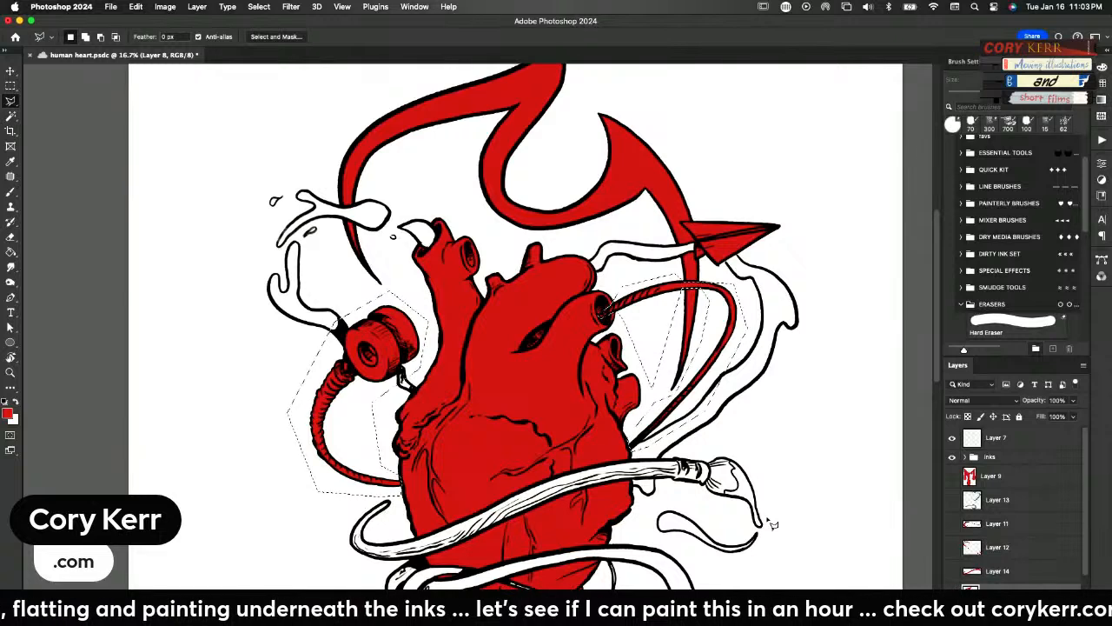
Cut the selected spool, tube and cord from Layer 8 onto a new layer and hide that layer
scroll(773, 524, "down", 2)
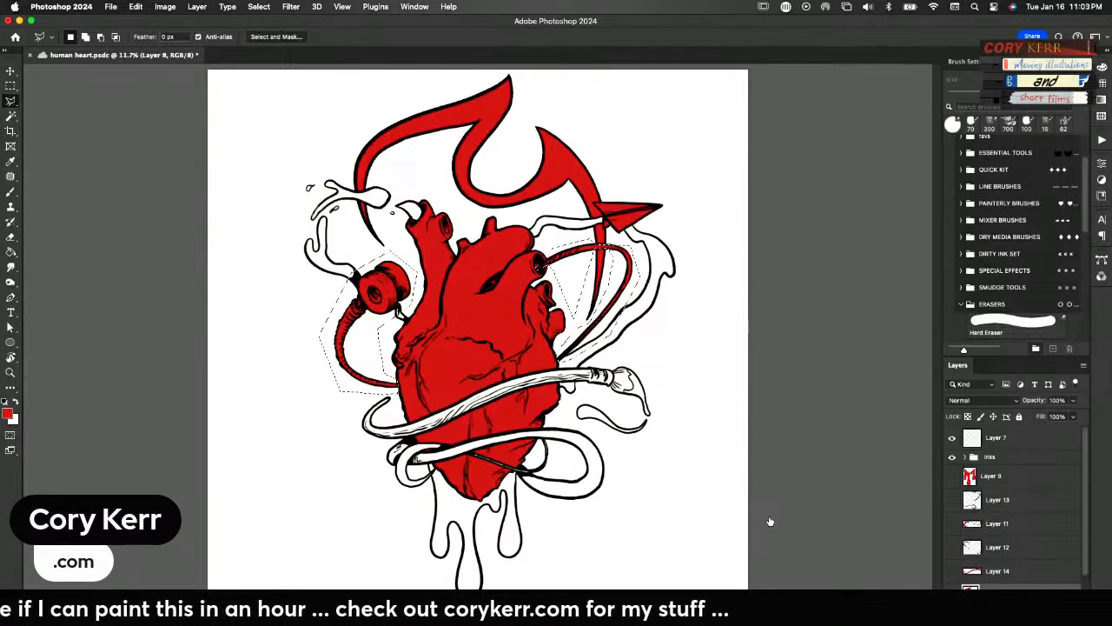
left_click(969, 583)
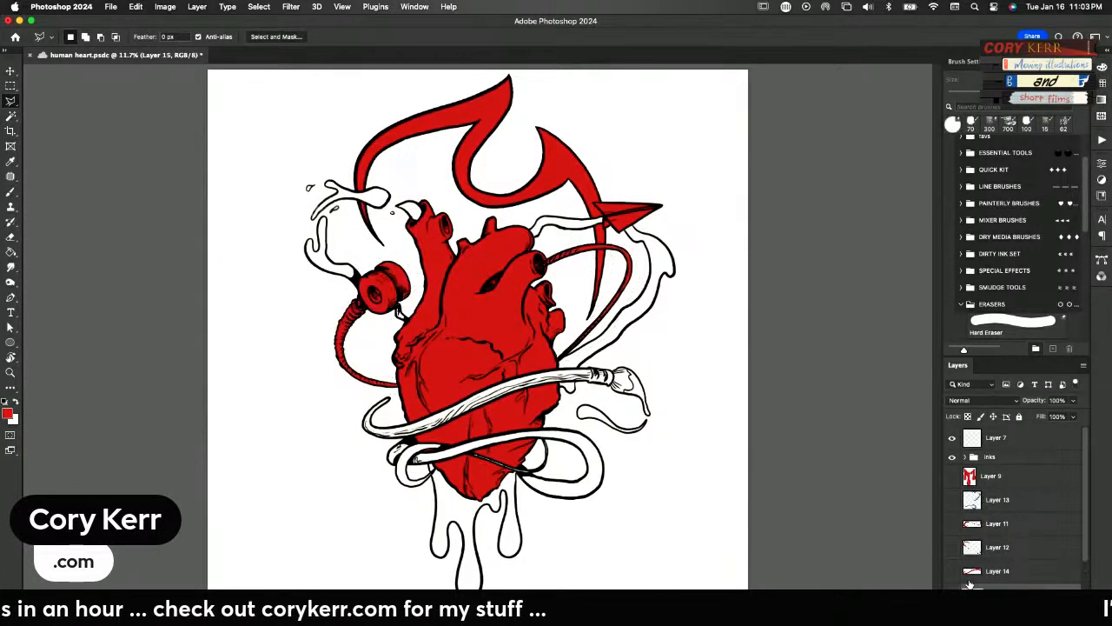
left_click(952, 593)
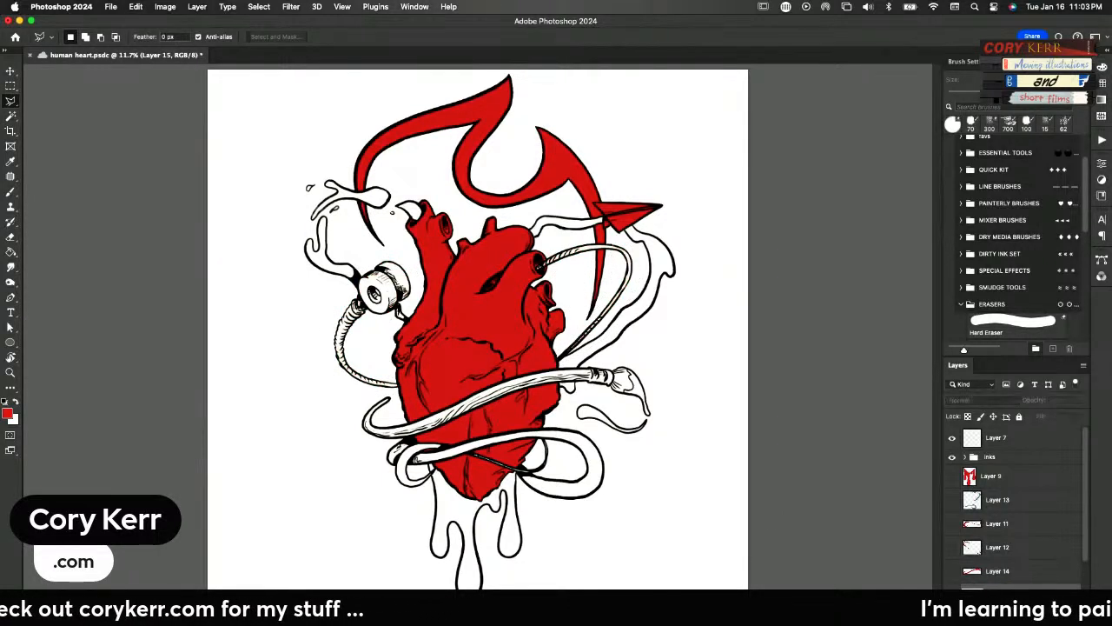
left_click_drag(1082, 498, 1082, 526)
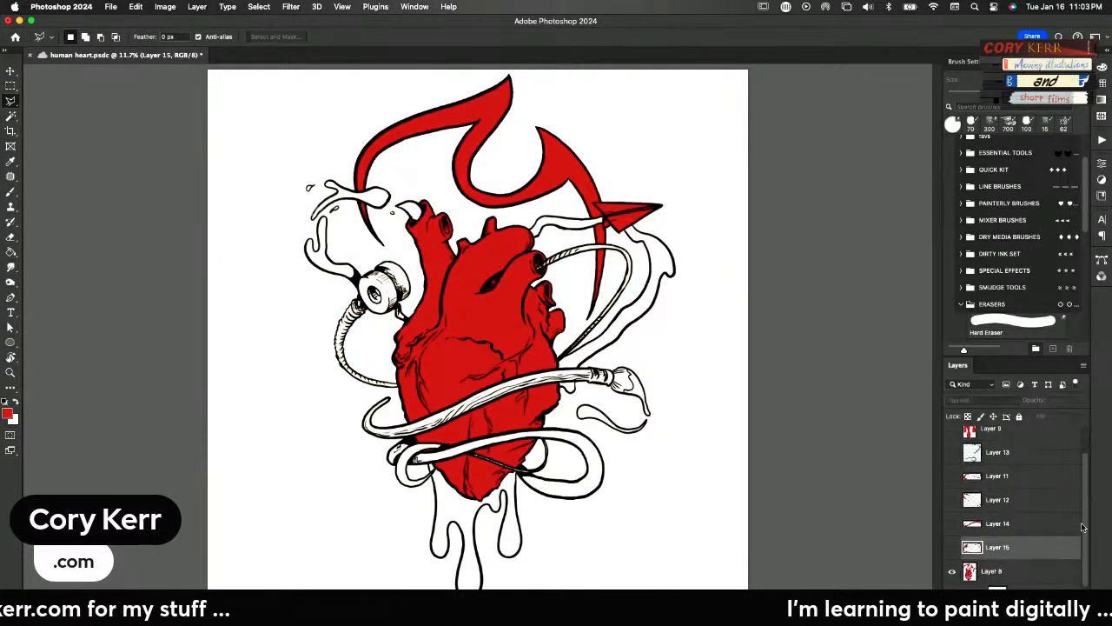
Lasso the paper plane with Layer 8 active, following its edge against the flame, and cut its red onto a new layer
left_click(992, 571)
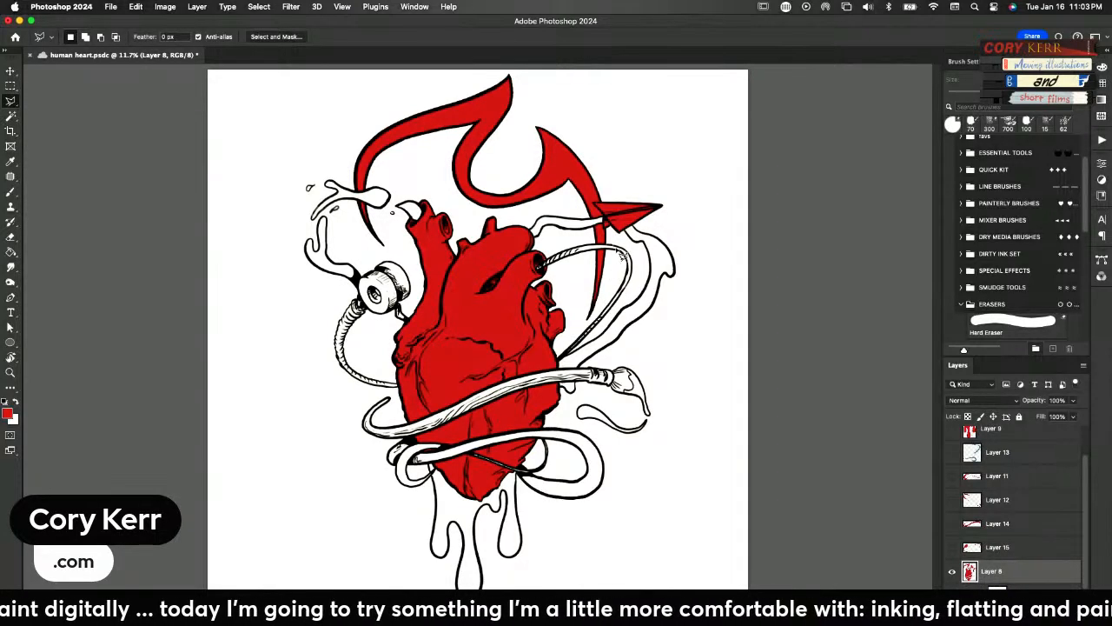
left_click_drag(598, 237, 590, 339)
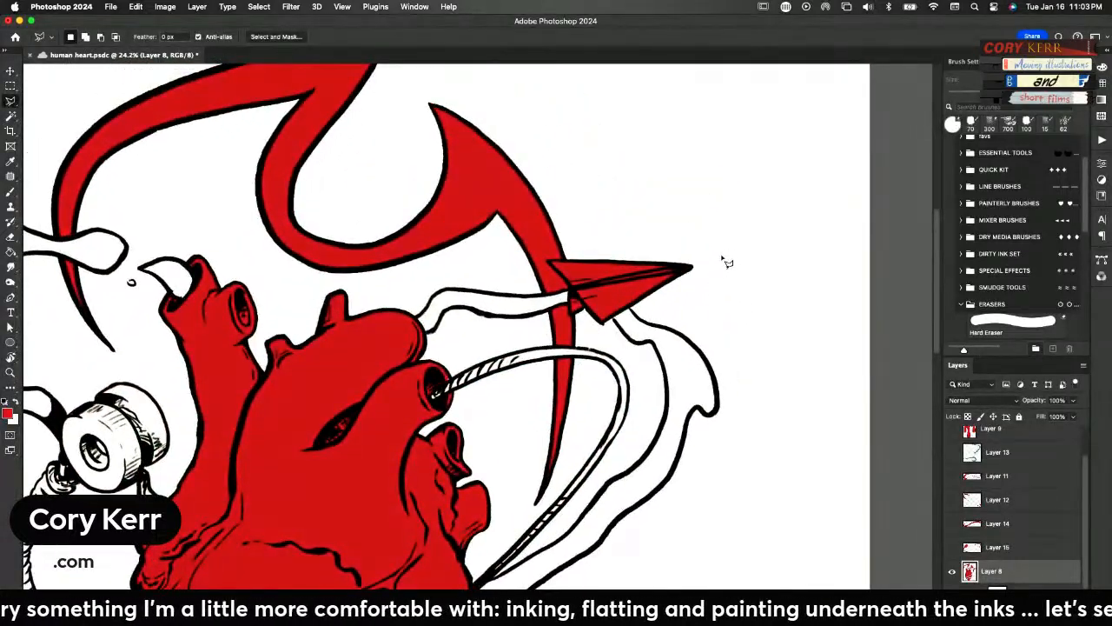
left_click(711, 227)
left_click(716, 273)
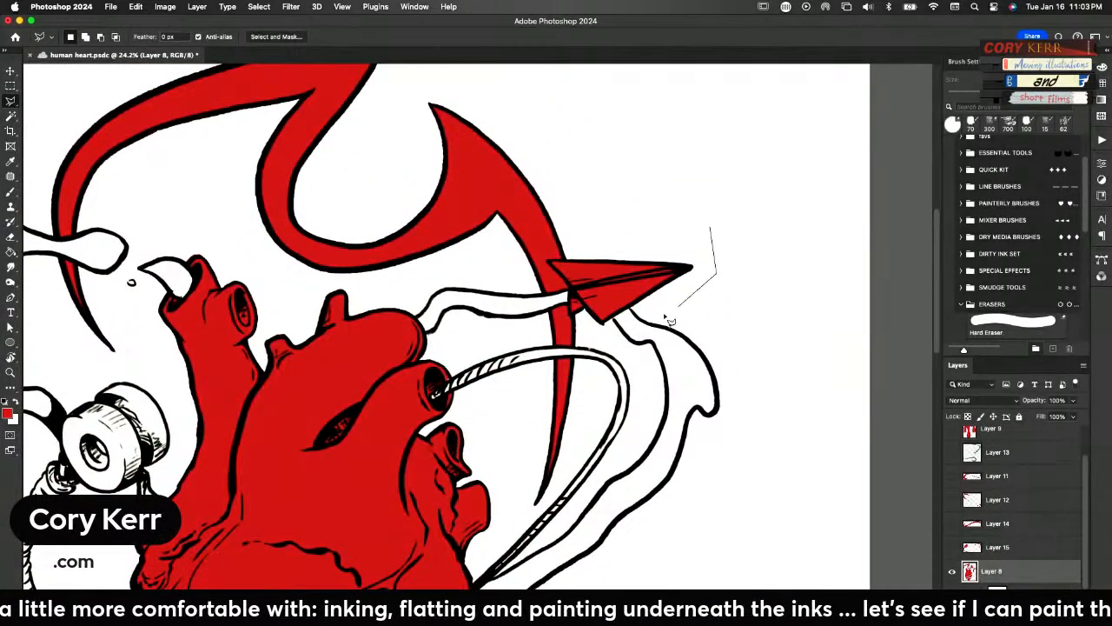
left_click(600, 337)
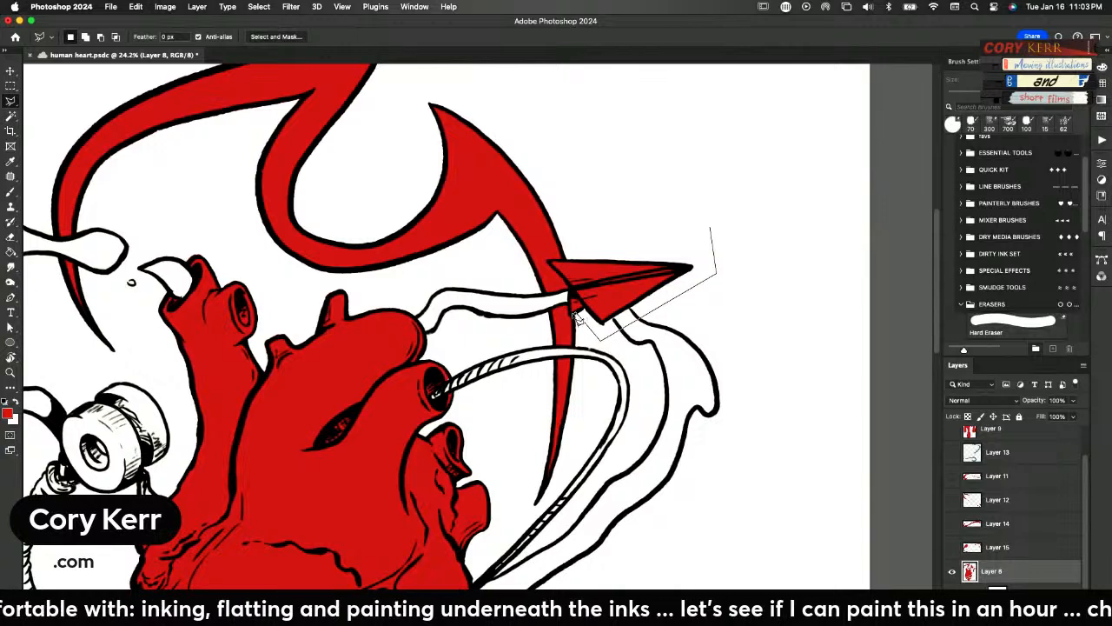
left_click(550, 263)
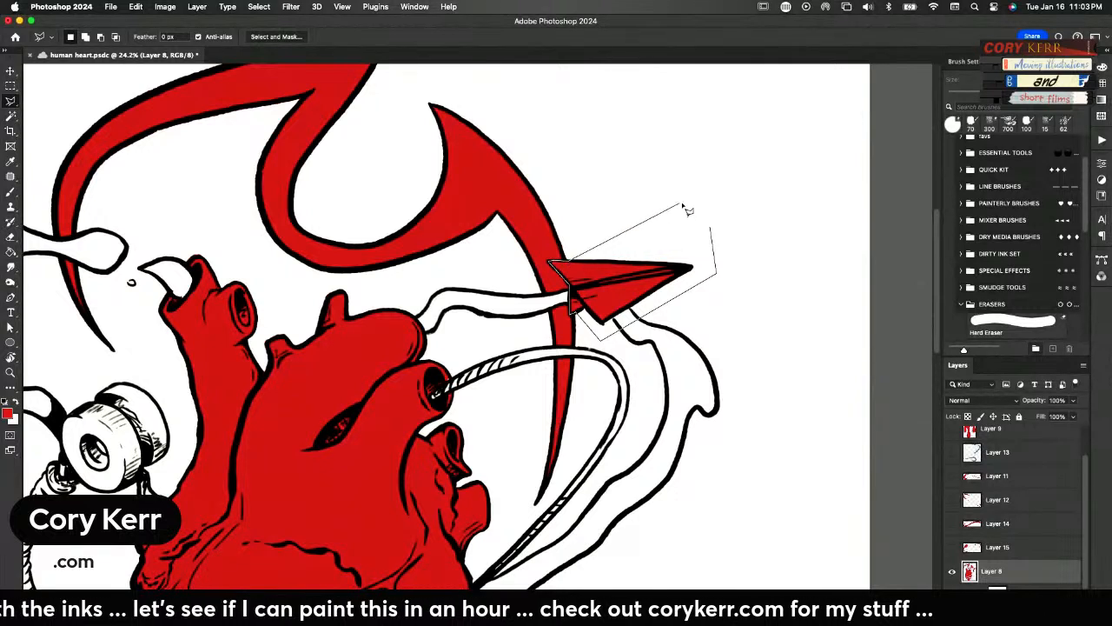
left_click(690, 207)
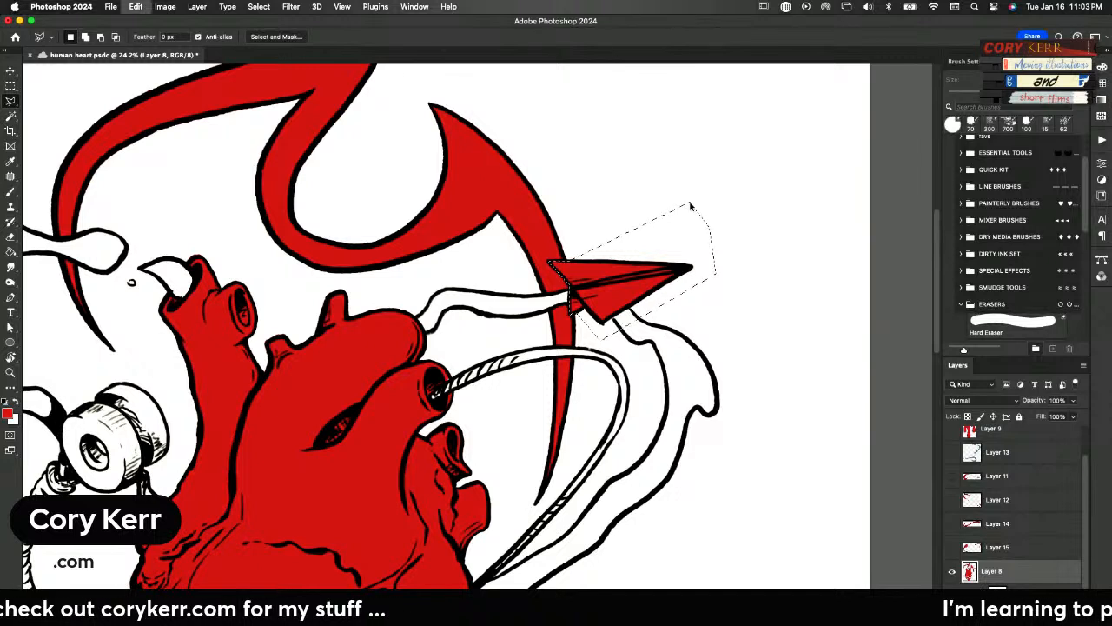
key("super+j")
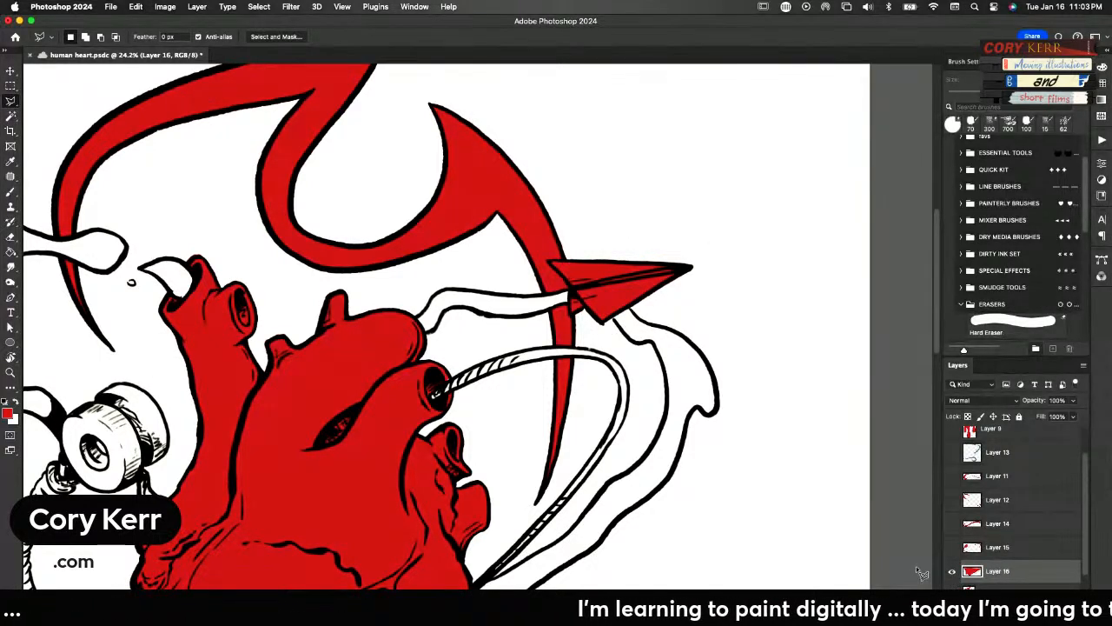
Lasso the whole flame shape arching over the heart, down to both of its tail tips, with Layer 8 active
left_click(998, 594)
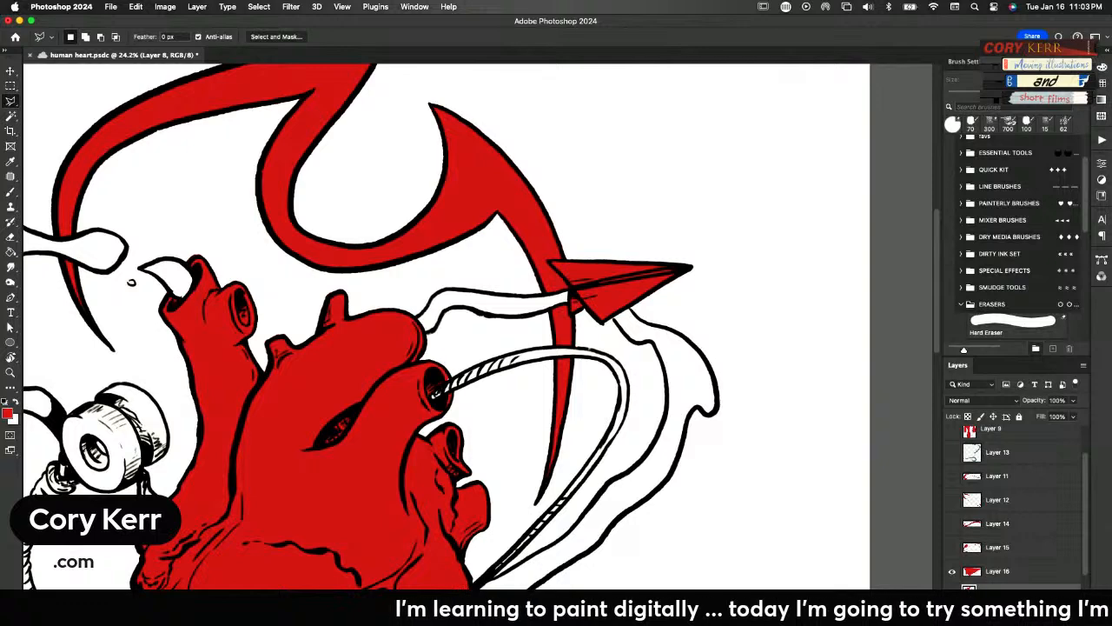
left_click(521, 514)
left_click(558, 514)
left_click(618, 373)
left_click(604, 202)
left_click(473, 88)
key("space")
left_click_drag(448, 78, 533, 181)
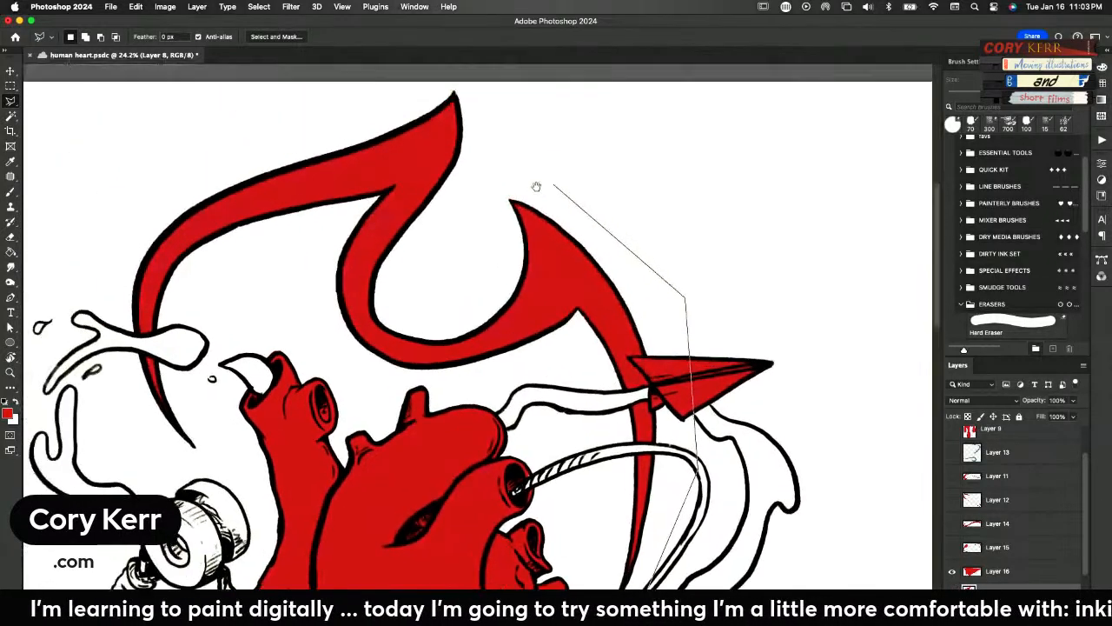
left_click(467, 95)
left_click(279, 149)
left_click(116, 236)
left_click(119, 374)
left_click(181, 474)
left_click(226, 473)
left_click(209, 380)
left_click(263, 304)
left_click(387, 401)
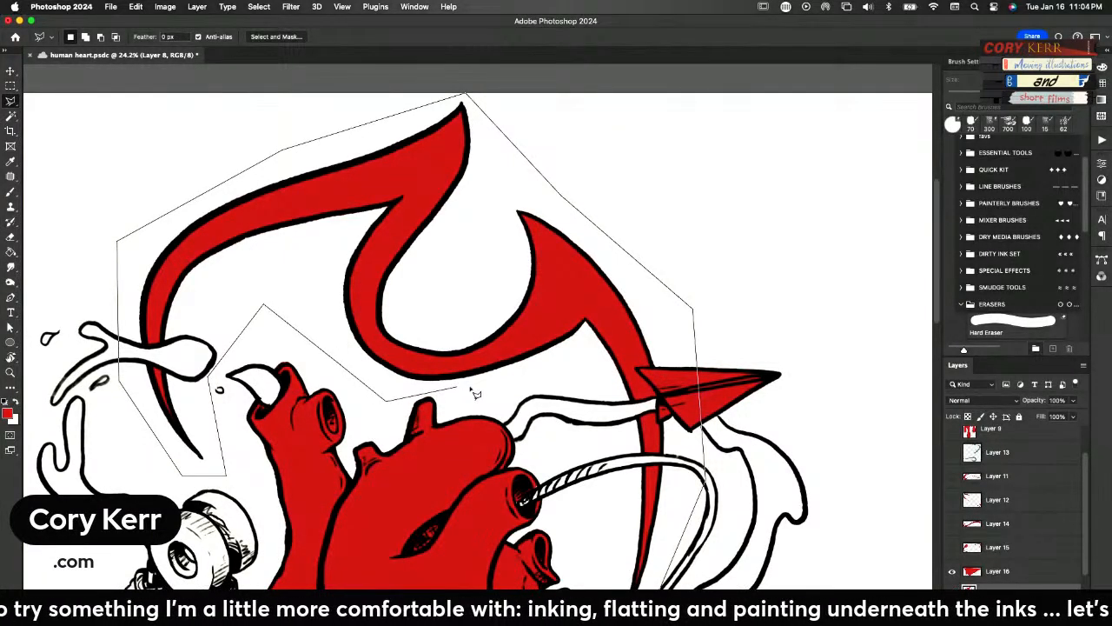
left_click(563, 382)
left_click(605, 494)
left_click_drag(606, 495, 595, 356)
left_click(603, 484)
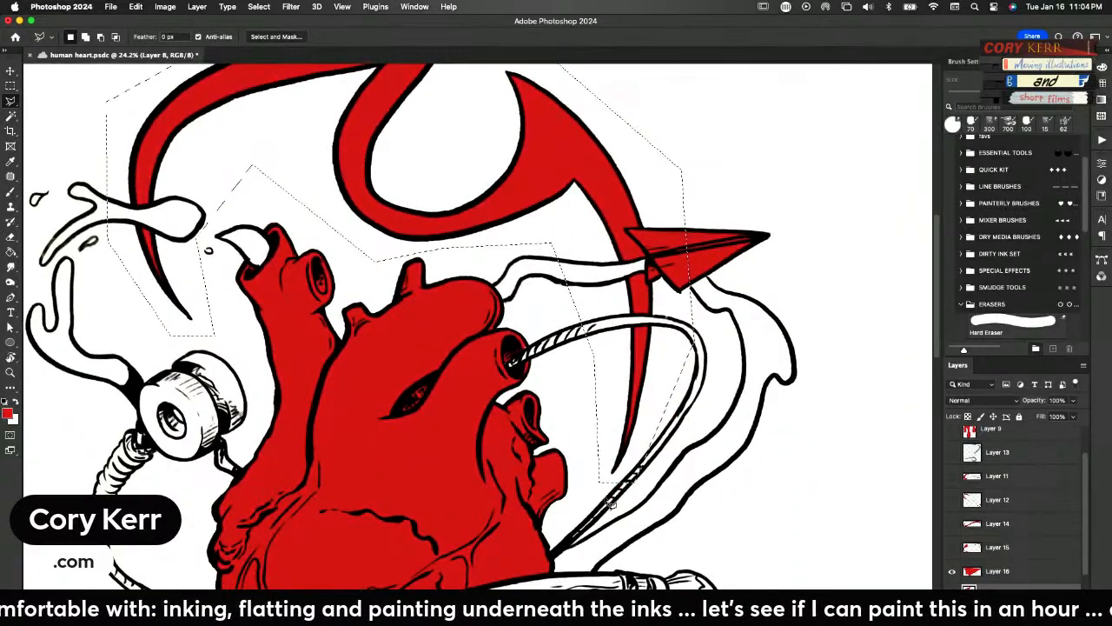
Cut the selected flame onto a new layer named fire, and rename the paper plane's layer paper
key("super+0")
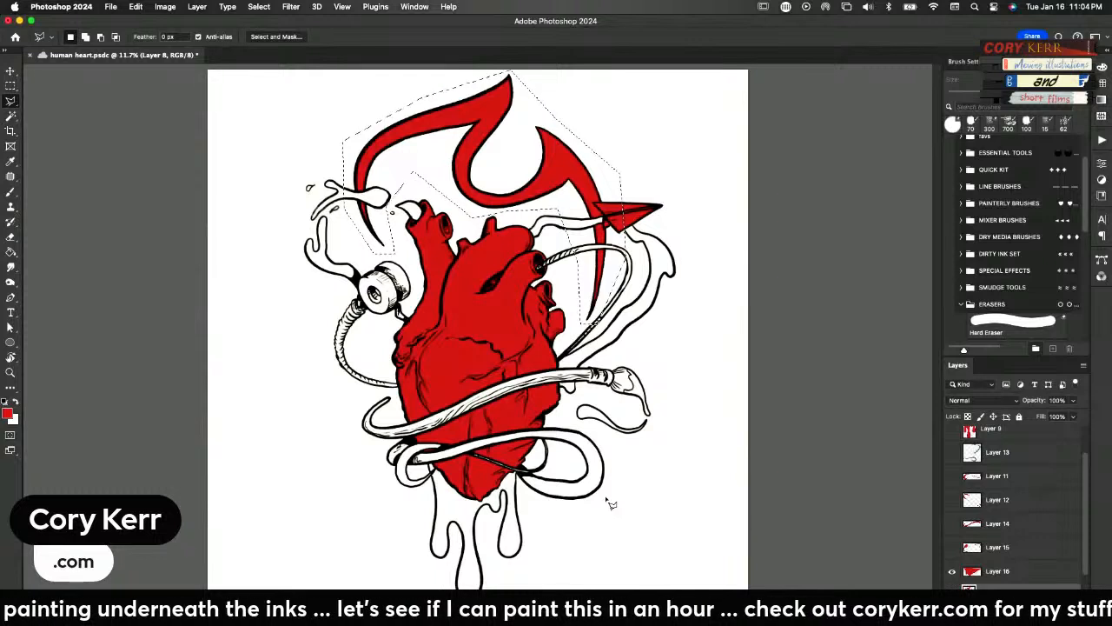
key("super+j")
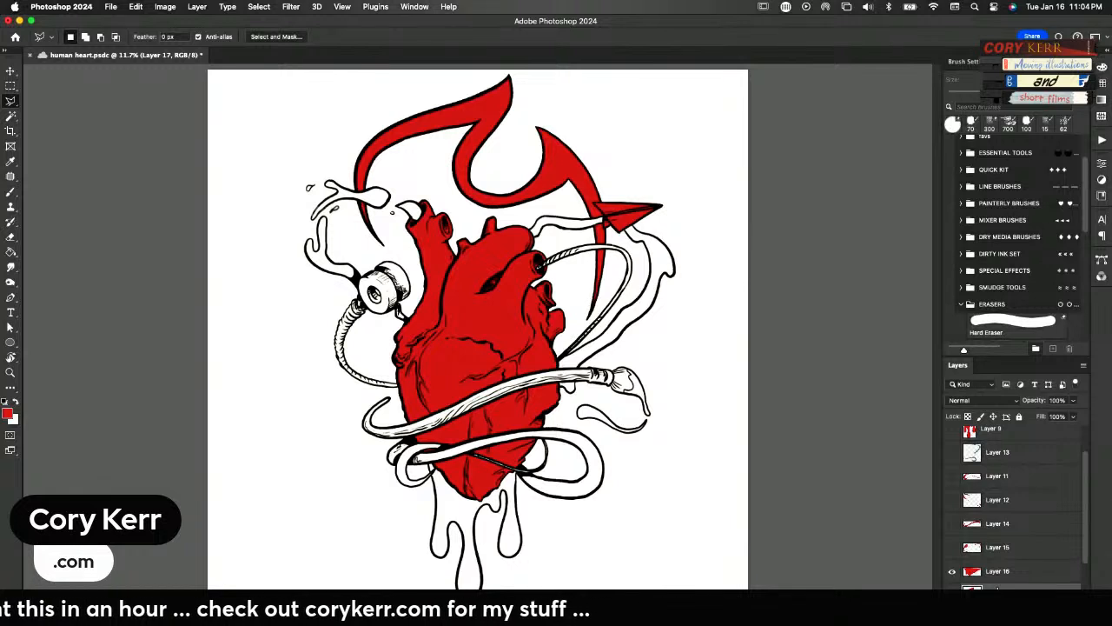
left_click(997, 594)
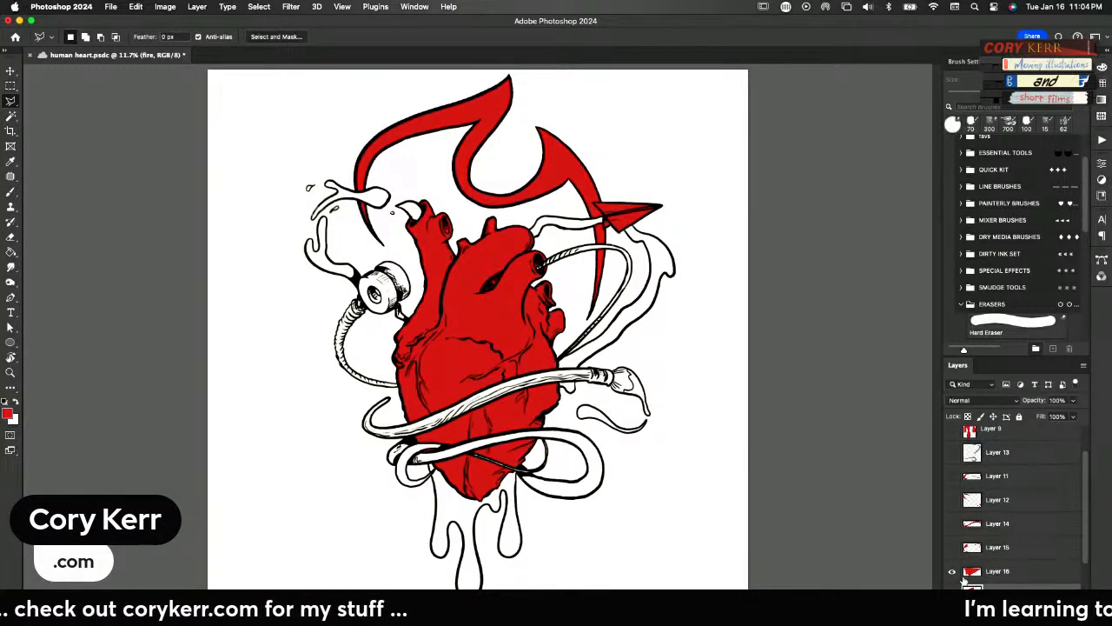
double_click(997, 571)
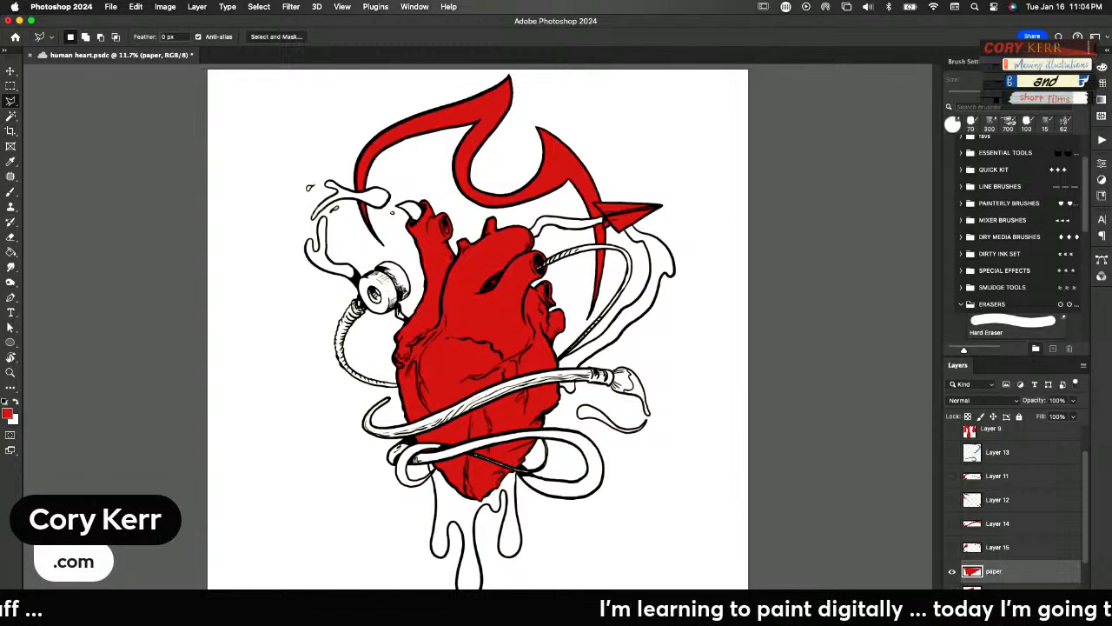
Make Layer 15 with the spool and cord visible and rename it string
left_click(950, 549)
left_click(951, 549)
left_click(951, 549)
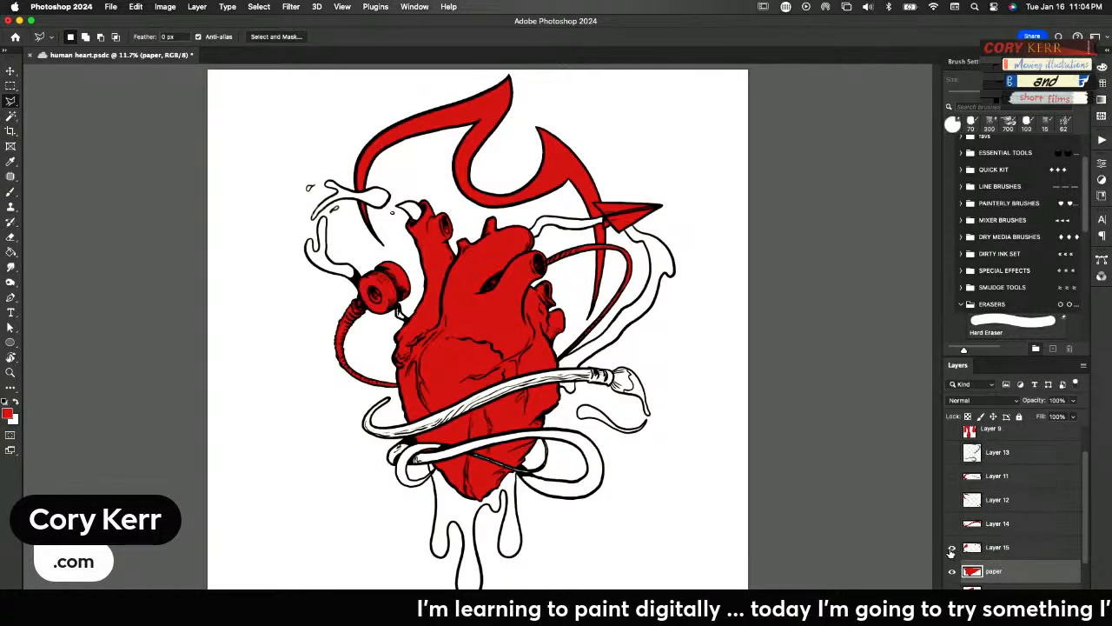
double_click(996, 547)
type("string")
key("Return")
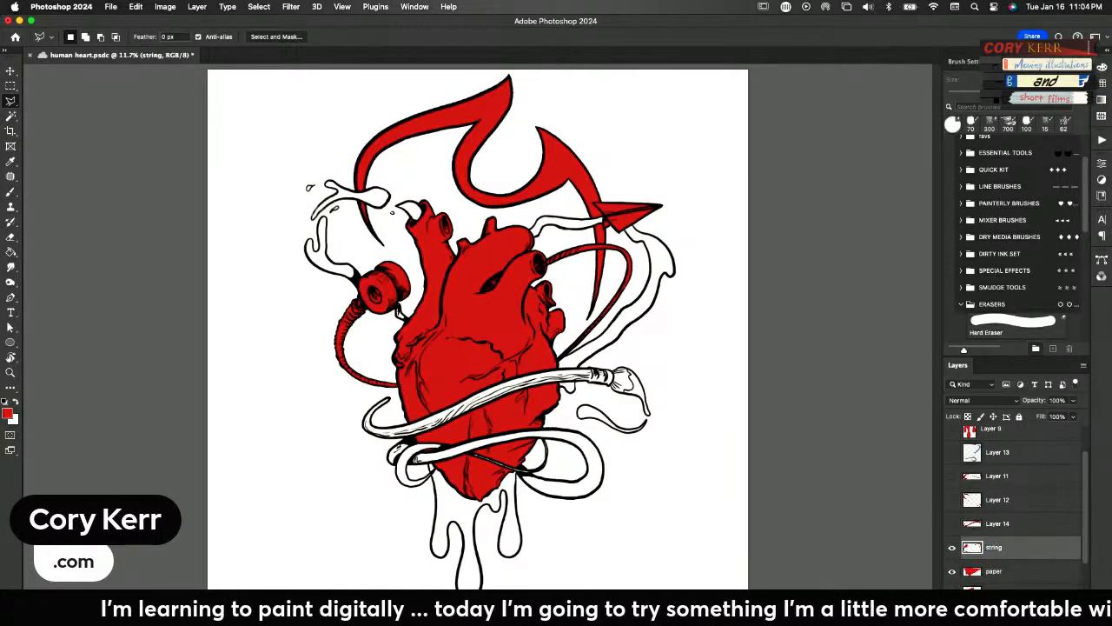
Show Layer 14 with the curved paintbrush and rename it brush
left_click(953, 525)
double_click(996, 523)
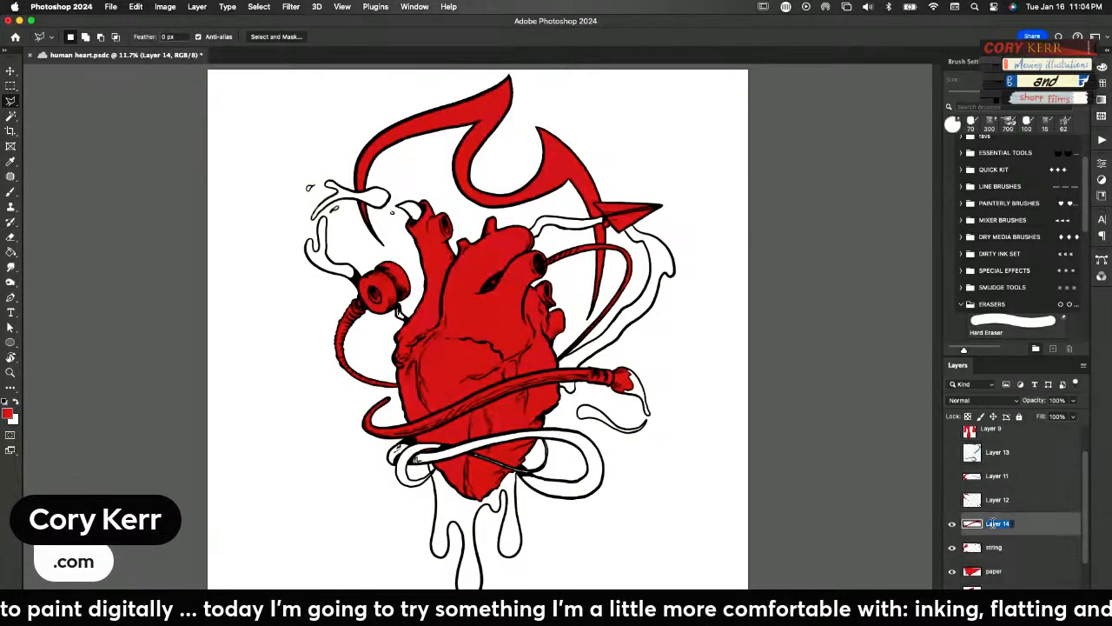
type("brush")
key("Return")
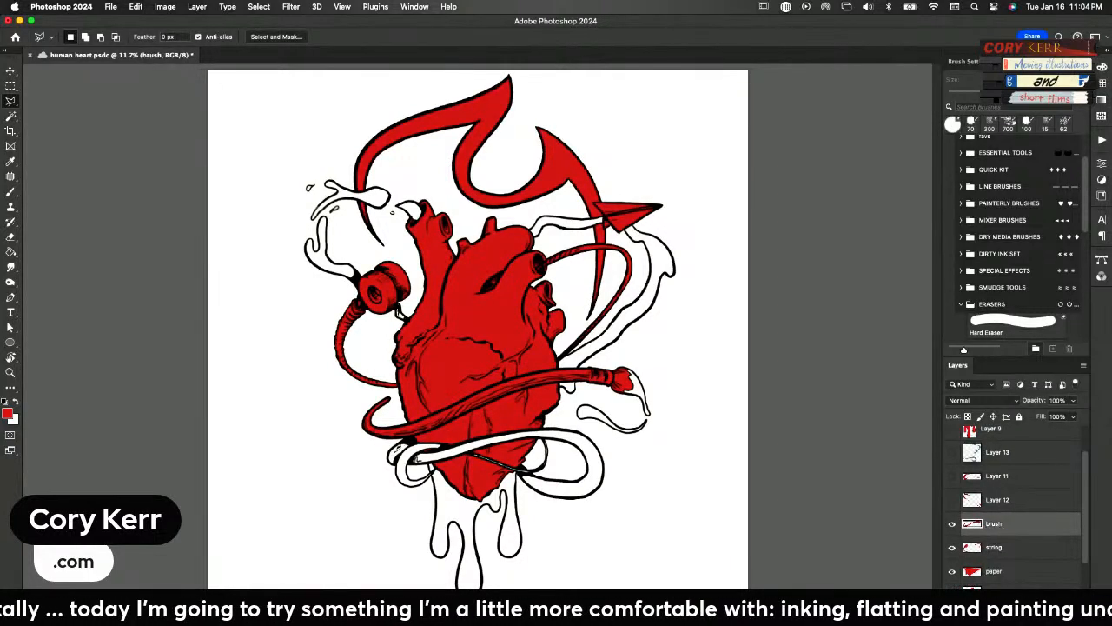
Show Layer 12 with the paint splashes and rename it paint
left_click(952, 501)
double_click(994, 498)
type("paint")
key("Return")
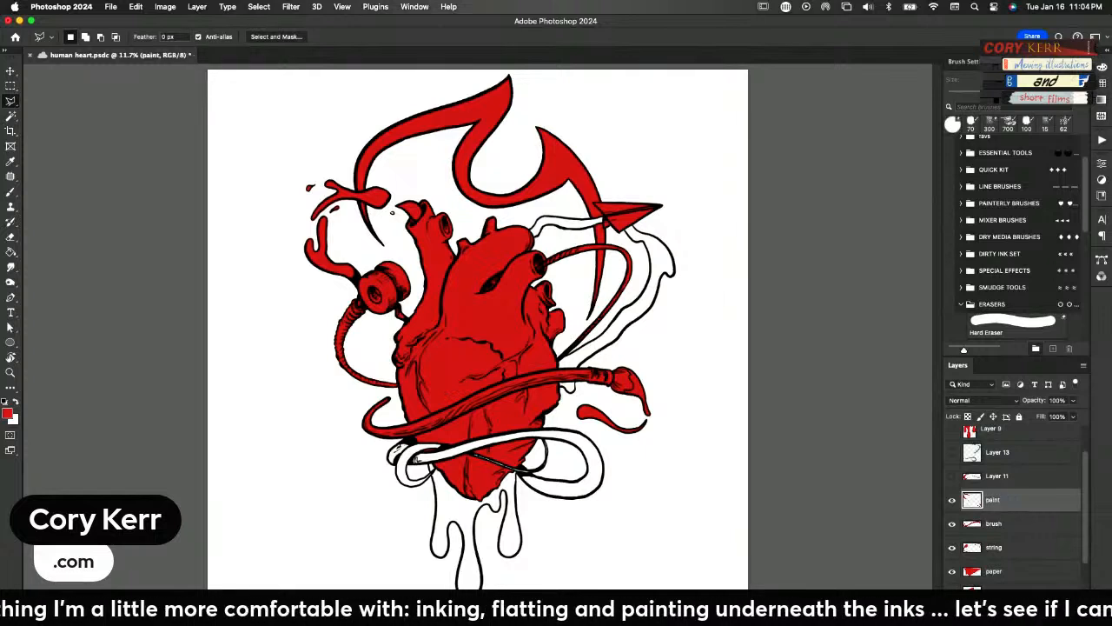
Show Layer 11, merge it with the paint layer, and name the merged layer paint
left_click(952, 477)
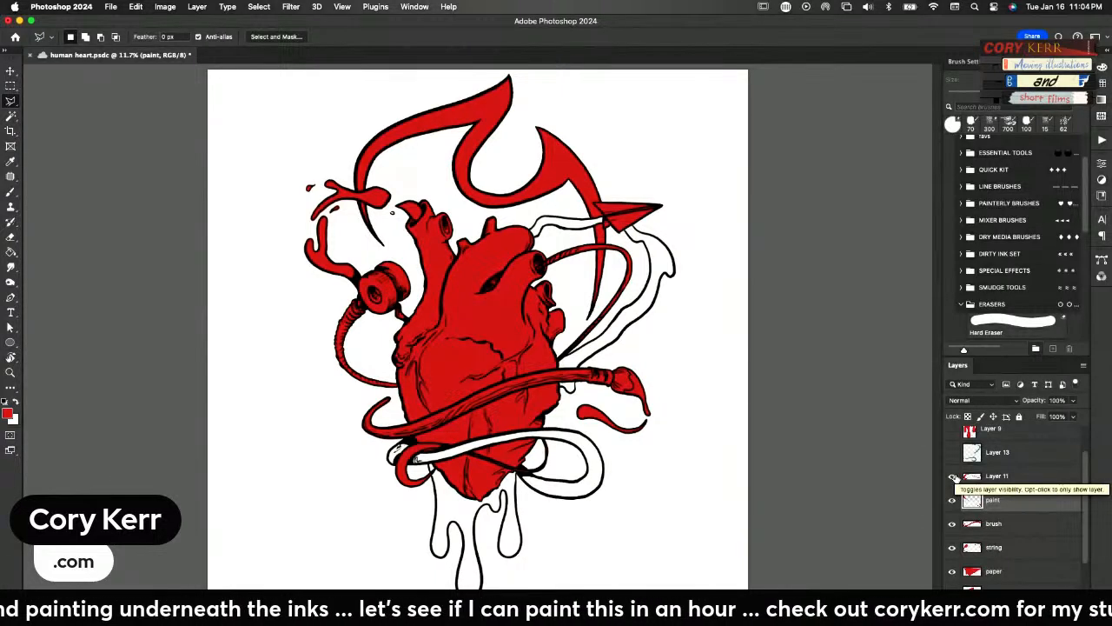
left_click(999, 479)
left_click(993, 502, "shift")
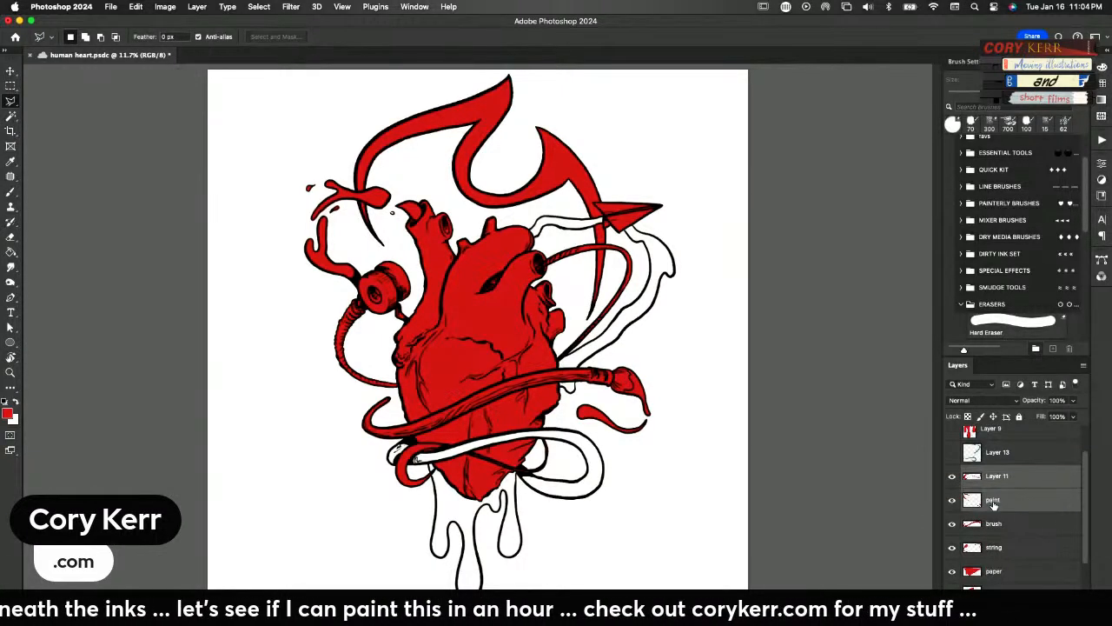
key("super+e")
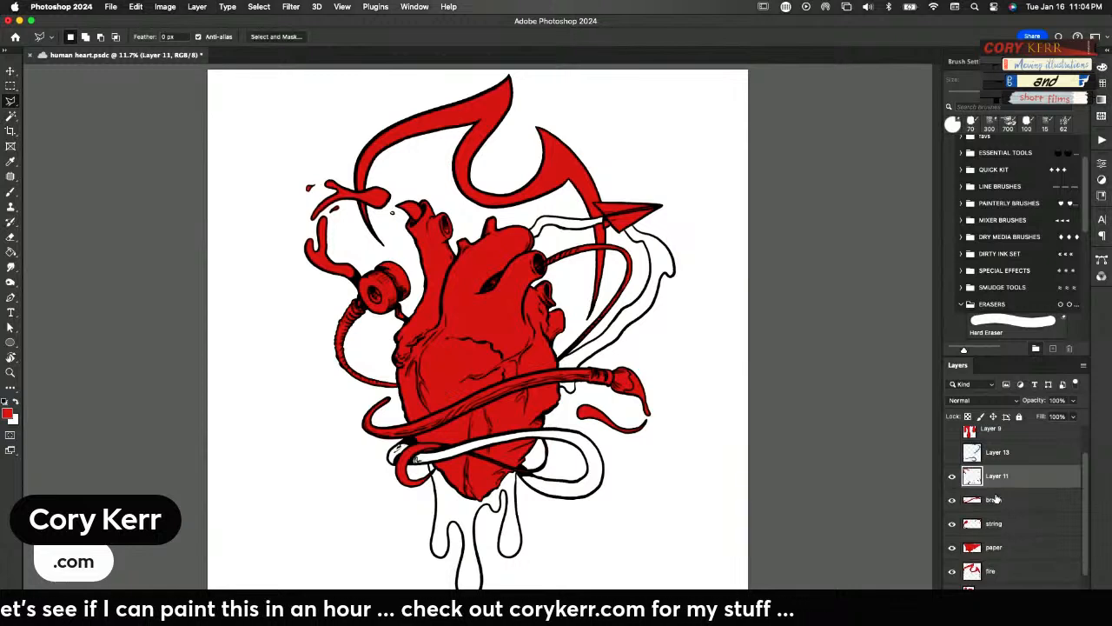
double_click(996, 477)
type("pain")
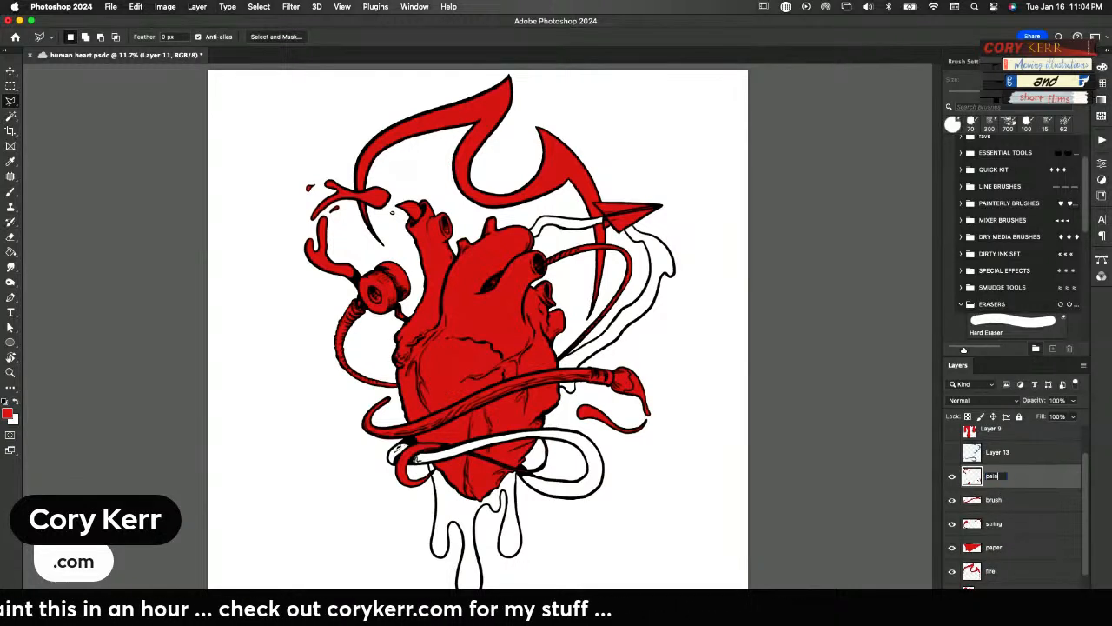
type("t")
key("Return")
Show the blue ribbon flat on Layer 13 and rename the layer water
left_click(951, 453)
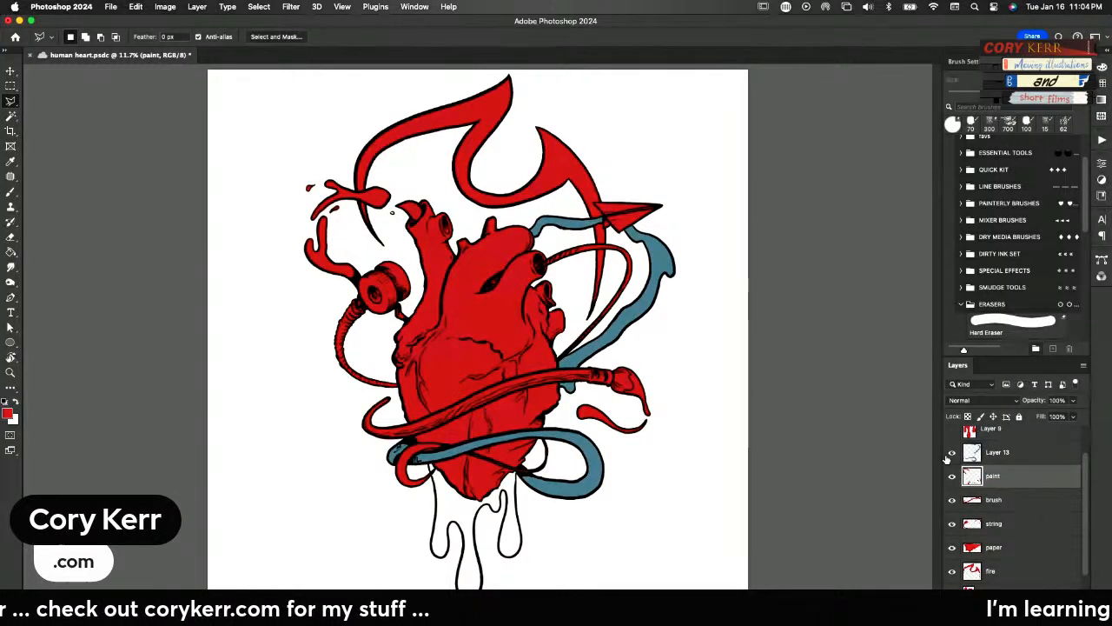
double_click(997, 453)
type("water")
key("Return")
scroll(973, 469, "up", 2)
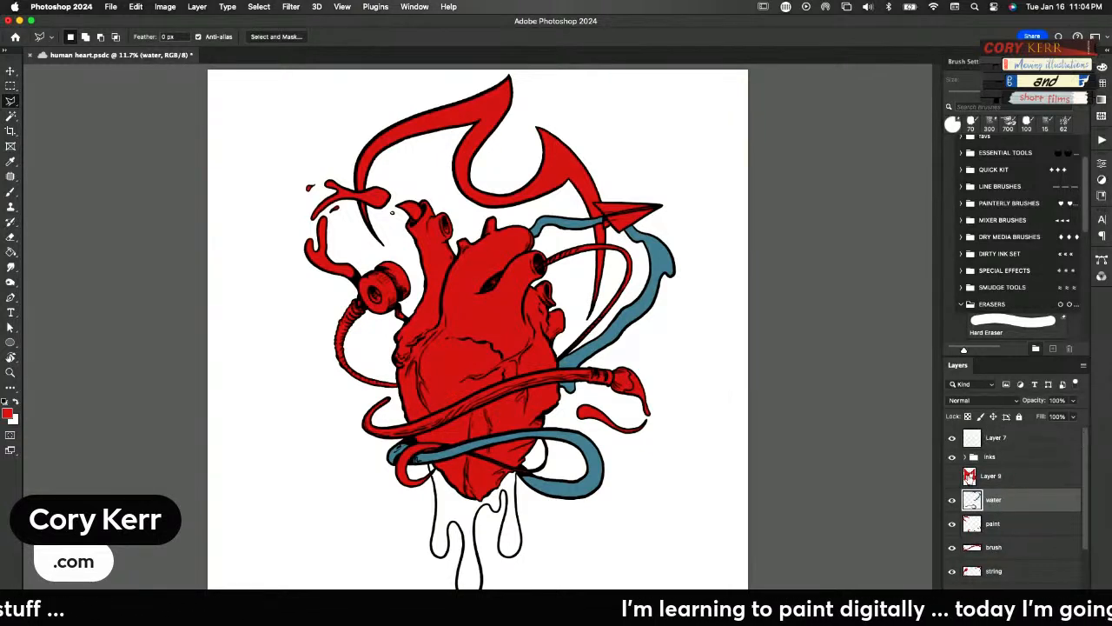
Show Layer 9 with the dripping shapes below the heart and rename it drips
left_click(953, 477)
double_click(982, 476)
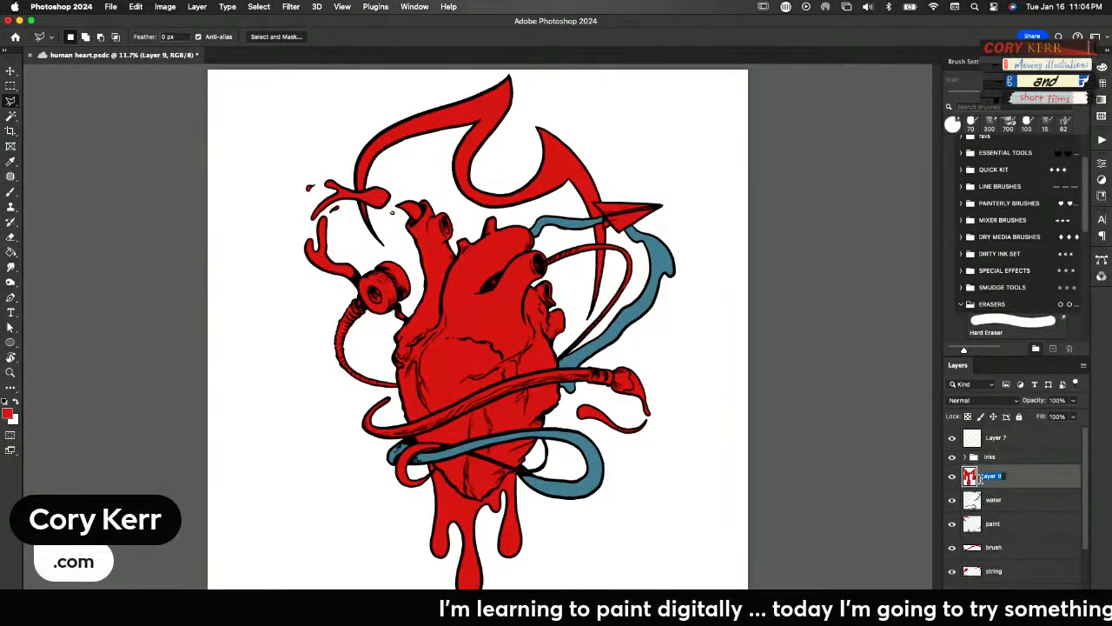
type("drips")
key("Return")
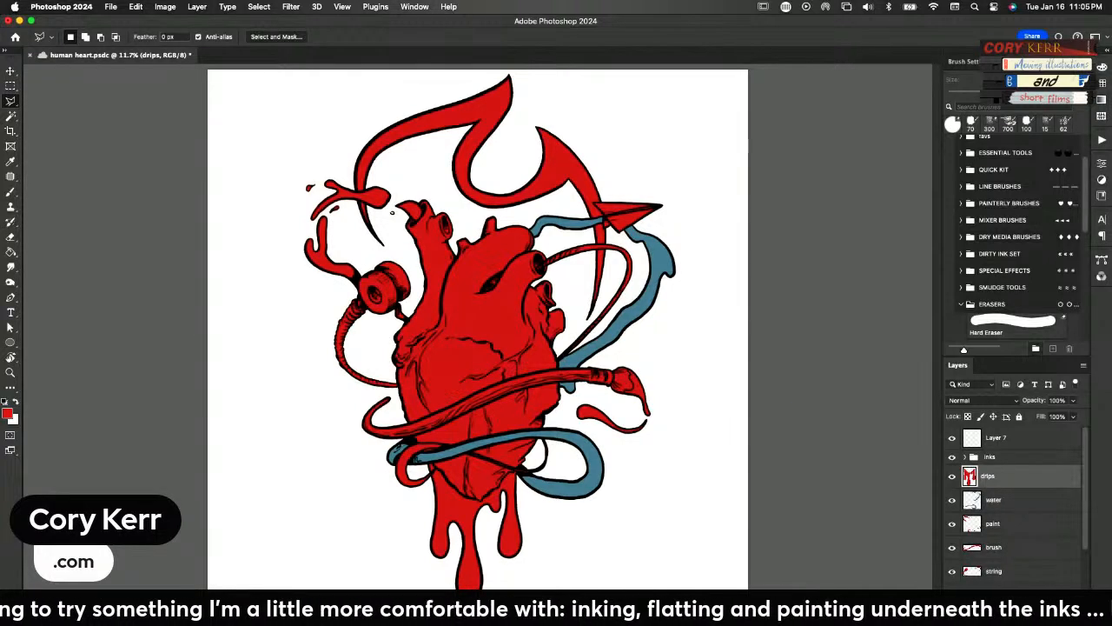
left_click(952, 458)
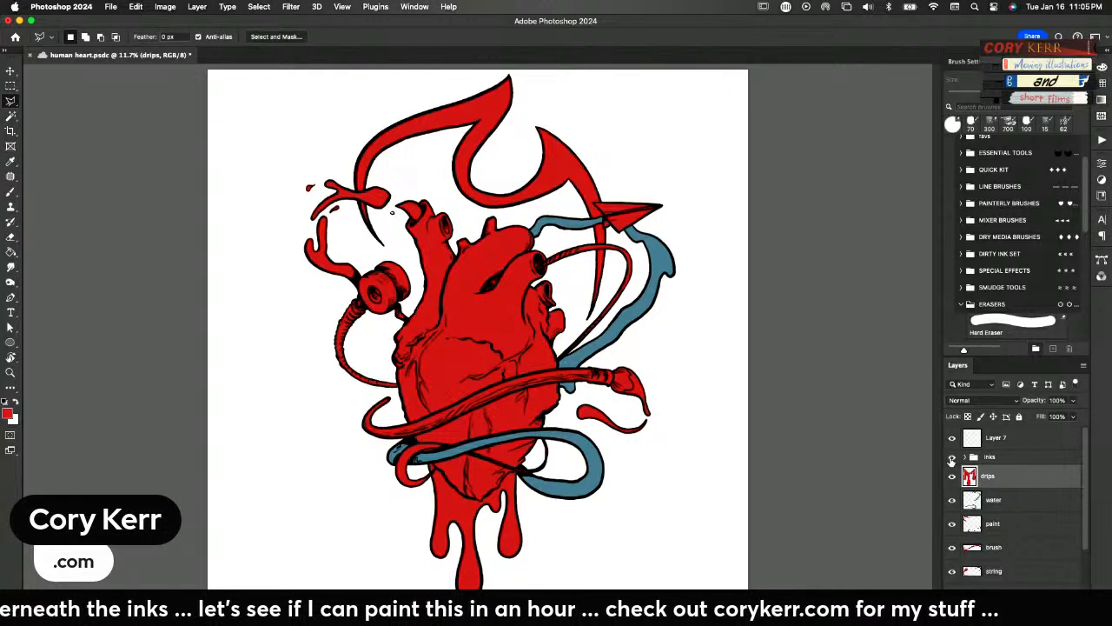
left_click(953, 459)
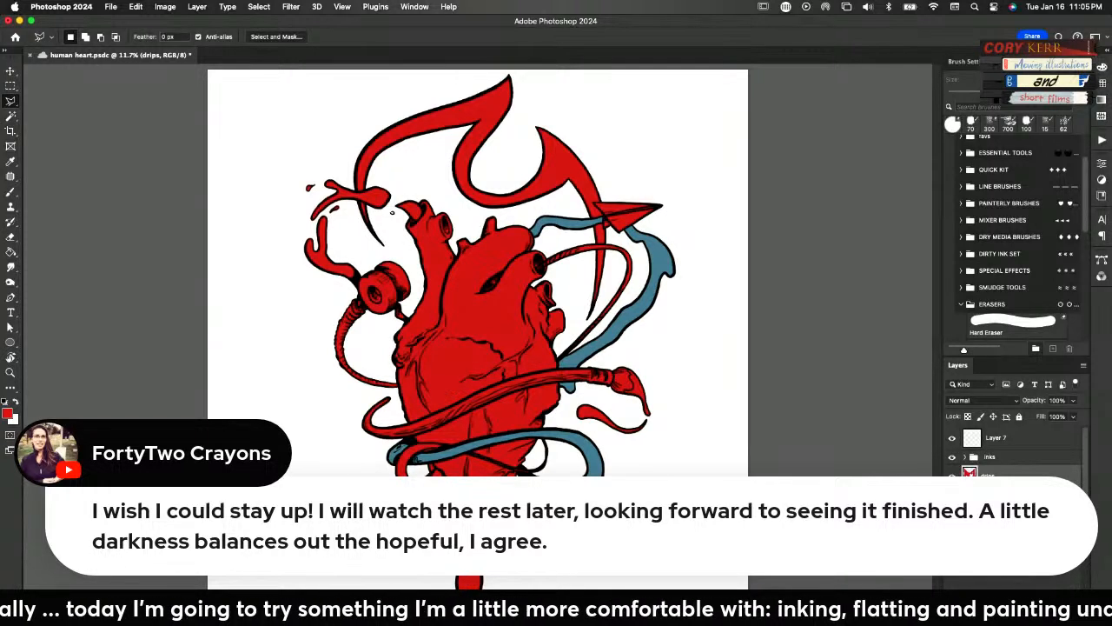
Rename Layer 8, the remaining base flat of the heart, as heart
scroll(1016, 452, "down", 3)
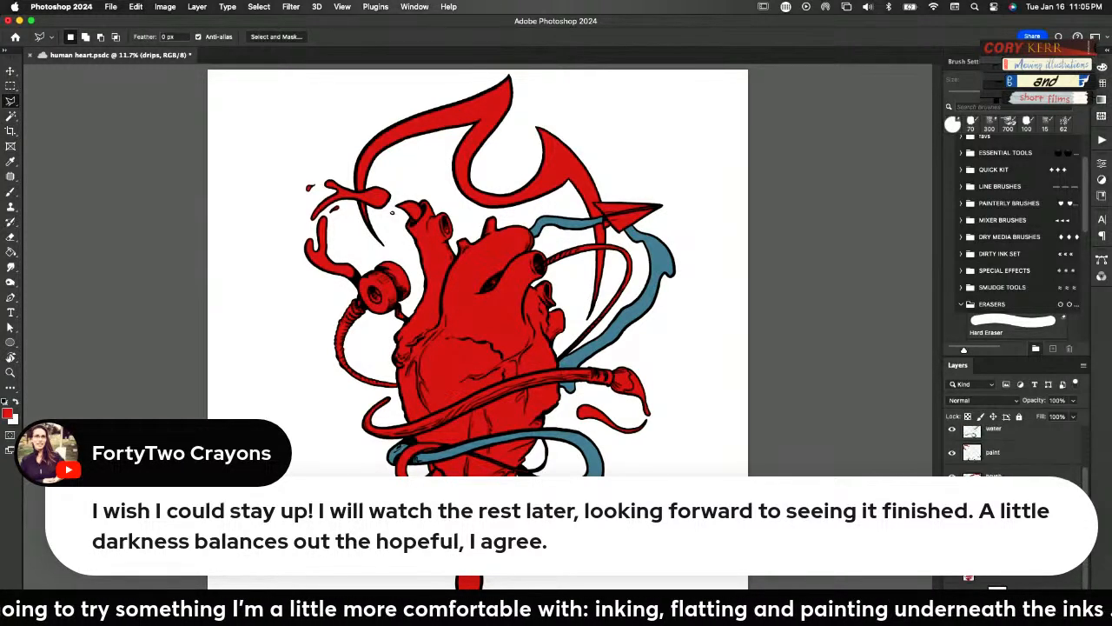
scroll(965, 463, "up", 3)
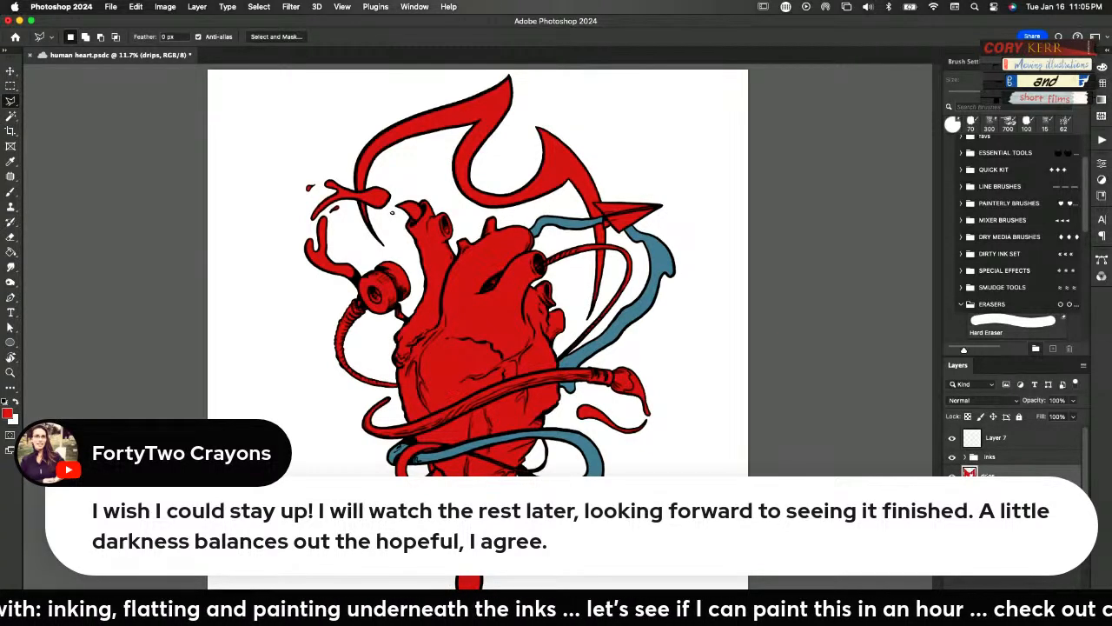
scroll(1082, 574, "down", 3)
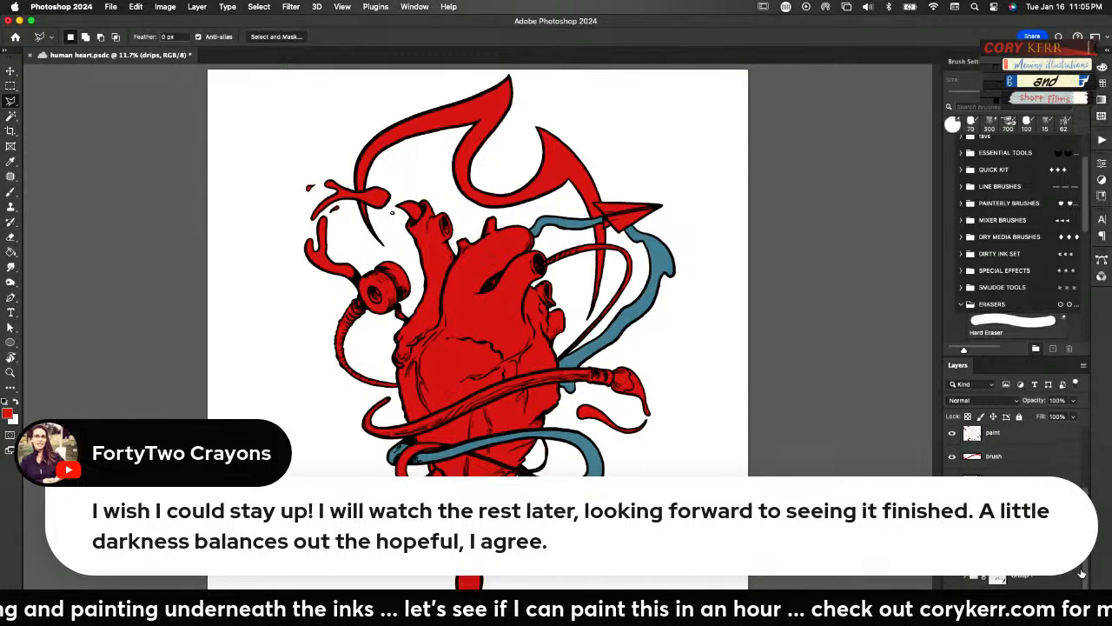
left_click(999, 526)
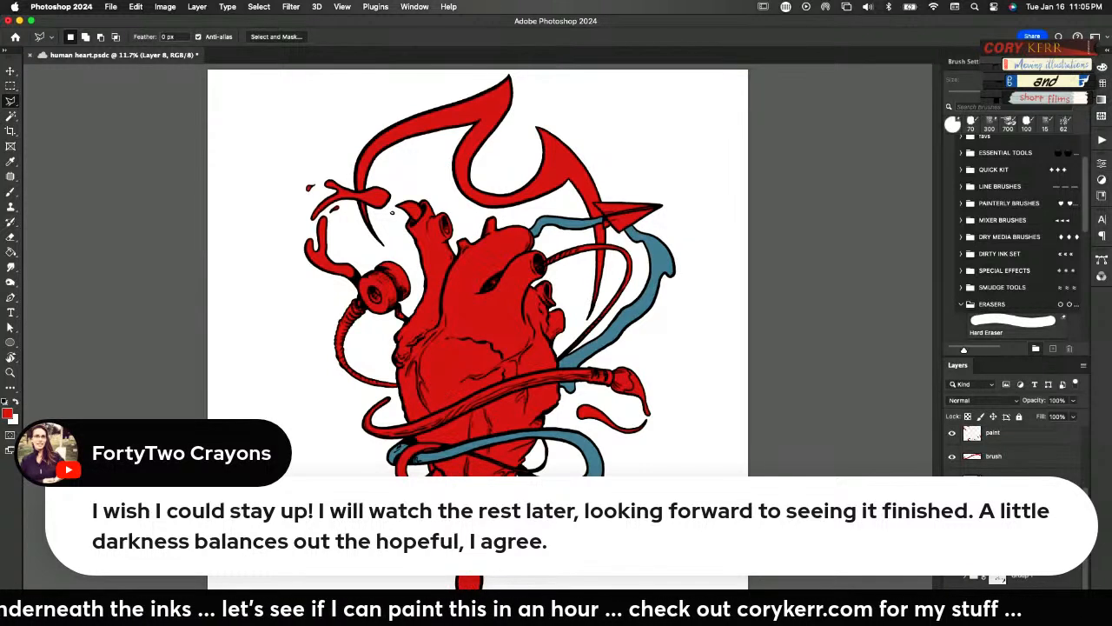
key("Return")
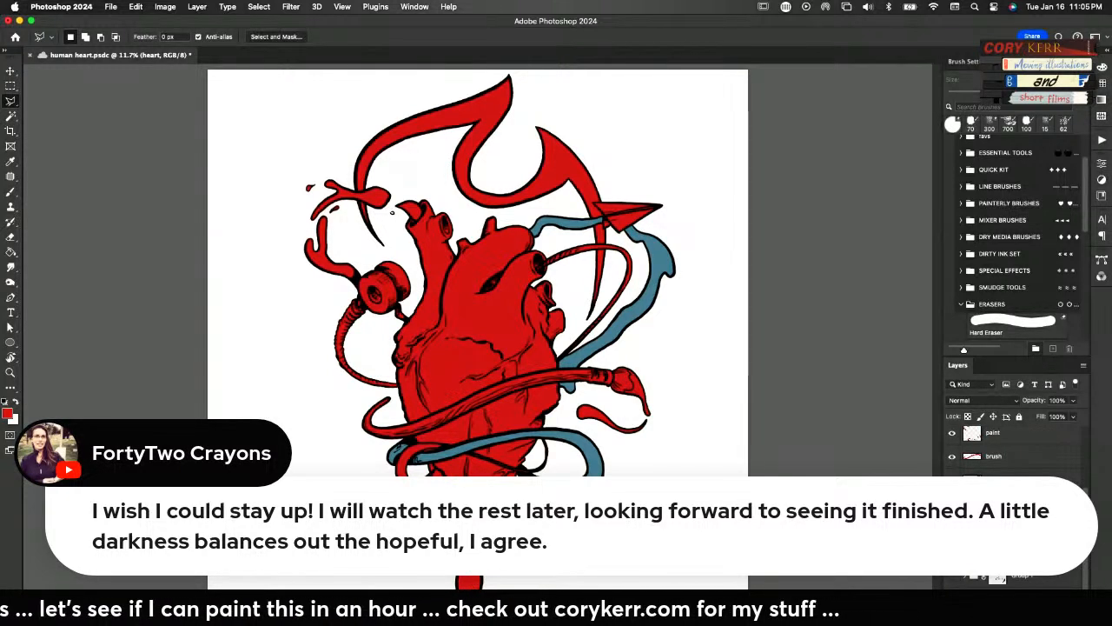
Add an empty layer clipped to the heart layer and another clipped to the fire layer
left_click(1053, 613)
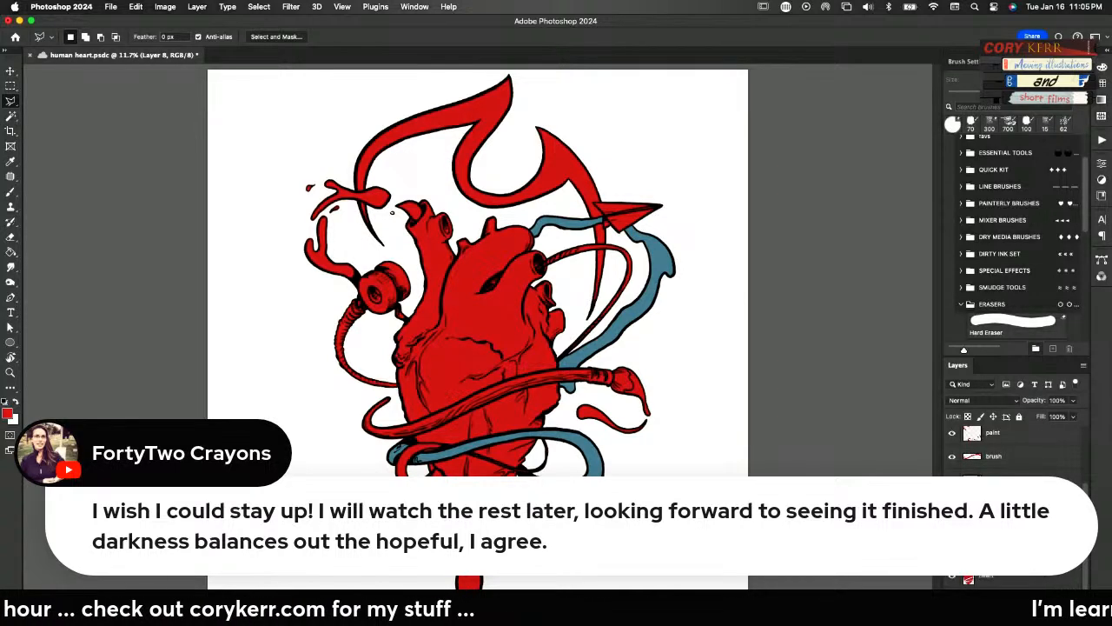
left_click(986, 575)
key("super+plus")
key("super+plus")
key("super+plus")
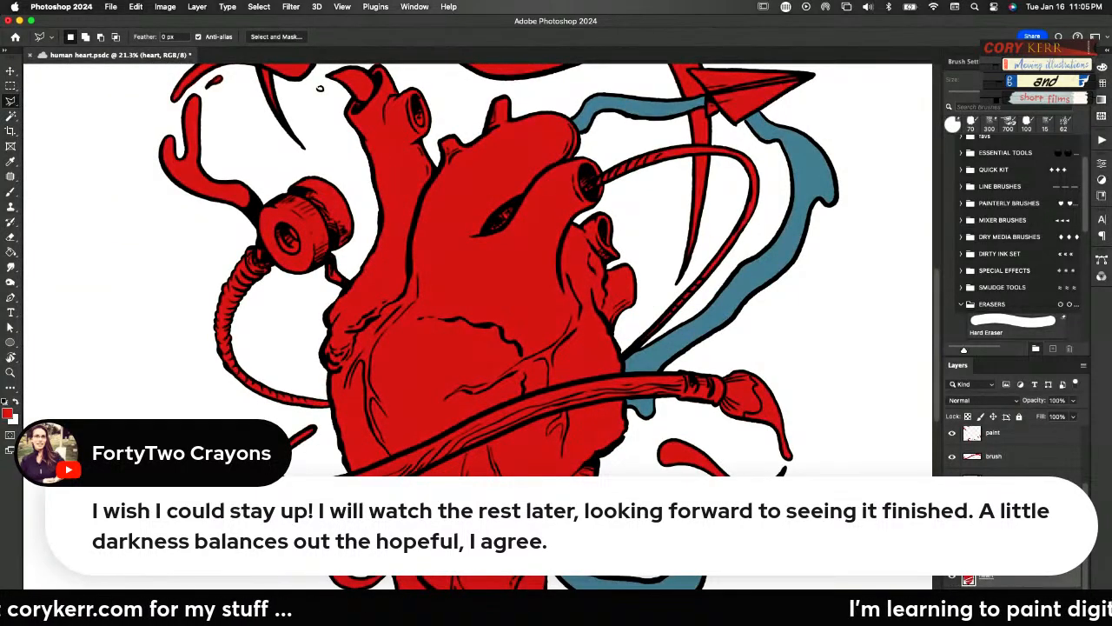
left_click(986, 599)
left_click(1053, 613)
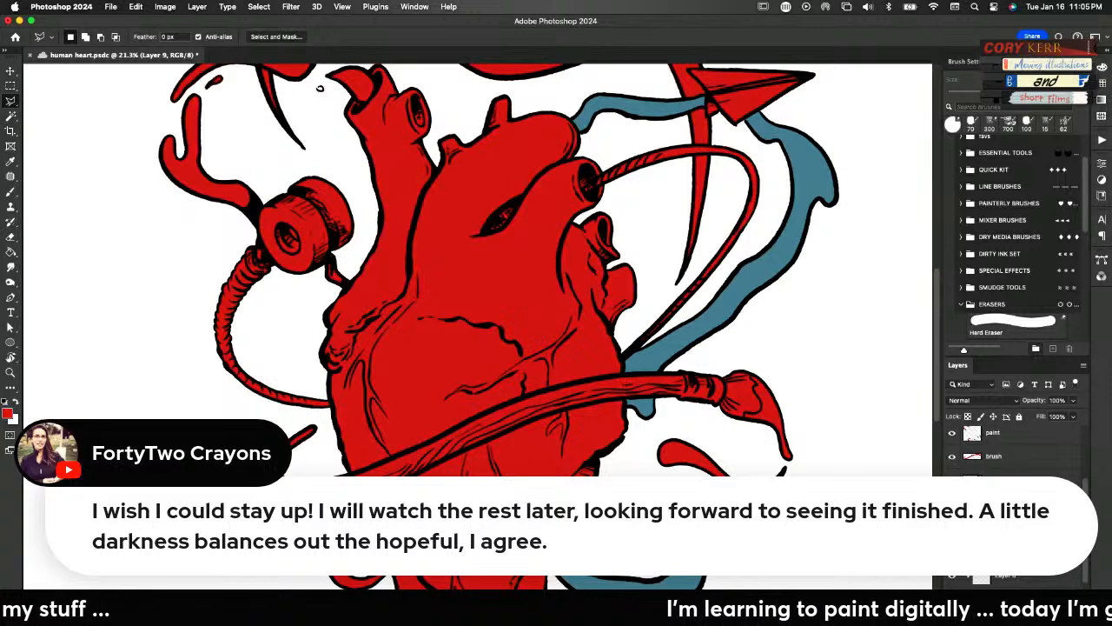
key("super+z")
scroll(520, 269, "up", 5)
Add an empty clipped layer above the paper layer and another above the string layer
left_click(995, 481)
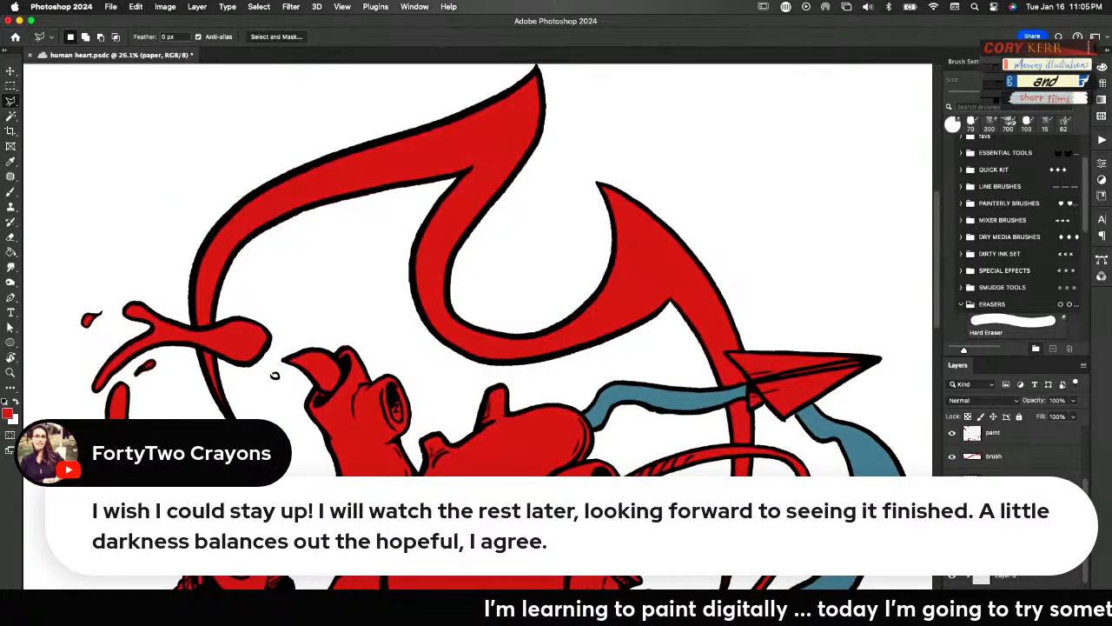
left_click(1053, 614)
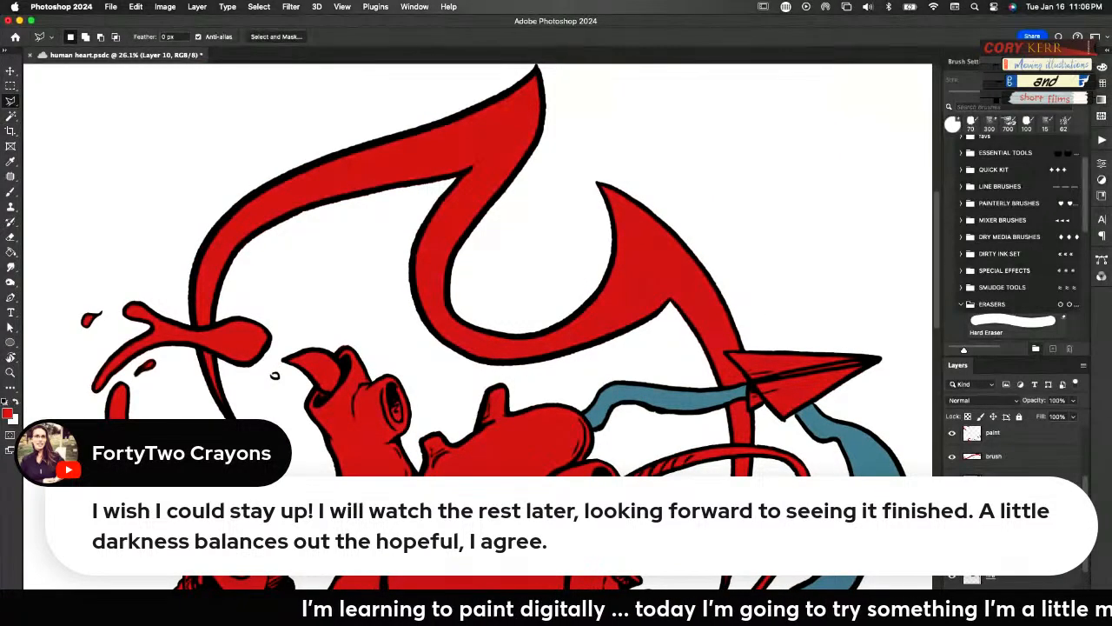
left_click(1041, 577)
left_click(1053, 614)
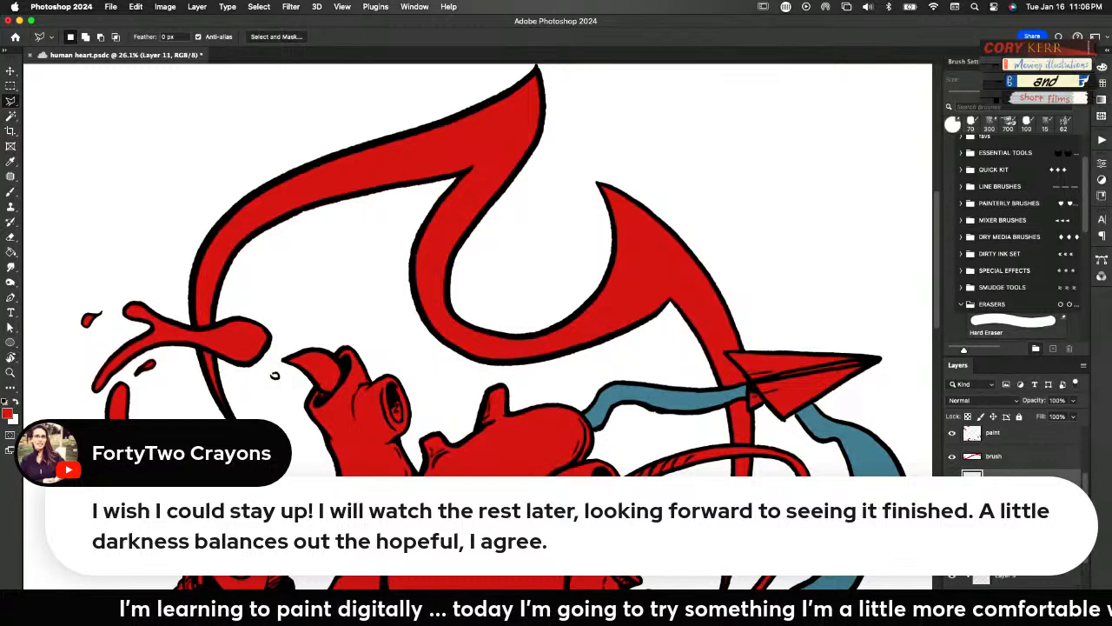
Add an empty clipped layer above the brush layer and another above the paint layer
left_click(992, 459)
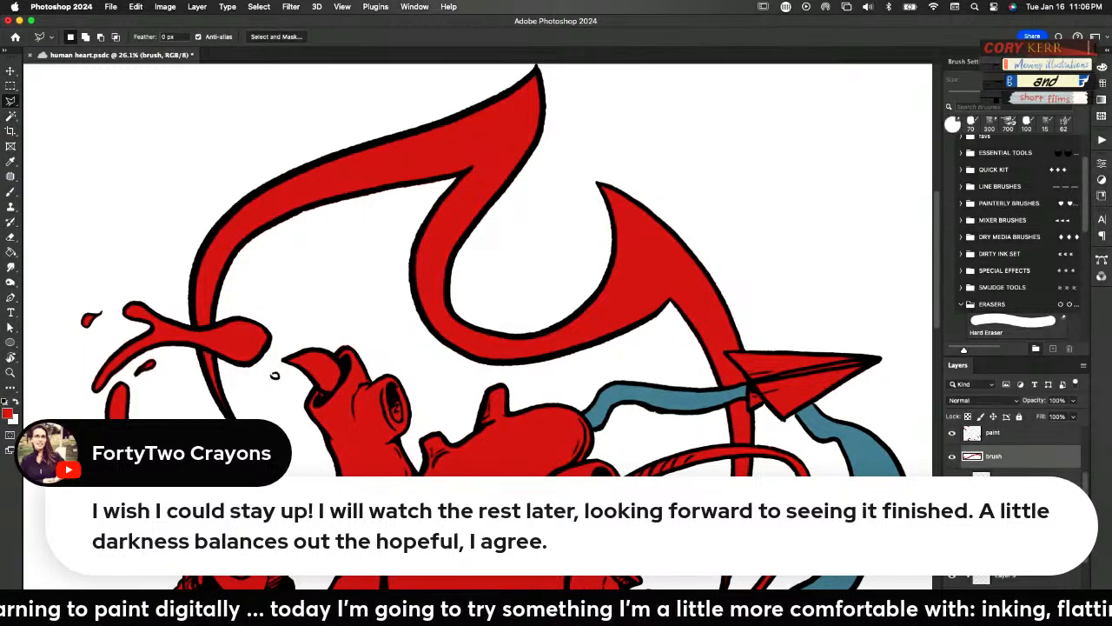
left_click(1053, 613)
left_click(982, 469, "alt")
scroll(994, 499, "up", 3)
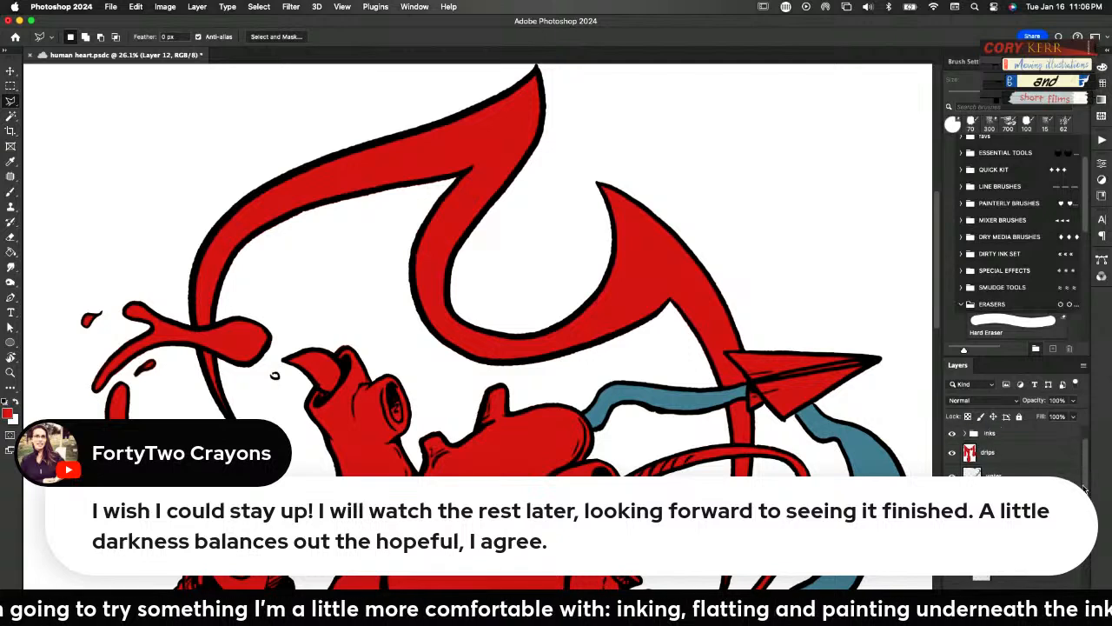
left_click(994, 500)
left_click(1053, 613)
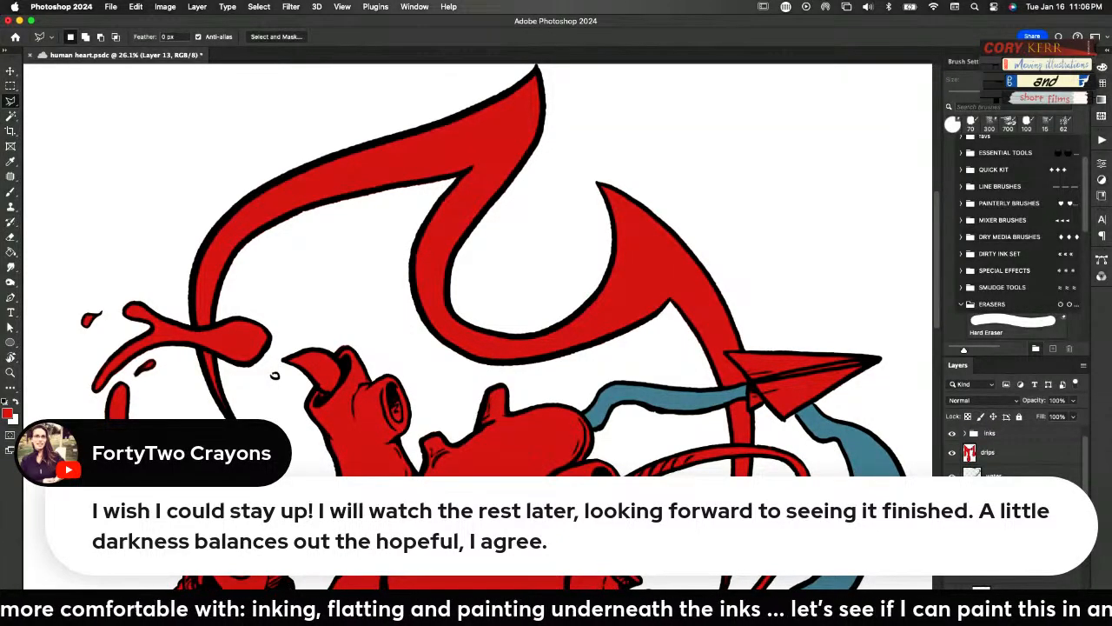
Add an empty layer clipped to the water layer and another clipped to the drips layer
left_click(995, 477)
left_click(1053, 613)
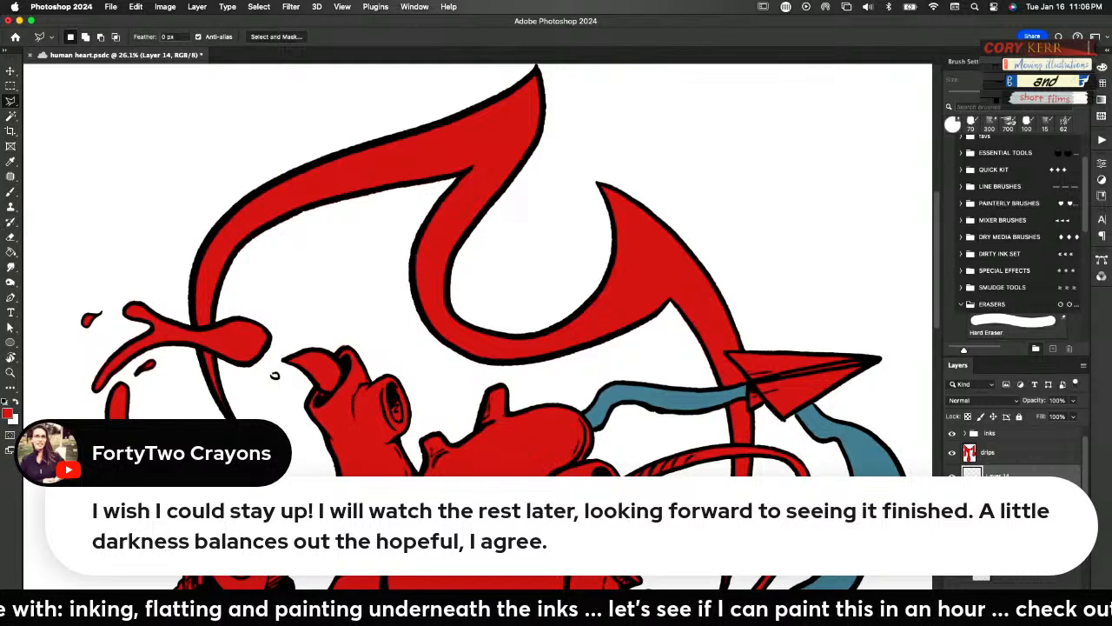
scroll(1012, 504, "up", 2)
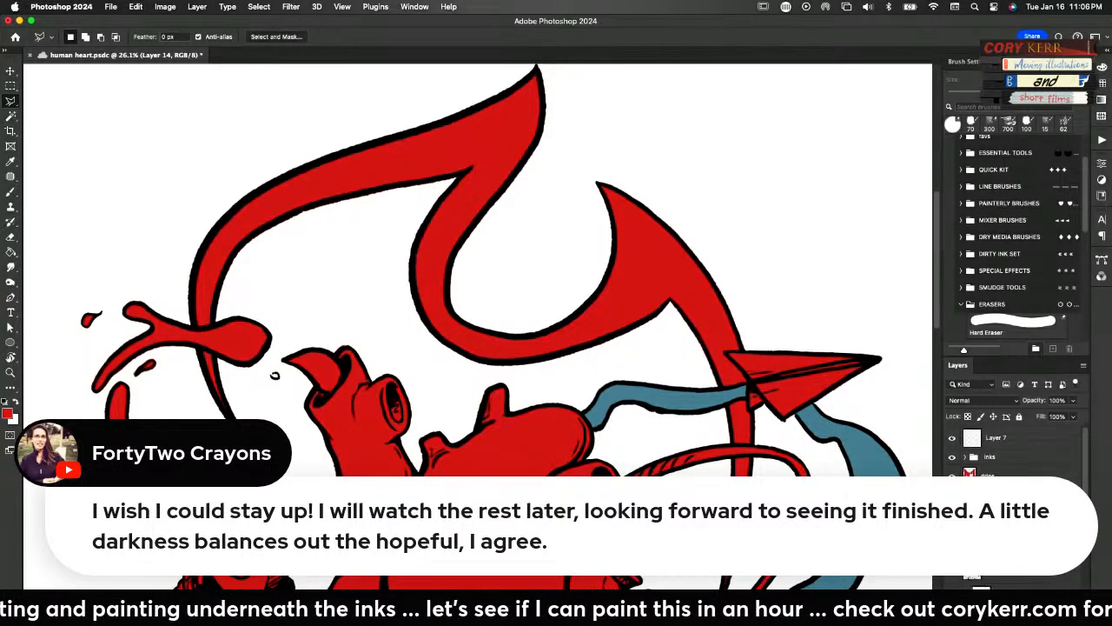
left_click(1008, 477)
key("alt+shift+super+n")
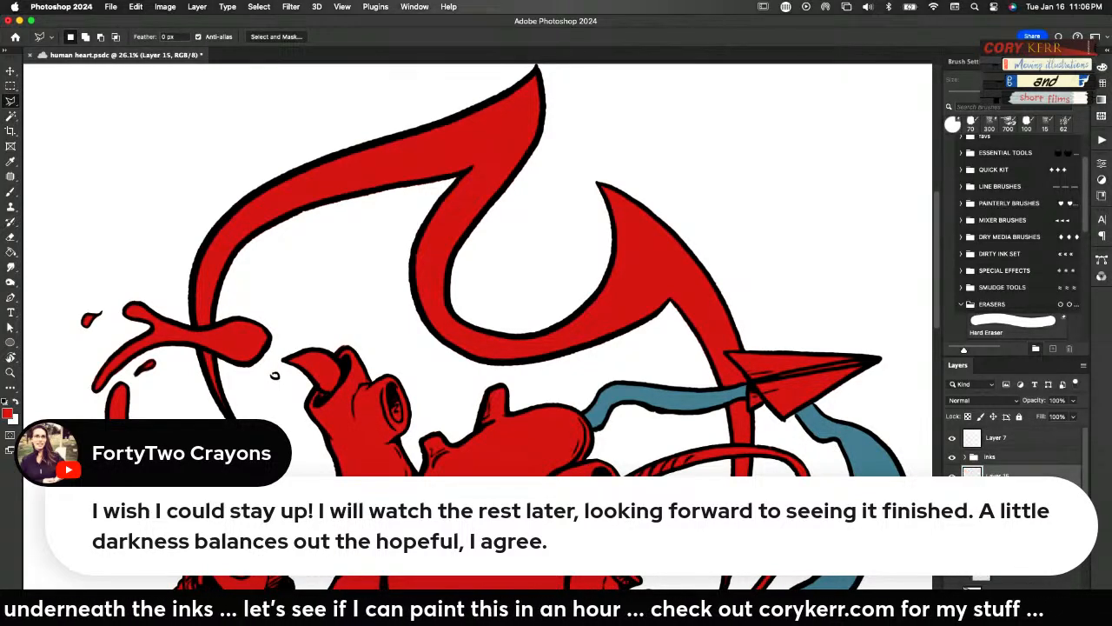
key("alt+super+g")
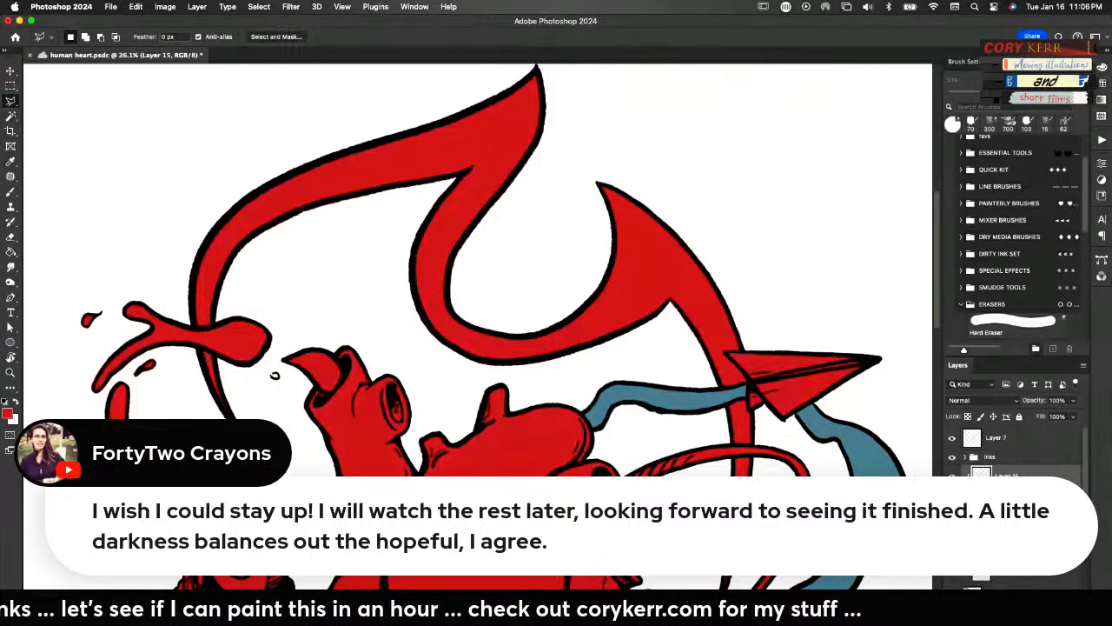
Select the empty layer clipped to the heart and ready the Brush tool with the recent 700-size textured brush
scroll(1012, 487, "down", 5)
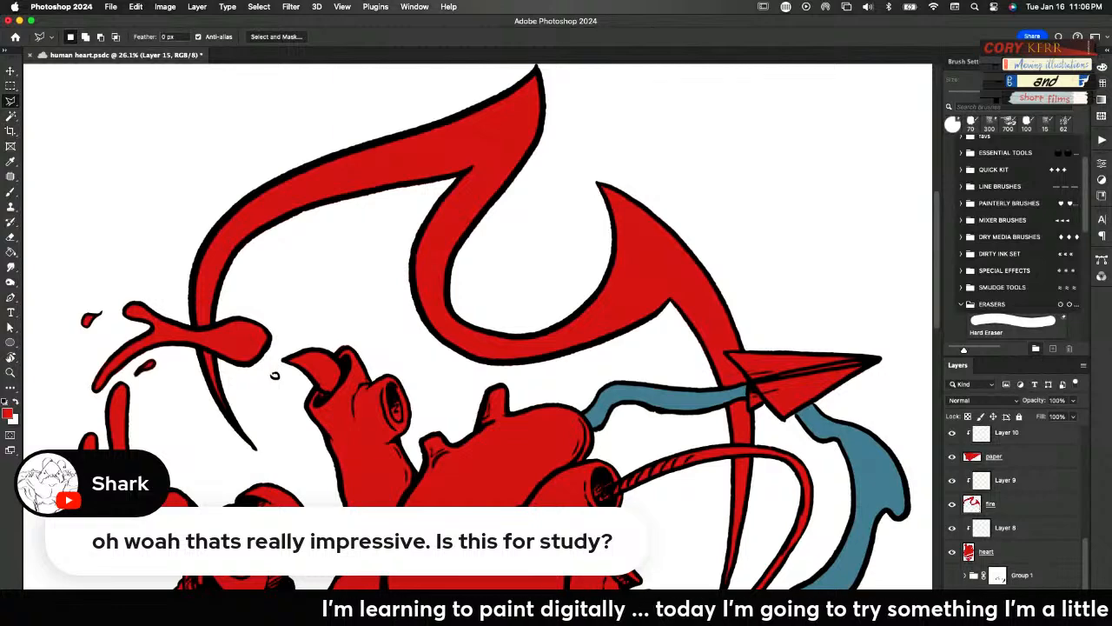
key("super+0")
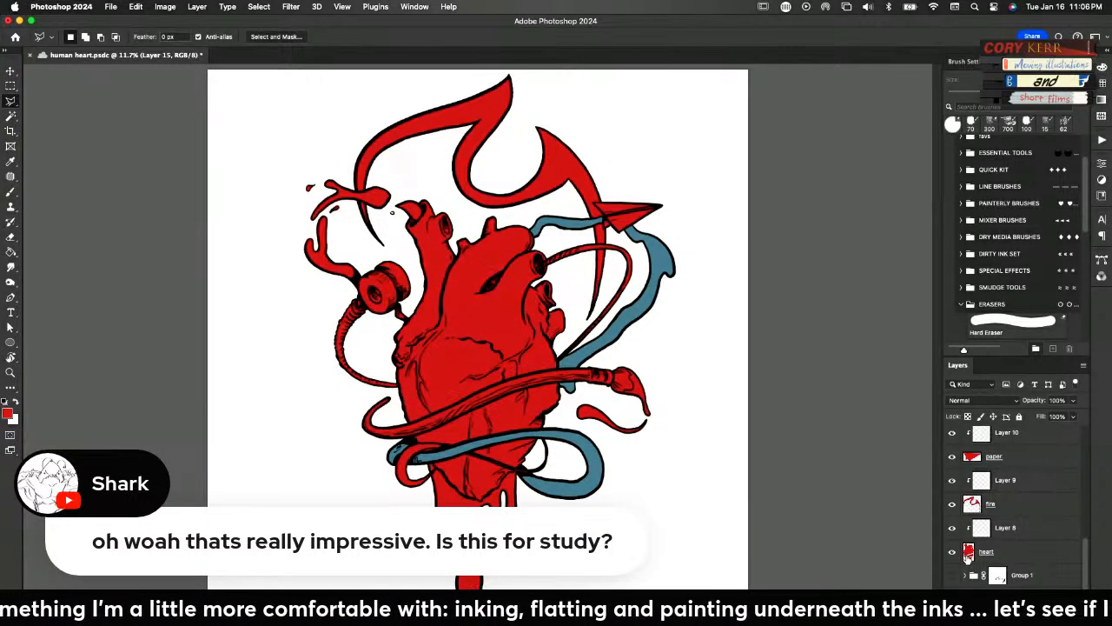
left_click(982, 551)
left_click(985, 530)
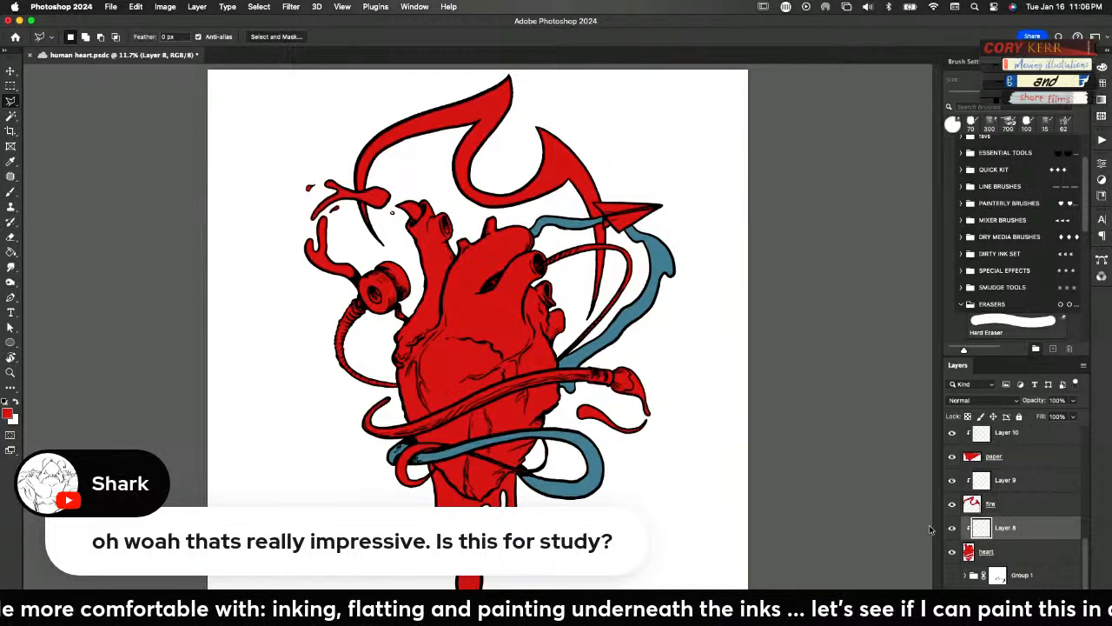
key("b")
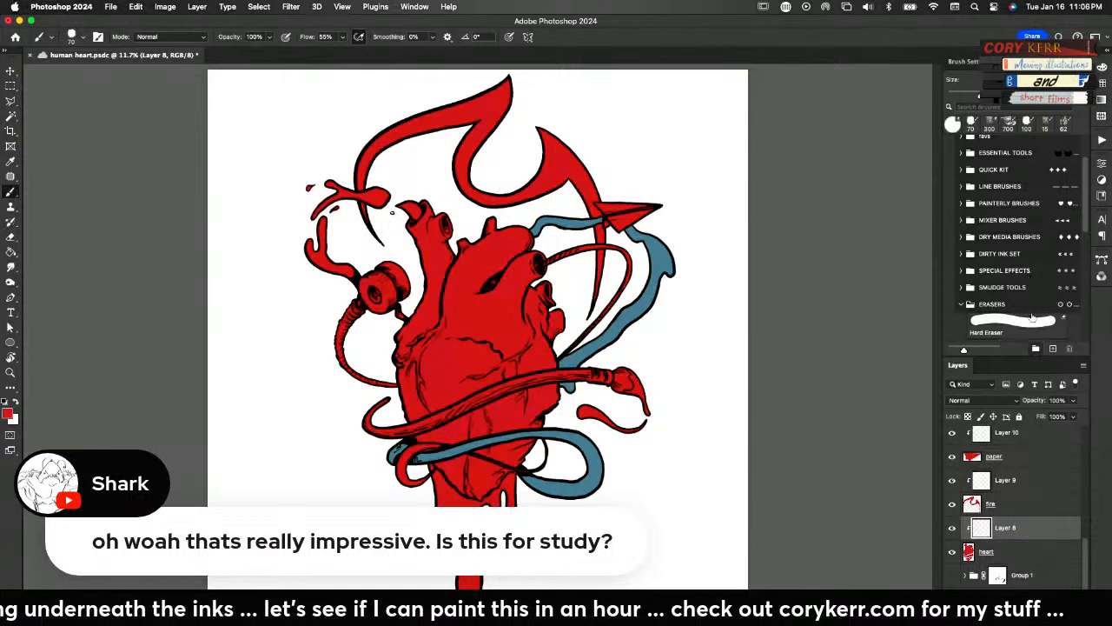
scroll(1084, 167, "up", 3)
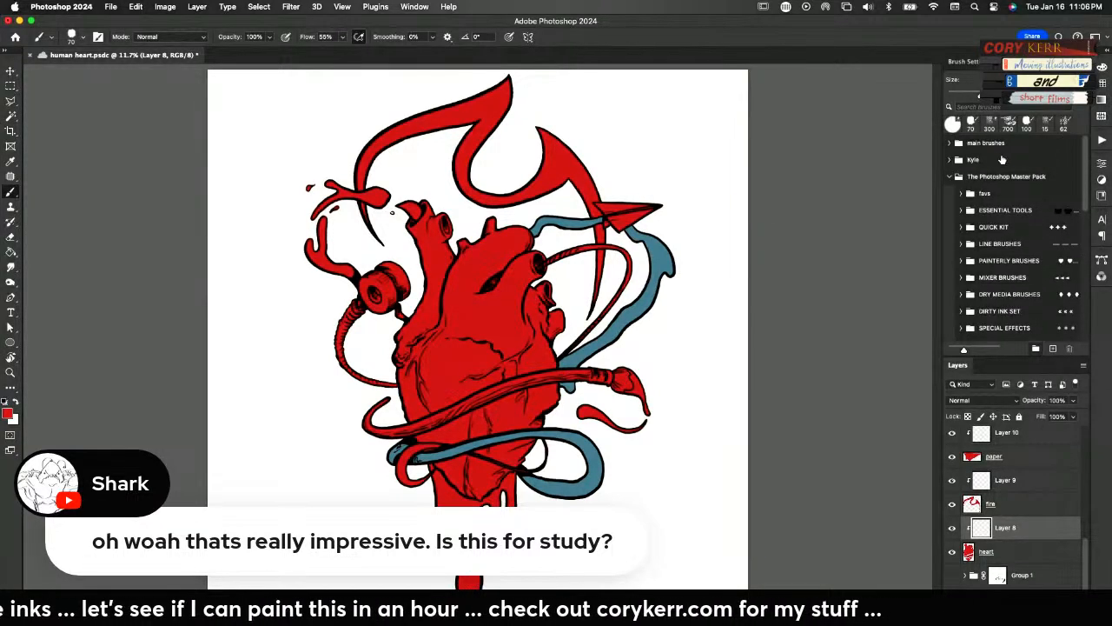
left_click(1005, 126)
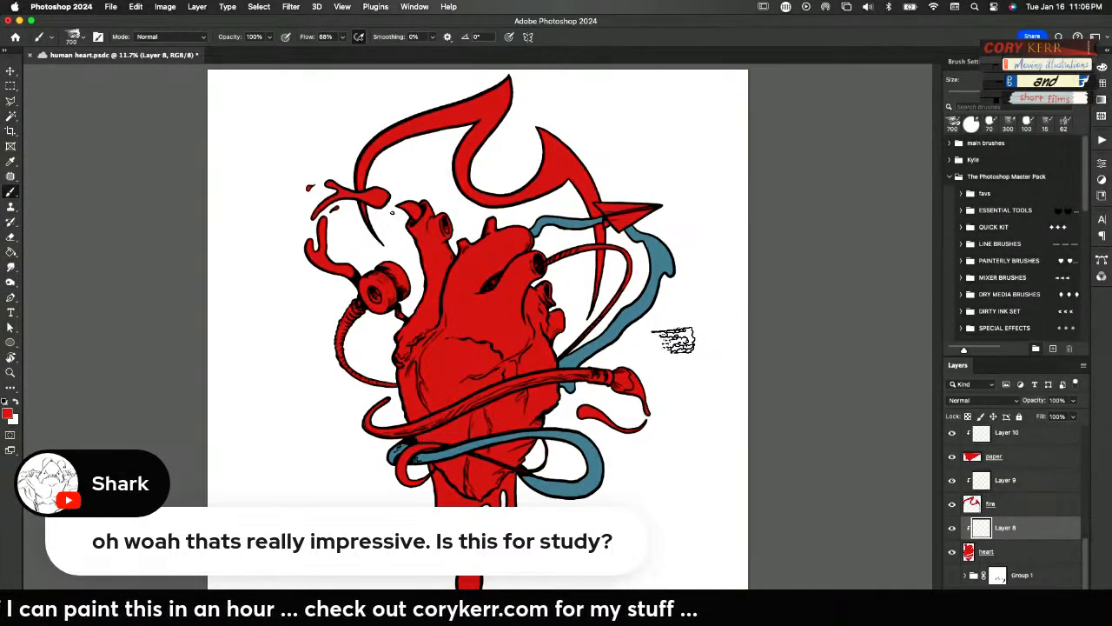
left_click(8, 413)
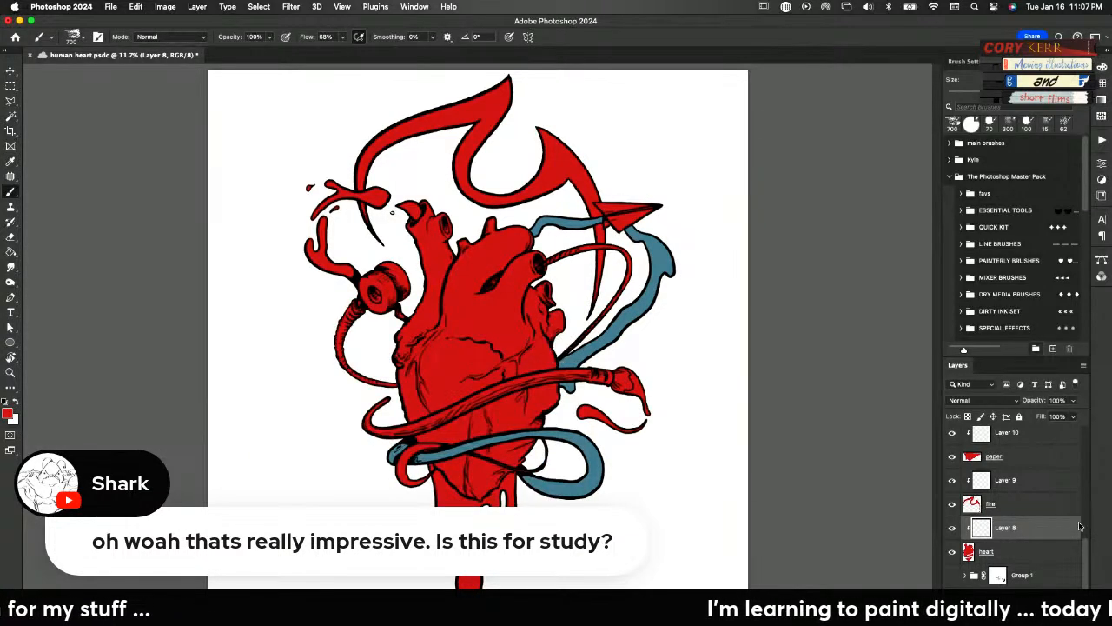
Rename the topmost layer, Layer 7, as colors
scroll(1081, 566, "up", 10)
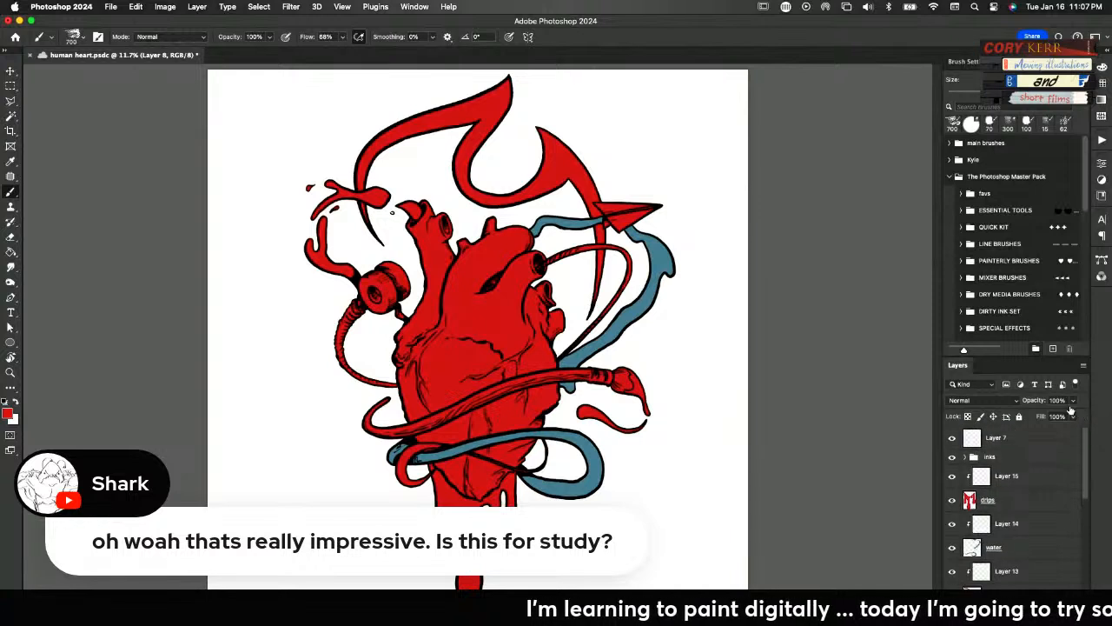
left_click(1025, 445)
double_click(996, 438)
type("colors")
key("Return")
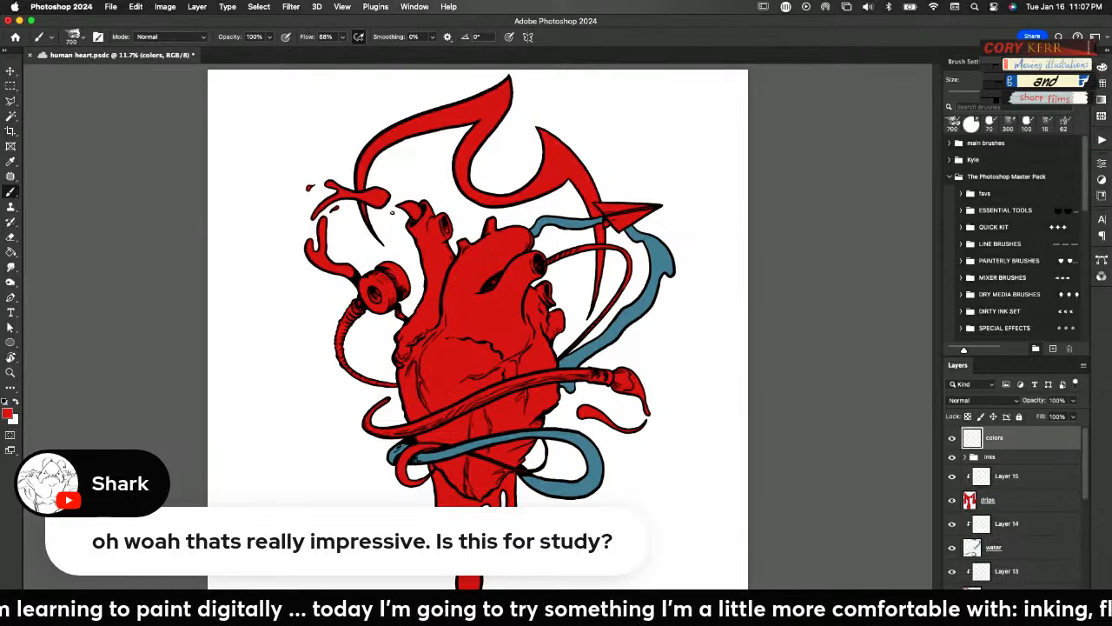
Mix a magenta and a darker magenta, and paint palette swatches of them on the colors layer near the canvas's lower-left corner
left_click(1102, 67)
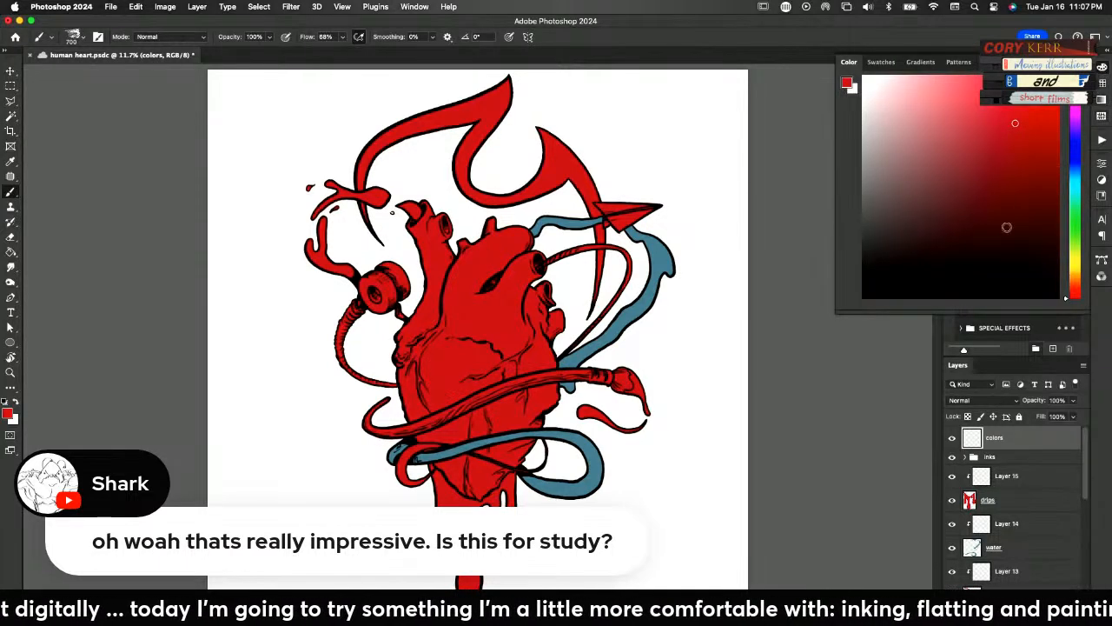
mouse_move(992, 143)
left_mouse_down()
mouse_move(986, 126)
mouse_move(1000, 127)
left_mouse_up()
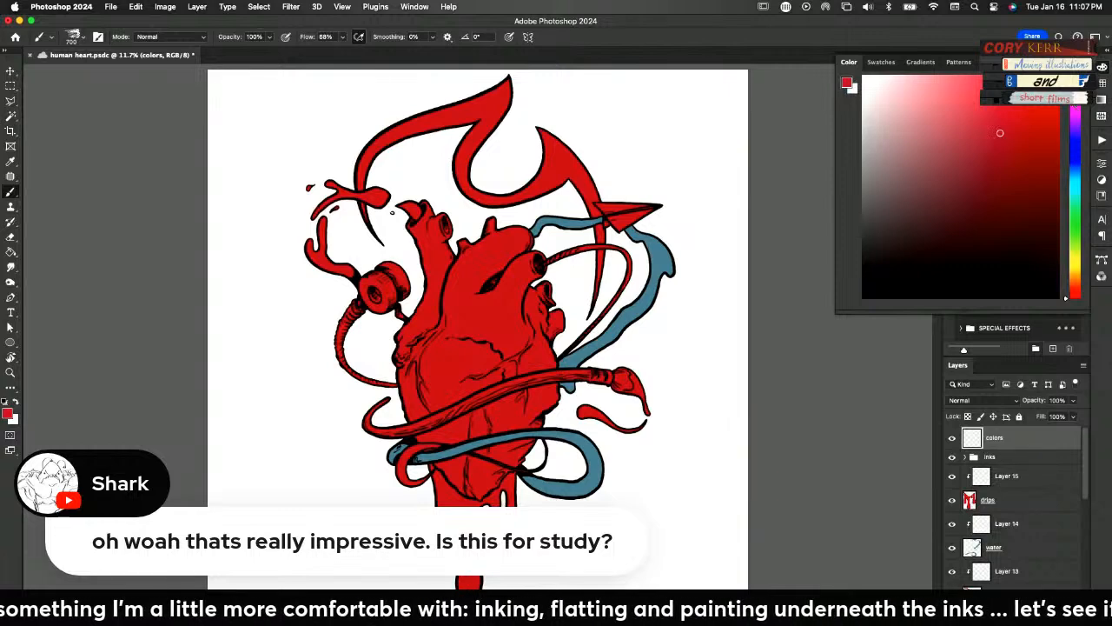
left_click(1076, 96)
left_click_drag(1012, 132, 1019, 129)
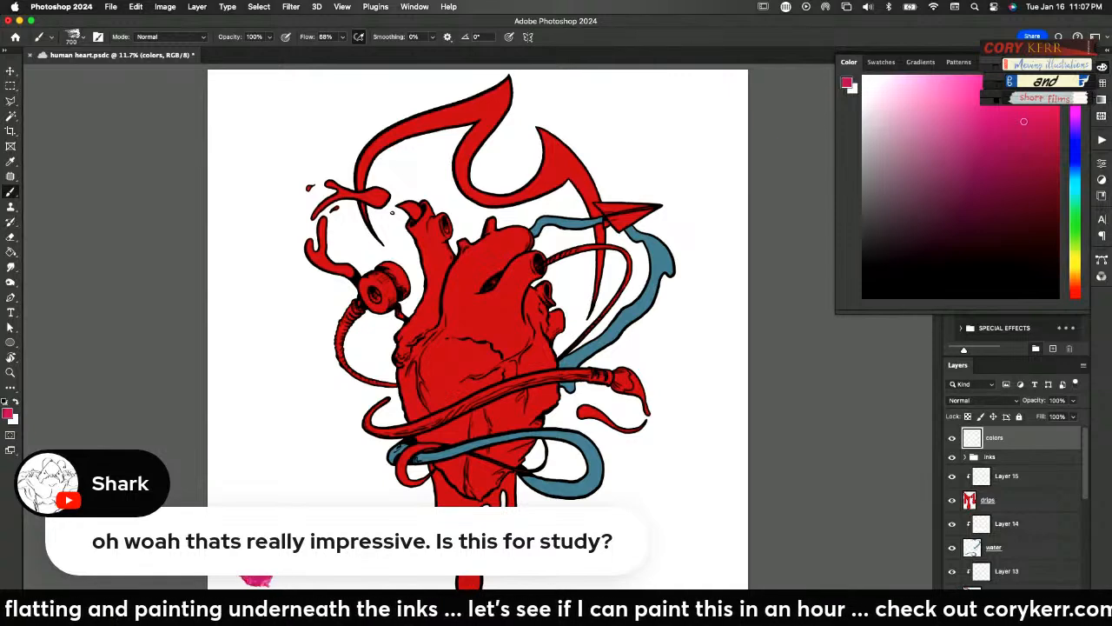
left_click(1023, 147)
left_click_drag(261, 574, 255, 569)
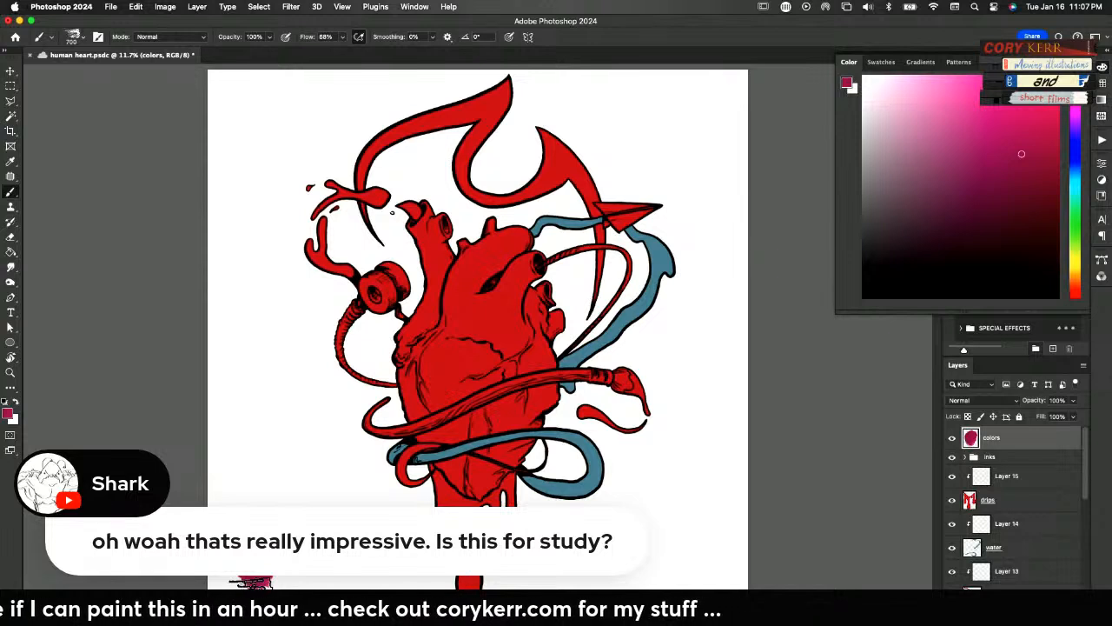
Add a medium blue palette swatch and a bright yellow one on the colors layer, above the magenta swatches
mouse_move(1074, 156)
left_mouse_down()
mouse_move(994, 151)
mouse_move(982, 138)
mouse_move(961, 158)
mouse_move(937, 152)
left_mouse_up()
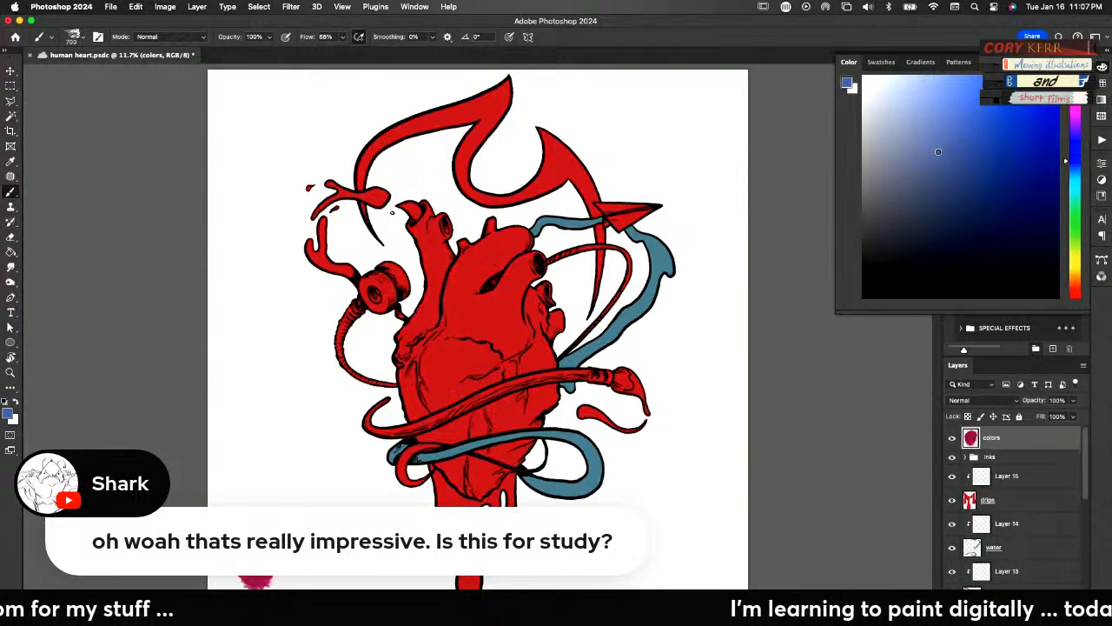
mouse_move(233, 483)
left_mouse_down()
mouse_move(235, 466)
mouse_move(254, 473)
mouse_move(233, 468)
left_mouse_up()
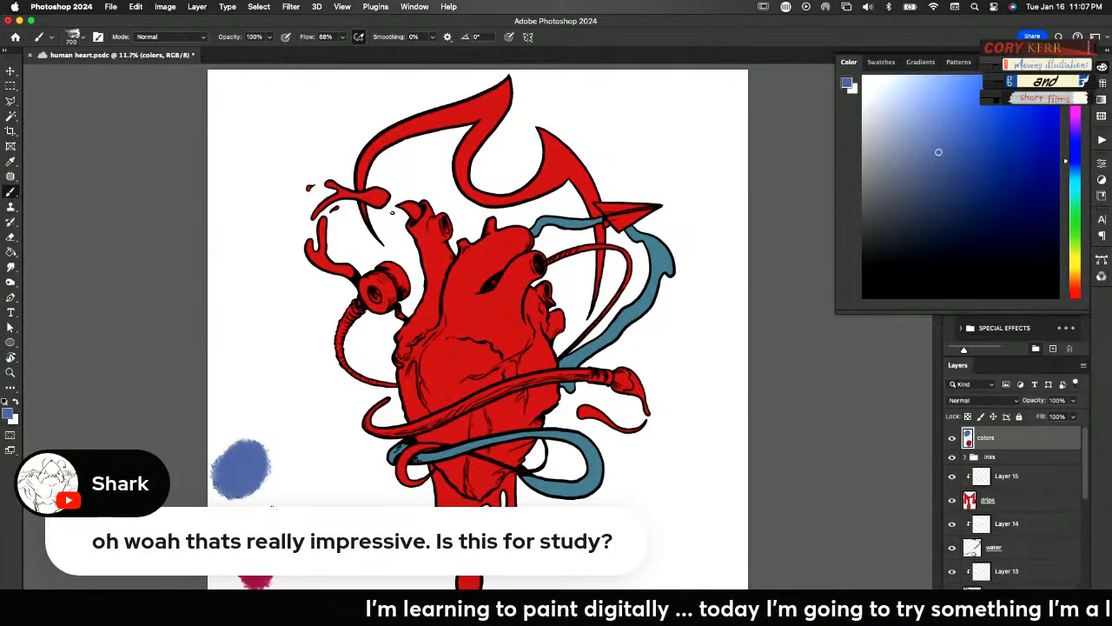
left_click(1069, 272)
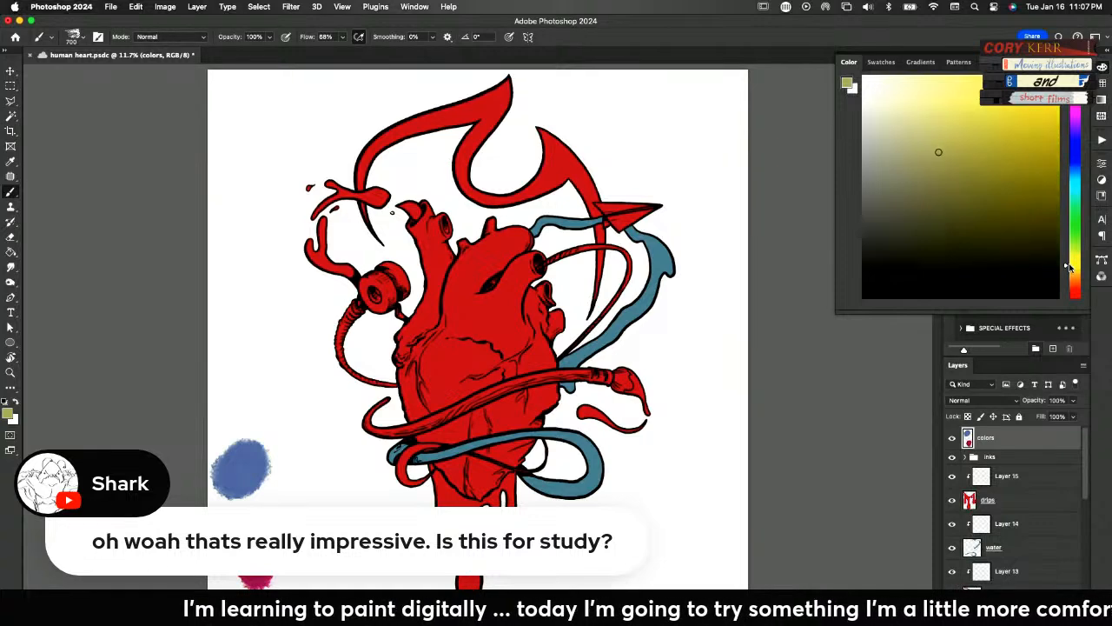
left_click(1003, 146)
left_click(998, 128)
left_click(1071, 263)
left_click(1071, 266)
left_click_drag(1006, 119, 1011, 98)
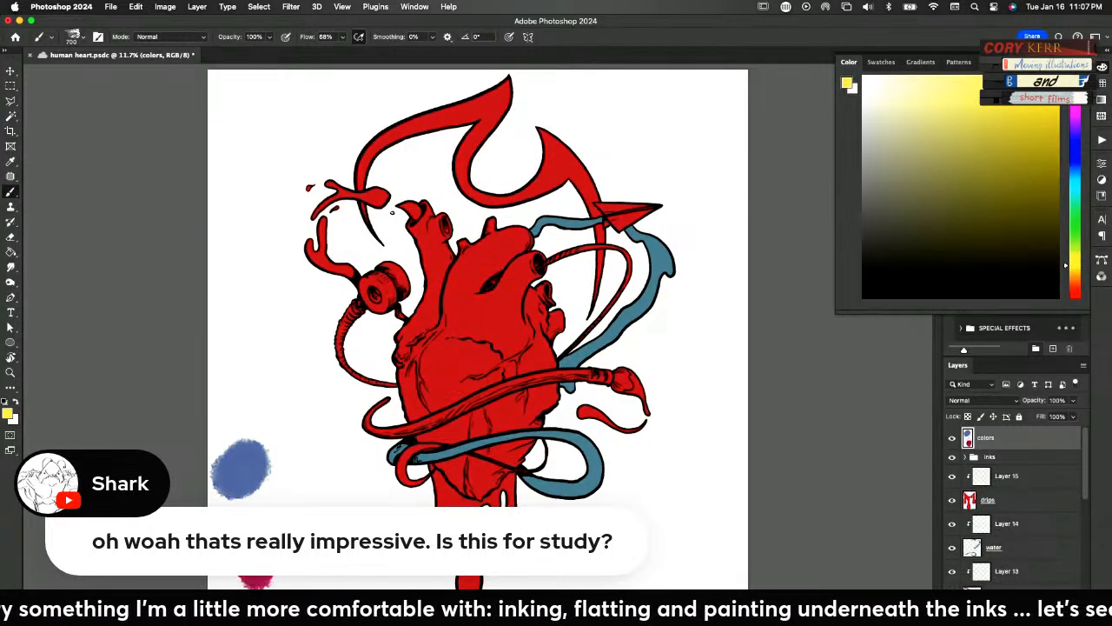
mouse_move(309, 485)
left_mouse_down()
mouse_move(323, 491)
mouse_move(306, 495)
mouse_move(342, 504)
left_mouse_up()
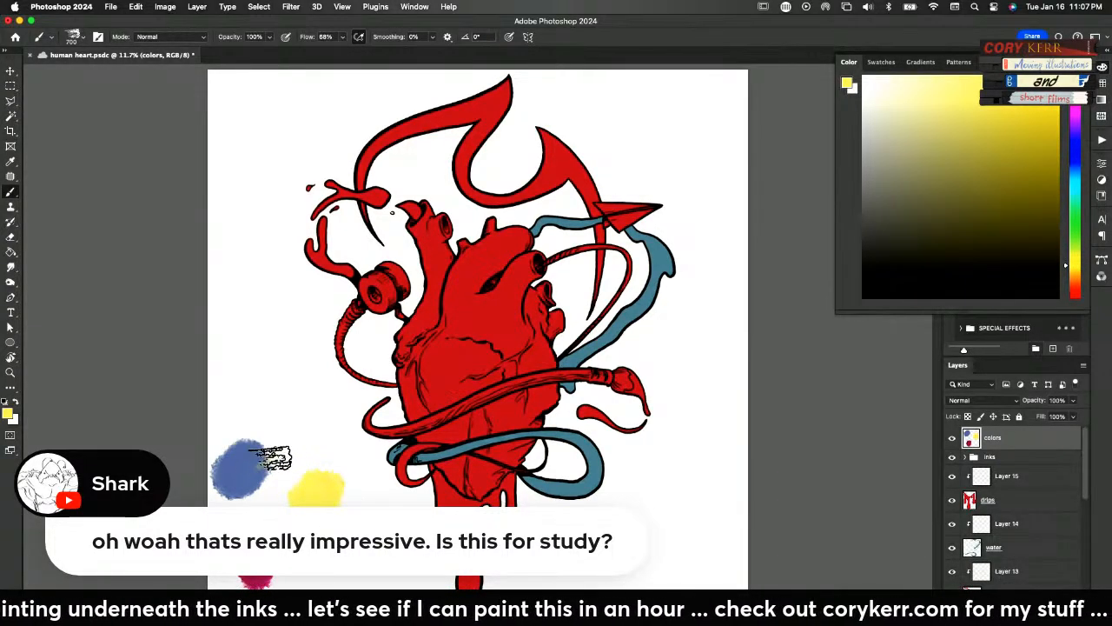
Blend yellow over blue for a muted olive swatch, and yellow over magenta for an orange-red swatch
left_click(249, 459, "alt")
left_click_drag(269, 454, 291, 432)
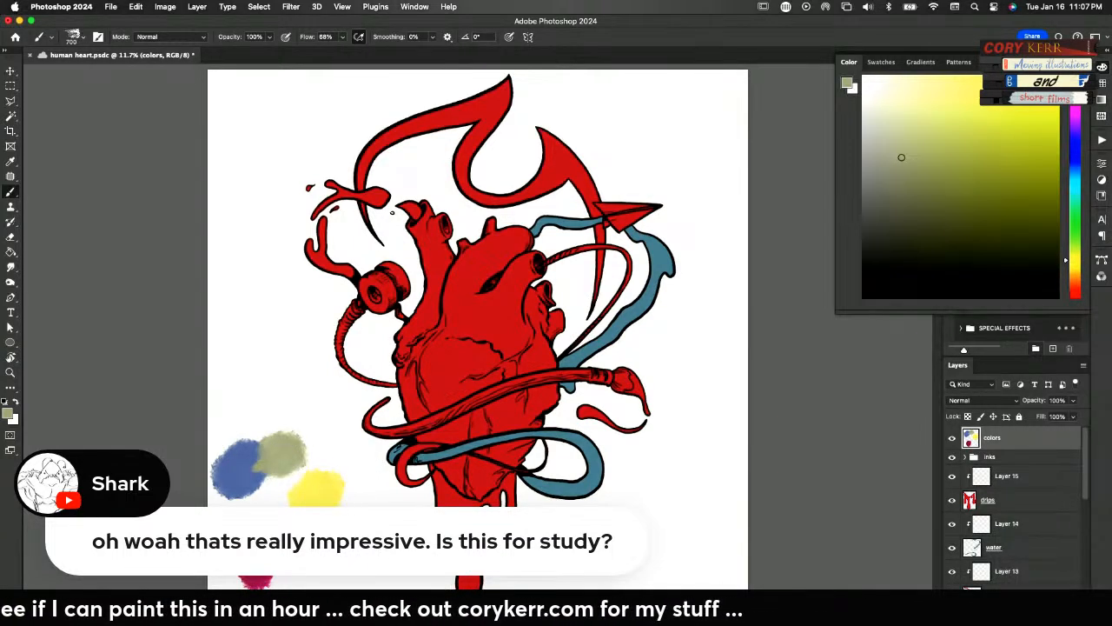
left_click(312, 479, "alt")
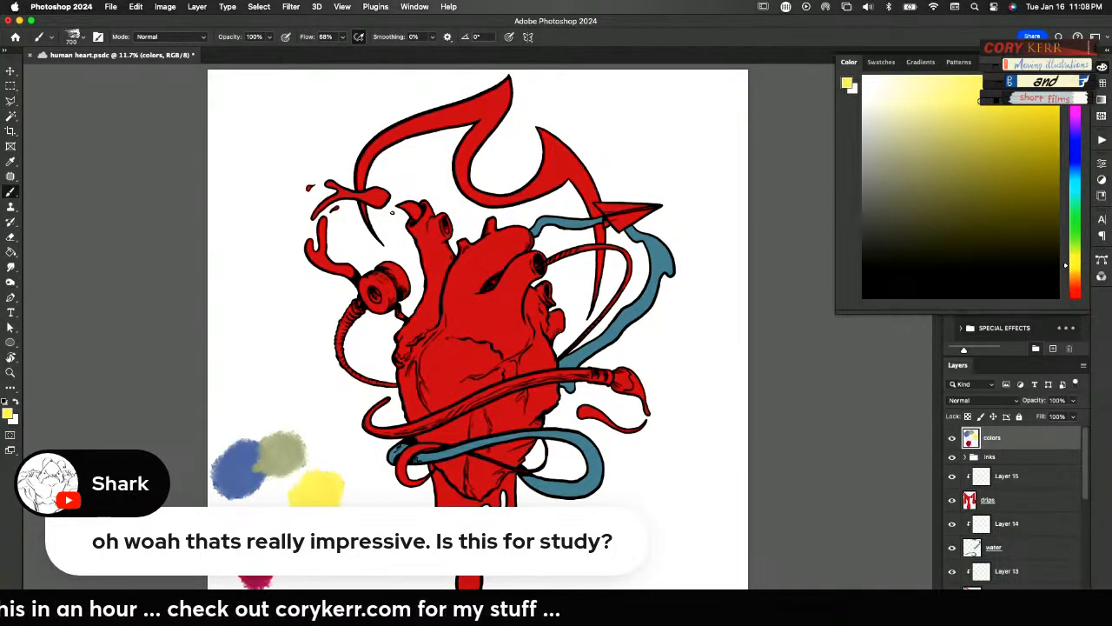
left_click(272, 546, "alt")
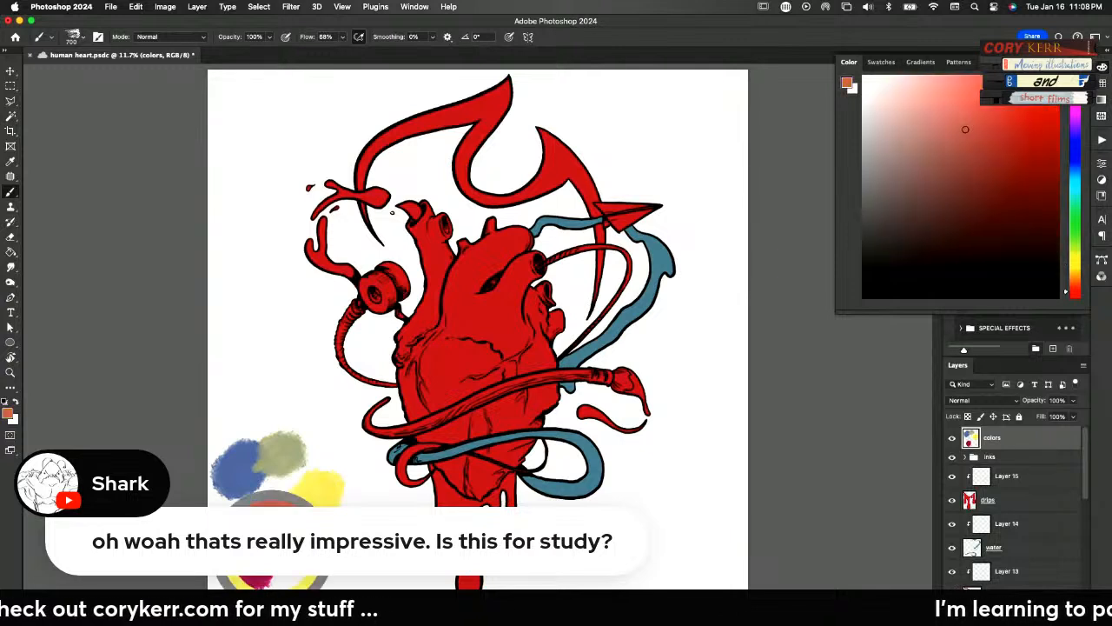
left_click_drag(281, 552, 296, 565)
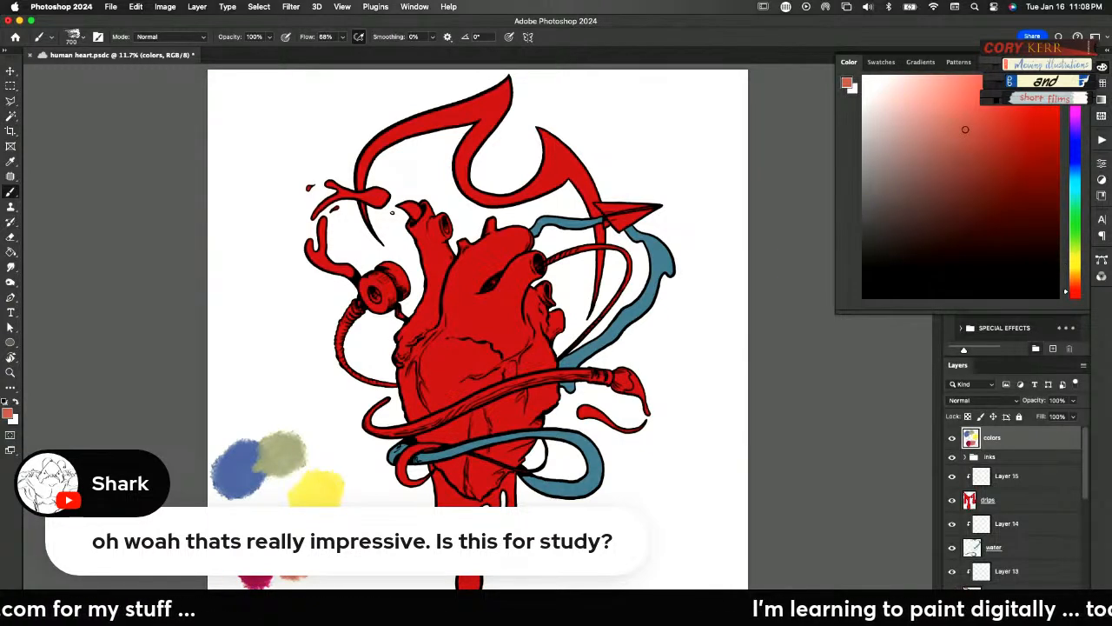
Blend magenta into the lower edge of the blue swatch to create a purple swatch
left_click(251, 560, "alt")
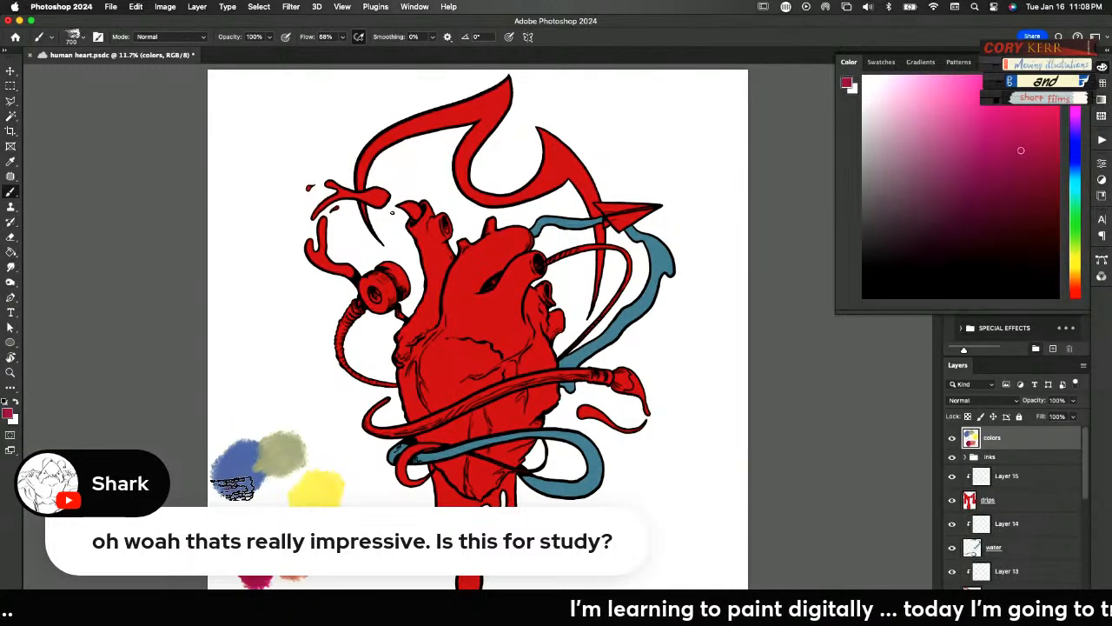
mouse_move(233, 488)
left_mouse_down()
mouse_move(230, 502)
mouse_move(247, 499)
left_mouse_up()
left_click(232, 491, "alt")
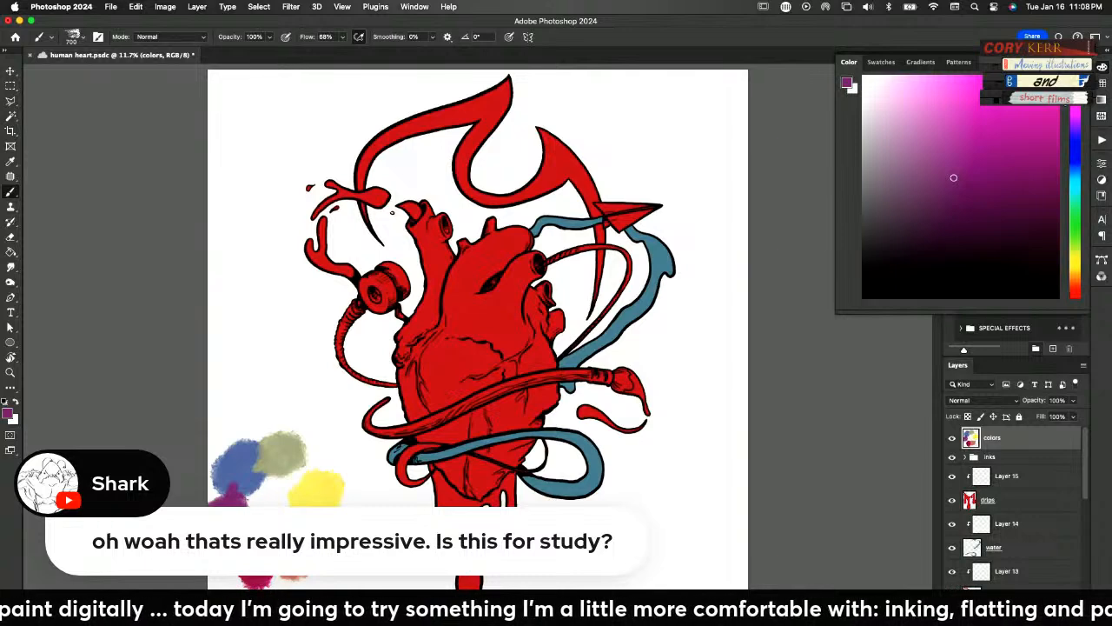
Paint a near-black swatch and a pale cream swatch beside it, above the blue and olive swatches
left_click(927, 259)
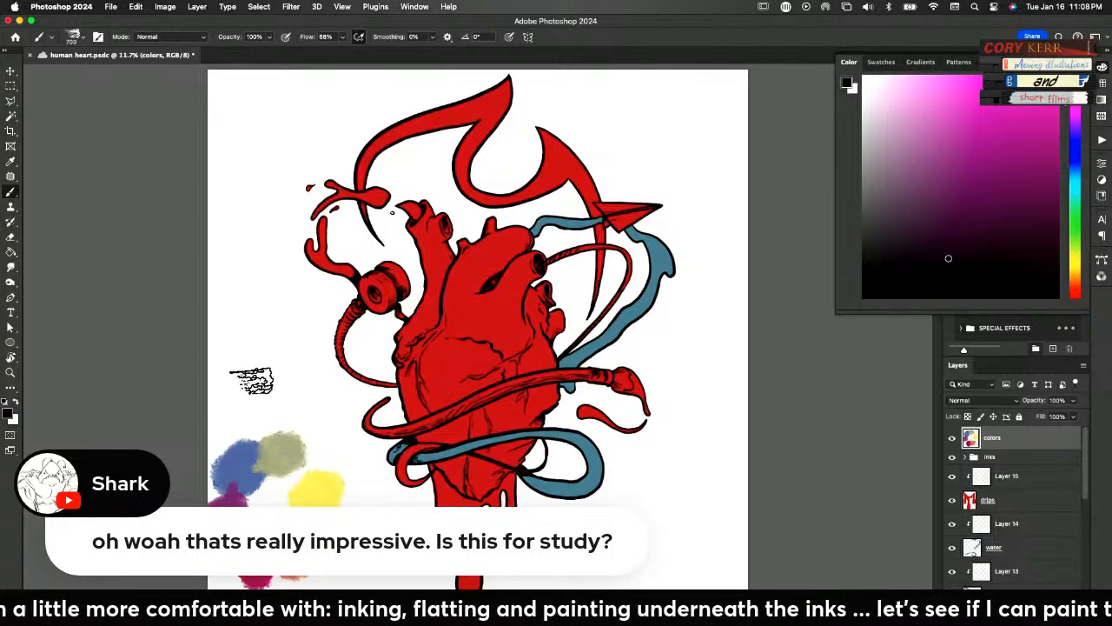
left_click_drag(231, 323, 233, 343)
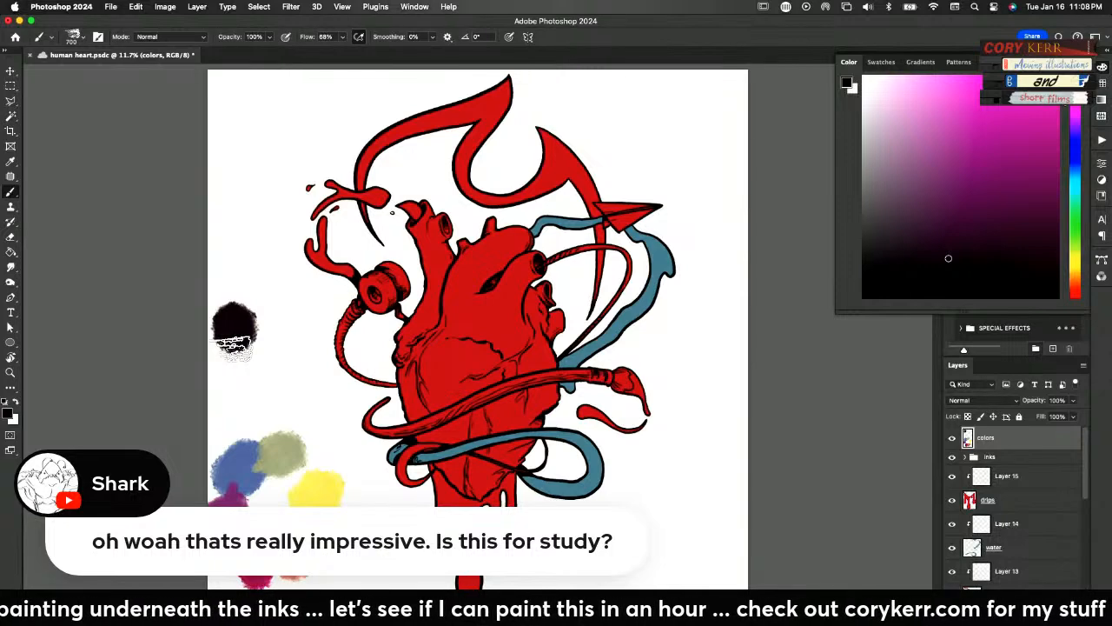
left_click(295, 446, "alt")
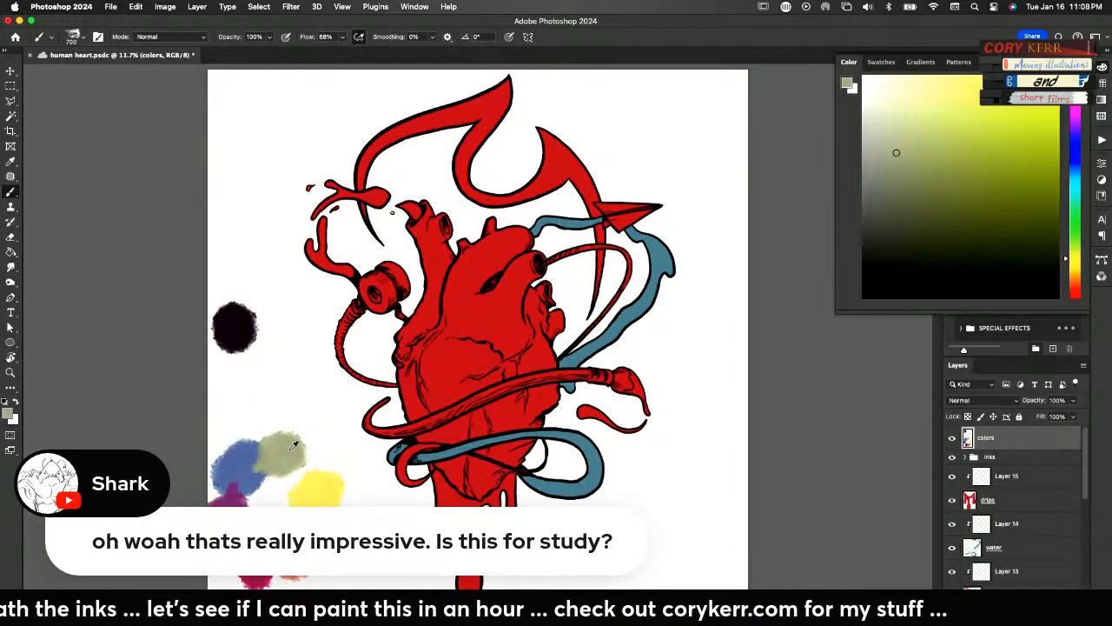
left_click(887, 88)
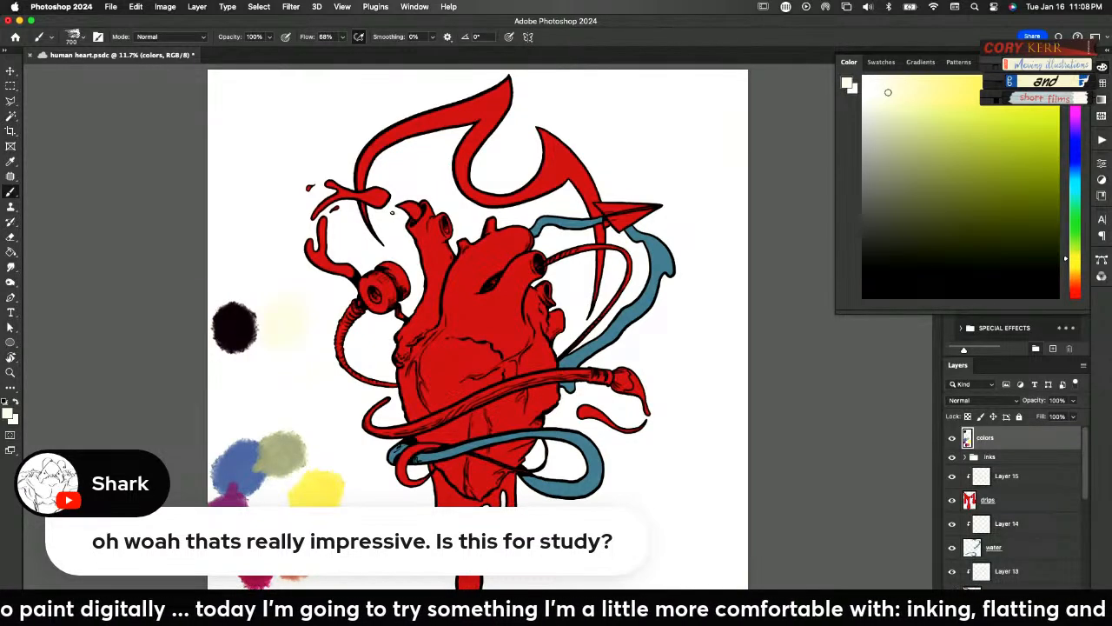
Sample the cream swatch and blend it into the orange end of the palette for a pale peach tint
left_click(313, 547, "alt")
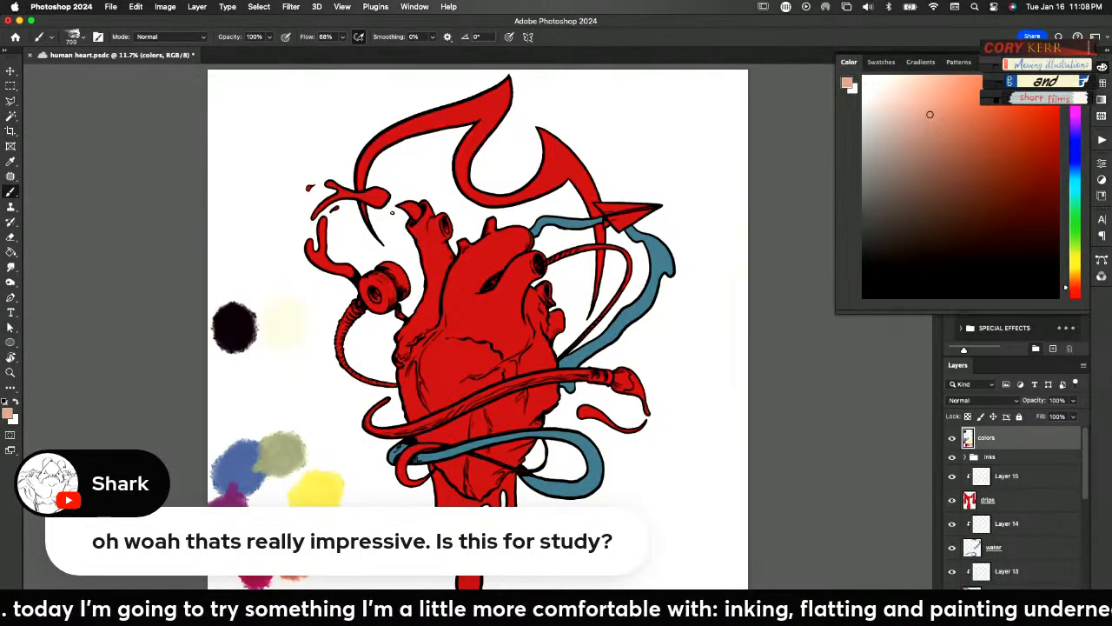
left_click(305, 318, "alt")
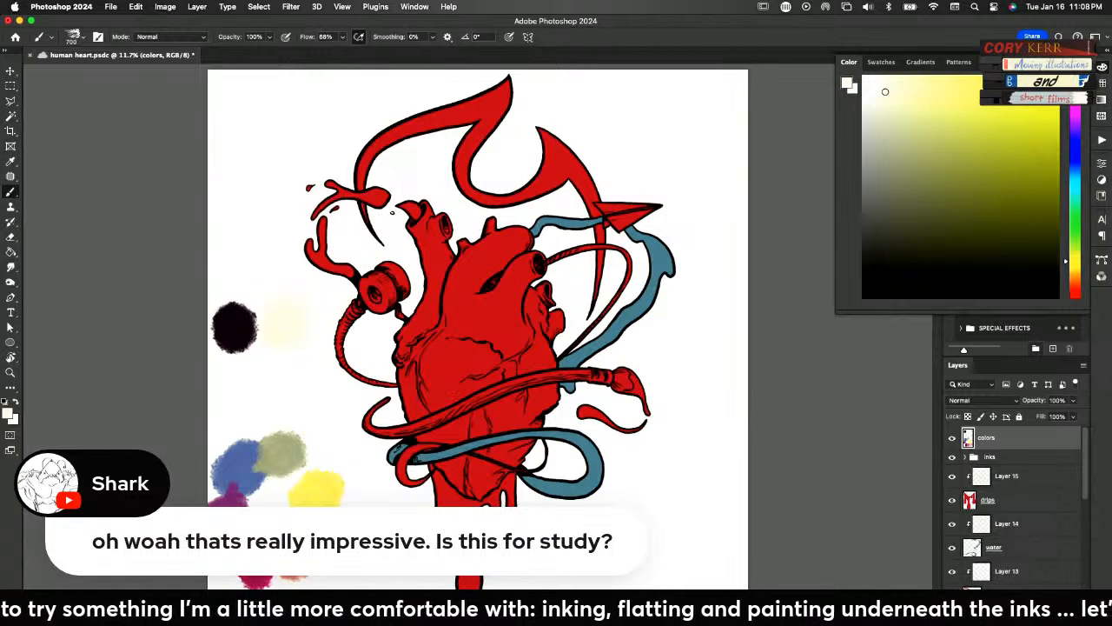
left_click(355, 521, "alt")
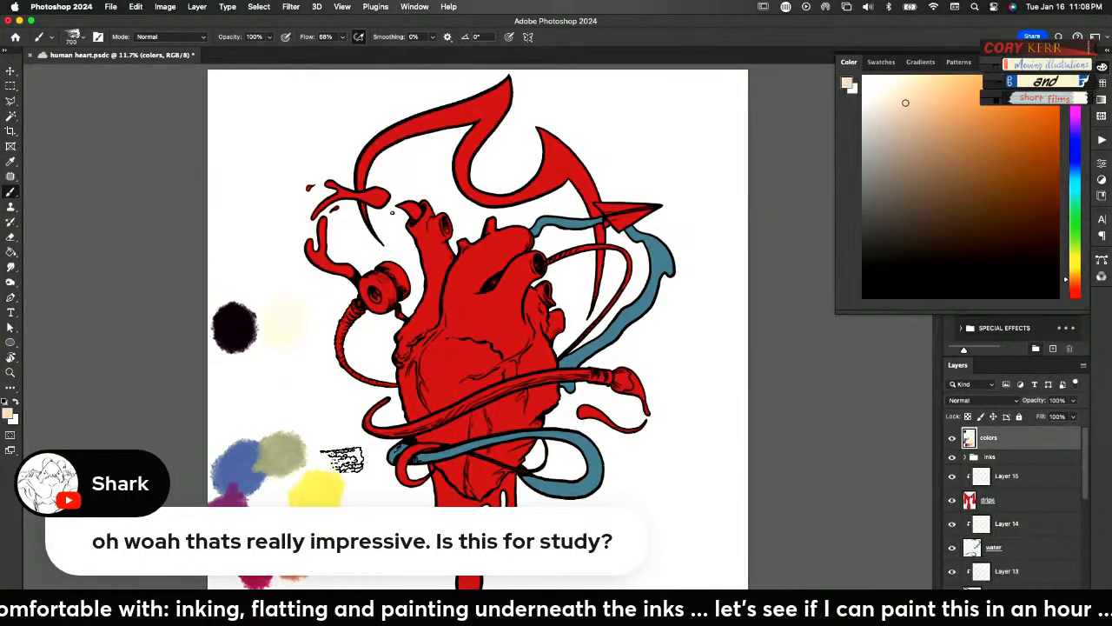
Blend sampled cream over the yellow swatch's edge to paint two progressively paler yellow tints
left_click(291, 326, "alt")
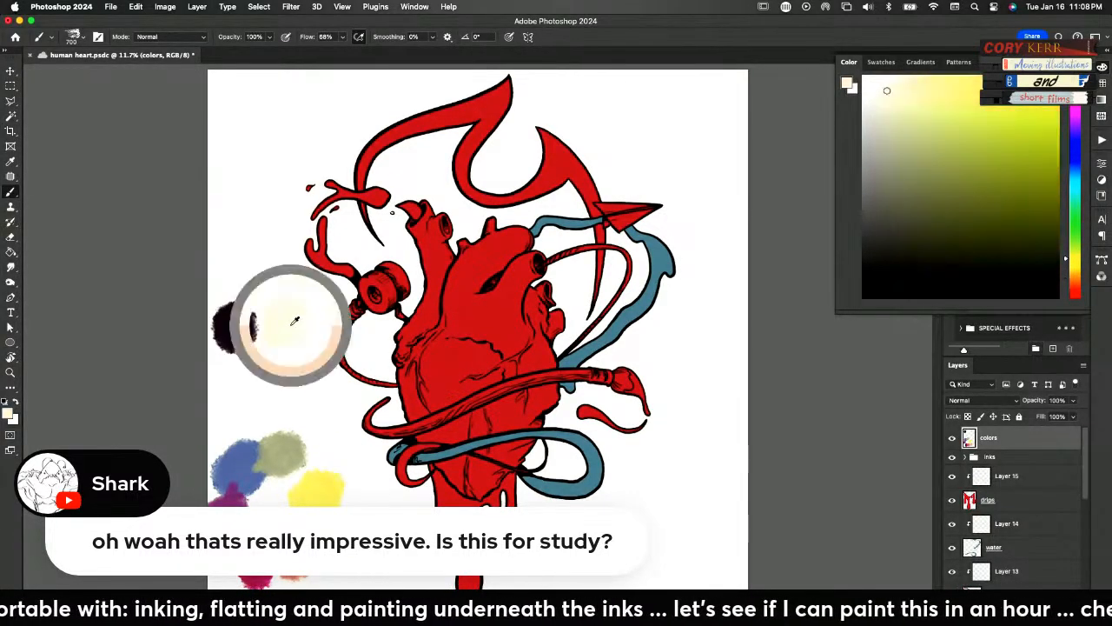
left_click(339, 470, "alt")
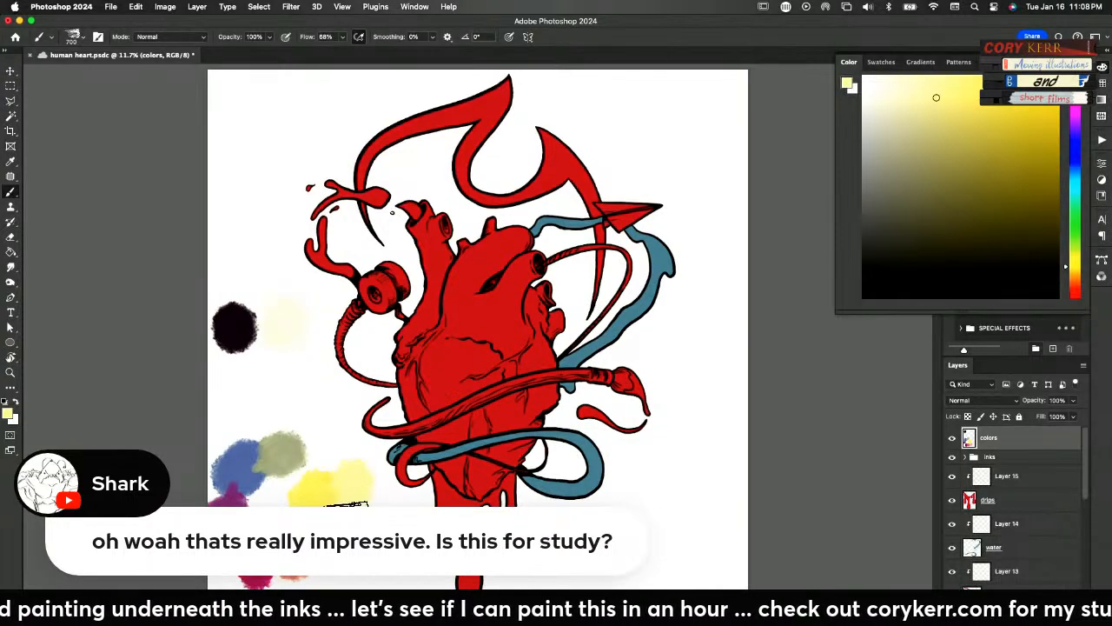
left_click(296, 323, "alt")
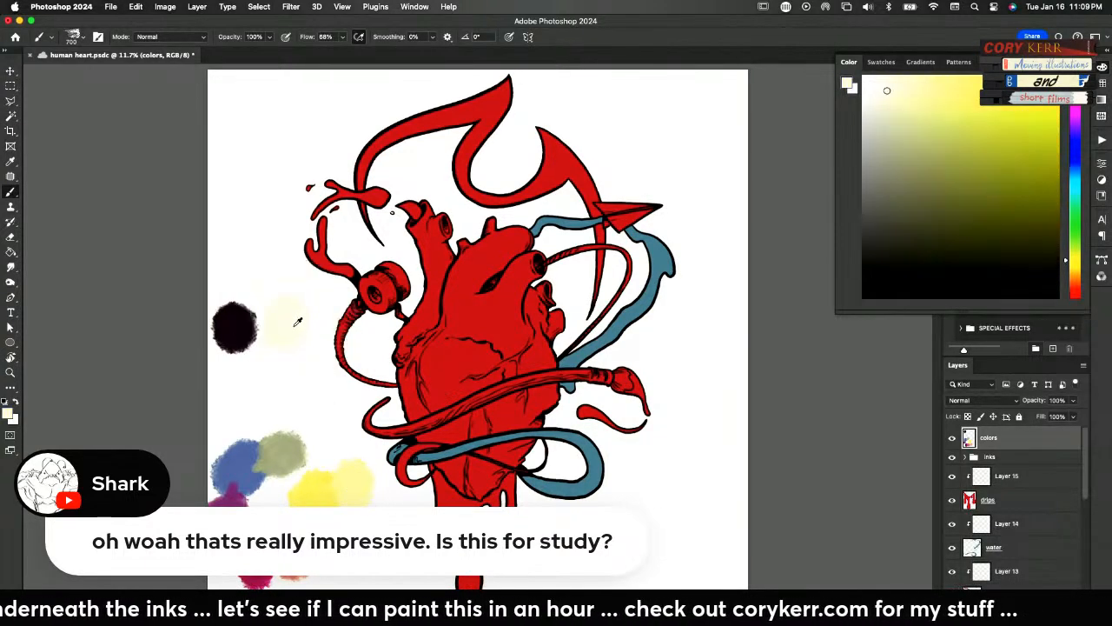
left_click(367, 481, "alt")
left_click_drag(382, 501, 375, 506)
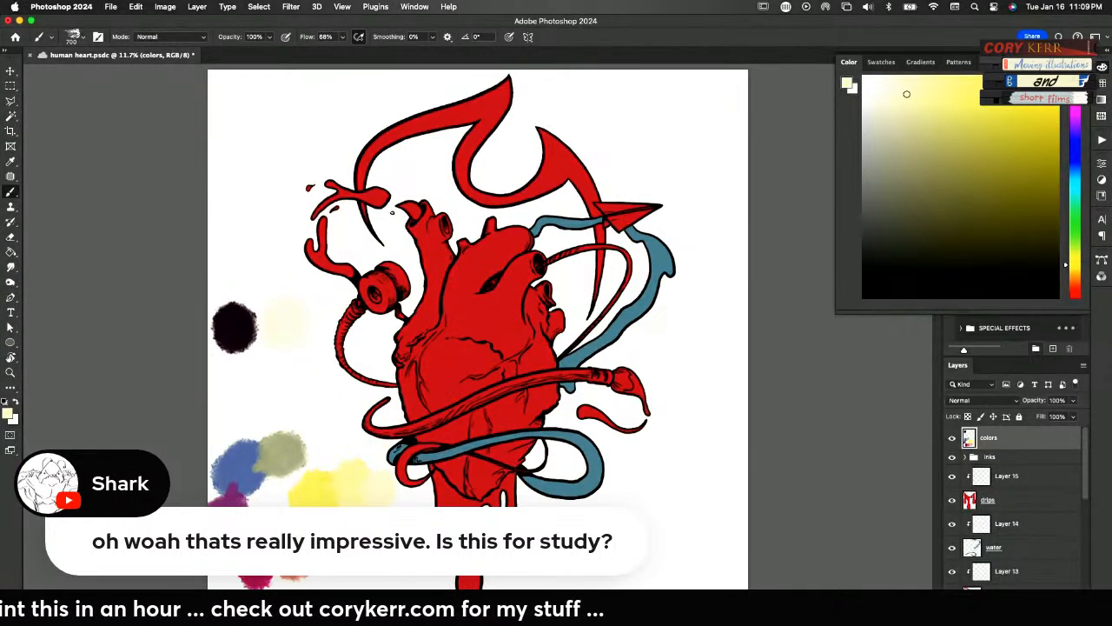
Blend sampled cream outward from the olive swatch to paint a row of progressively paler green tints
left_click(294, 322, "alt")
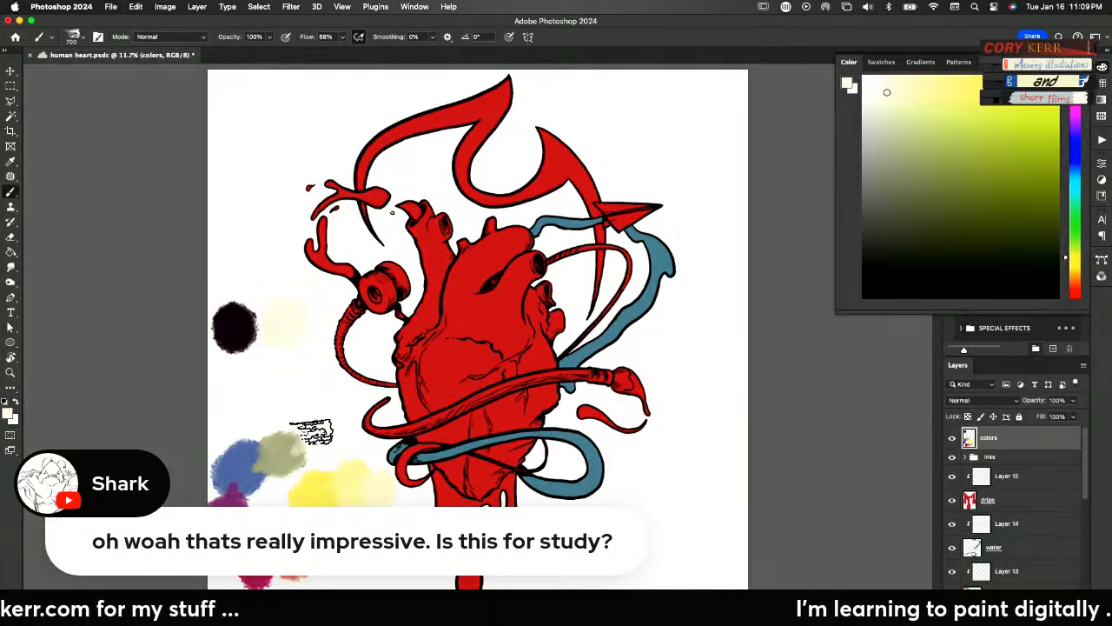
left_click(299, 447, "alt")
mouse_move(299, 446)
left_mouse_down()
mouse_move(318, 418)
mouse_move(348, 437)
mouse_move(331, 439)
mouse_move(377, 390)
mouse_move(335, 434)
mouse_move(353, 441)
mouse_move(344, 425)
mouse_move(358, 453)
left_mouse_up()
left_click(299, 328, "alt")
left_click(334, 435, "alt")
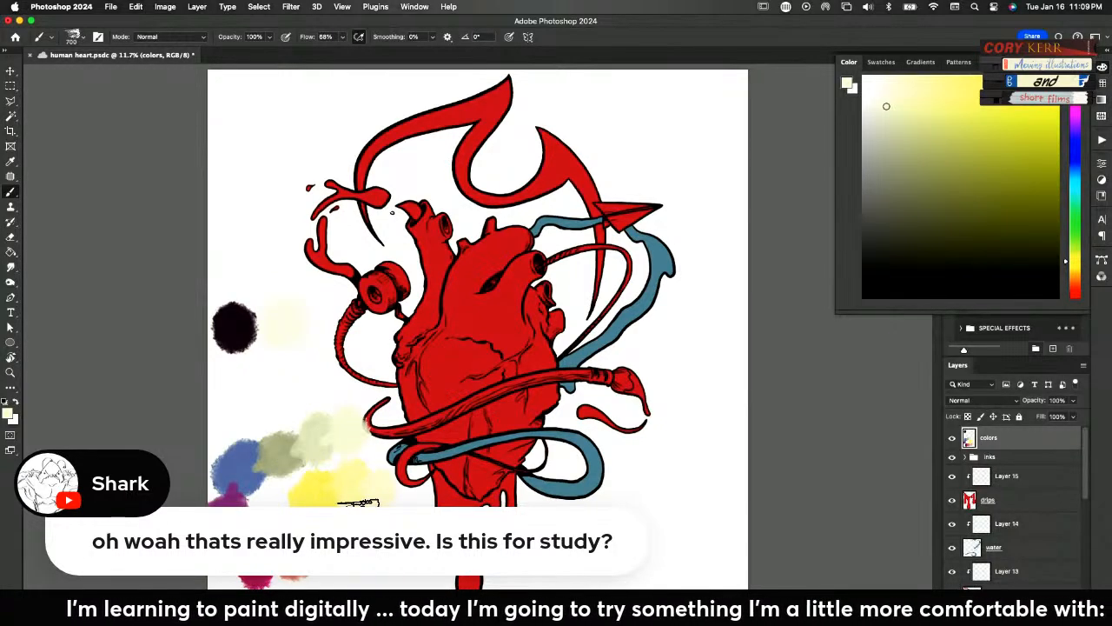
Blend sampled cream upward from the blue swatch to paint a grey-blue tint and a paler grey tint above it
left_click(285, 320, "alt")
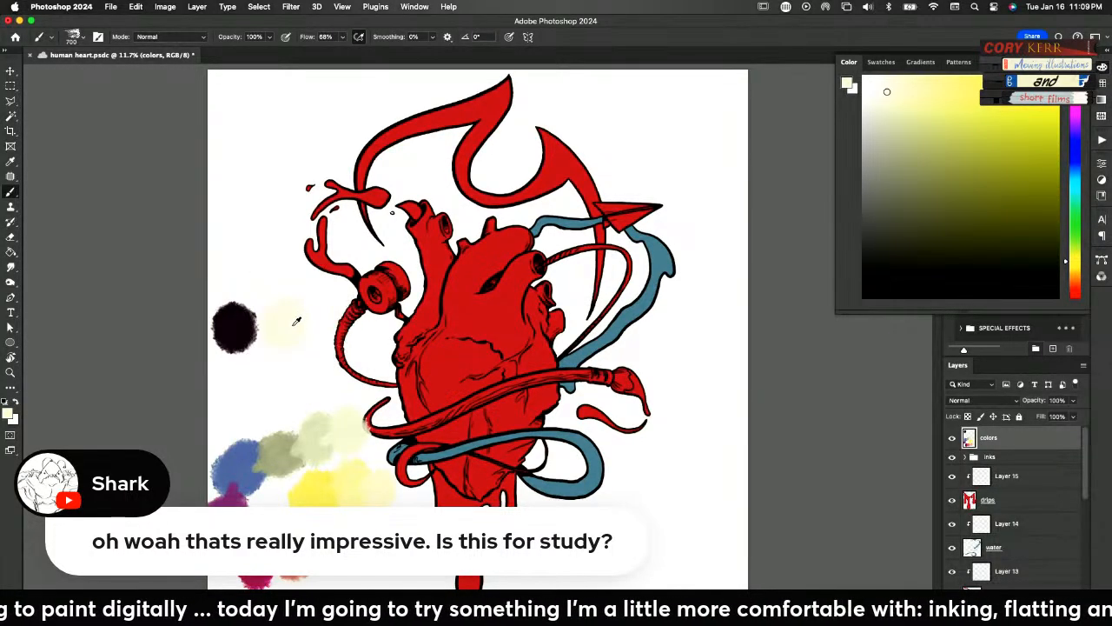
left_click(247, 426, "alt")
mouse_move(247, 424)
left_mouse_down()
mouse_move(247, 401)
mouse_move(248, 415)
left_mouse_up()
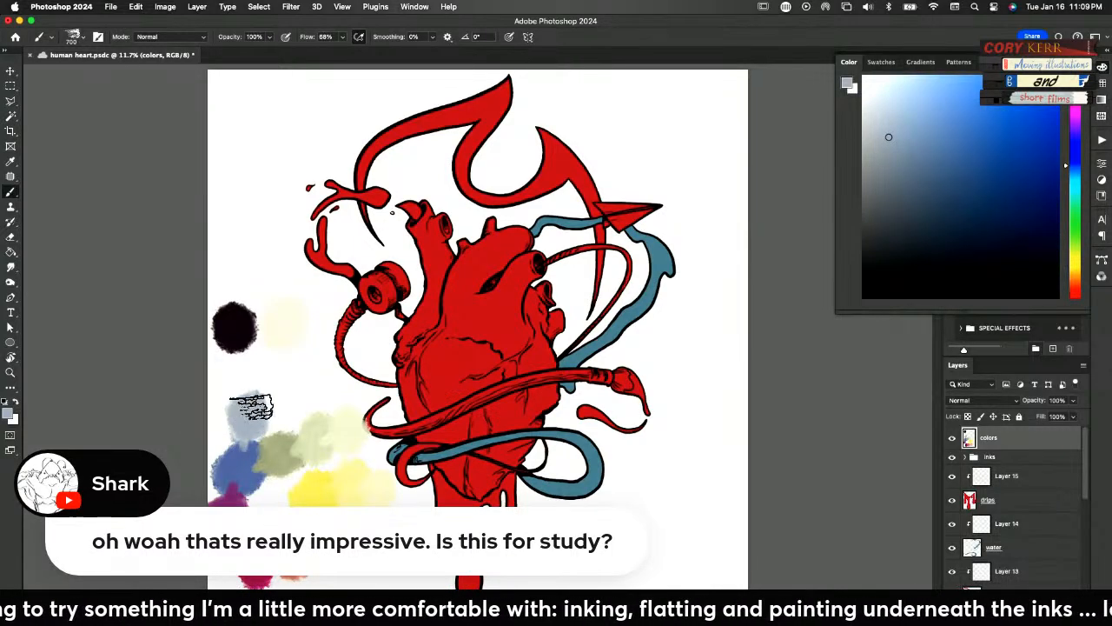
left_click(295, 318, "alt")
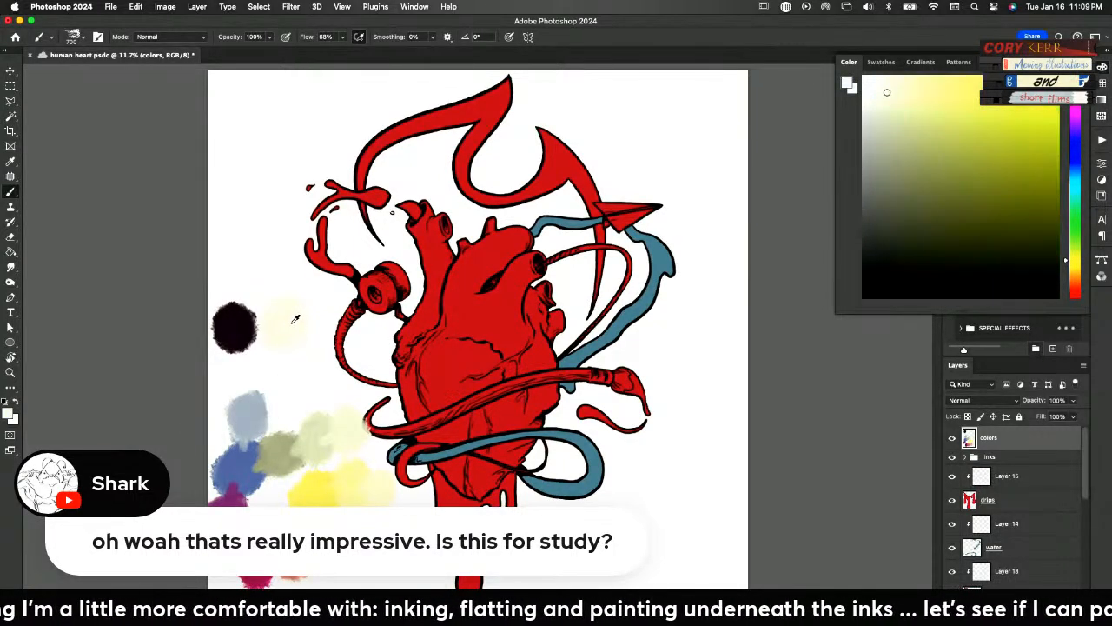
left_click(256, 390, "alt")
mouse_move(256, 384)
left_mouse_down()
mouse_move(260, 366)
mouse_move(258, 383)
left_mouse_up()
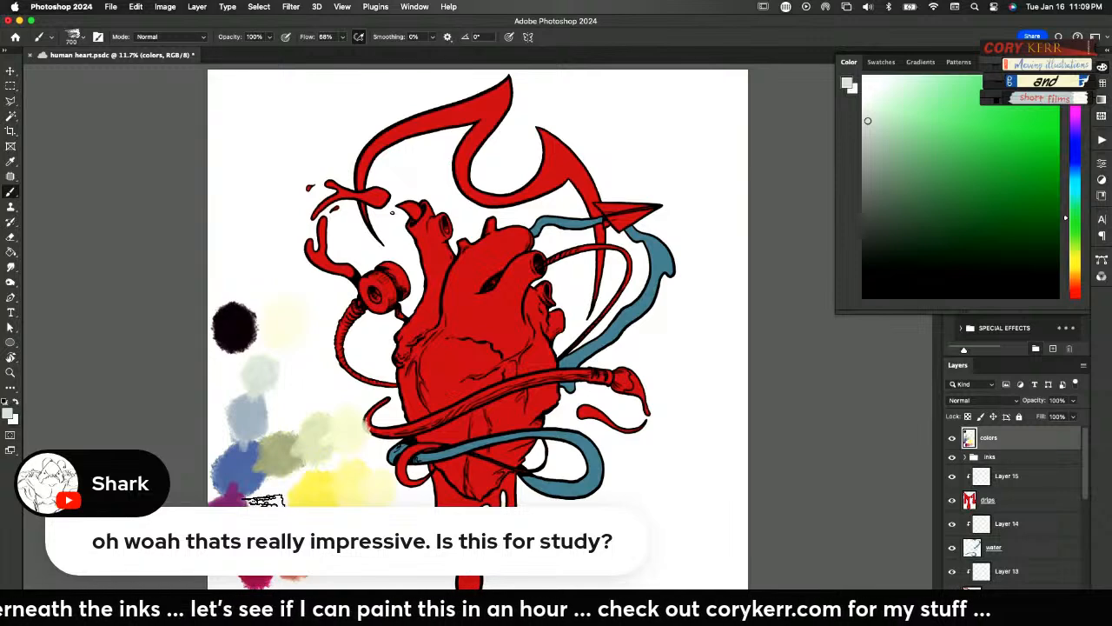
Blend sampled cream over the purple swatch's edge to paint a dusty pink tint and a paler pink beside it
left_click(285, 320, "alt")
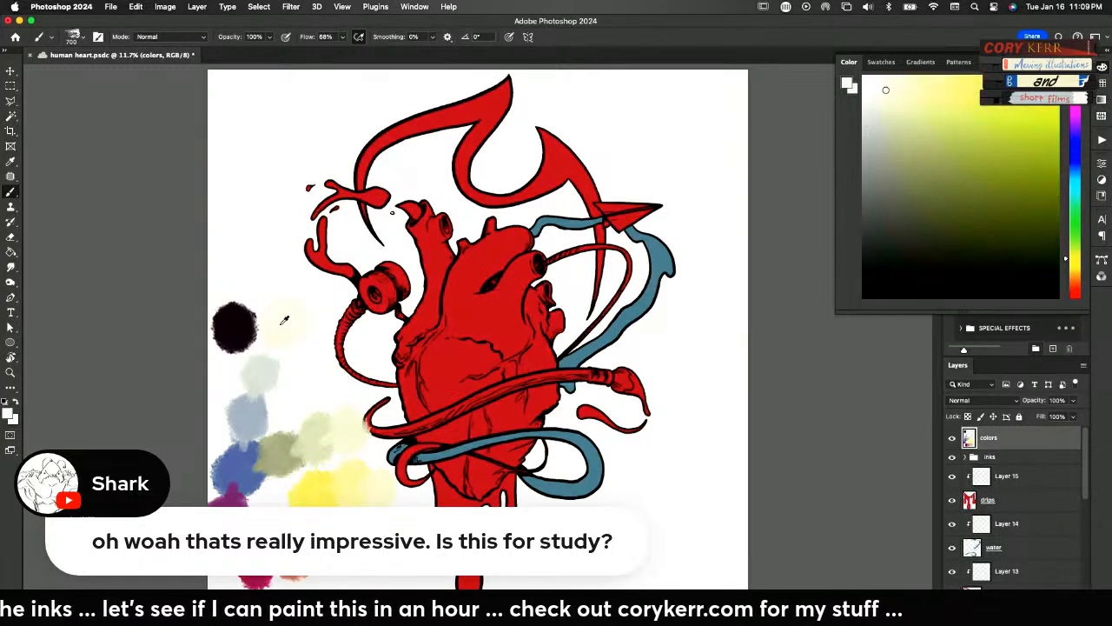
left_click(254, 496, "alt")
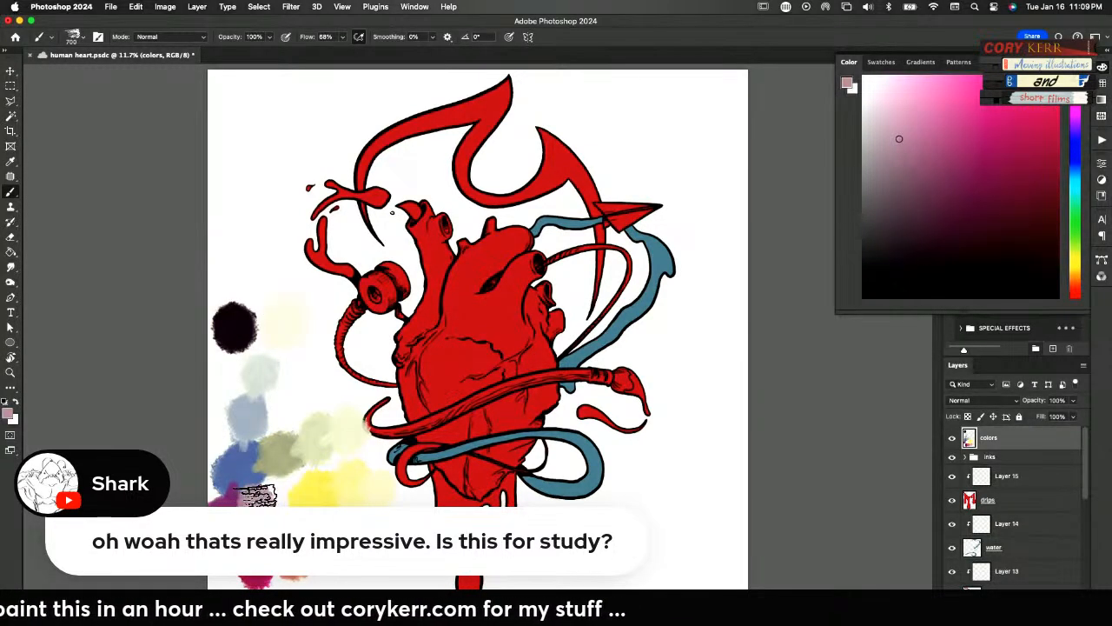
left_click(296, 320, "alt")
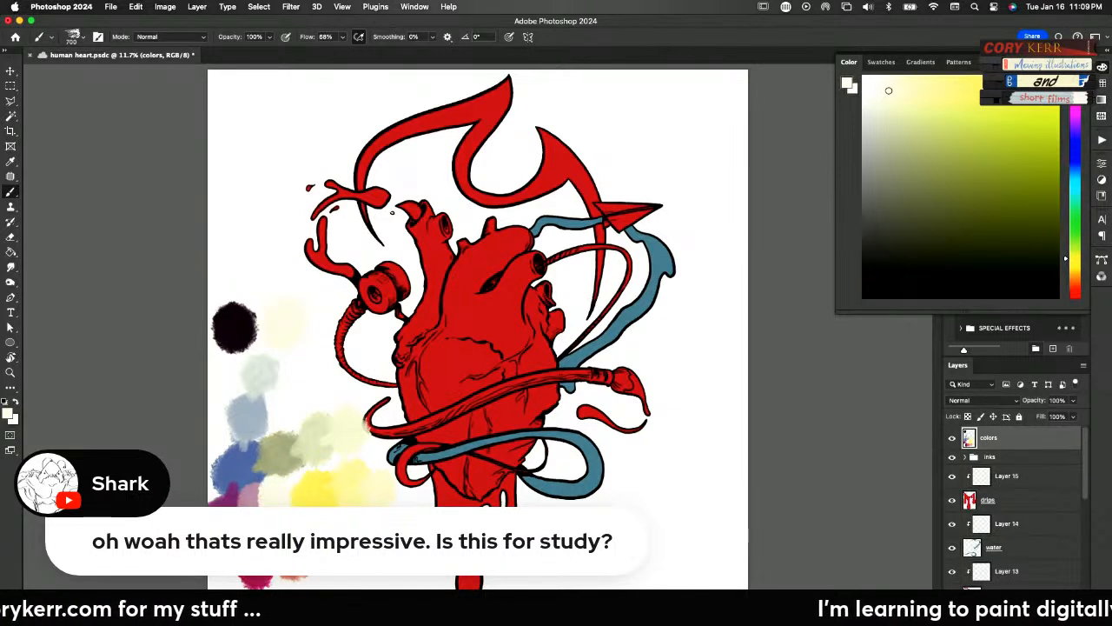
left_click(270, 495, "alt")
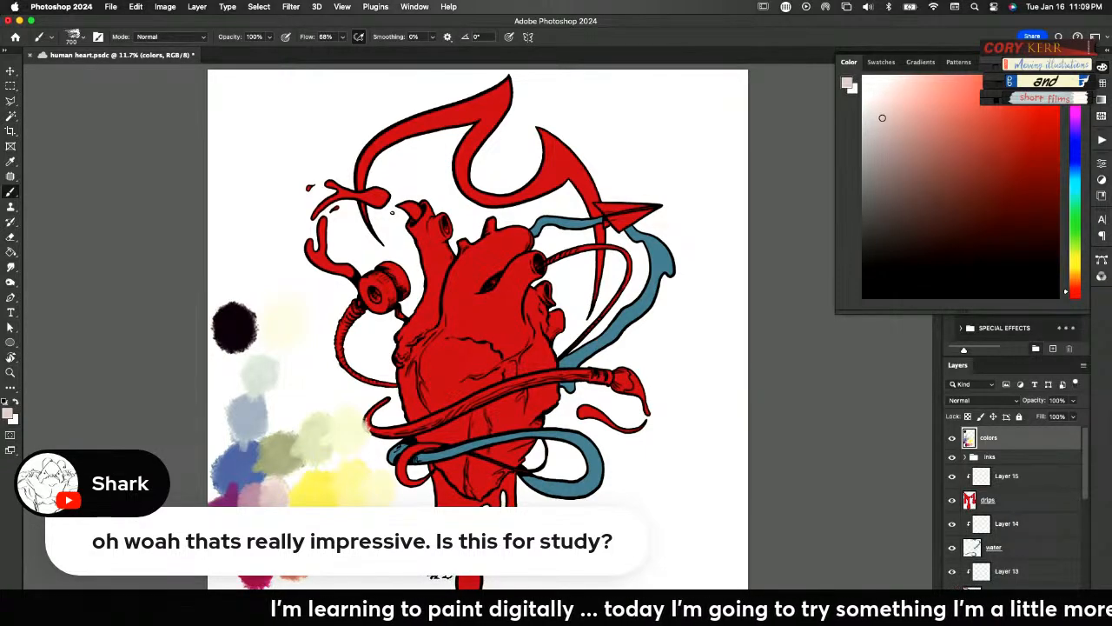
Move the whole palette on the colors layer toward the heart, away from the canvas's left edge
key("v")
left_click_drag(261, 391, 322, 396)
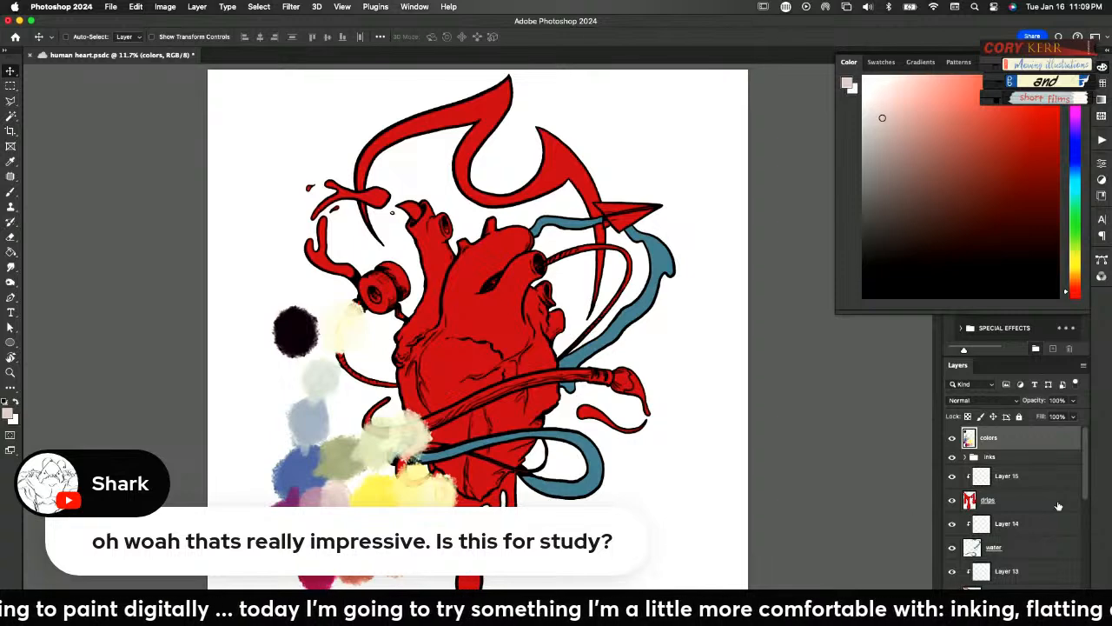
Group all the element layers and their clipped painting layers, from Layer 15 down to the heart layer
scroll(1082, 476, "down", 2)
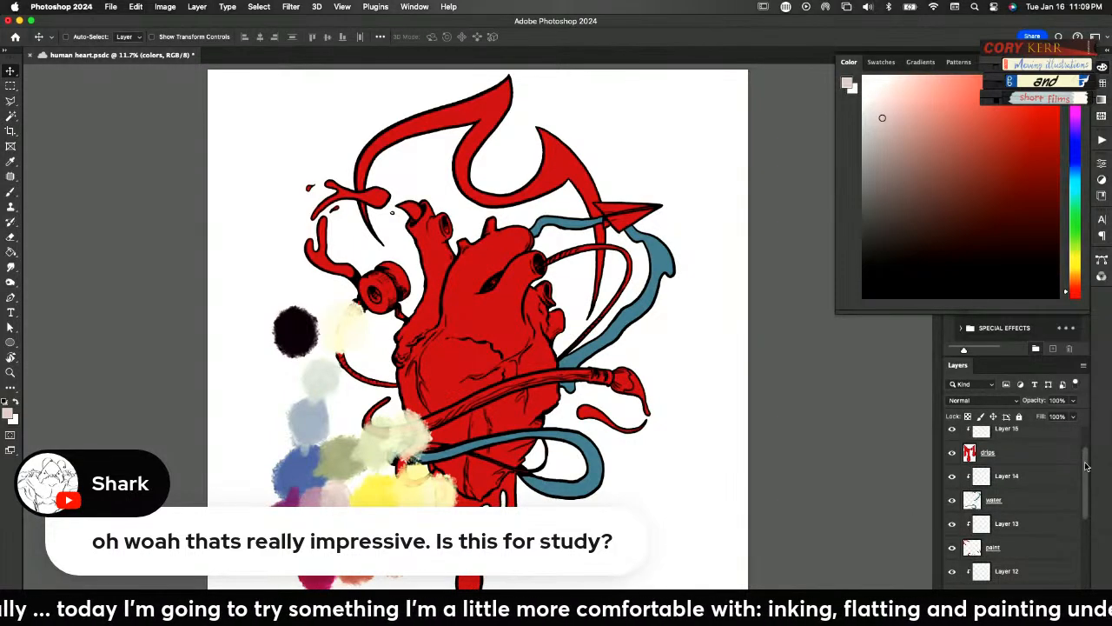
scroll(1087, 465, "up", 2)
left_click(1068, 481)
scroll(1082, 484, "down", 10)
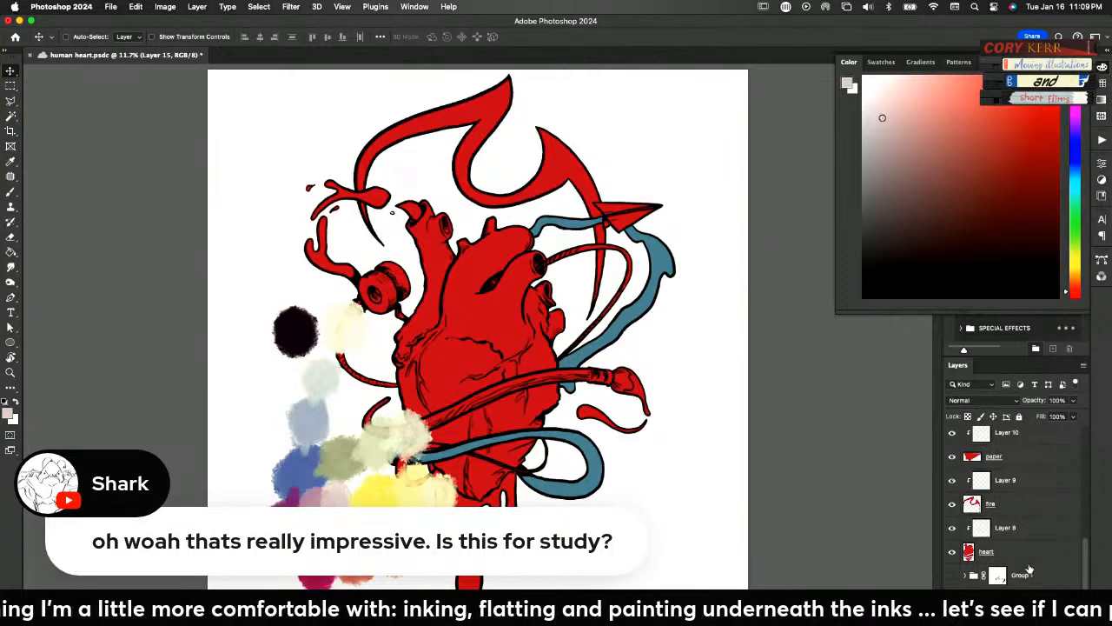
left_click(1016, 554, "shift")
key("super+g")
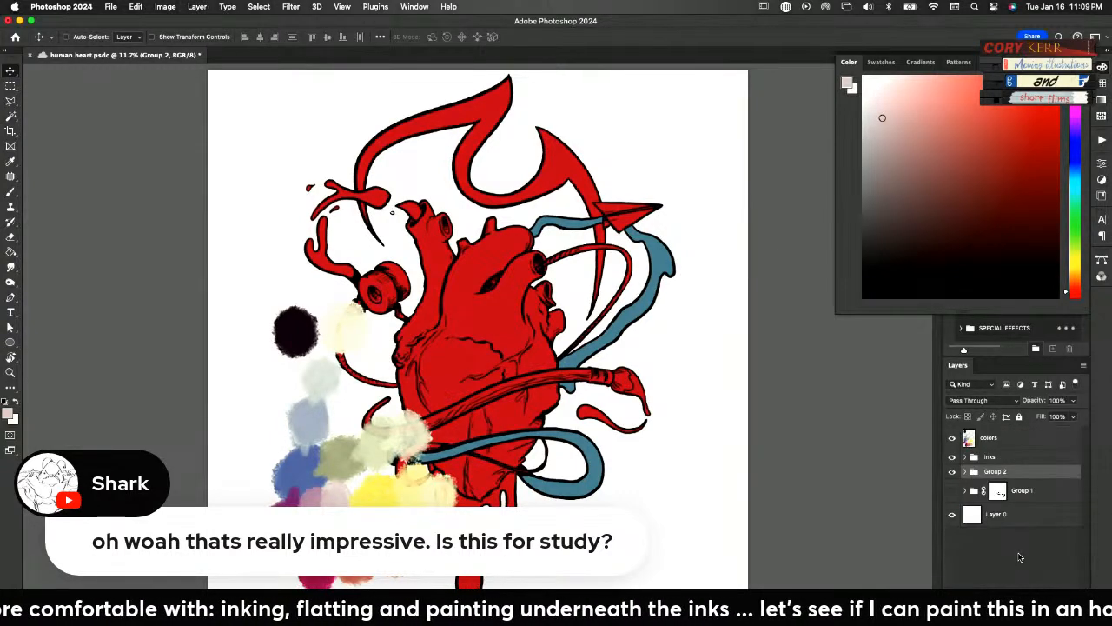
Hide the new element group and the inks group, and move the palette on the colors layer up toward the canvas centre
left_click(951, 471)
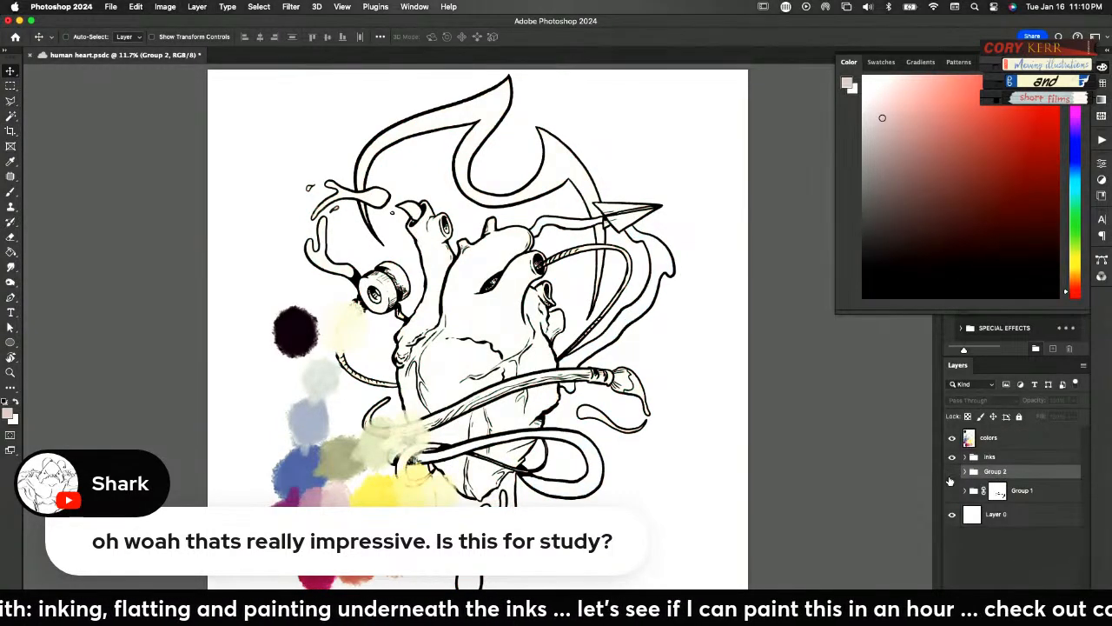
left_click(952, 457)
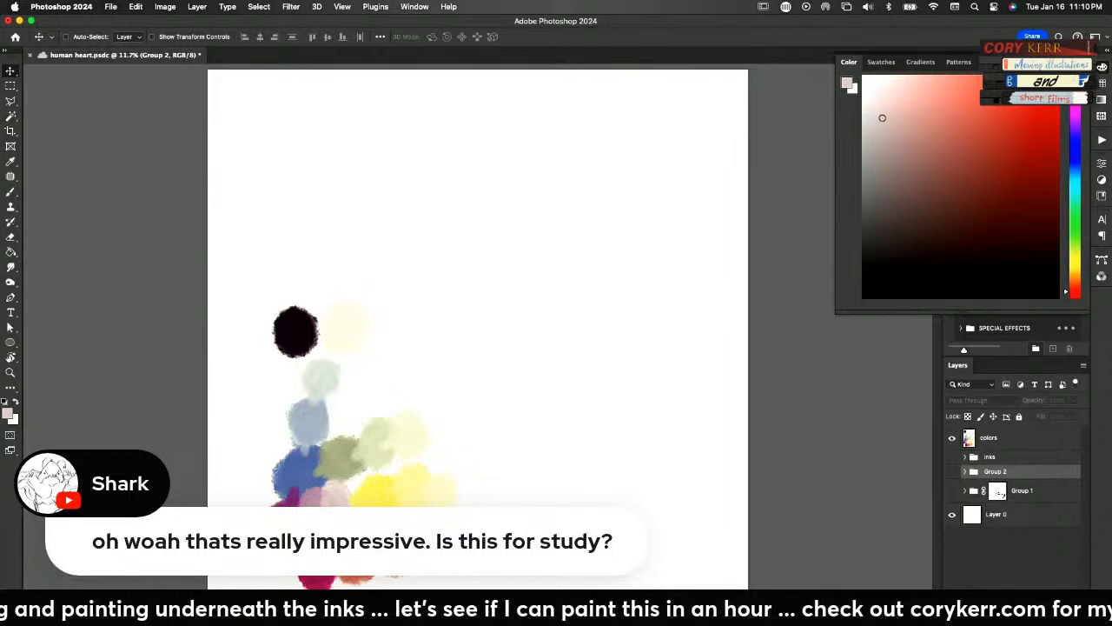
key("super+z")
left_click_drag(429, 549, 504, 509)
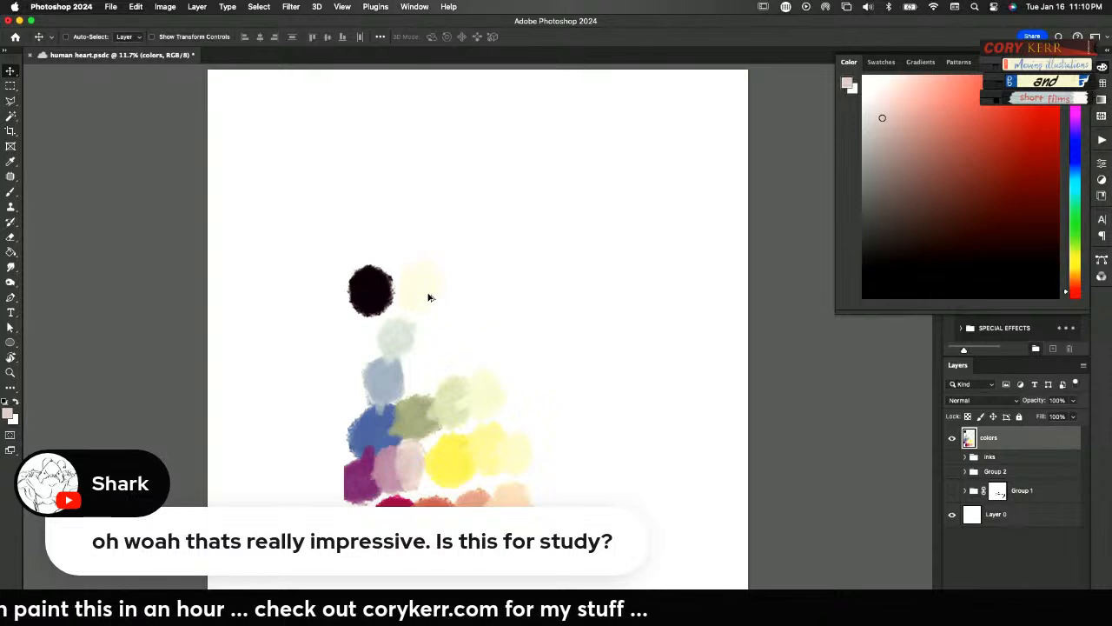
Brush sampled near-black outward from the crimson swatch on the palette's dark side to paint deep maroon shades
key("b")
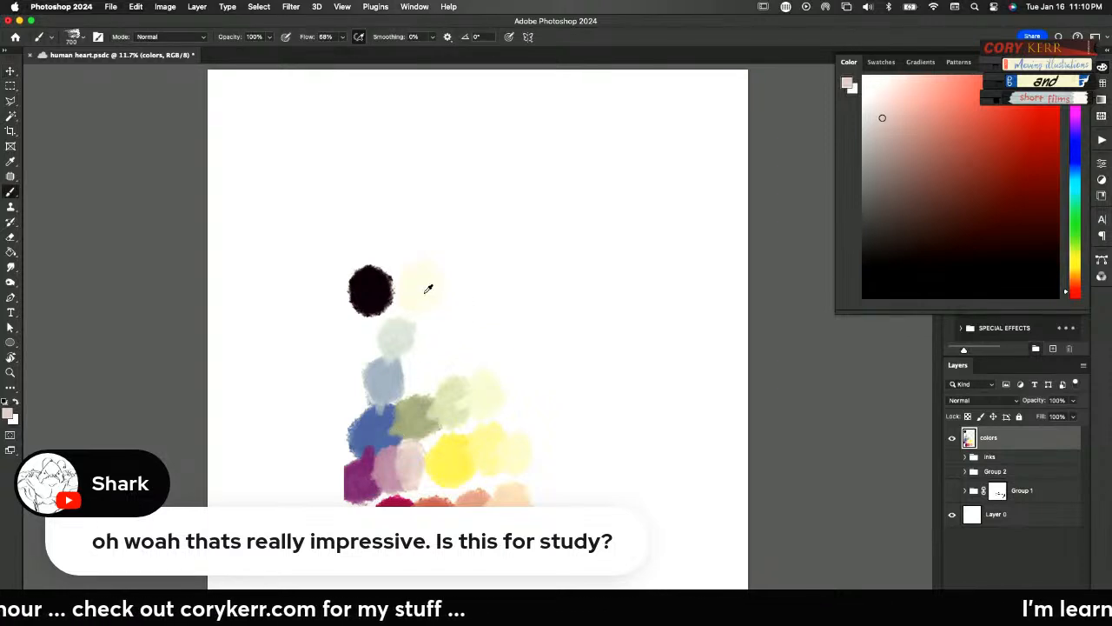
left_click(426, 292, "alt")
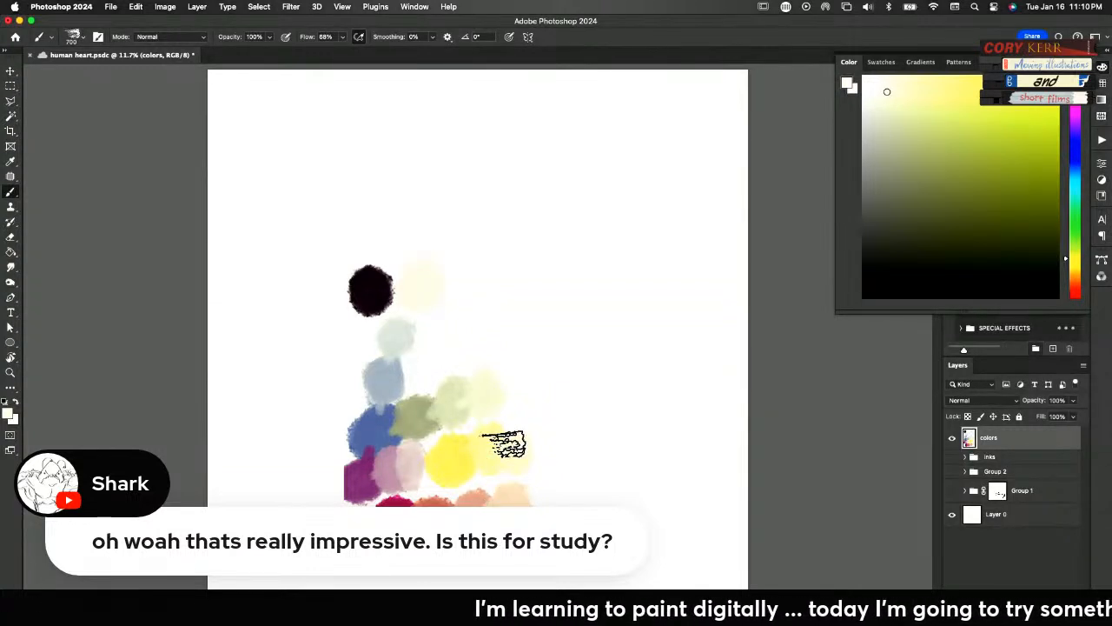
left_click(372, 287, "alt")
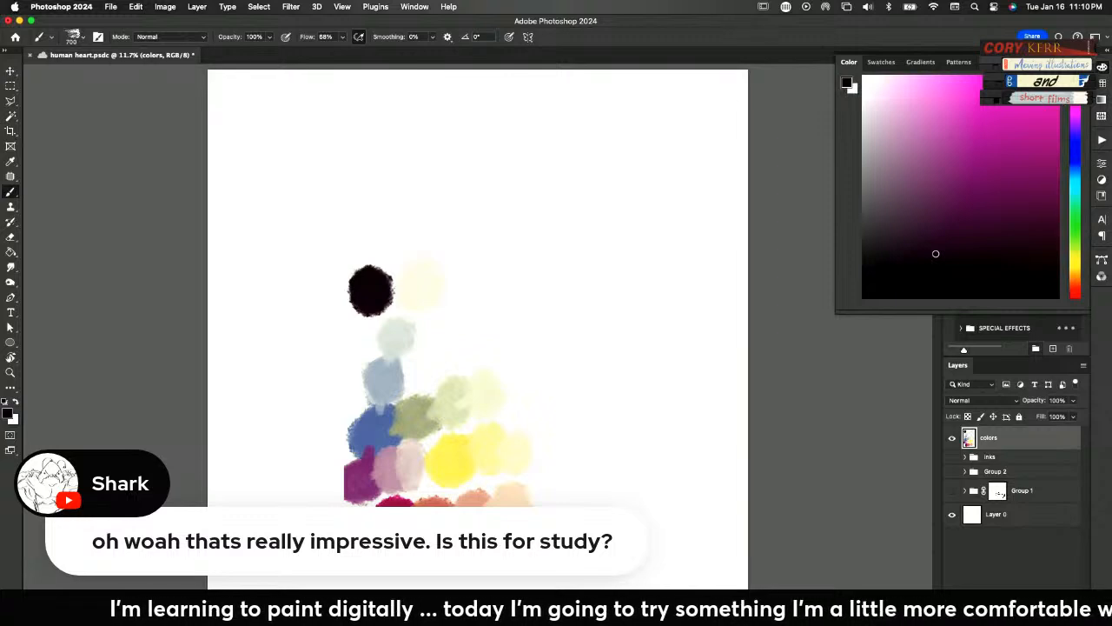
left_click(374, 488, "alt")
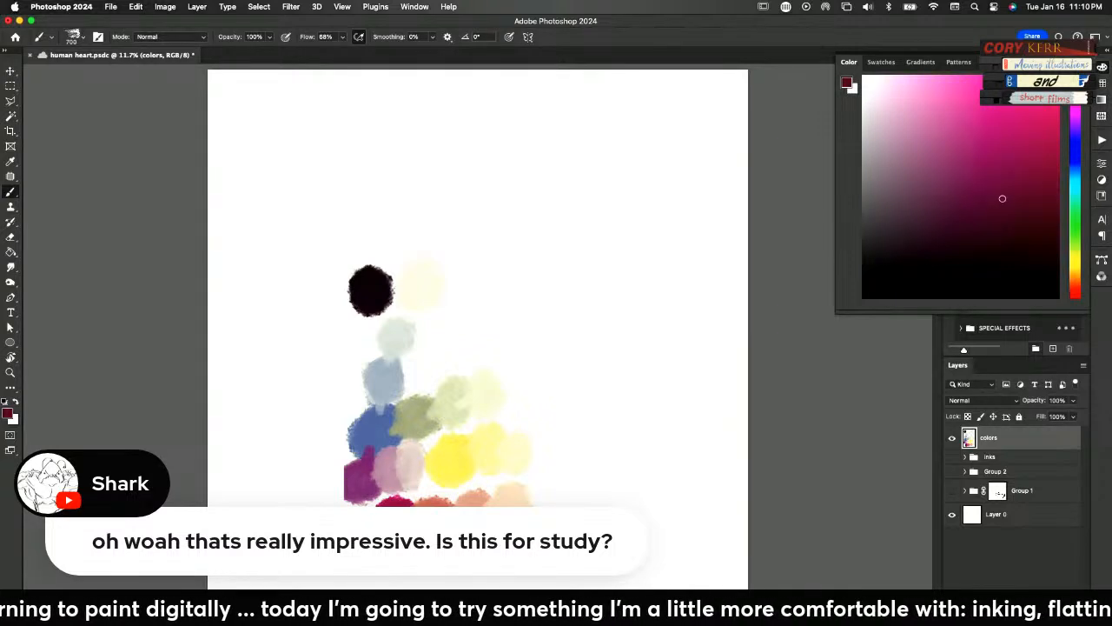
left_click(375, 288, "alt")
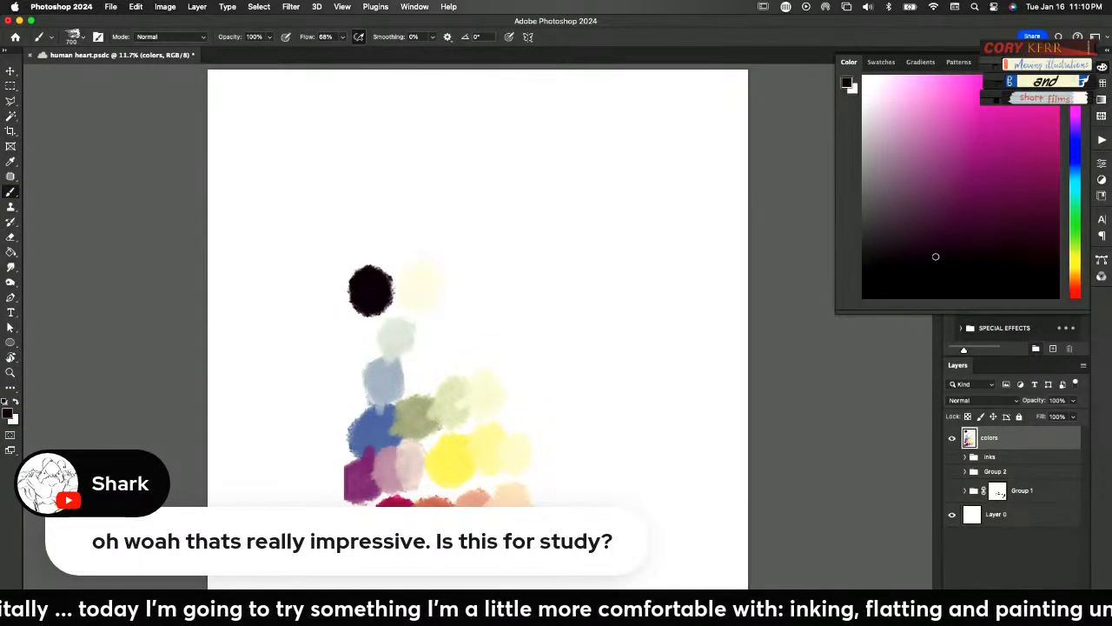
left_click(339, 533, "alt")
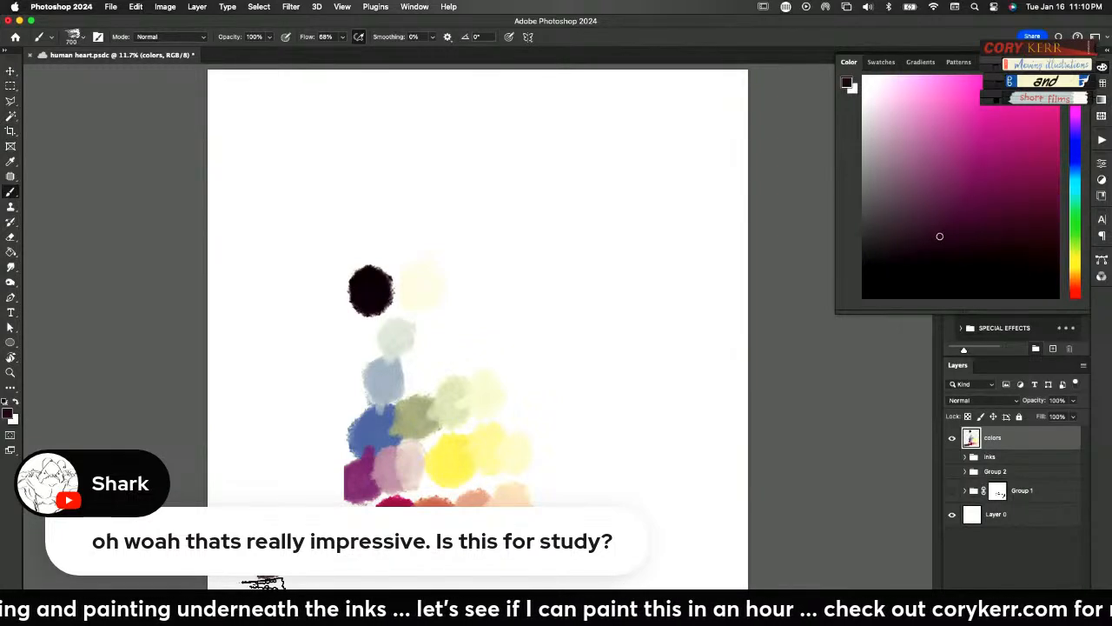
Blend sampled near-black outward from the purple swatch to paint a dark plum shade and a deeper one beside it
left_click(369, 292, "alt")
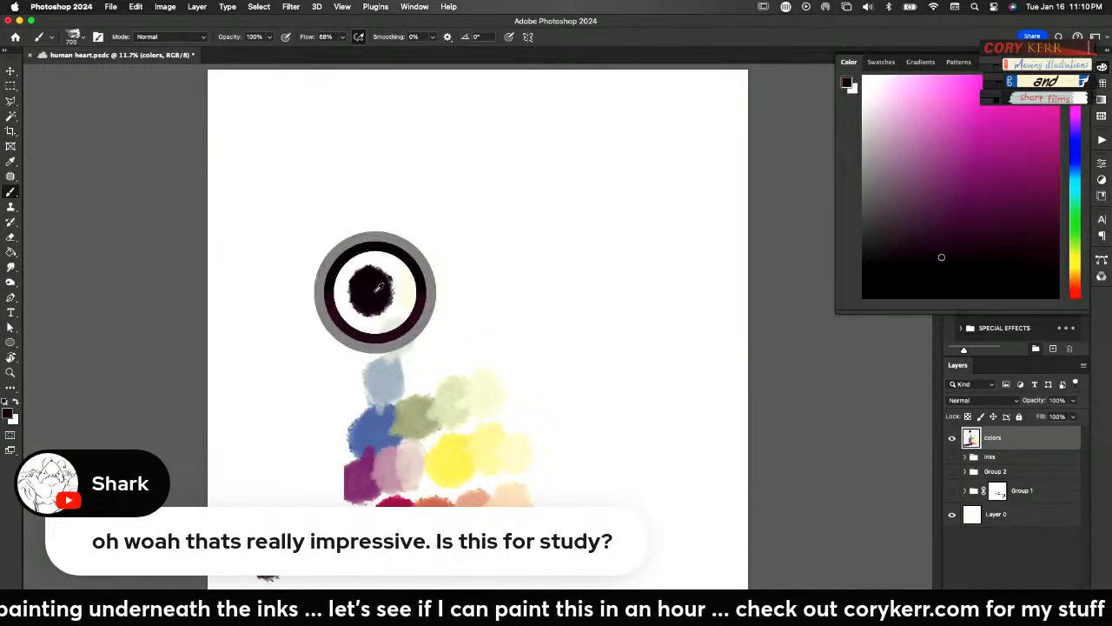
left_click(354, 488, "alt")
mouse_move(354, 488)
left_mouse_down()
mouse_move(322, 484)
mouse_move(335, 471)
mouse_move(325, 486)
mouse_move(304, 476)
mouse_move(323, 489)
mouse_move(288, 483)
left_mouse_up()
left_click(377, 300, "alt")
left_click(318, 488, "alt")
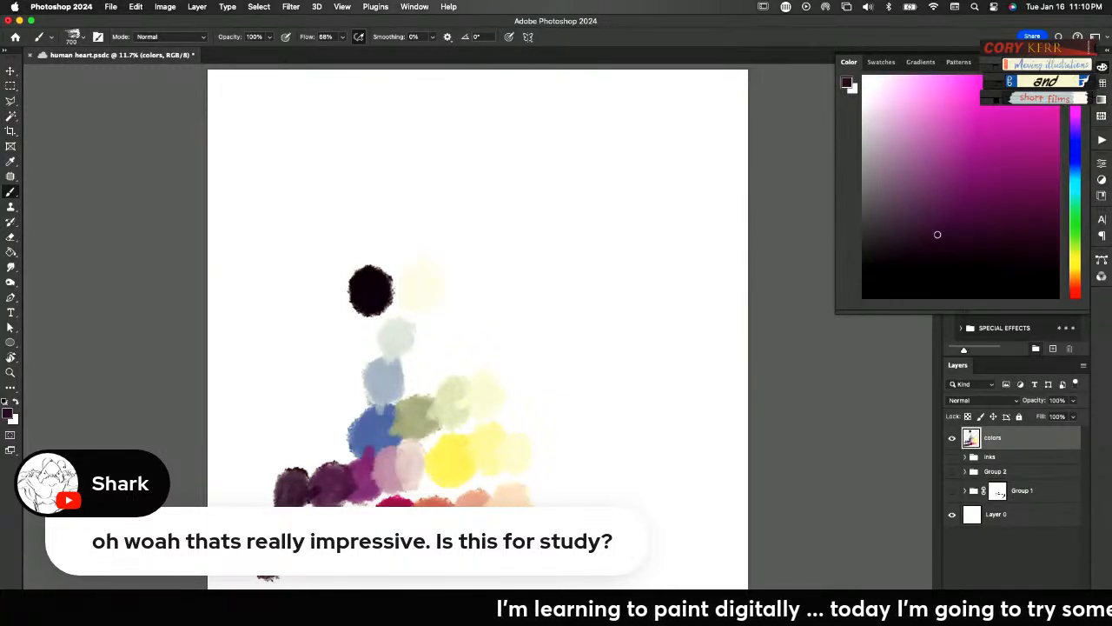
Add a black (000000) Solid Color fill layer above the colors layer and set its blend mode to Hue
left_click(1018, 619)
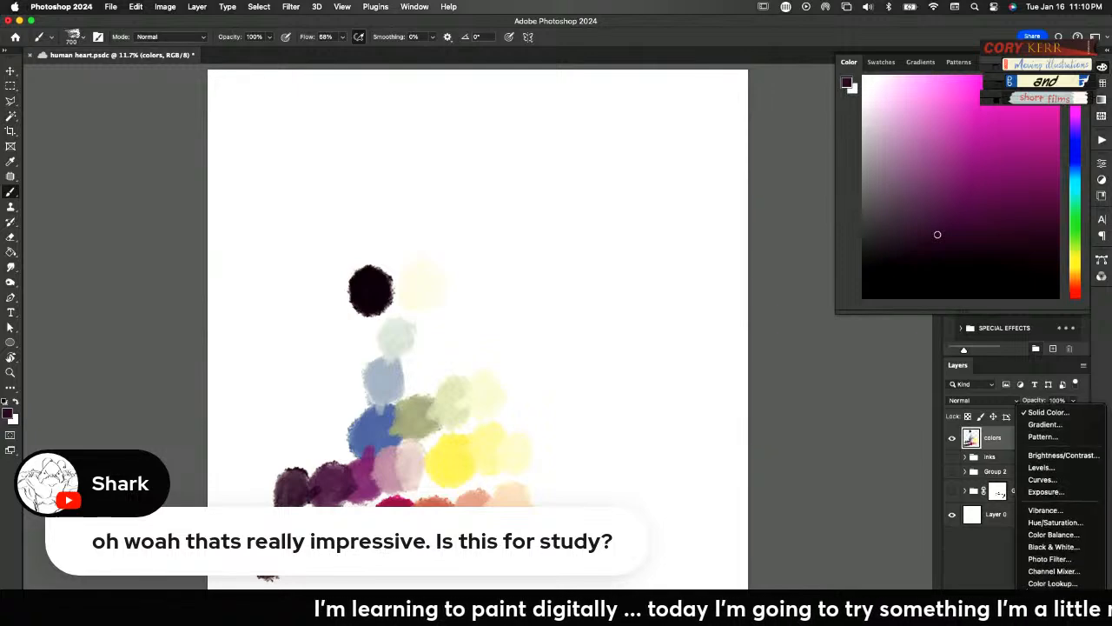
left_click(1045, 415)
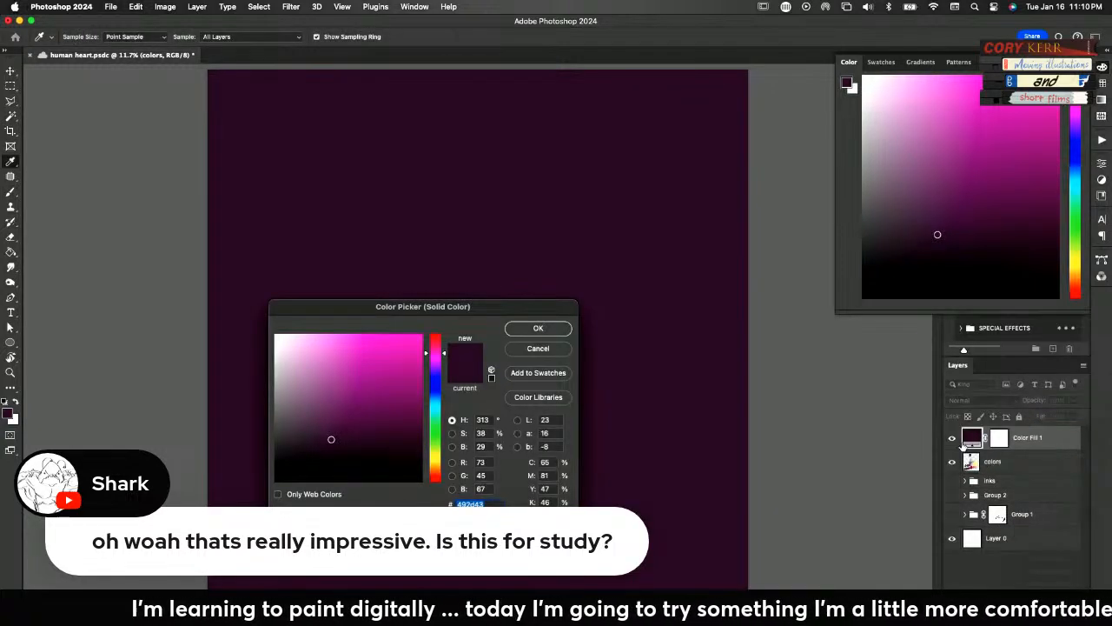
left_click(276, 477)
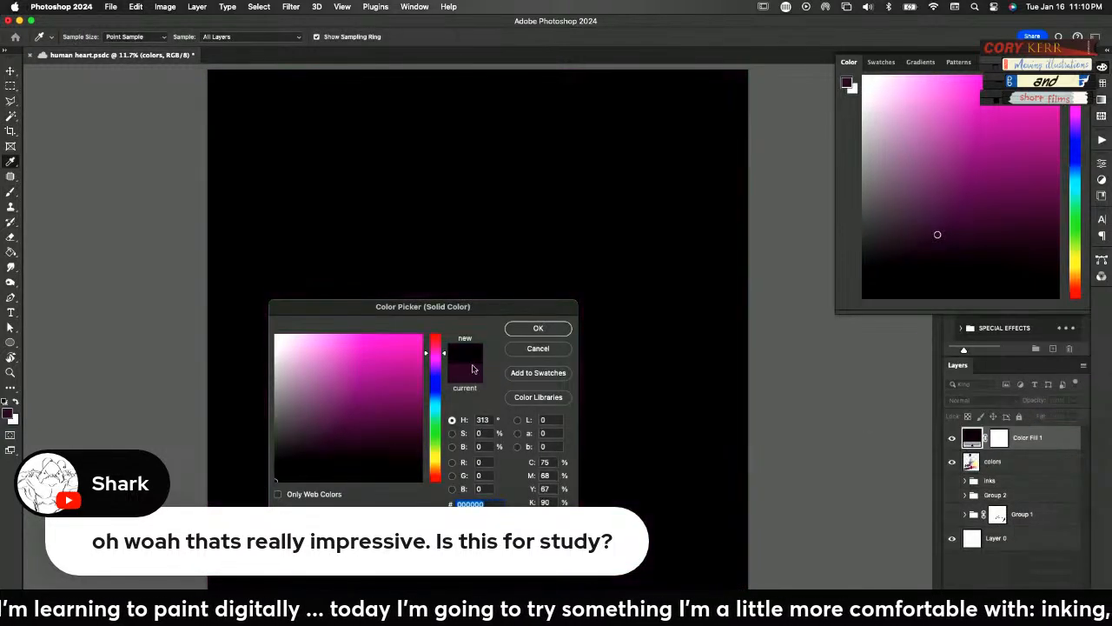
left_click(551, 330)
left_click(992, 398)
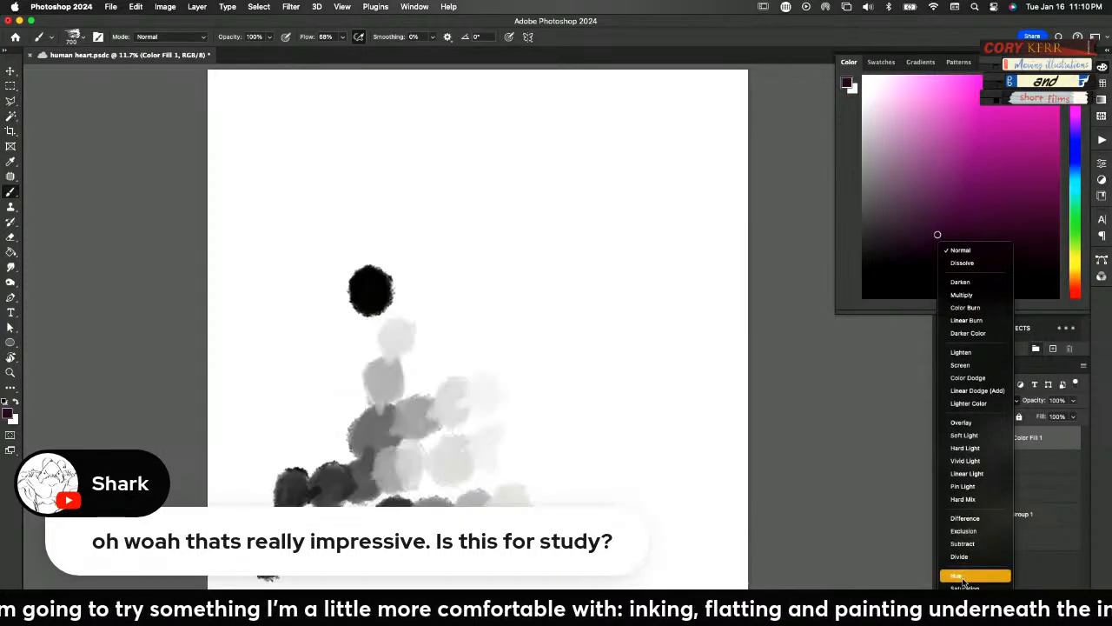
left_click(958, 577)
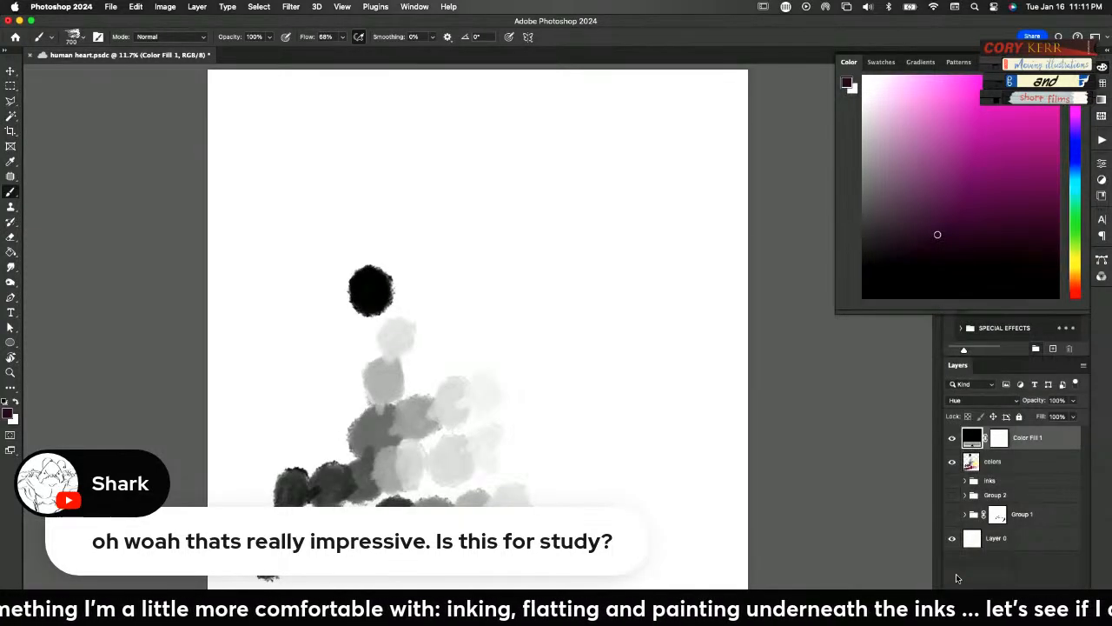
Toggle the black fill layer's visibility repeatedly to compare the palette's greyscale values with its colours, leaving the fill hidden
left_click(952, 439)
left_click(952, 439)
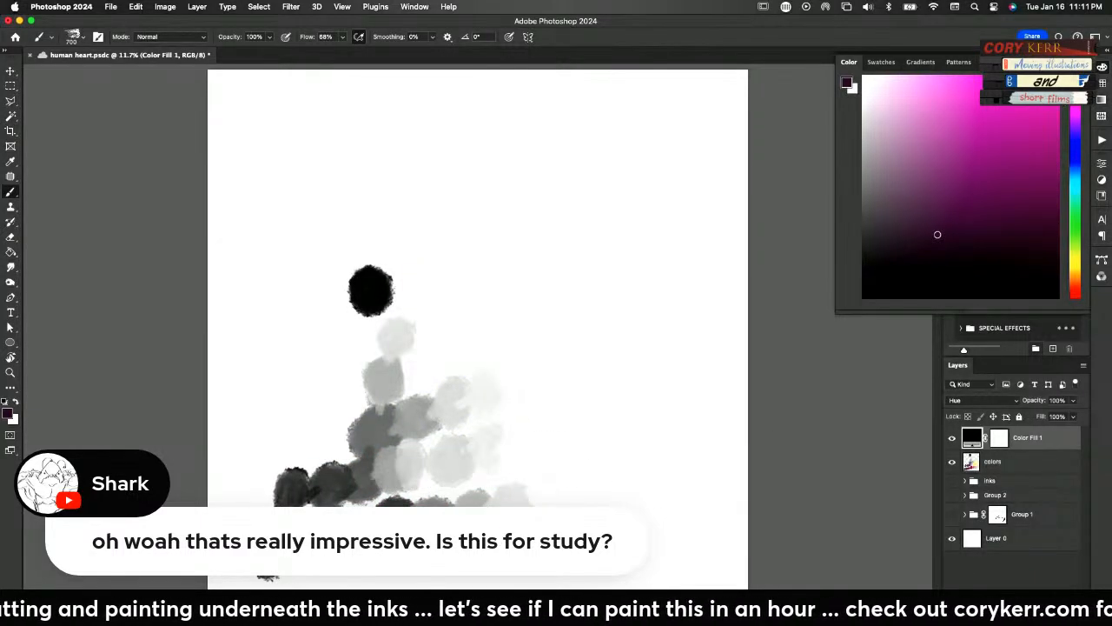
left_click(952, 439)
left_click(953, 439)
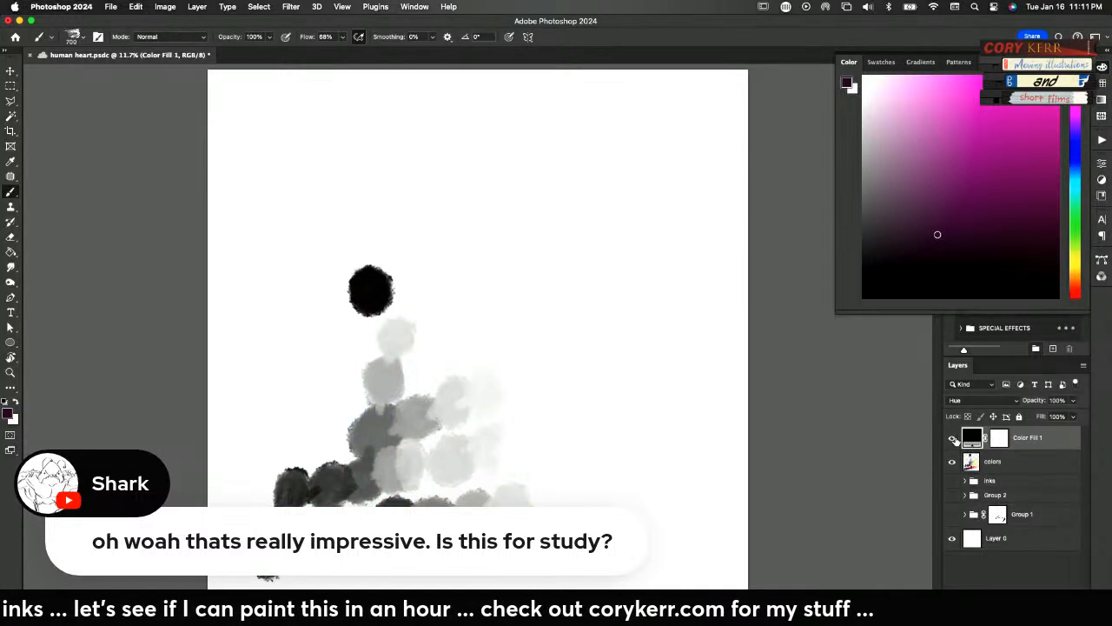
left_click(952, 439)
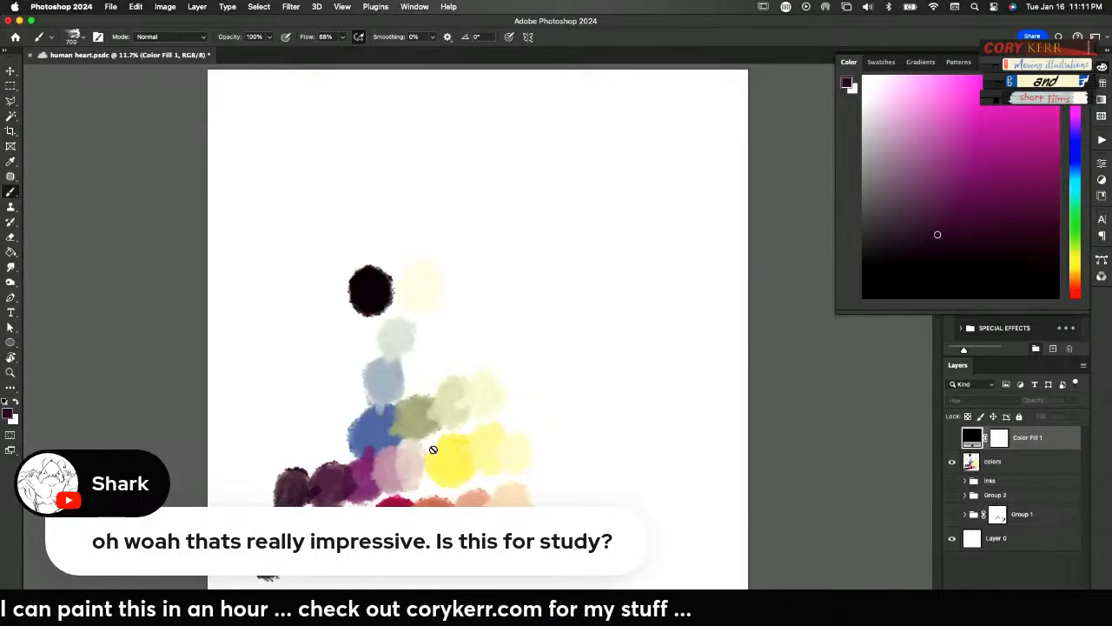
left_click(952, 438)
left_click(952, 439)
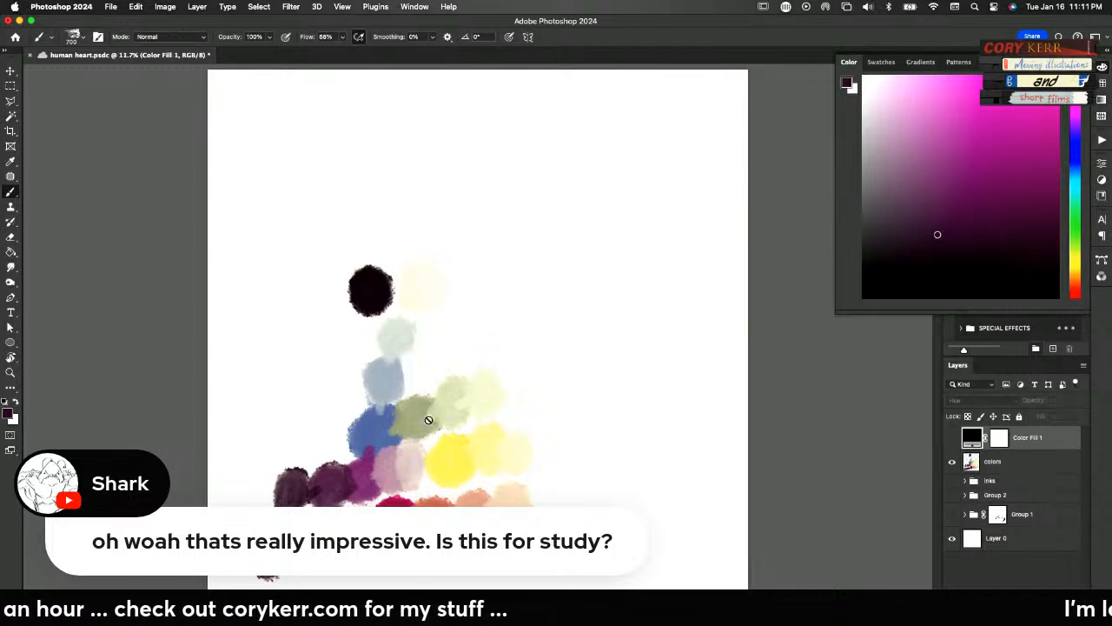
left_click(953, 440)
left_click(952, 440)
On the colors layer, blend sampled near-black outward from the blue swatch to paint a navy shade and a darker one beside it
left_click(975, 466)
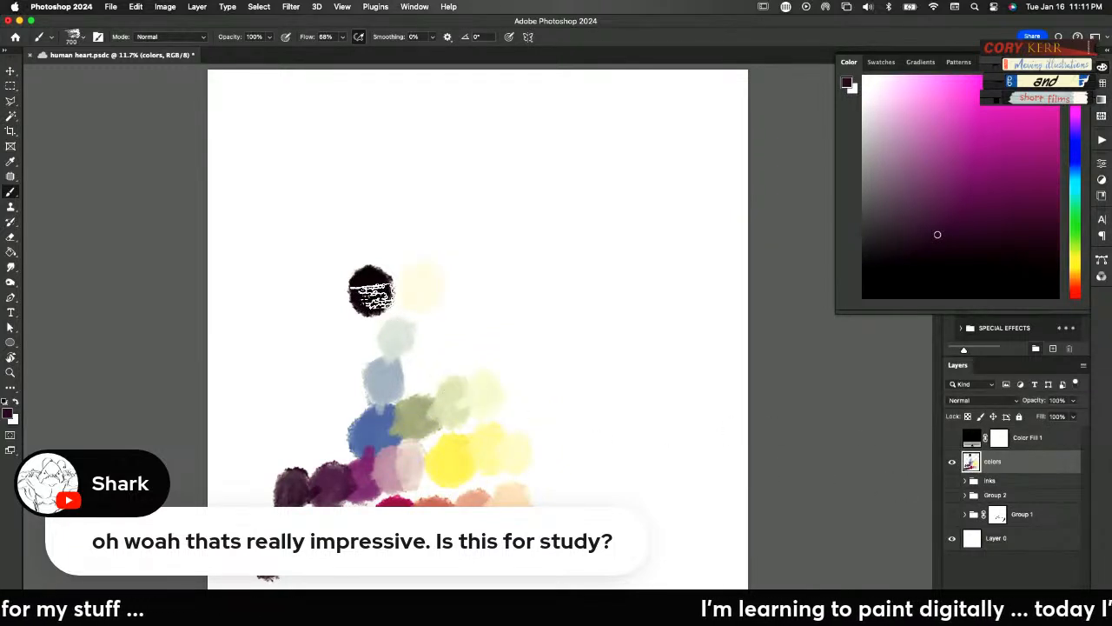
left_click(374, 288, "alt")
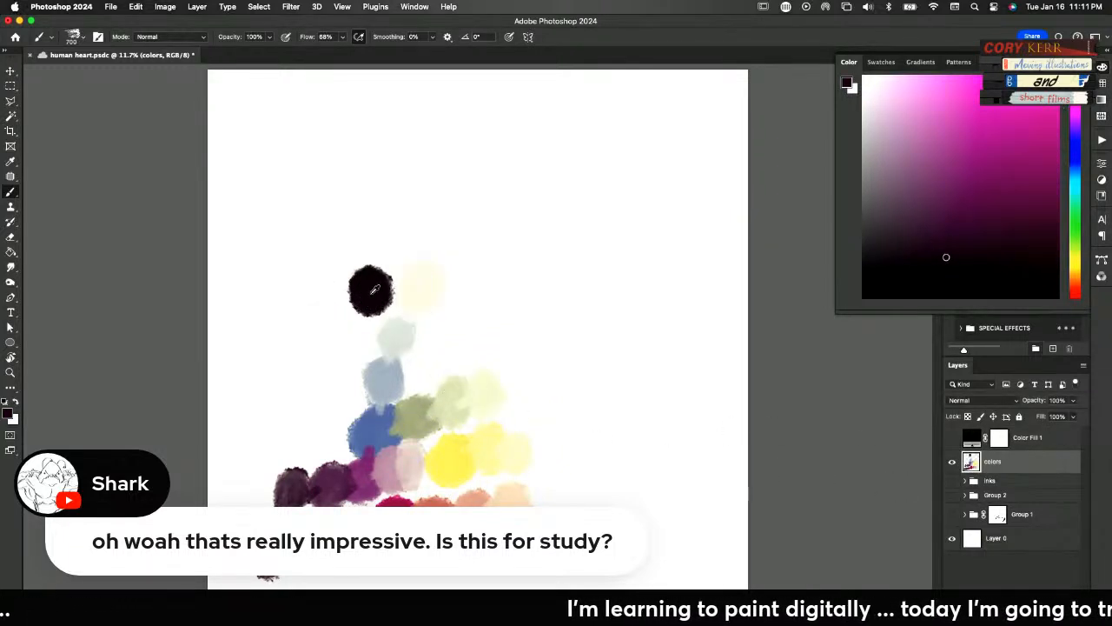
left_click(358, 430, "alt")
mouse_move(347, 439)
left_mouse_down()
mouse_move(263, 436)
mouse_move(299, 443)
mouse_move(283, 448)
mouse_move(290, 431)
mouse_move(306, 433)
mouse_move(271, 490)
left_mouse_up()
left_click(380, 283, "alt")
left_click(309, 439, "alt")
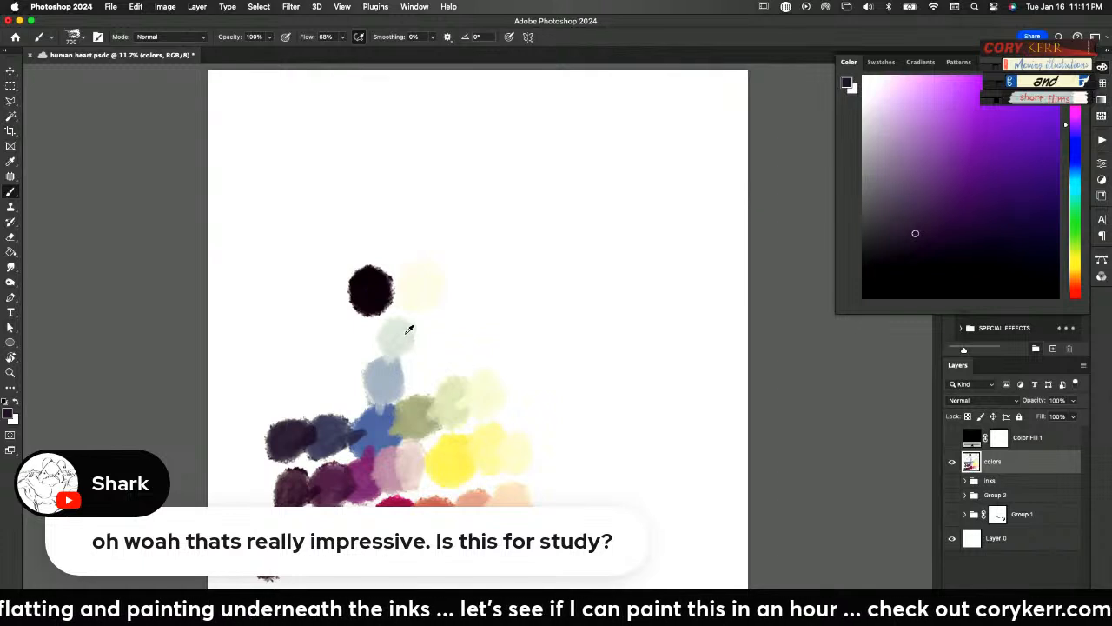
Blend sampled near-black over the edge of the palest grey tint to paint a warm mid-grey swatch beside it
left_click(399, 297, "alt")
left_click(401, 323, "alt")
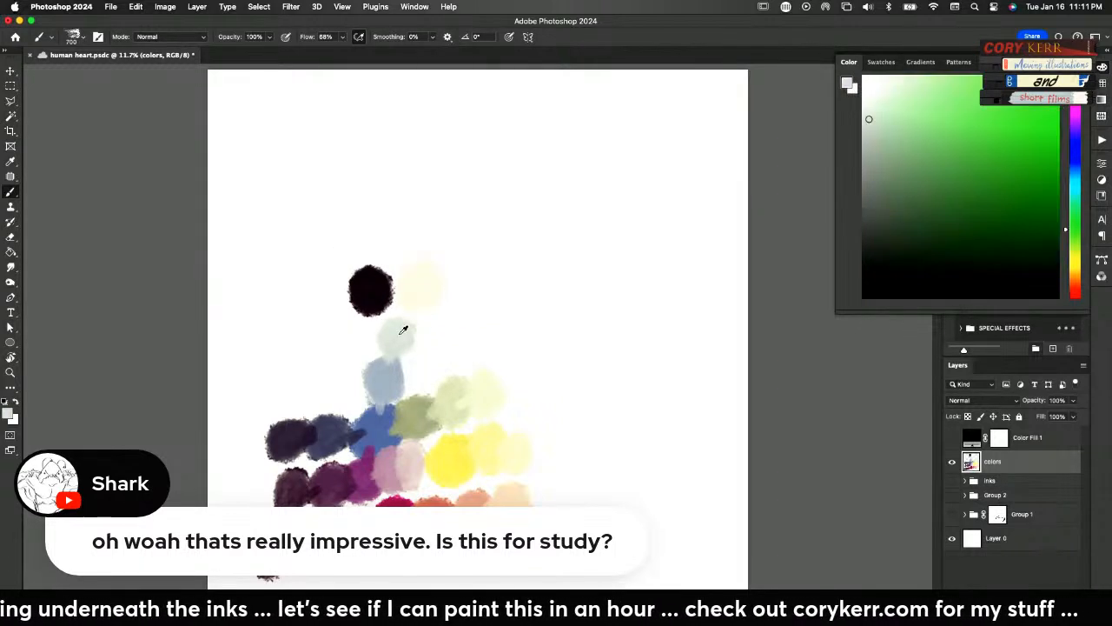
left_click(378, 296, "alt")
mouse_move(377, 336)
left_mouse_down()
mouse_move(391, 327)
mouse_move(358, 341)
left_mouse_up()
left_click(383, 336, "alt")
Blend sampled near-black over the grey-blue tint's edge to paint a slate grey swatch, and briefly check the palette's values in greyscale
left_click(369, 295, "alt")
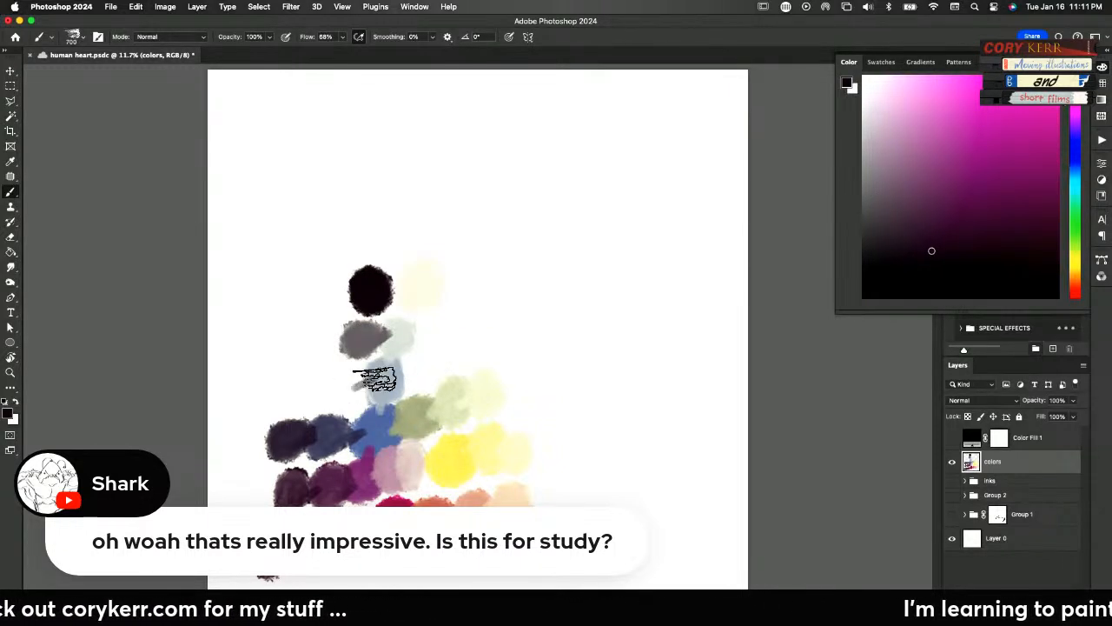
left_click(370, 379, "alt")
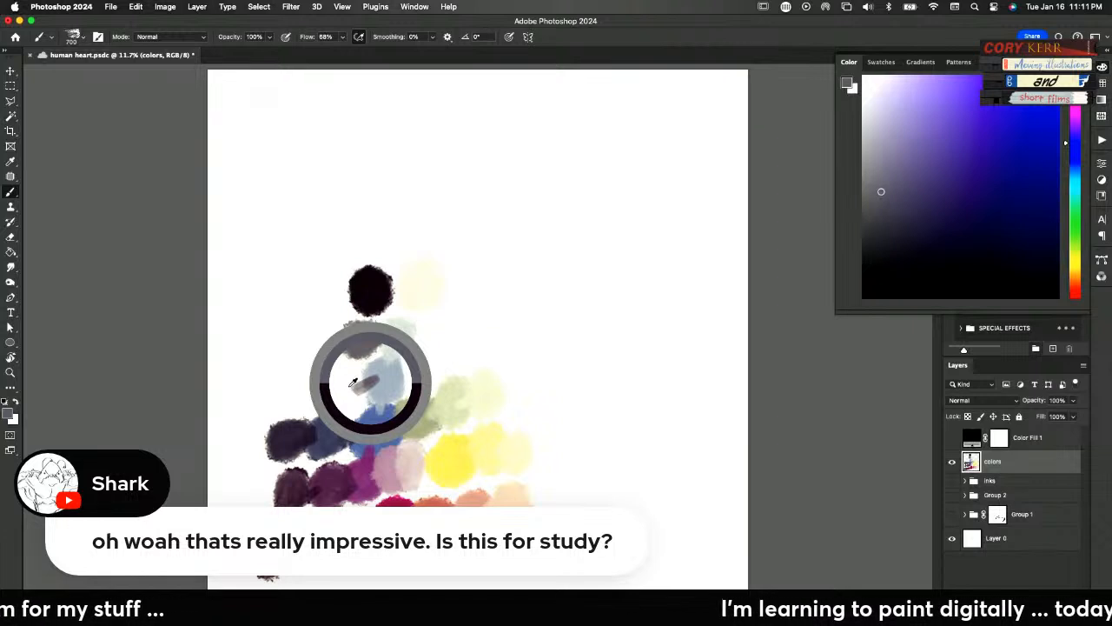
left_click_drag(367, 388, 346, 384)
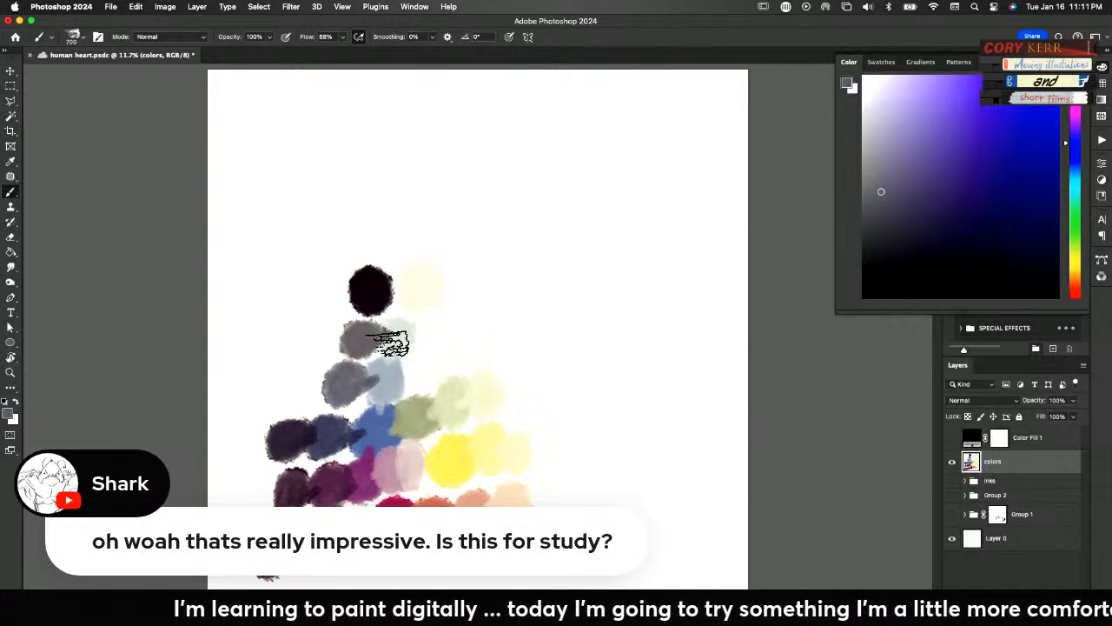
left_click(952, 438)
left_click(952, 437)
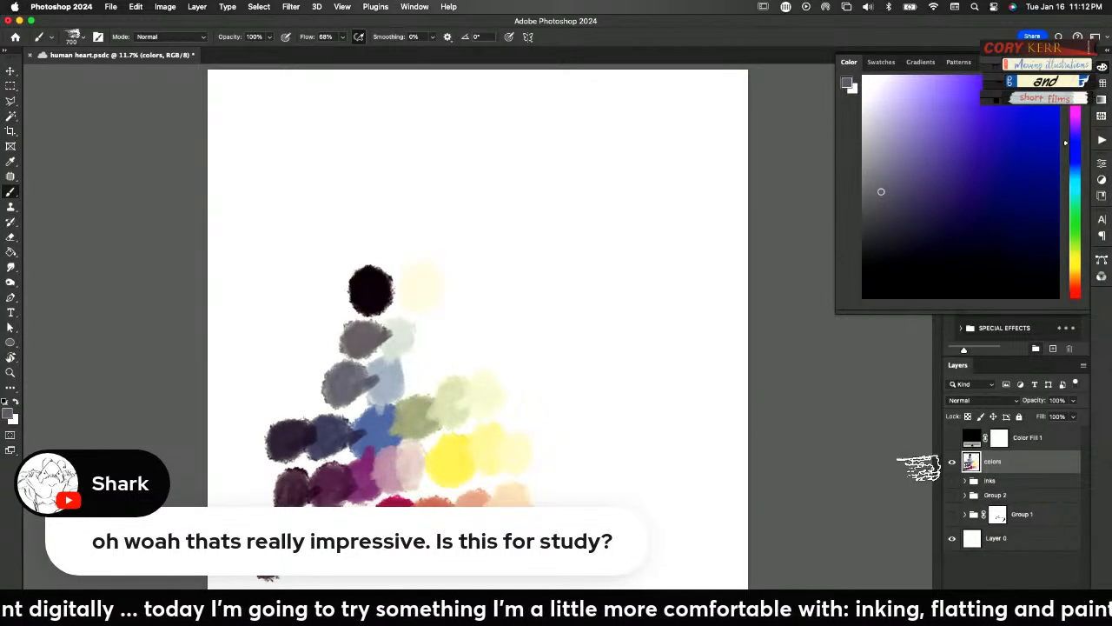
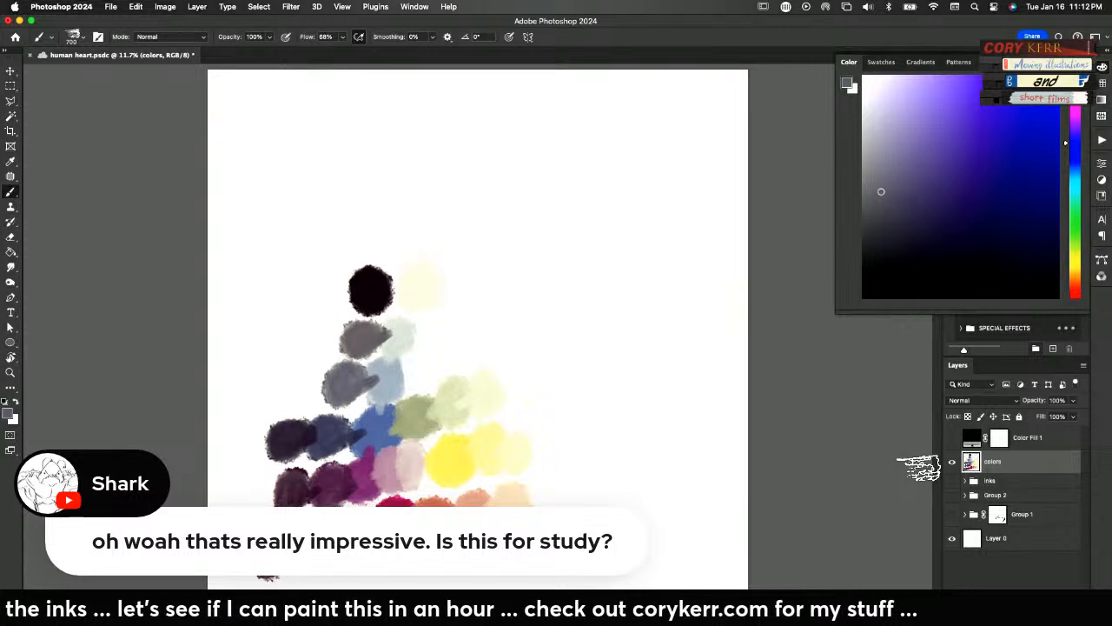
Lasso the black, cream and grey swatches on the colors layer and rotate them above the green and blue swatches
key("l")
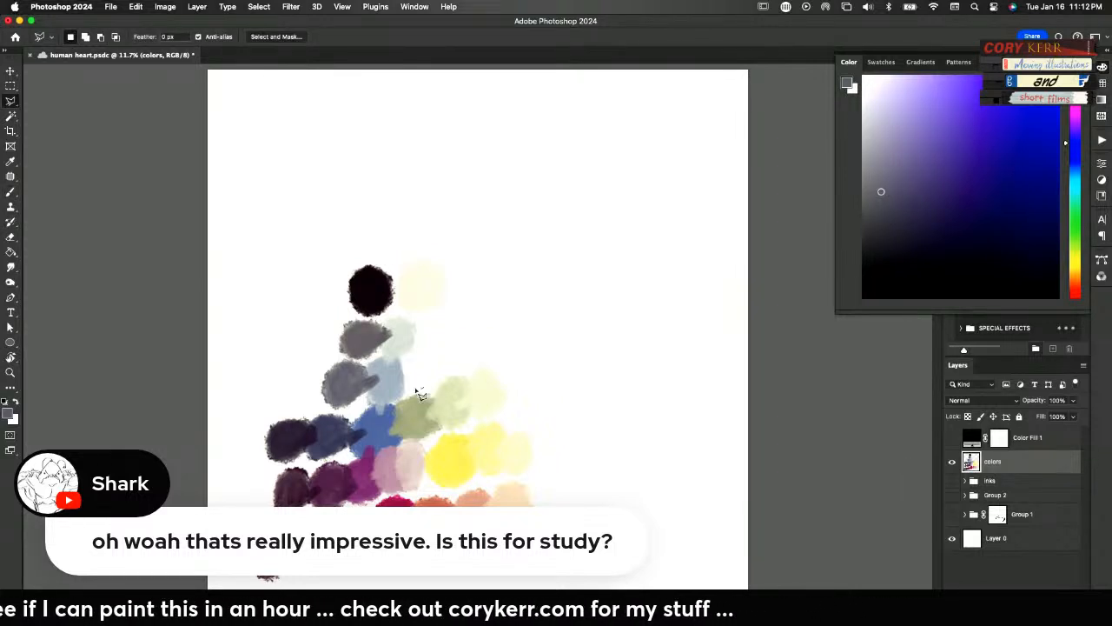
mouse_move(332, 291)
left_mouse_down()
mouse_move(342, 254)
mouse_move(442, 248)
left_mouse_up()
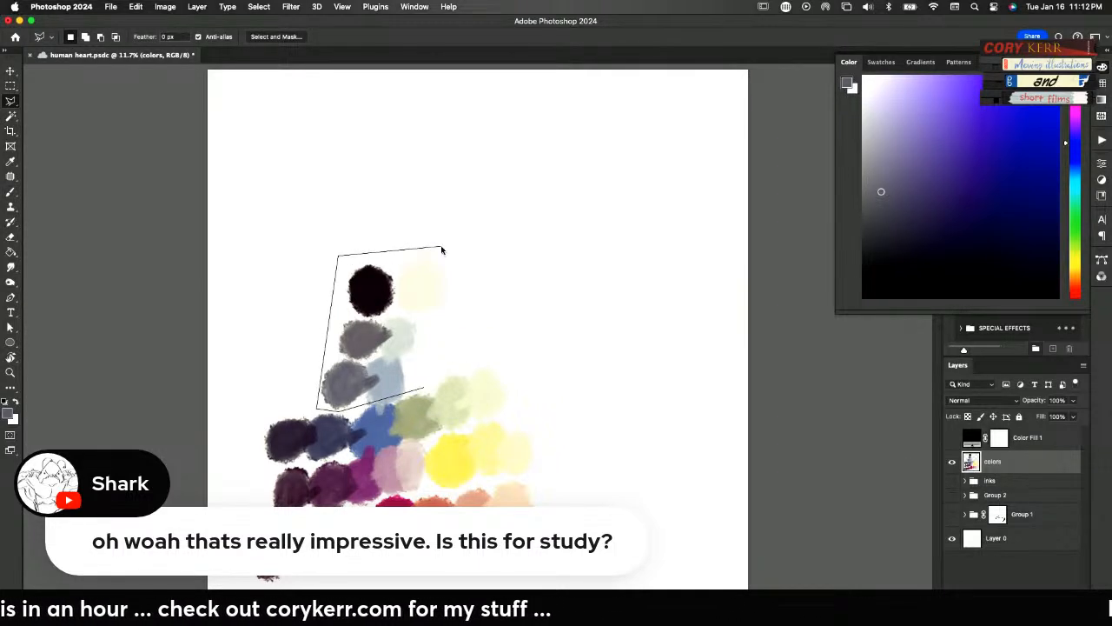
left_click_drag(429, 396, 421, 396)
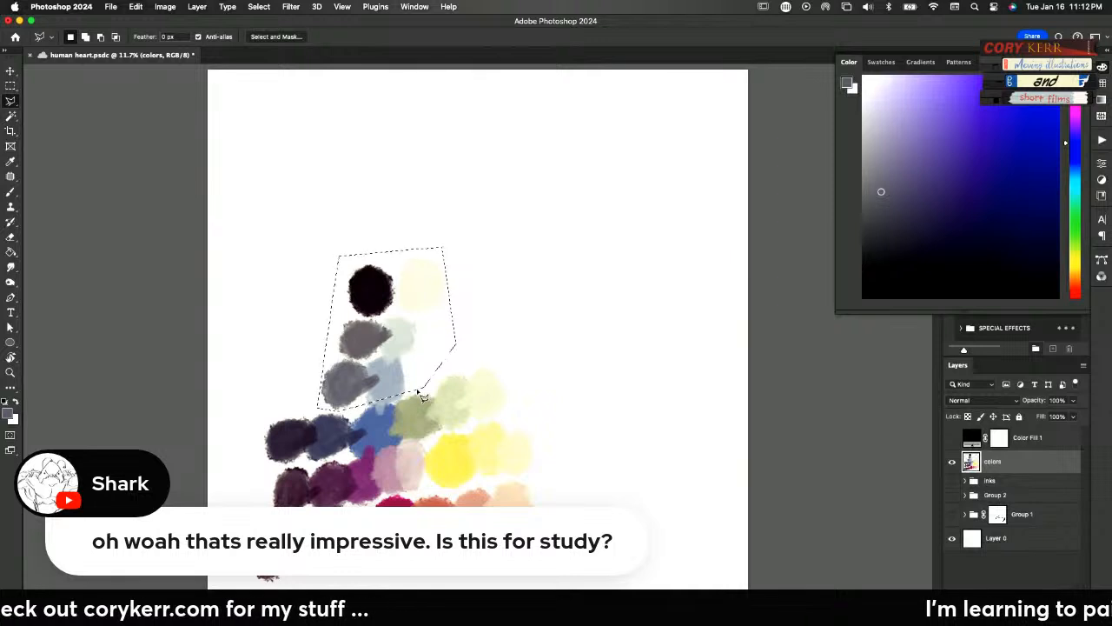
key("super+t")
left_click_drag(464, 244, 479, 345)
left_click_drag(509, 305, 504, 285)
left_click_drag(478, 339, 485, 368)
key("Return")
Rotate the whole palette about a quarter turn counterclockwise, shrink it into a narrow block and place it near the canvas's left edge
left_click(560, 521)
left_click(521, 230)
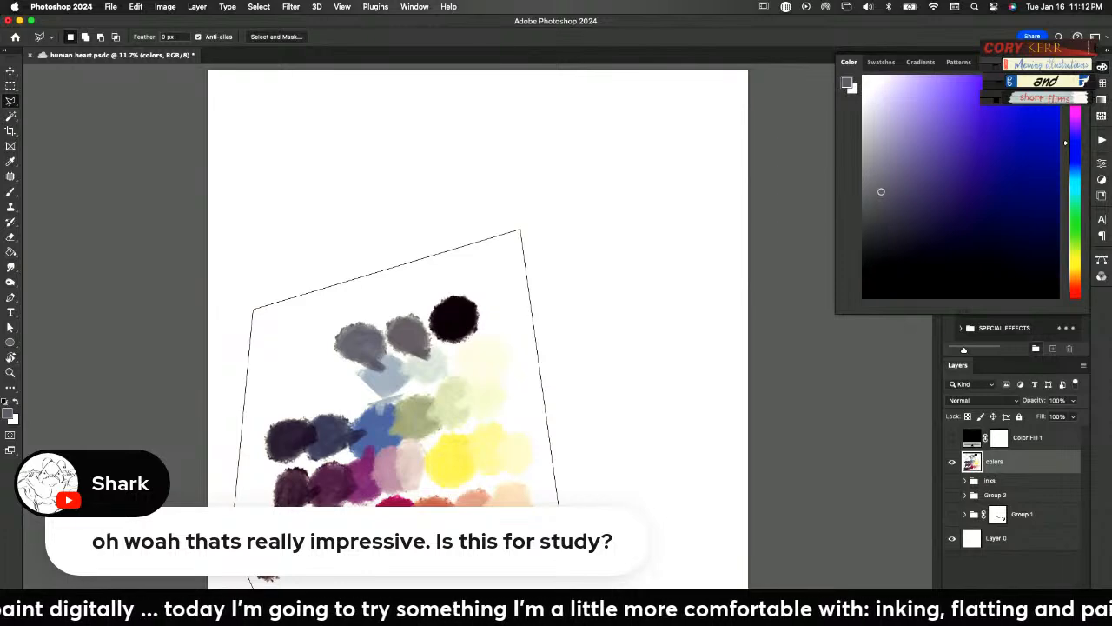
left_click(562, 538)
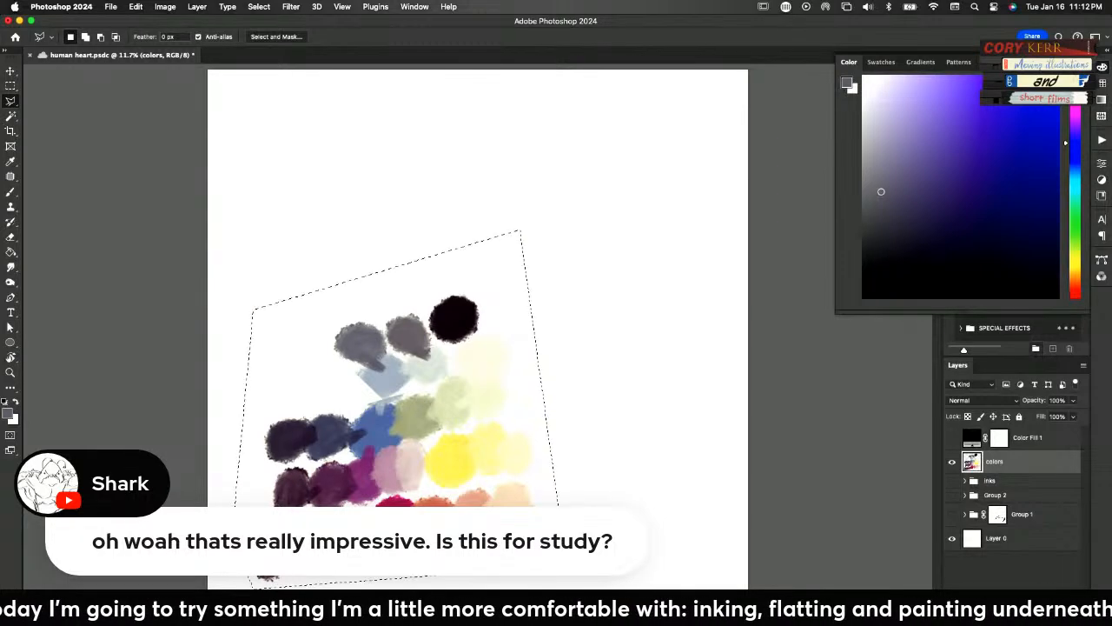
key("super+t")
left_click_drag(576, 408, 452, 219)
left_click_drag(576, 440, 297, 435)
left_click_drag(323, 227, 322, 334)
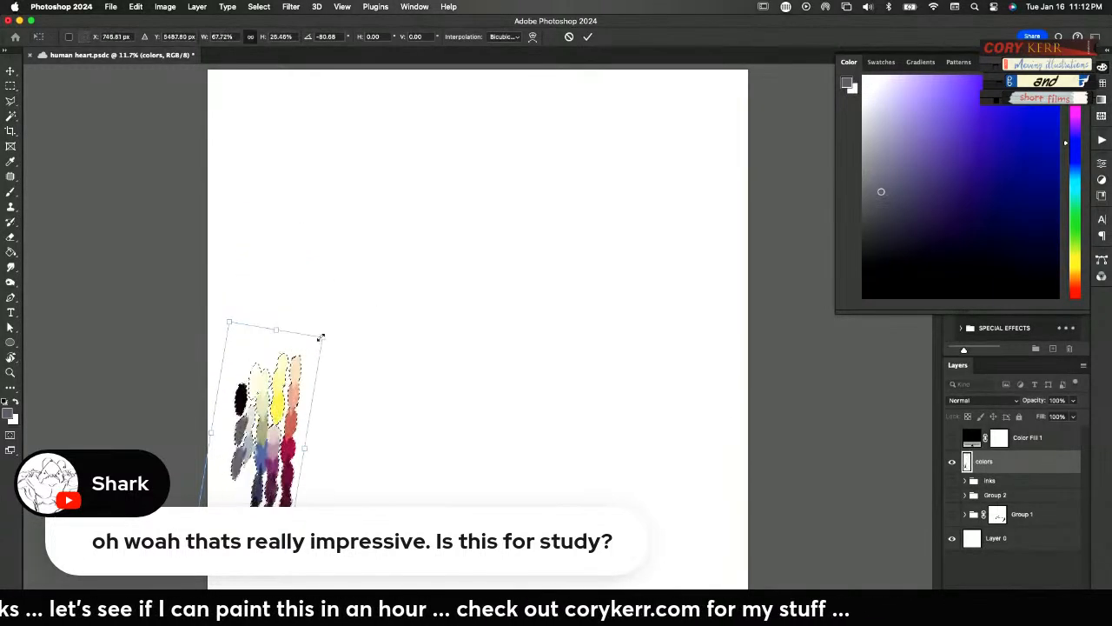
left_click(587, 36)
key("super+d")
key("v")
left_click_drag(303, 448, 277, 471)
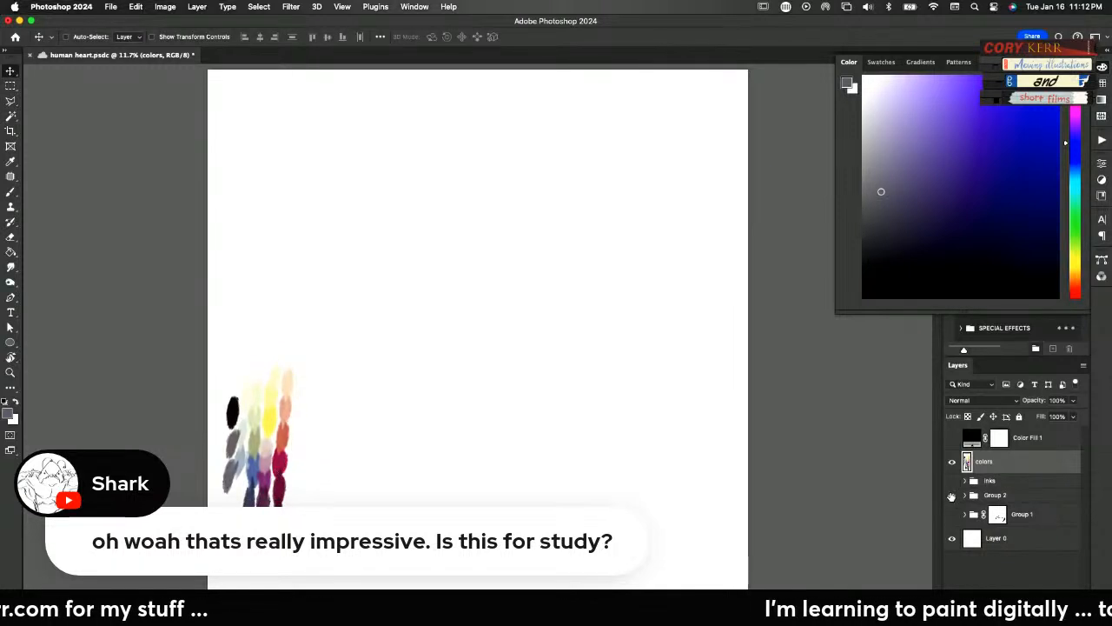
Show the inks and Group 2, expand Group 2 and select Layer 8, the painting layer clipped to the heart
left_click_drag(951, 496, 950, 484)
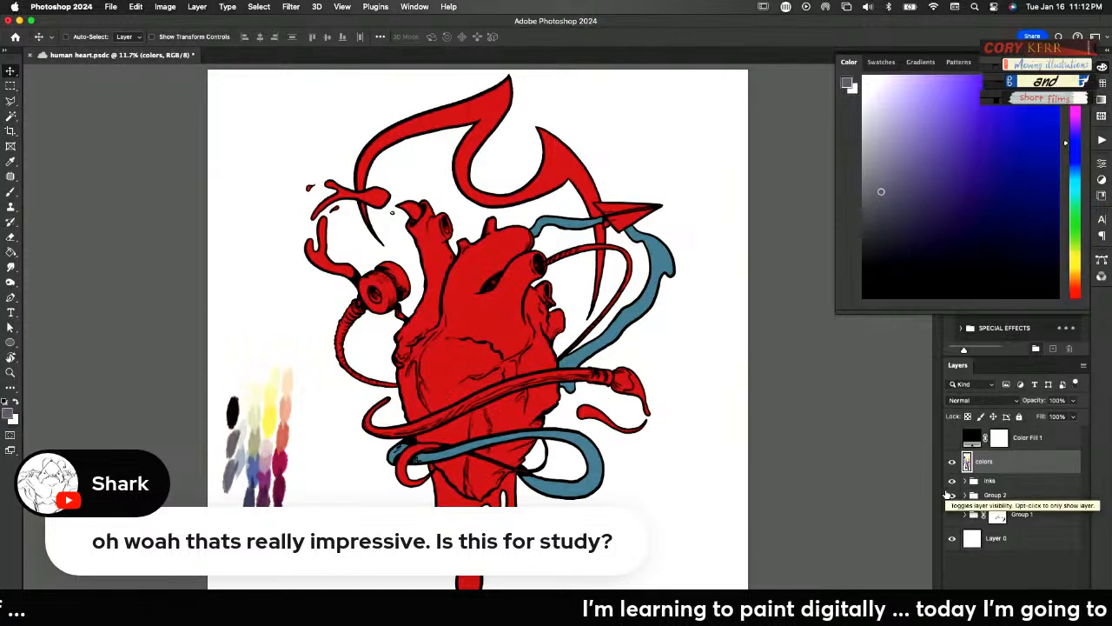
left_click(964, 495)
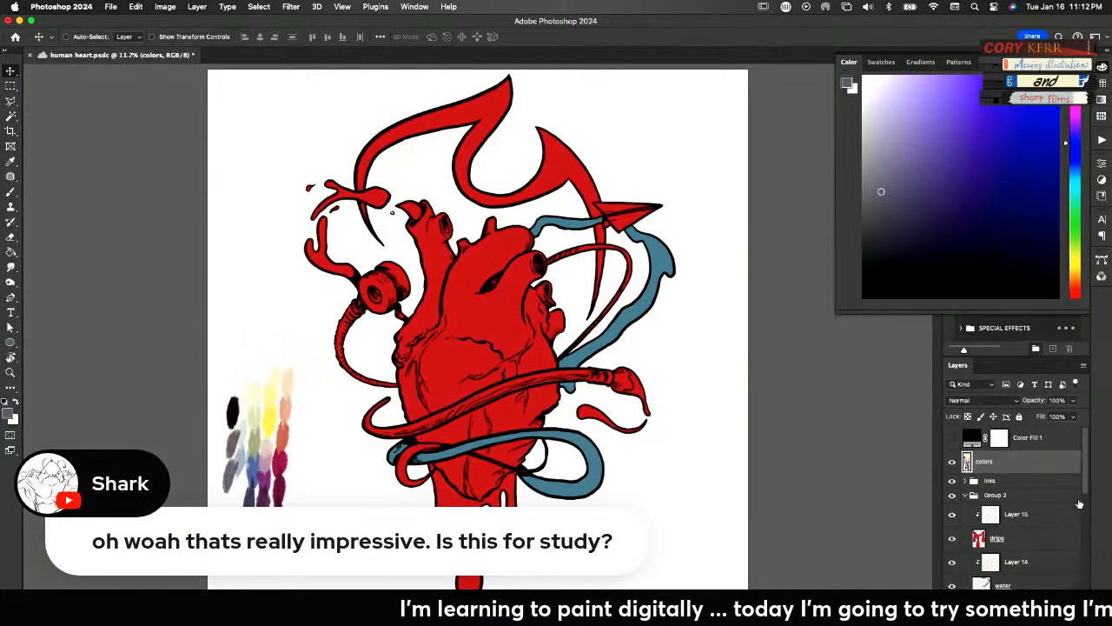
scroll(1079, 504, "down", 10)
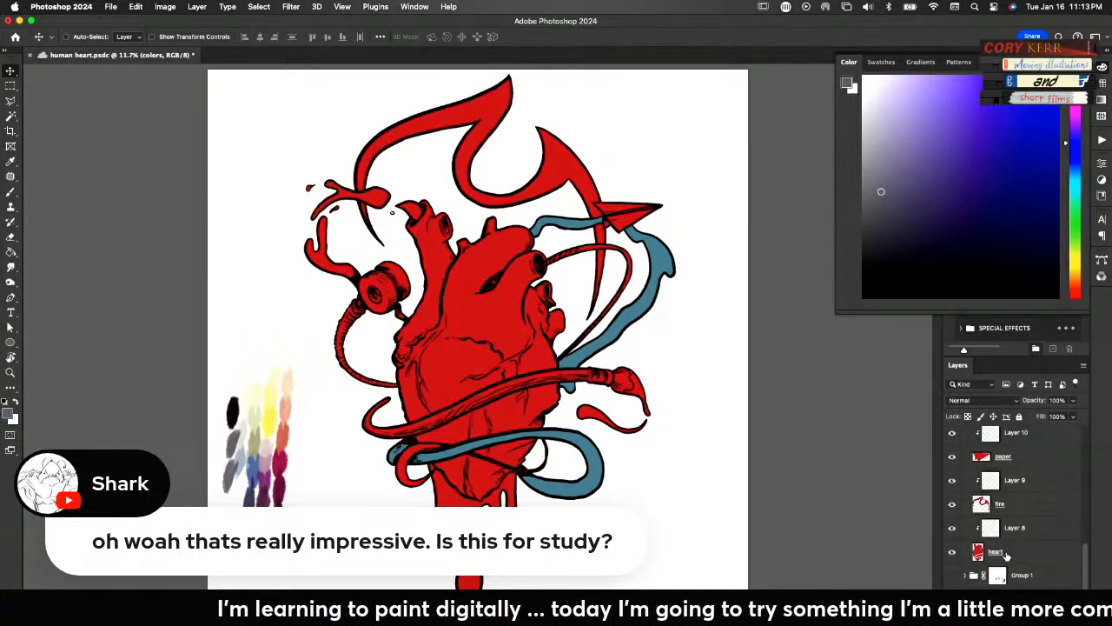
left_click(1012, 530)
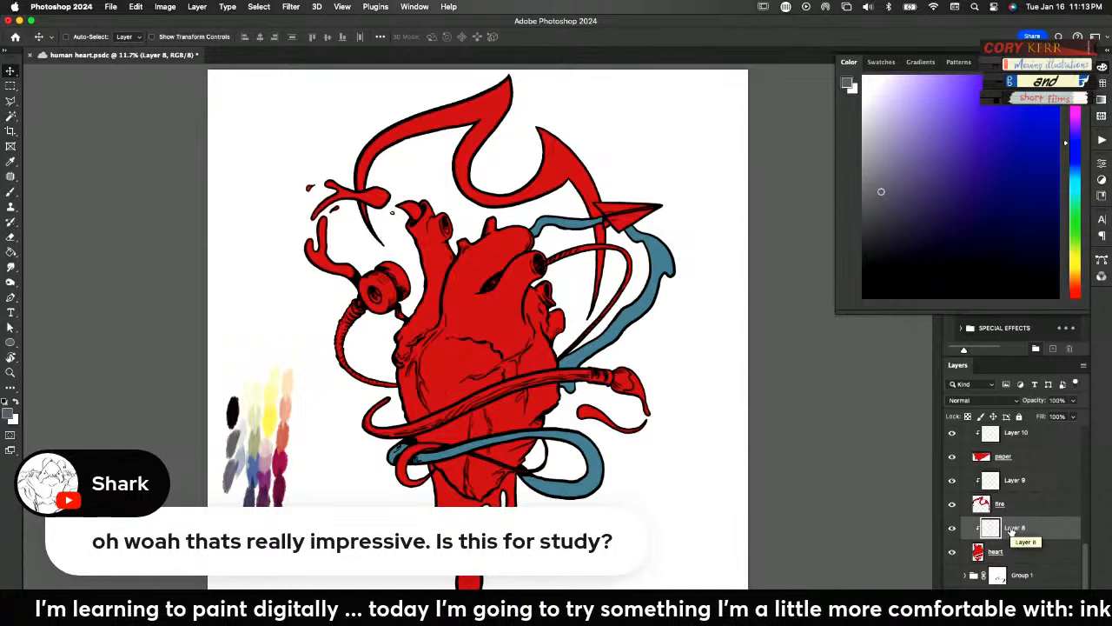
Brush sampled crimson across the lower heart on Layer 8, enlarging the brush to 1000
key("b")
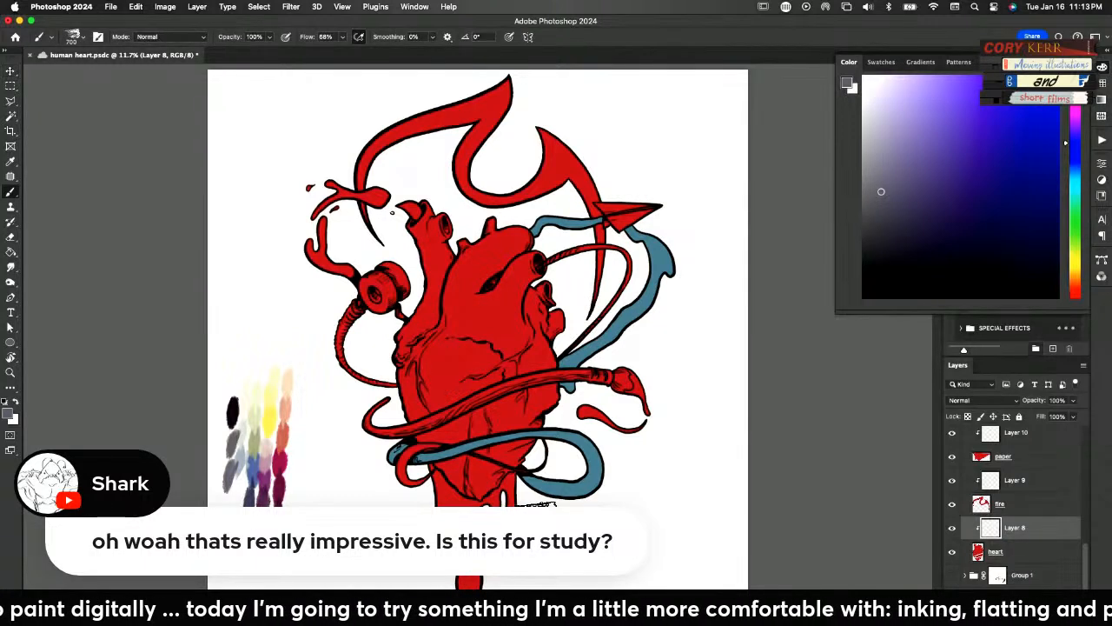
left_click(290, 483, "alt")
mouse_move(493, 480)
left_mouse_down()
mouse_move(484, 427)
mouse_move(495, 467)
mouse_move(450, 441)
mouse_move(485, 458)
mouse_move(473, 482)
mouse_move(421, 402)
mouse_move(424, 372)
mouse_move(413, 388)
mouse_move(438, 368)
mouse_move(507, 442)
mouse_move(469, 450)
mouse_move(460, 412)
mouse_move(536, 408)
mouse_move(502, 442)
mouse_move(511, 392)
mouse_move(459, 392)
mouse_move(472, 370)
mouse_move(438, 362)
mouse_move(428, 395)
mouse_move(467, 350)
mouse_move(437, 402)
mouse_move(421, 356)
mouse_move(465, 386)
mouse_move(517, 357)
mouse_move(532, 414)
mouse_move(546, 360)
mouse_move(515, 387)
mouse_move(504, 356)
mouse_move(523, 364)
mouse_move(502, 366)
mouse_move(490, 324)
mouse_move(536, 358)
mouse_move(479, 368)
mouse_move(426, 327)
mouse_move(432, 364)
mouse_move(510, 319)
mouse_move(482, 326)
left_mouse_up()
key("]")
key("]")
key("]")
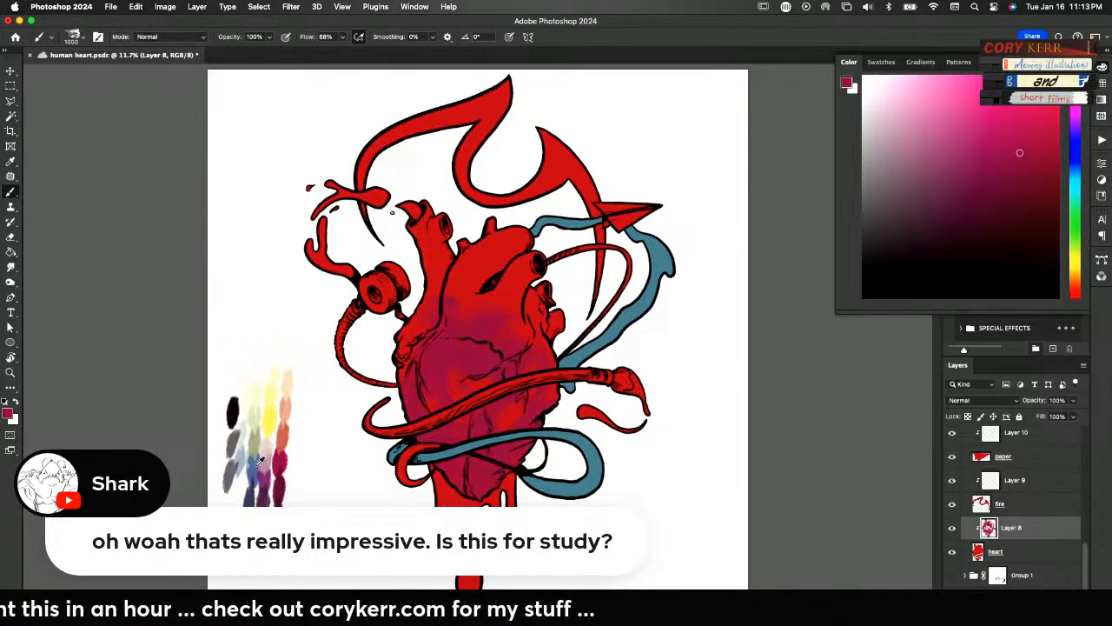
Paint sampled blue over the upper heart and vessels, and add pale yellow highlights to the upper and lower chambers
left_click(259, 462, "alt")
mouse_move(530, 252)
left_mouse_down()
mouse_move(466, 279)
mouse_move(519, 229)
mouse_move(471, 266)
mouse_move(469, 303)
mouse_move(502, 327)
mouse_move(523, 248)
mouse_move(534, 305)
mouse_move(541, 280)
mouse_move(545, 342)
mouse_move(519, 319)
mouse_move(553, 388)
mouse_move(561, 370)
mouse_move(453, 320)
mouse_move(429, 316)
mouse_move(398, 346)
mouse_move(436, 293)
mouse_move(427, 213)
mouse_move(448, 248)
left_mouse_up()
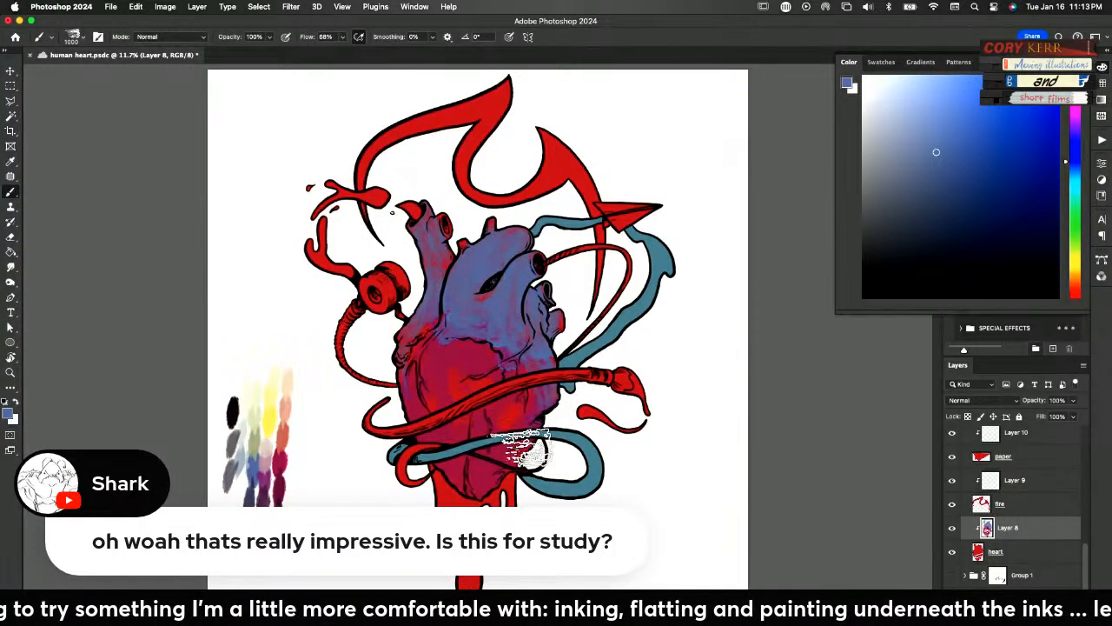
left_click(270, 397, "alt")
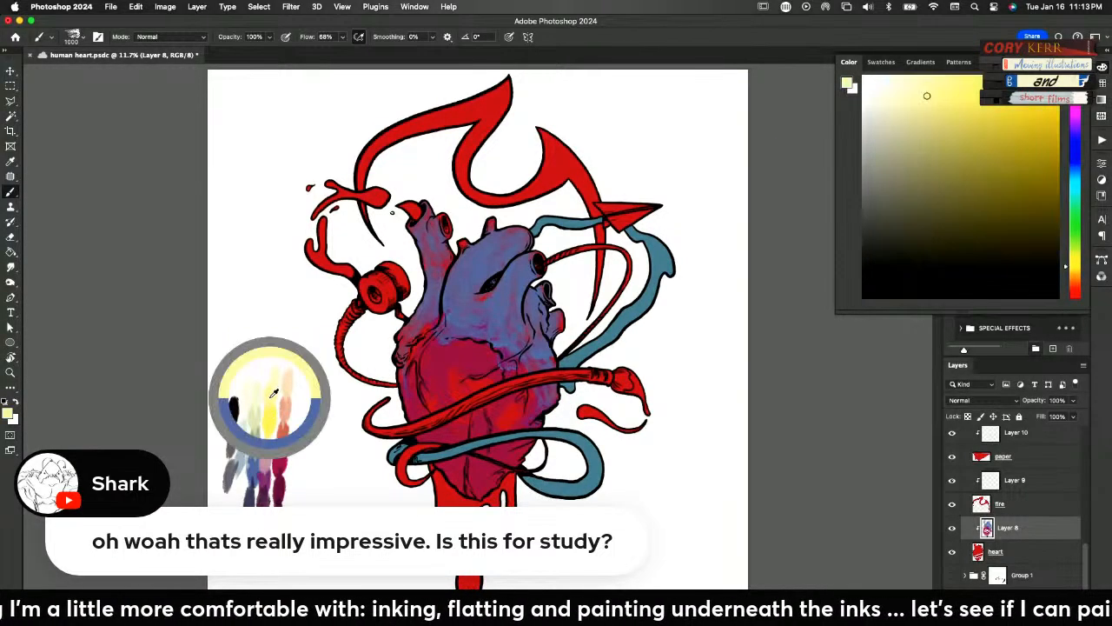
left_click_drag(525, 360, 521, 276)
mouse_move(482, 342)
left_mouse_down()
mouse_move(434, 360)
mouse_move(427, 350)
mouse_move(447, 437)
mouse_move(444, 354)
mouse_move(427, 398)
mouse_move(436, 493)
mouse_move(440, 399)
mouse_move(426, 361)
mouse_move(457, 338)
left_mouse_up()
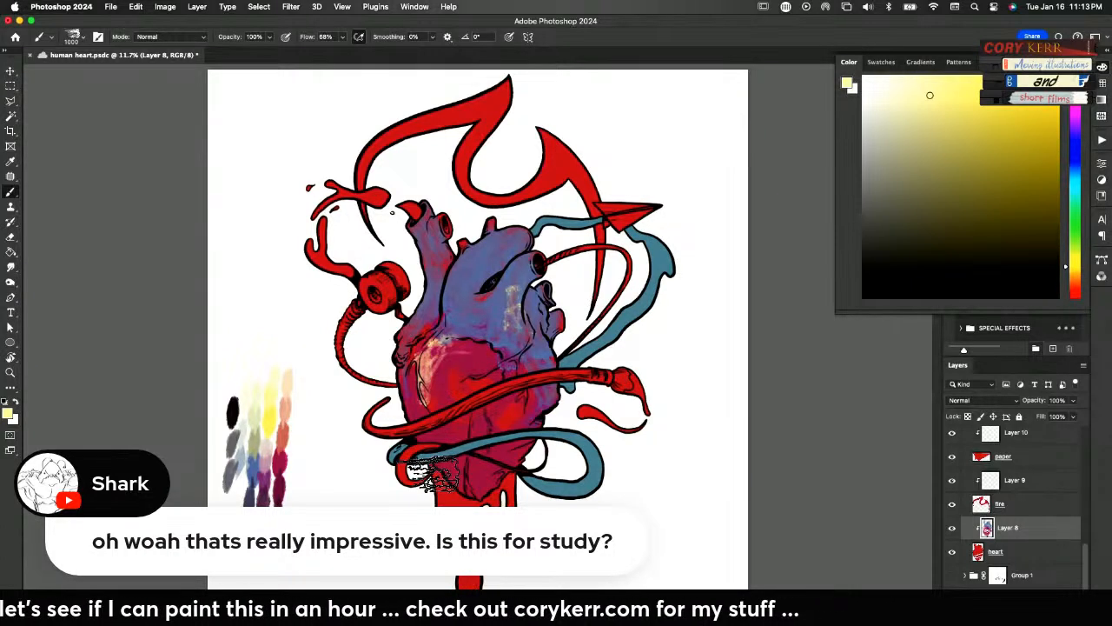
Brush sampled pale pinkish grey highlights over the heart's upper chamber, vessels and the rim of the lower lobe
left_click(278, 445, "alt")
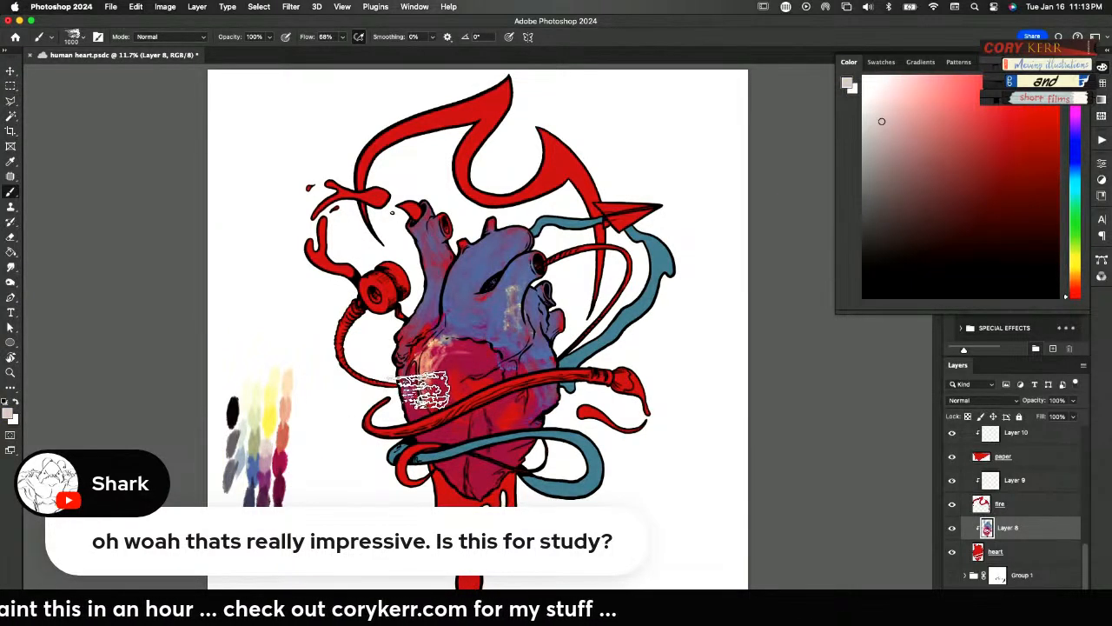
mouse_move(469, 343)
left_mouse_down()
mouse_move(417, 393)
mouse_move(427, 339)
mouse_move(427, 408)
mouse_move(421, 354)
mouse_move(411, 356)
mouse_move(406, 389)
mouse_move(437, 450)
mouse_move(425, 404)
mouse_move(438, 365)
mouse_move(453, 358)
mouse_move(451, 441)
mouse_move(451, 411)
mouse_move(492, 348)
mouse_move(501, 288)
mouse_move(539, 256)
left_mouse_up()
mouse_move(560, 292)
left_mouse_down()
mouse_move(539, 321)
mouse_move(527, 278)
mouse_move(532, 330)
mouse_move(515, 265)
mouse_move(499, 287)
mouse_move(483, 369)
left_mouse_up()
mouse_move(503, 239)
left_mouse_down()
mouse_move(472, 255)
mouse_move(453, 294)
left_mouse_up()
left_click_drag(415, 232, 448, 340)
left_click_drag(450, 297, 457, 357)
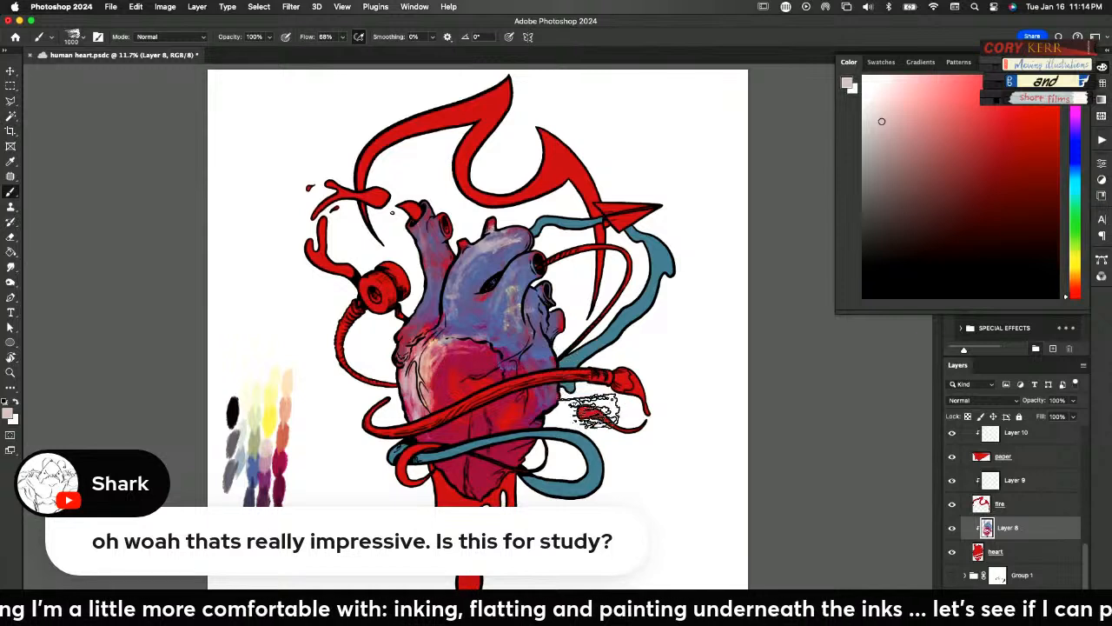
Shade the heart with sampled muted plum, save the document, and brush crimson over the lower lobe and upper chamber
left_click(268, 494, "alt")
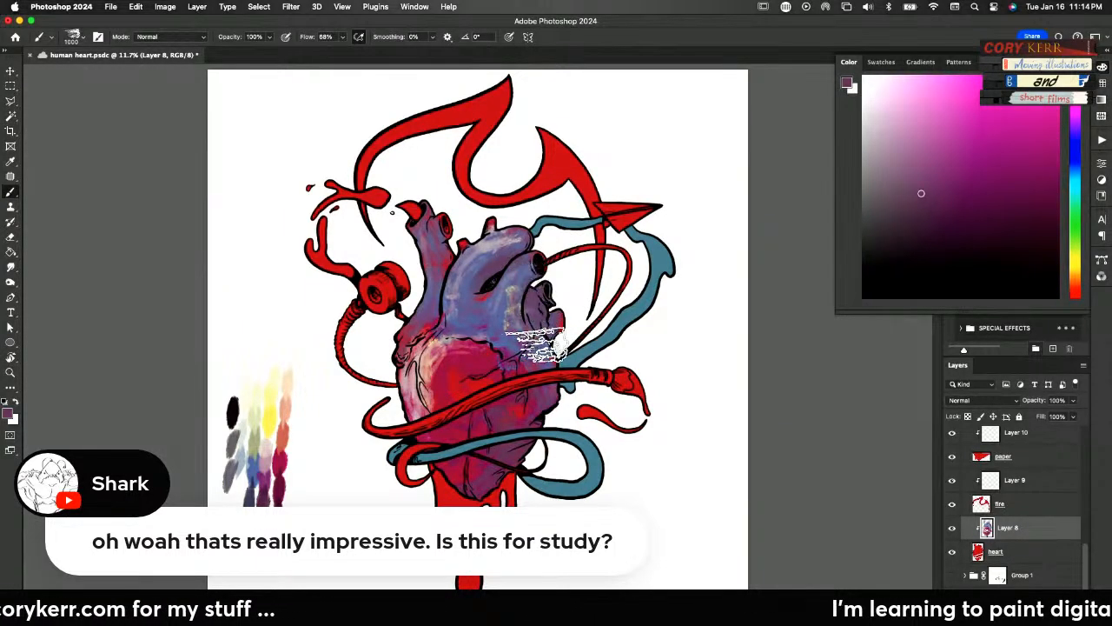
key("super+s")
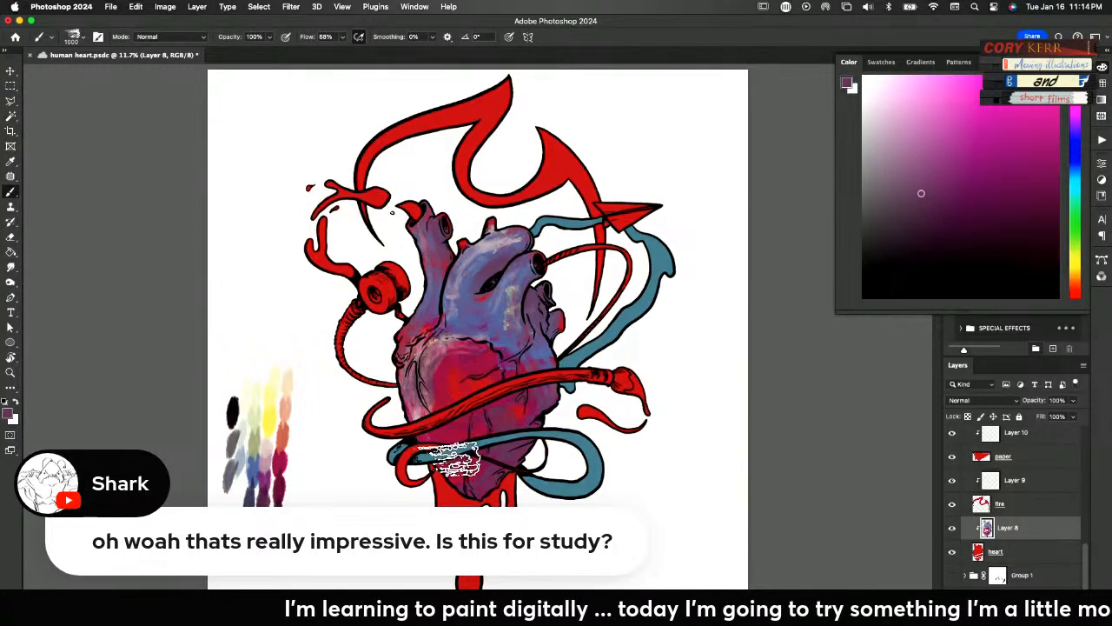
left_click(284, 460, "alt")
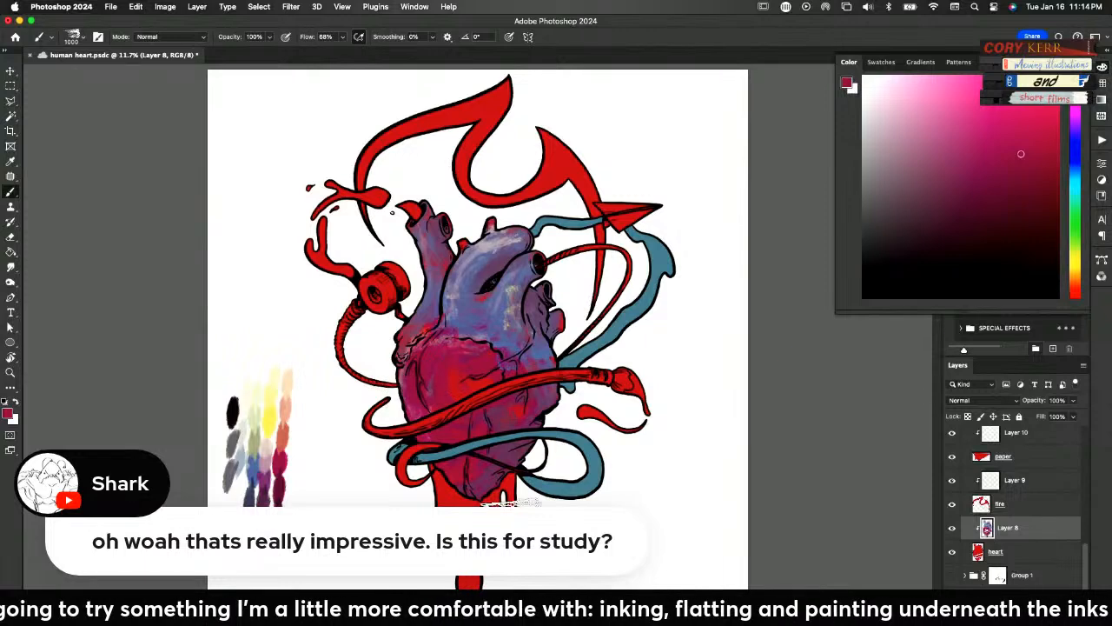
left_click_drag(514, 316, 516, 299)
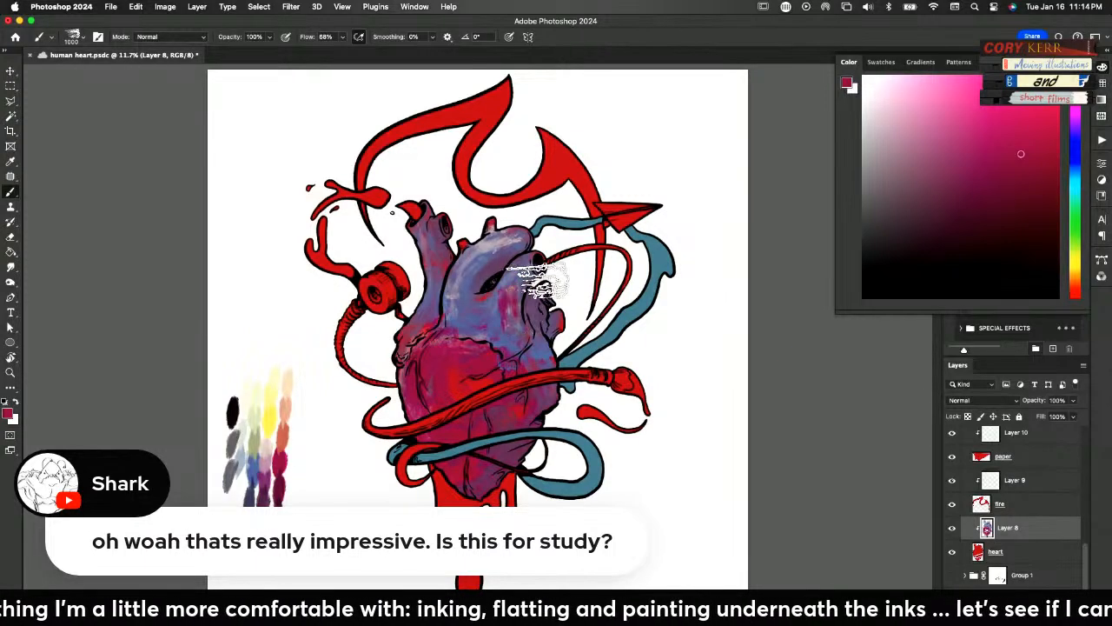
Brush sampled blue back over the heart's upper chamber, and tone it down with sampled warm grey
left_click(258, 468, "alt")
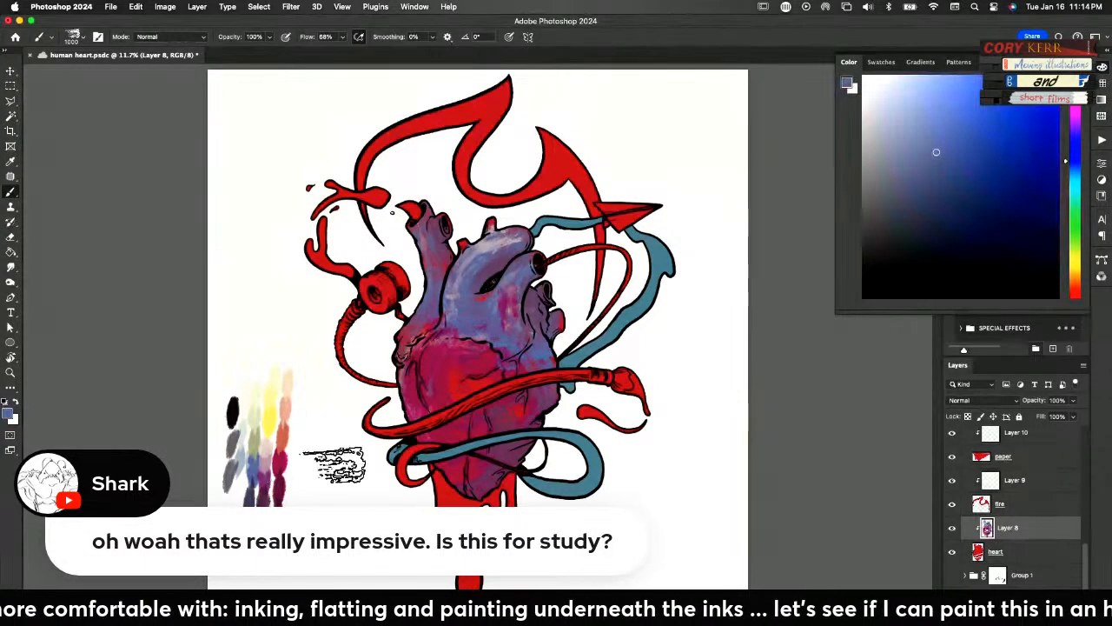
mouse_move(523, 346)
left_mouse_down()
mouse_move(527, 322)
mouse_move(521, 338)
left_mouse_up()
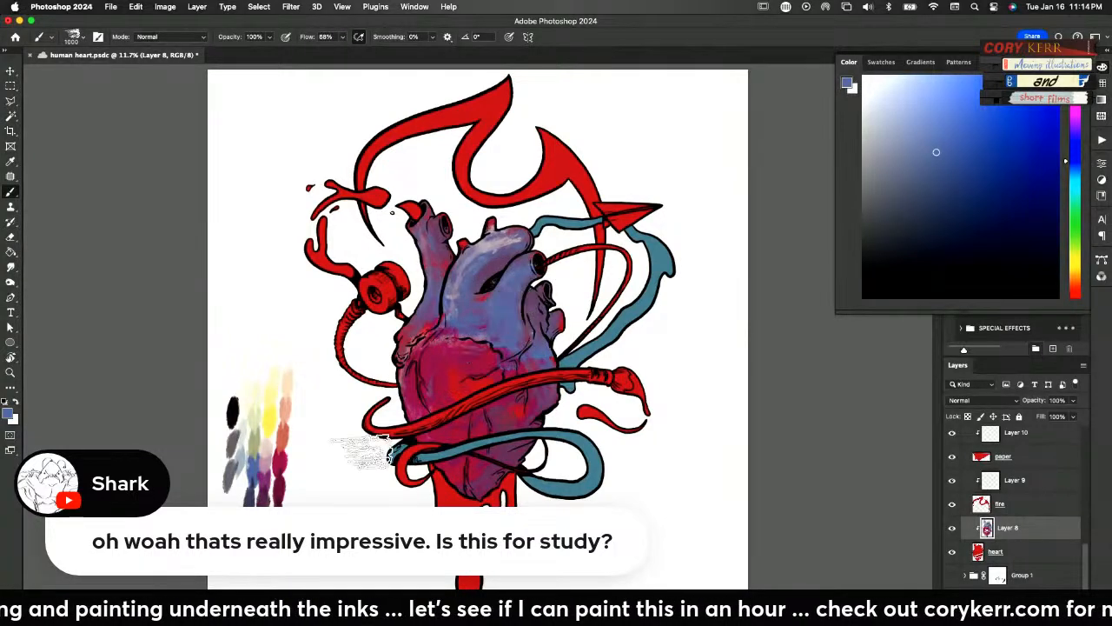
left_click(242, 441, "alt")
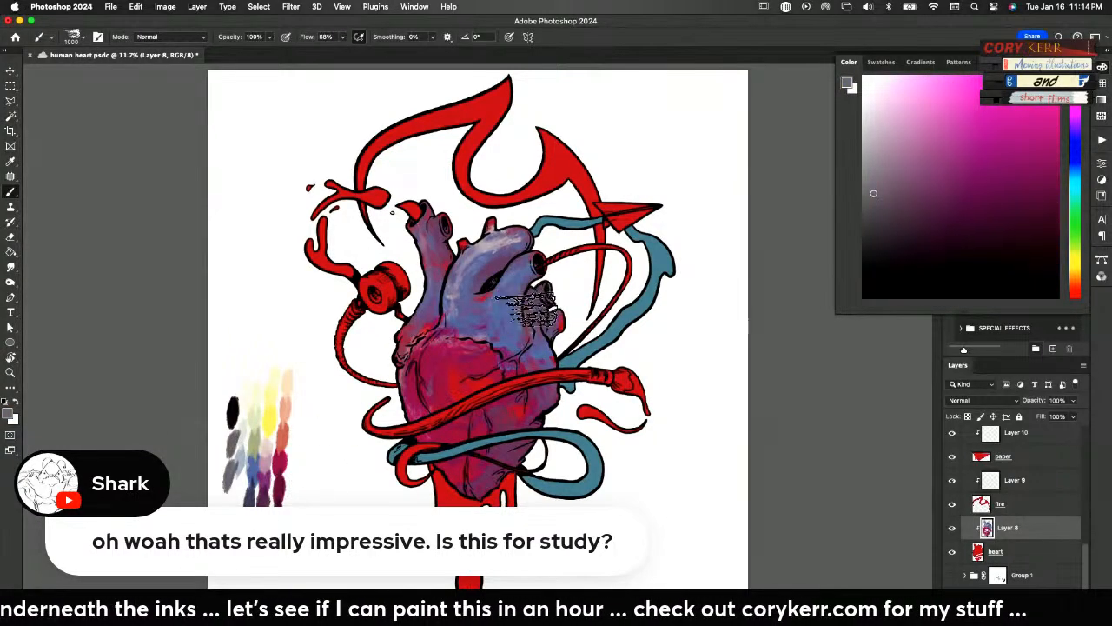
mouse_move(529, 343)
left_mouse_down()
mouse_move(524, 294)
mouse_move(523, 330)
left_mouse_up()
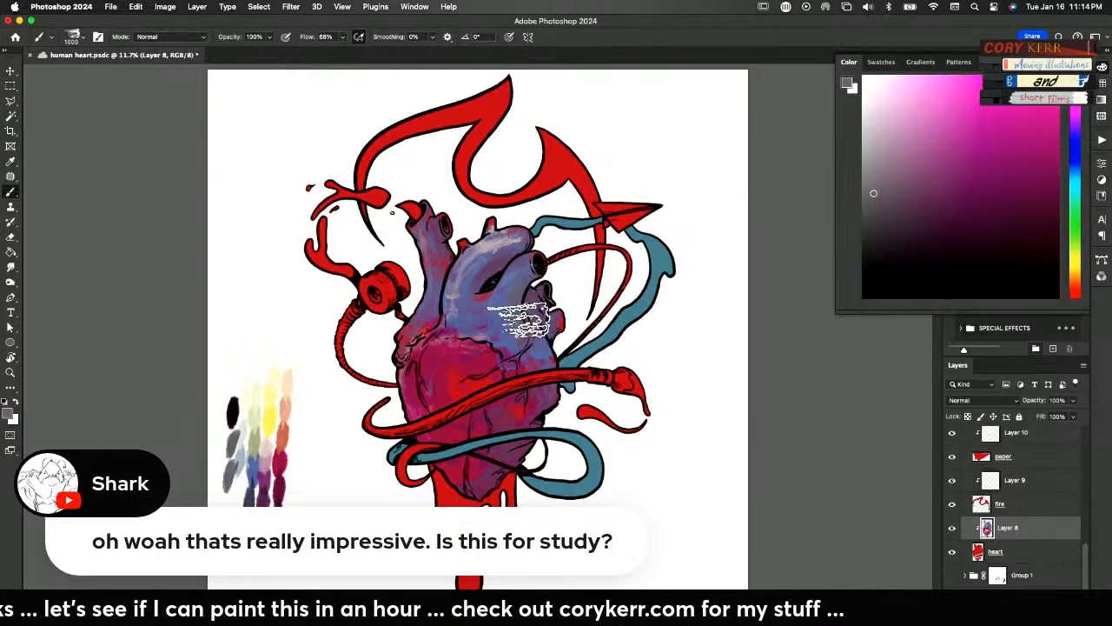
left_click_drag(475, 282, 462, 336)
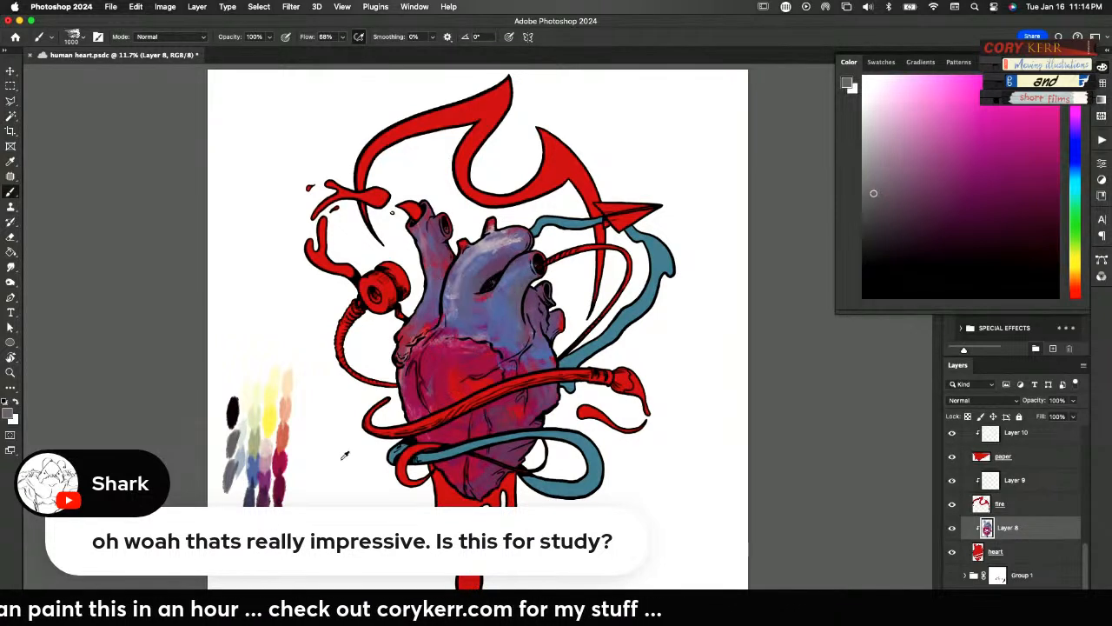
Glaze sampled dark maroon over the heart's upper chamber and the large vessel beside it
left_click(284, 476, "alt")
left_click_drag(532, 283, 518, 328)
mouse_move(437, 268)
left_mouse_down()
mouse_move(437, 257)
mouse_move(429, 288)
left_mouse_up()
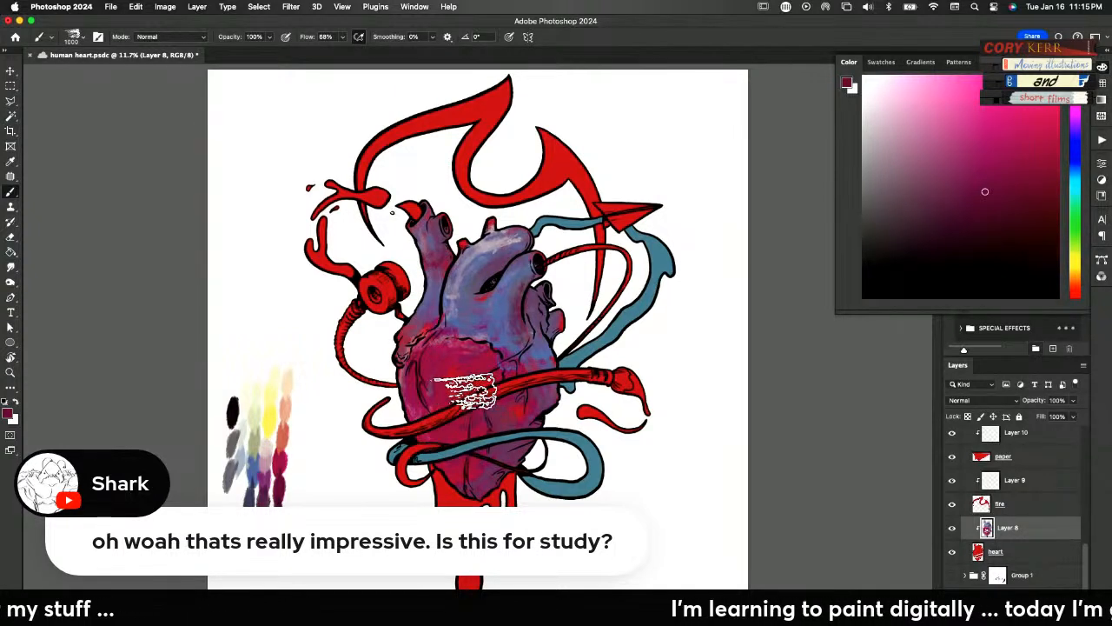
Reduce the brush to 400 and pick out the heart's veins and creases with sampled coral and purple
key("bracketleft")
key("bracketleft")
key("bracketleft")
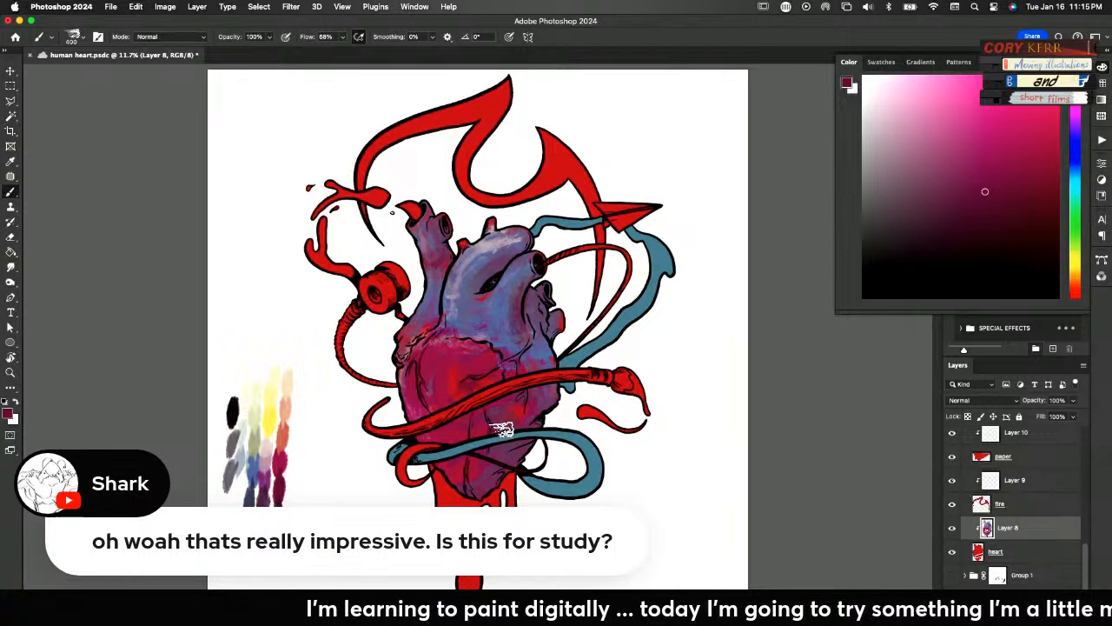
left_click(287, 434, "alt")
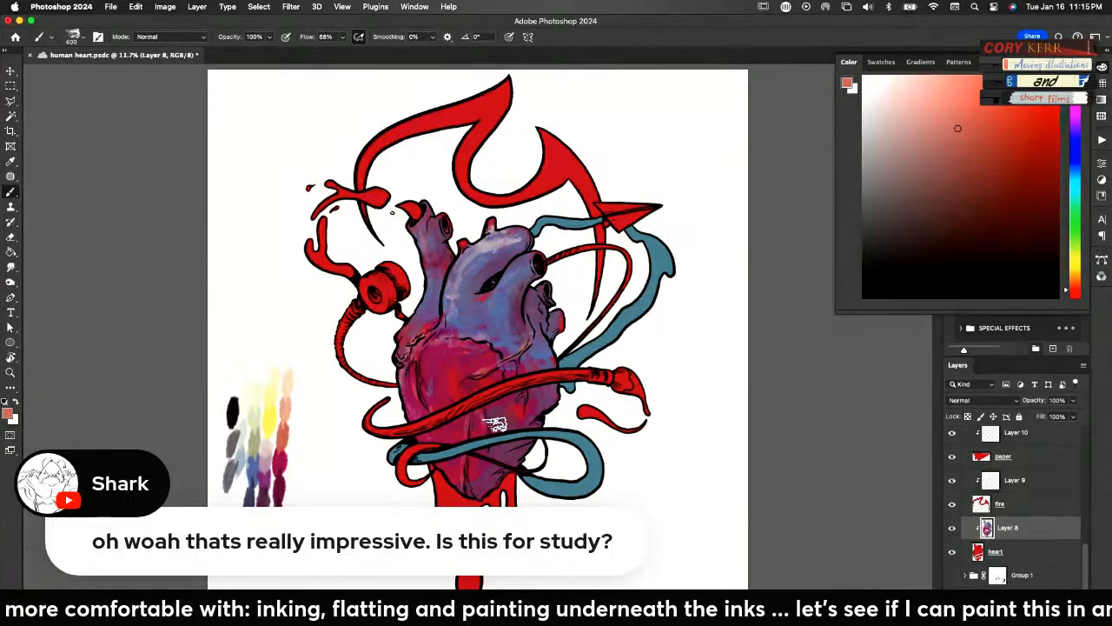
left_click(271, 474, "alt")
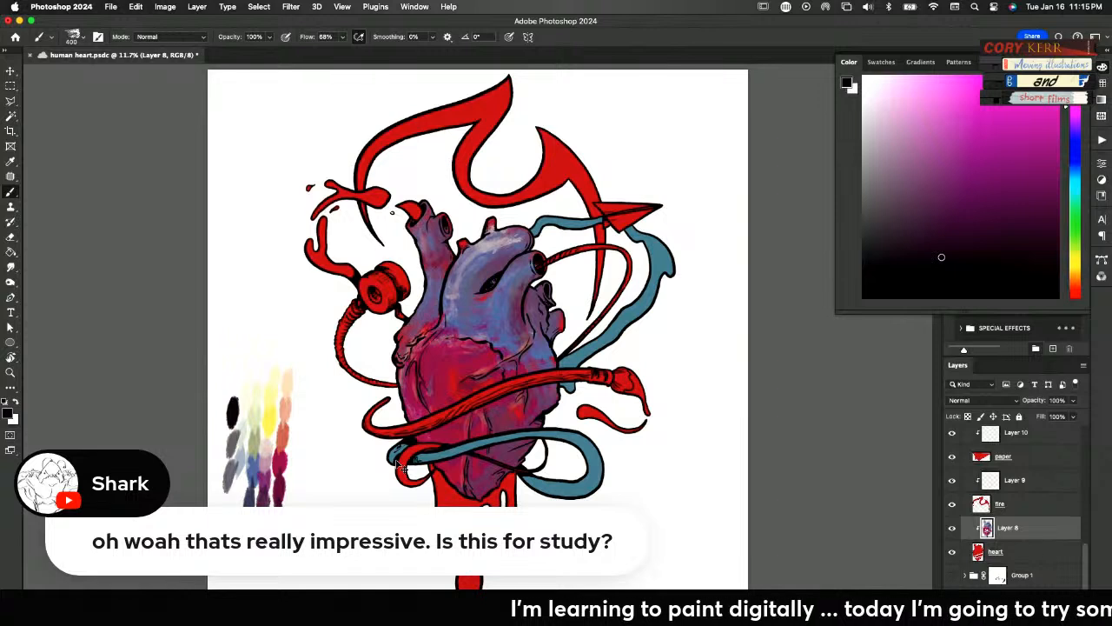
Paint the heart's small side vessel with sampled grey, and blend blue-violets sampled from the heart over its upper chamber
left_click(235, 438, "alt")
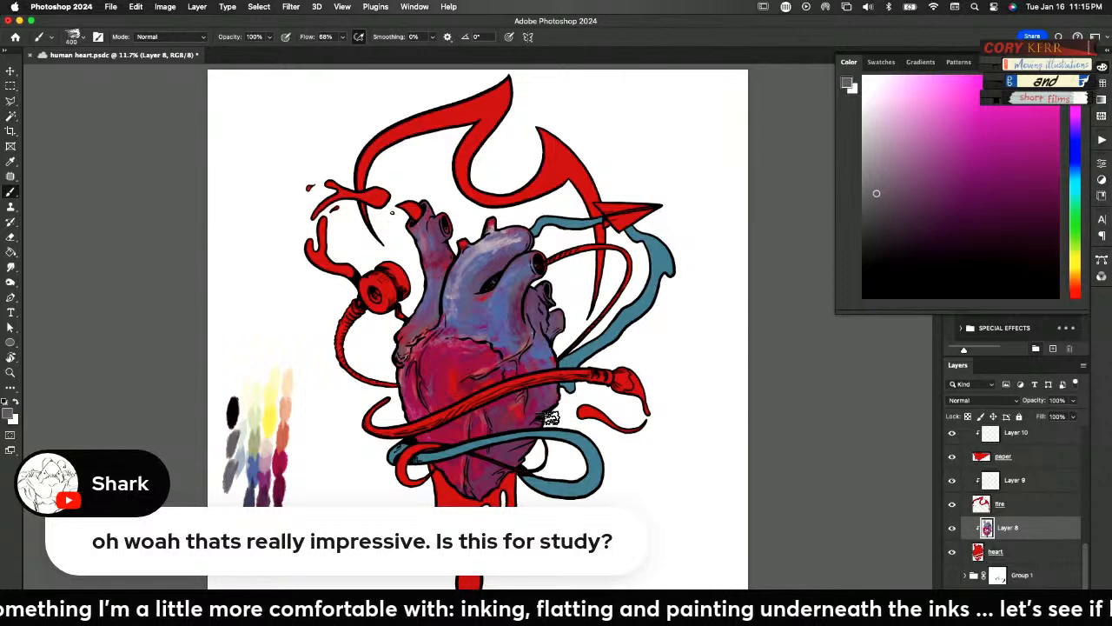
left_click(502, 250, "alt")
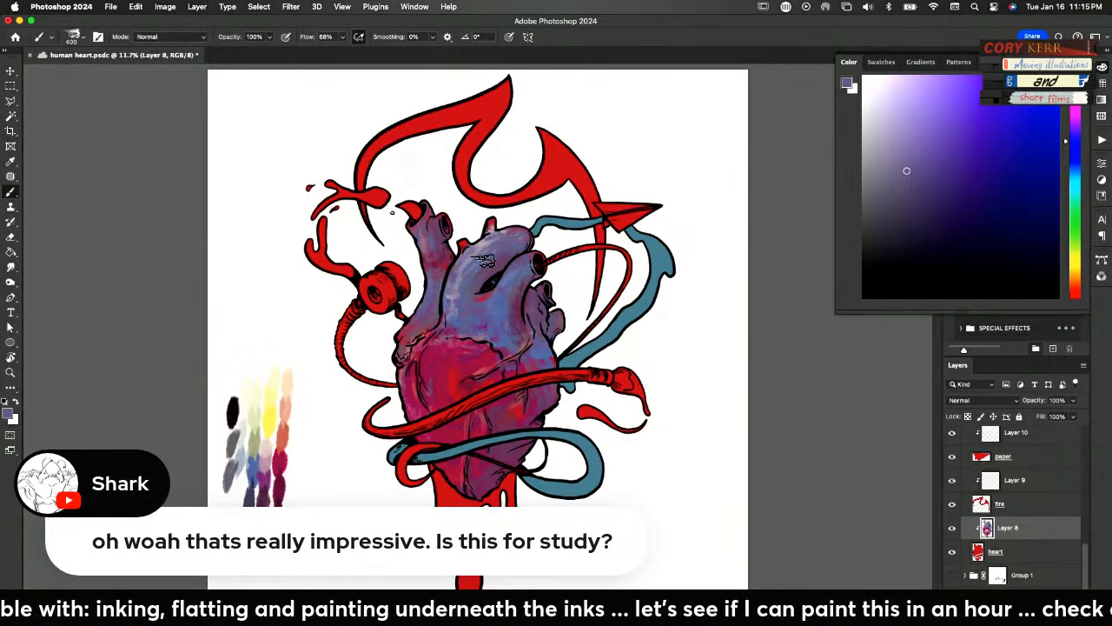
left_click(502, 224, "alt")
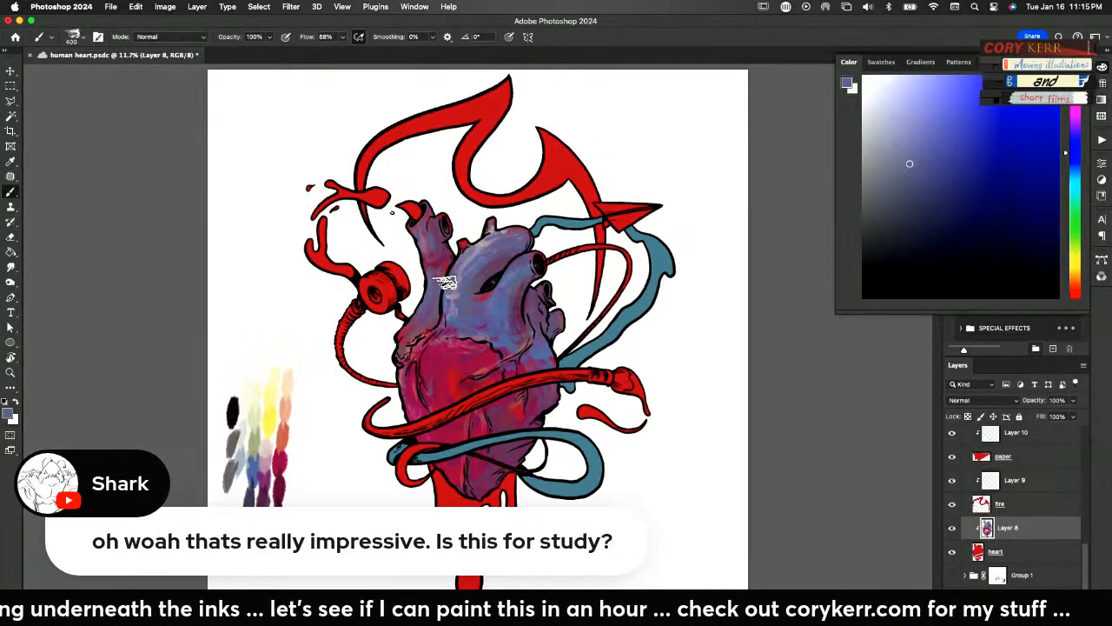
left_click(1012, 511)
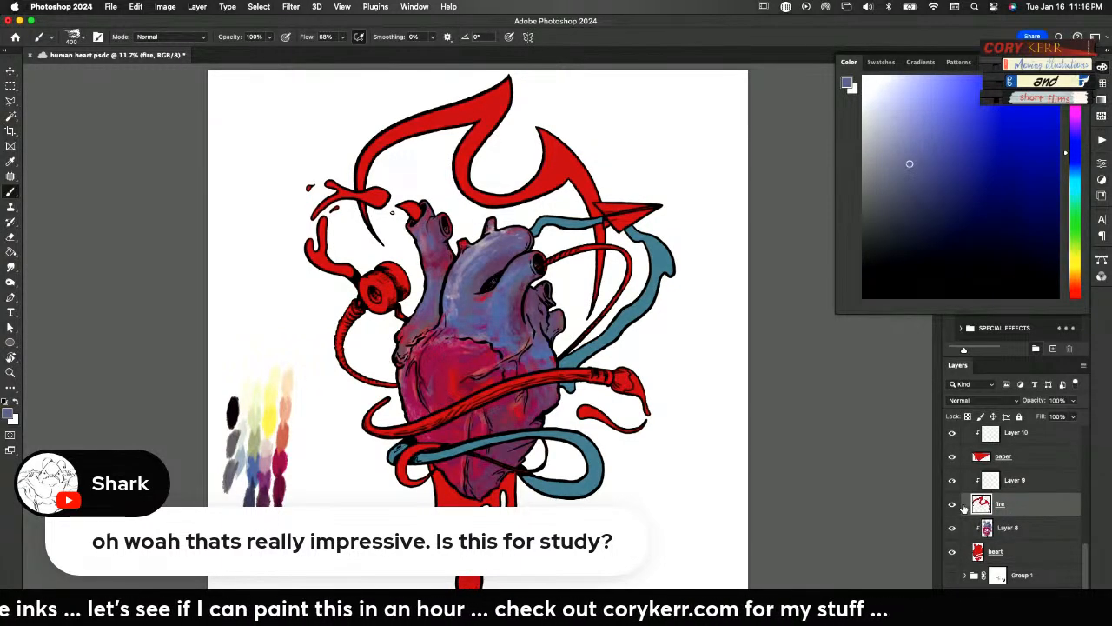
left_click(257, 467, "alt")
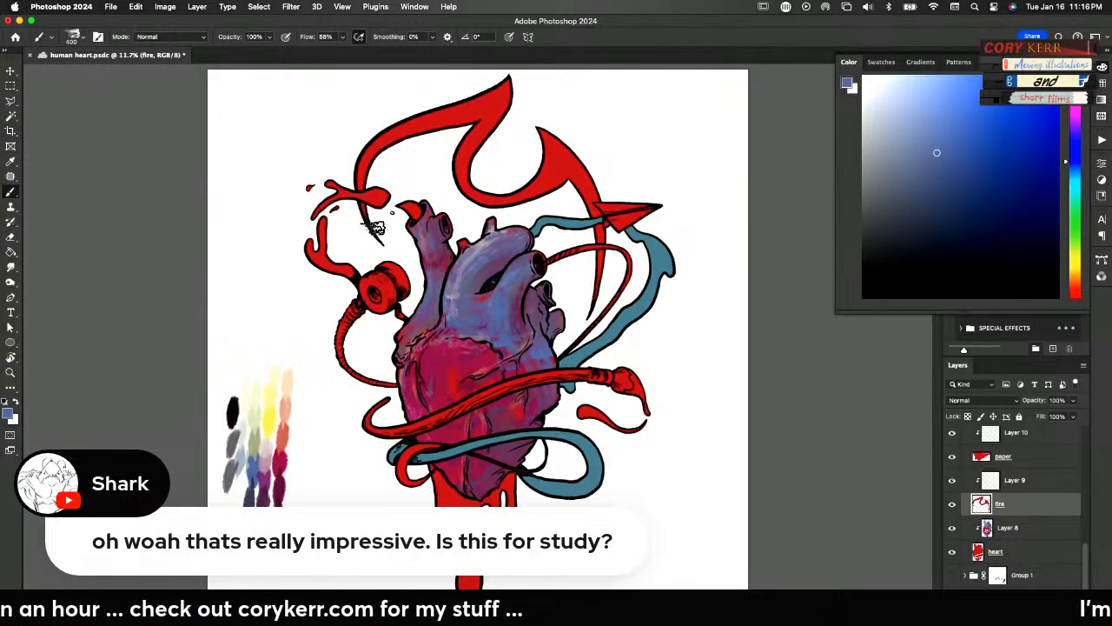
mouse_move(379, 227)
left_mouse_down()
mouse_move(357, 173)
mouse_move(379, 158)
mouse_move(363, 217)
mouse_move(438, 122)
left_mouse_up()
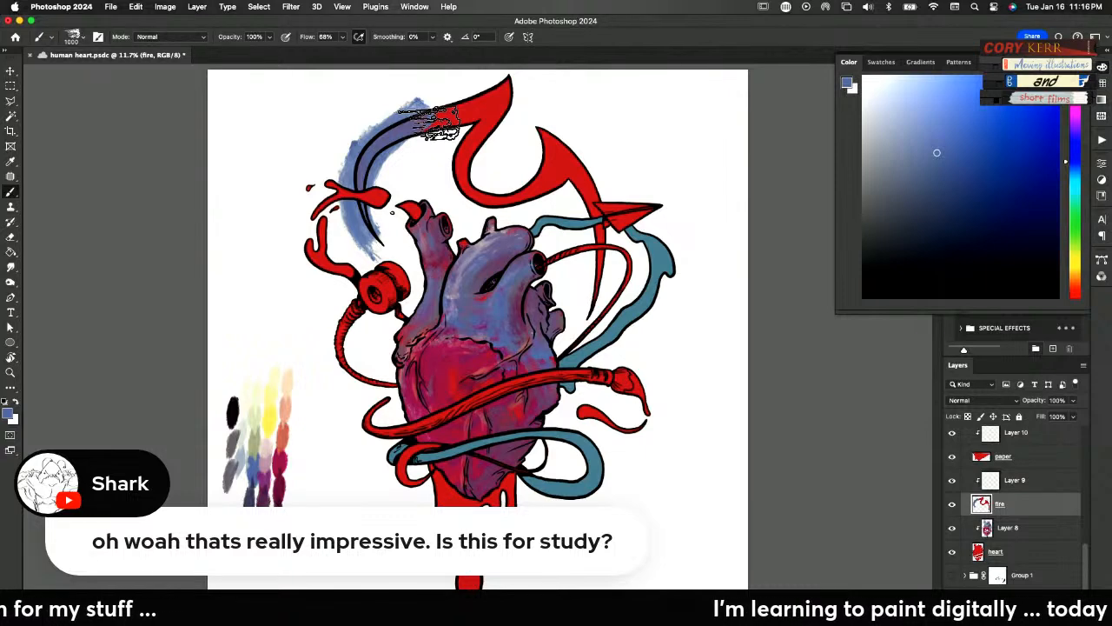
key("super+z")
Cover the flame with the sampled blue on its clipped layer, Layer 9, using the 1000-size brush
left_click(999, 487)
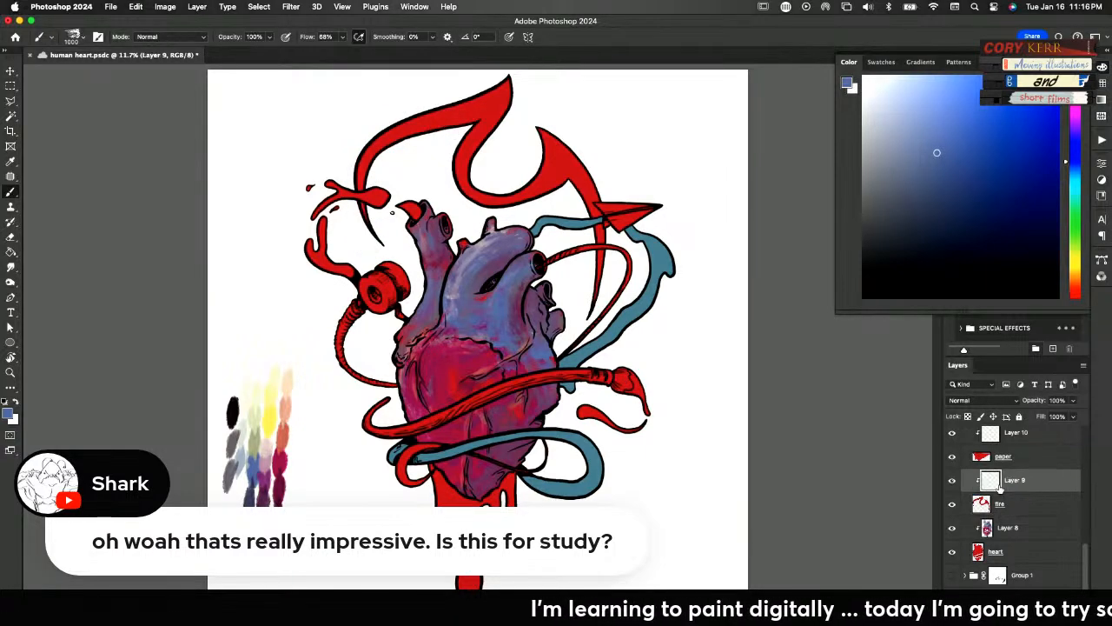
mouse_move(370, 184)
left_mouse_down()
mouse_move(376, 159)
mouse_move(422, 121)
mouse_move(518, 74)
mouse_move(434, 146)
mouse_move(480, 126)
mouse_move(487, 208)
mouse_move(470, 130)
mouse_move(489, 217)
mouse_move(548, 113)
mouse_move(556, 192)
mouse_move(595, 187)
mouse_move(608, 221)
left_mouse_up()
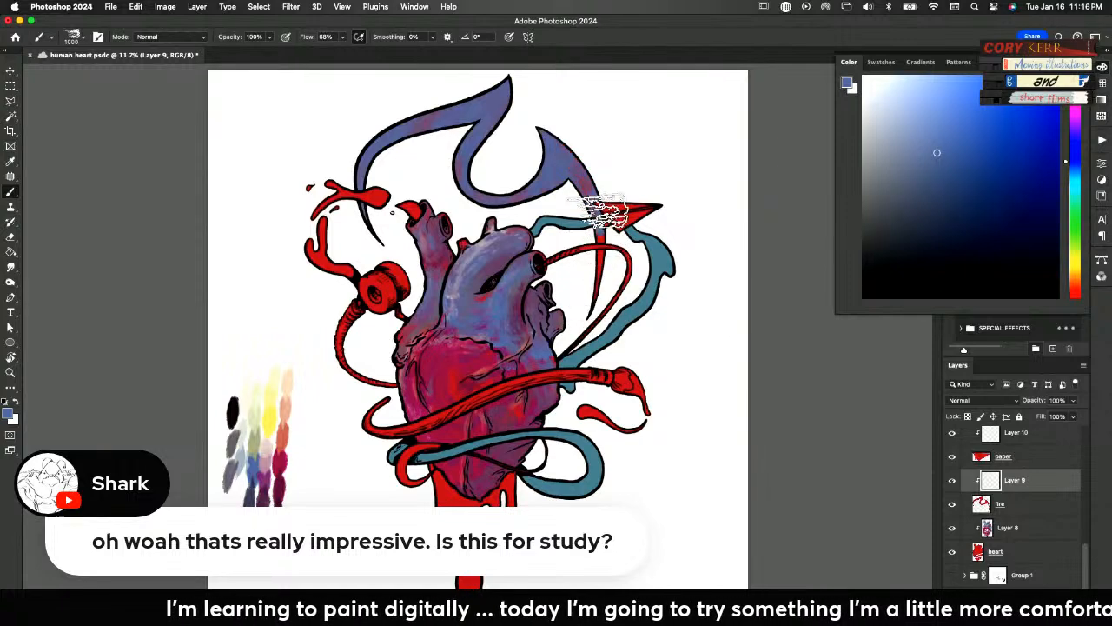
Recolour the fire flat with Hue/Saturation, setting hue to +131, saturation to +20 and lightness to +55
left_click(1002, 505)
key("super+u")
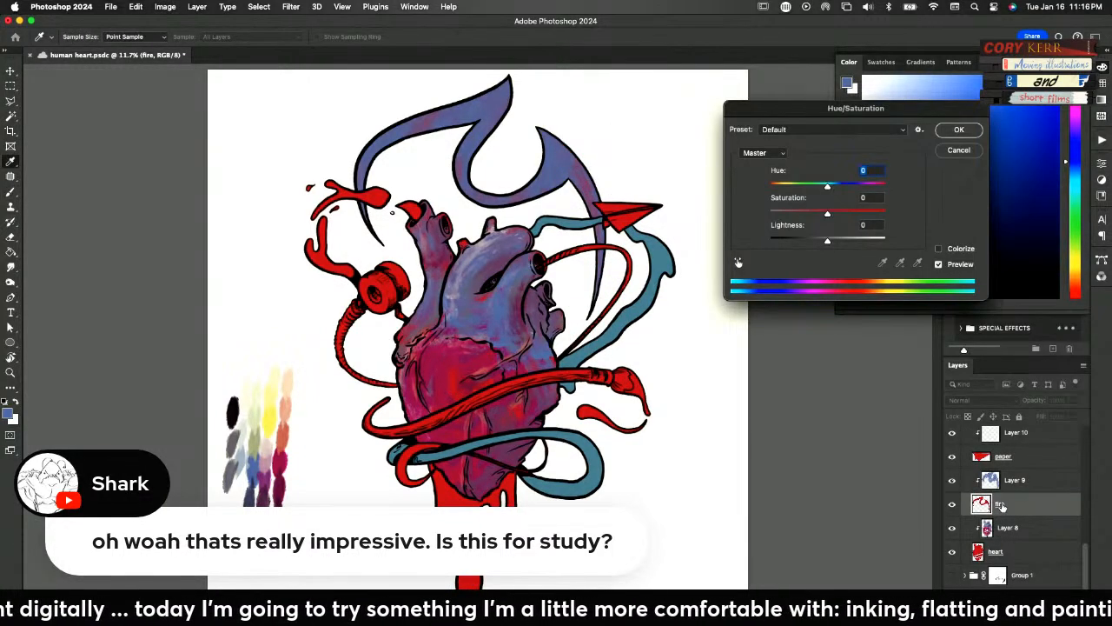
left_click_drag(827, 189, 792, 193)
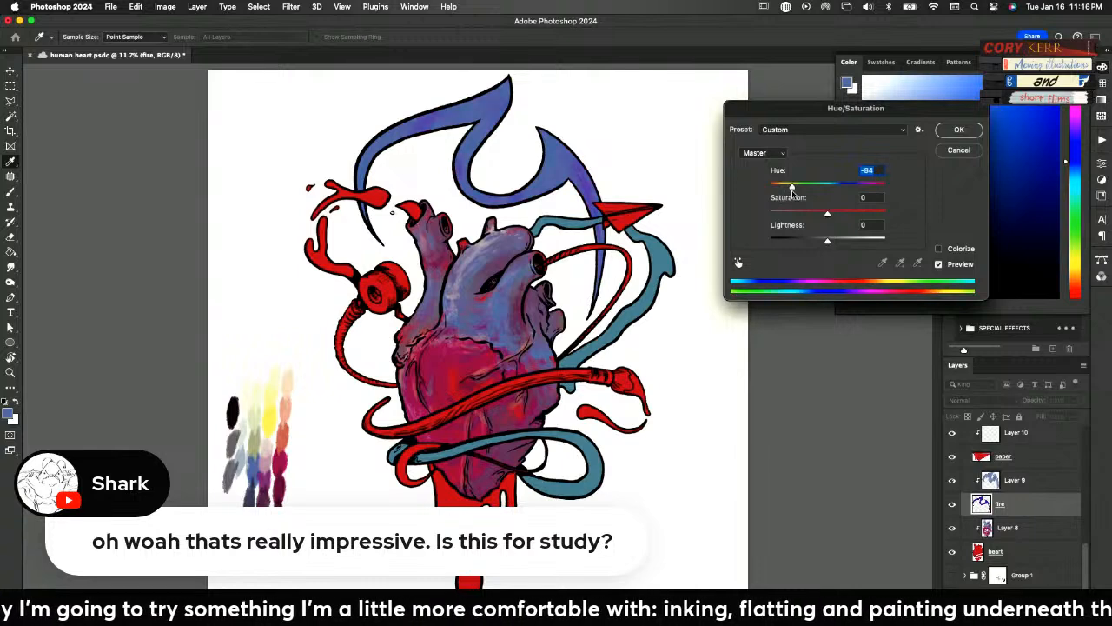
left_click_drag(828, 241, 858, 241)
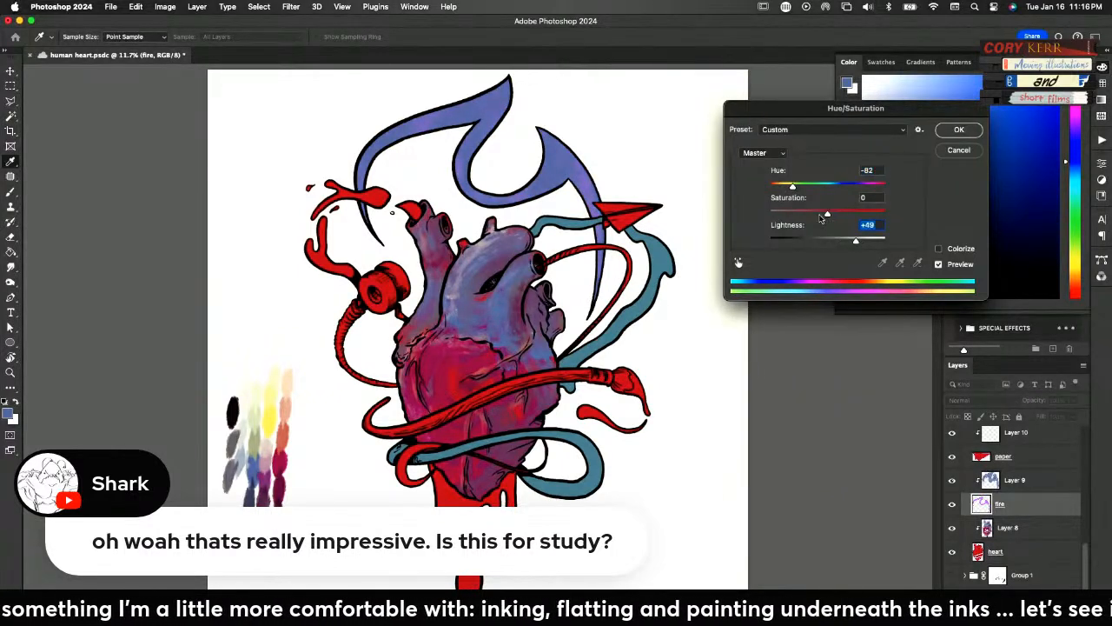
left_click_drag(782, 190, 866, 187)
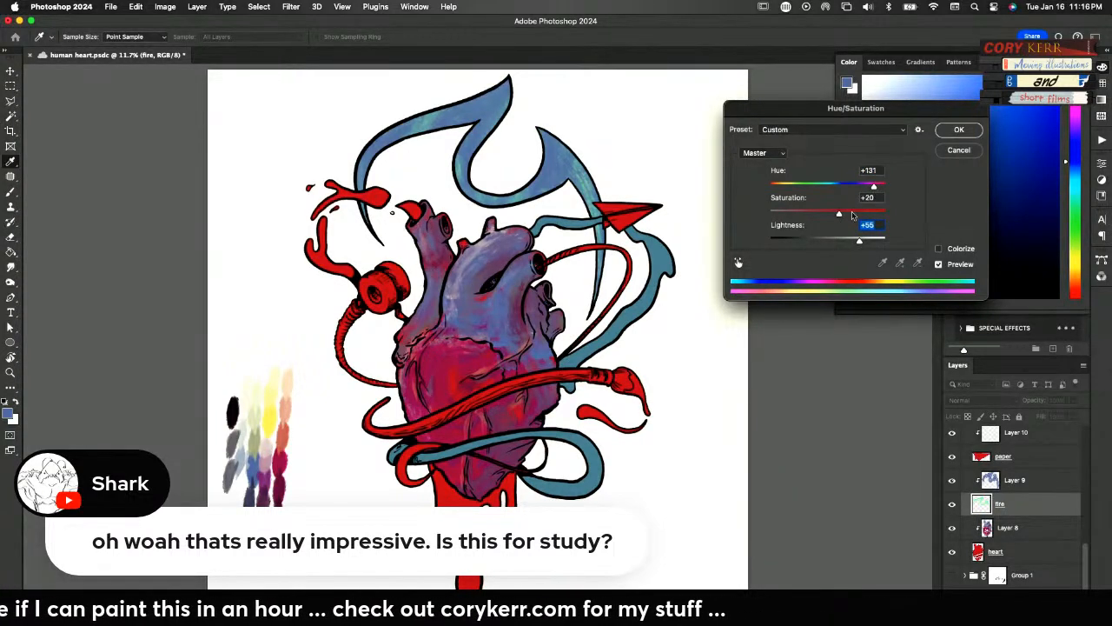
key("Return")
key("b")
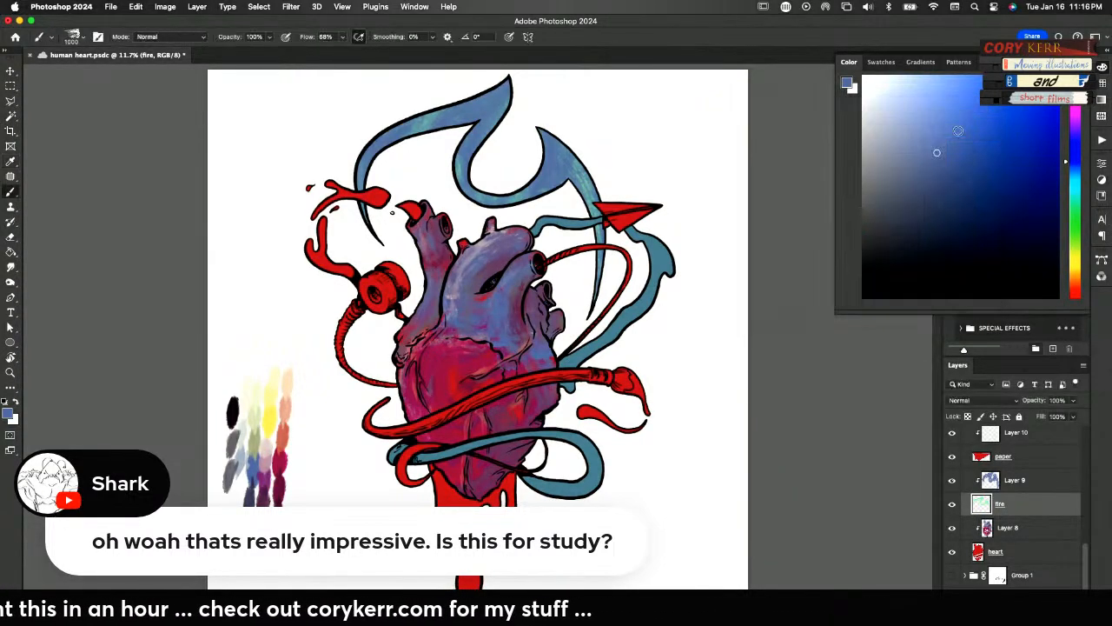
Cover the whole flame with yellow sampled from the palette on its clipped layer, Layer 9
left_click(998, 480)
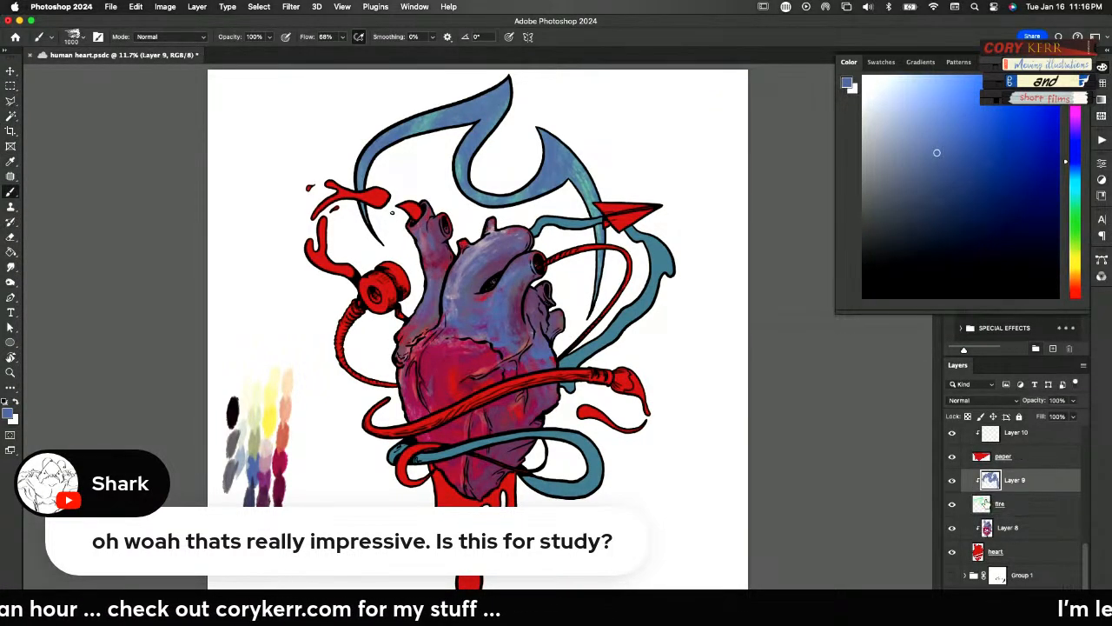
left_click(276, 415, "alt")
mouse_move(375, 153)
left_mouse_down()
mouse_move(481, 112)
mouse_move(439, 121)
mouse_move(506, 82)
mouse_move(459, 154)
left_mouse_up()
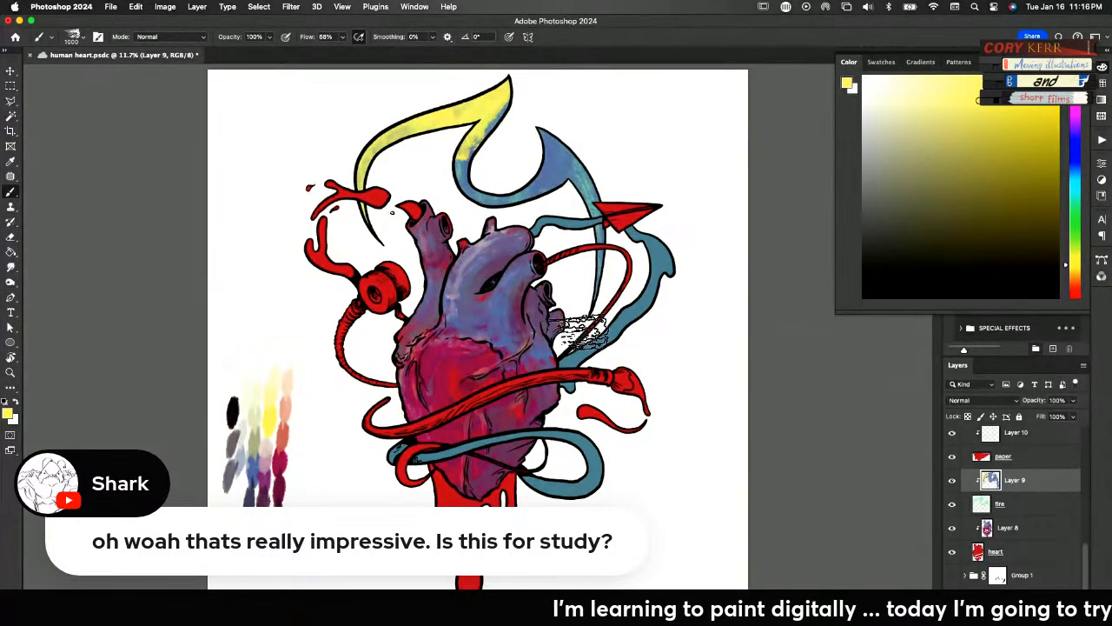
left_click_drag(463, 157, 552, 180)
mouse_move(486, 126)
left_mouse_down()
mouse_move(562, 178)
mouse_move(599, 278)
mouse_move(548, 135)
mouse_move(601, 277)
mouse_move(506, 207)
left_mouse_up()
mouse_move(373, 155)
left_mouse_down()
mouse_move(358, 215)
mouse_move(373, 222)
mouse_move(400, 135)
mouse_move(469, 125)
left_mouse_up()
Add sampled crimson accents to the flame's tail ends and lower curves
left_click(282, 463, "alt")
left_click_drag(611, 149, 569, 328)
left_click_drag(567, 183, 536, 189)
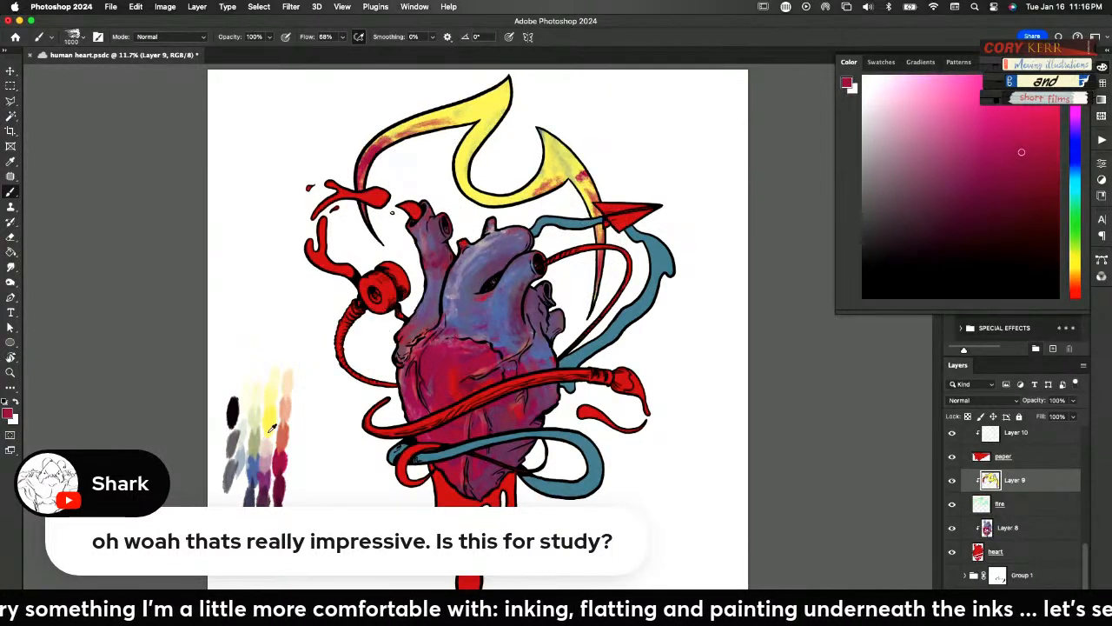
Lighten the flame with sampled pale yellow and cream, and tint its long right-hand tail with sampled crimson
left_click(279, 373, "alt")
mouse_move(515, 80)
left_mouse_down()
mouse_move(500, 180)
mouse_move(476, 193)
left_mouse_up()
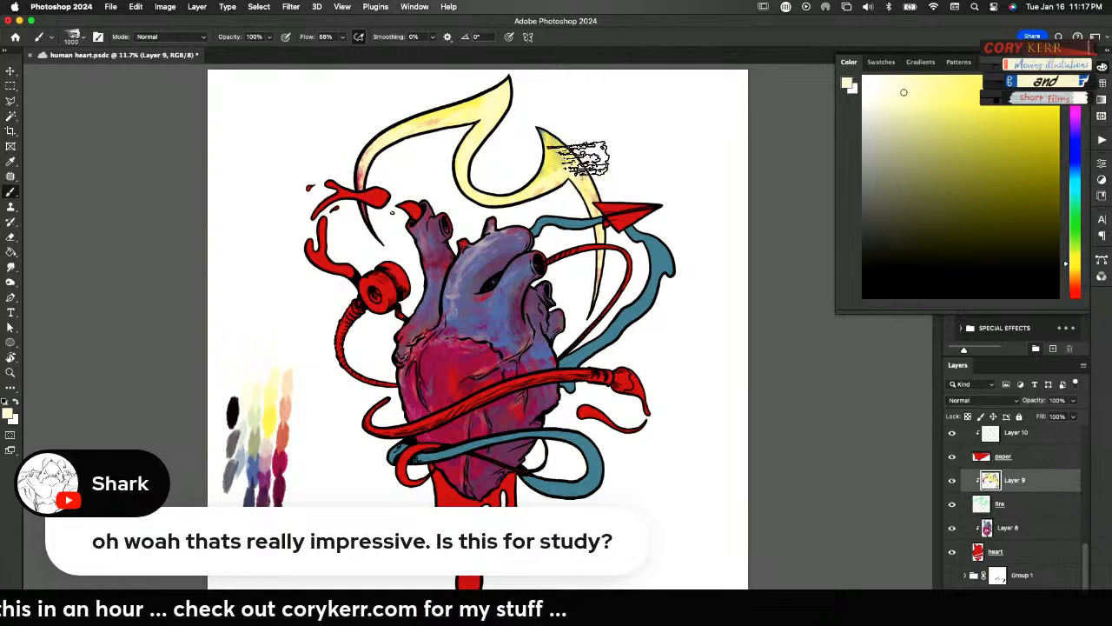
left_click(252, 388, "alt")
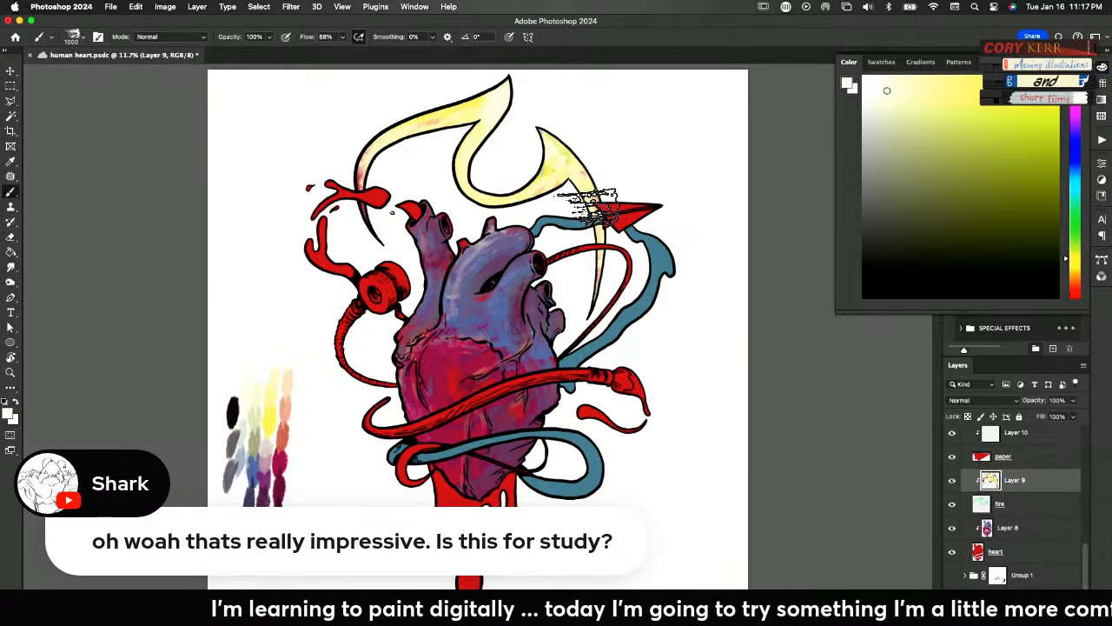
left_click(281, 453, "alt")
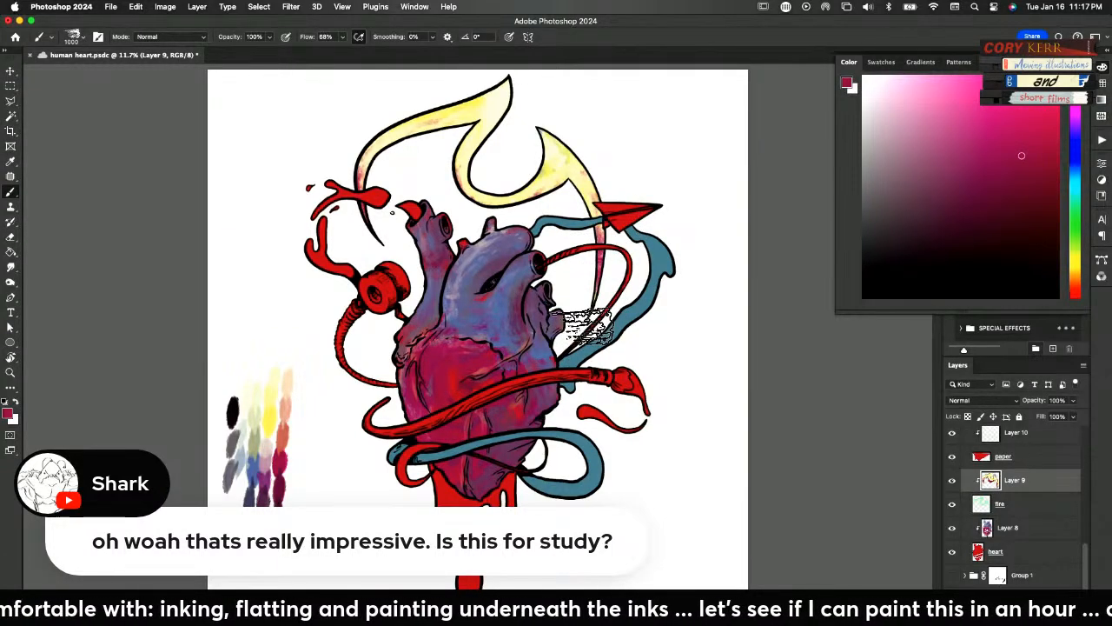
Paint the paper plane with sampled cream on Layer 10, and shade its folds with sampled light grey
left_click(1010, 438)
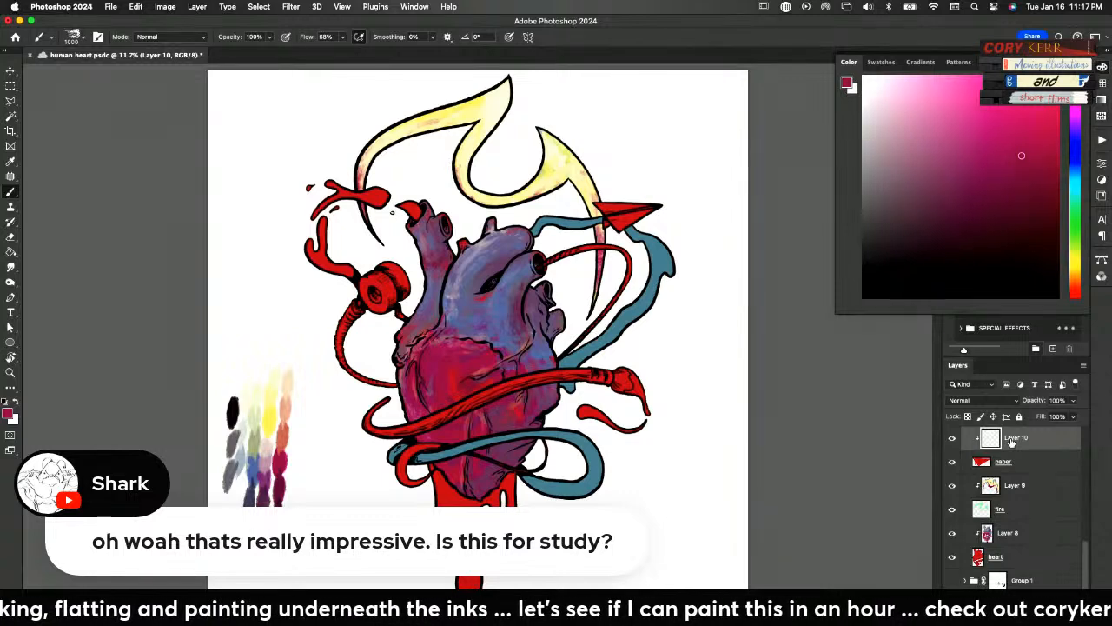
left_click(247, 396, "alt")
mouse_move(633, 211)
left_mouse_down()
mouse_move(661, 205)
mouse_move(637, 198)
mouse_move(682, 263)
mouse_move(661, 268)
mouse_move(590, 215)
left_mouse_up()
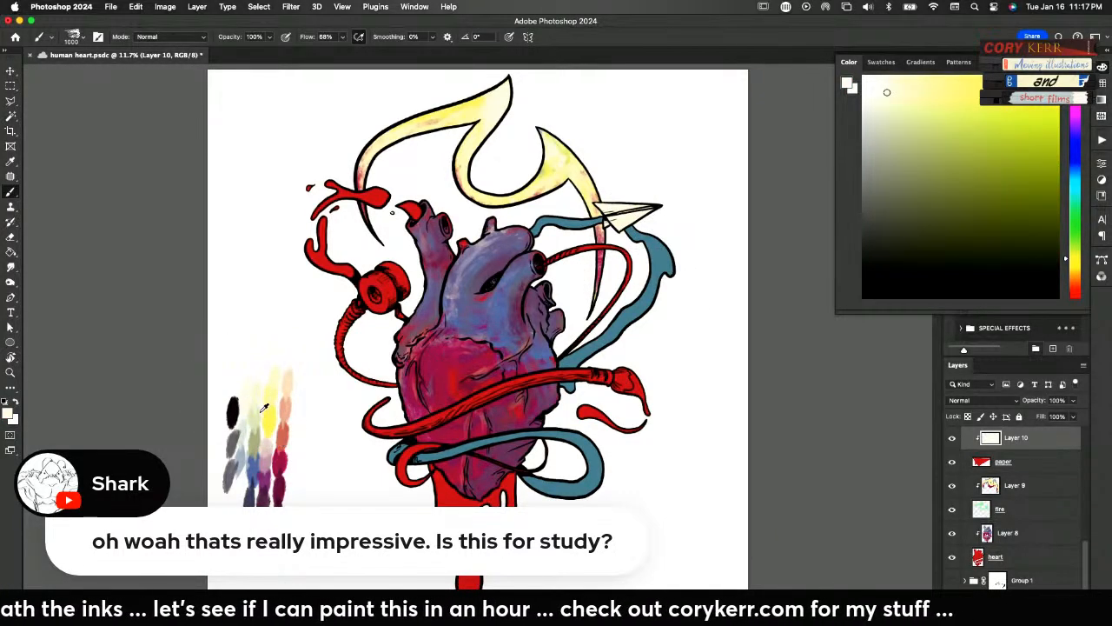
left_click(247, 423, "alt")
mouse_move(613, 236)
left_mouse_down()
mouse_move(603, 224)
mouse_move(616, 235)
mouse_move(702, 205)
mouse_move(609, 208)
mouse_move(646, 208)
left_mouse_up()
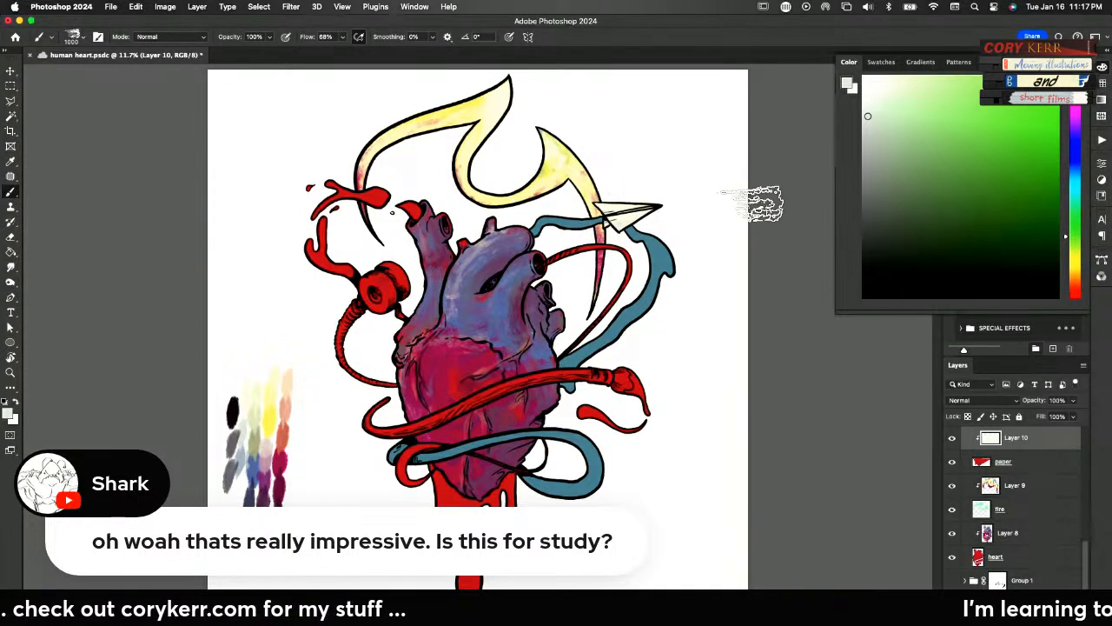
Paint the spool and both lengths of string with sampled light grey on Layer 11
left_click_drag(1084, 549, 1084, 517)
left_click(1013, 493)
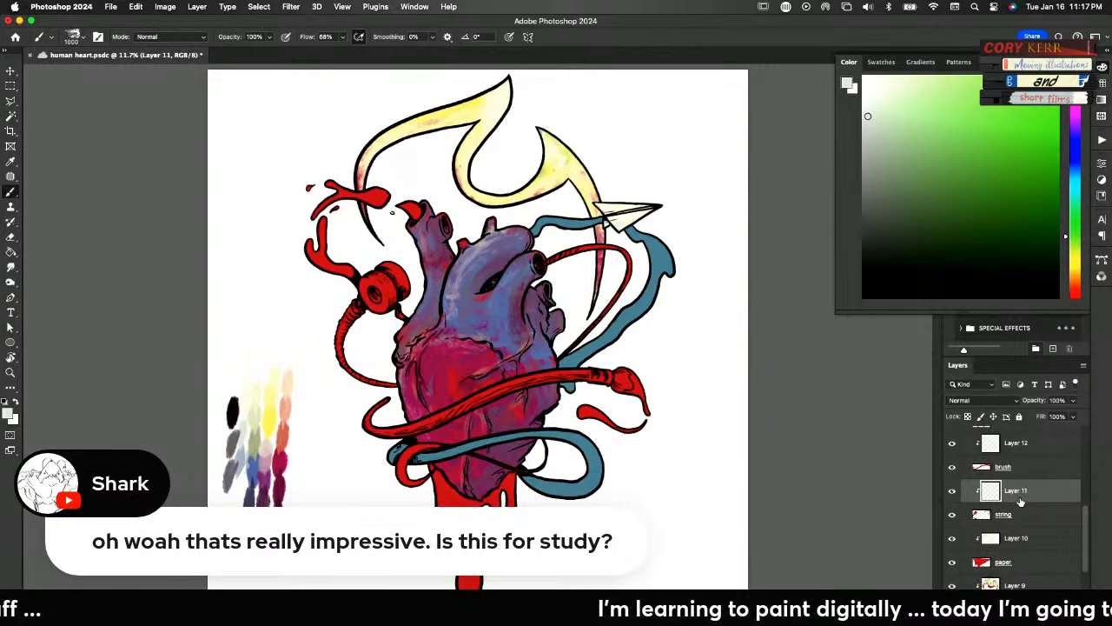
left_click_drag(224, 457, 283, 474)
mouse_move(404, 381)
left_mouse_down()
mouse_move(355, 379)
mouse_move(343, 314)
mouse_move(390, 369)
mouse_move(351, 353)
mouse_move(359, 308)
mouse_move(377, 373)
mouse_move(395, 282)
mouse_move(400, 335)
left_mouse_up()
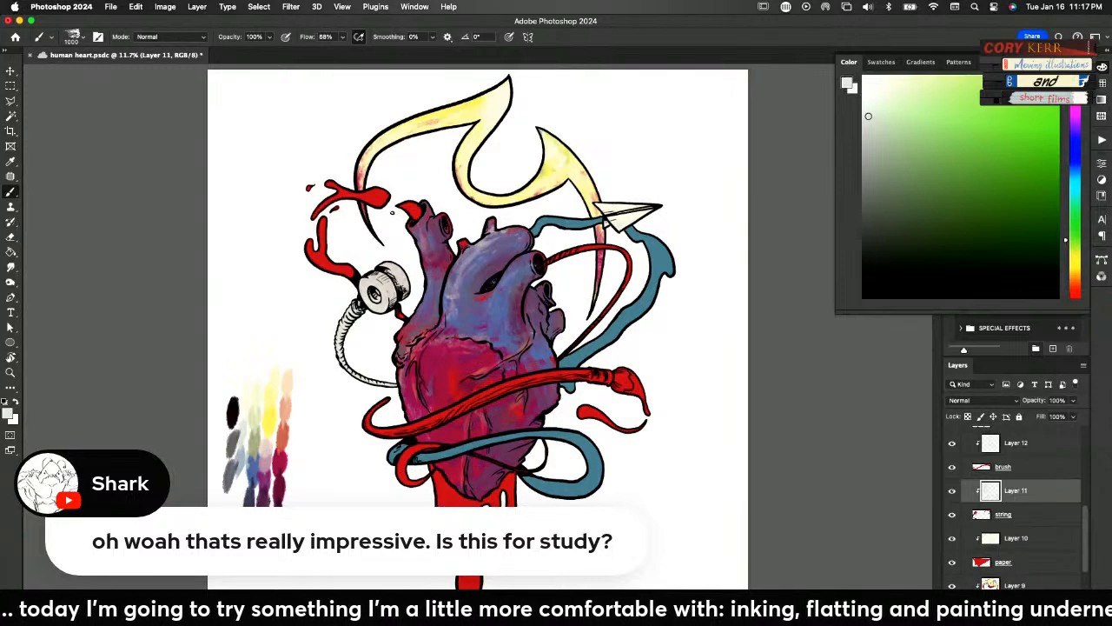
mouse_move(565, 252)
left_mouse_down()
mouse_move(610, 290)
mouse_move(510, 373)
mouse_move(575, 355)
mouse_move(631, 264)
mouse_move(558, 254)
mouse_move(602, 325)
mouse_move(572, 242)
left_mouse_up()
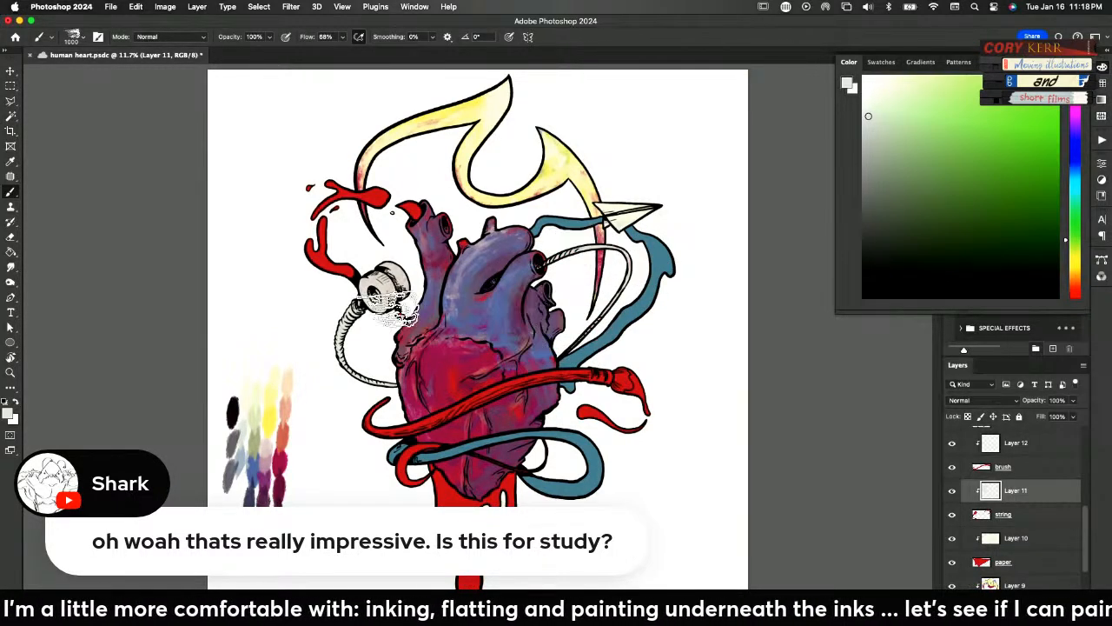
Glaze the spool with yellow and coral sampled from the palette
left_click(271, 413, "alt")
mouse_move(369, 300)
left_mouse_down()
mouse_move(401, 282)
mouse_move(380, 273)
mouse_move(406, 292)
mouse_move(414, 280)
mouse_move(399, 303)
mouse_move(410, 286)
mouse_move(380, 299)
mouse_move(406, 286)
mouse_move(406, 303)
mouse_move(419, 290)
mouse_move(389, 292)
mouse_move(414, 283)
mouse_move(392, 274)
mouse_move(391, 295)
mouse_move(388, 273)
mouse_move(388, 301)
left_mouse_up()
left_click(291, 431, "alt")
Reduce the brush to 400 and work sampled yellow over the spool's rim, face and centre
key("bracketleft")
key("bracketleft")
key("bracketleft")
key("bracketleft")
key("bracketleft")
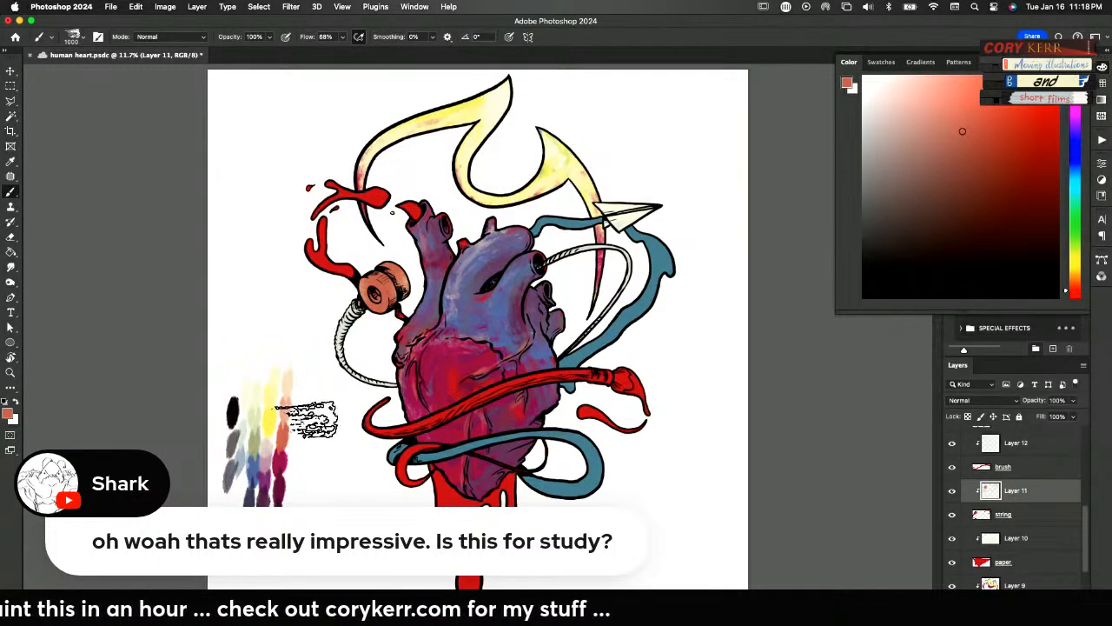
key("bracketleft")
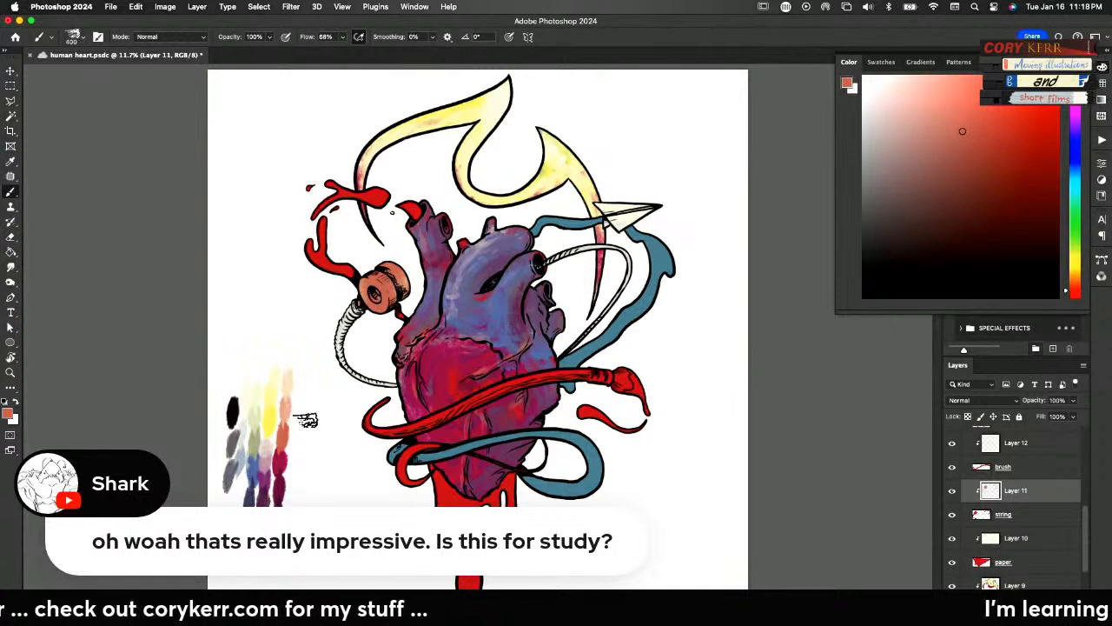
key("alt")
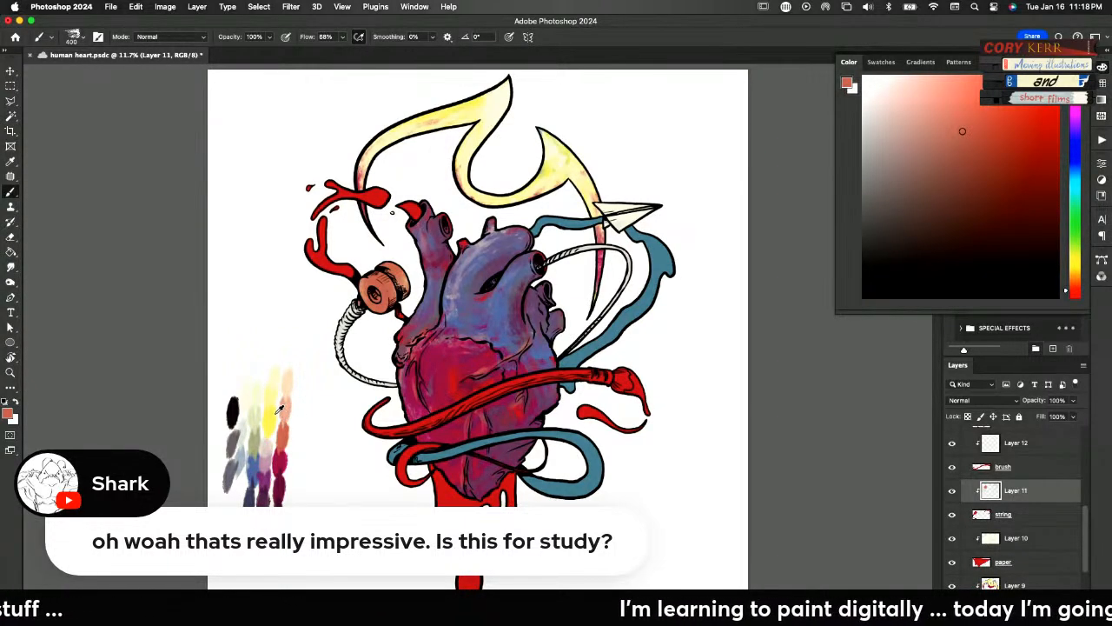
left_click(274, 409, "alt")
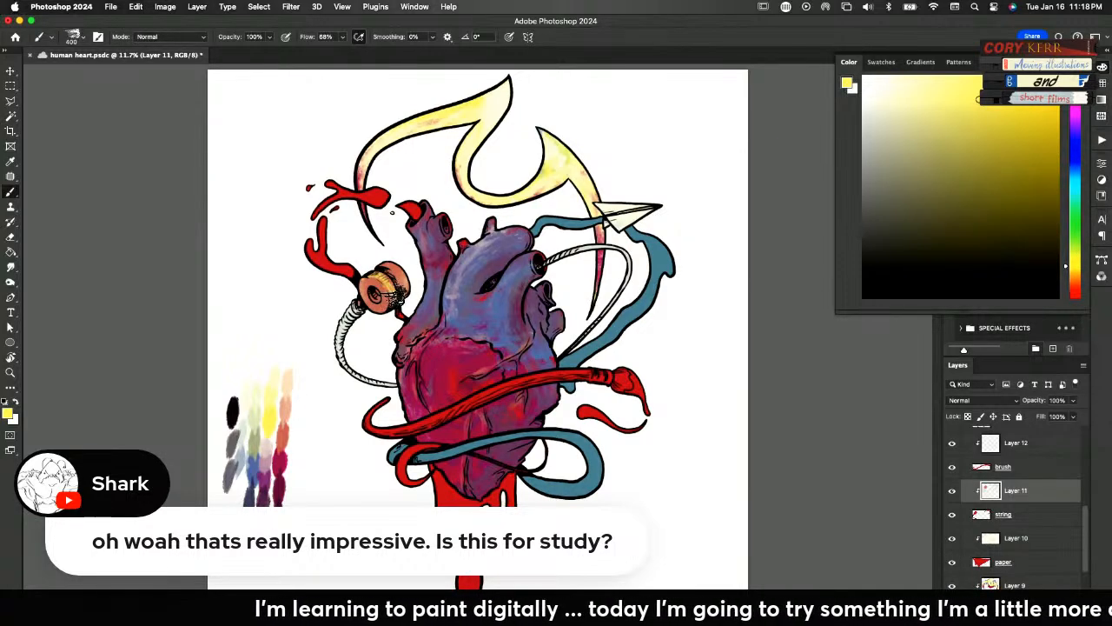
mouse_move(387, 266)
left_mouse_down()
mouse_move(409, 280)
mouse_move(395, 276)
mouse_move(386, 295)
left_mouse_up()
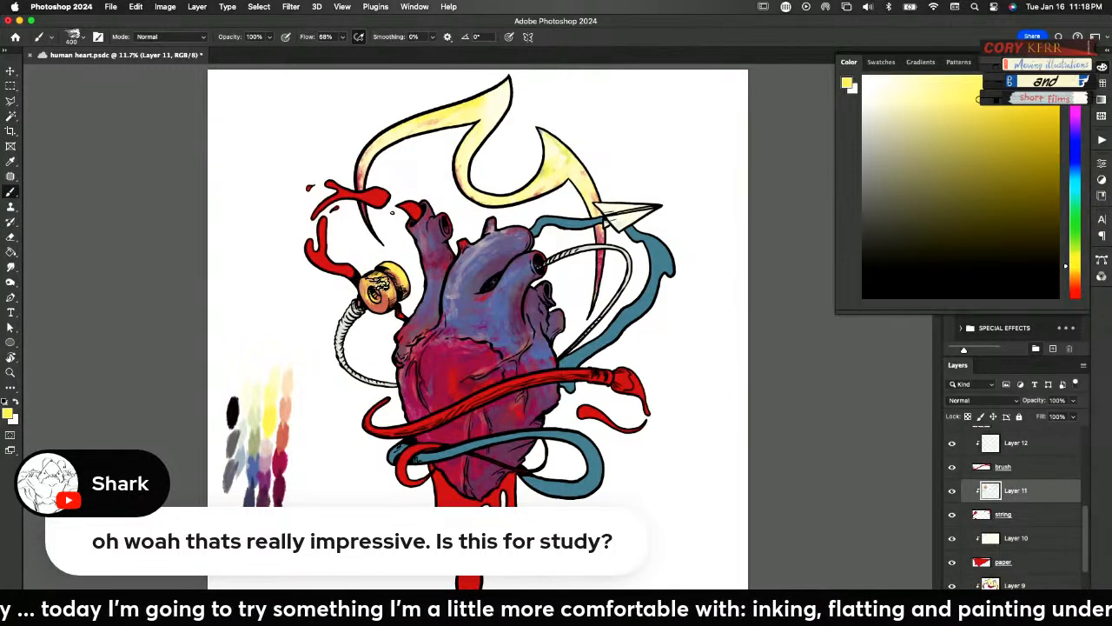
left_click_drag(404, 276, 395, 283)
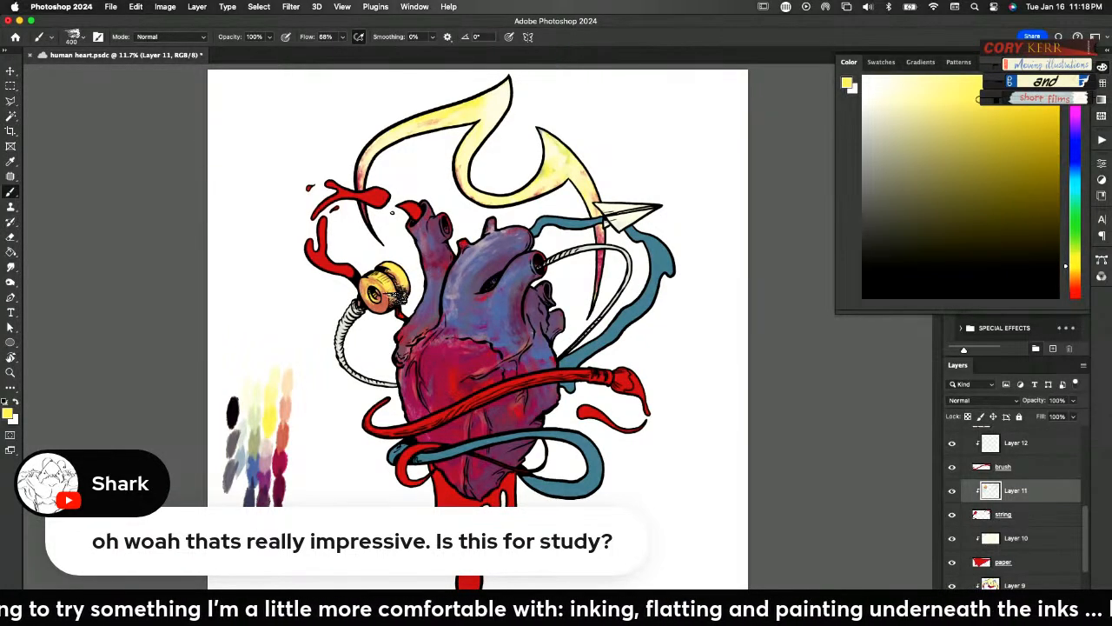
Tint the string with sampled crimson, then highlight the spool with sampled cream and shade it with sampled coral
left_click(291, 460, "alt")
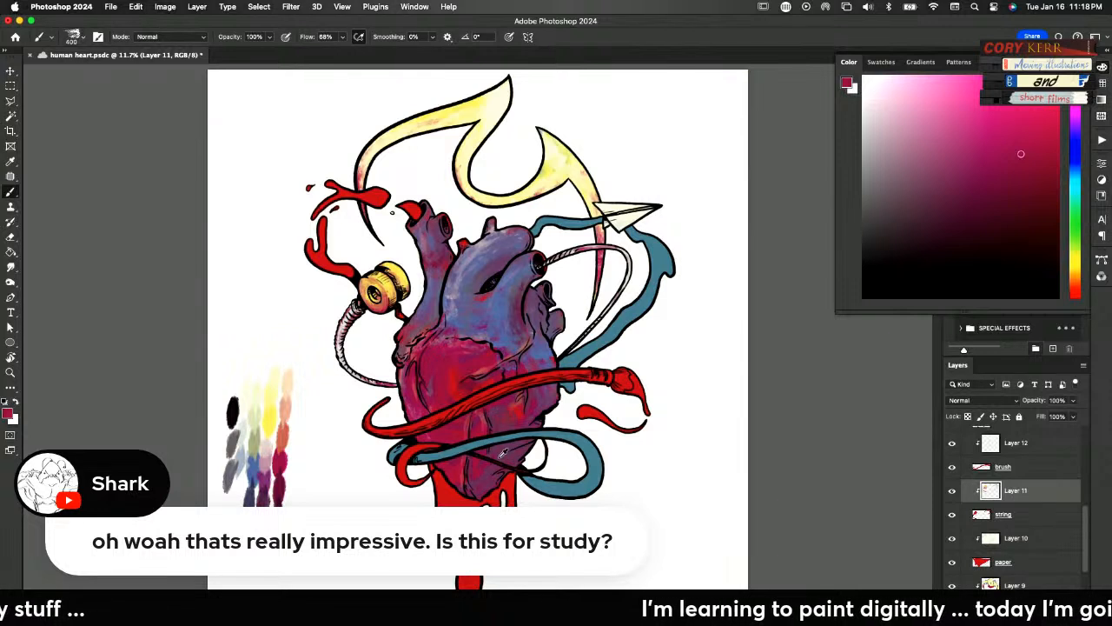
left_click(260, 404, "alt")
mouse_move(387, 283)
left_mouse_down()
mouse_move(411, 268)
mouse_move(388, 265)
mouse_move(409, 280)
mouse_move(404, 270)
left_mouse_up()
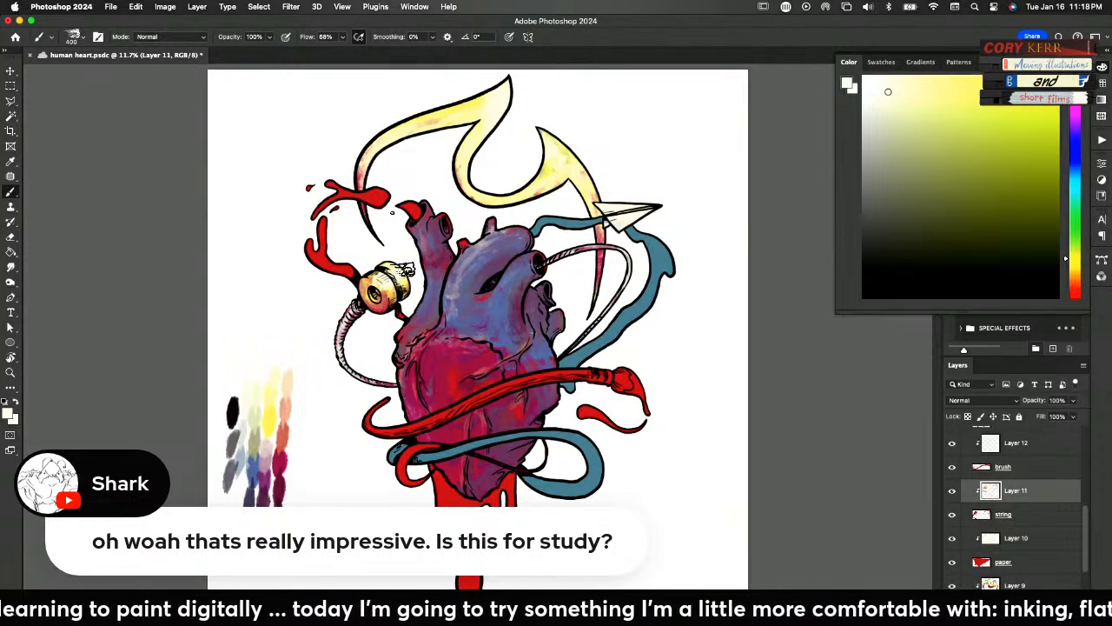
left_click(290, 427, "alt")
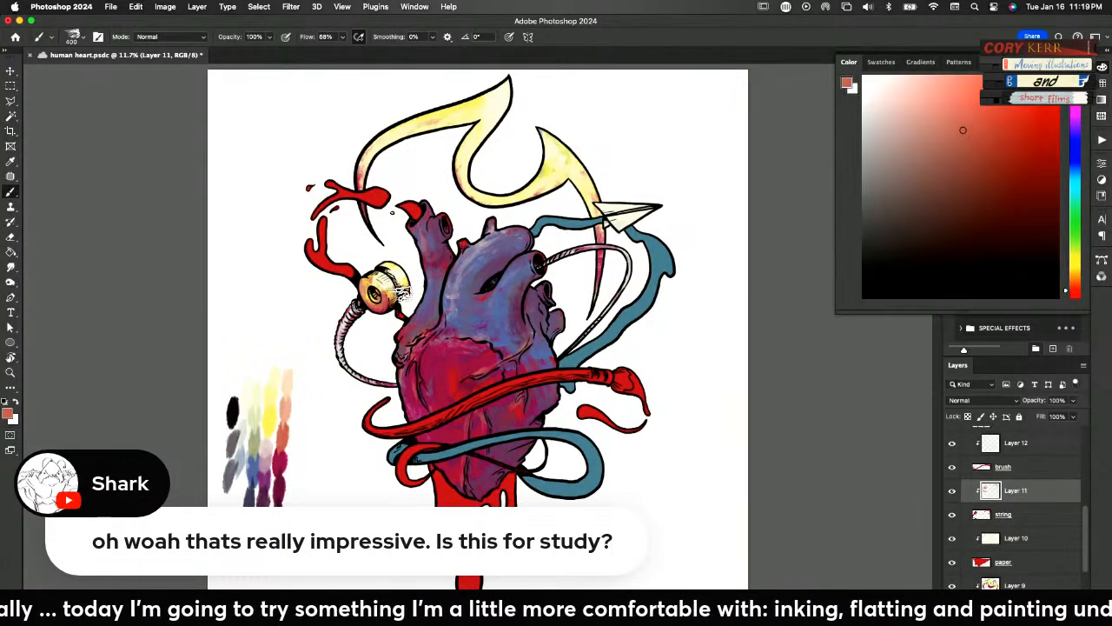
mouse_move(400, 290)
left_mouse_down()
mouse_move(386, 268)
mouse_move(409, 313)
mouse_move(426, 485)
mouse_move(383, 298)
left_mouse_up()
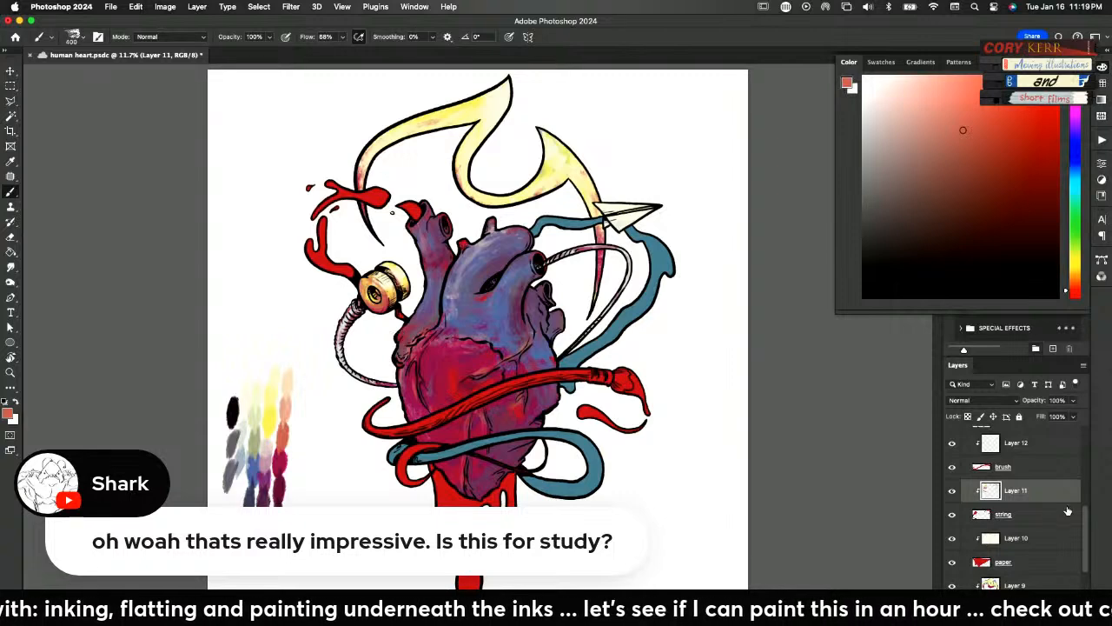
Select Layer 12 above the brush flat and try dabbing sampled olive green beside the palette
scroll(1084, 518, "up", 2)
left_click(990, 492)
left_click(951, 515)
left_click(952, 514)
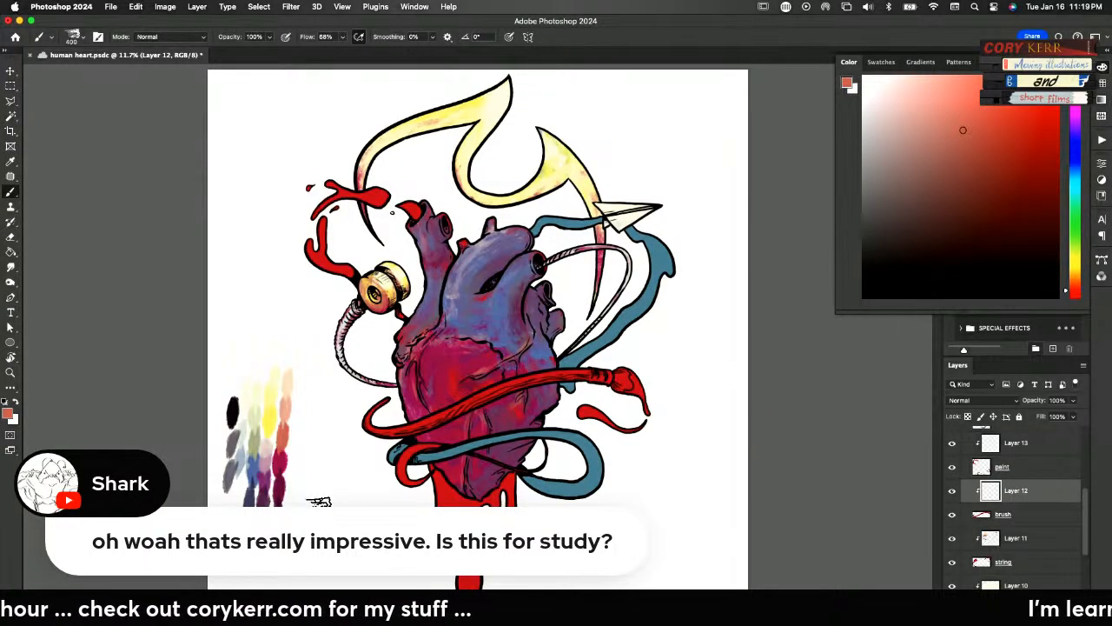
left_click(267, 440, "alt")
left_click_drag(300, 430, 289, 434)
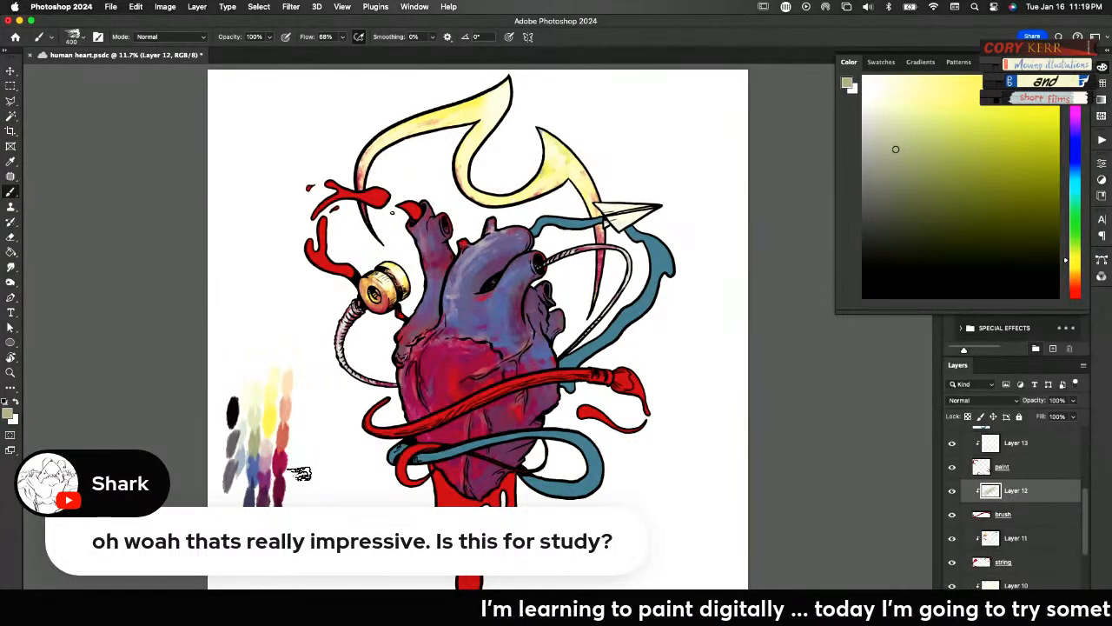
On the colors layer, mix tan and dusty rose swatches beside the palette from sampled colours
left_click_drag(1082, 514, 1065, 402)
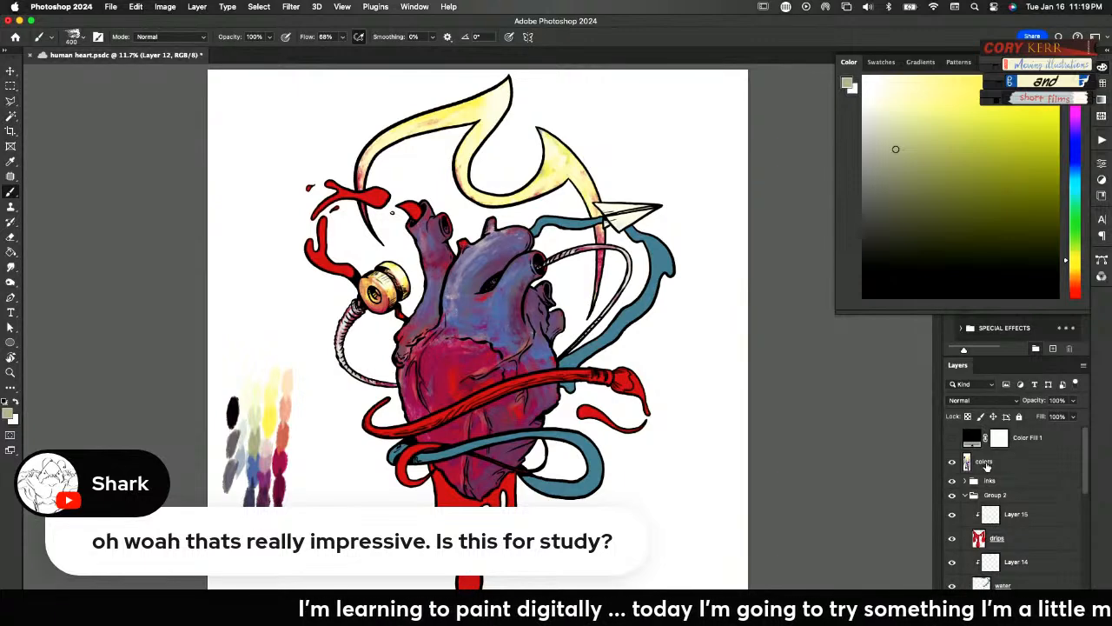
left_click(986, 463)
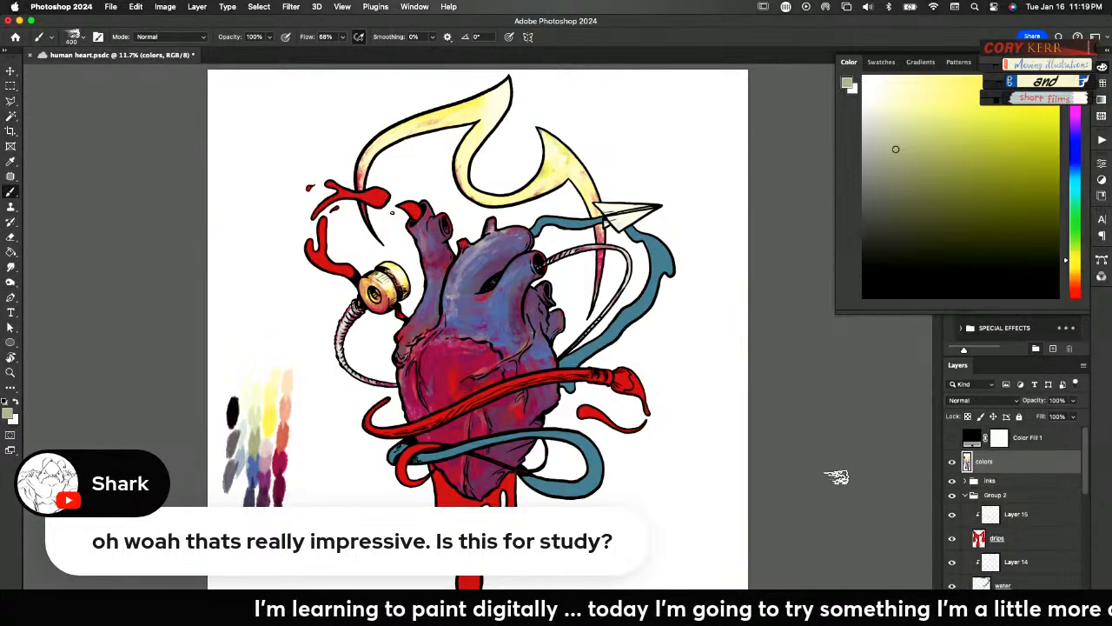
left_click(286, 438, "alt")
left_click_drag(298, 450, 307, 453)
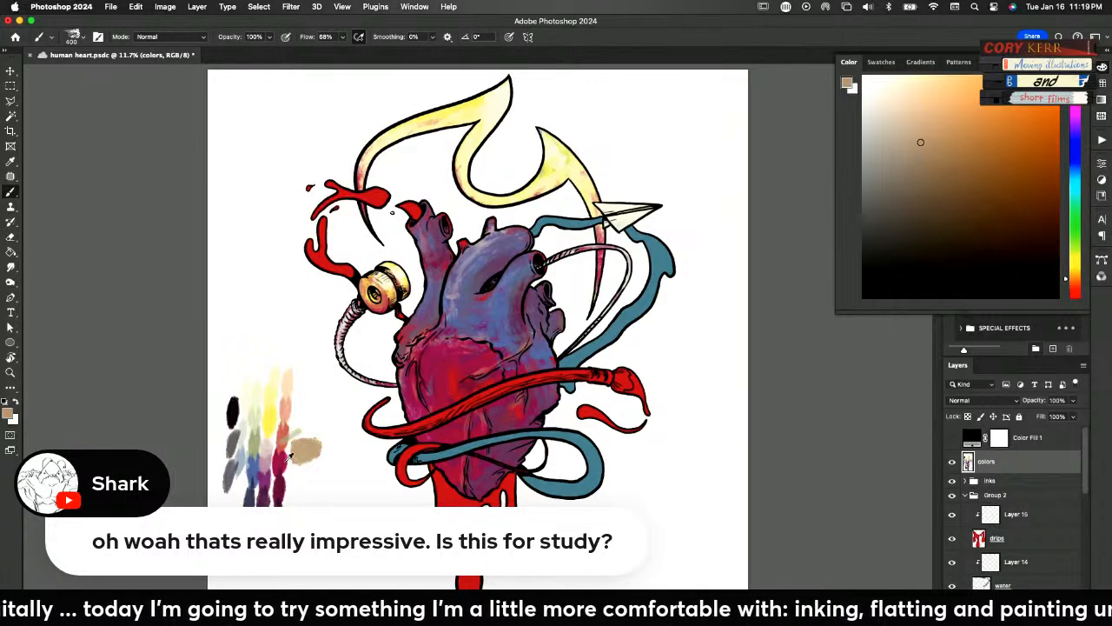
left_click(266, 457, "alt")
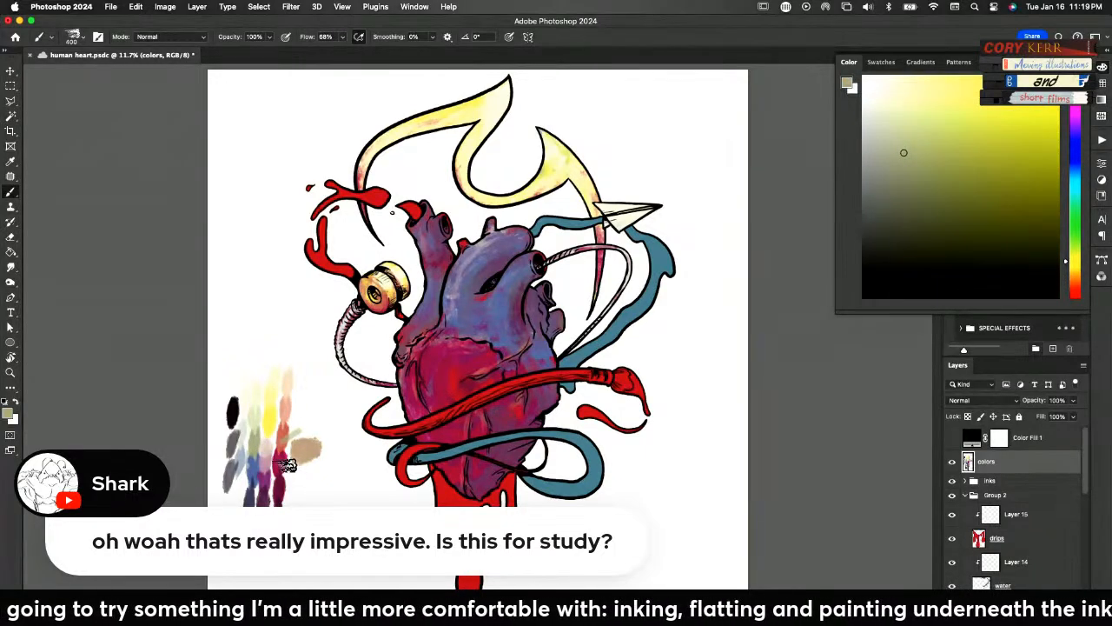
left_click(287, 460, "alt")
mouse_move(296, 476)
left_mouse_down()
mouse_move(308, 484)
mouse_move(306, 474)
left_mouse_up()
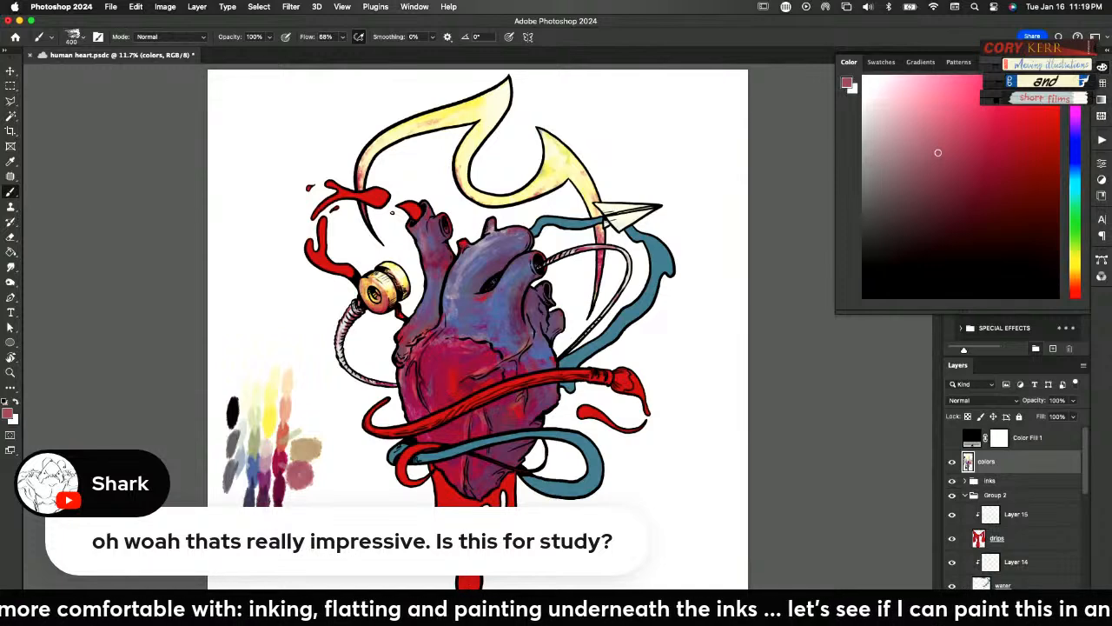
Add golden ochre and dark brown swatches beside the tan and rose ones, sampling crimson and maroon for further blending
left_click(292, 426, "alt")
left_click(309, 475, "alt")
left_click(319, 474, "alt")
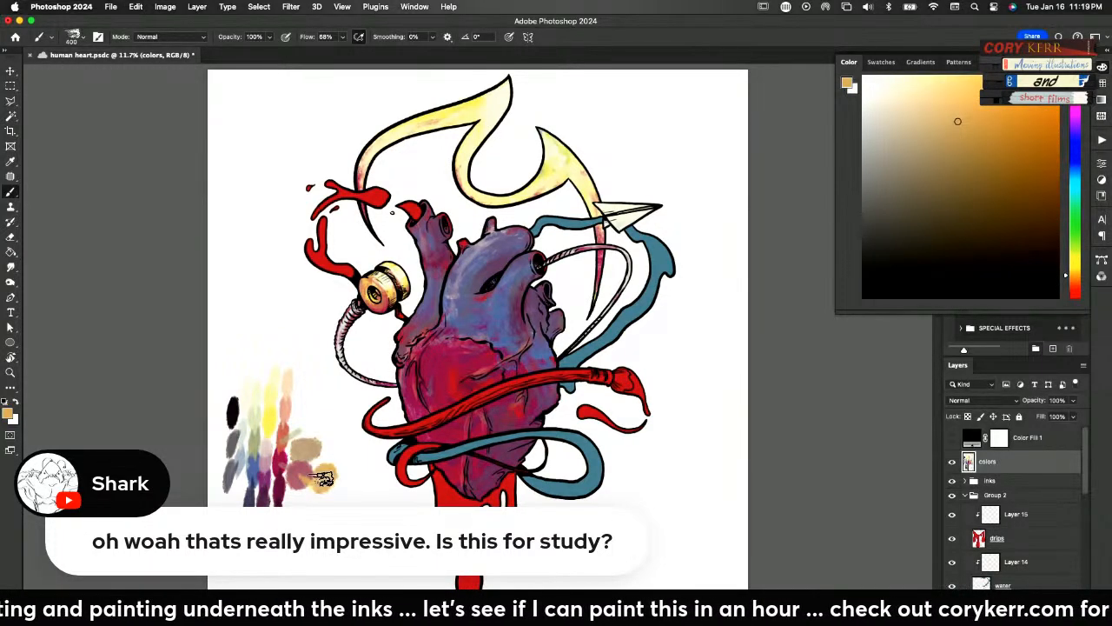
left_click(240, 414, "alt")
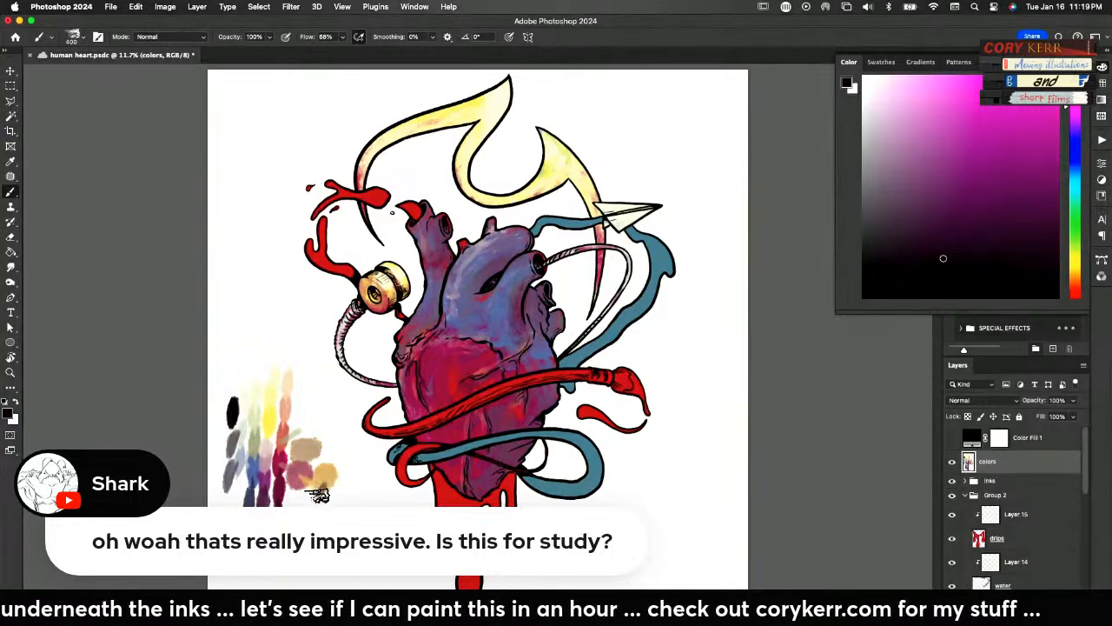
left_click(322, 492, "alt")
left_click_drag(315, 501, 323, 497)
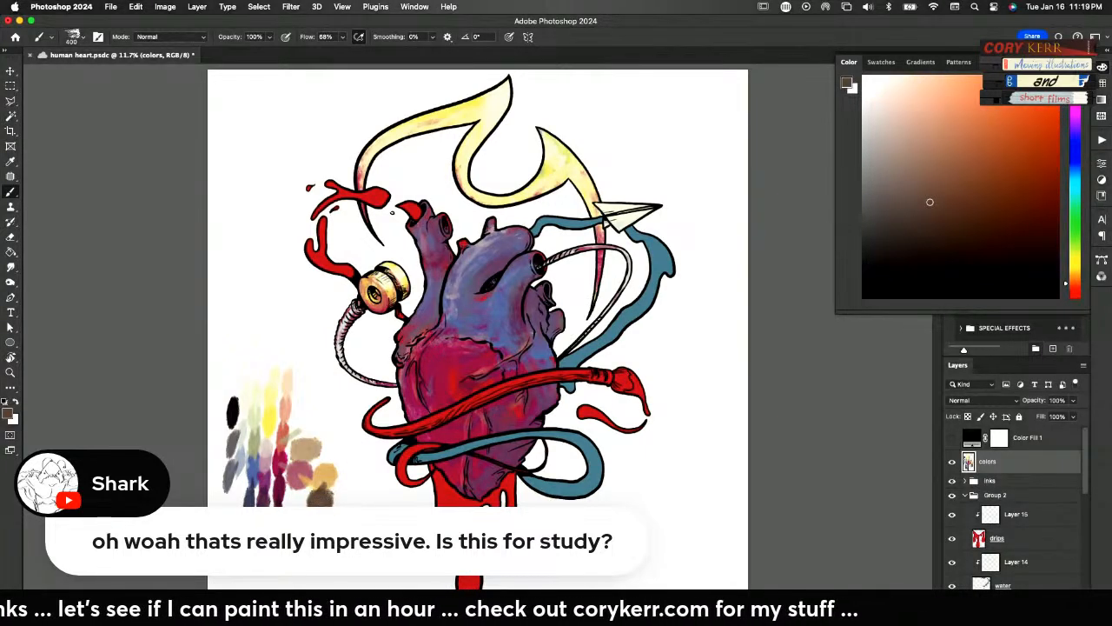
left_click(304, 468, "alt")
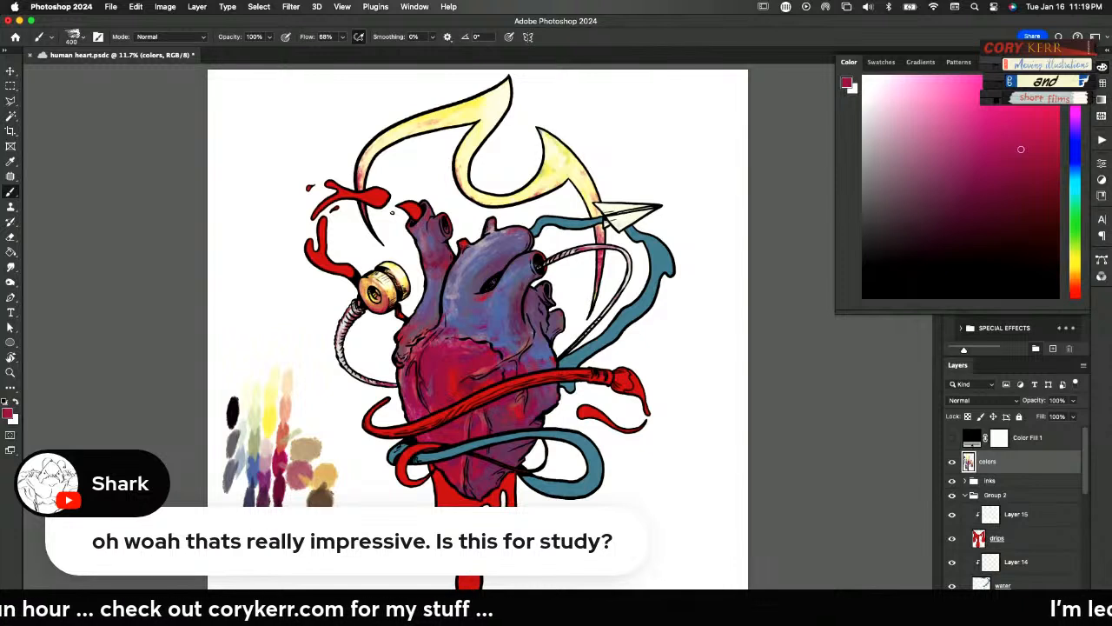
left_click(323, 505, "alt")
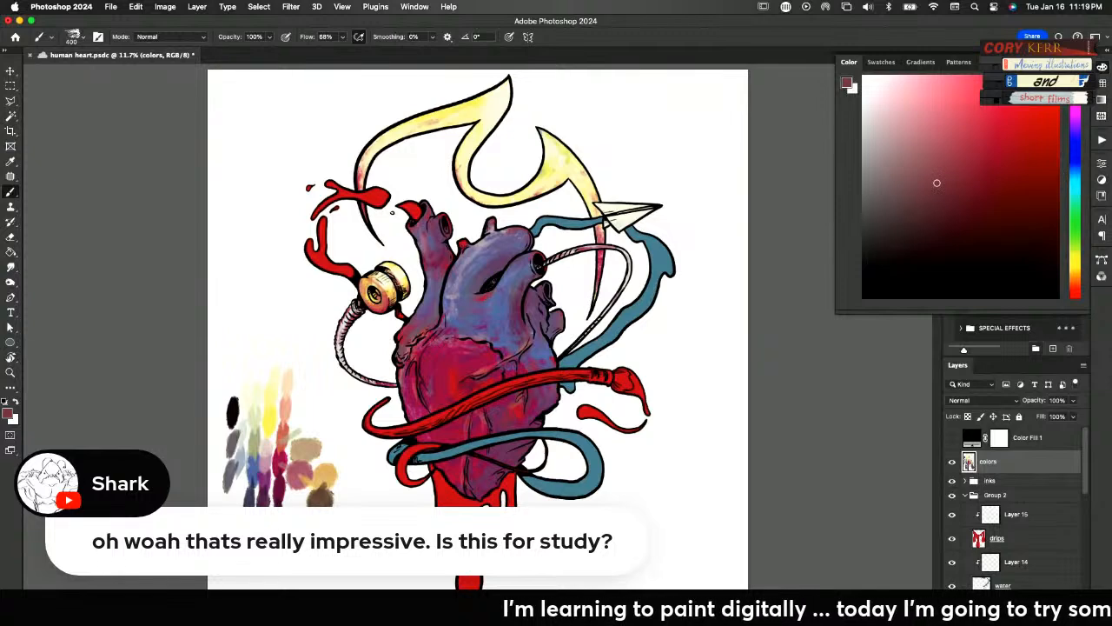
Switch the colour controls to HSB sliders
key("F6")
left_click(1101, 71)
left_click(1083, 62)
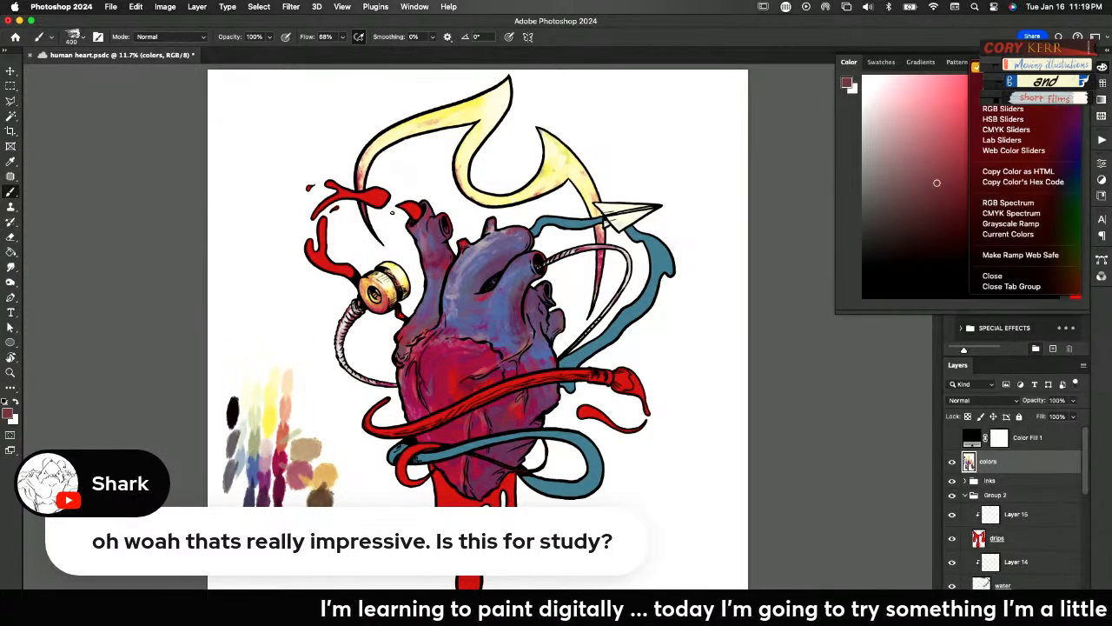
left_click(1030, 118)
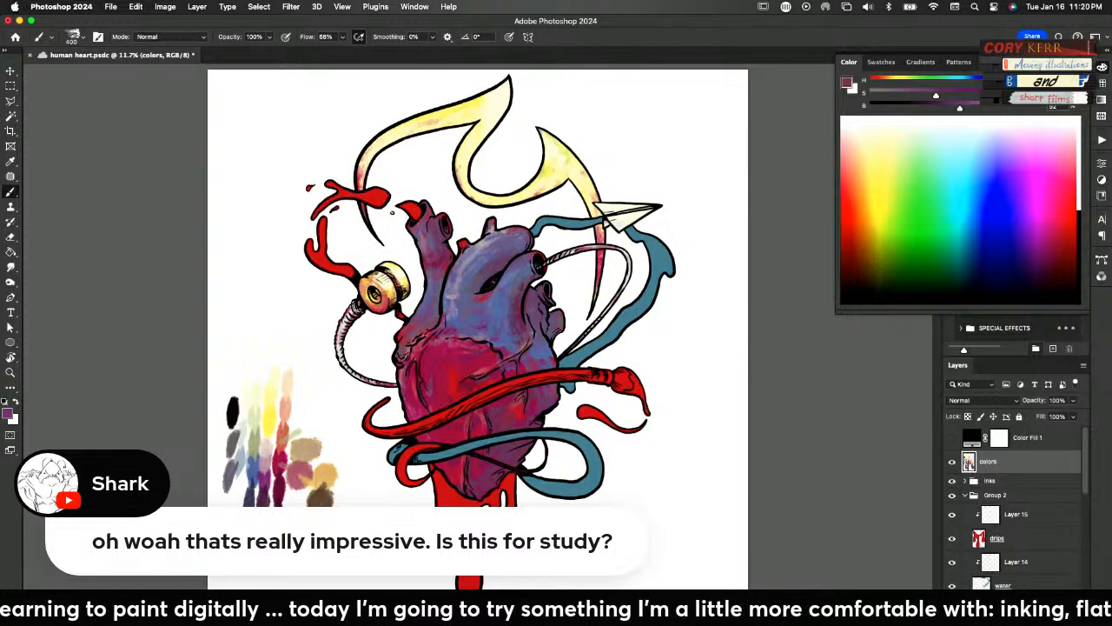
Set the foreground colour to a brown with H 27, S 76 and B 51, and return to the Brush tool
left_click_drag(973, 84, 946, 84)
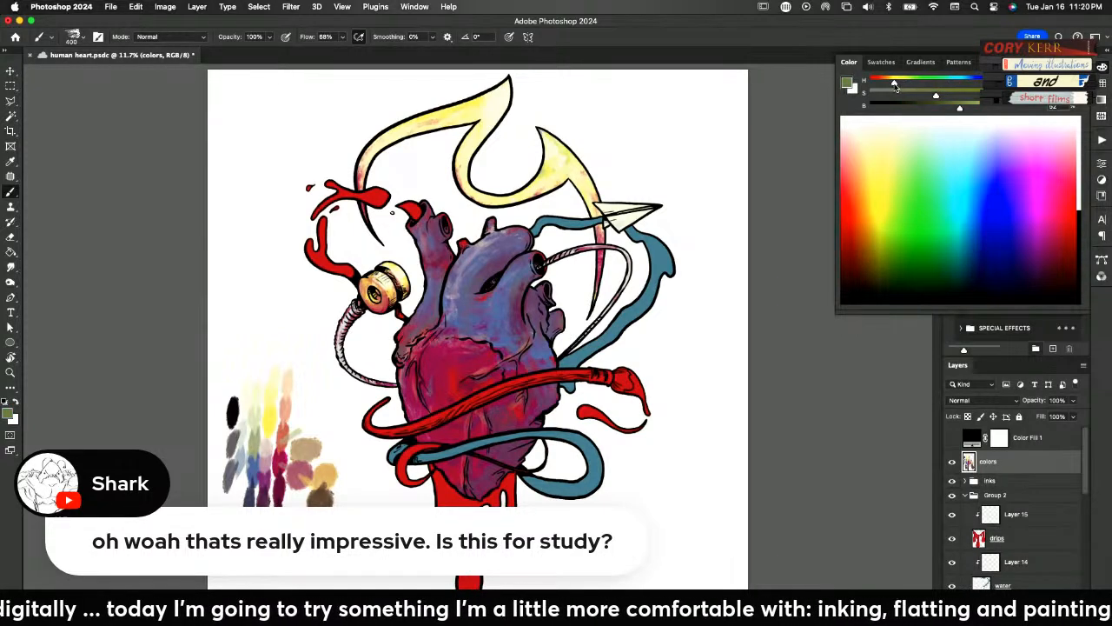
left_click(847, 84)
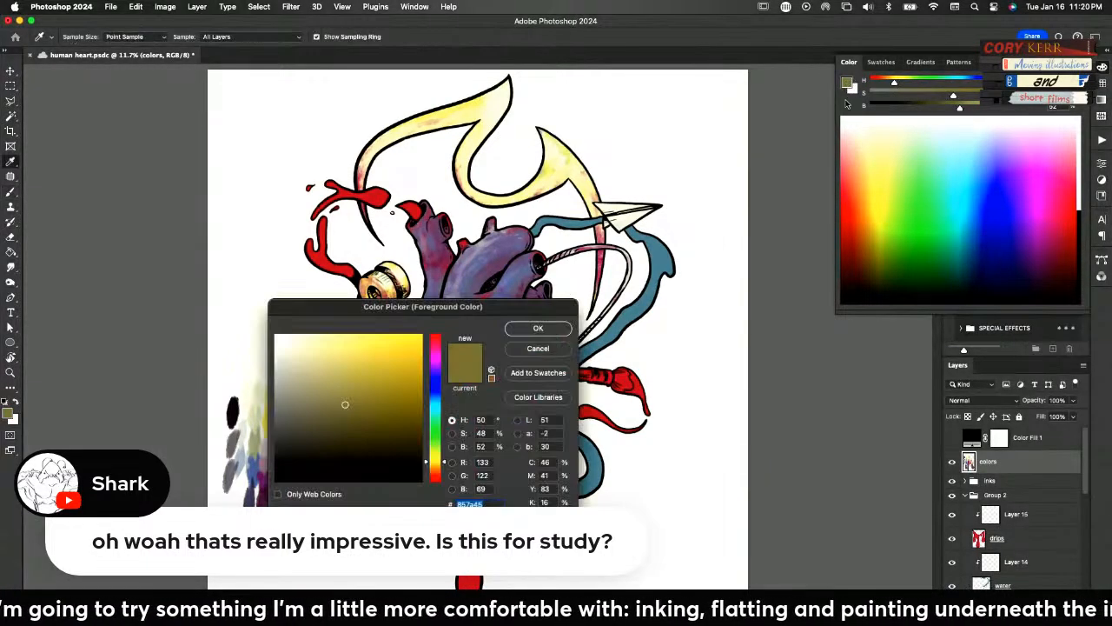
left_click(360, 404)
left_click_drag(445, 462, 444, 473)
left_click(387, 405)
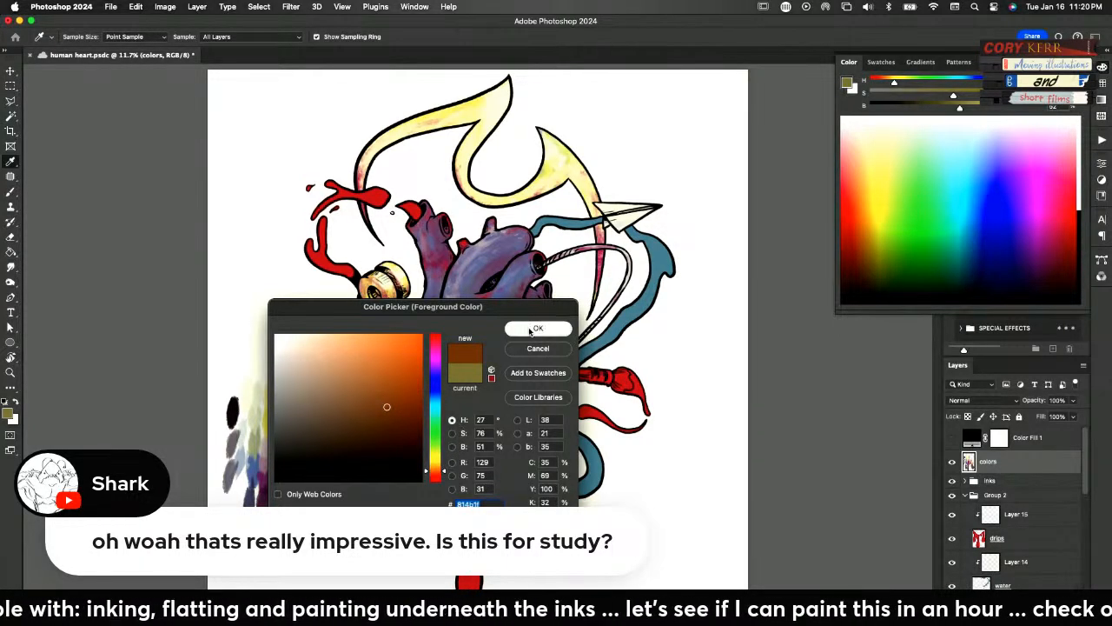
left_click(538, 328)
key("b")
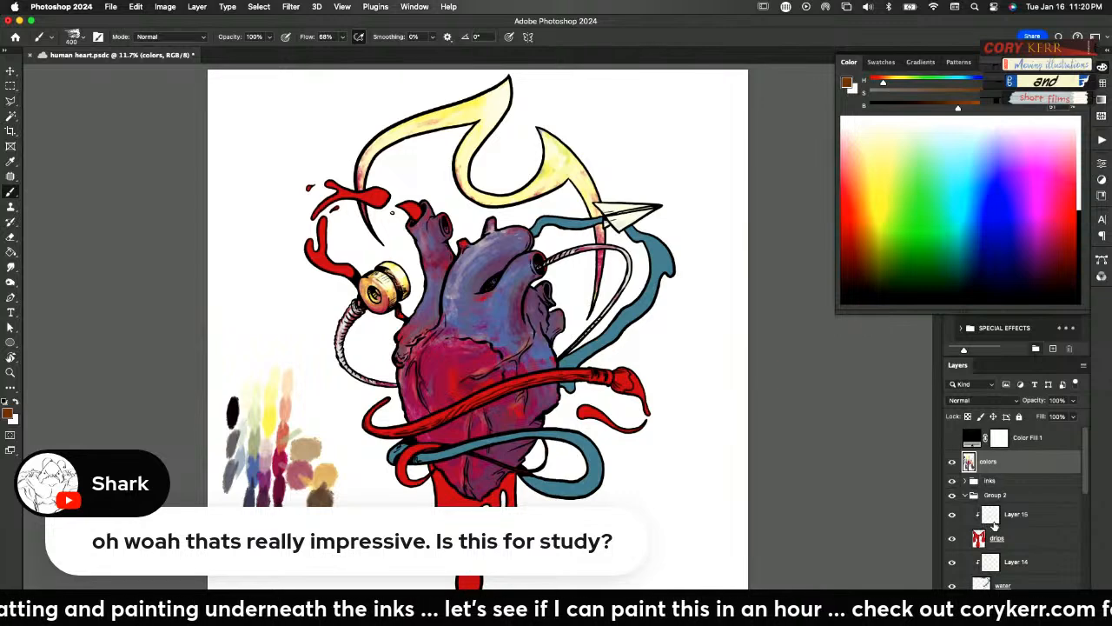
Paint the paintbrush handle with the brown on Layer 12
left_click_drag(1085, 482, 1081, 531)
left_click(1017, 515)
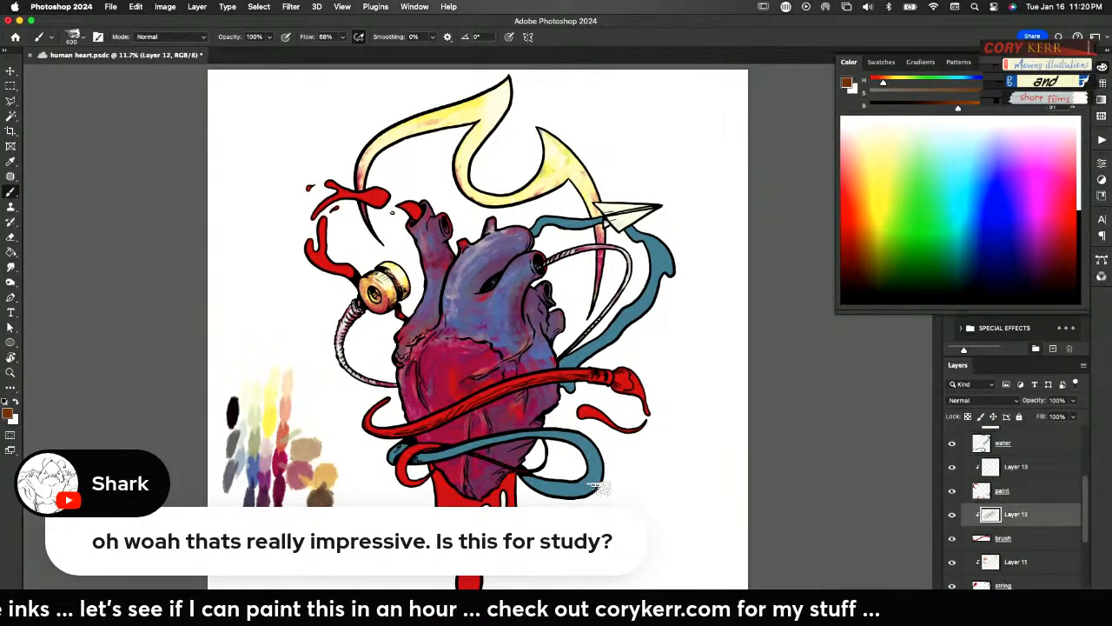
mouse_move(556, 381)
left_mouse_down()
mouse_move(563, 369)
mouse_move(410, 425)
mouse_move(372, 417)
mouse_move(367, 436)
left_mouse_up()
Check the illustration's values in greyscale by toggling the Color Fill 1 layer on and off
scroll(1042, 465, "up", 5)
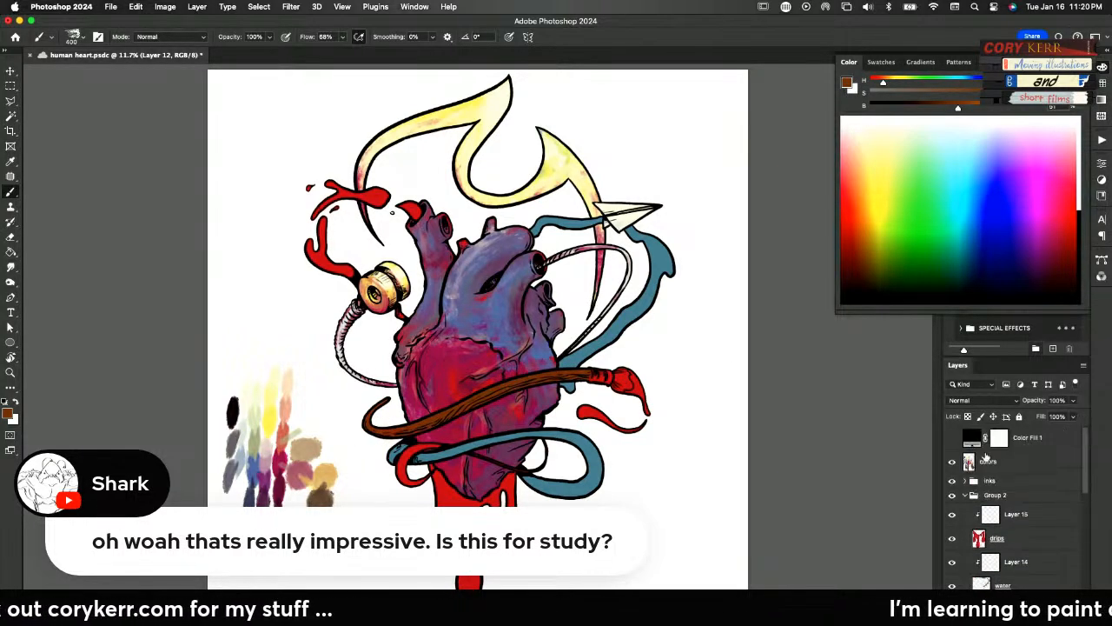
left_click(955, 441)
left_click(953, 440)
left_click(953, 441)
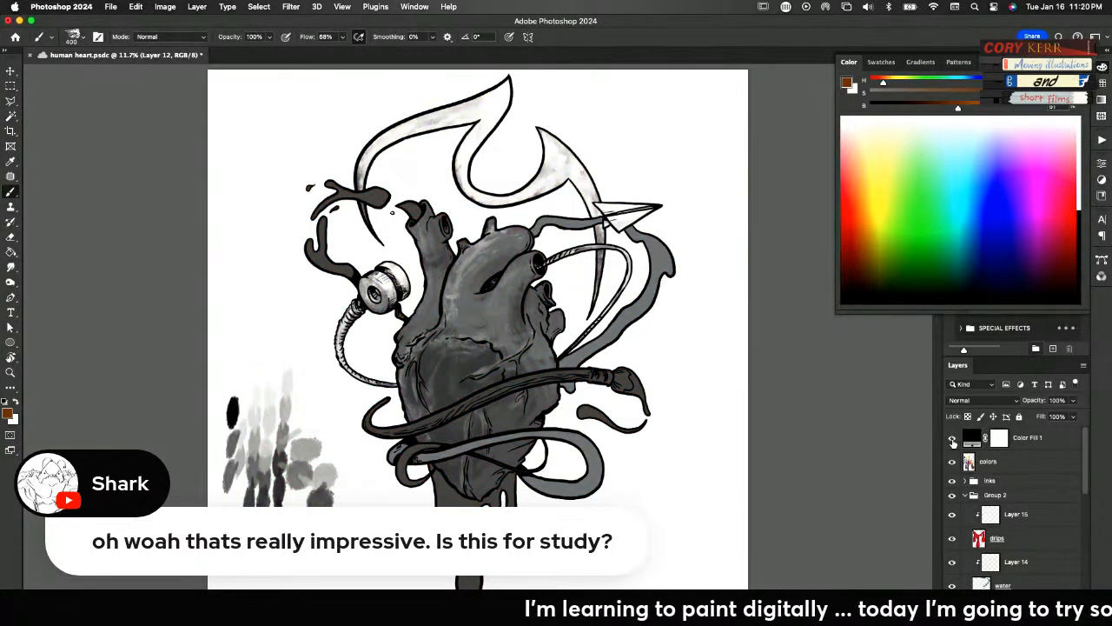
left_click(953, 440)
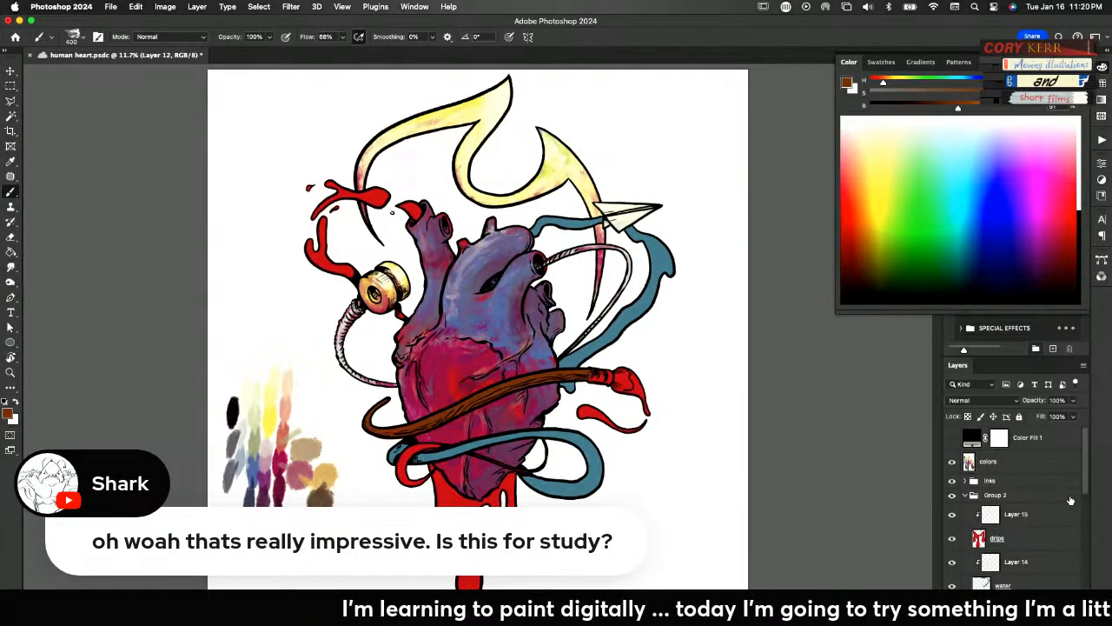
Try the brown on the brush flat's handle, then clear everything painted on Layer 12
left_click_drag(1084, 491, 1079, 530)
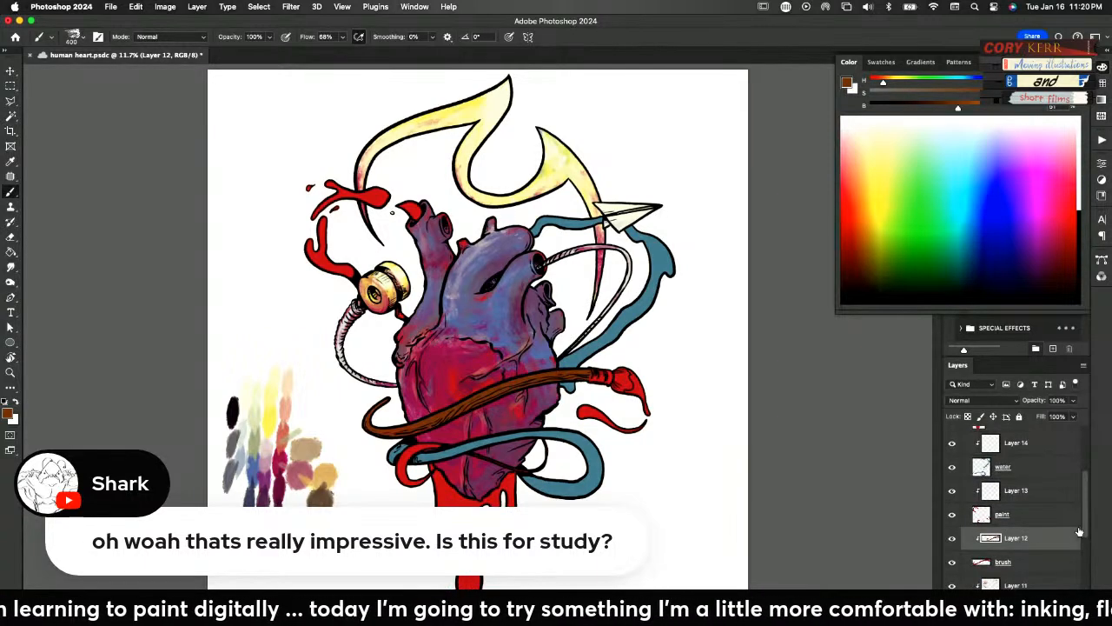
left_click(982, 565)
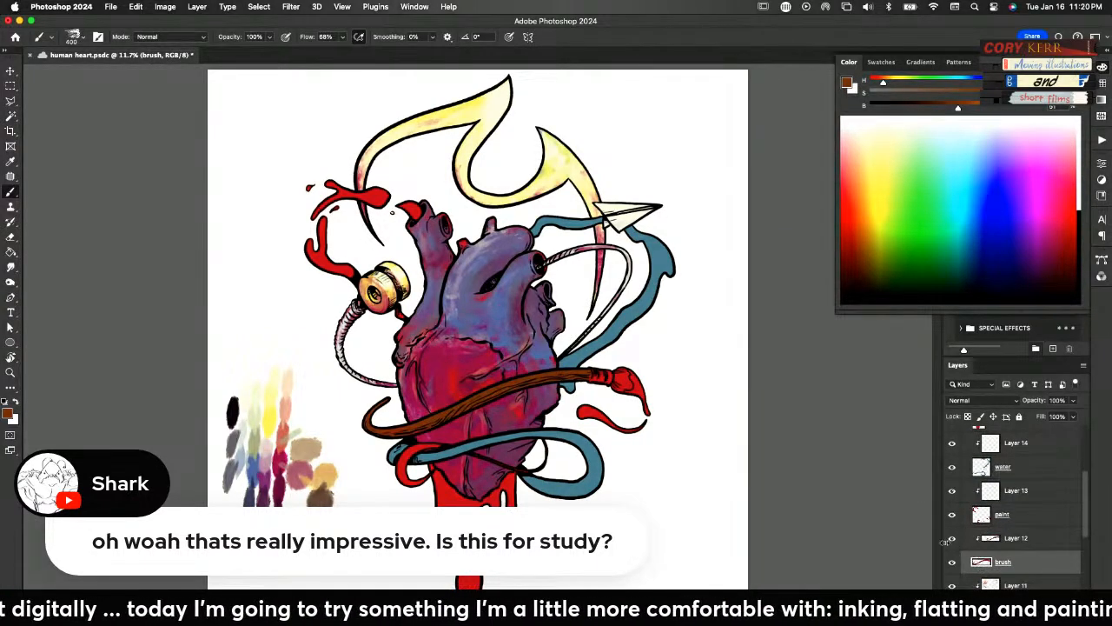
left_click(526, 379, "alt")
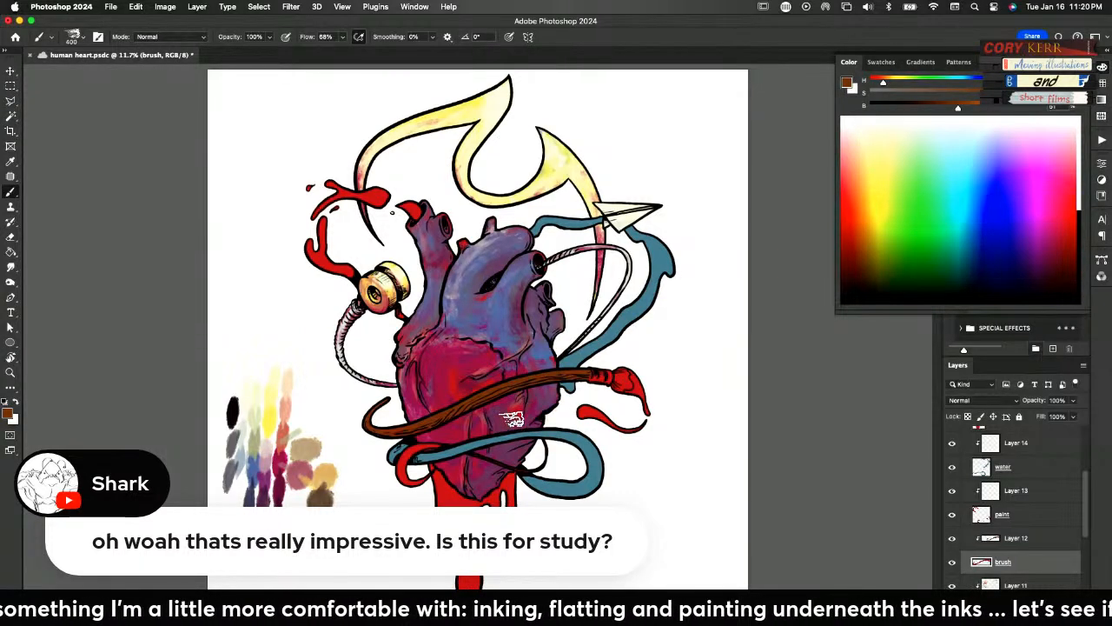
left_click(1001, 542)
key("super+a")
key("Delete")
Fill the brush flat with the brown using the Paint Bucket, undoing the trial fill on Layer 12
key("g")
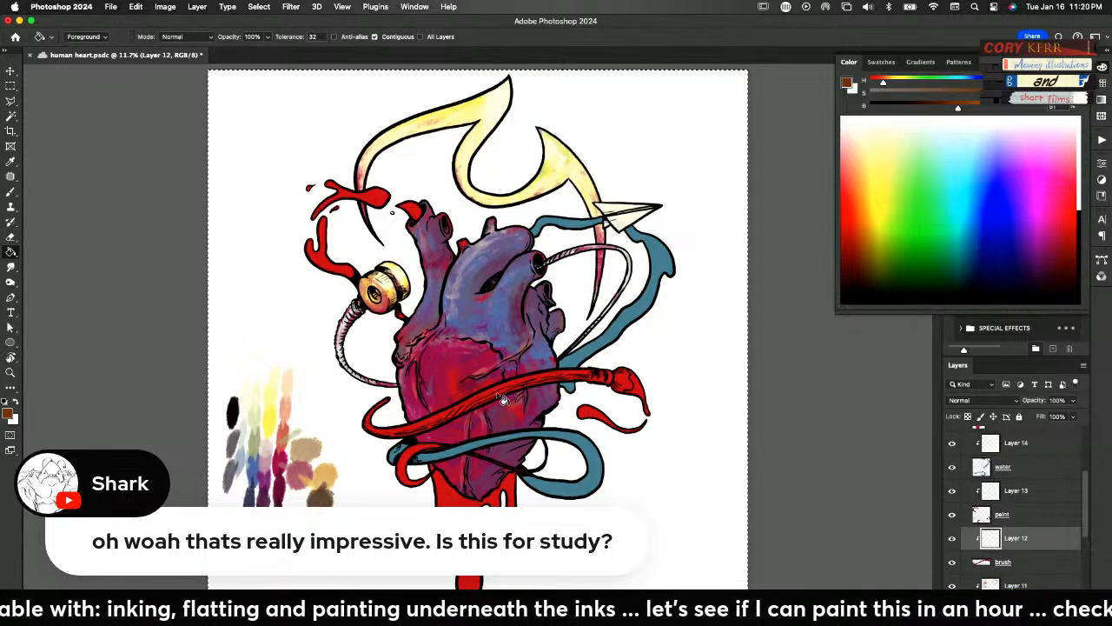
left_click(501, 397)
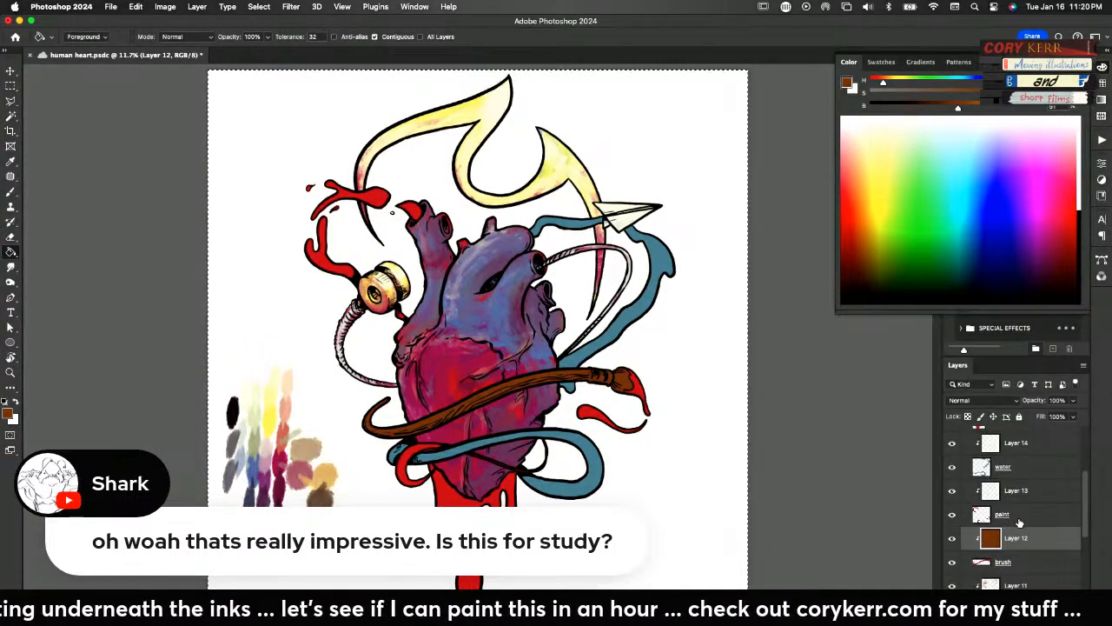
key("super+z")
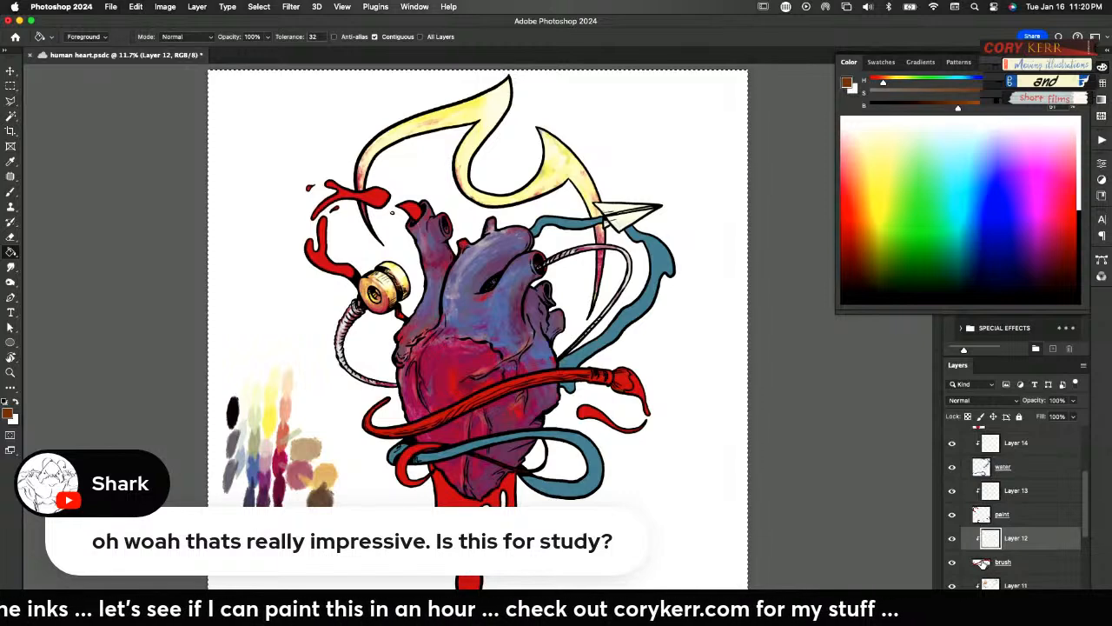
left_click(980, 562)
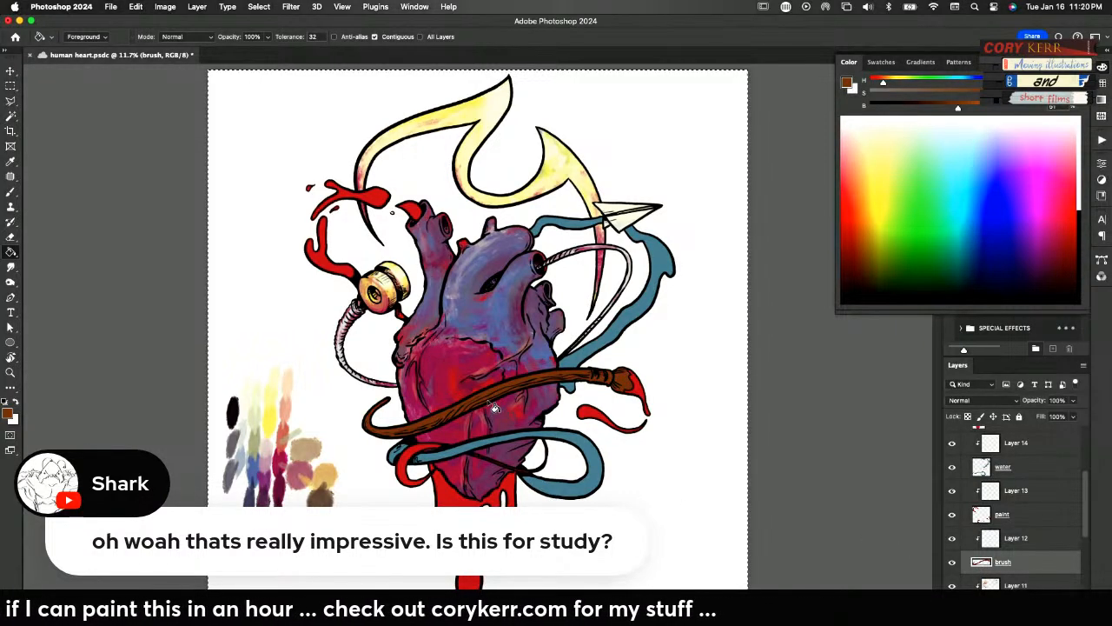
Set Layer 12's blend mode to Overlay
left_click(990, 539)
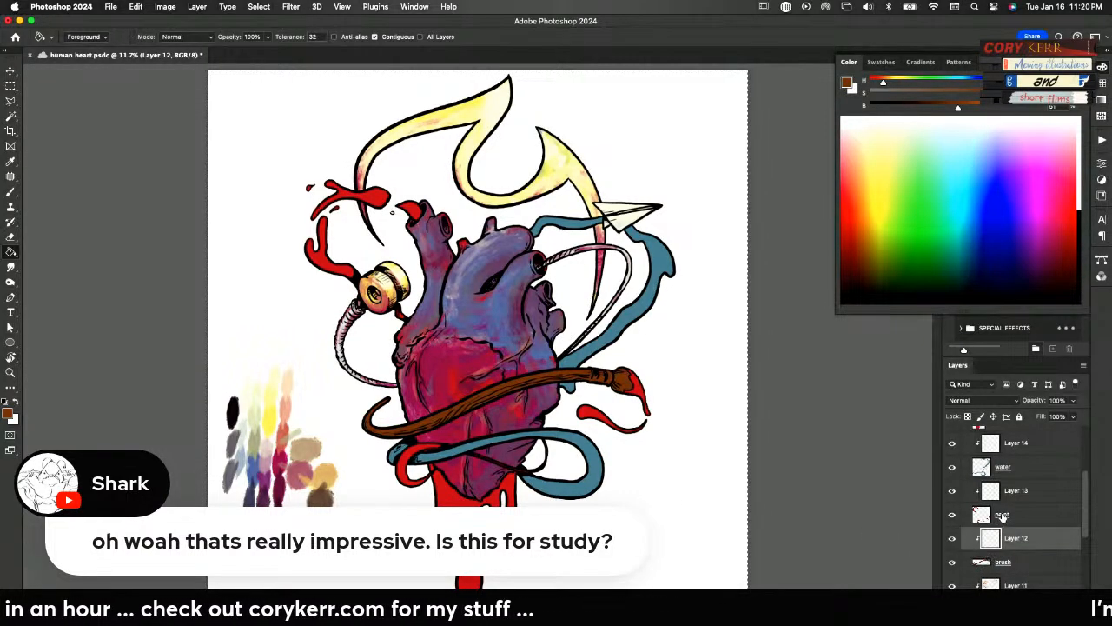
left_click(992, 400)
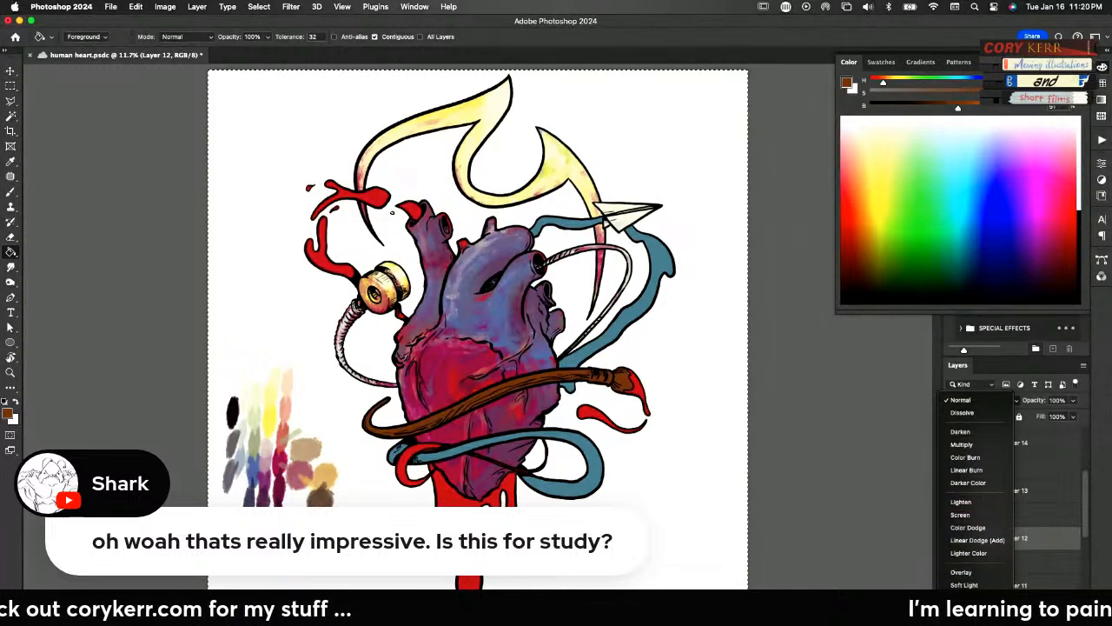
left_click(964, 573)
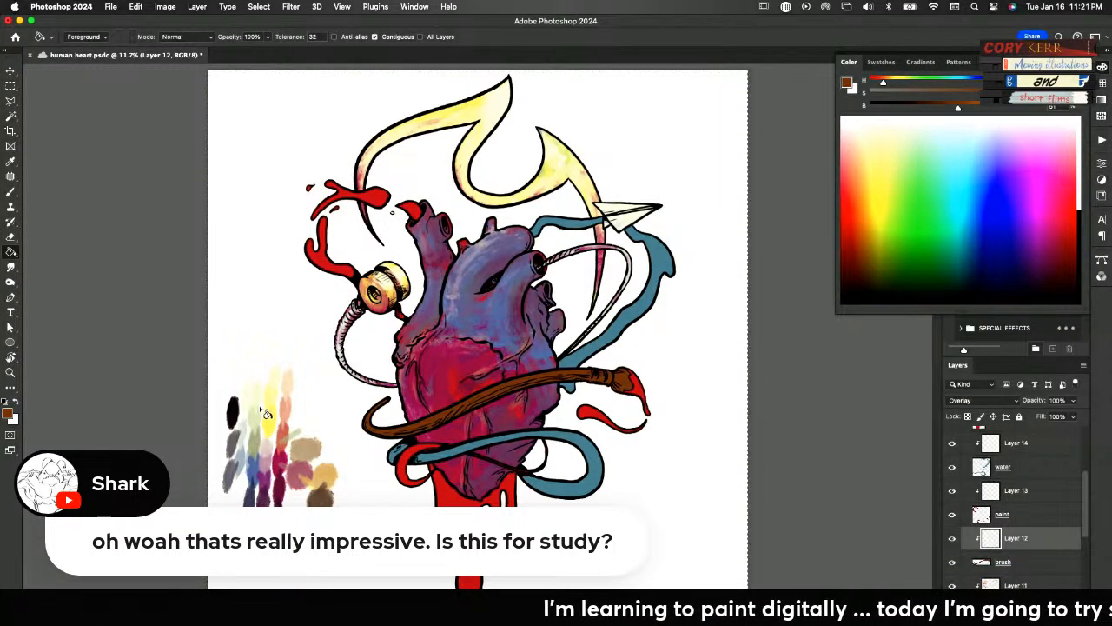
Paint white highlights and black shading along the paintbrush on Layer 12, with the layer's opacity at 69%
key("x")
key("b")
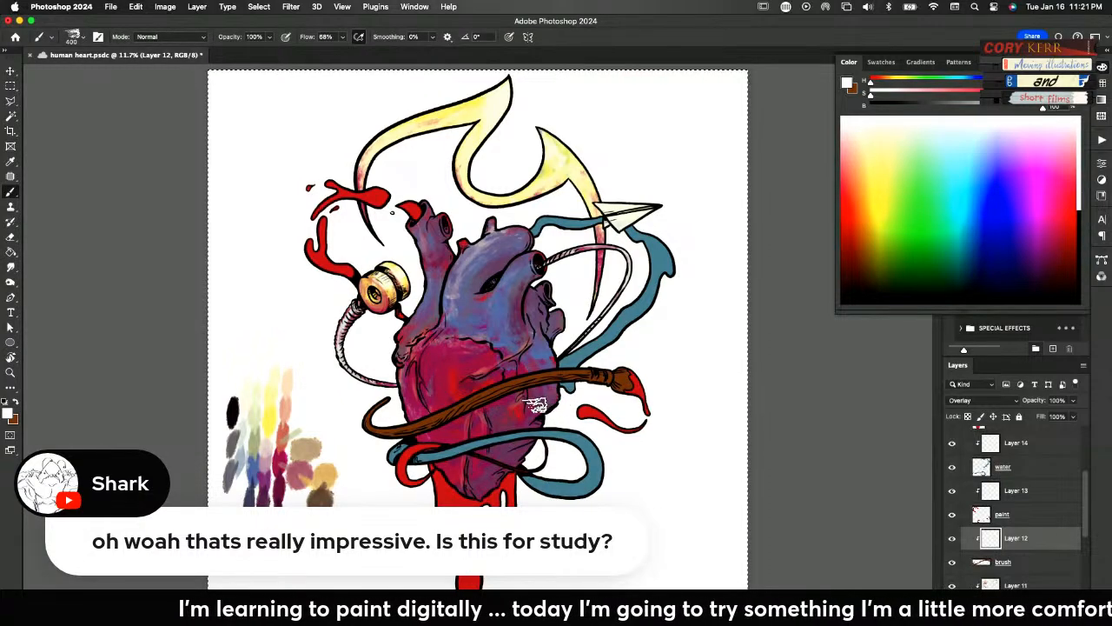
scroll(536, 404, "up", 3)
mouse_move(708, 305)
left_mouse_down()
mouse_move(517, 329)
mouse_move(716, 304)
mouse_move(445, 370)
mouse_move(621, 307)
mouse_move(421, 381)
mouse_move(515, 338)
mouse_move(259, 444)
mouse_move(204, 437)
mouse_move(222, 389)
mouse_move(195, 431)
mouse_move(218, 387)
mouse_move(231, 440)
mouse_move(440, 365)
mouse_move(707, 313)
mouse_move(495, 354)
mouse_move(324, 432)
mouse_move(252, 452)
mouse_move(197, 439)
mouse_move(238, 453)
mouse_move(218, 453)
mouse_move(335, 465)
mouse_move(201, 460)
mouse_move(315, 458)
mouse_move(253, 465)
mouse_move(356, 439)
mouse_move(343, 441)
mouse_move(514, 360)
mouse_move(619, 336)
mouse_move(462, 383)
mouse_move(662, 329)
mouse_move(538, 351)
mouse_move(722, 320)
mouse_move(474, 373)
mouse_move(508, 382)
mouse_move(666, 326)
mouse_move(396, 416)
mouse_move(325, 493)
mouse_move(414, 480)
left_mouse_up()
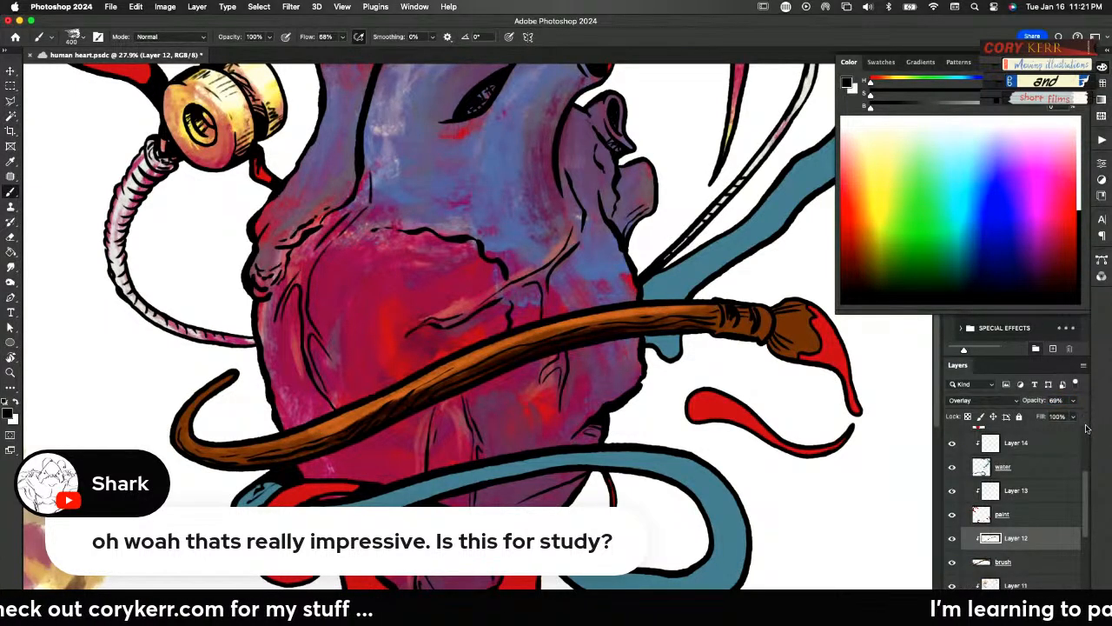
Check the painting's values in greyscale by showing the Color Fill 1 layer briefly and hiding it again
scroll(1084, 435, "up", 3)
left_click(952, 438)
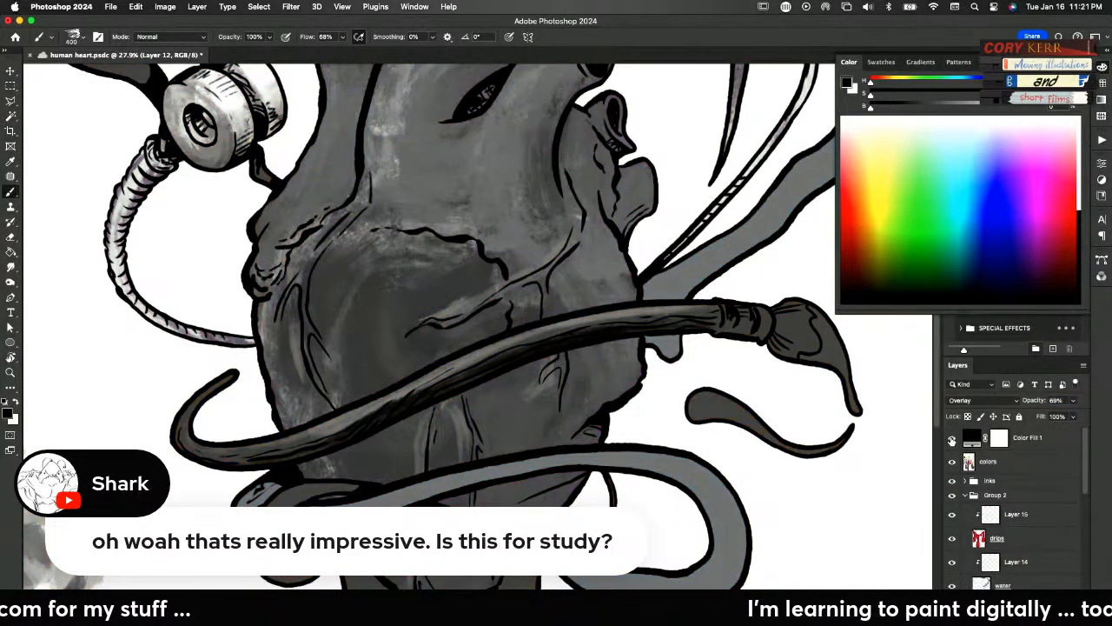
left_click(952, 439)
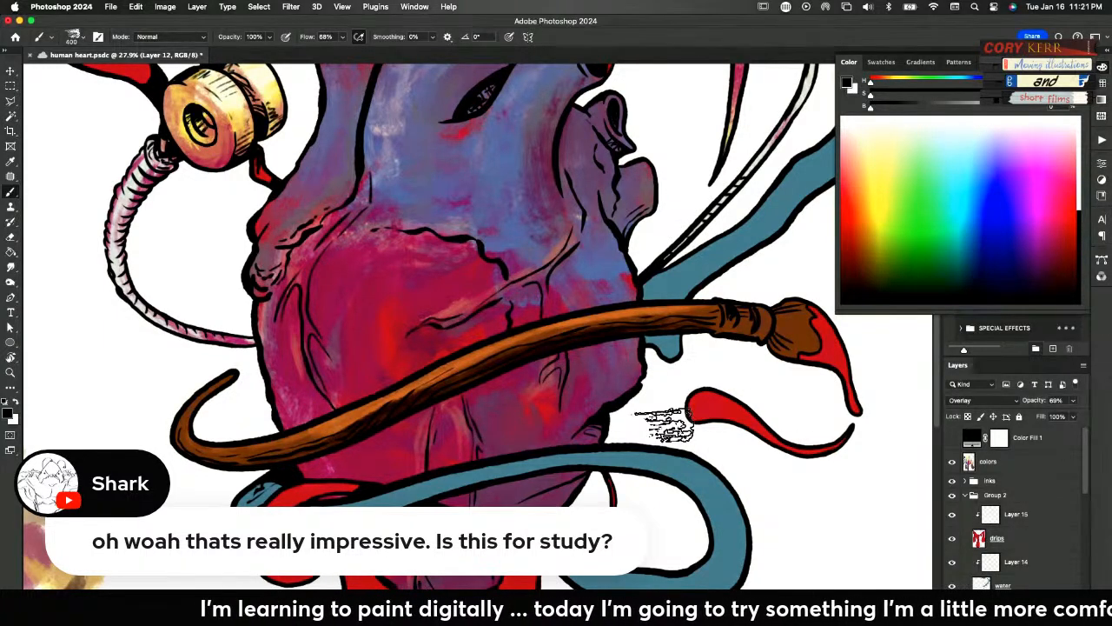
Paint the paintbrush's ferrule in the ribbon's blue on a new clipped layer above Layer 12, erasing the spill onto the handle
left_click(488, 472, "alt")
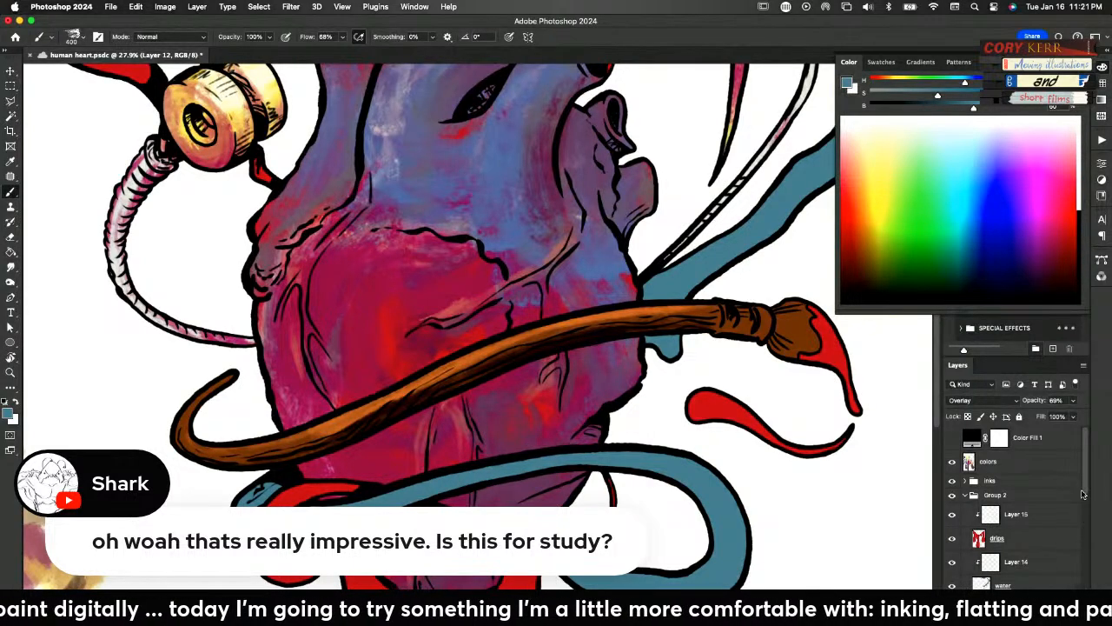
left_click_drag(1081, 494, 1080, 543)
left_click(1049, 617)
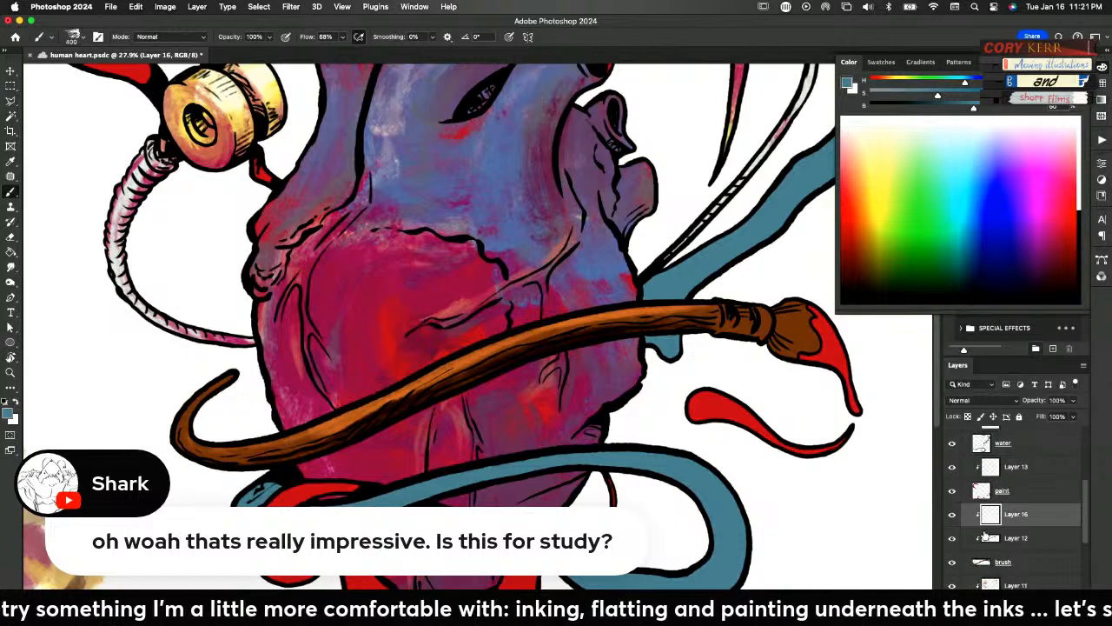
mouse_move(739, 317)
left_mouse_down()
mouse_move(745, 349)
mouse_move(758, 293)
mouse_move(747, 305)
mouse_move(734, 291)
mouse_move(743, 346)
mouse_move(742, 296)
mouse_move(736, 333)
left_mouse_up()
key("e")
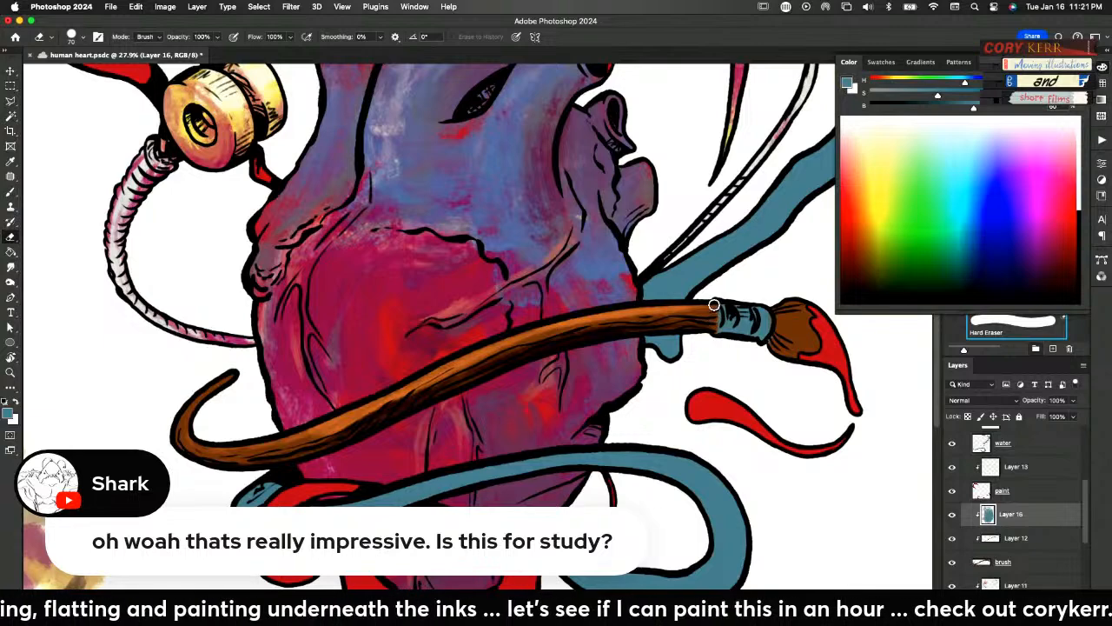
key("b")
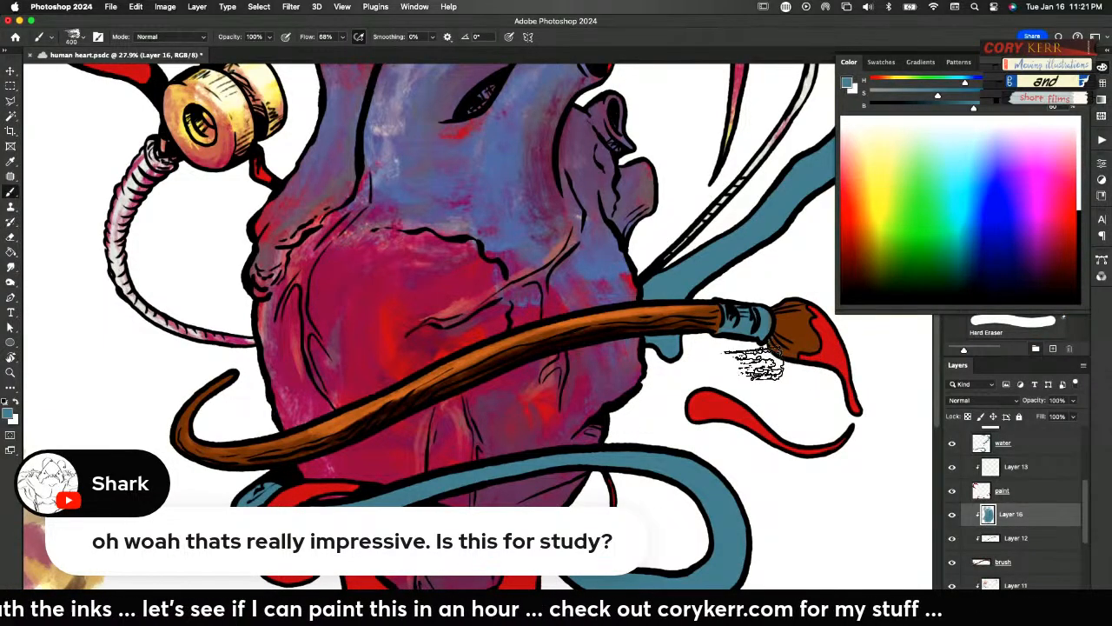
Paint the paintbrush's bristles with the palette's near-black, adding light grey strokes sampled from the ribbed tube over them
scroll(538, 391, "left", 10)
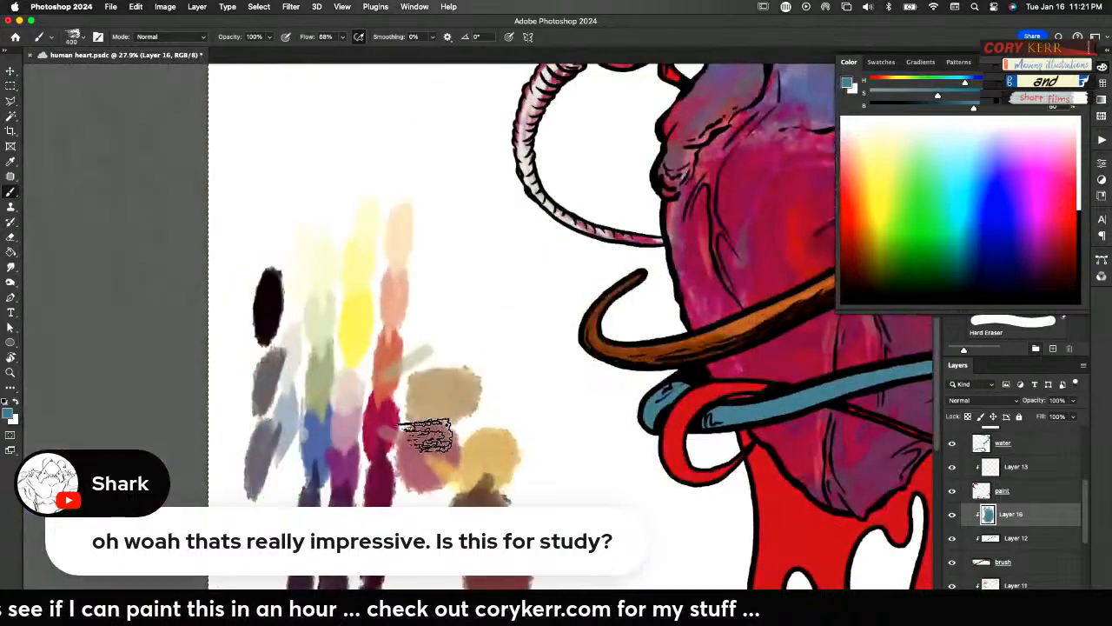
left_click(271, 328, "alt")
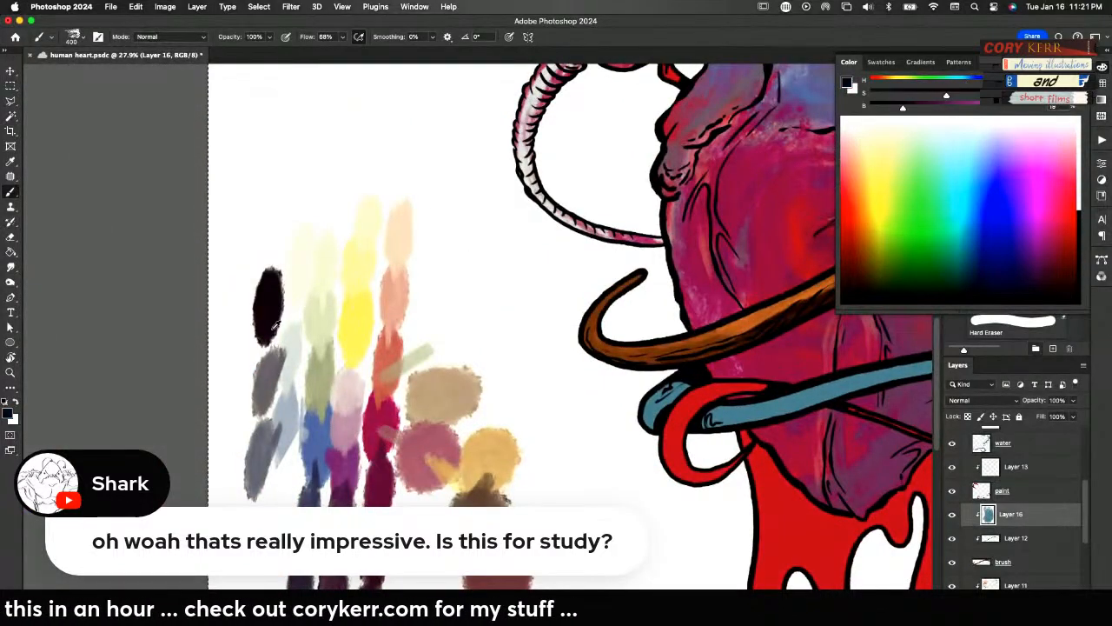
scroll(271, 328, "right", 12)
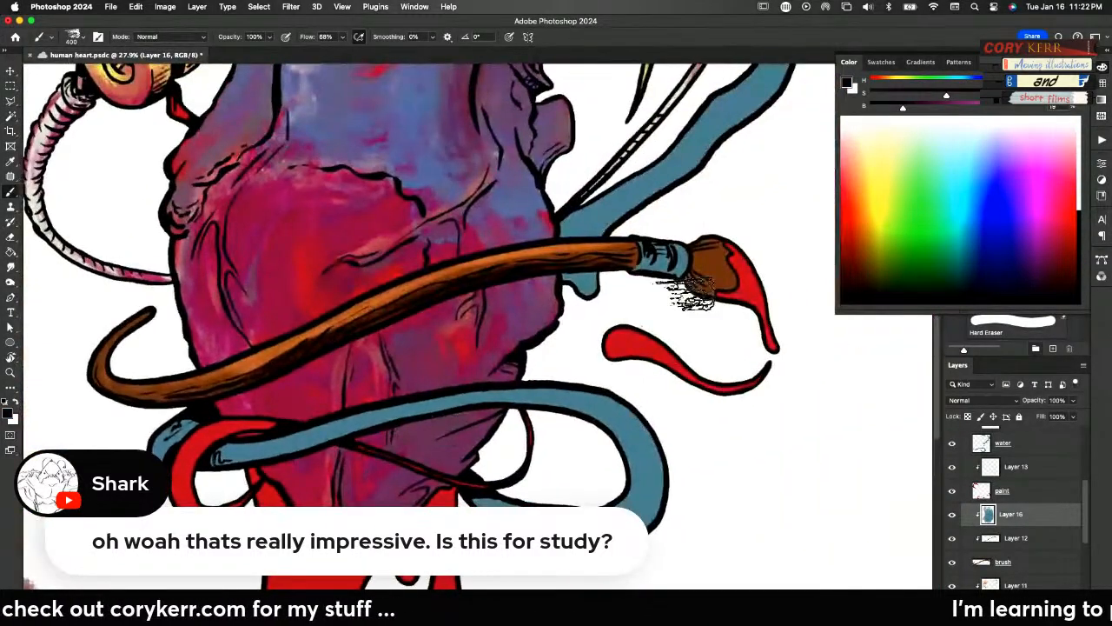
mouse_move(703, 235)
left_mouse_down()
mouse_move(695, 291)
mouse_move(706, 236)
mouse_move(707, 291)
mouse_move(725, 254)
mouse_move(730, 279)
mouse_move(717, 247)
mouse_move(725, 282)
mouse_move(735, 243)
mouse_move(704, 274)
mouse_move(704, 227)
mouse_move(710, 286)
mouse_move(715, 259)
left_mouse_up()
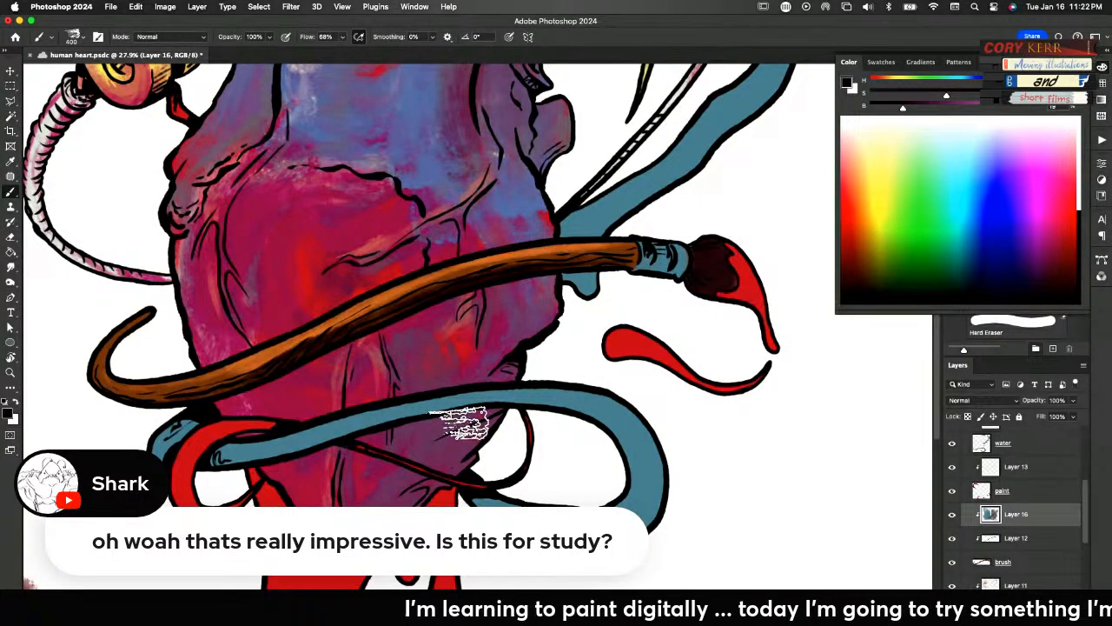
left_click(53, 152, "alt")
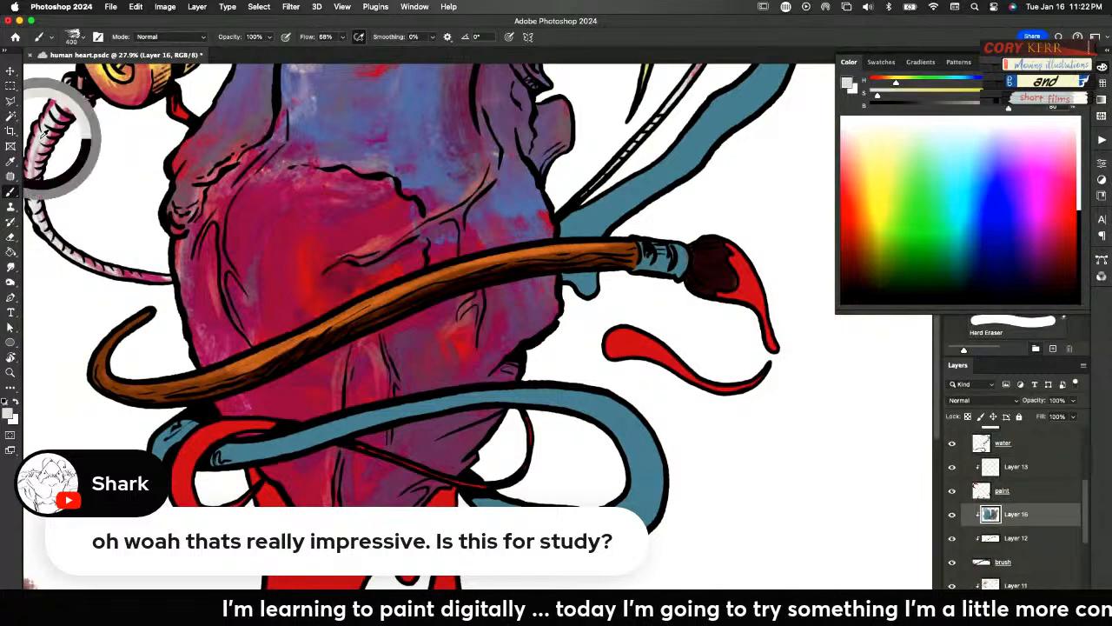
mouse_move(712, 252)
left_mouse_down()
mouse_move(714, 271)
mouse_move(750, 249)
mouse_move(745, 263)
mouse_move(715, 252)
mouse_move(714, 278)
mouse_move(734, 268)
left_mouse_up()
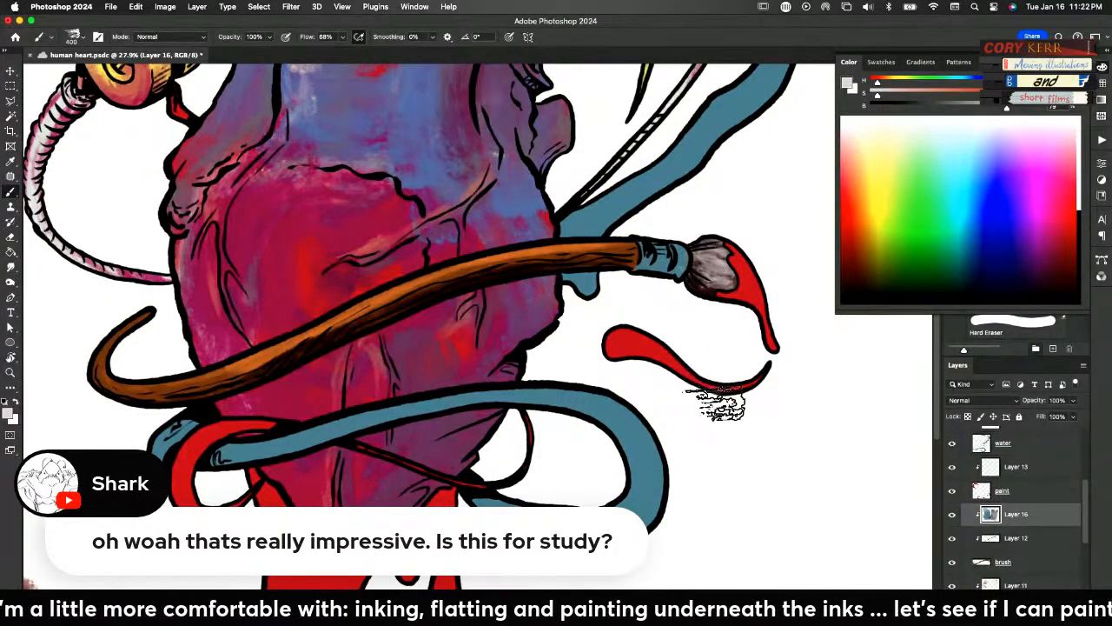
Brush a mid-grey along the paintbrush's handle on the Overlay Layer 12
key("ctrl+0")
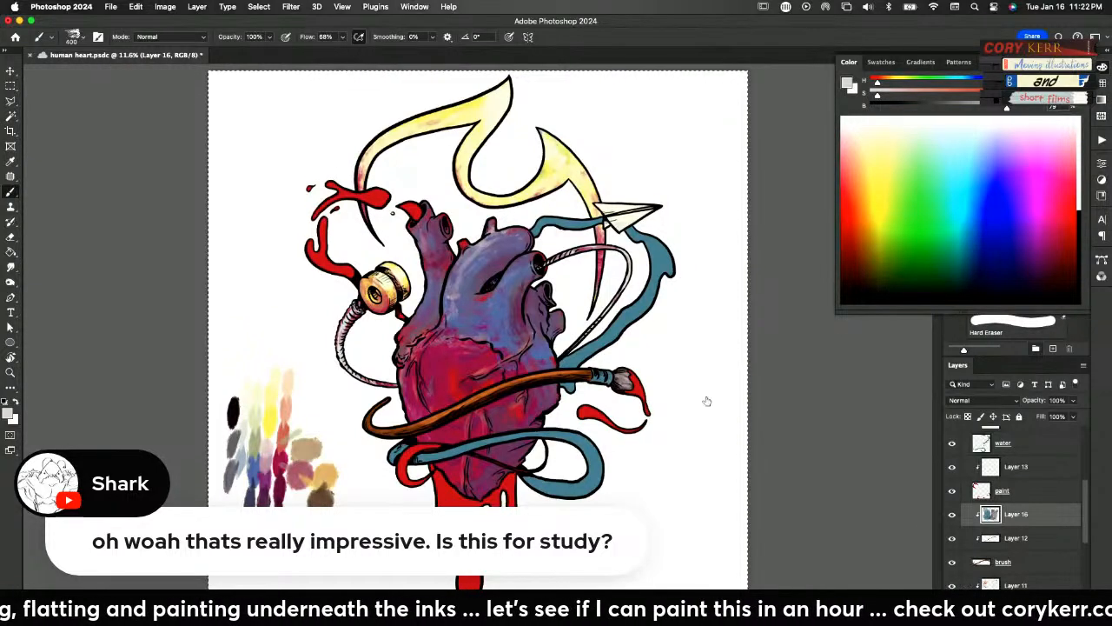
left_click(992, 543)
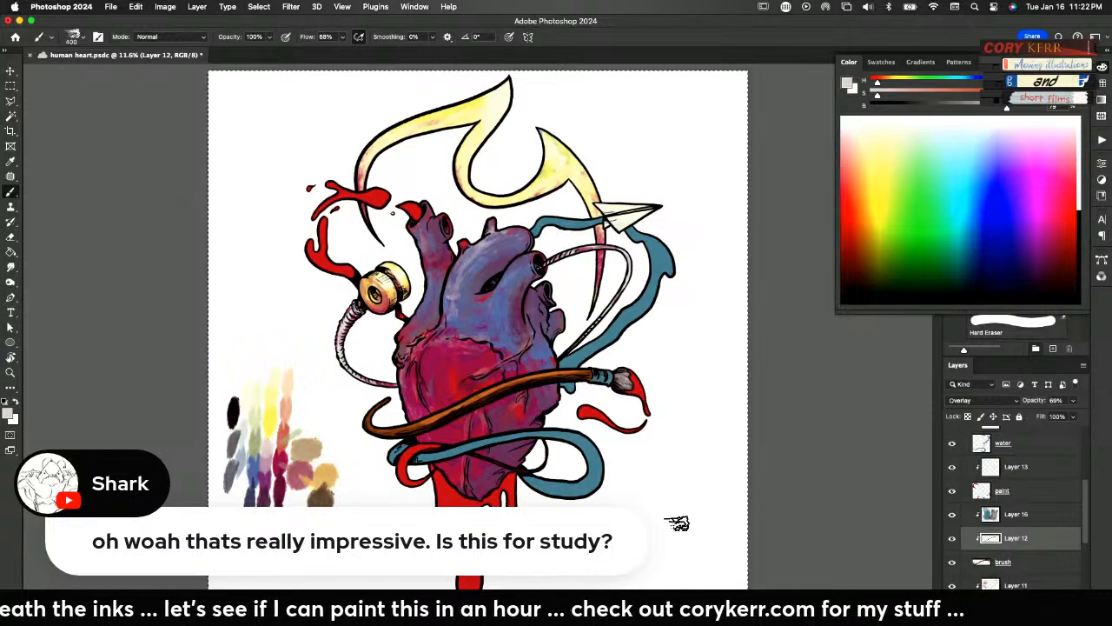
left_click(10, 416)
left_click_drag(333, 428, 275, 414)
left_click(538, 328)
key("b")
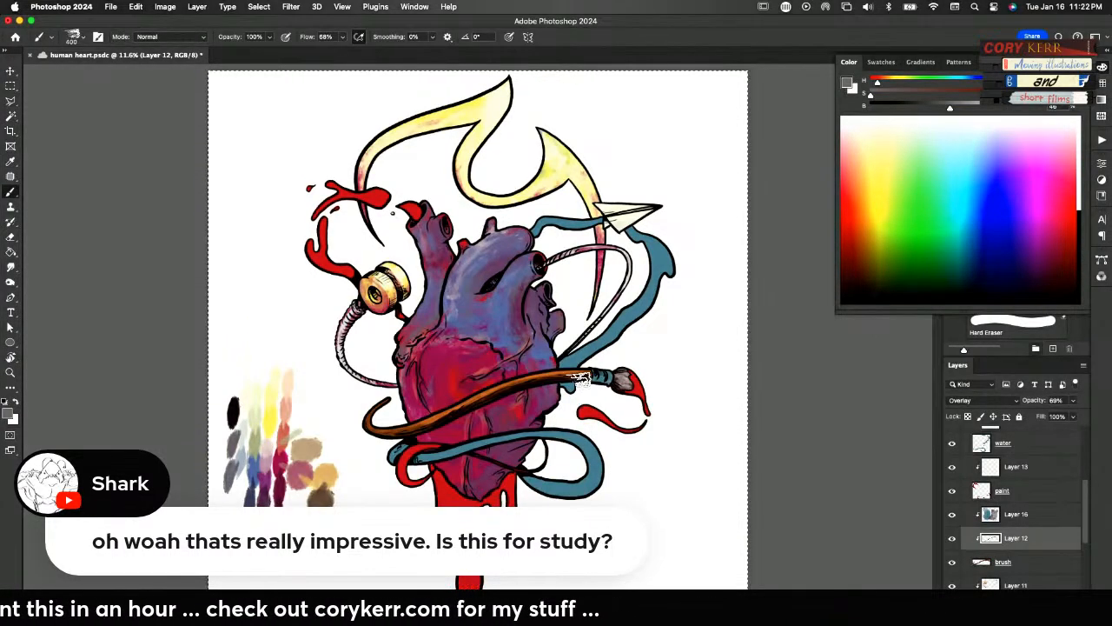
mouse_move(574, 381)
left_mouse_down()
mouse_move(403, 437)
mouse_move(444, 417)
mouse_move(370, 432)
left_mouse_up()
mouse_move(573, 377)
left_mouse_down()
mouse_move(417, 423)
mouse_move(559, 379)
left_mouse_up()
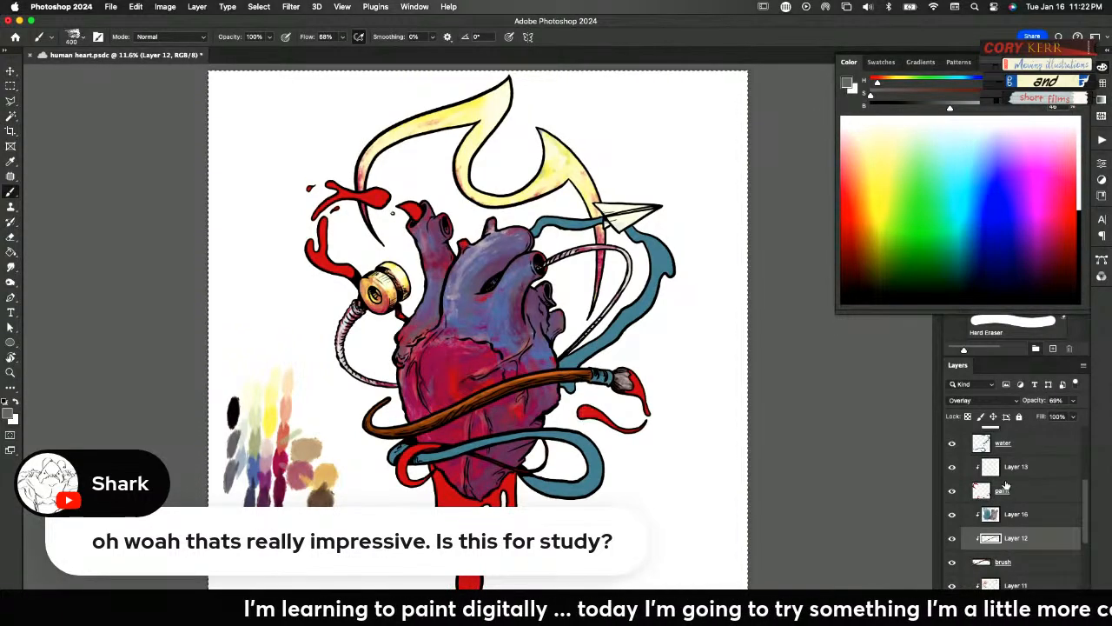
Identify the paint flat's shapes and try filling its clipped Layer 13 with the palette's yellow using the Paint Bucket
left_click(952, 491)
left_click(950, 491)
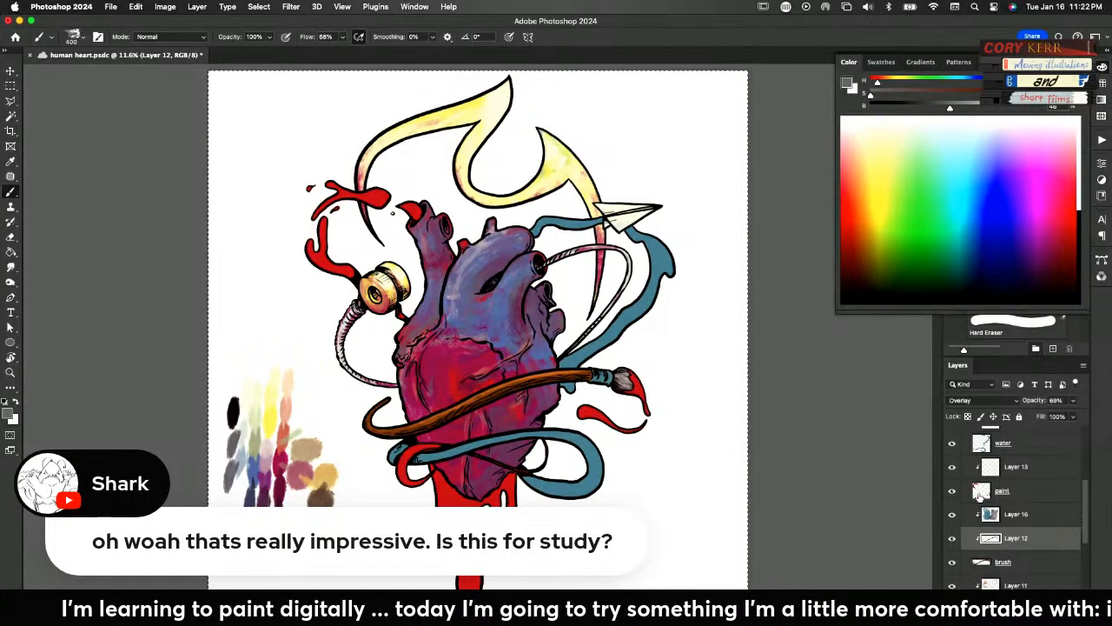
left_click(995, 493)
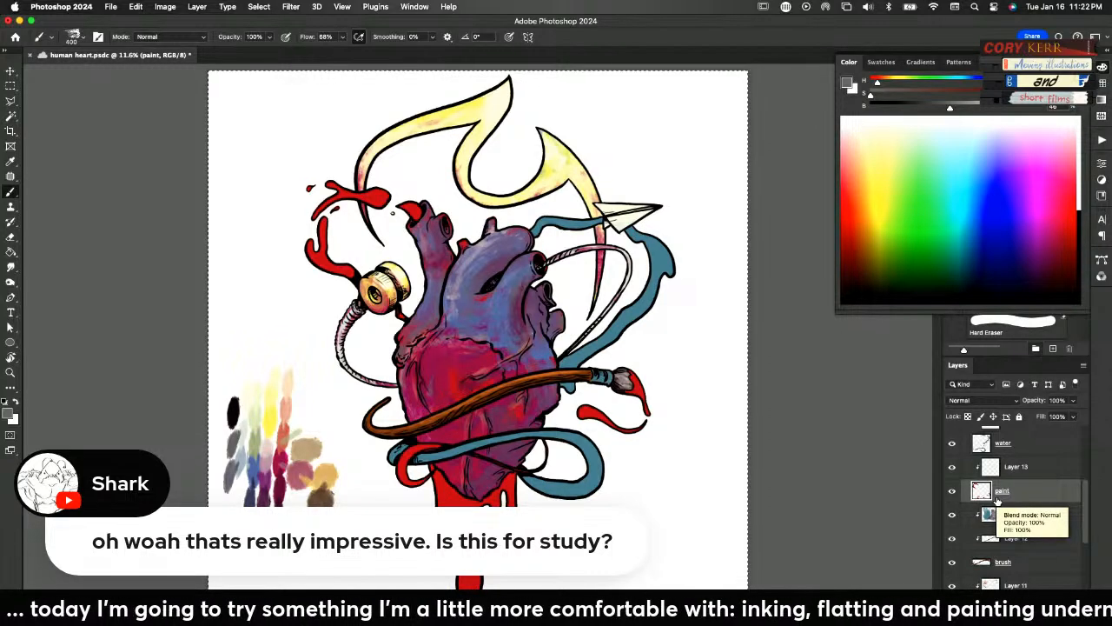
key("i")
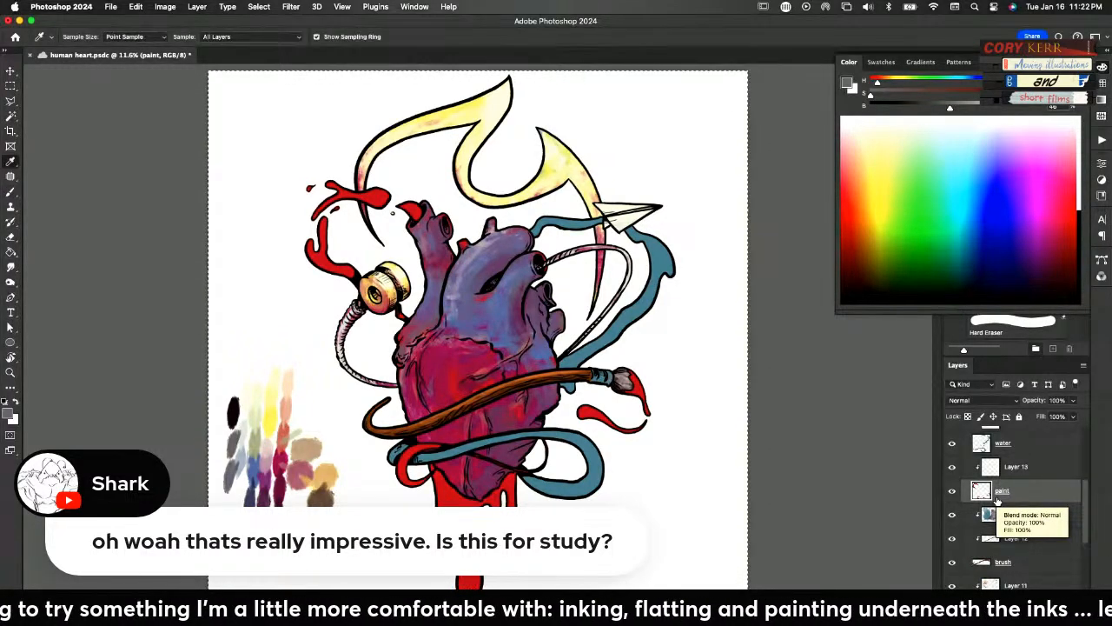
left_click(275, 426)
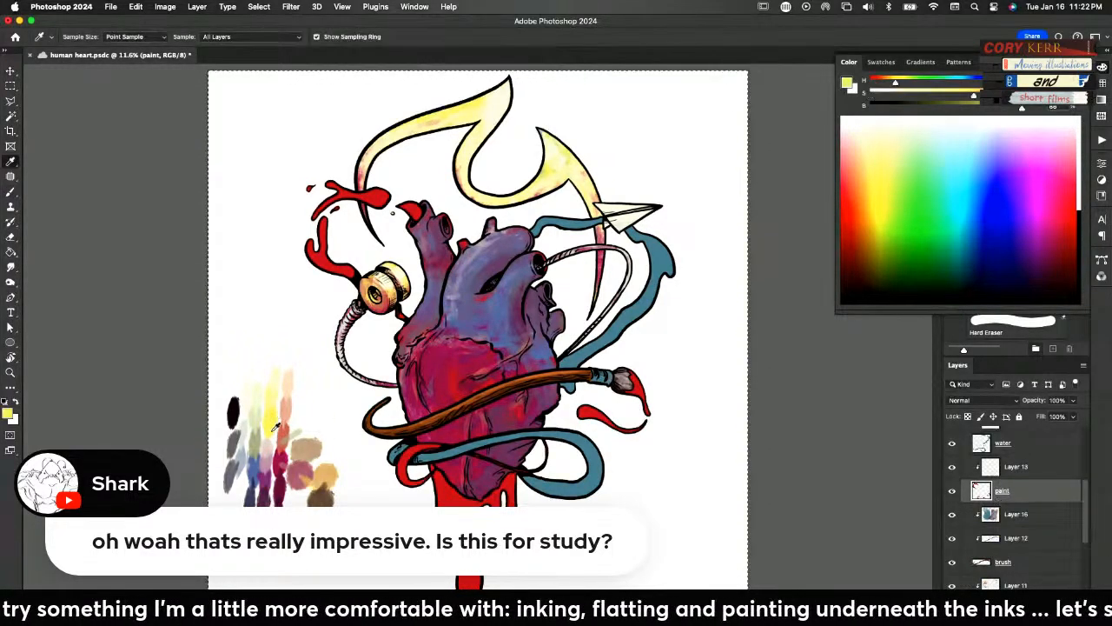
left_click(995, 469)
key("g")
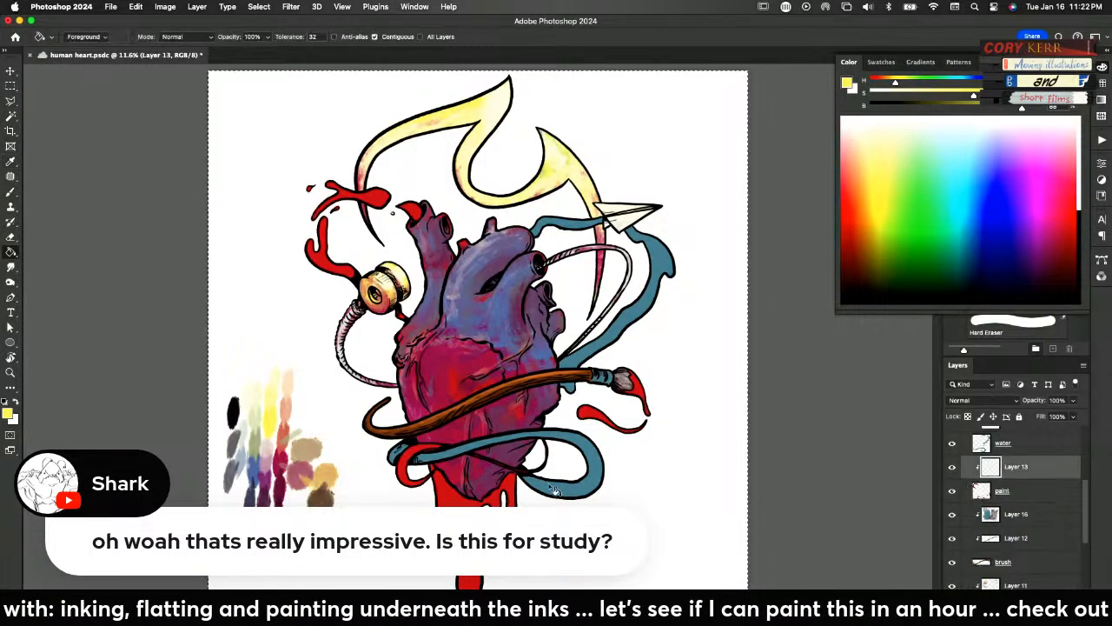
left_click(526, 429)
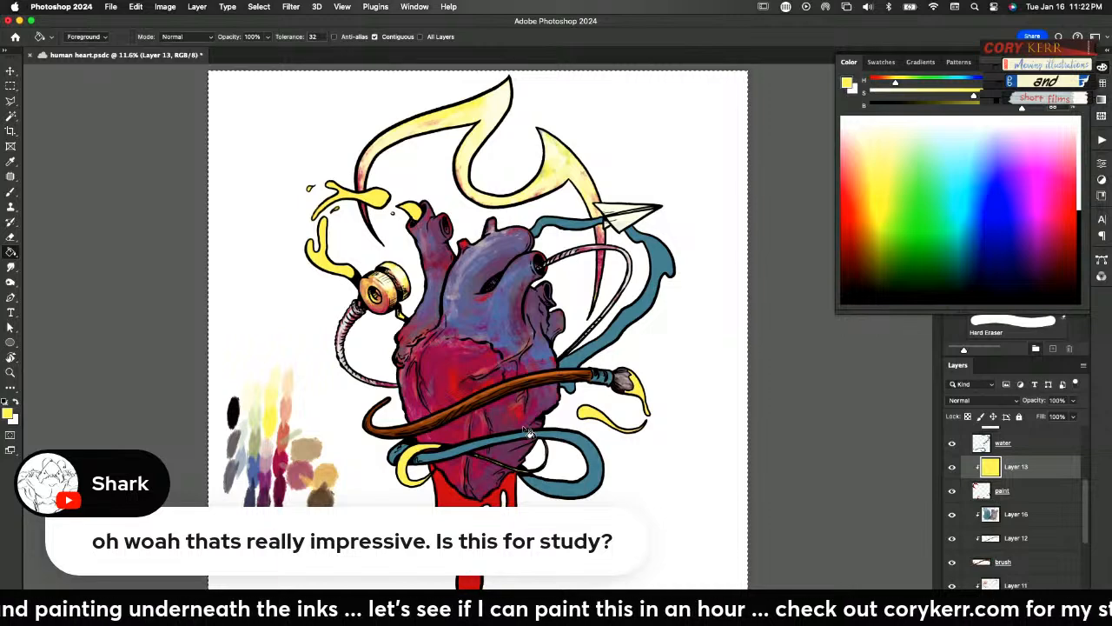
Try the palette's blue, dark purple and crimson in turn as the fill on Layer 13
left_click(265, 476, "alt")
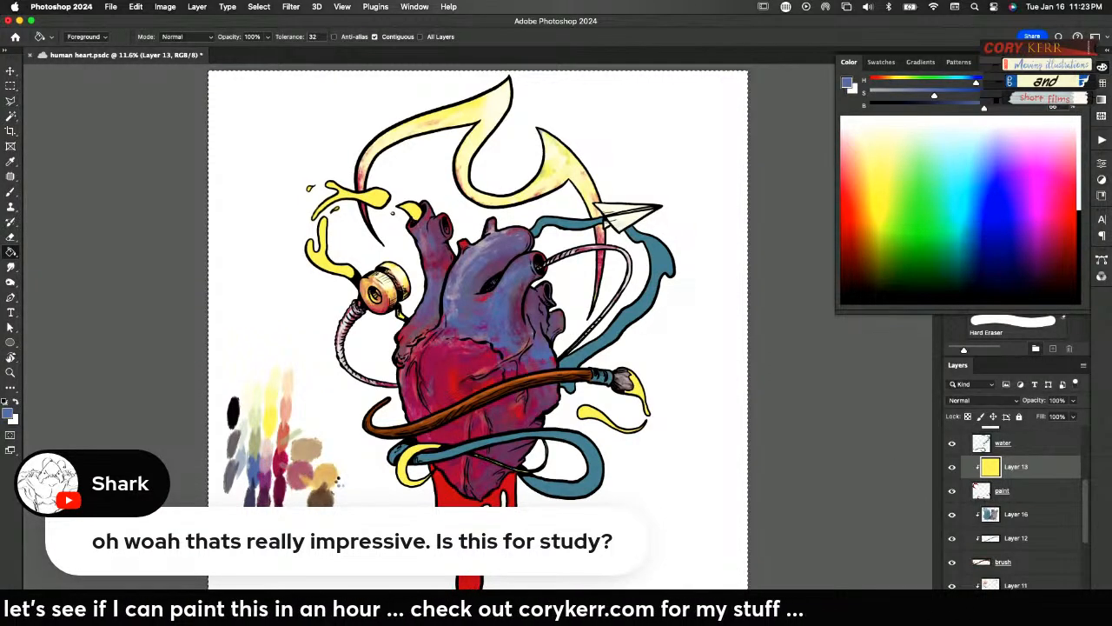
left_click(344, 492)
left_click(269, 494, "alt")
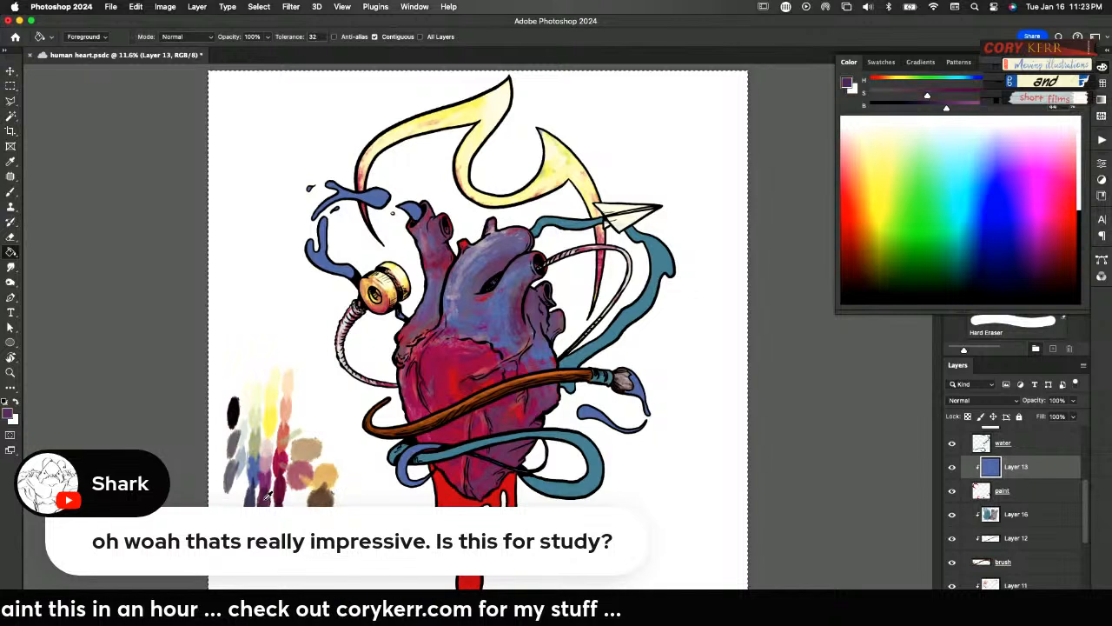
left_click(333, 502)
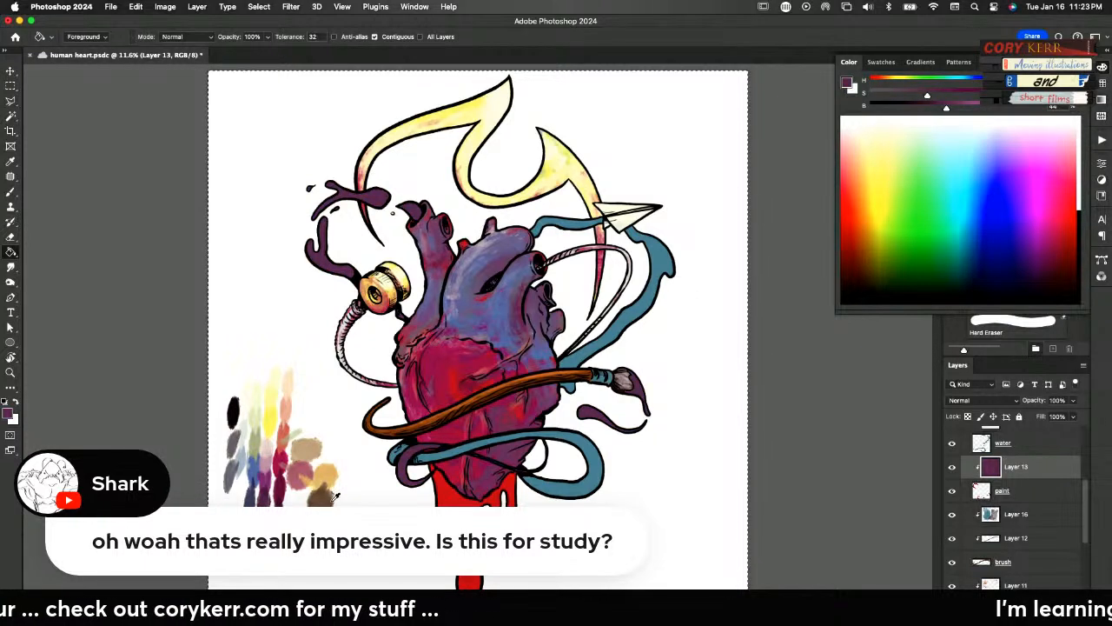
left_click(280, 463, "alt")
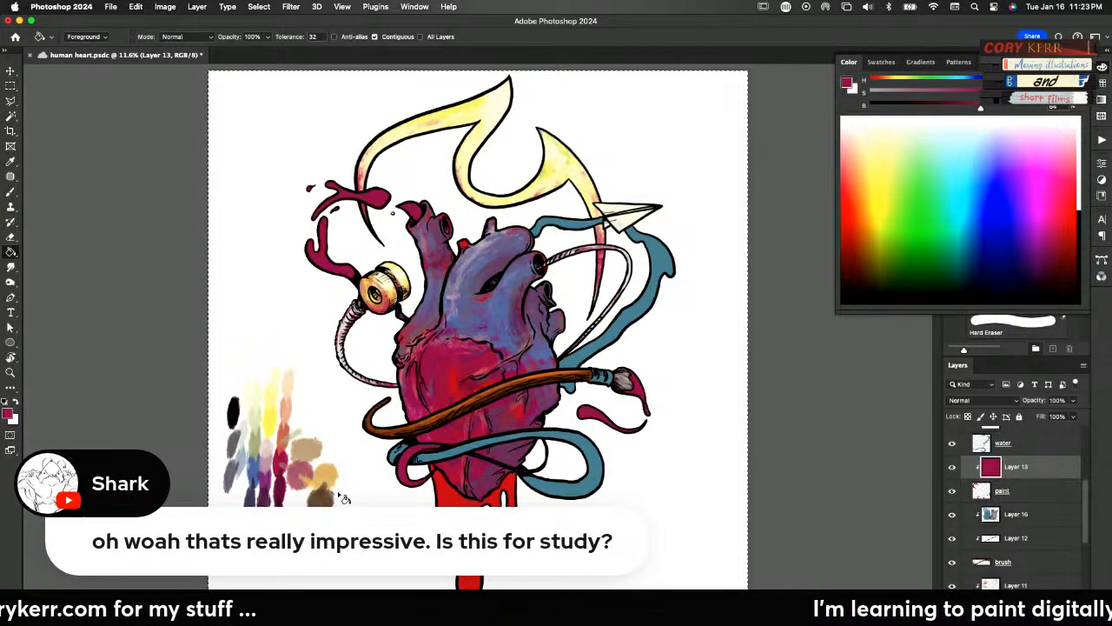
Fill Layer 13 with the palette's sage green and adjust its Hue/Saturation to hue +50, saturation +64 and lightness +3
left_click(259, 439, "alt")
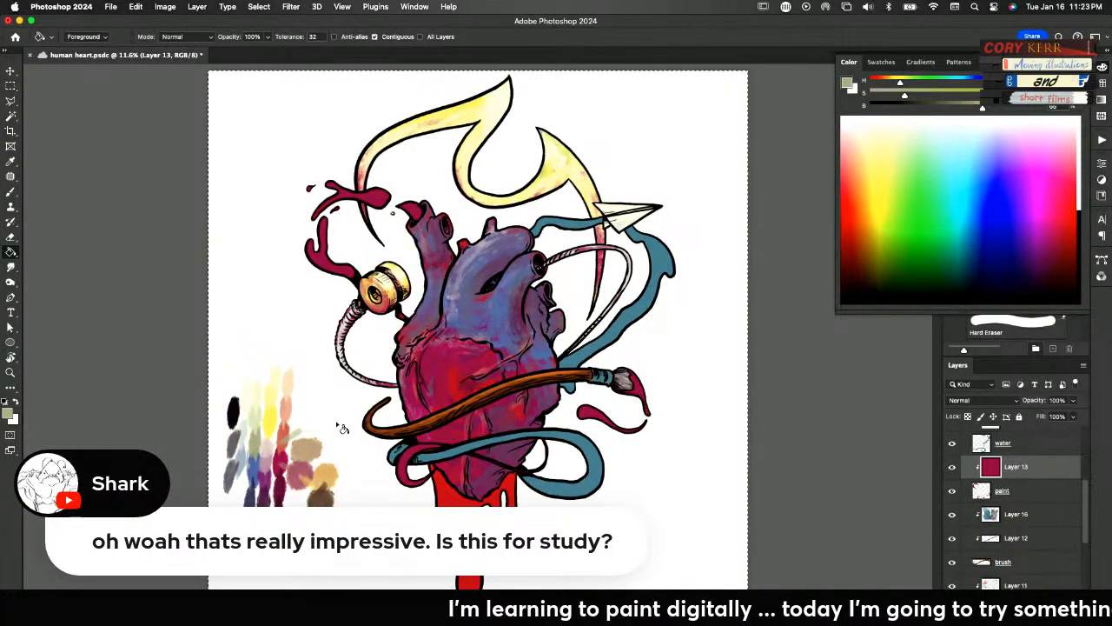
left_click(335, 443)
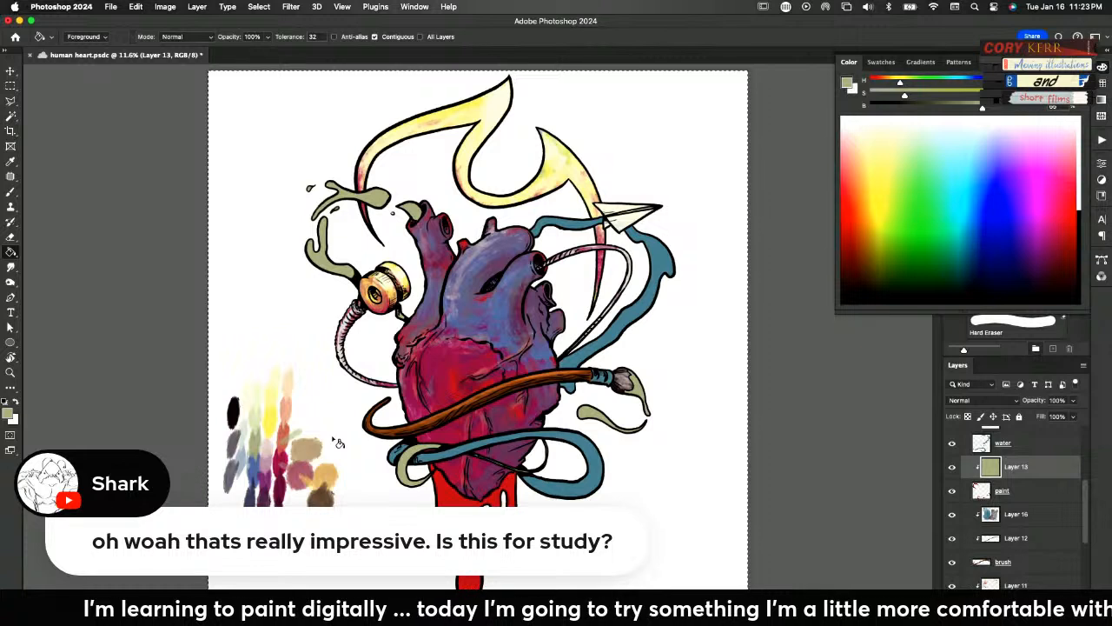
key("super+u")
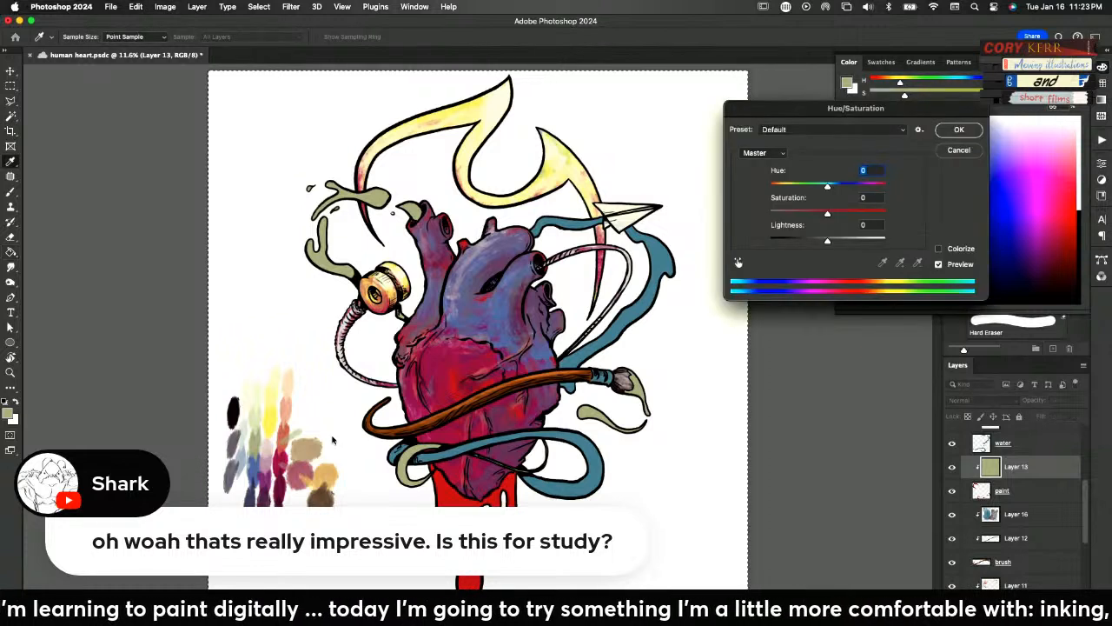
left_click(841, 213)
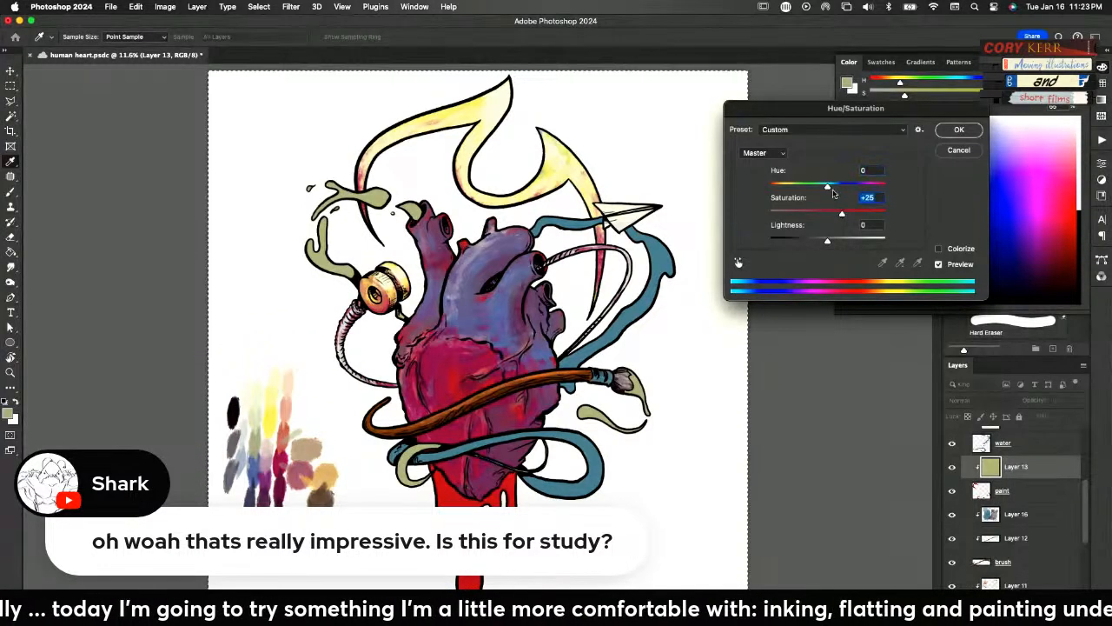
left_click(828, 188)
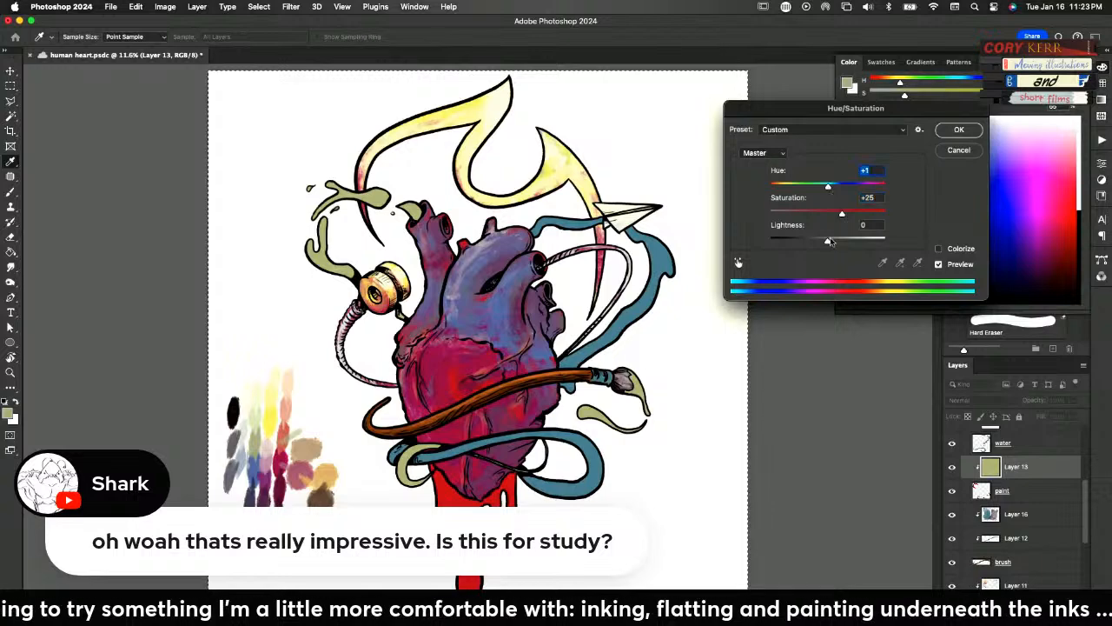
left_click_drag(831, 243, 838, 241)
left_click(850, 214)
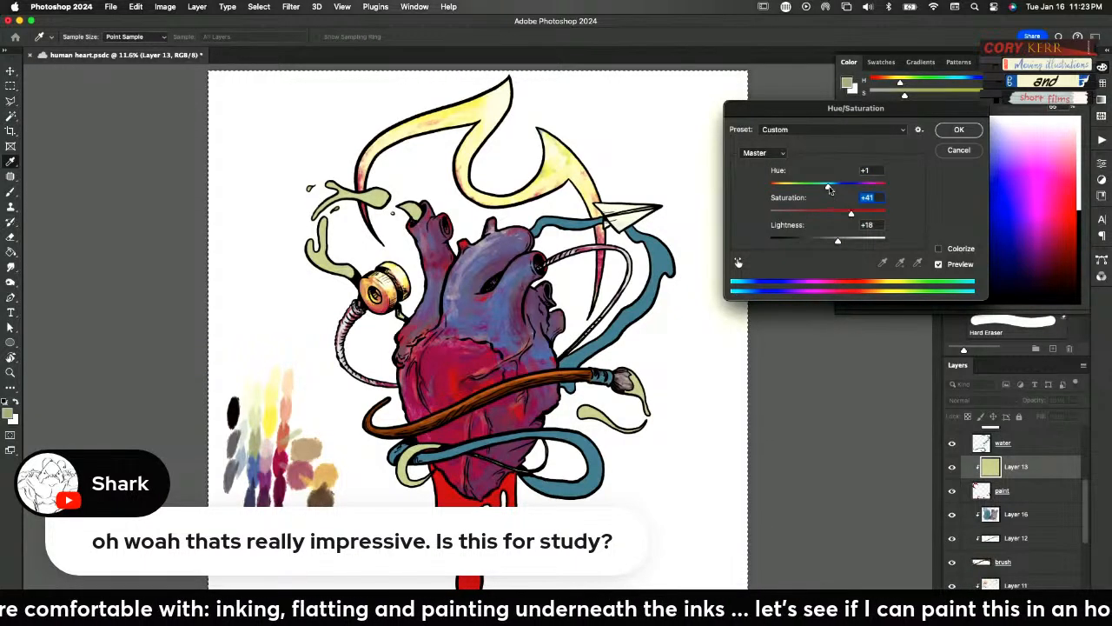
left_click_drag(825, 188, 854, 189)
mouse_move(841, 242)
left_mouse_down()
mouse_move(852, 242)
mouse_move(828, 247)
left_mouse_up()
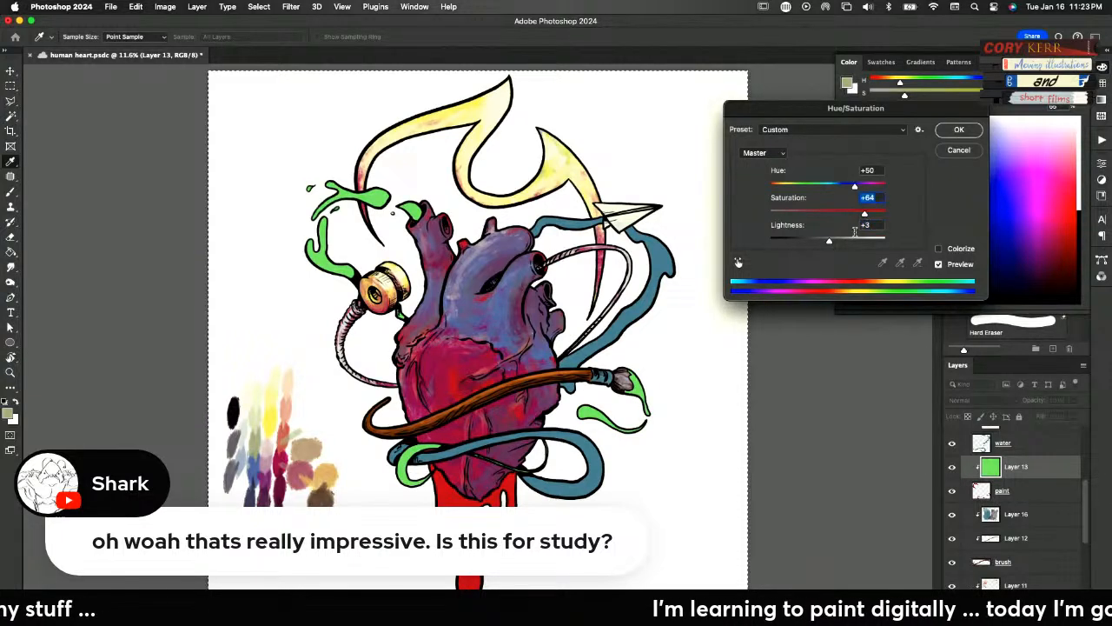
left_click(958, 129)
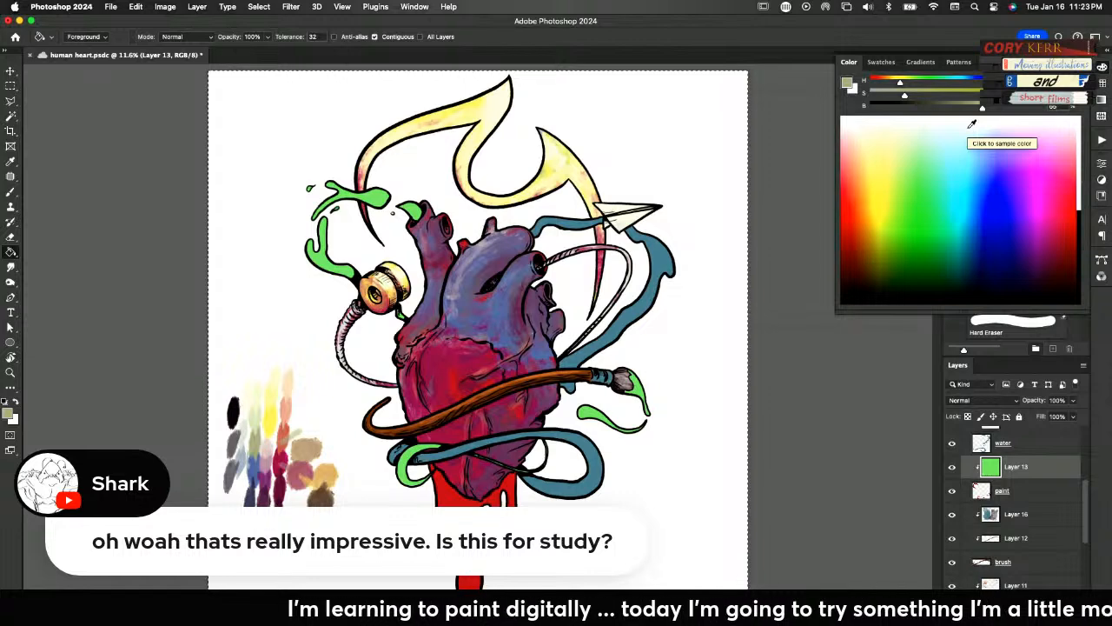
key("b")
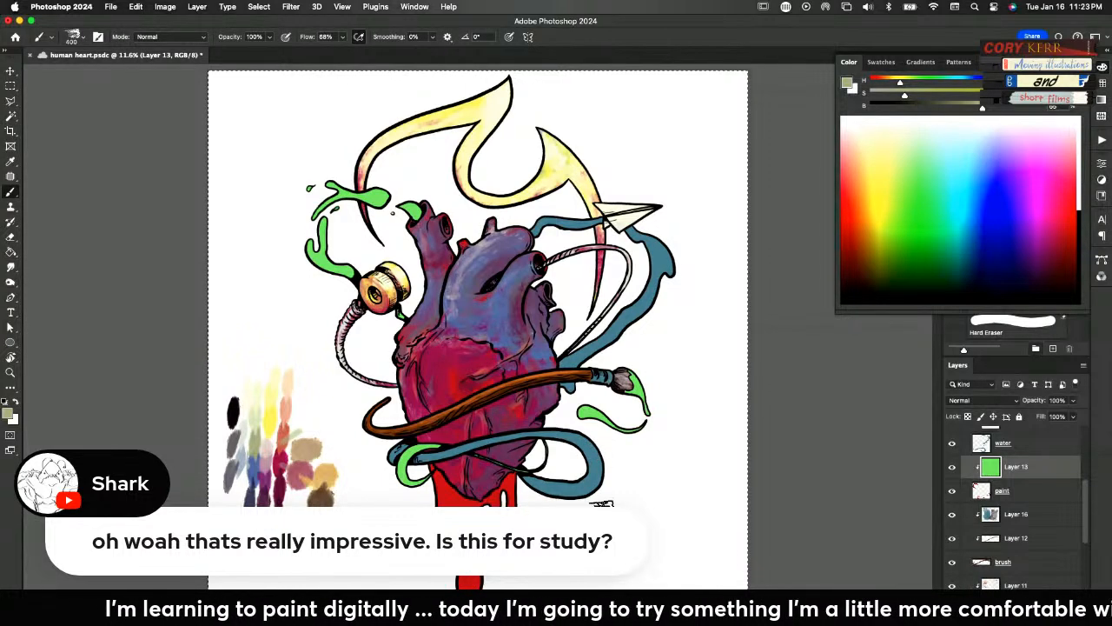
Add a new layer clipped above Layer 13 and brush sage green shading over the paint splashes
key("super+alt+shift+n")
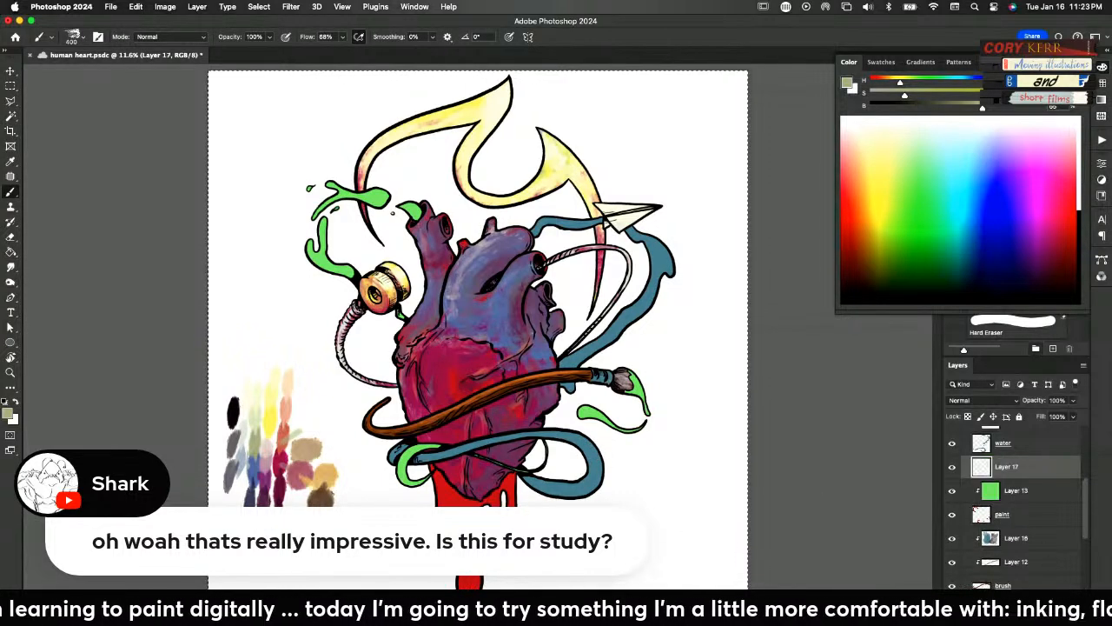
left_click(990, 479, "alt")
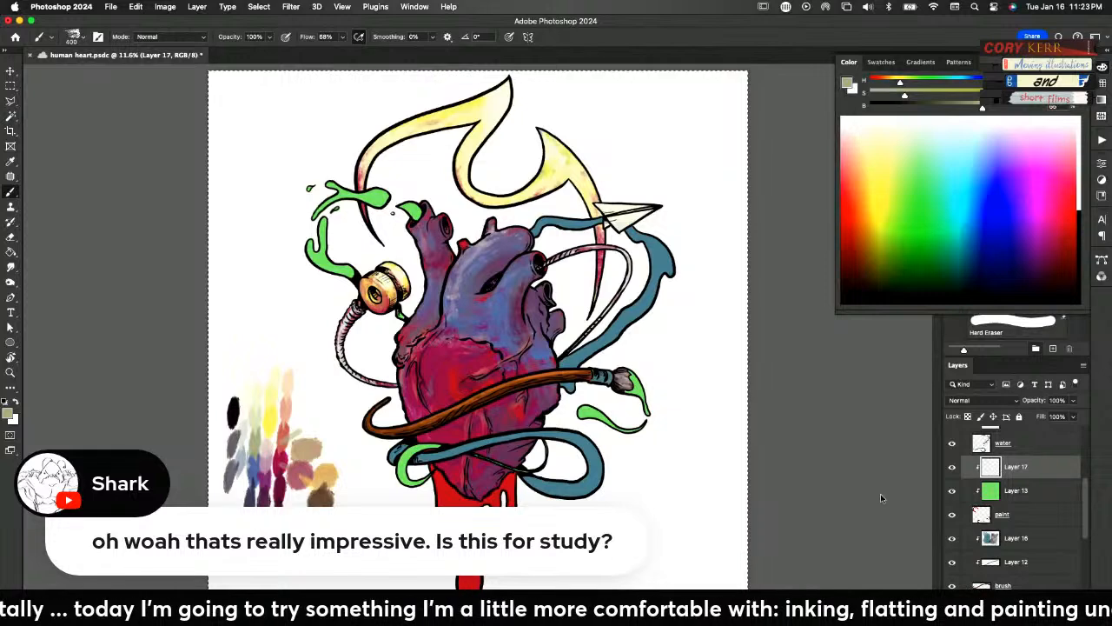
mouse_move(581, 415)
left_mouse_down()
mouse_move(641, 430)
mouse_move(639, 392)
mouse_move(636, 403)
left_mouse_up()
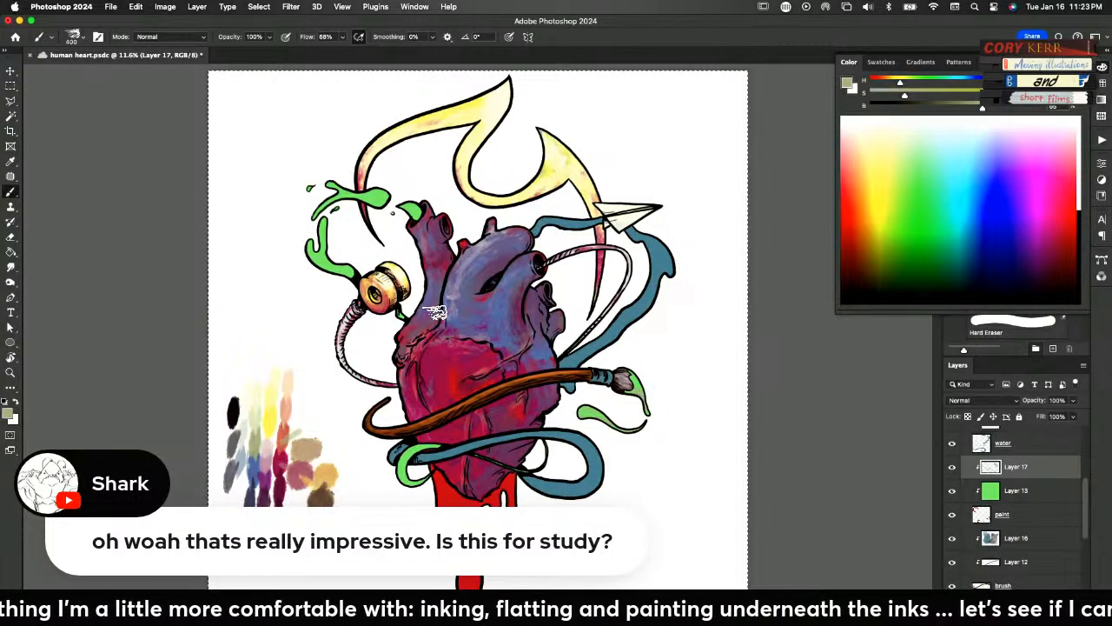
mouse_move(353, 273)
left_mouse_down()
mouse_move(309, 249)
mouse_move(351, 275)
left_mouse_up()
left_click_drag(325, 235, 335, 257)
mouse_move(398, 203)
left_mouse_down()
mouse_move(323, 211)
mouse_move(406, 210)
mouse_move(415, 224)
mouse_move(414, 211)
left_mouse_up()
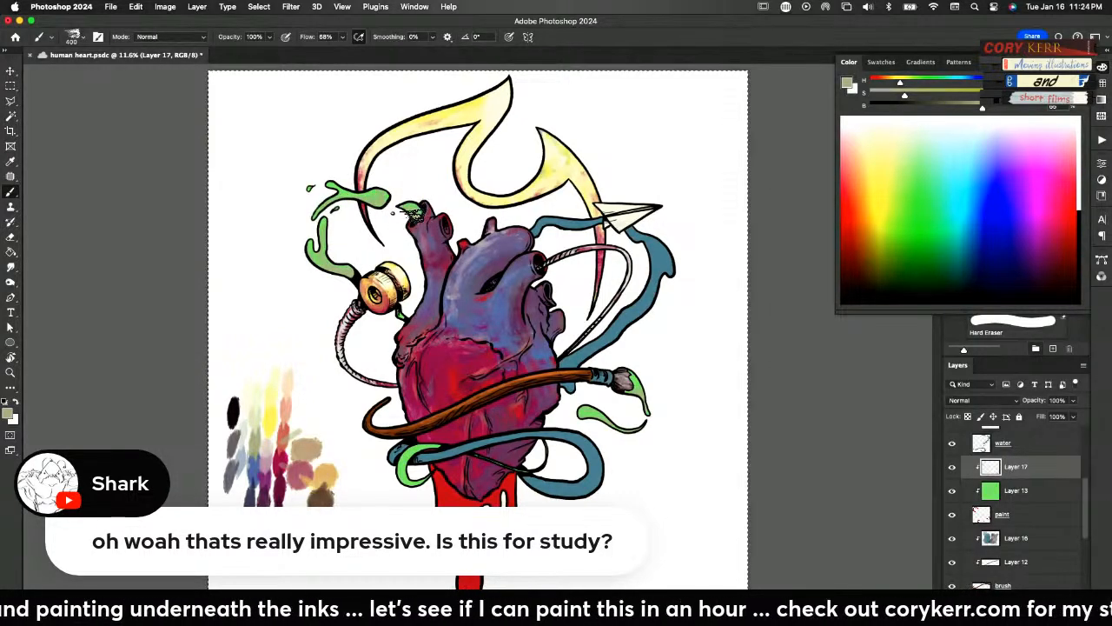
Brush the palette's yellow over the green paint splashes on Layer 17 as highlights
left_click(276, 417, "alt")
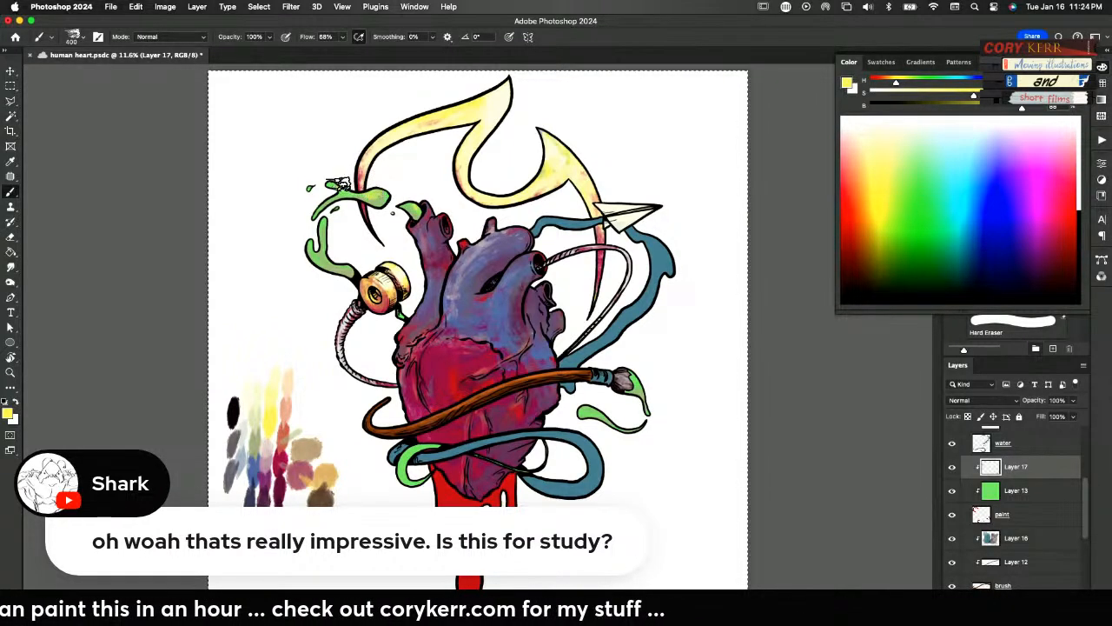
left_click_drag(319, 236, 353, 272)
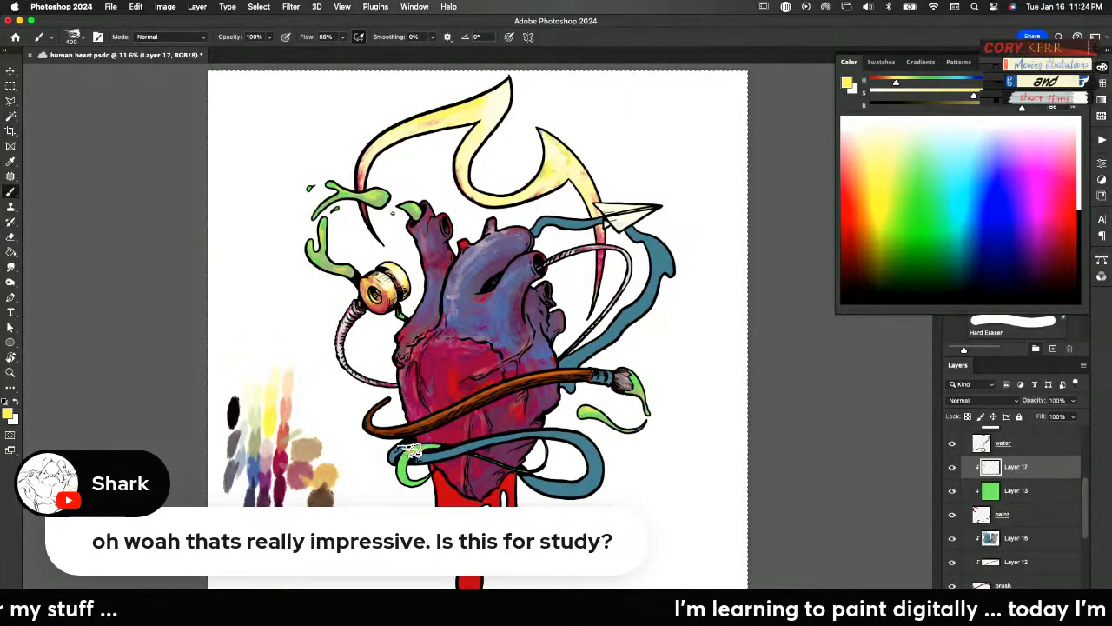
mouse_move(407, 485)
left_mouse_down()
mouse_move(404, 439)
mouse_move(411, 500)
left_mouse_up()
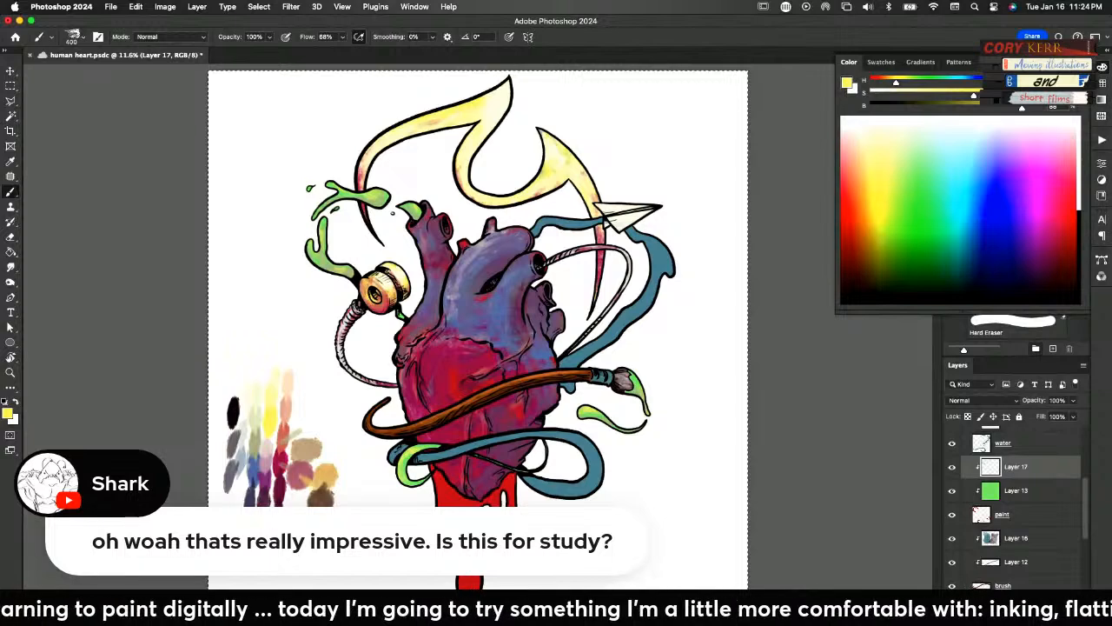
Adjust the water flat's Hue/Saturation to hue -25, saturation +44 and lightness +60
scroll(1079, 482, "up", 2)
left_click(1019, 491)
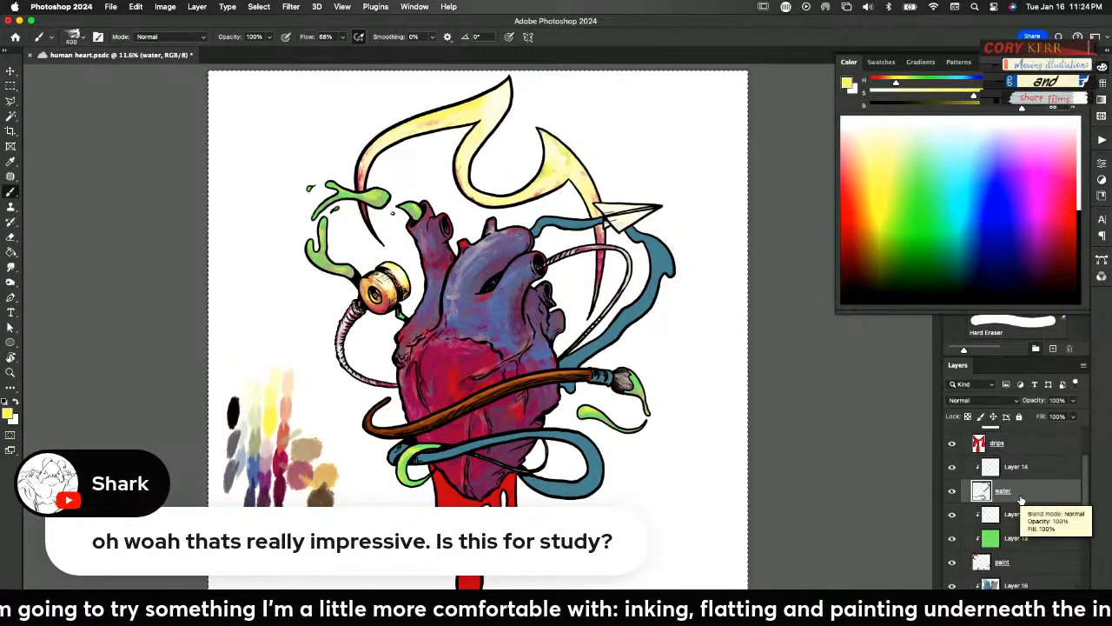
key("super+u")
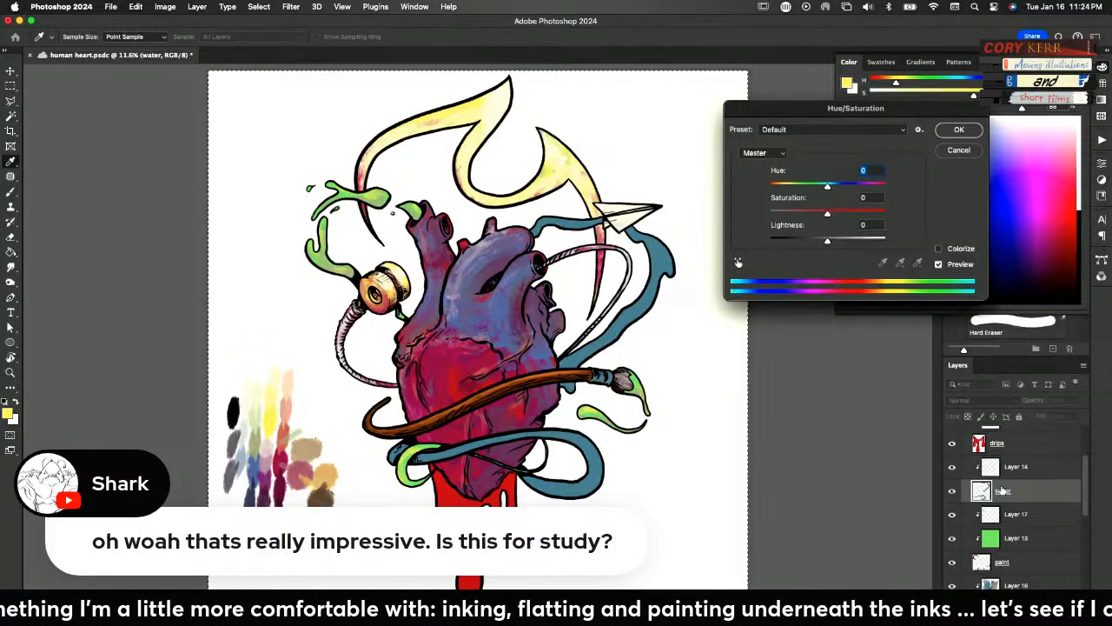
left_click_drag(827, 215, 862, 240)
left_click_drag(828, 188, 814, 188)
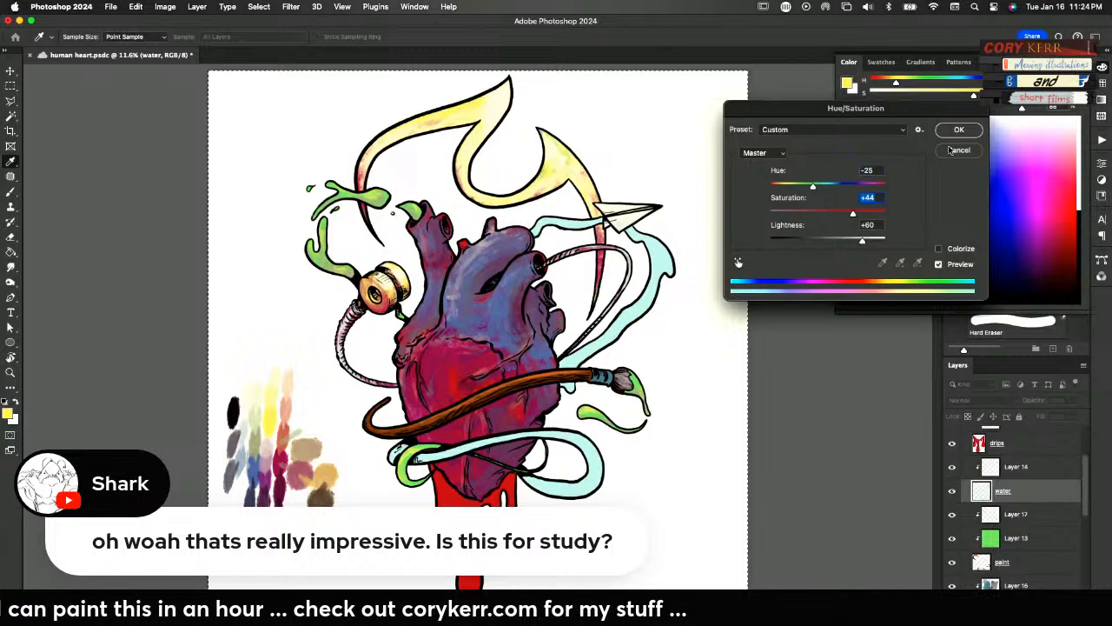
left_click(959, 129)
Shade the lower water loop on clipped Layer 14 with the palette's dark blue
left_click(1008, 466)
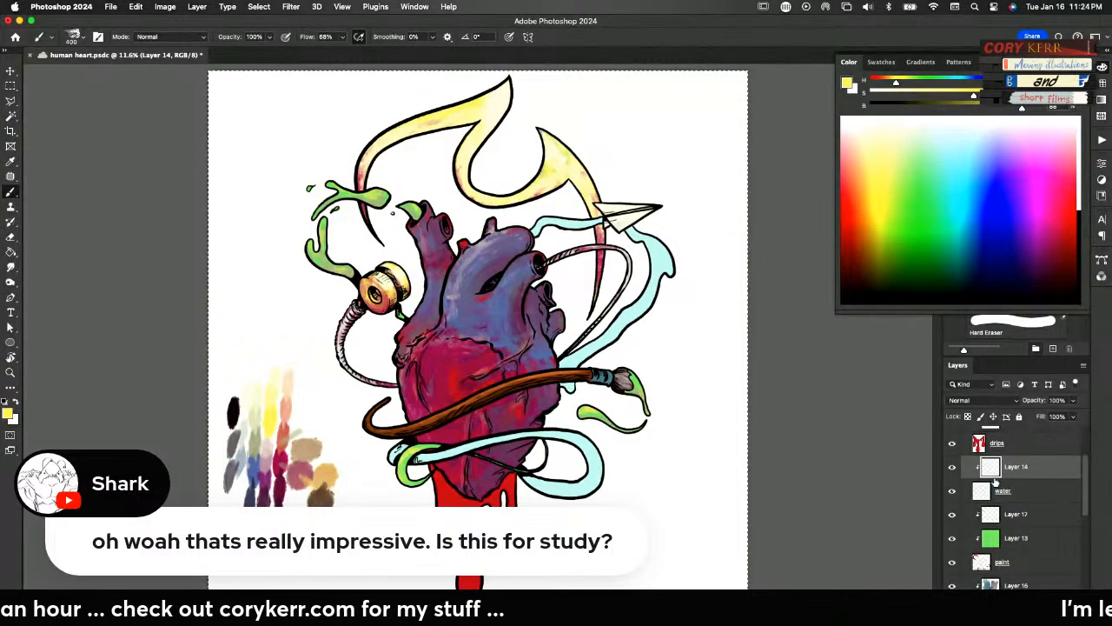
left_click(257, 477, "alt")
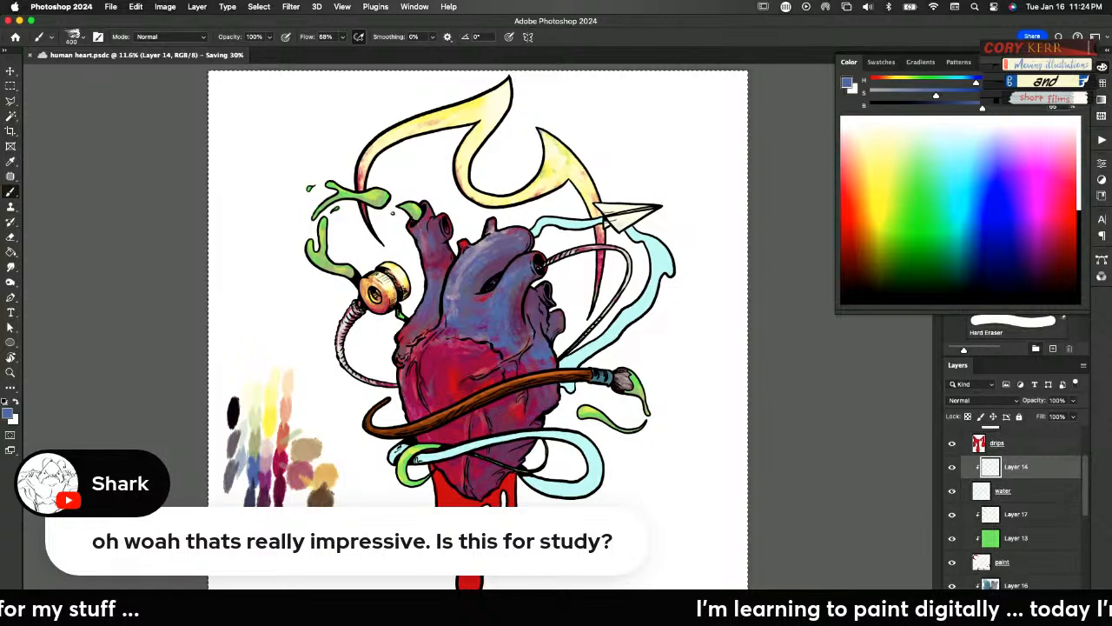
left_click(253, 498, "alt")
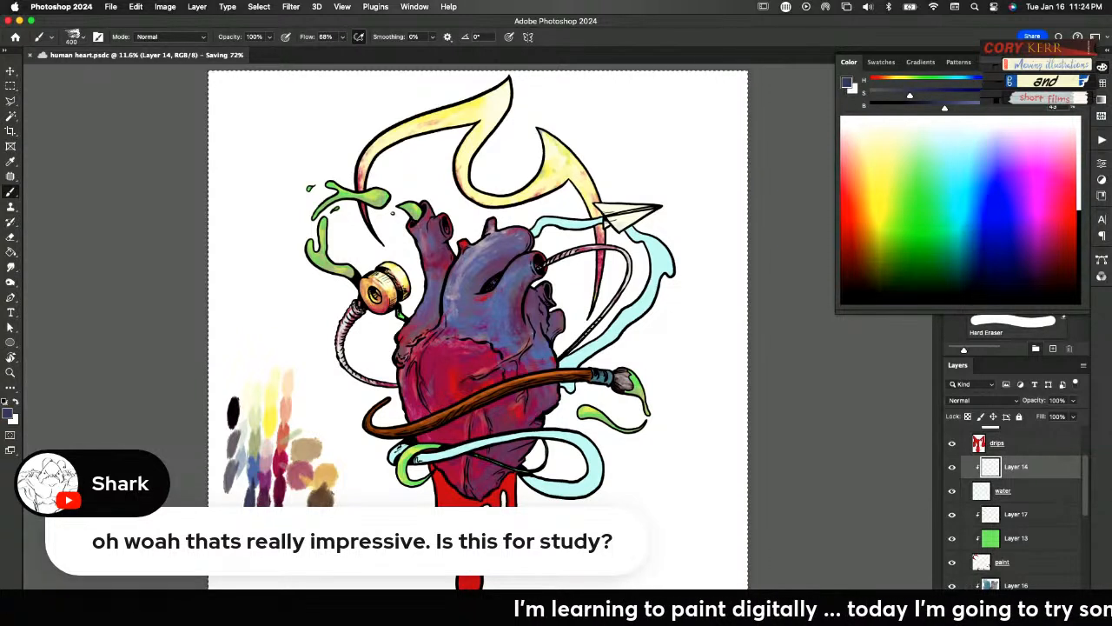
mouse_move(526, 476)
left_mouse_down()
mouse_move(547, 494)
mouse_move(532, 482)
mouse_move(605, 490)
mouse_move(539, 482)
mouse_move(569, 492)
left_mouse_up()
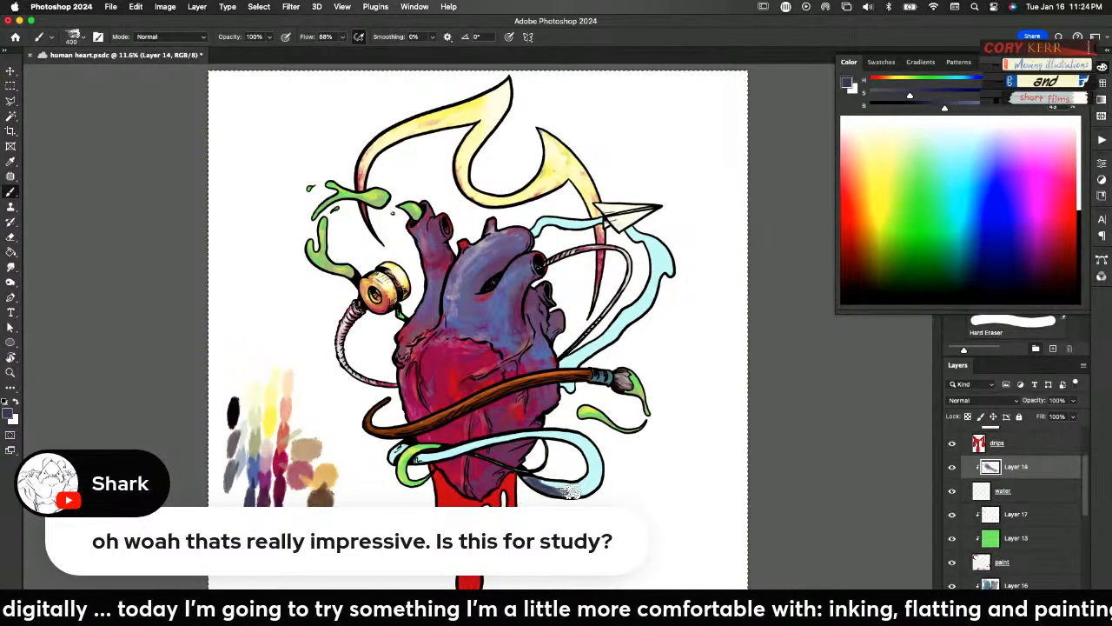
mouse_move(570, 492)
left_mouse_down()
mouse_move(597, 484)
mouse_move(574, 484)
mouse_move(595, 489)
mouse_move(599, 465)
mouse_move(584, 487)
mouse_move(594, 489)
mouse_move(581, 439)
mouse_move(517, 439)
mouse_move(578, 434)
mouse_move(591, 443)
mouse_move(569, 449)
mouse_move(577, 437)
mouse_move(592, 451)
mouse_move(580, 485)
mouse_move(542, 472)
mouse_move(592, 461)
mouse_move(572, 485)
mouse_move(547, 478)
mouse_move(532, 470)
mouse_move(533, 439)
mouse_move(507, 437)
mouse_move(440, 456)
mouse_move(390, 499)
mouse_move(499, 499)
mouse_move(568, 481)
mouse_move(486, 450)
mouse_move(401, 465)
mouse_move(460, 459)
mouse_move(418, 457)
mouse_move(445, 454)
mouse_move(423, 463)
mouse_move(451, 441)
mouse_move(612, 476)
mouse_move(544, 487)
mouse_move(435, 464)
mouse_move(434, 450)
mouse_move(404, 457)
left_mouse_up()
left_click(553, 434, "alt")
left_click(528, 473, "alt")
left_click(543, 488, "alt")
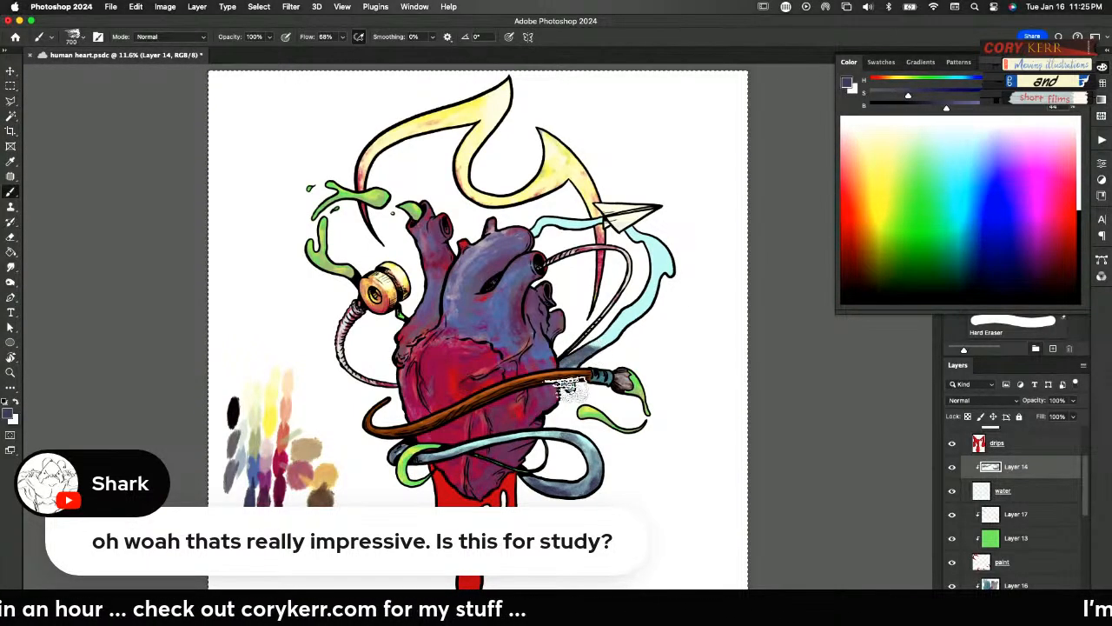
Blend dark and light blues sampled from the lower water loop along the upper water ribbon
mouse_move(660, 286)
left_mouse_down()
mouse_move(653, 235)
mouse_move(663, 268)
mouse_move(560, 430)
mouse_move(670, 252)
mouse_move(650, 233)
mouse_move(655, 290)
mouse_move(619, 330)
mouse_move(576, 354)
mouse_move(616, 321)
left_mouse_up()
left_click(560, 430, "alt")
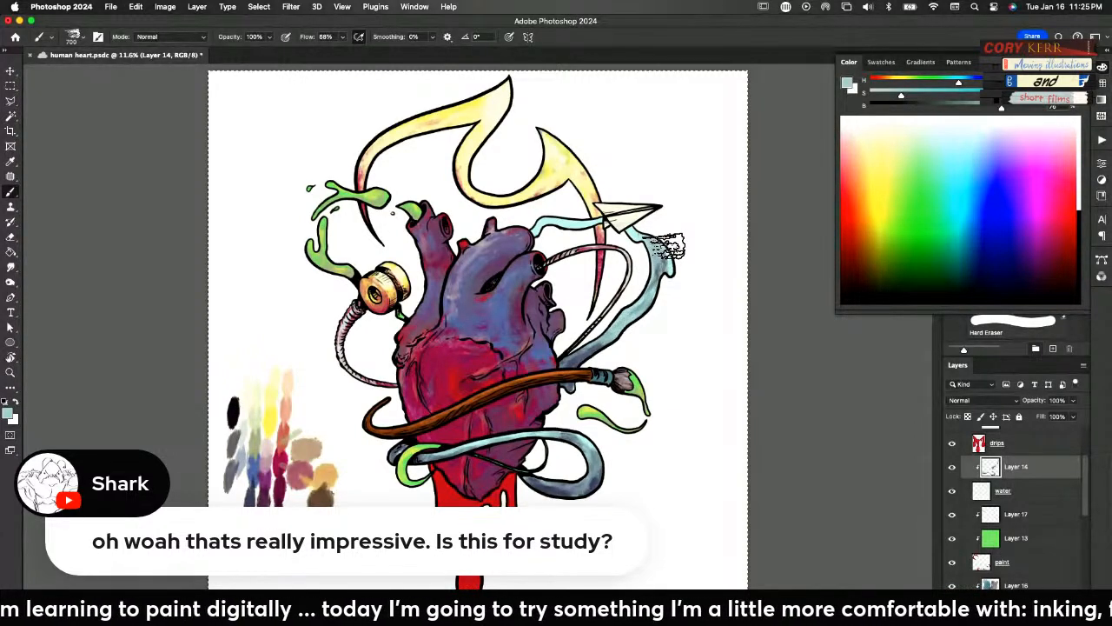
left_click(645, 293, "alt")
mouse_move(674, 245)
left_mouse_down()
mouse_move(637, 295)
mouse_move(650, 288)
left_mouse_up()
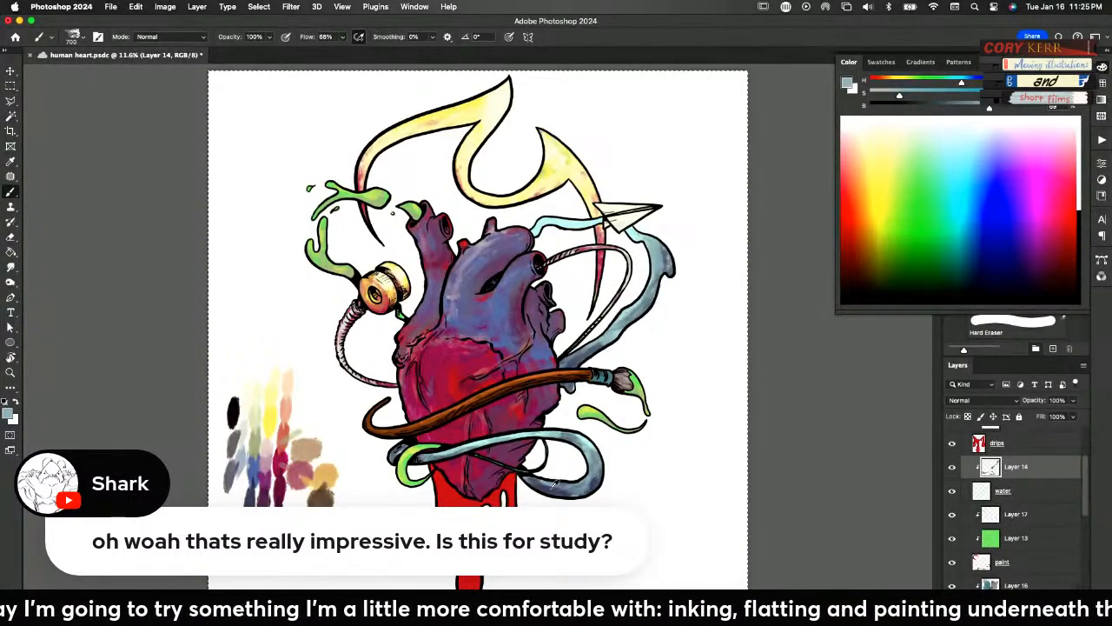
left_click(548, 468, "alt")
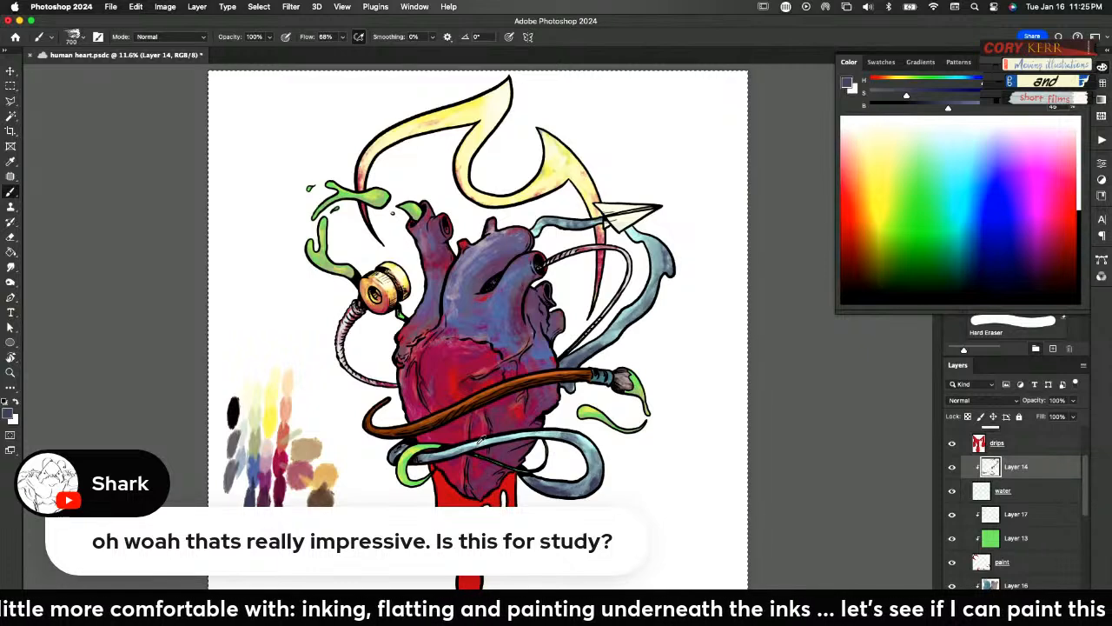
left_click(480, 438, "alt")
left_click_drag(561, 229, 575, 234)
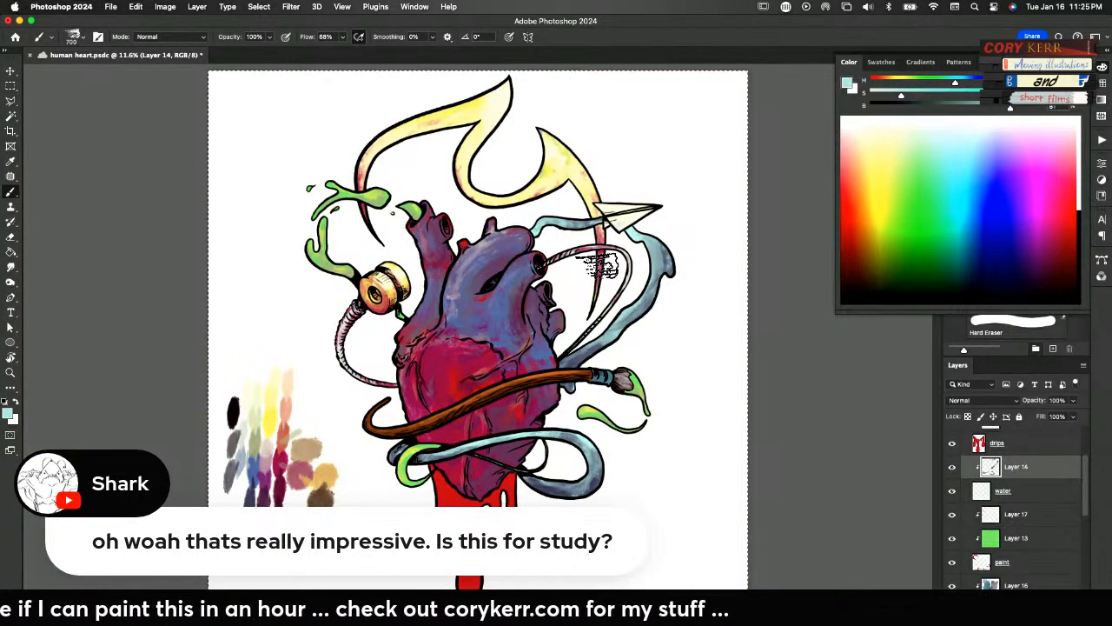
Cover the drips beneath the heart with the palette's blue on clipped Layer 15
scroll(1020, 493, "up", 3)
left_click(1020, 492)
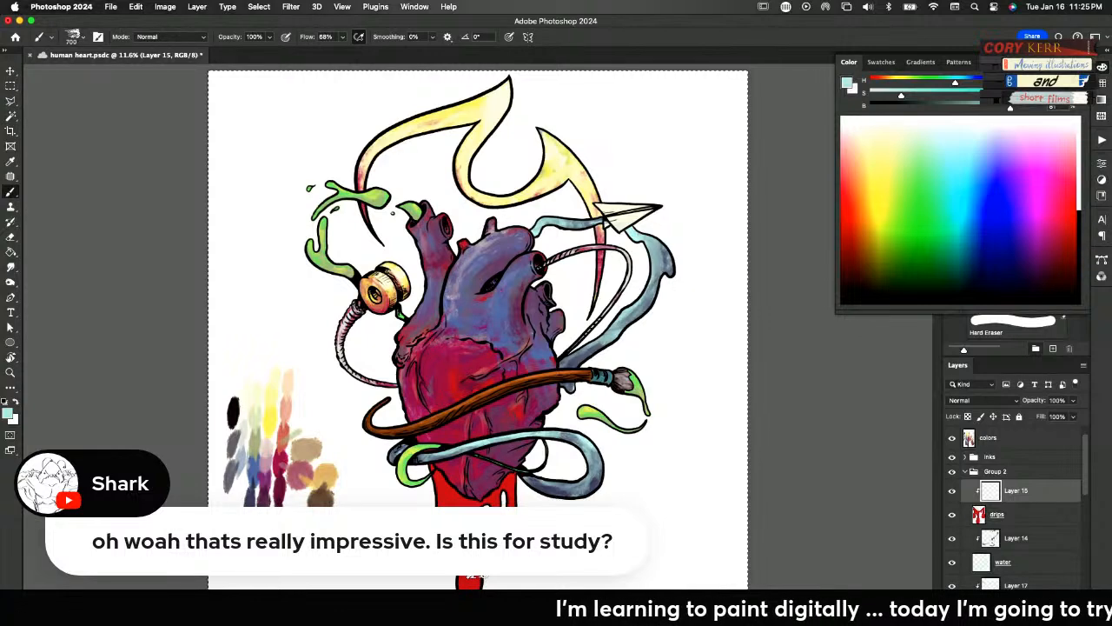
left_click(259, 469, "alt")
left_click_drag(254, 477, 261, 500)
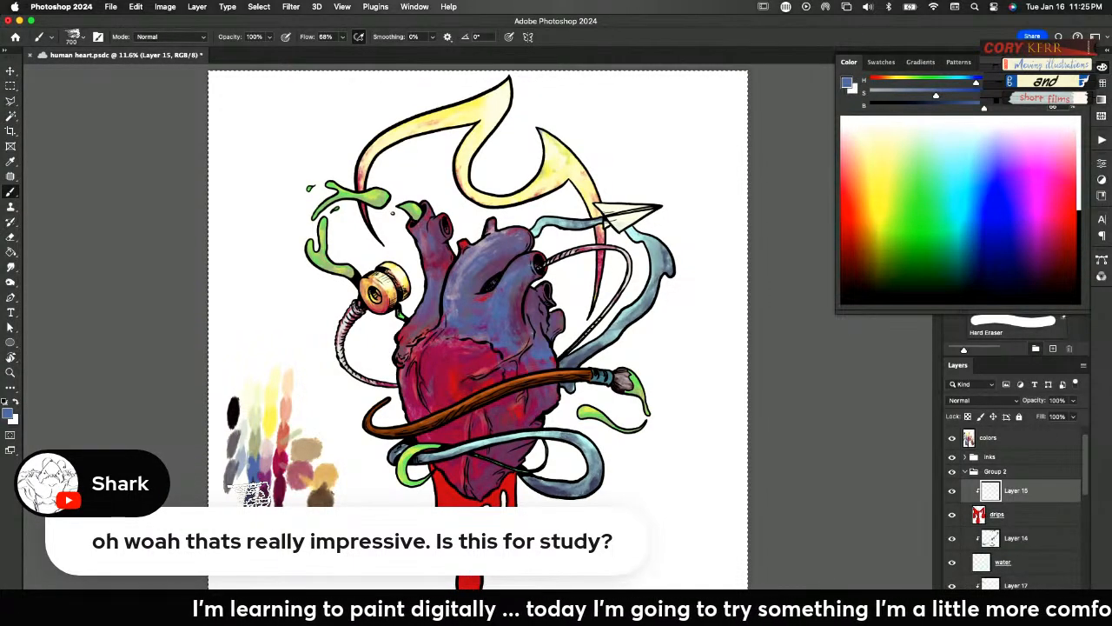
mouse_move(509, 506)
left_mouse_down()
mouse_move(511, 479)
mouse_move(506, 514)
mouse_move(448, 476)
mouse_move(439, 493)
mouse_move(438, 473)
left_mouse_up()
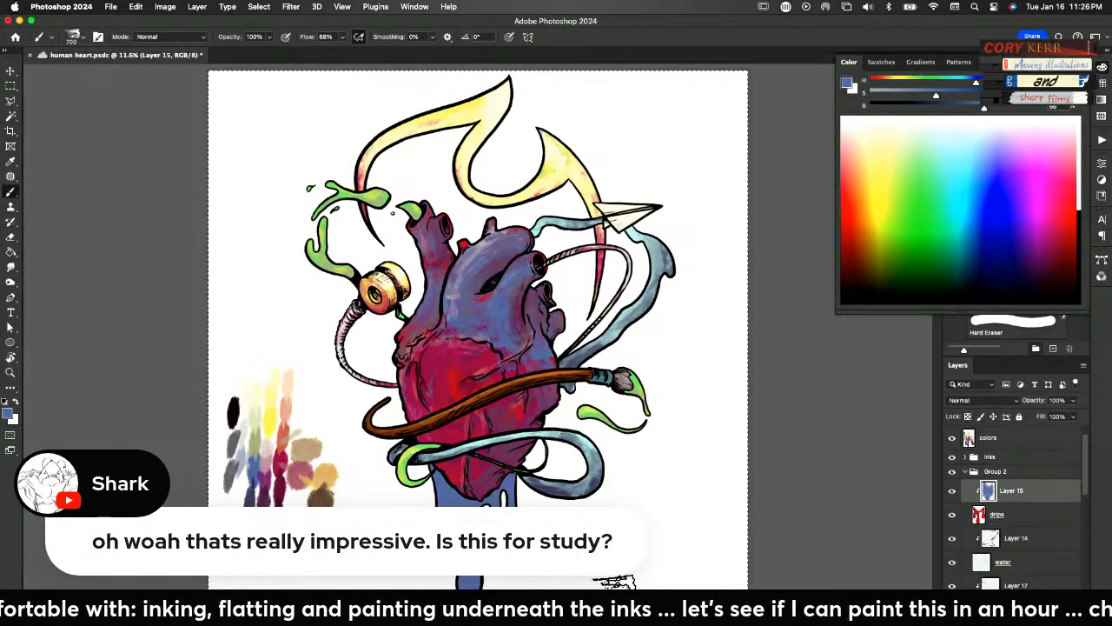
Brush the palette's crimson over the blue drips and undo the last strokes
left_click(281, 465, "alt")
left_click_drag(441, 501, 513, 497)
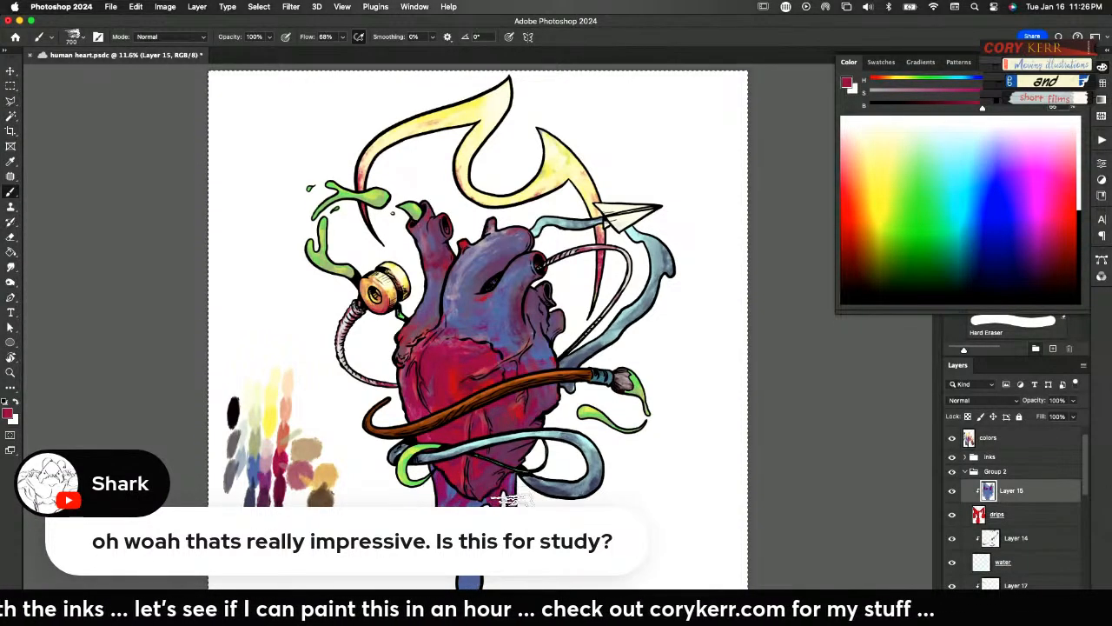
key("super+z")
key("super+z")
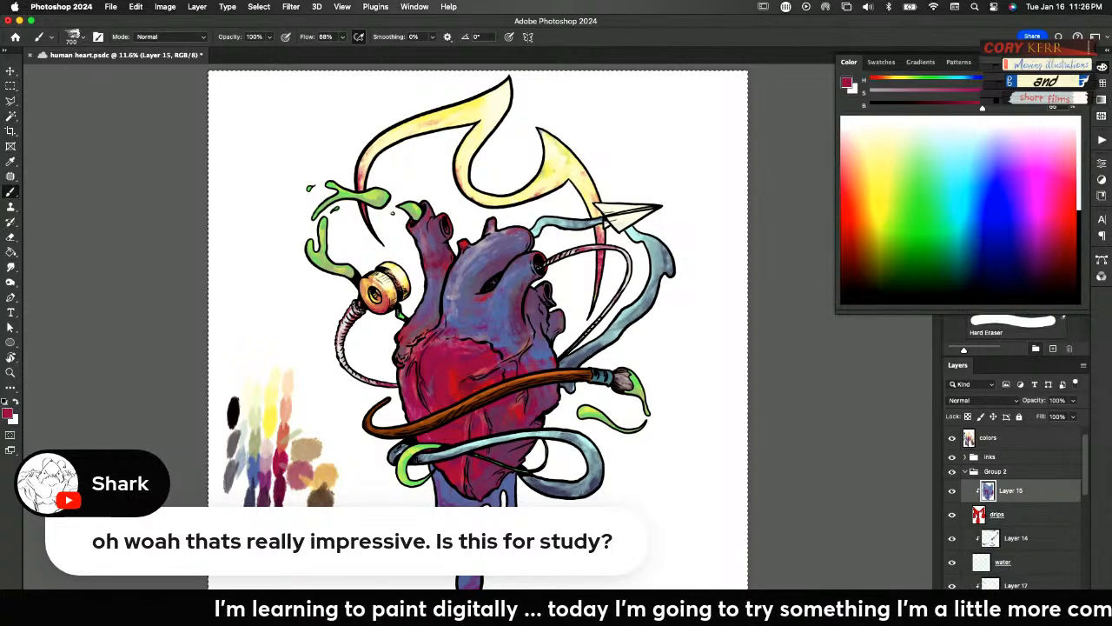
mouse_move(506, 621)
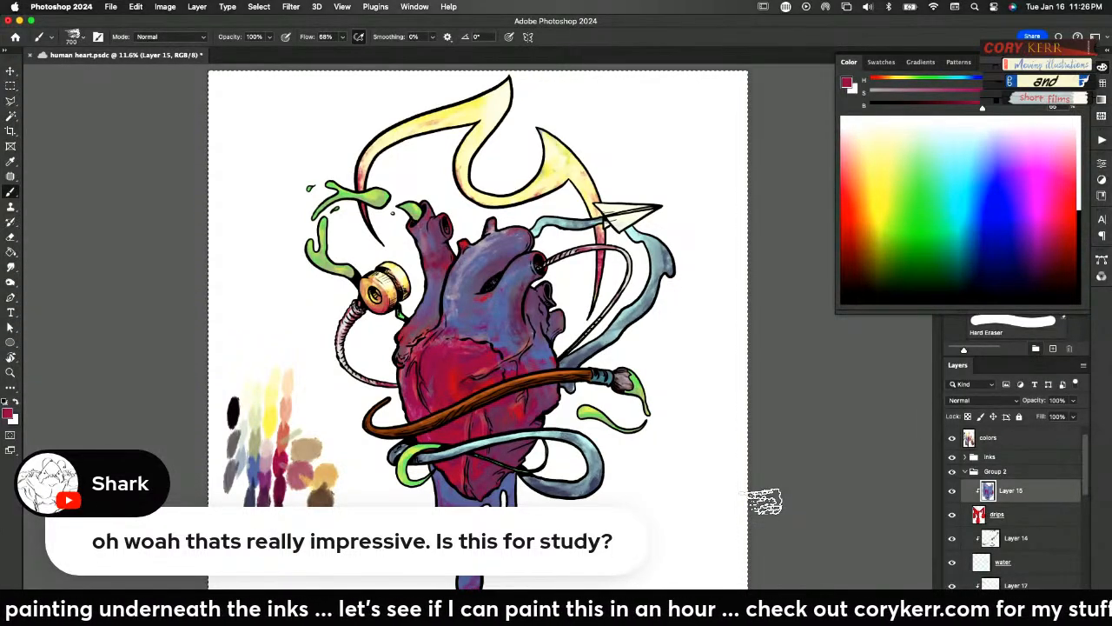
Try brushing the palette's yellow over the drips and undo it
left_click(272, 413, "alt")
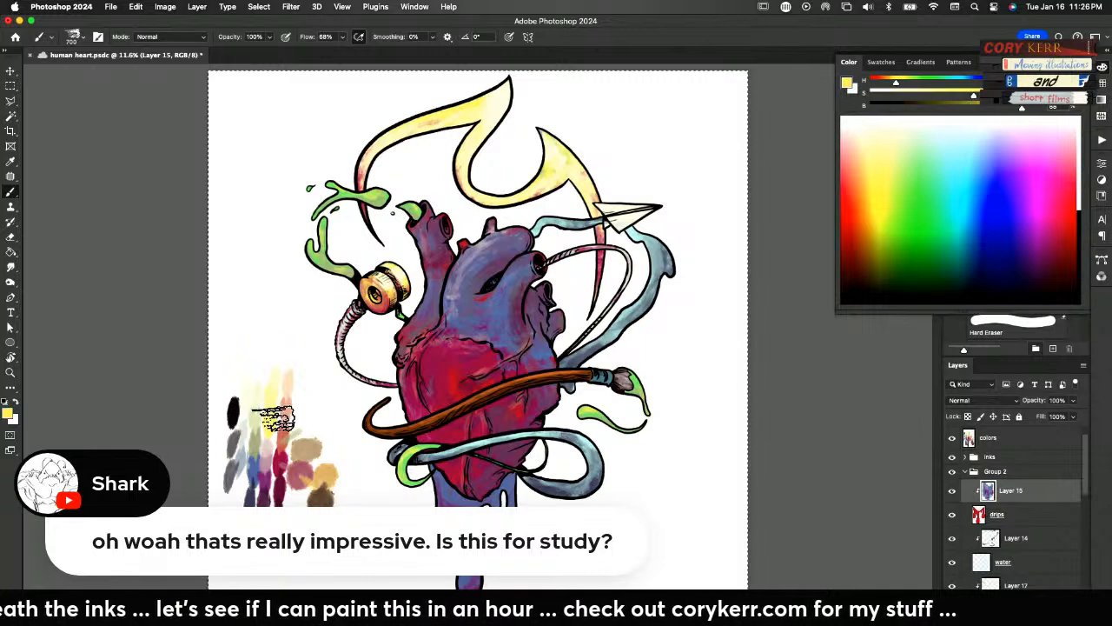
left_click_drag(445, 474, 449, 504)
key("super+z")
key("super+z")
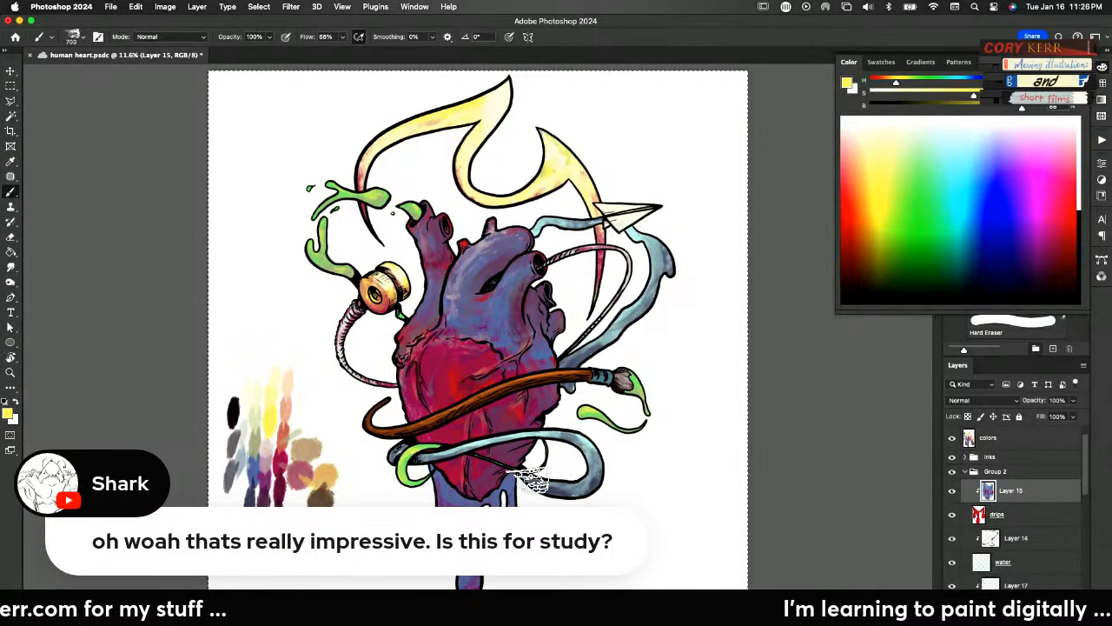
Pick the palette's off-white and toggle the Color Fill 1 layer to check the painting's values in greyscale
left_click(252, 399, "alt")
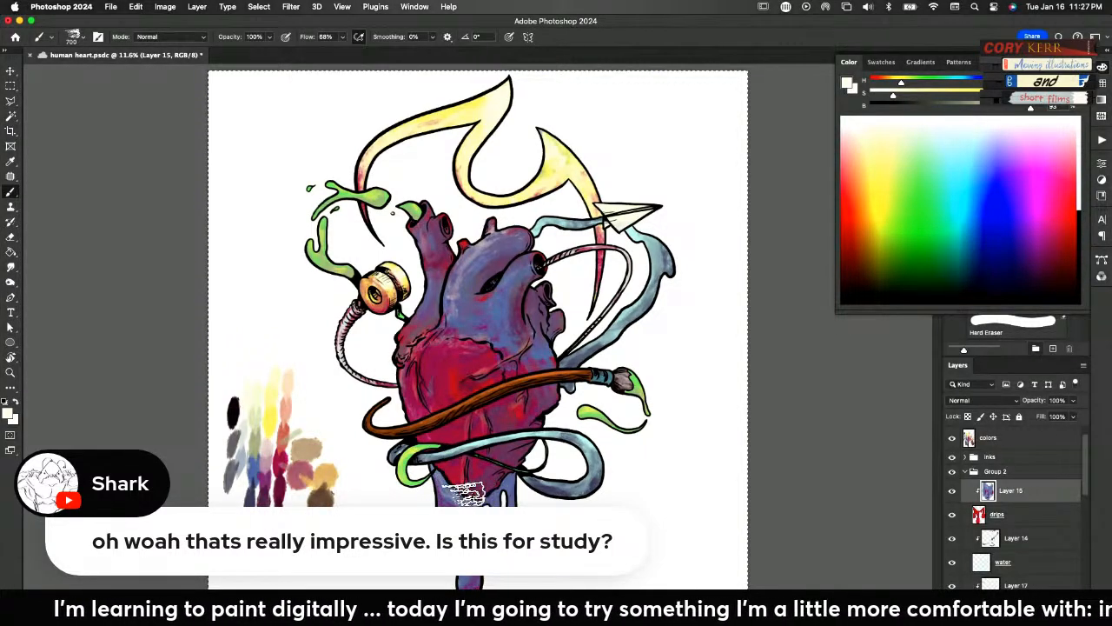
scroll(1013, 439, "up", 1)
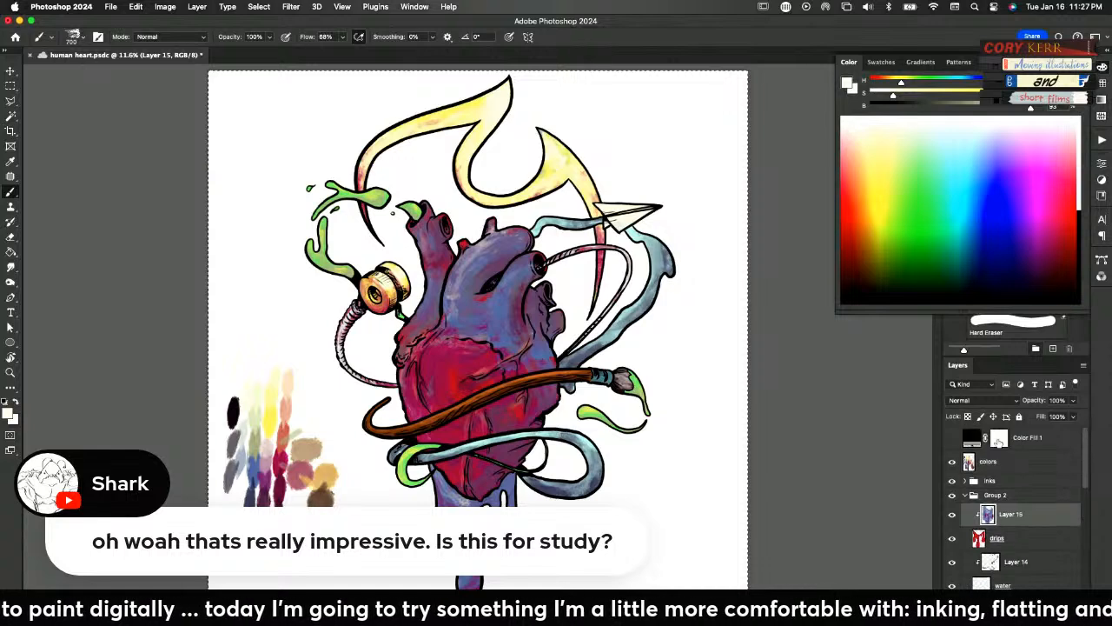
left_click(954, 441)
left_click(954, 441)
left_click(954, 441)
left_click(956, 440)
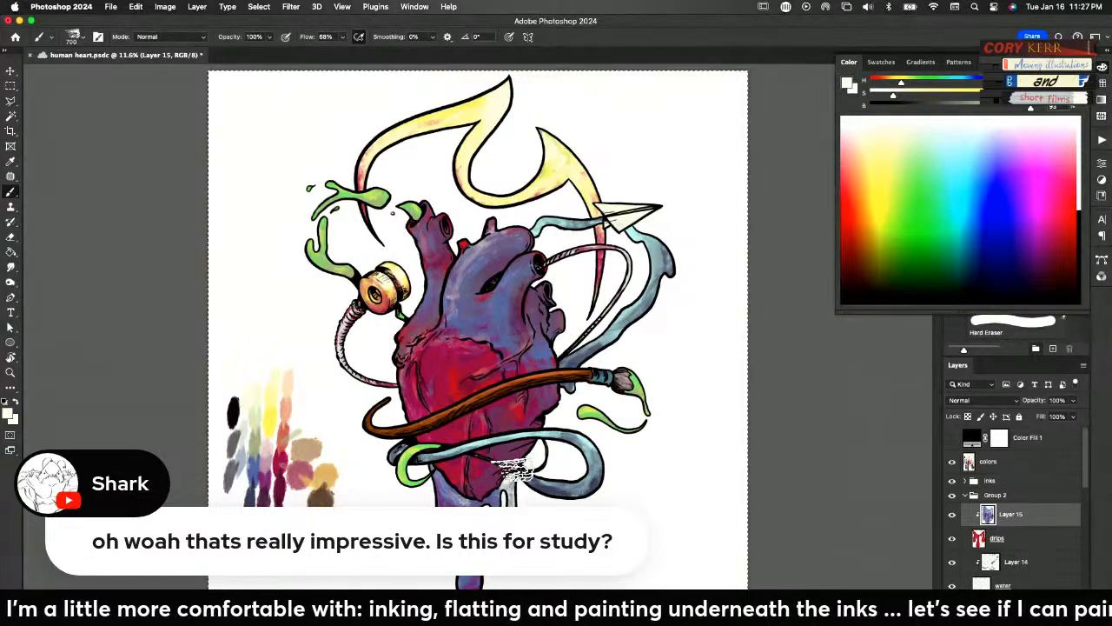
Brush off-white highlights over the drips and undo the heaviest strokes, comparing versions with and without them
mouse_move(498, 493)
left_mouse_down()
mouse_move(445, 487)
mouse_move(452, 497)
left_mouse_up()
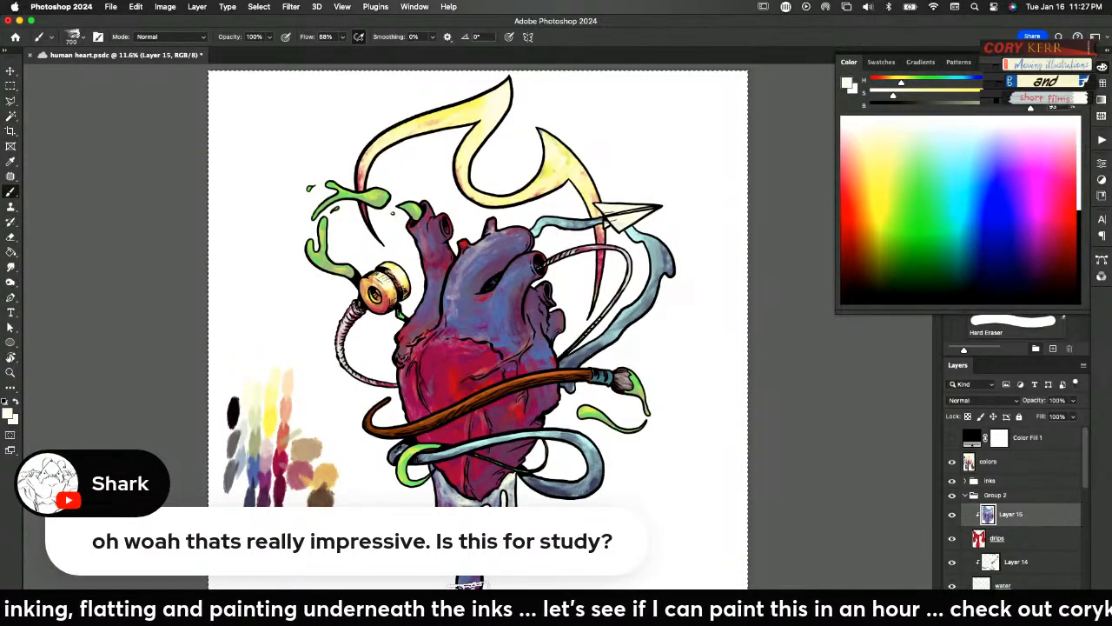
key("super+z")
key("super+z")
key("super+z")
key("super+z")
key("super+z")
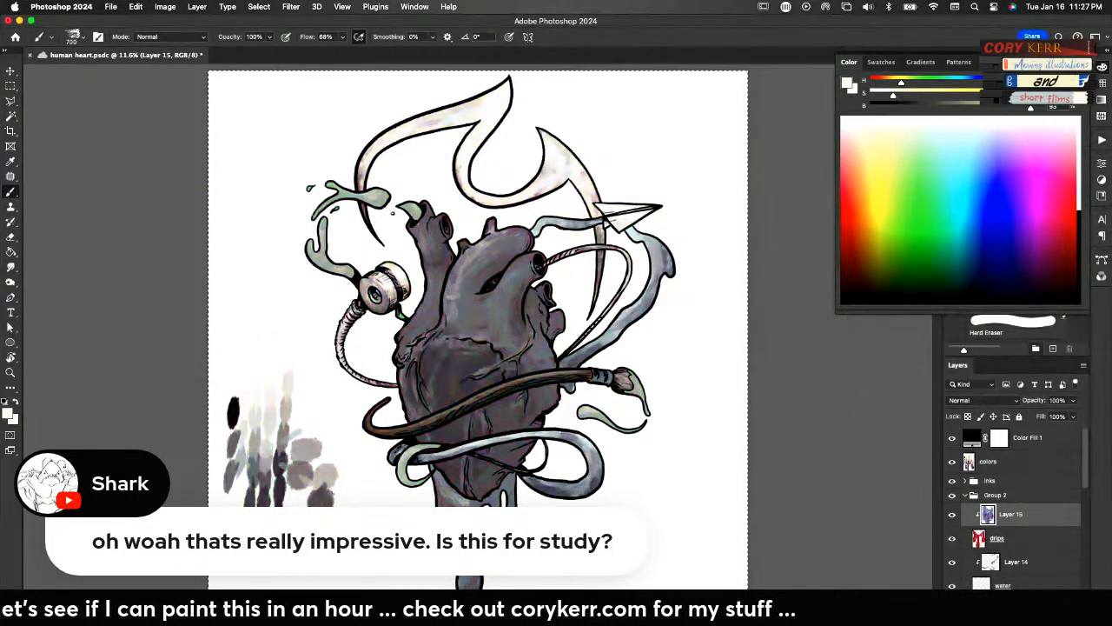
key("super+shift+z")
key("super+z")
key("super+shift+z")
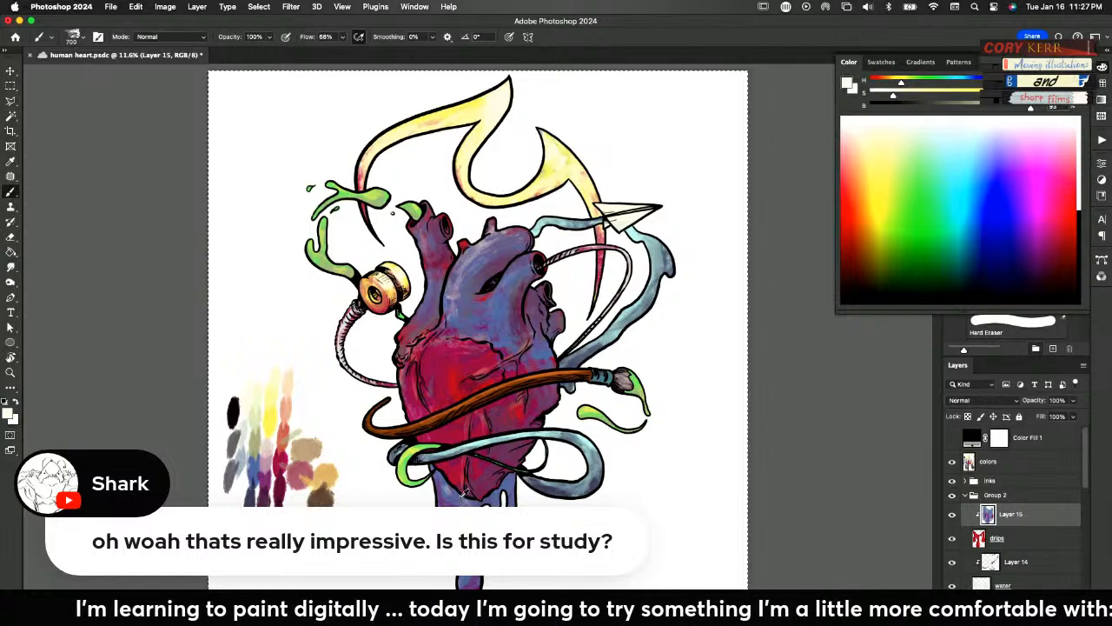
Sample the drips' grey-lavender and brush it over the drips, and load the palette's pale yellow
left_click(449, 469, "alt")
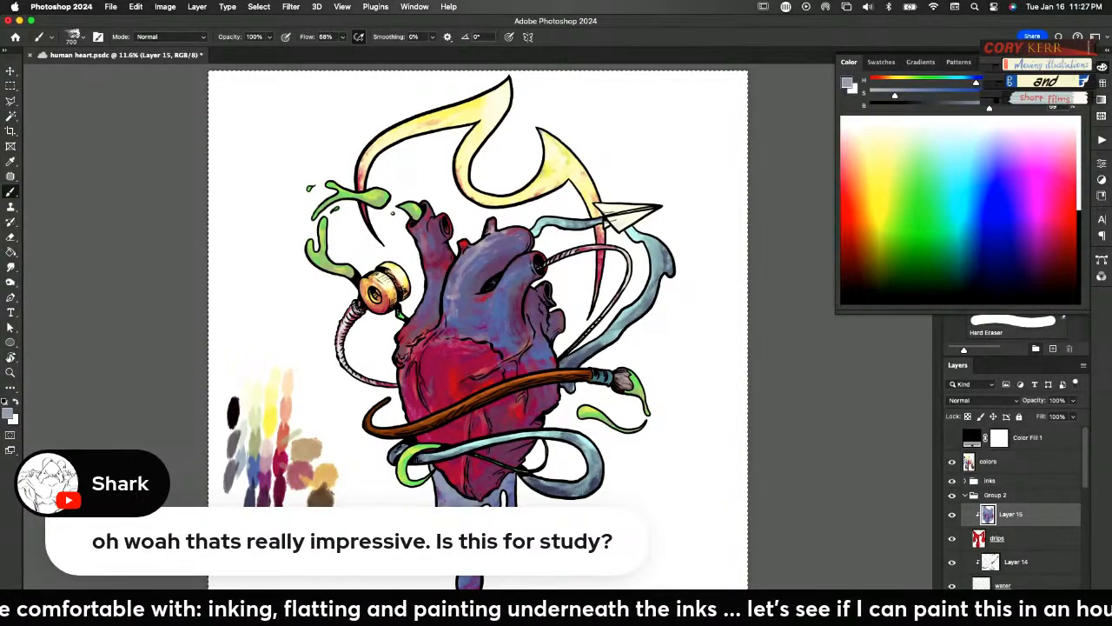
mouse_move(460, 516)
left_mouse_down()
mouse_move(444, 474)
mouse_move(462, 500)
mouse_move(512, 485)
left_mouse_up()
left_click(271, 403, "alt")
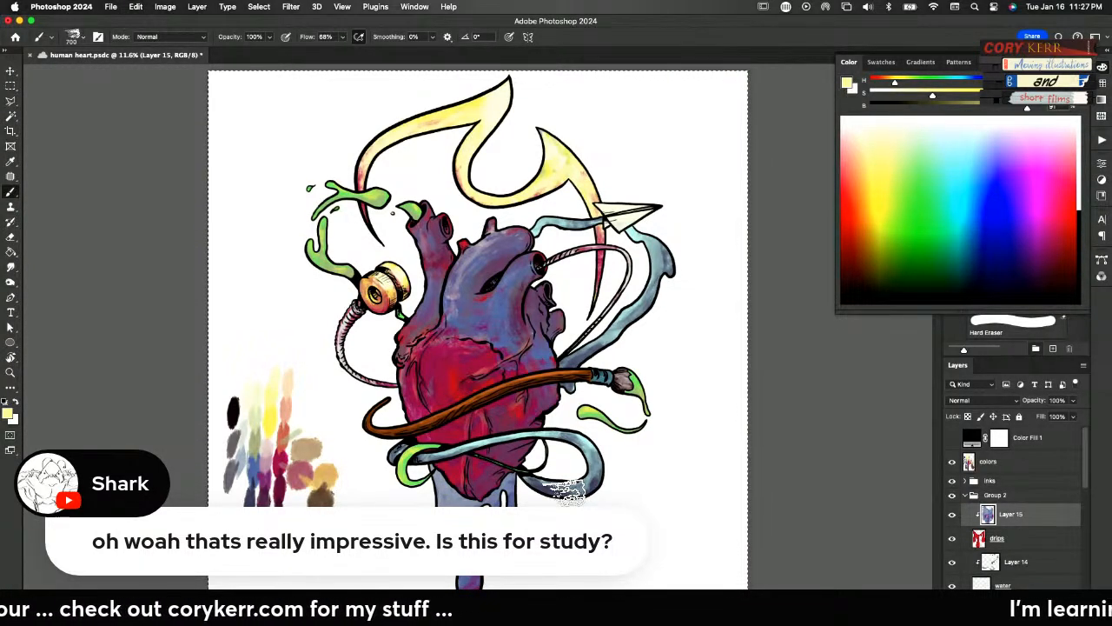
Turn the fire layer's flat white by setting its Hue/Saturation Lightness to +100, toggling Layer 9 to identify the flame paint
left_click_drag(1085, 476, 1085, 593)
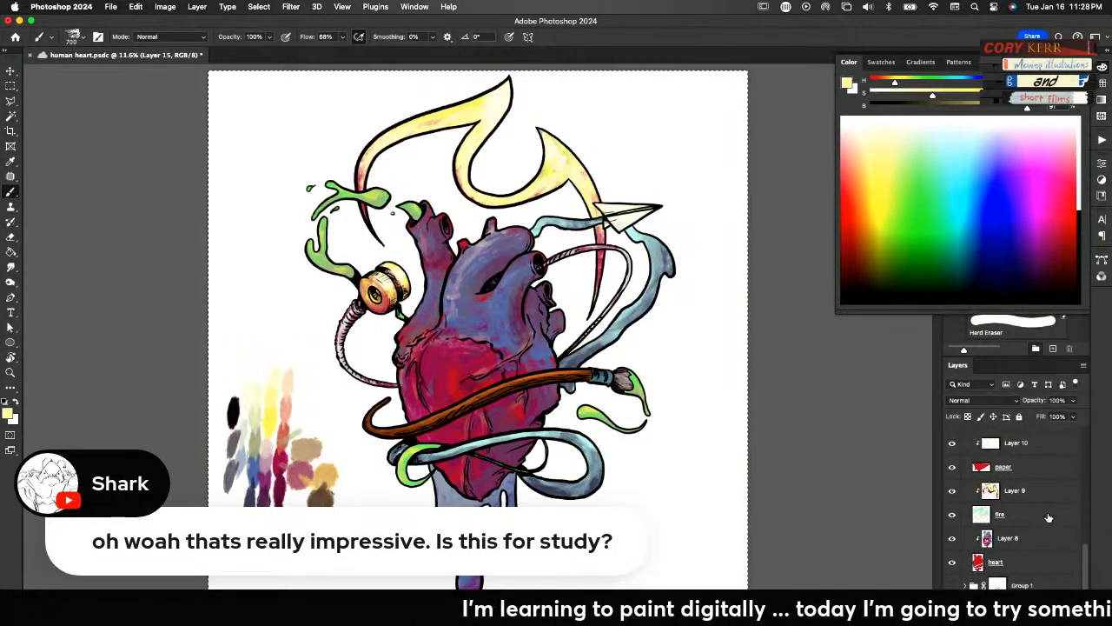
left_click(1021, 492)
left_click(951, 491)
left_click(950, 491)
left_click(989, 515)
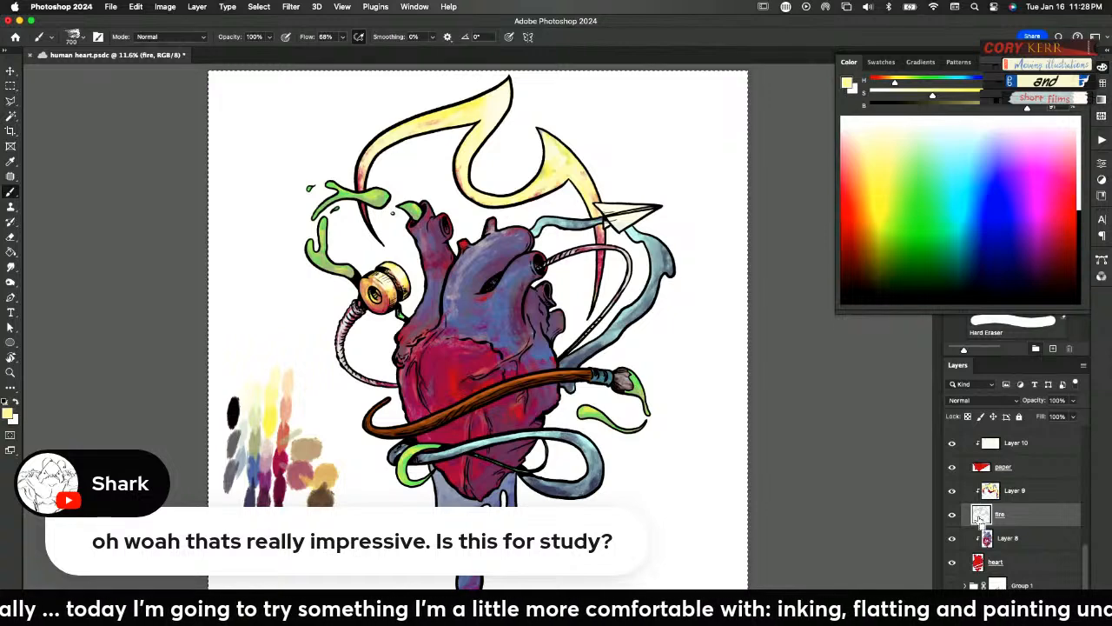
key("super+l")
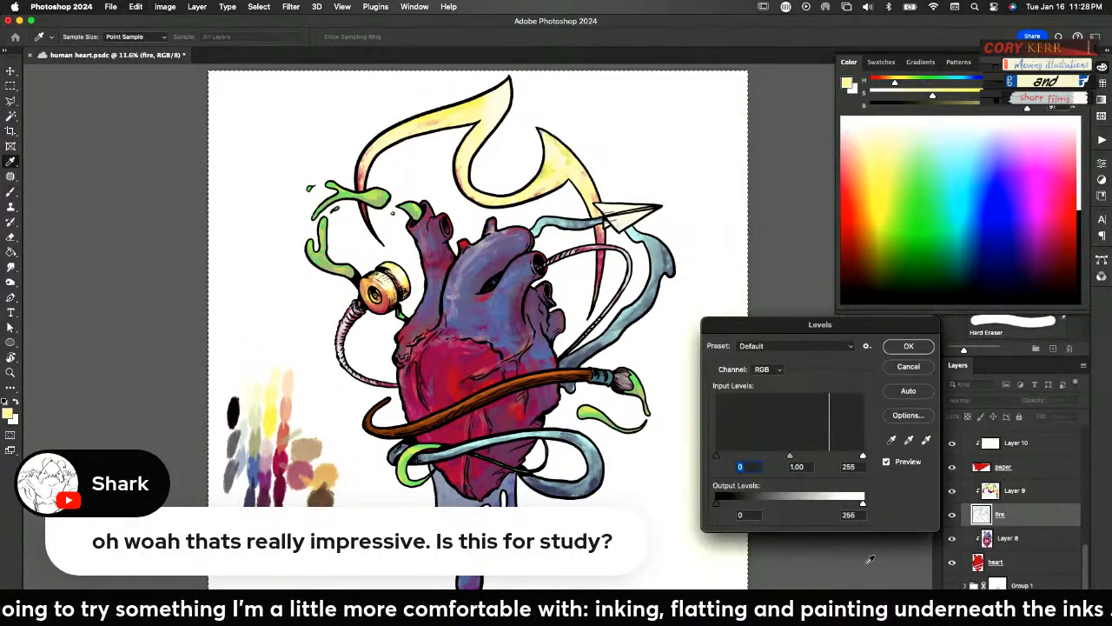
left_click(908, 368)
key("super+u")
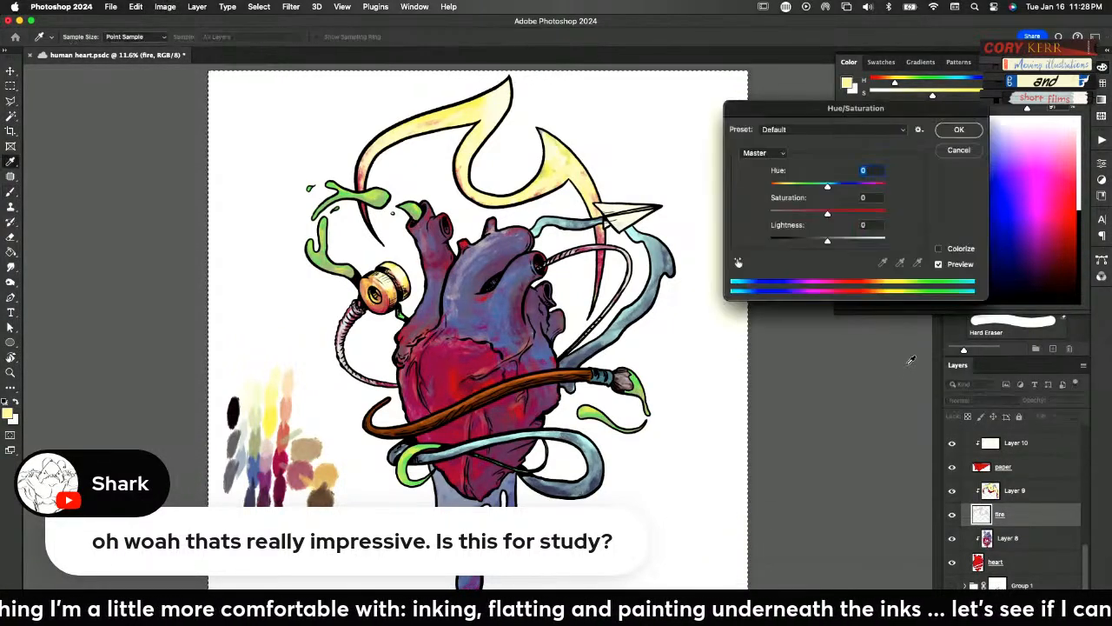
left_click_drag(827, 241, 895, 243)
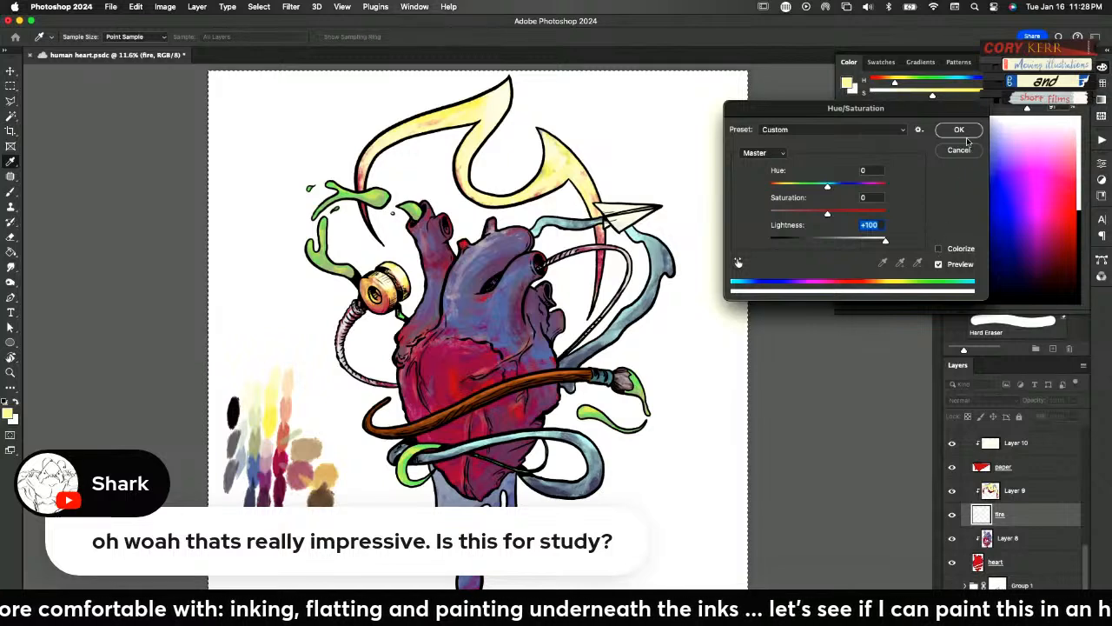
left_click(971, 129)
key("b")
Shift Layer 9's flame colours to pale blue using Hue/Saturation with Hue +128, Saturation -1 and Lightness +56
left_click(1003, 492)
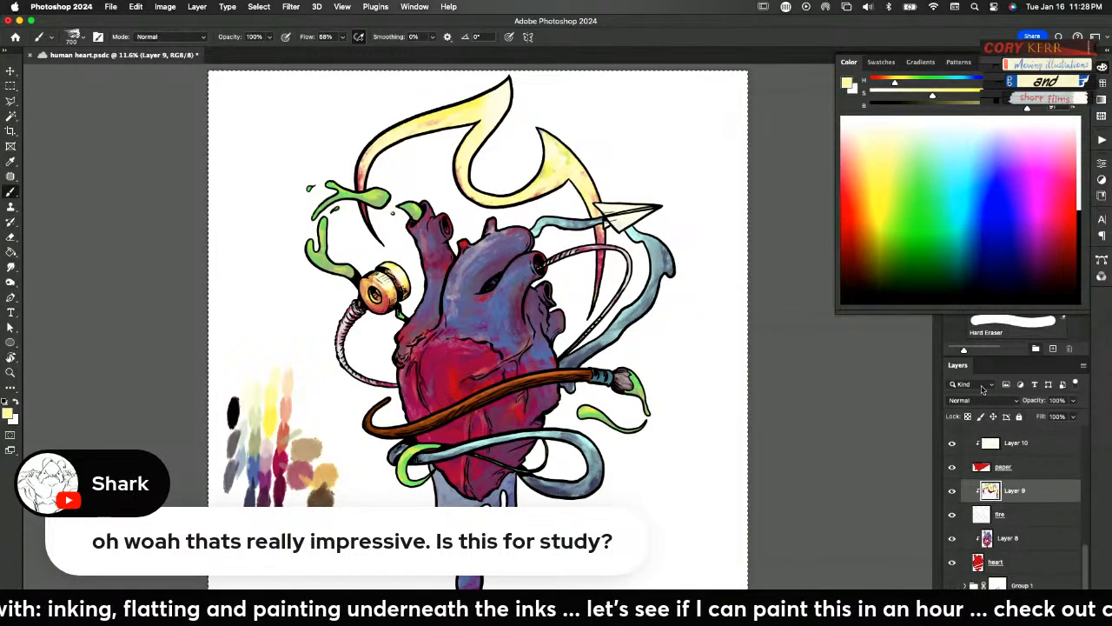
key("super+u")
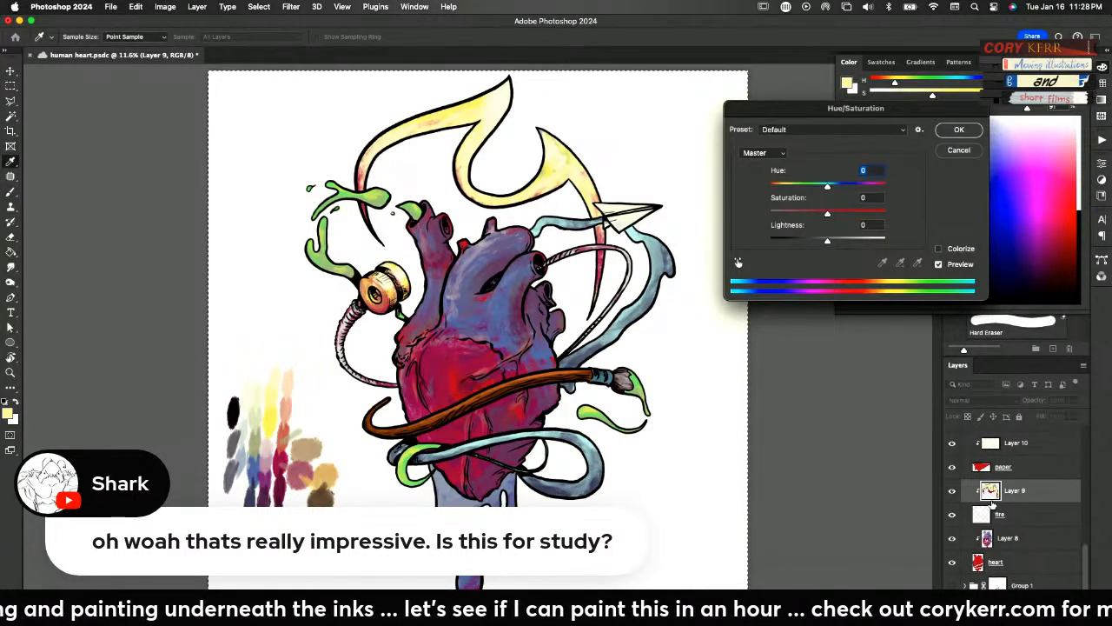
left_click_drag(829, 190, 845, 241)
left_click(853, 212)
left_click_drag(873, 186, 791, 193)
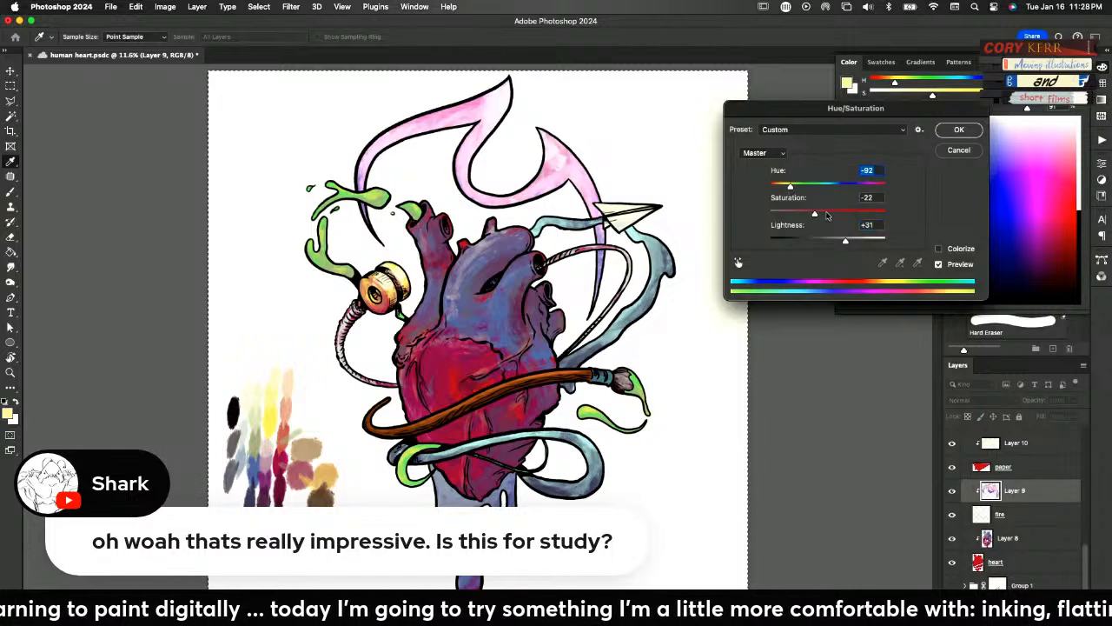
mouse_move(845, 242)
left_mouse_down()
mouse_move(857, 243)
mouse_move(827, 243)
mouse_move(807, 215)
mouse_move(831, 216)
mouse_move(790, 187)
mouse_move(768, 188)
mouse_move(873, 185)
left_mouse_up()
left_click_drag(835, 242, 859, 241)
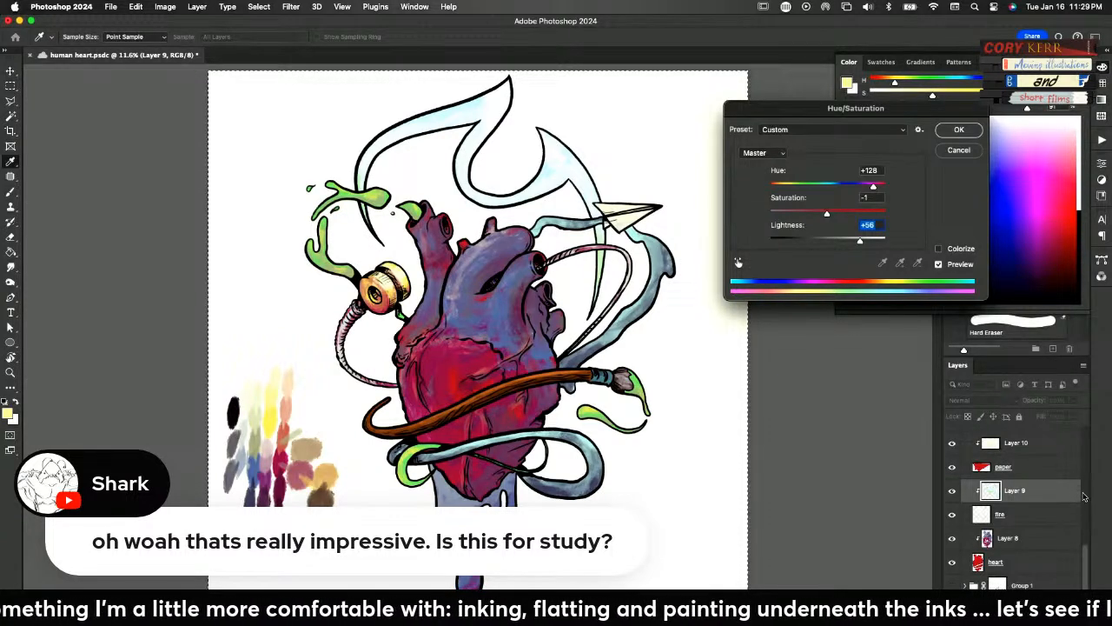
left_click(959, 129)
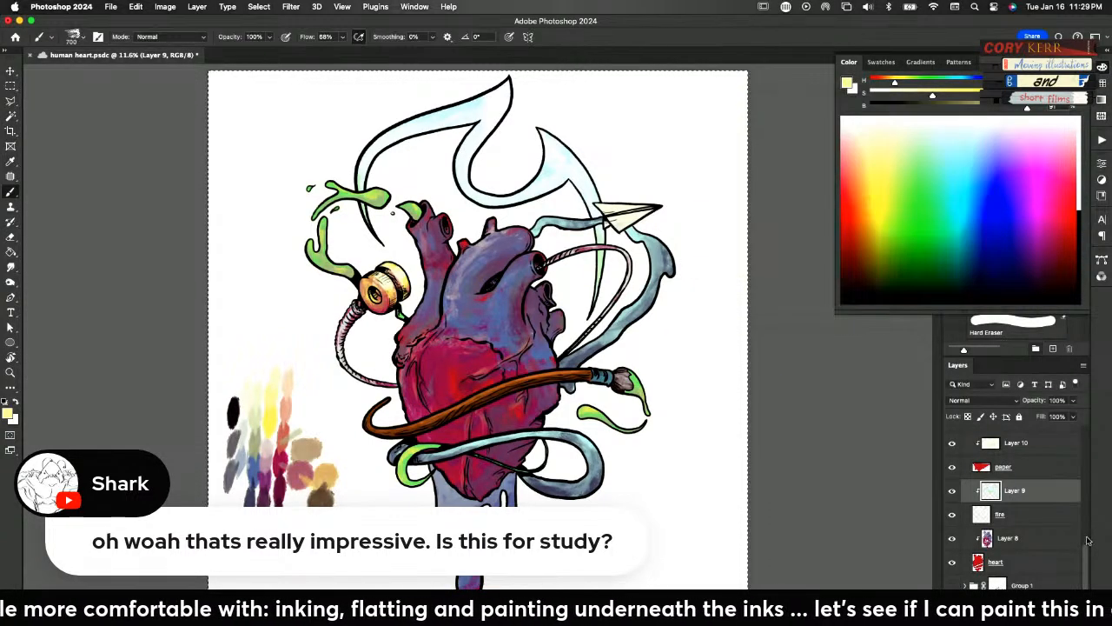
Collapse Group 2, expand the inks group and select Layer 5, toggling its visibility to identify the flame's line art
scroll(1084, 554, "up", 5)
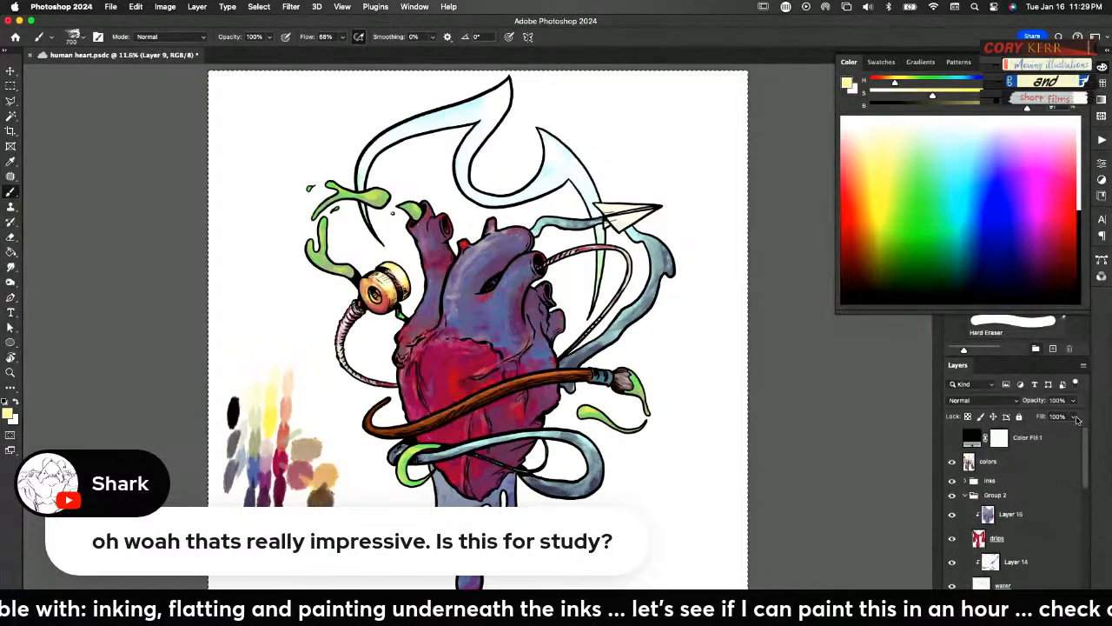
left_click(966, 496)
left_click(964, 482)
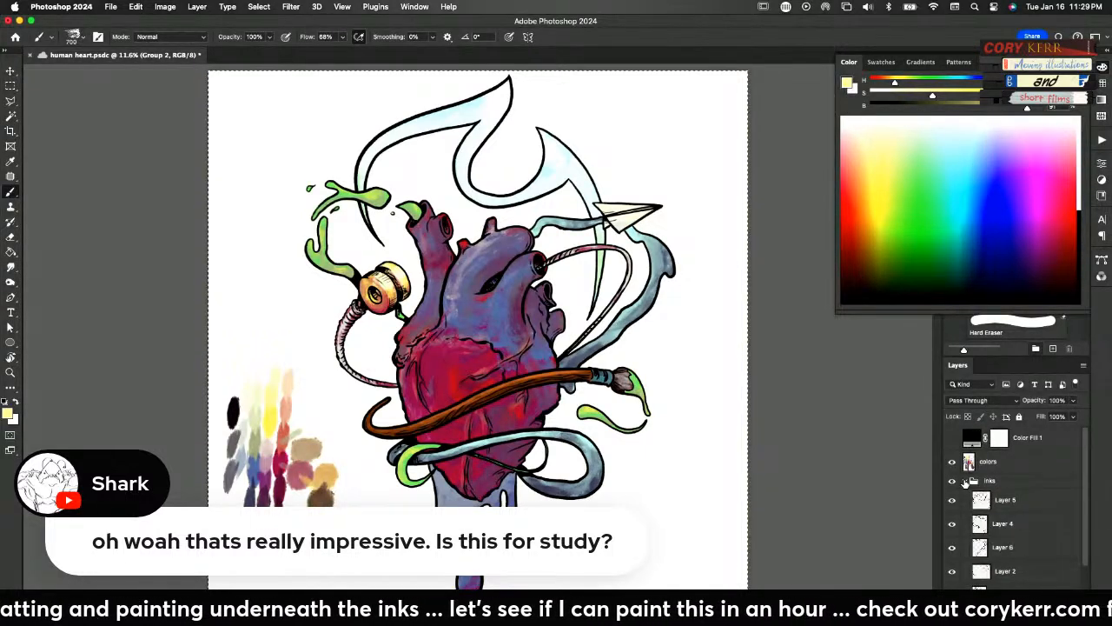
left_click(953, 501)
left_click(952, 501)
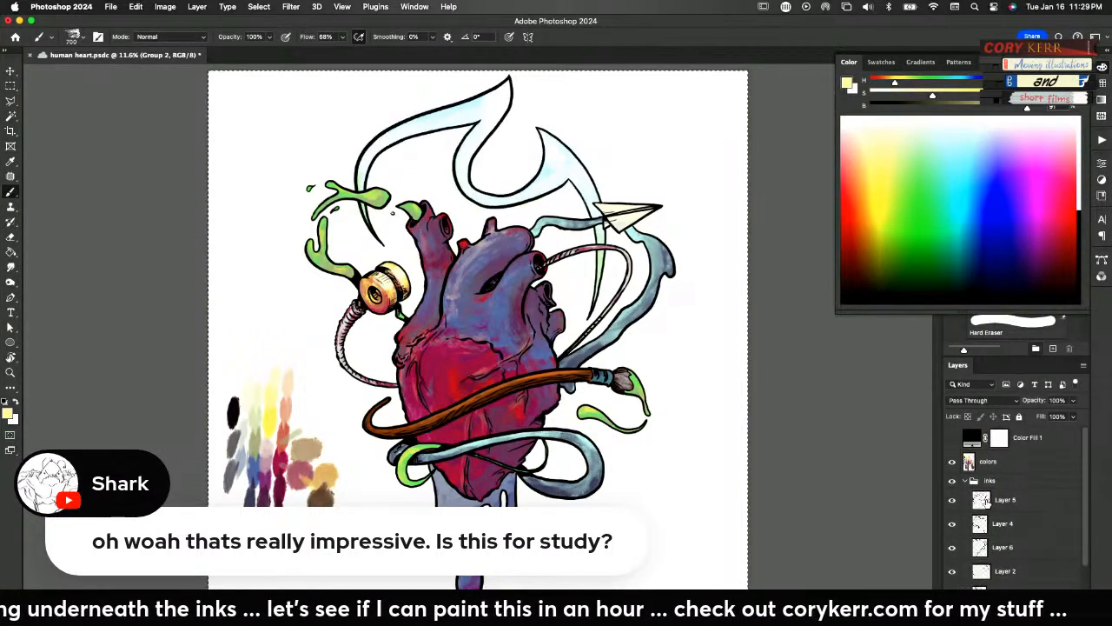
left_click(993, 504)
Add a pale yellow Solid Color fill layer above Layer 5 and clip it to the flame's line art
left_click(1017, 618)
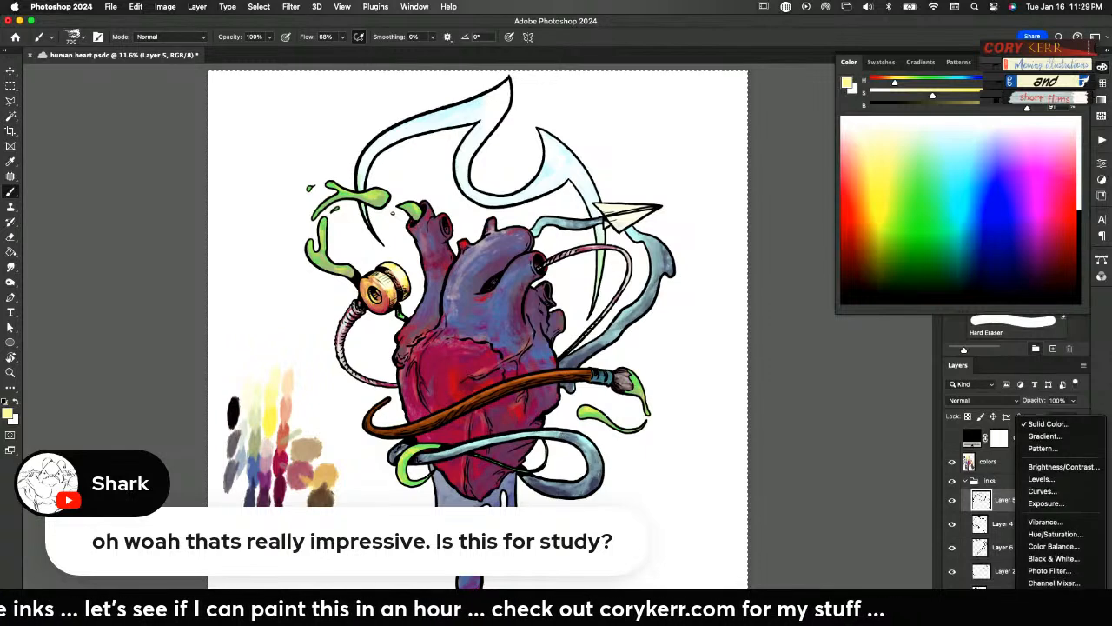
left_click(1045, 392)
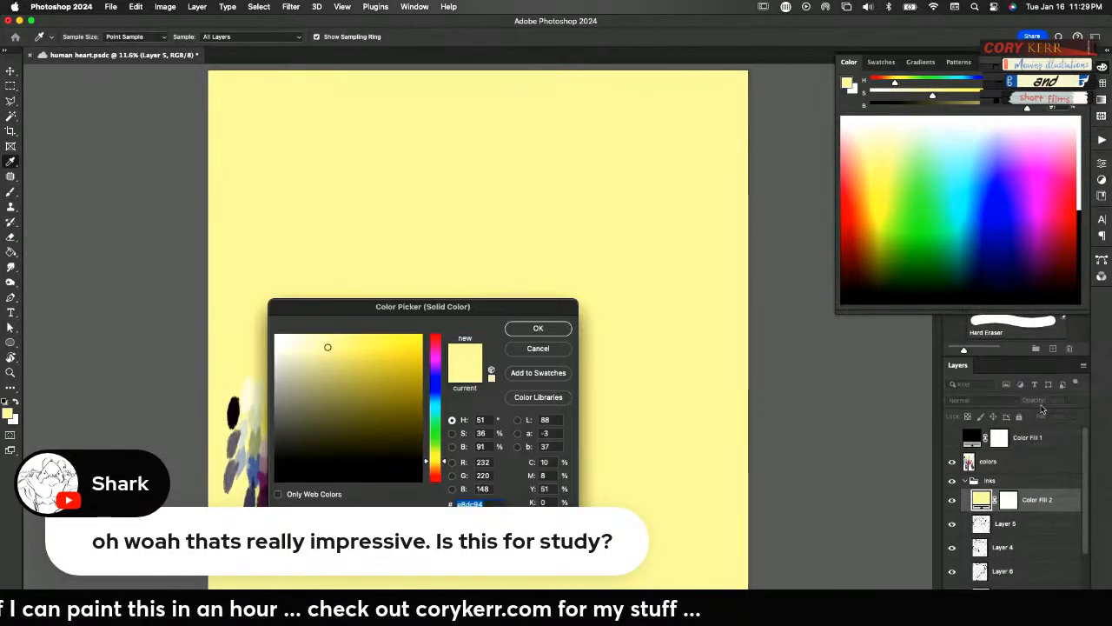
left_click(554, 329)
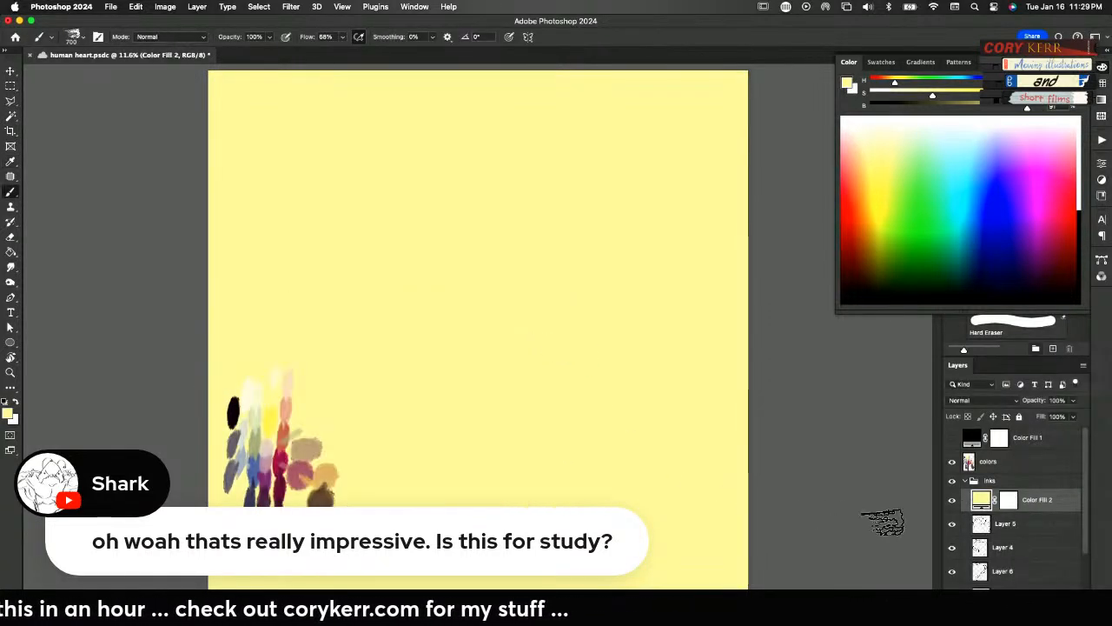
left_click(986, 517, "alt")
left_click(982, 513, "alt")
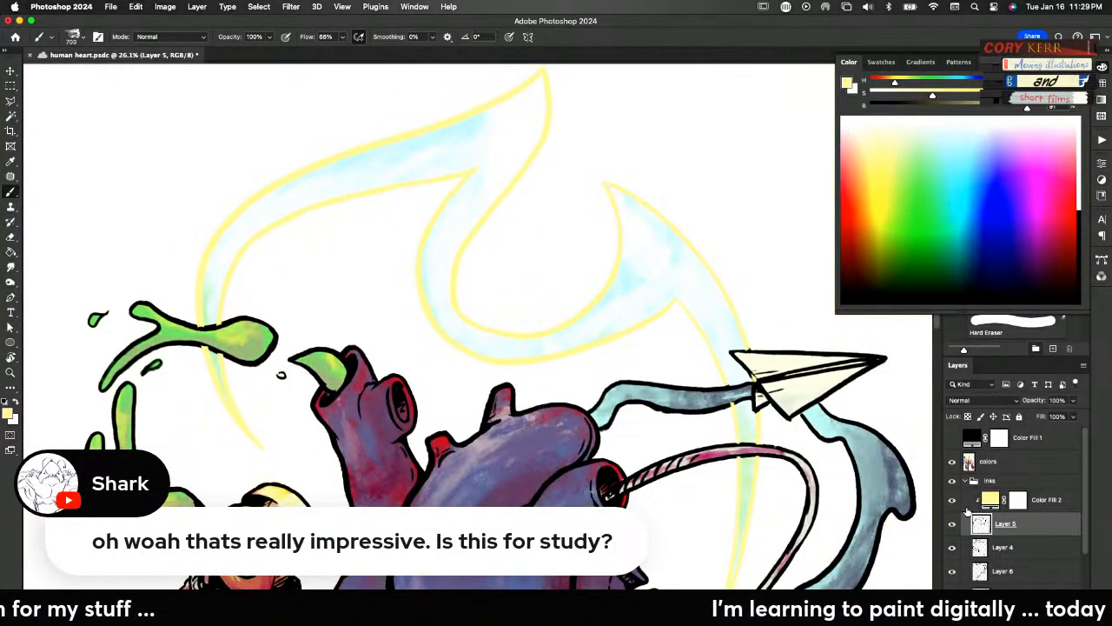
key("ctrl+0")
Recolour the Color Fill 2 layer to pale aqua #b6d6d6, trying the palette's blue, purple and crimson first
double_click(989, 499)
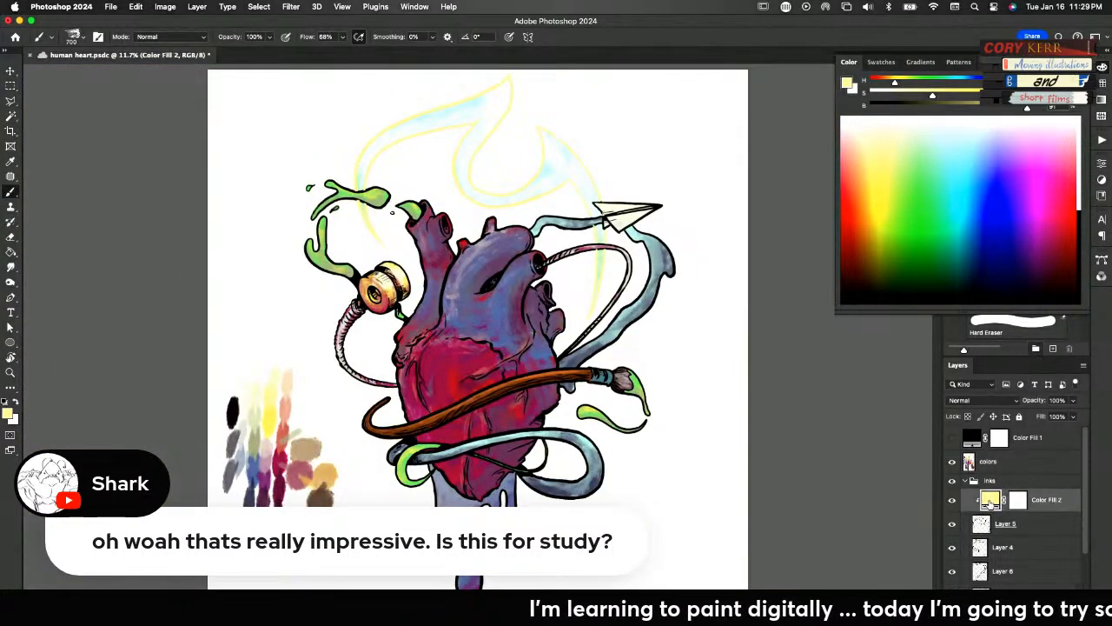
mouse_move(579, 306)
left_mouse_down()
mouse_move(817, 361)
mouse_move(911, 331)
left_mouse_up()
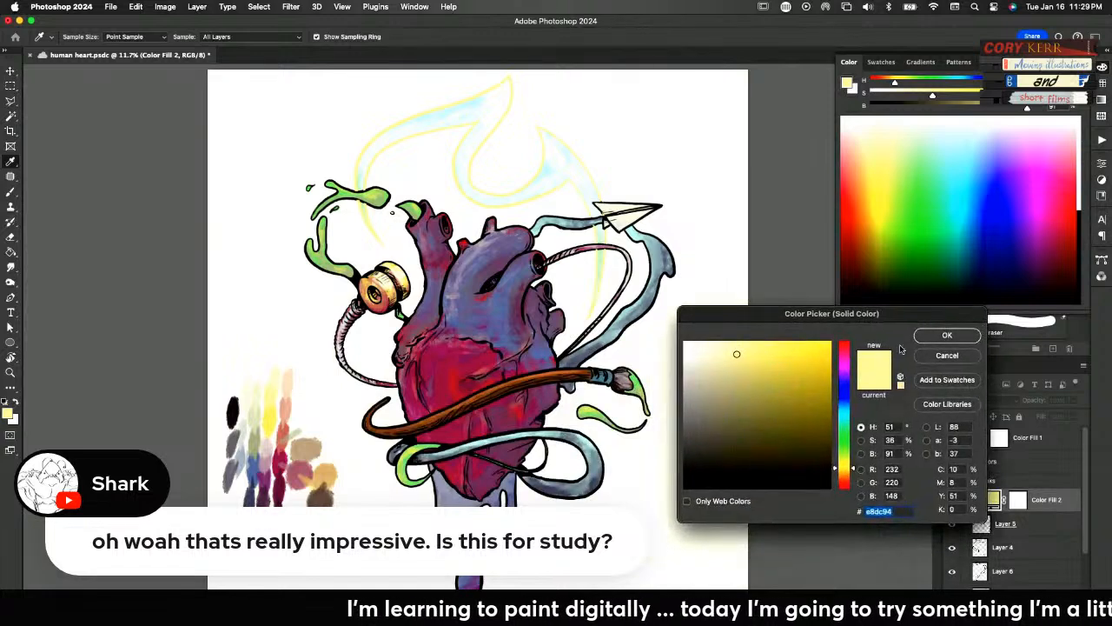
left_click(259, 467)
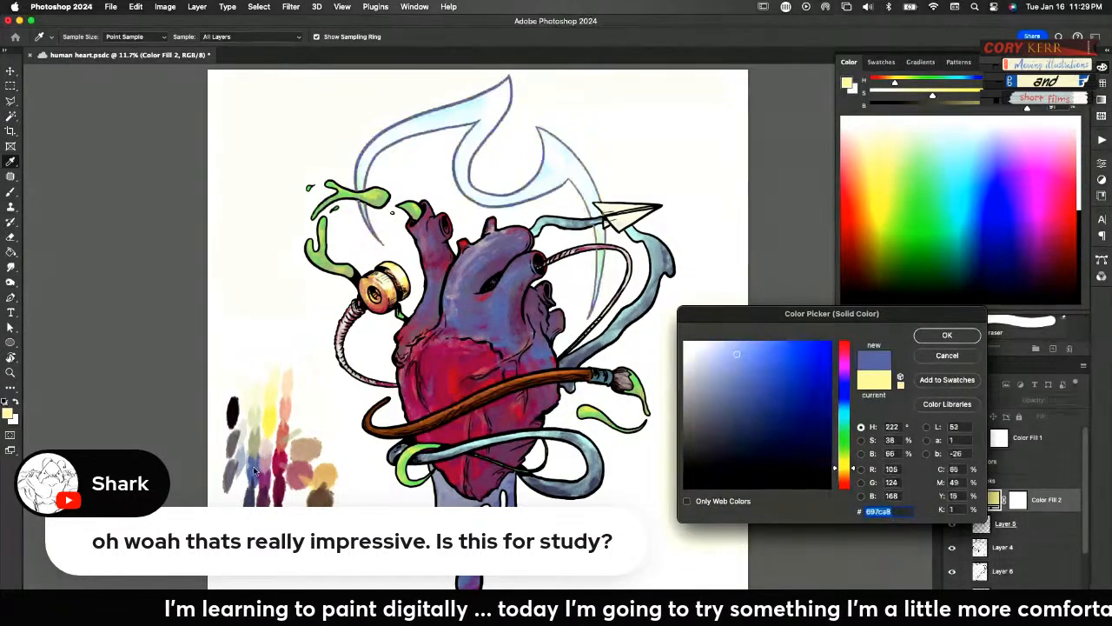
left_click(268, 478)
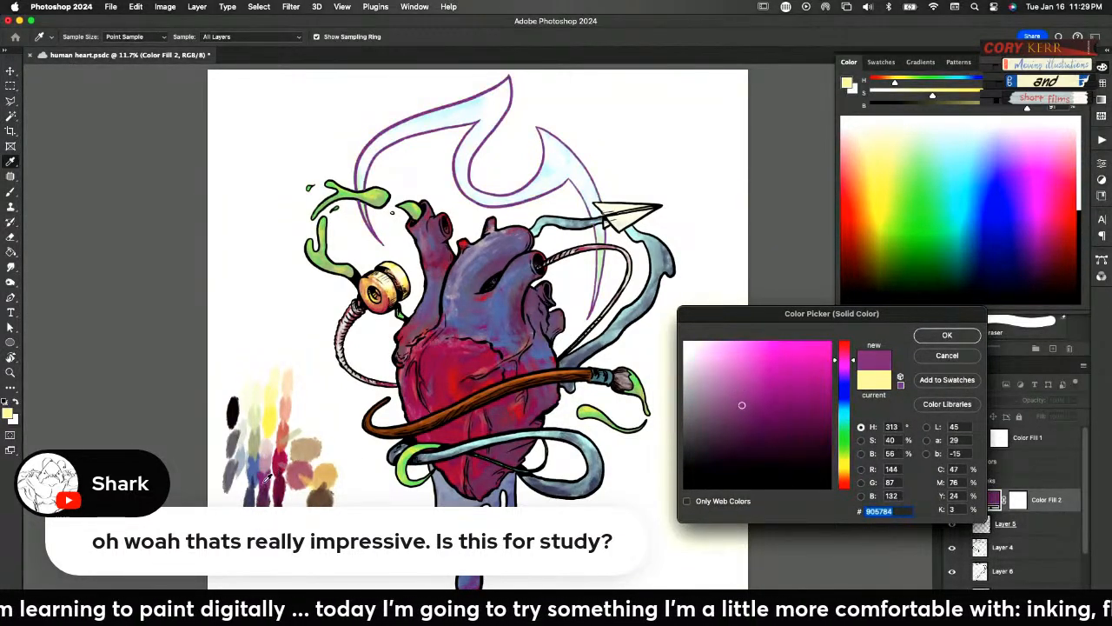
left_click(278, 471)
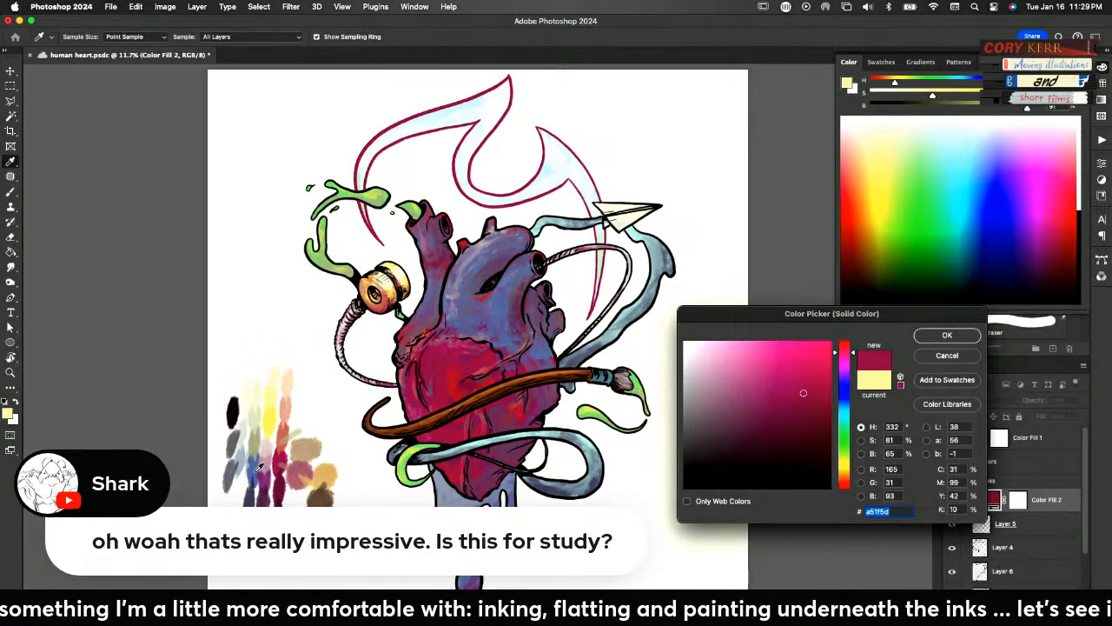
left_click(258, 479)
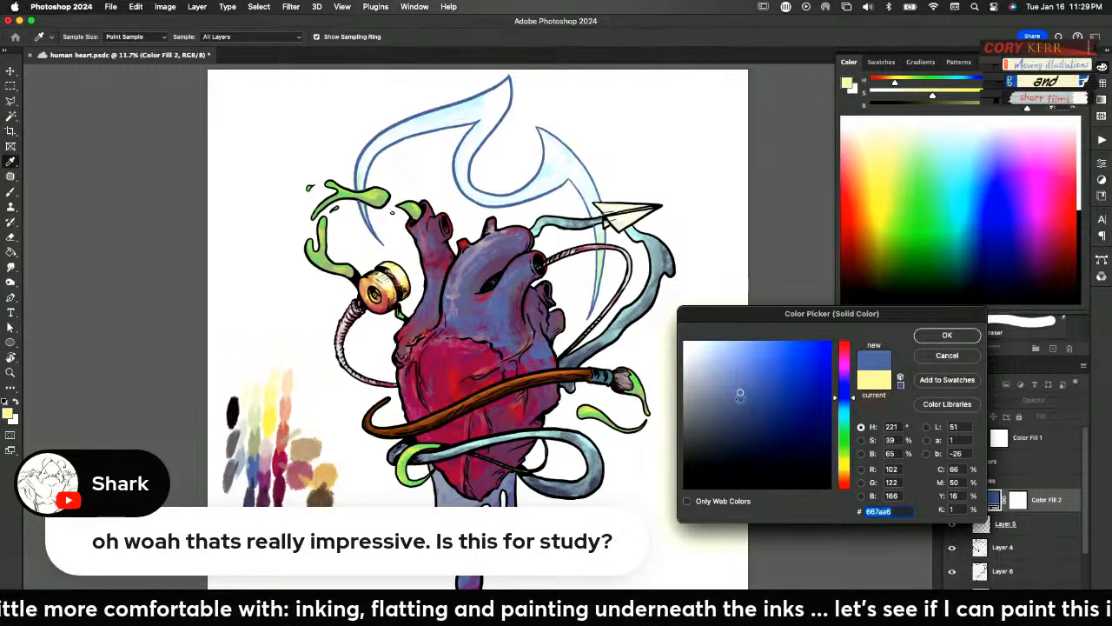
mouse_move(851, 405)
left_mouse_down()
mouse_move(848, 415)
mouse_move(704, 364)
left_mouse_up()
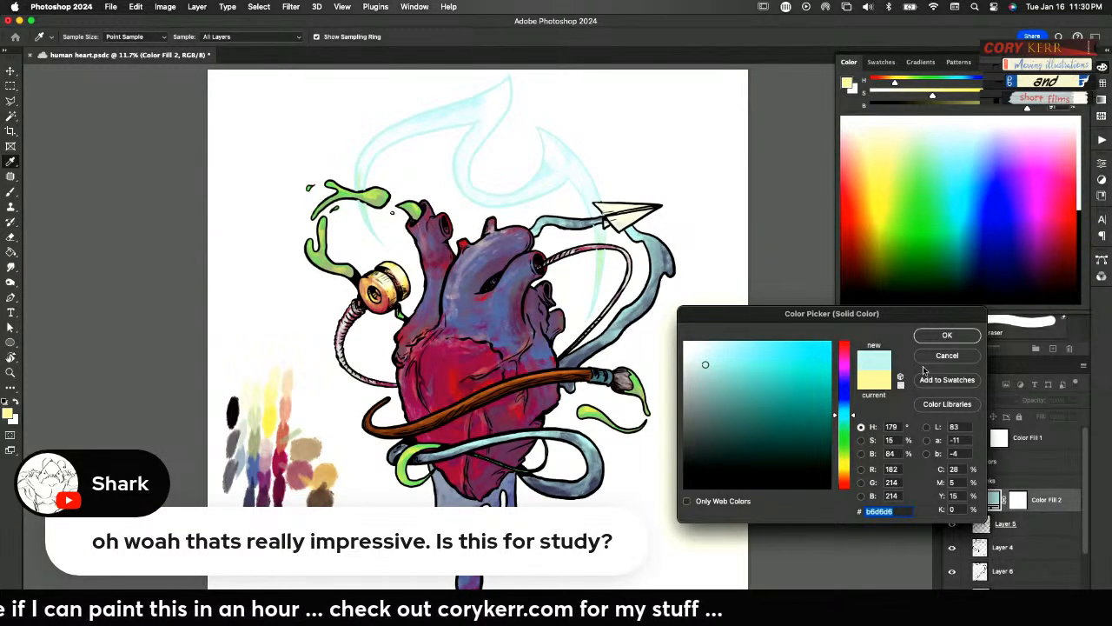
left_click(939, 335)
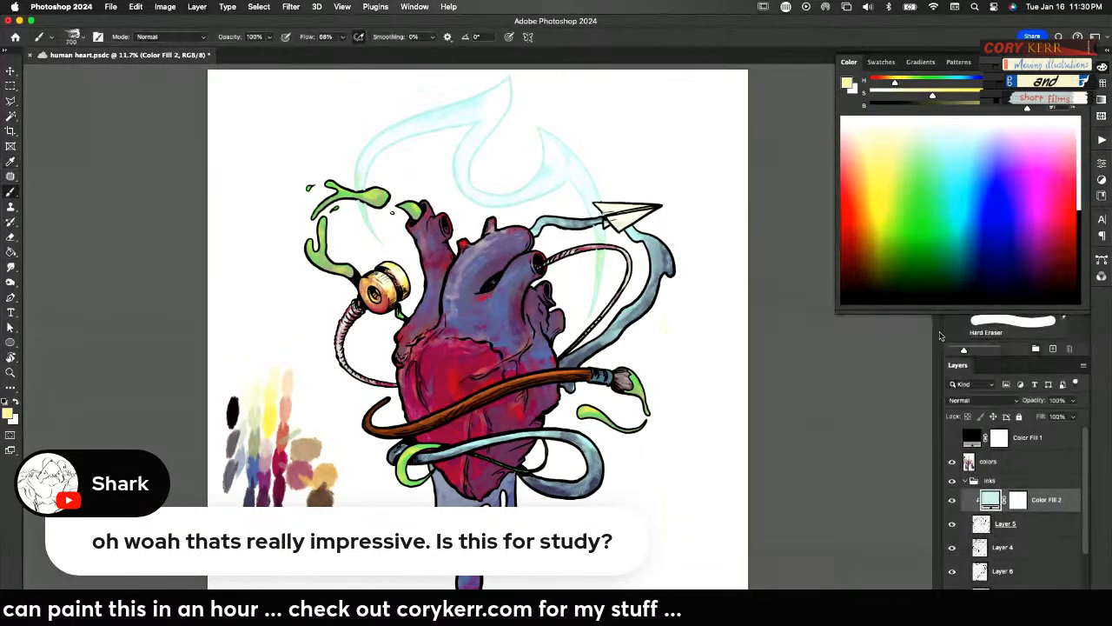
Move Layer 5 and Color Fill 2 together beneath the inks layer, and toggle the inks layer's visibility to check its line art
left_click(1027, 525)
scroll(1082, 550, "down", 1)
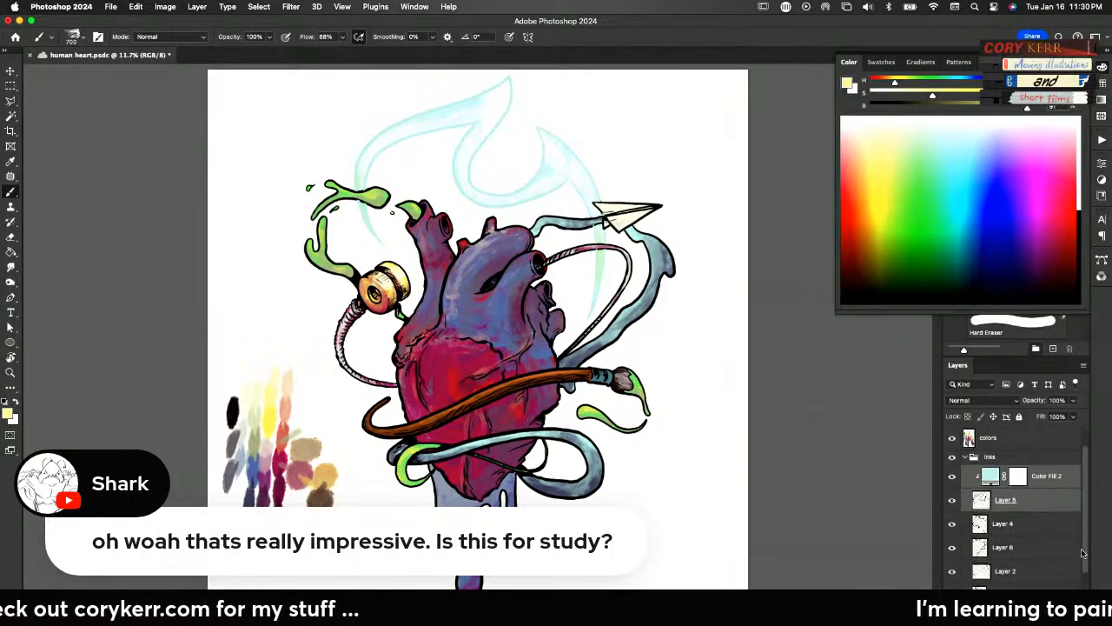
scroll(1083, 550, "down", 1)
left_click_drag(1034, 475, 1033, 569)
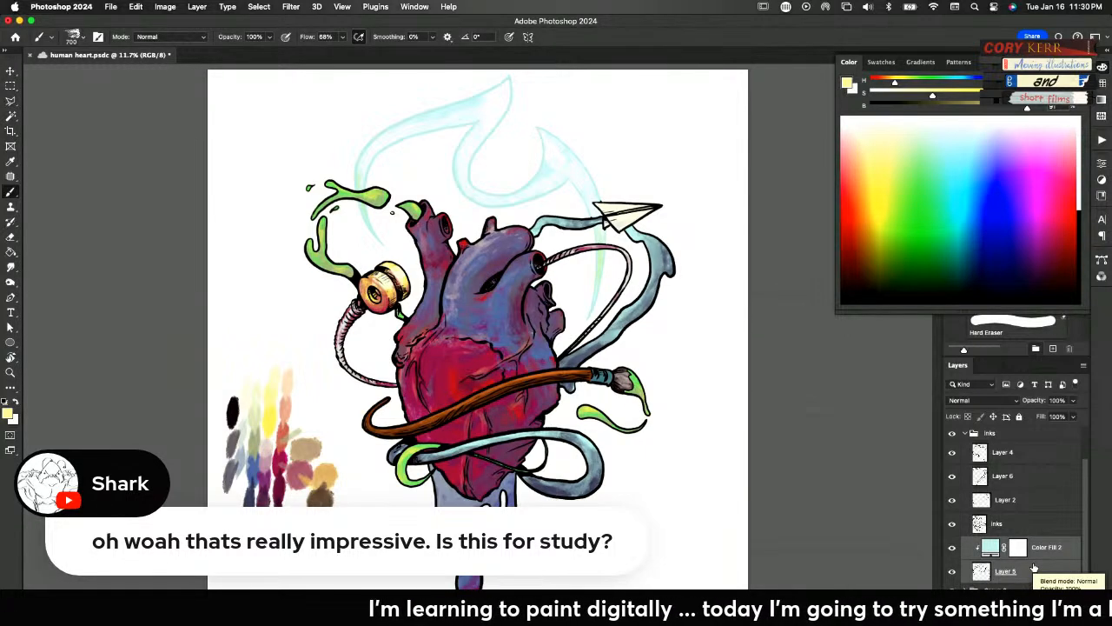
left_click(952, 524)
left_click(952, 524)
left_click(952, 524)
left_click(953, 523)
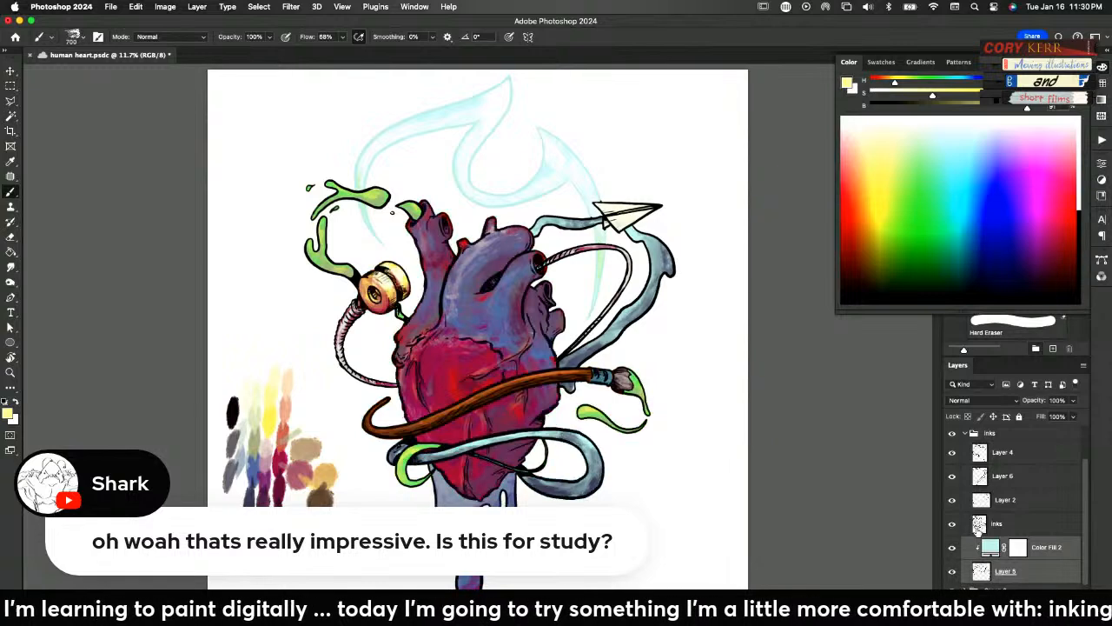
Add a new layer directly above the inks layer and clip it to the inks
left_click(994, 529)
key("alt+shift+super+n")
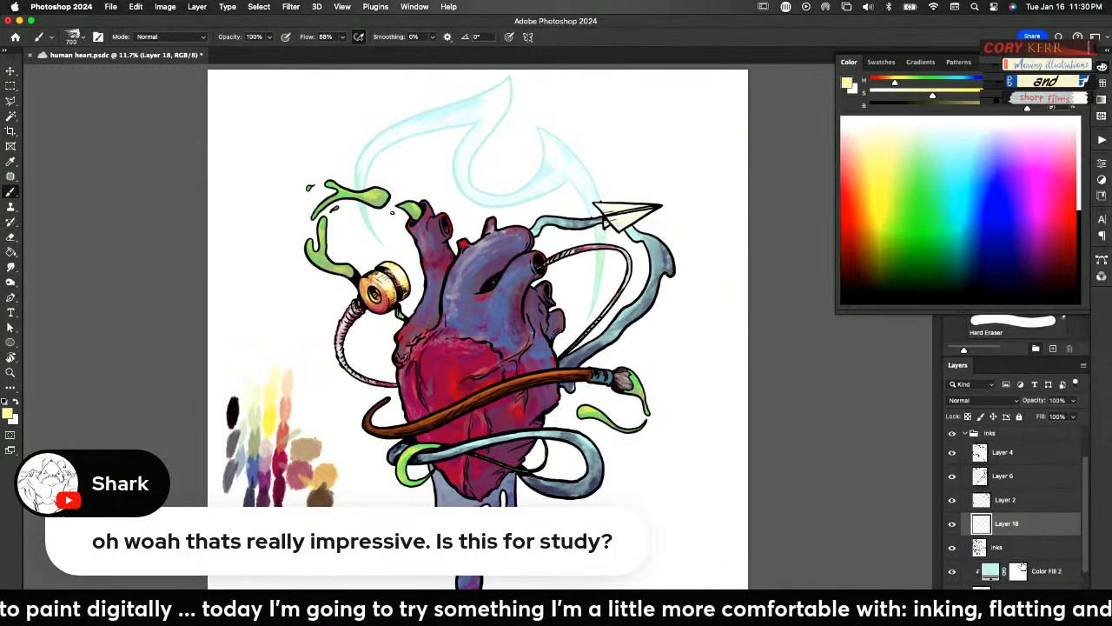
left_click(991, 533, "alt")
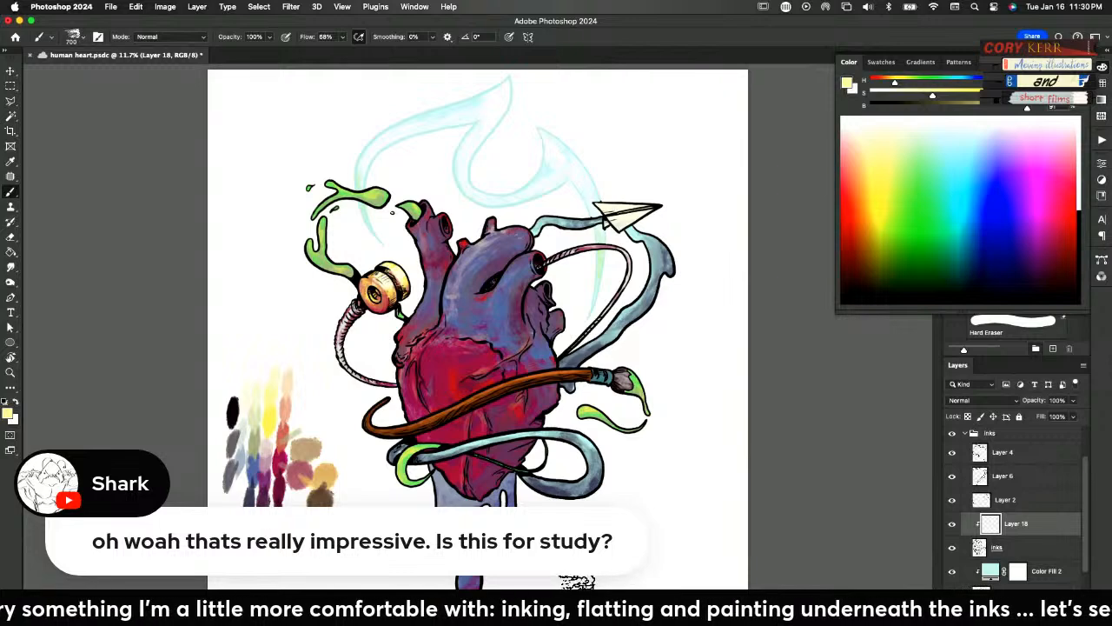
Sample purple from the drips and brush it over the drips' ink outlines on the clipped Layer 18
left_click(479, 580, "alt")
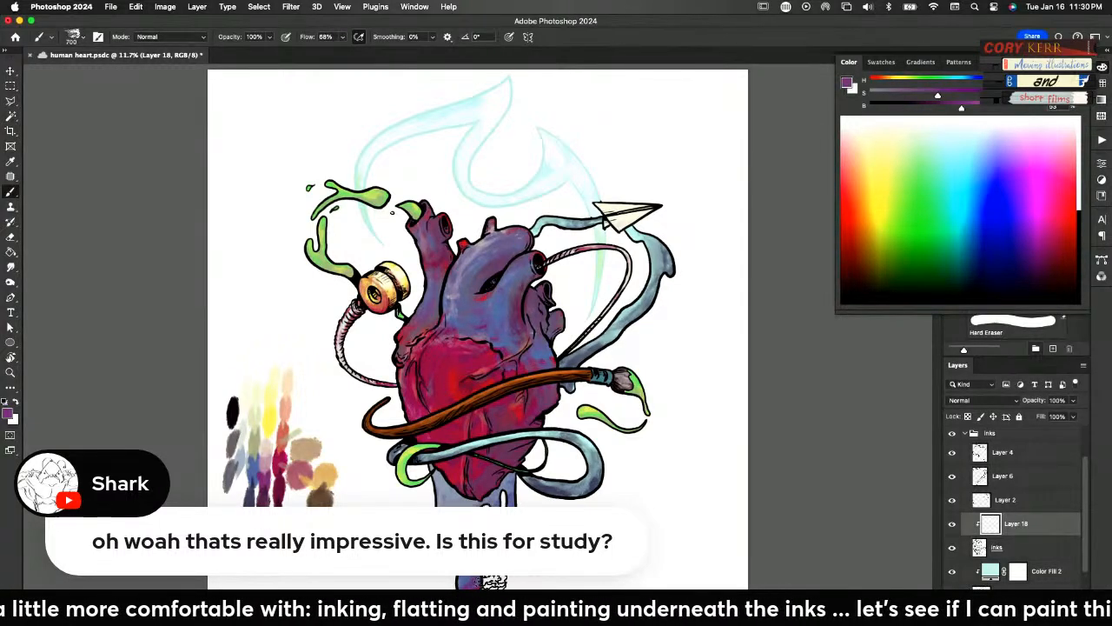
mouse_move(481, 575)
left_mouse_down()
mouse_move(492, 537)
mouse_move(549, 484)
left_mouse_up()
key("super+space")
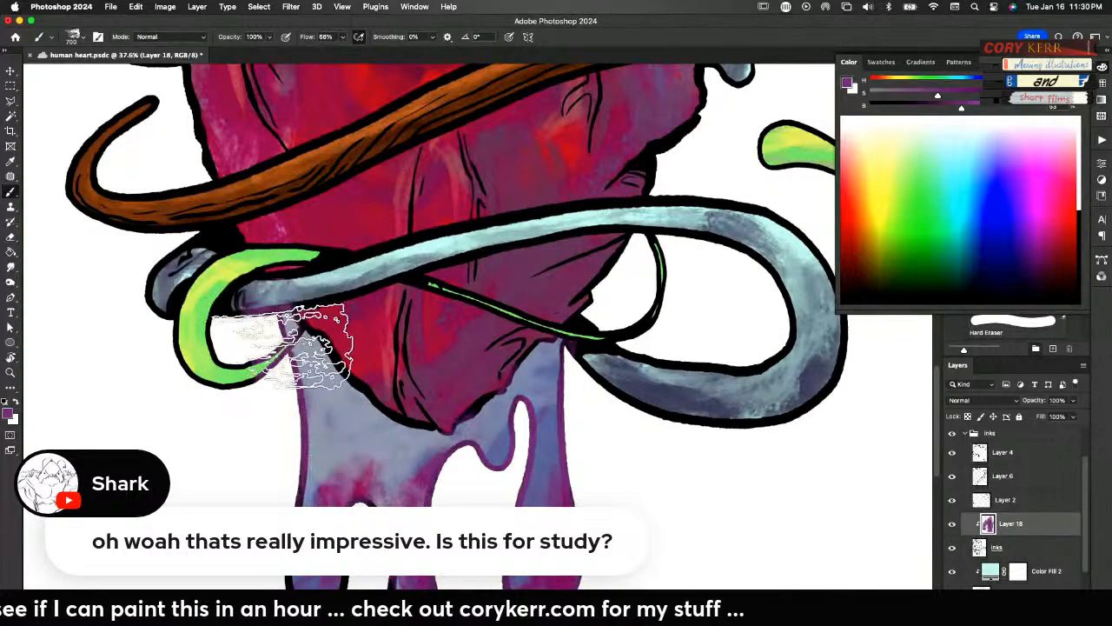
scroll(400, 296, "down", 5)
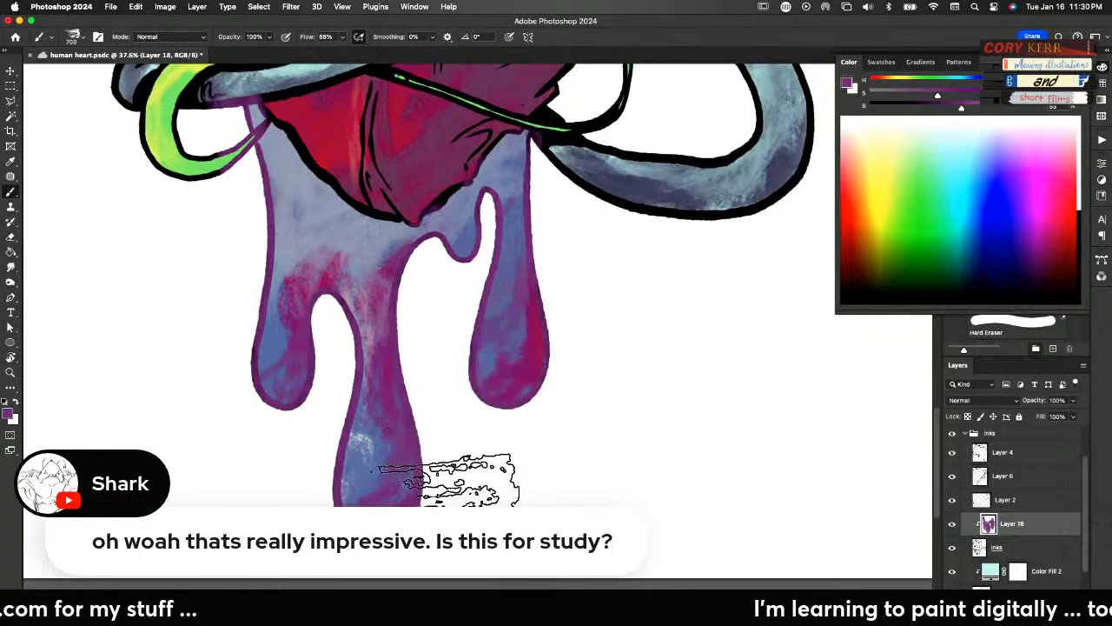
Erase the stray purple from the heart and green tube outlines on Layer 18, and toggle the inks layer's visibility to check the line art
key("super+u")
left_click_drag(826, 242, 831, 190)
left_click(959, 129)
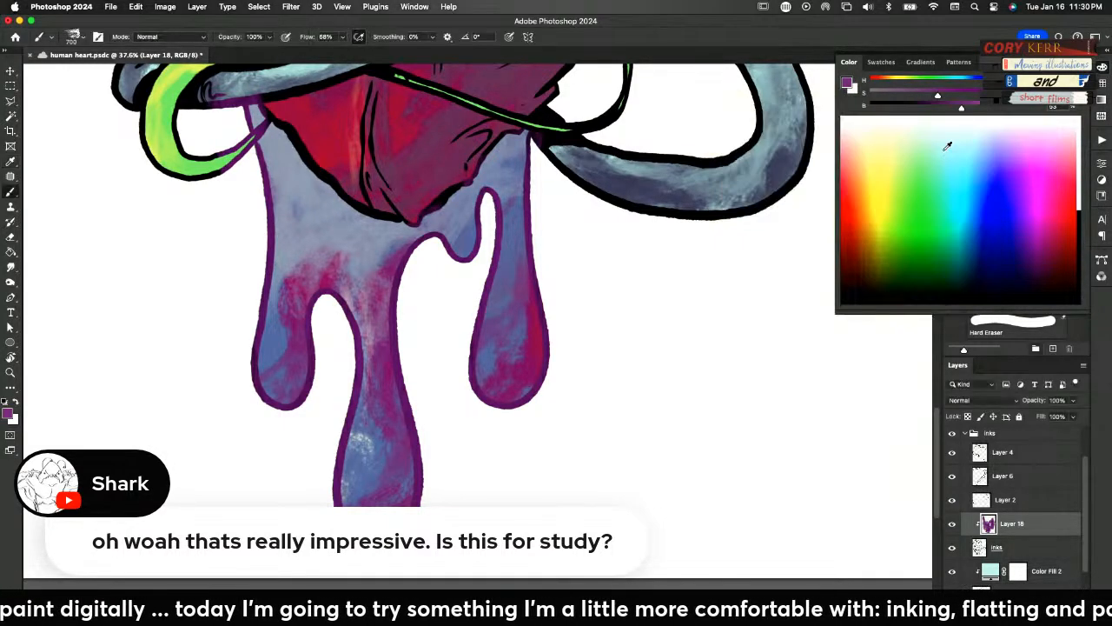
key("e")
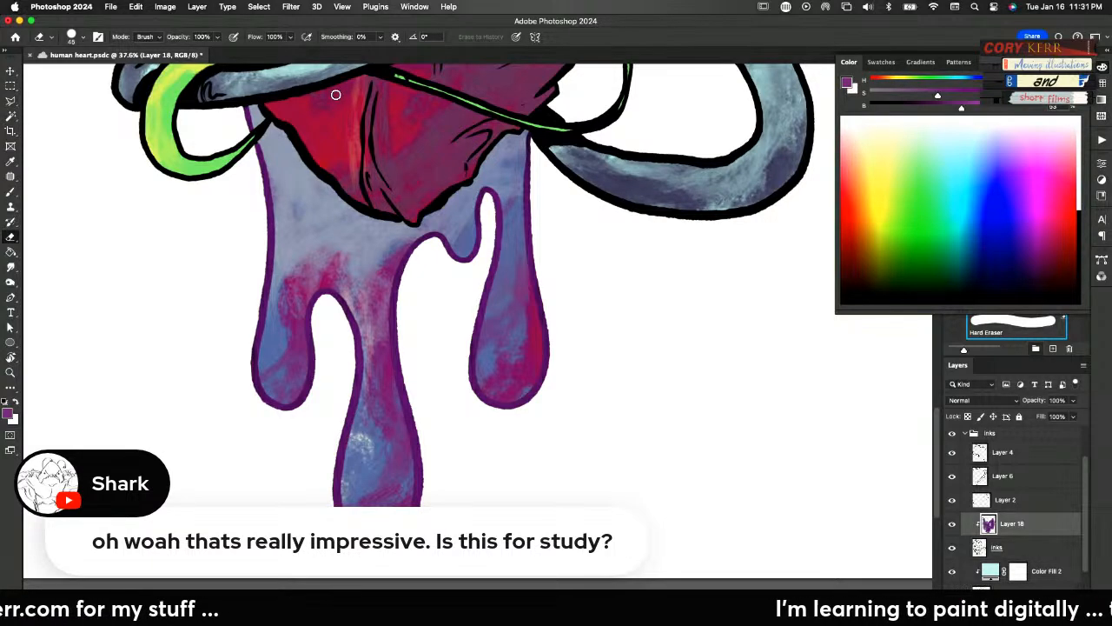
key("super+0")
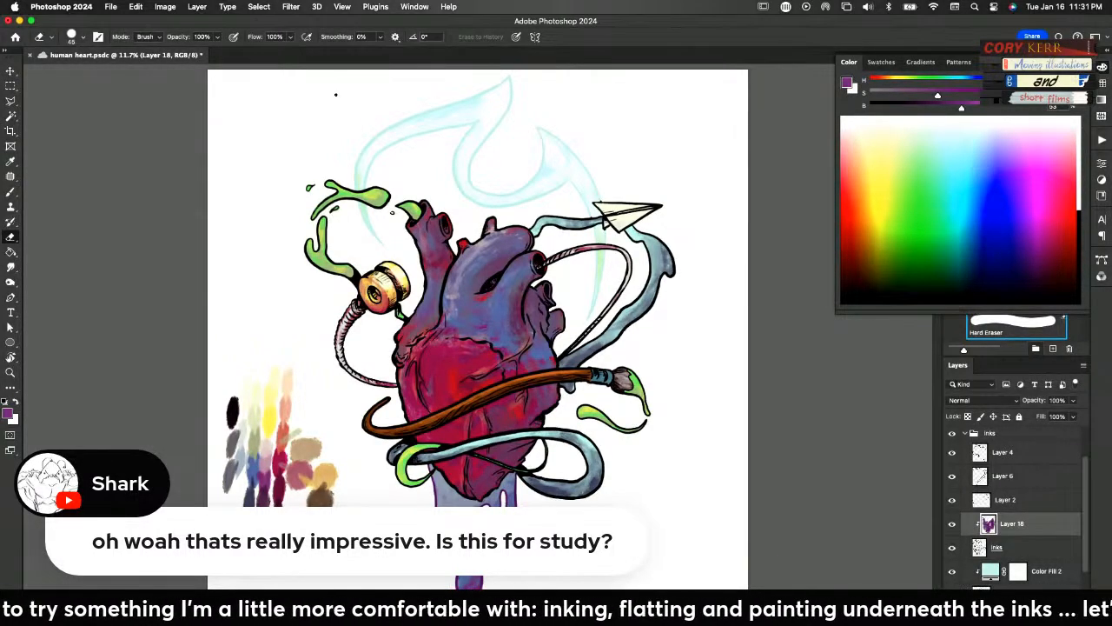
left_click(952, 548)
left_click(951, 548)
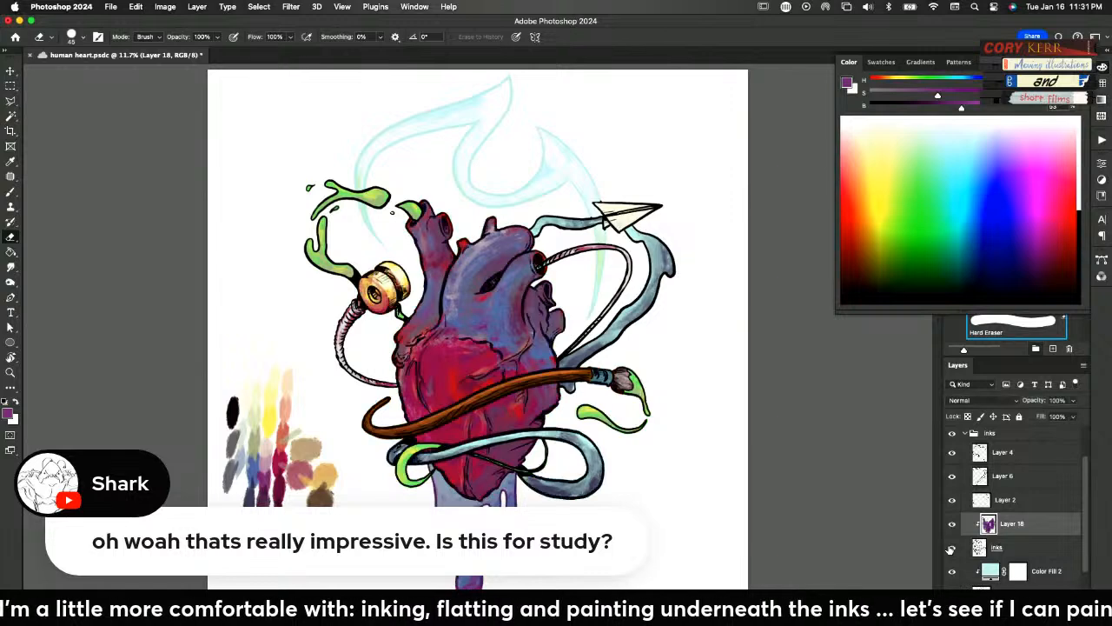
Add a clipped layer above Layer 18 and brush slate blue sampled from the water ribbon over the ribbon's ink outlines
key("super+alt+shift+n")
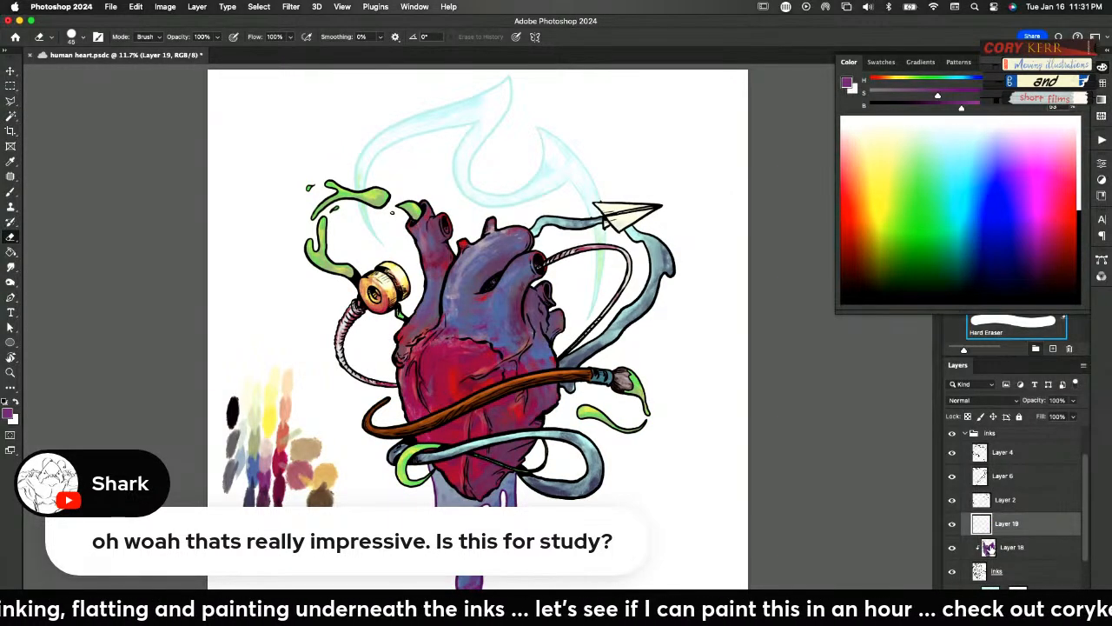
key("super+alt+g")
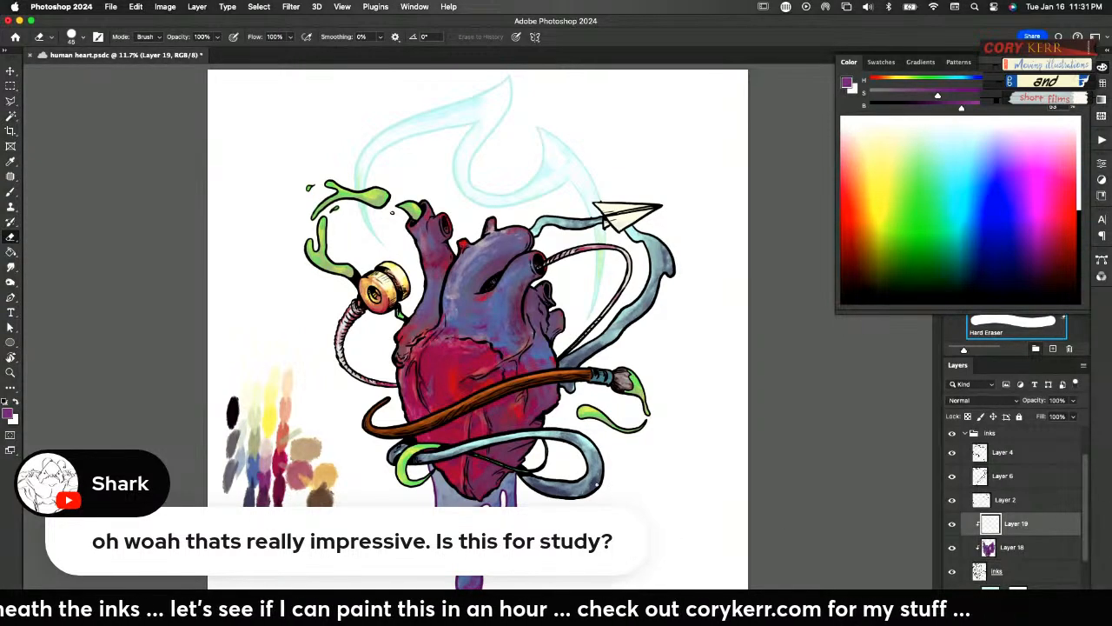
key("b")
left_click(619, 486, "alt")
mouse_move(619, 486)
left_mouse_down()
mouse_move(589, 494)
mouse_move(597, 475)
mouse_move(578, 466)
mouse_move(574, 500)
mouse_move(571, 481)
mouse_move(529, 474)
mouse_move(567, 491)
mouse_move(602, 466)
mouse_move(572, 431)
mouse_move(417, 458)
mouse_move(409, 446)
mouse_move(409, 486)
left_mouse_up()
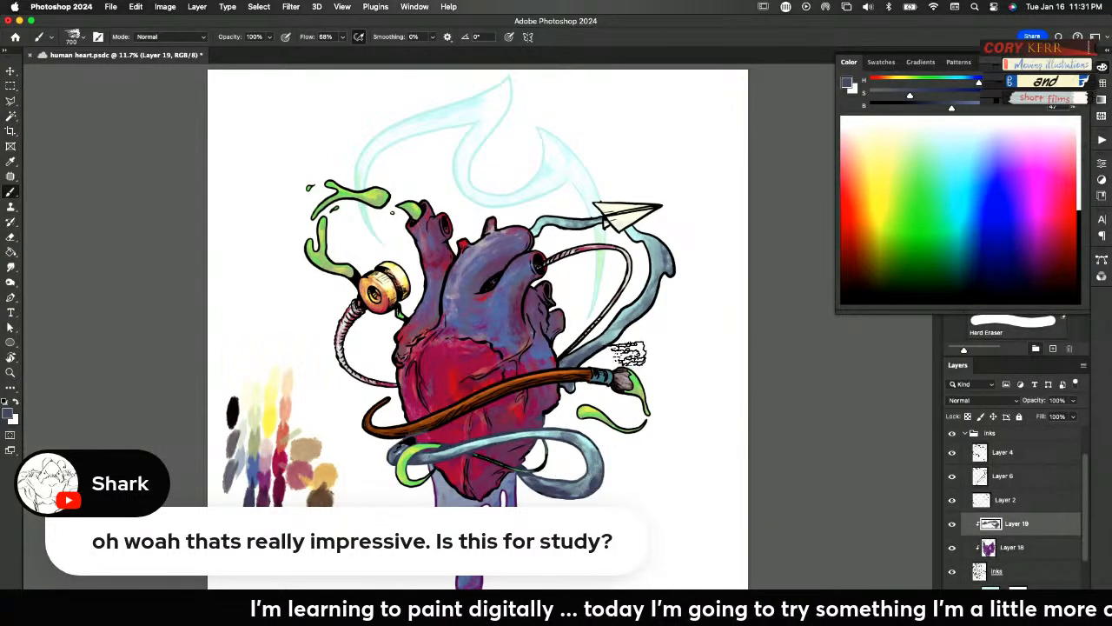
left_click_drag(582, 353, 657, 305)
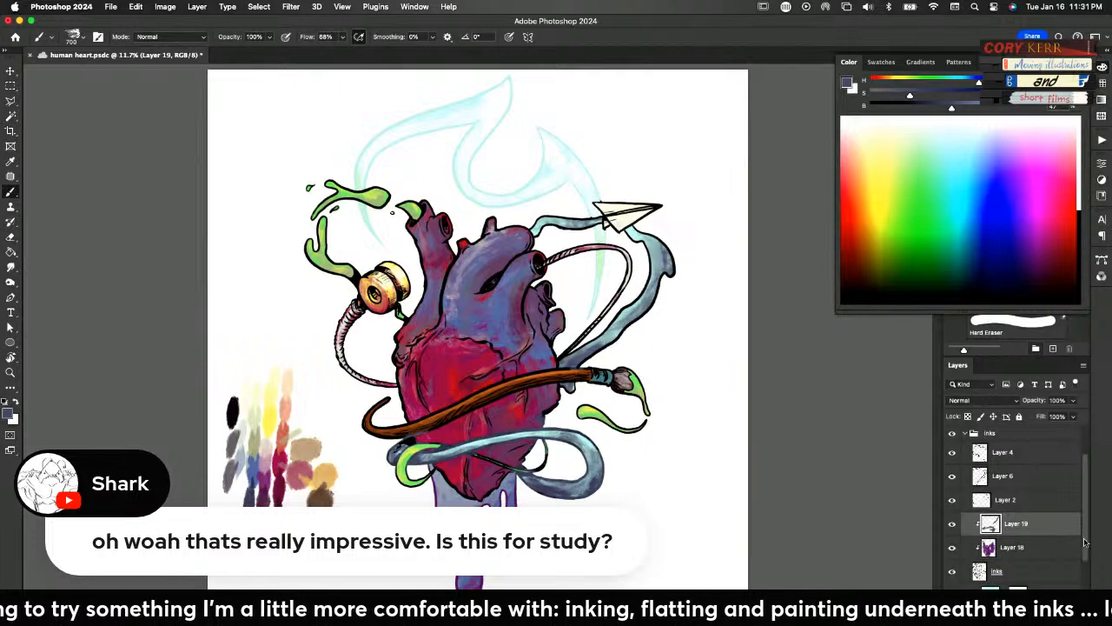
Move Layer 19 out of the inks group to directly above it and clip it to the whole group
left_click_drag(1083, 541, 1083, 477)
left_click_drag(1027, 570, 1022, 472)
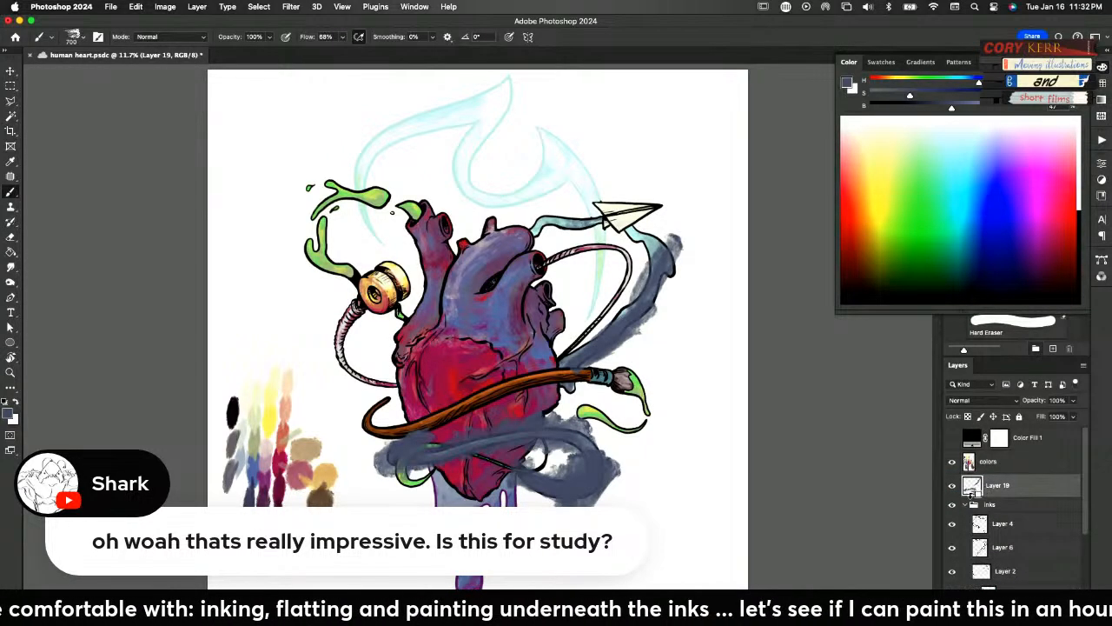
left_click(971, 494, "alt")
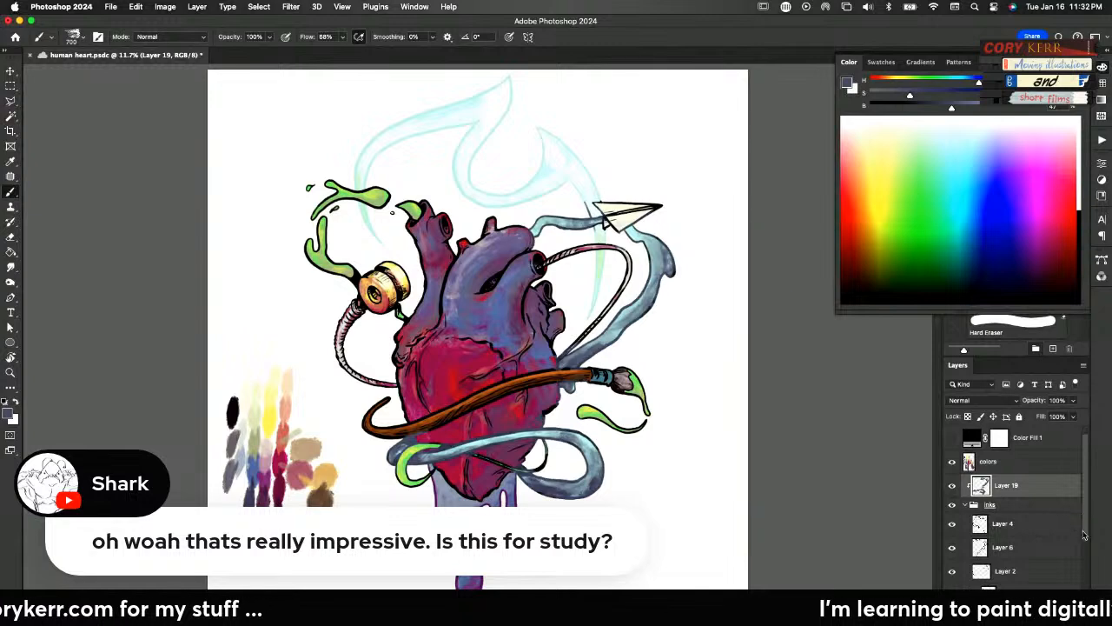
scroll(1083, 527, "down", 2)
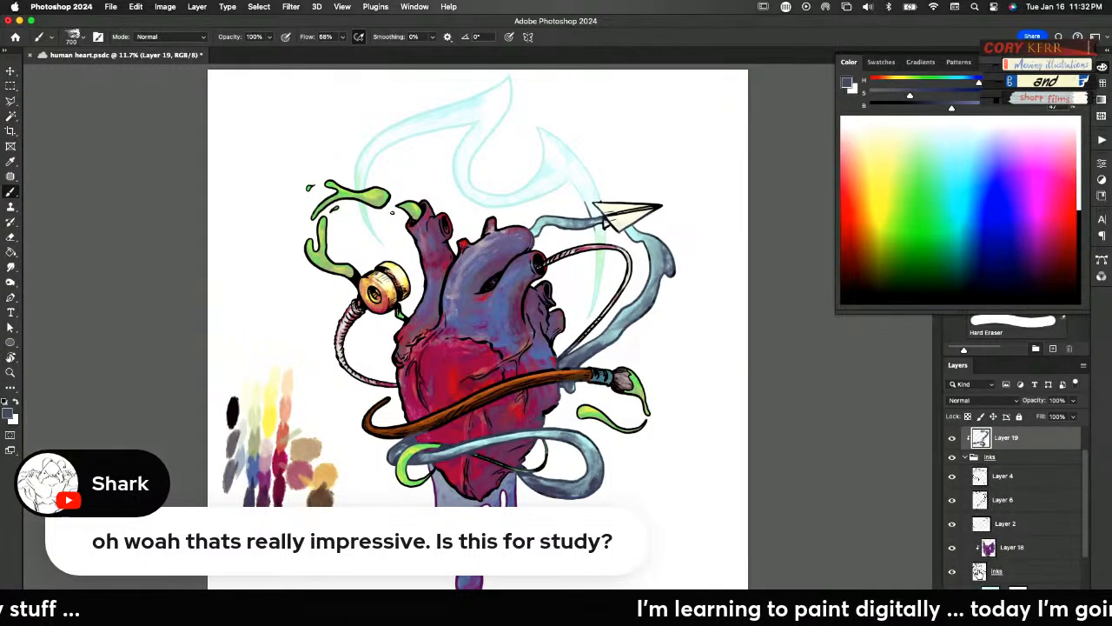
Collapse the inks group and select everything outside the water ribbon using the water layer's shape
left_click(978, 547, "super")
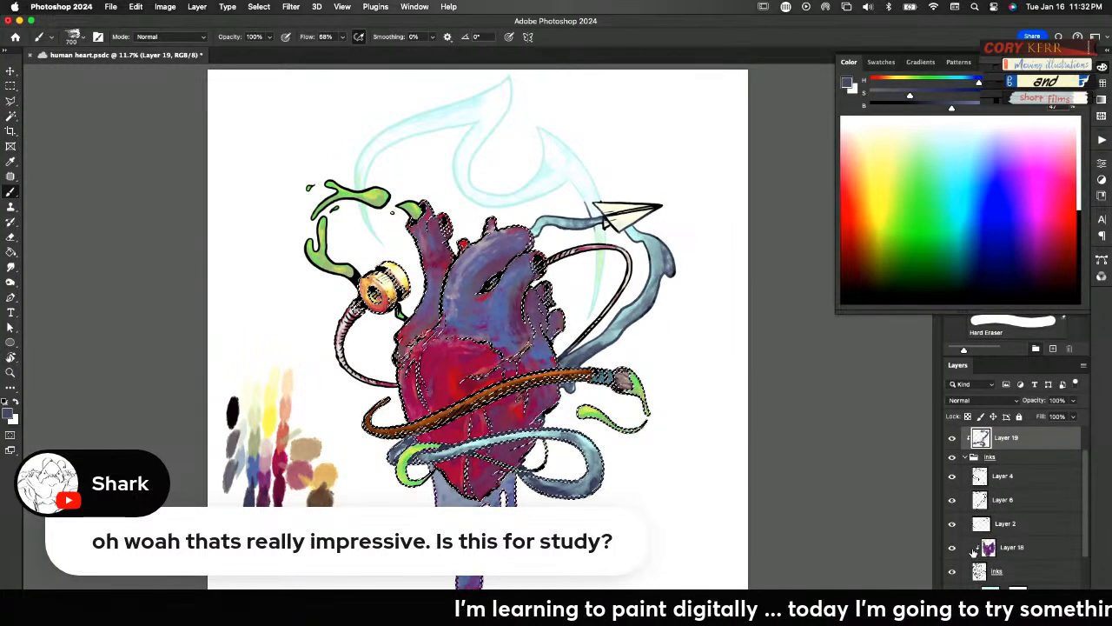
key("super+d")
left_click(966, 457)
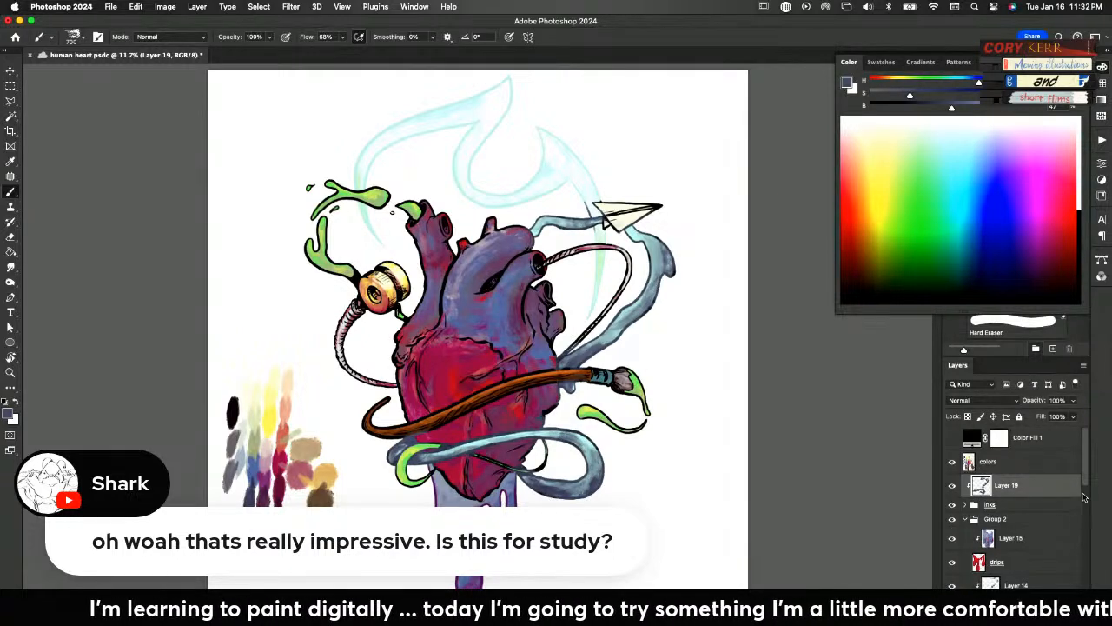
scroll(1086, 507, "down", 3)
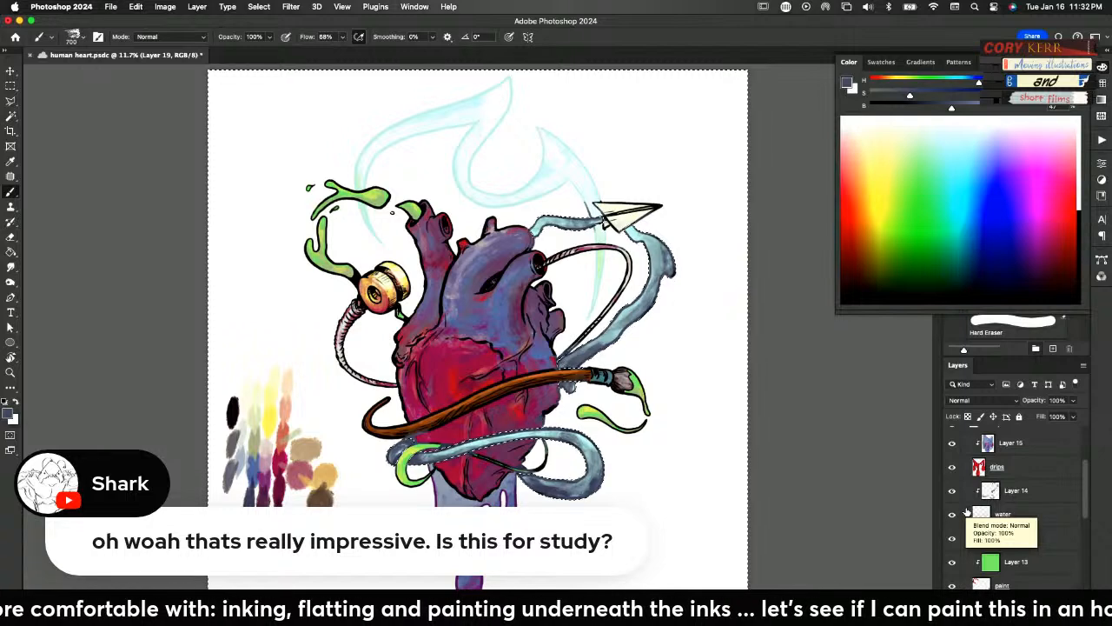
scroll(1082, 455, "up", 3)
scroll(1082, 455, "up", 1)
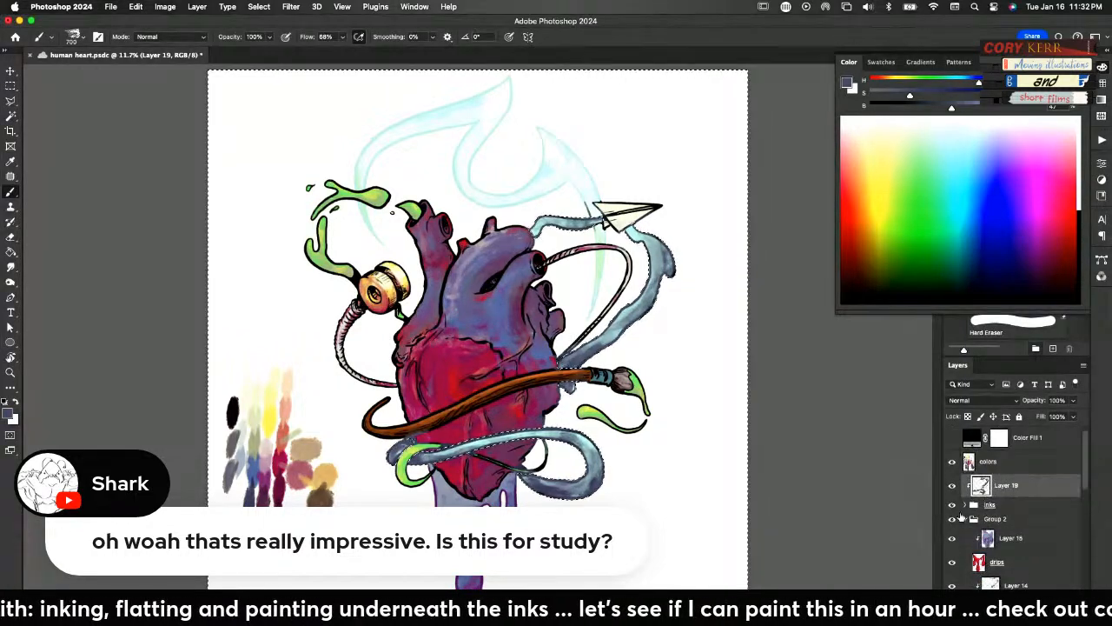
Erase the slate blue spill outside the water ribbon on Layer 19 with a 100 px eraser, and clear the selection
key("e")
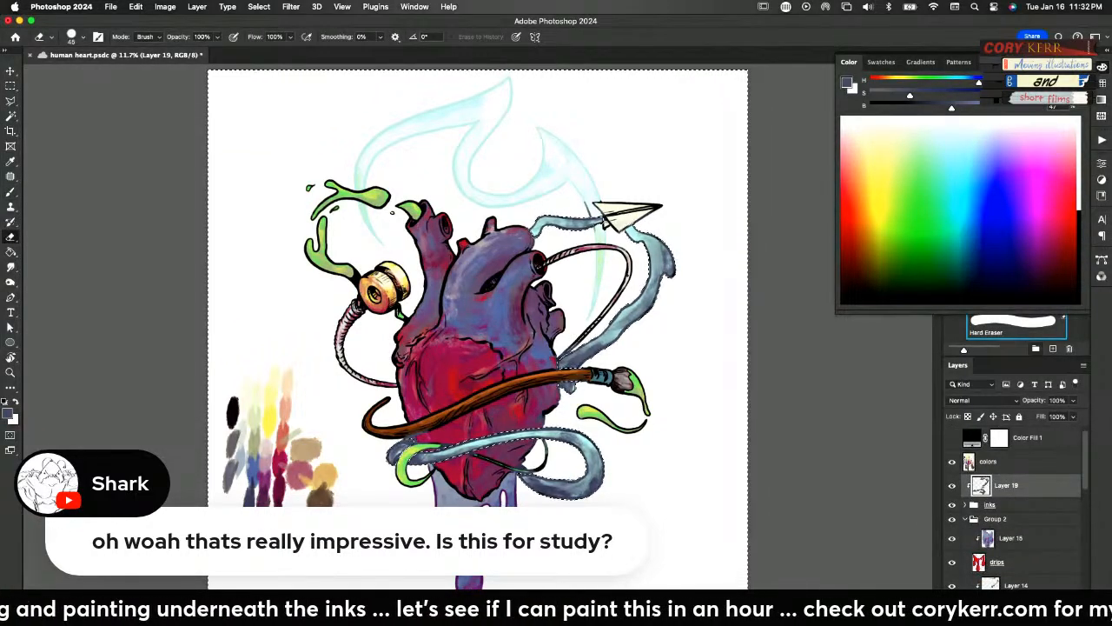
key("bracketright")
key("bracketright")
key("bracketright")
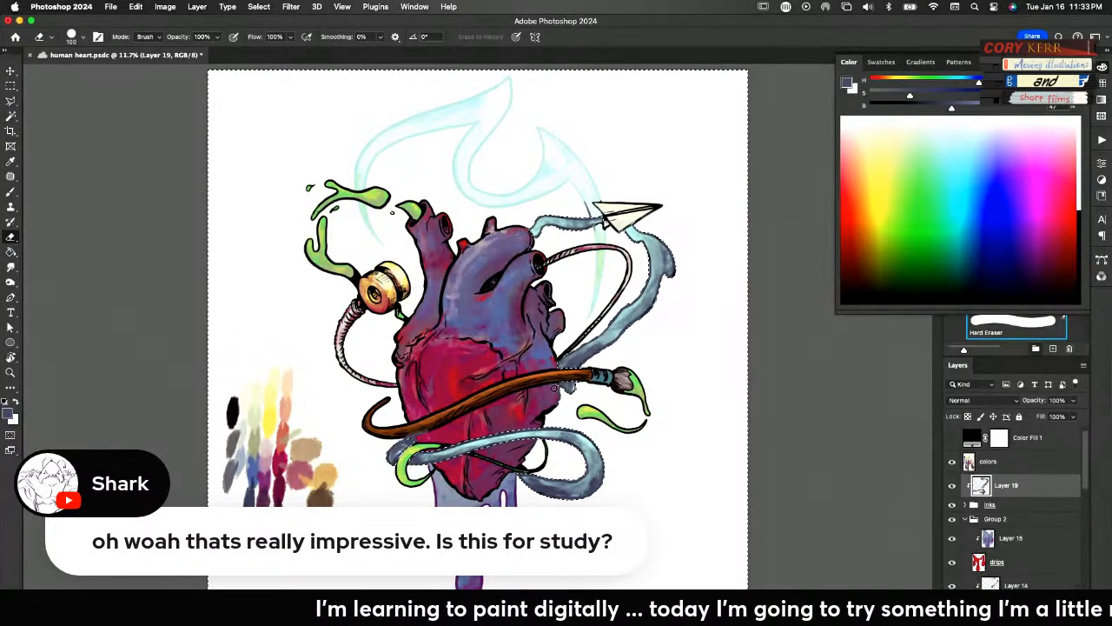
key("super+d")
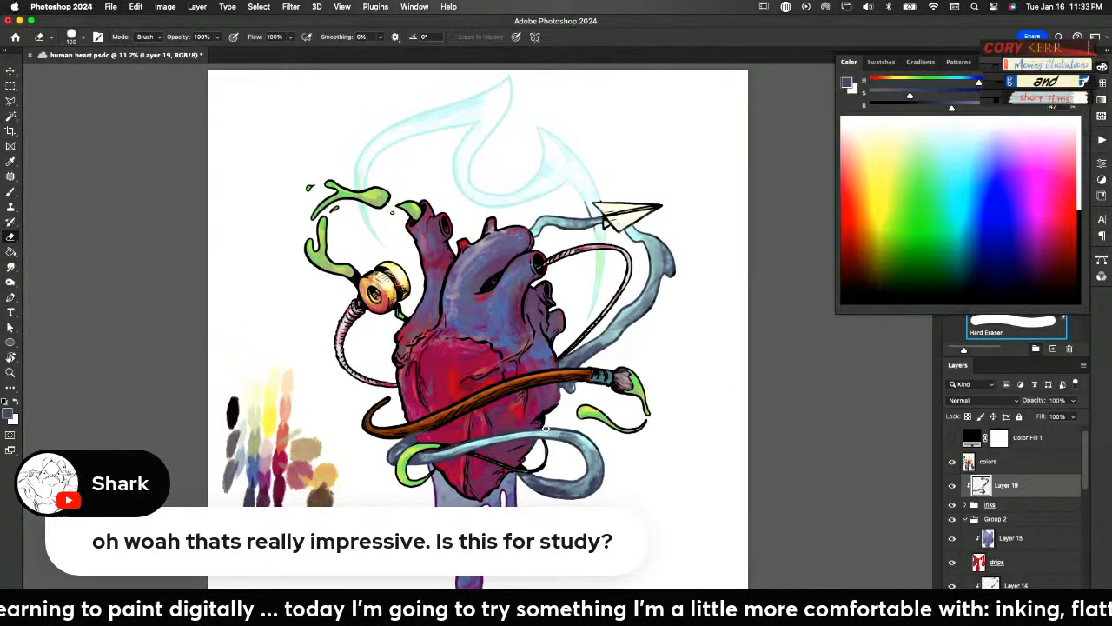
Touch up the slate blue outline on Layer 19 where the water ribbon crosses the heart and green tube, alternating brush and eraser
key("z")
left_click_drag(400, 493, 403, 492)
key("e")
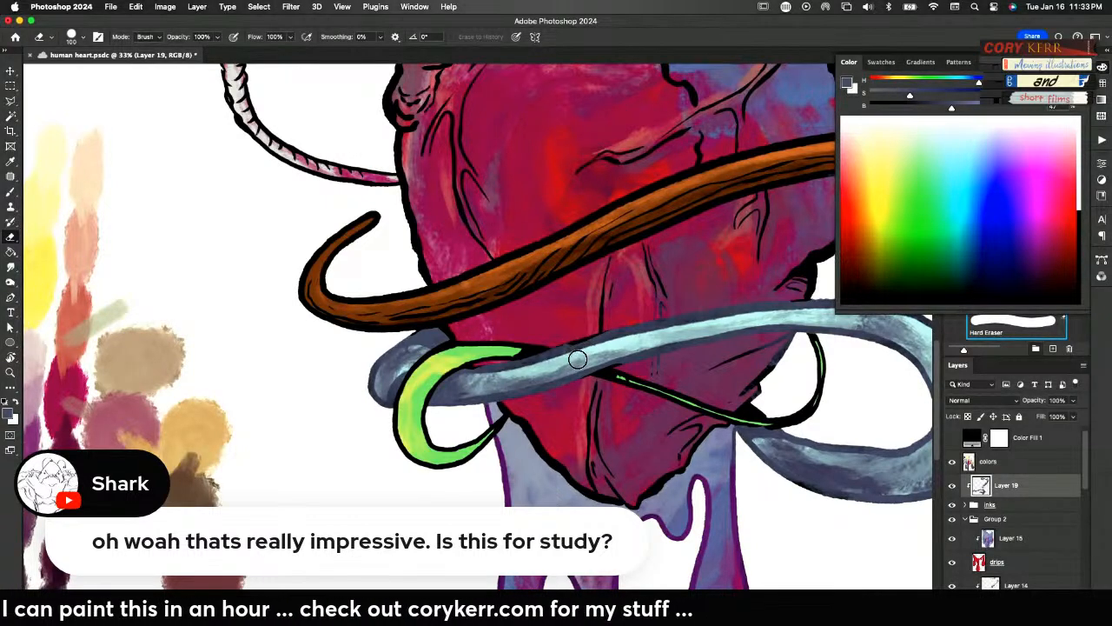
key("b")
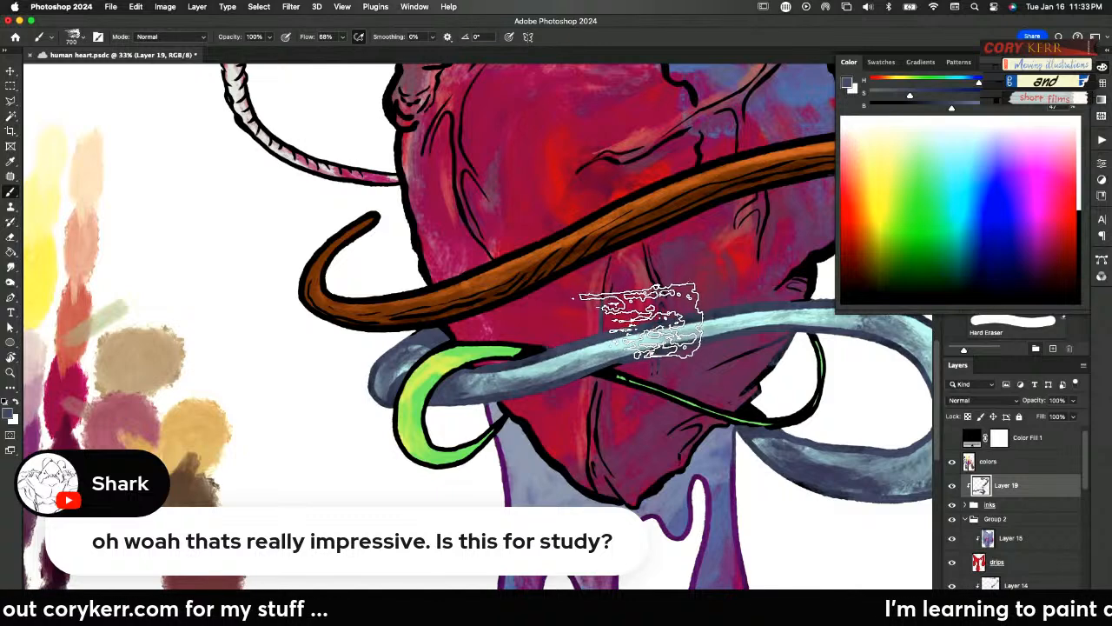
key("e")
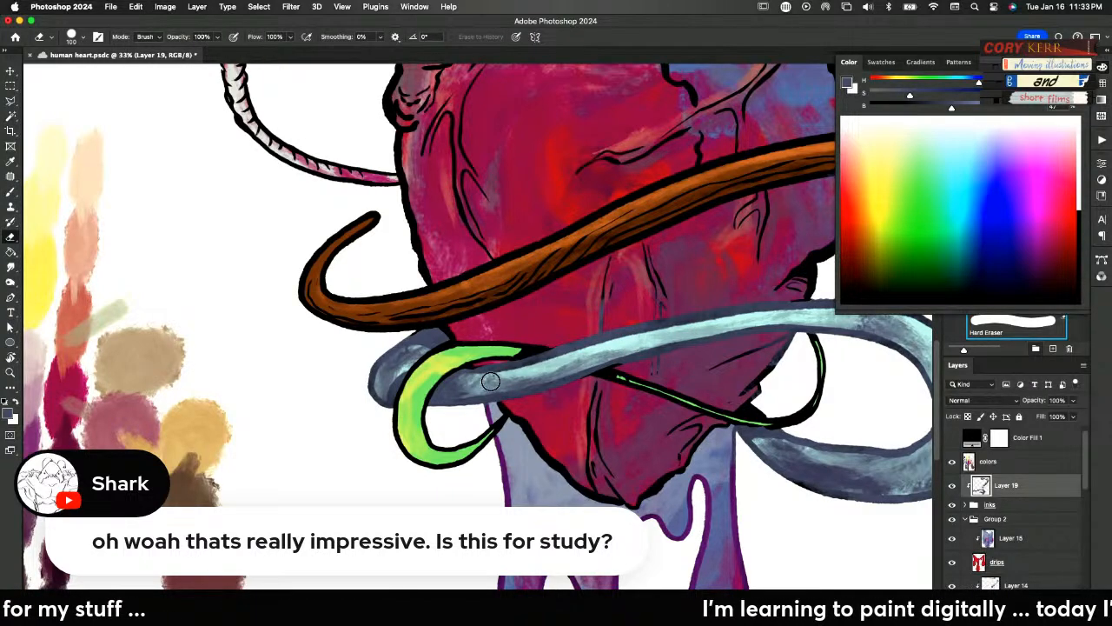
key("b")
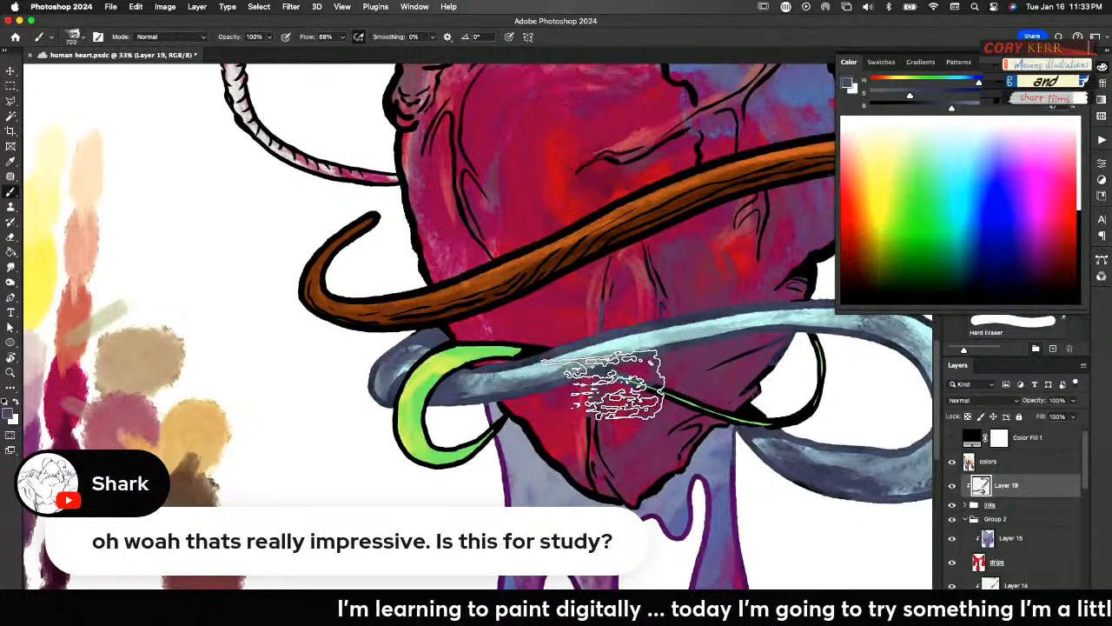
key("e")
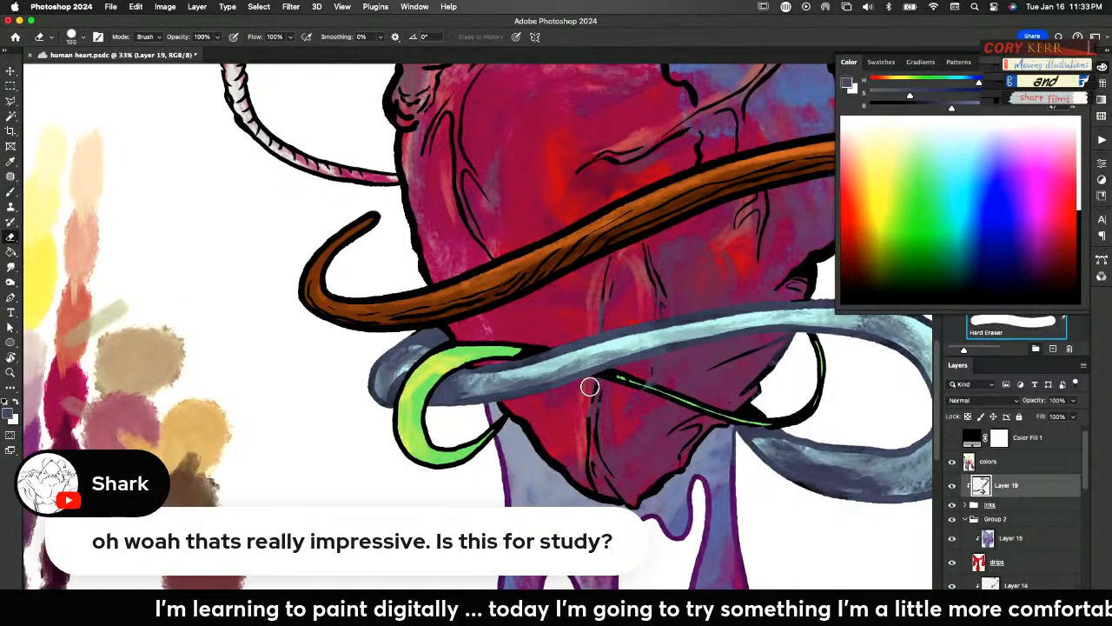
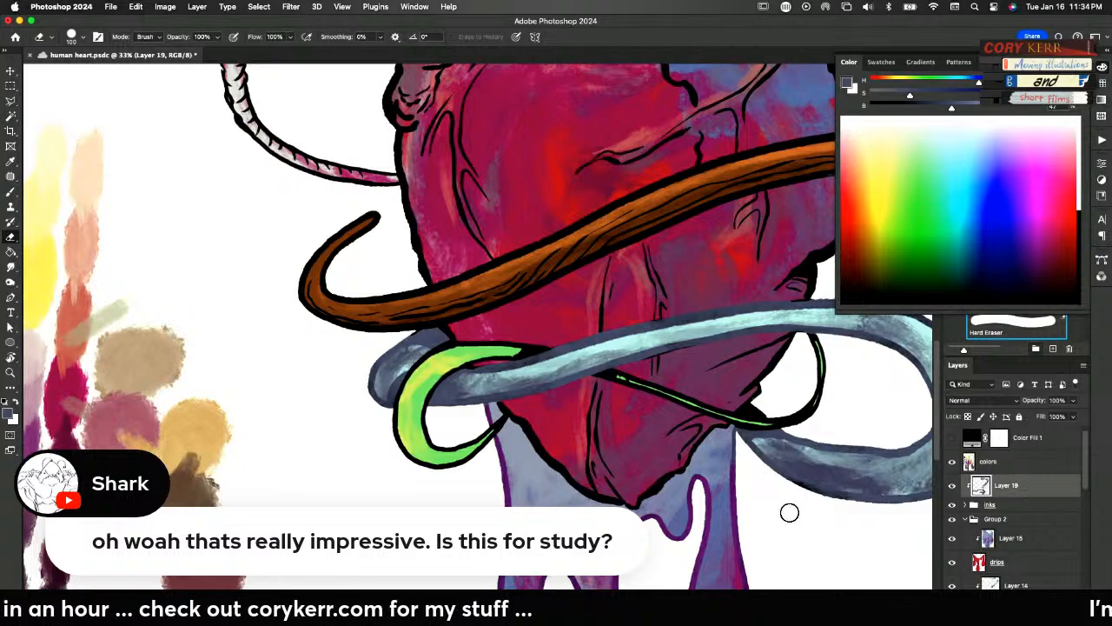
Erase the slate blue tint on Layer 19 from the heart's outline around the brush handle and water ribbon, and save the document
left_click_drag(840, 496, 586, 536)
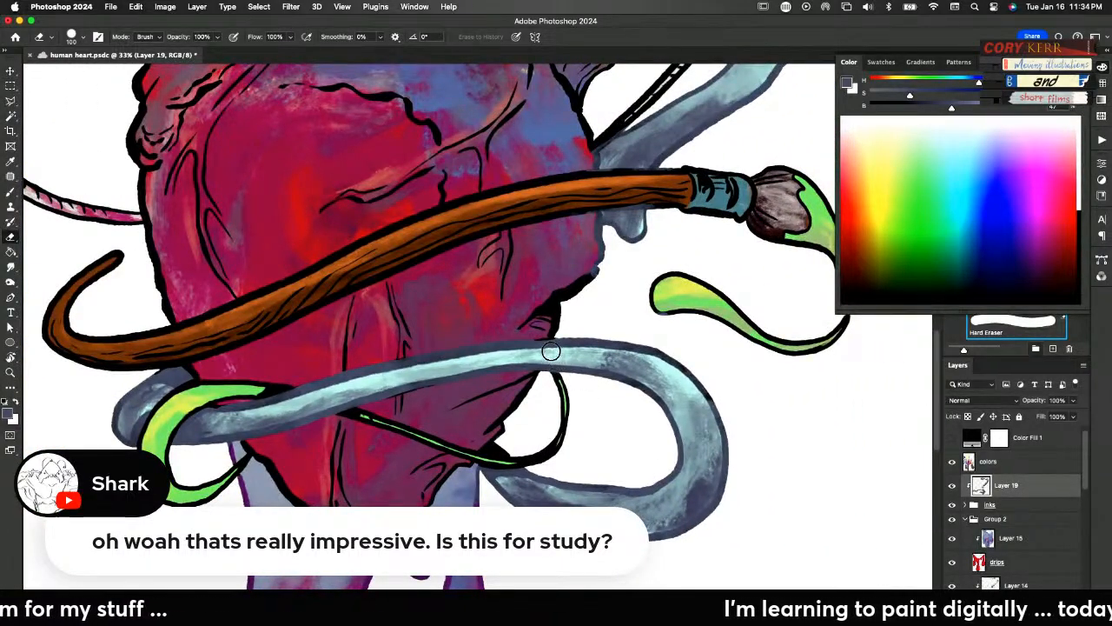
key("b")
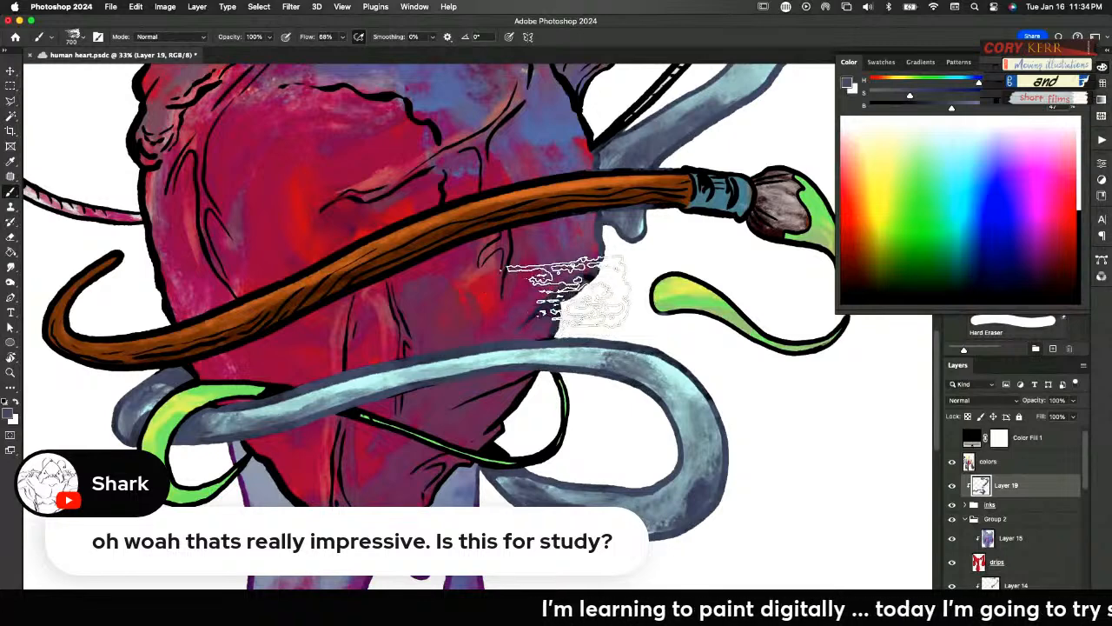
key("e")
mouse_move(562, 305)
left_mouse_down()
mouse_move(612, 268)
mouse_move(531, 296)
mouse_move(570, 306)
mouse_move(566, 319)
mouse_move(540, 324)
mouse_move(559, 327)
mouse_move(550, 328)
mouse_move(563, 297)
mouse_move(610, 268)
mouse_move(612, 259)
mouse_move(585, 257)
mouse_move(591, 229)
left_mouse_up()
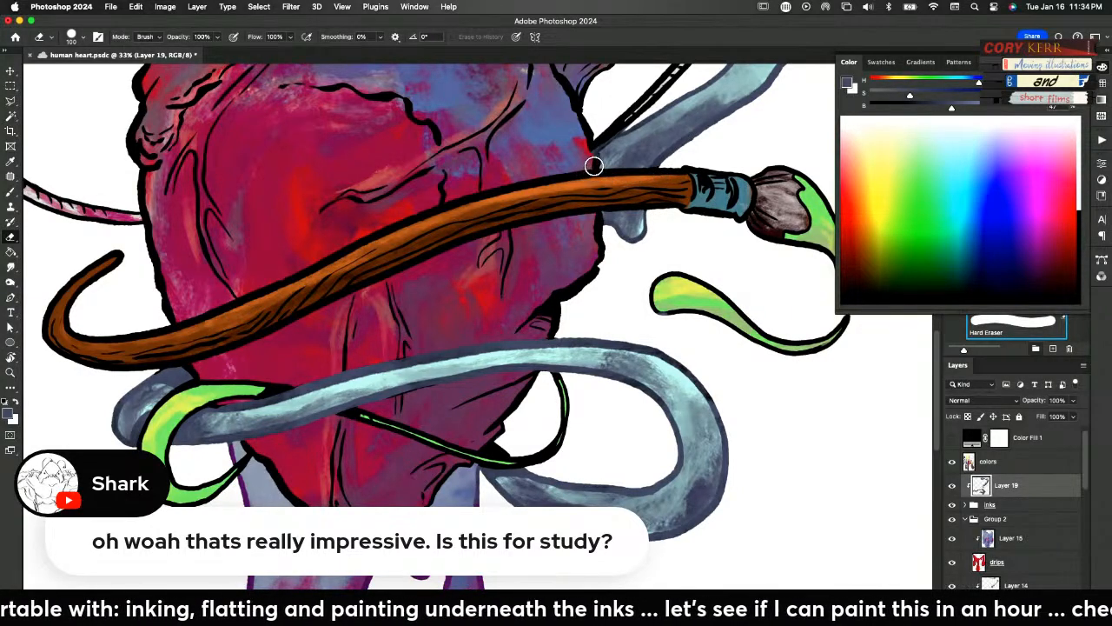
key("super+s")
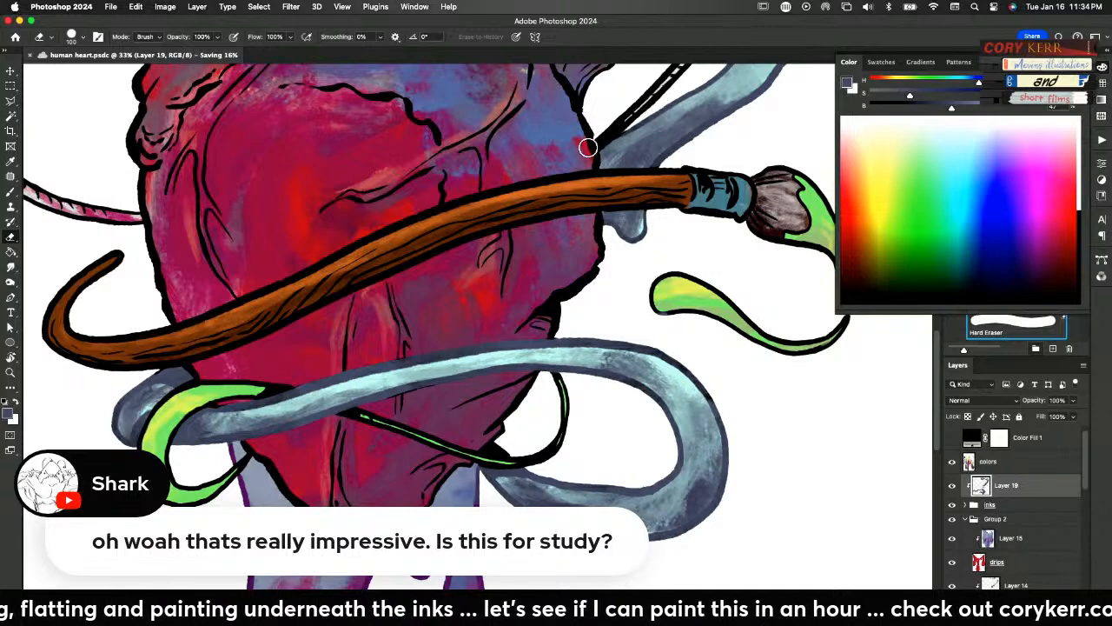
Review the vessels, paper plane, upper water ribbon and green splashes, check the whole canvas, and compare the drips with and without Layer 15
left_click_drag(546, 224, 607, 477)
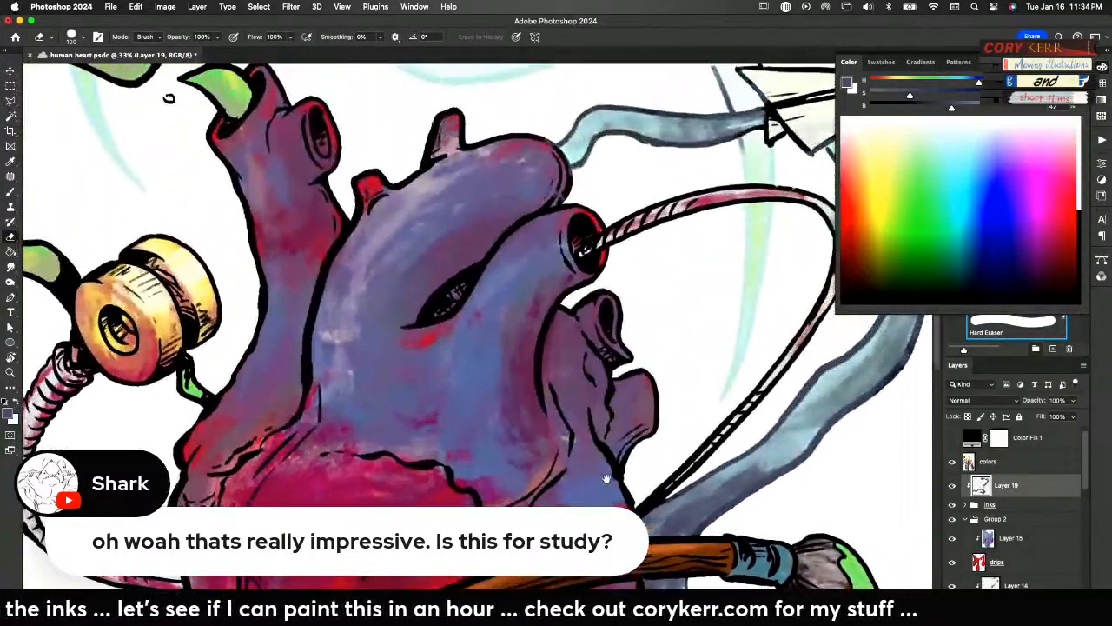
left_click_drag(779, 399, 596, 473)
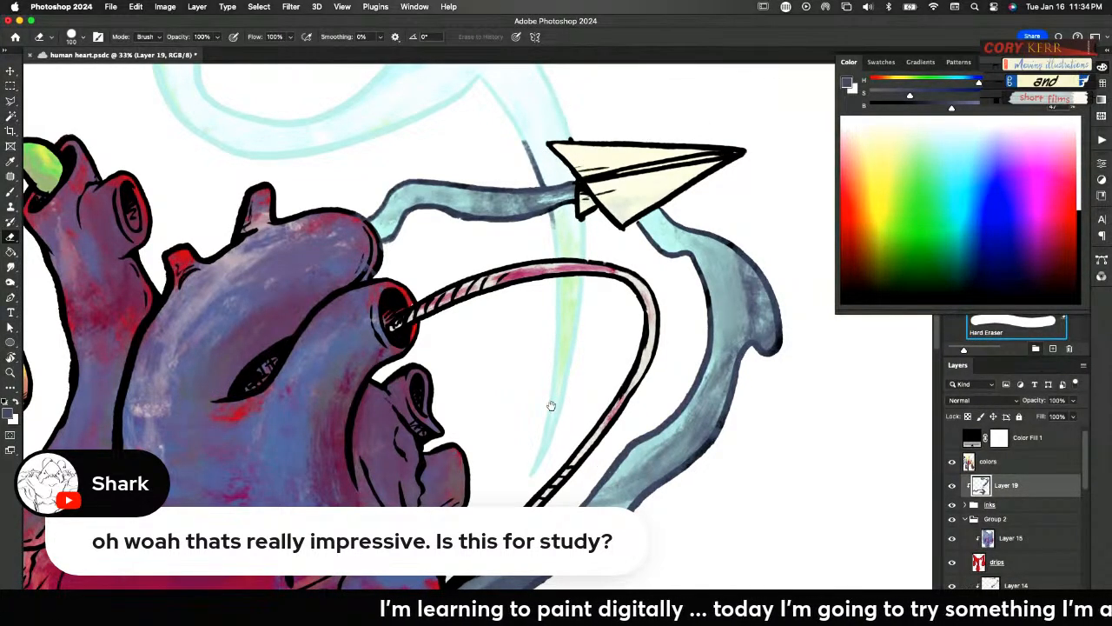
scroll(546, 402, "left", 5)
scroll(547, 402, "up", 2)
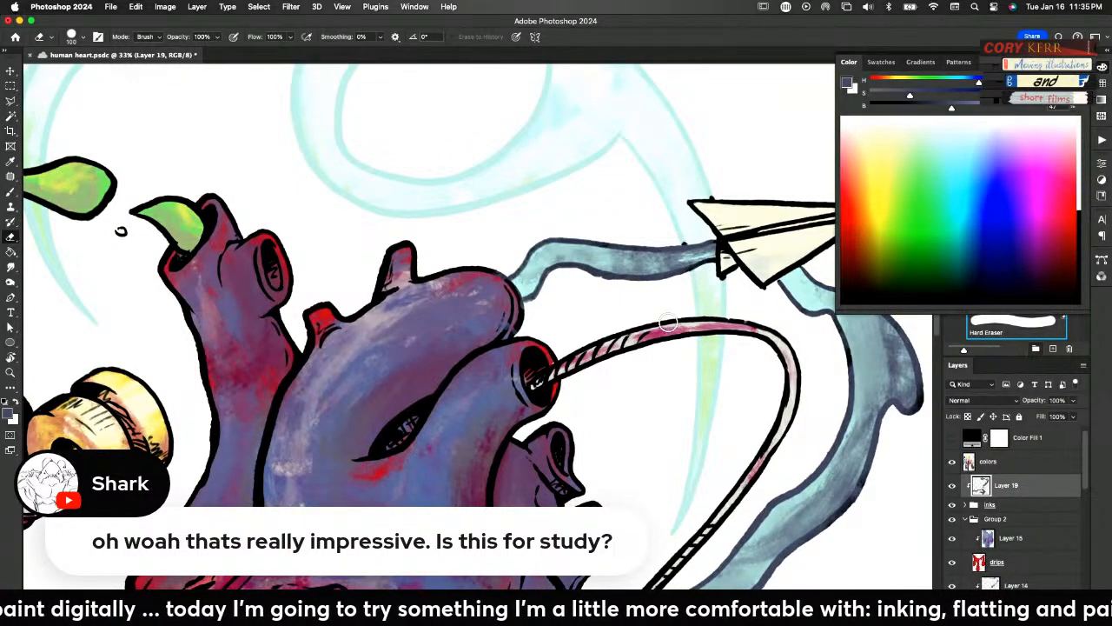
scroll(392, 485, "left", 8)
scroll(392, 485, "up", 1)
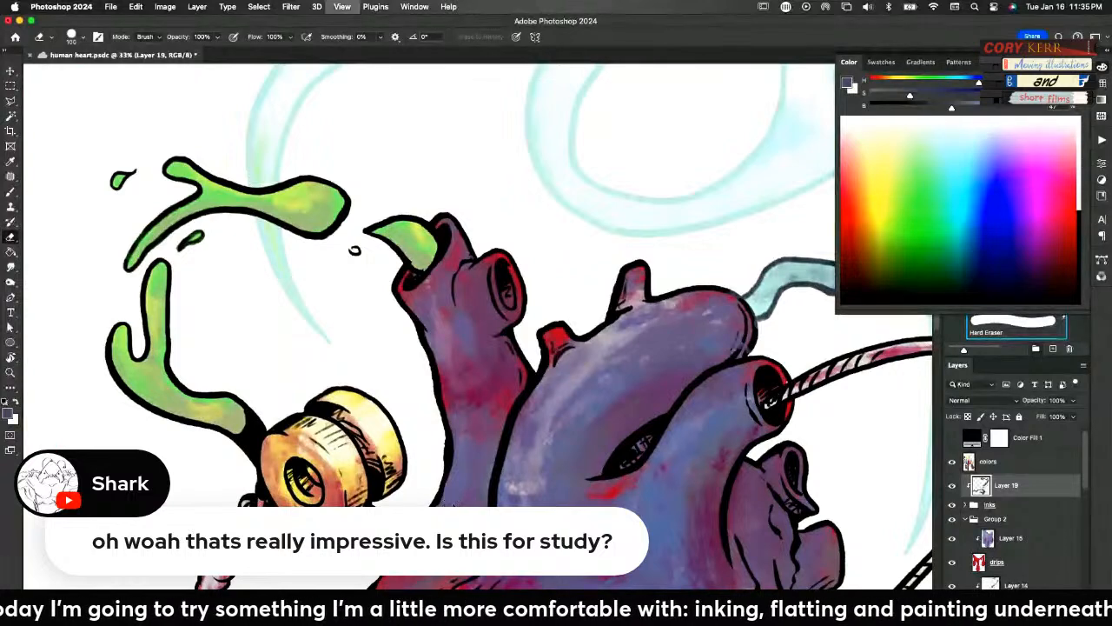
key("super+0")
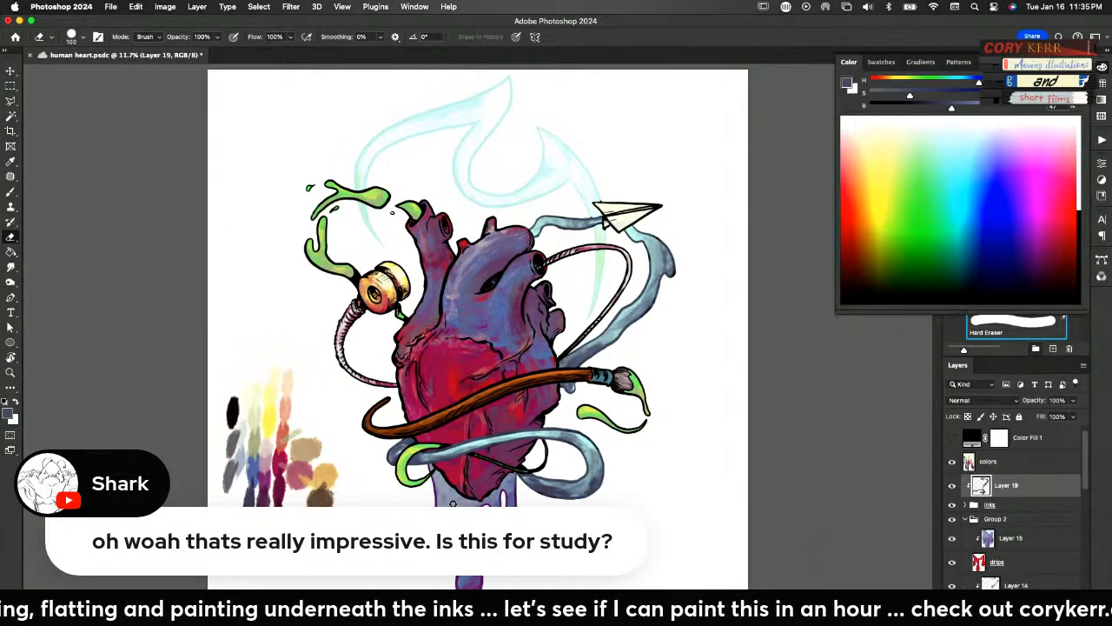
left_click(952, 540)
left_click(952, 541)
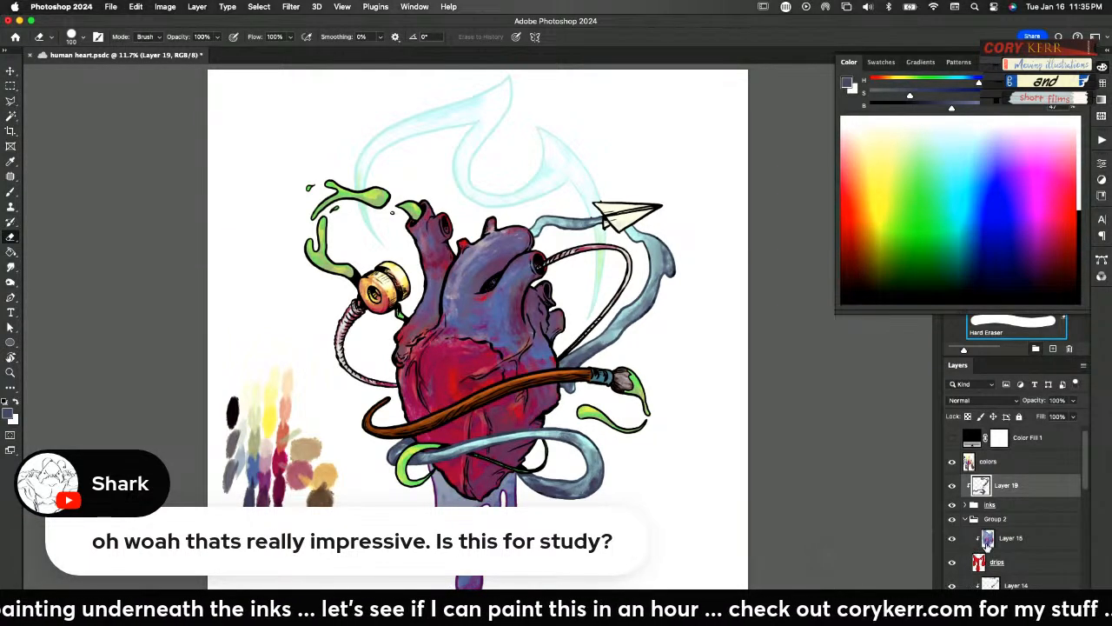
Try a Hue/Saturation shift on the drips' Layer 15 with hue -70, saturation +37 and lightness -4
left_click(987, 540)
key("super+u")
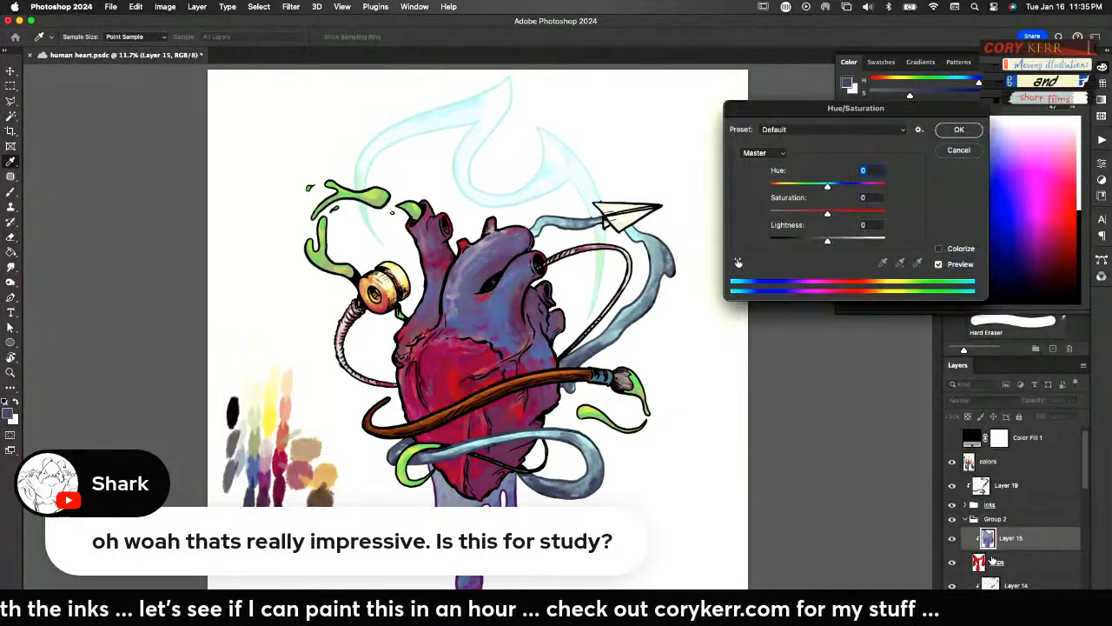
left_click_drag(827, 188, 781, 246)
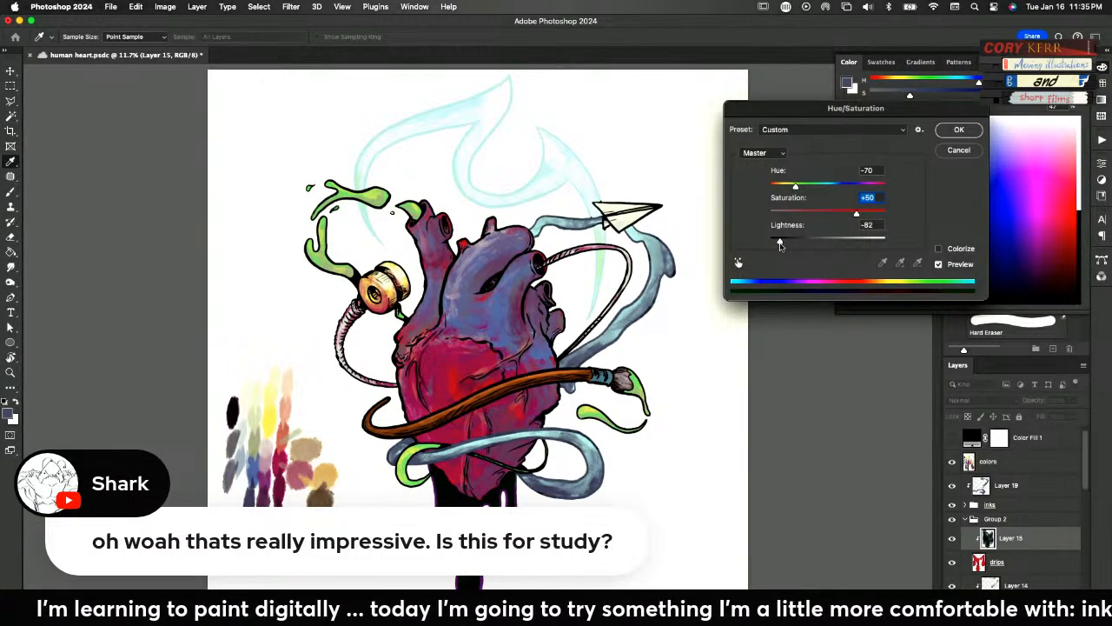
left_click(856, 223)
mouse_move(856, 214)
left_mouse_down()
mouse_move(830, 214)
mouse_move(850, 213)
left_mouse_up()
left_click_drag(788, 244, 781, 244)
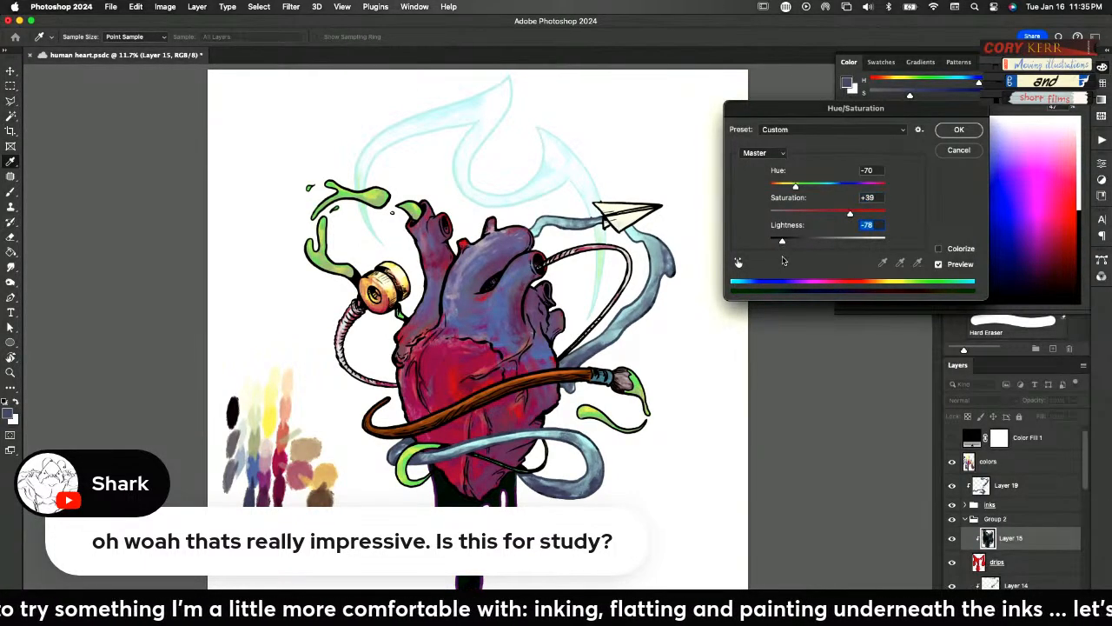
left_click_drag(849, 213, 848, 213)
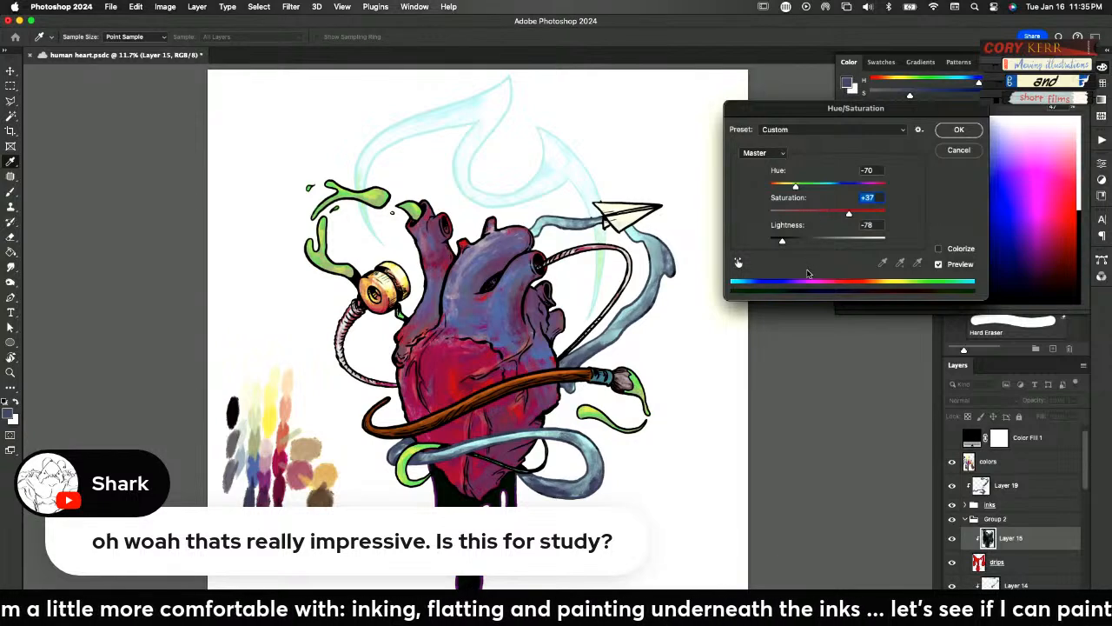
left_click_drag(781, 242, 823, 241)
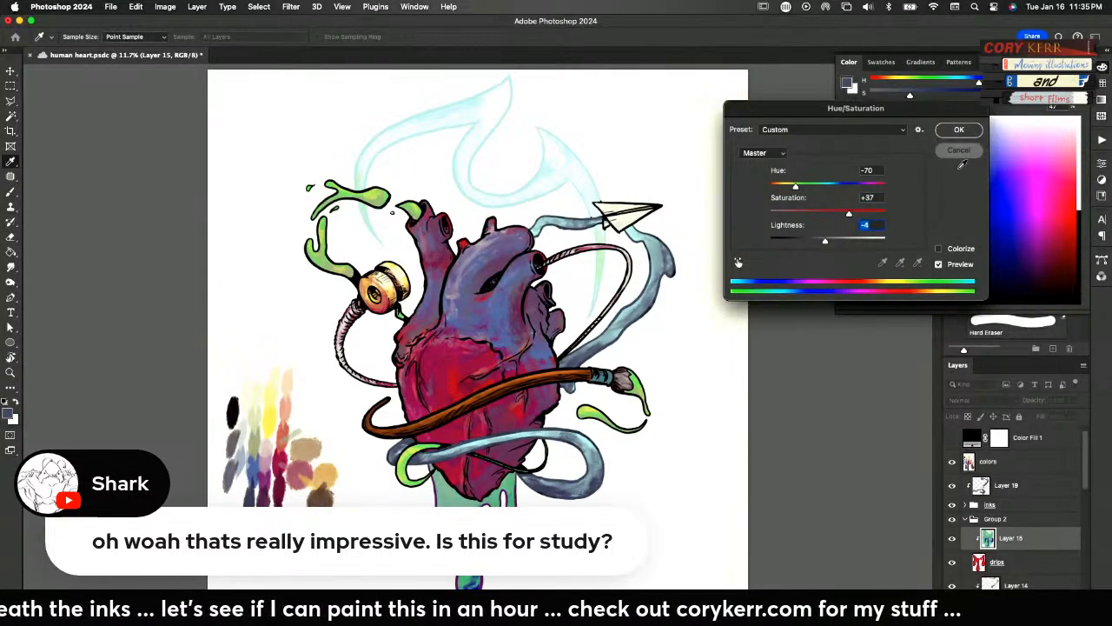
key("Return")
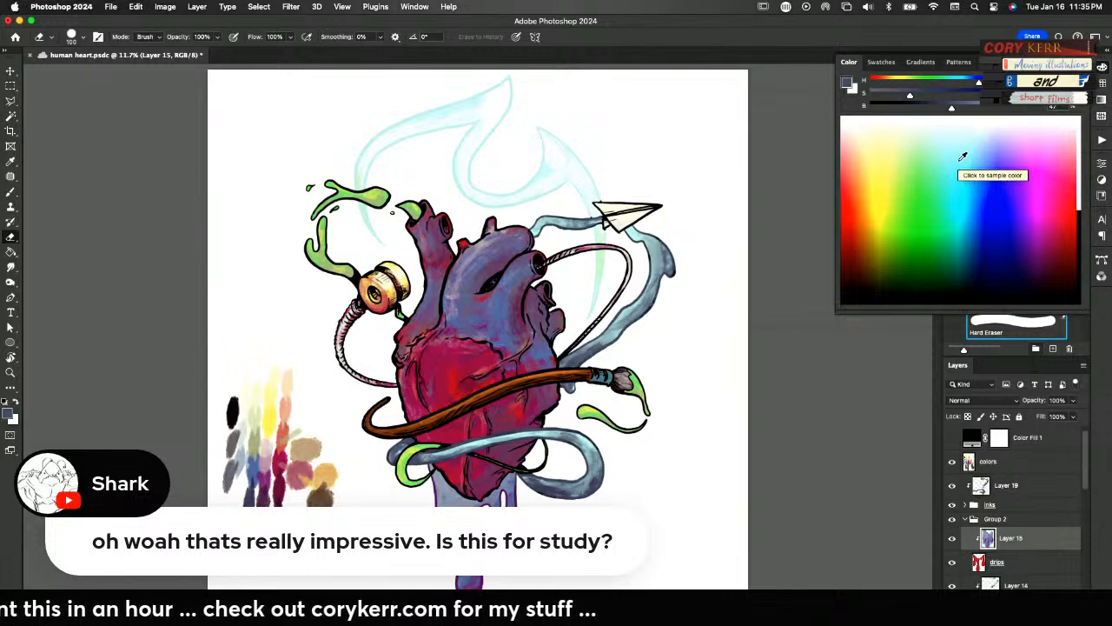
Collapse Group 2 and rename it colors, and add a new layer above it clipped to the group
left_click(965, 519)
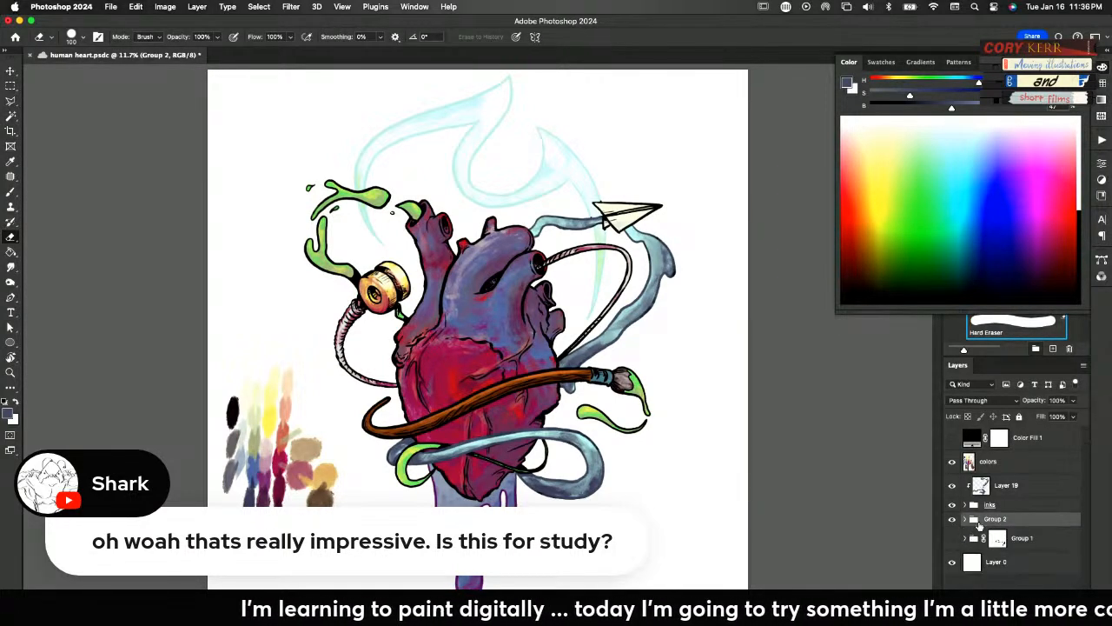
double_click(994, 519)
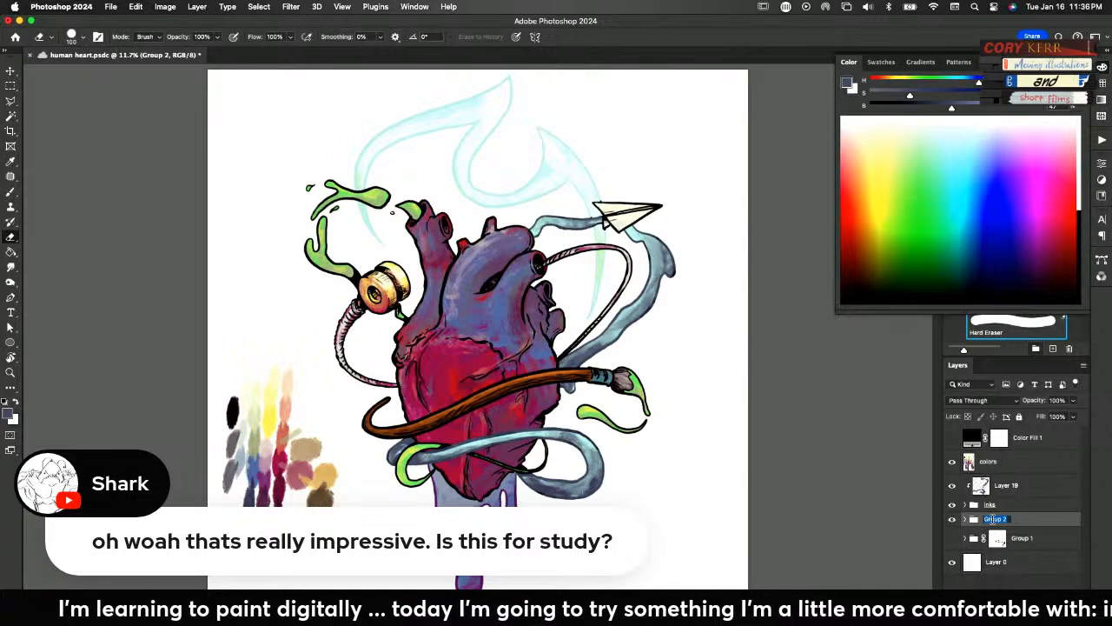
type("colors")
key("Return")
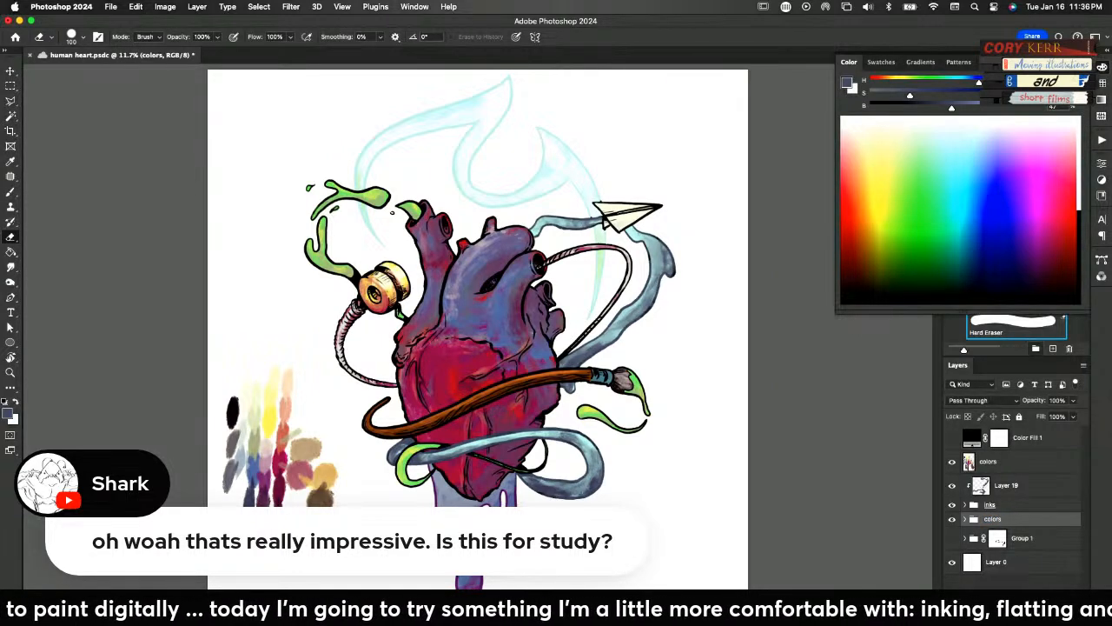
key("alt+shift+super+n")
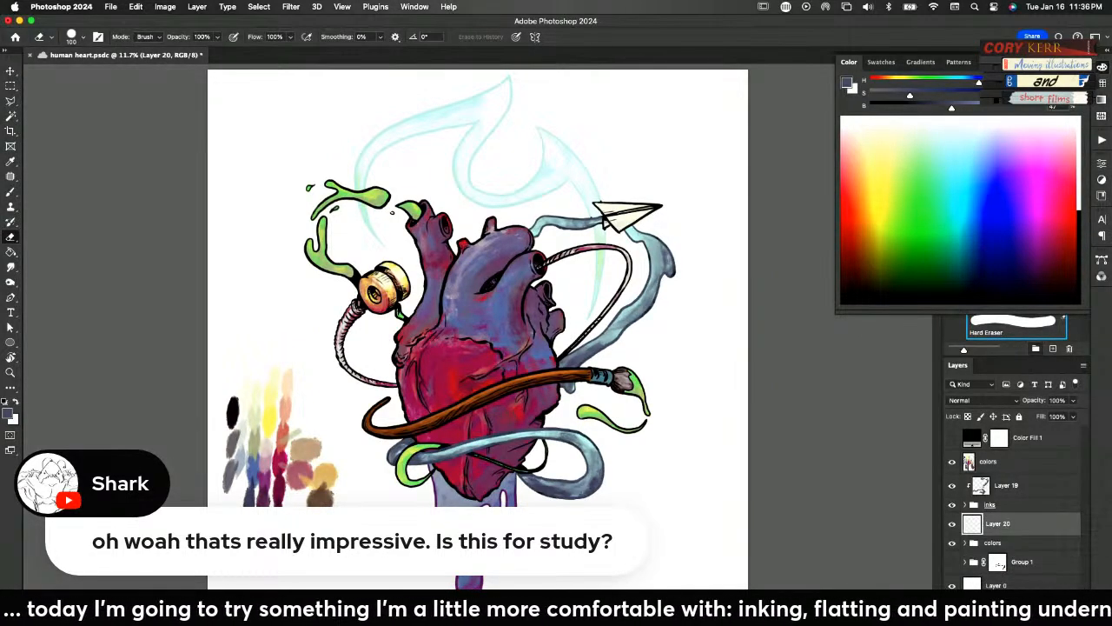
left_click(973, 534, "alt")
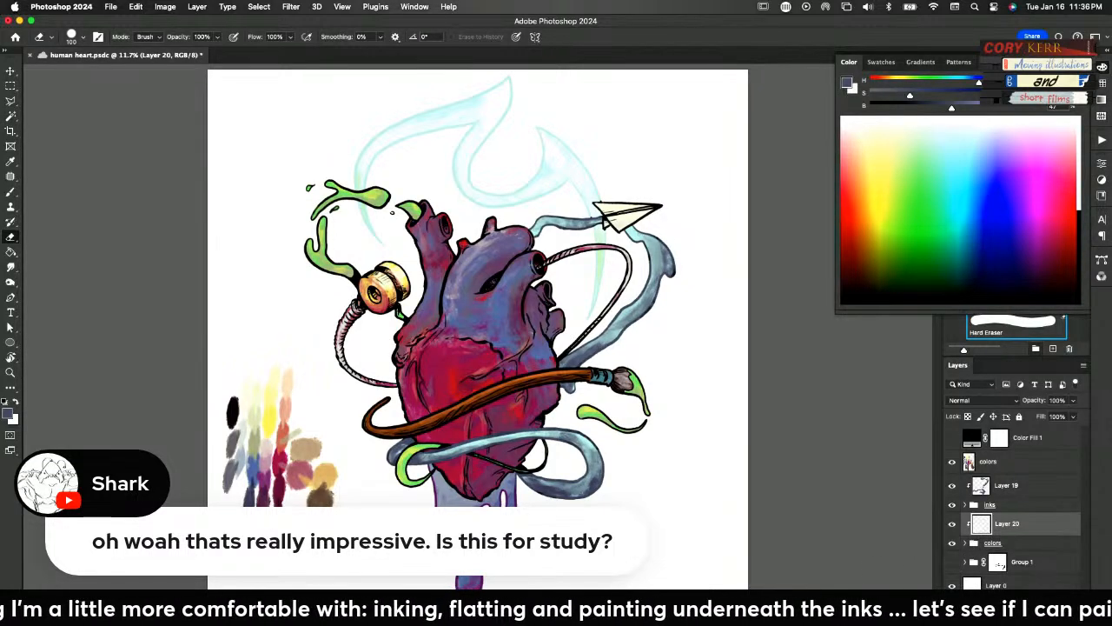
Add two overlapping yellow radial gradients at 30% opacity over the heart's upper-left area and set Layer 20 to Overlay
key("g")
key("shift+g")
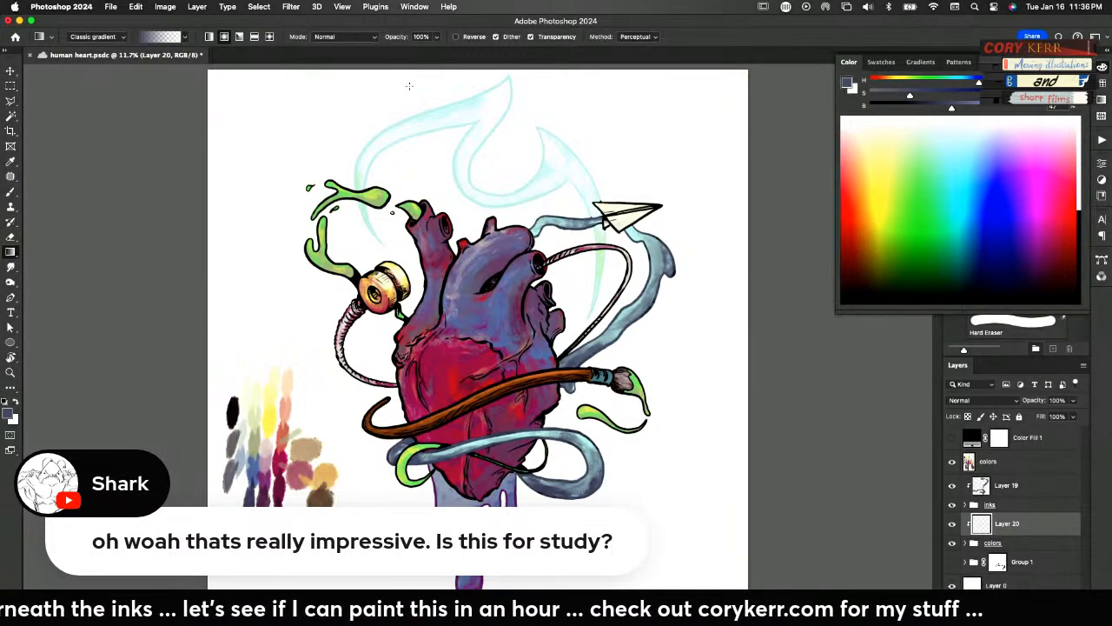
key("3")
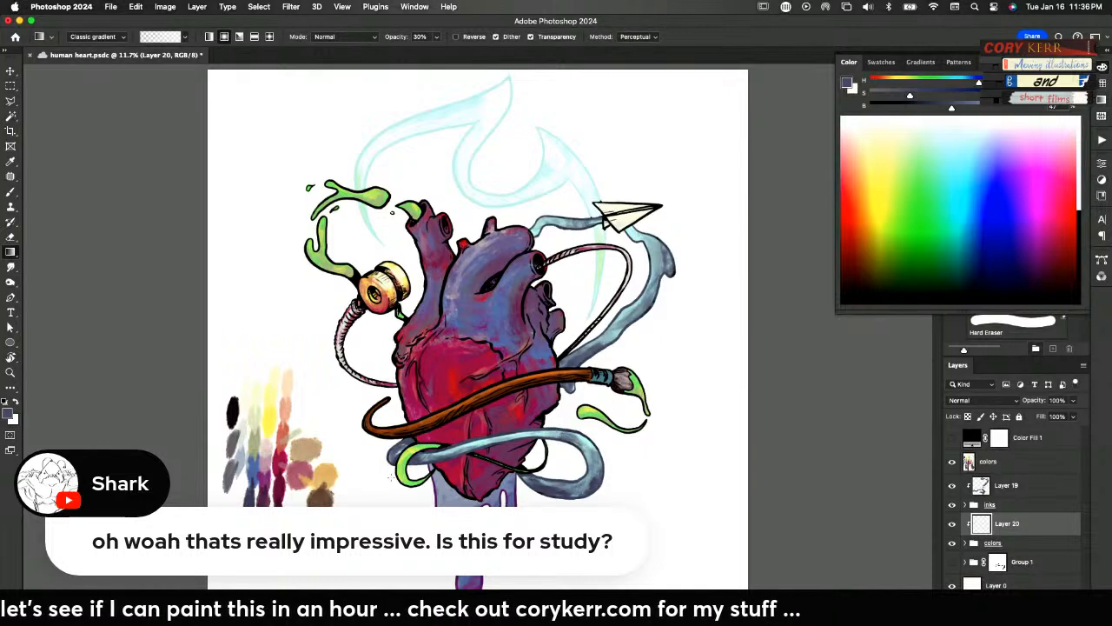
left_click(278, 422, "alt")
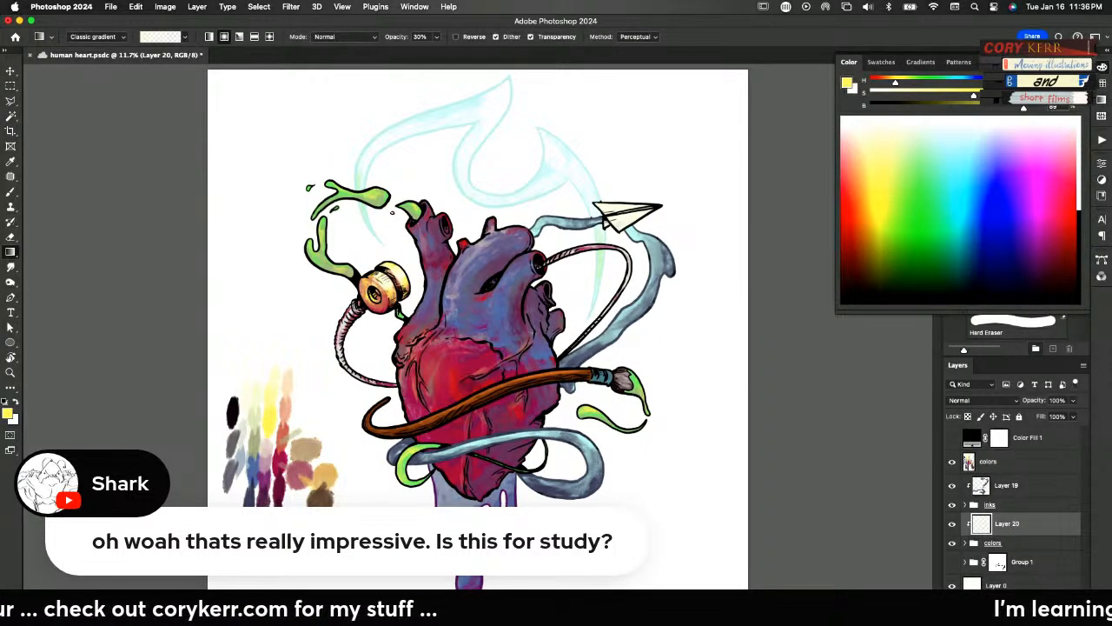
left_click_drag(421, 356, 387, 404)
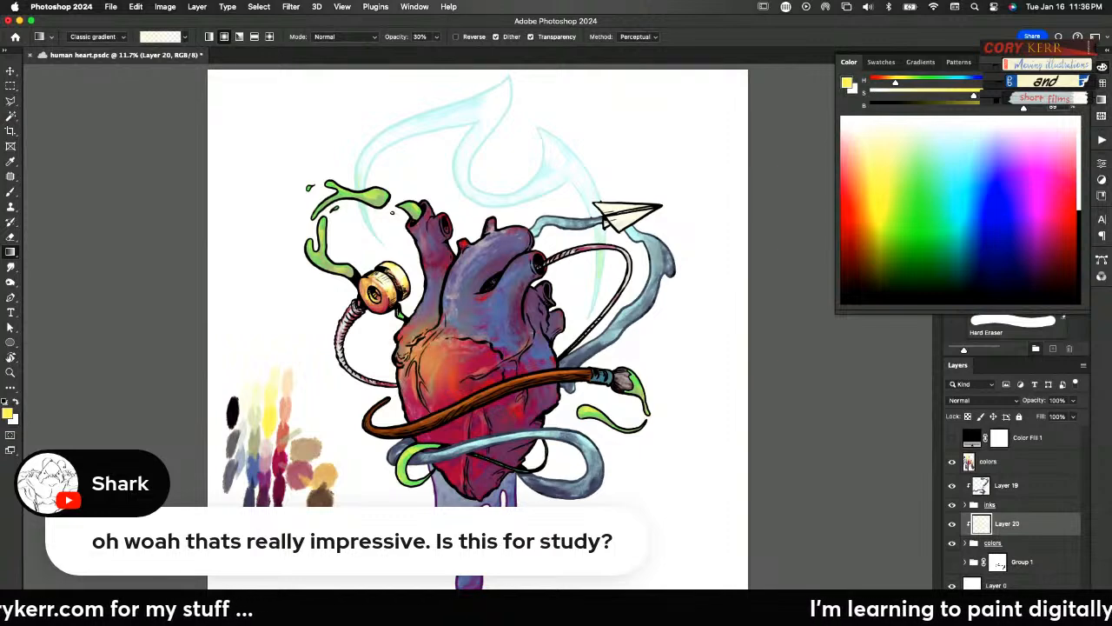
left_click_drag(420, 351, 319, 446)
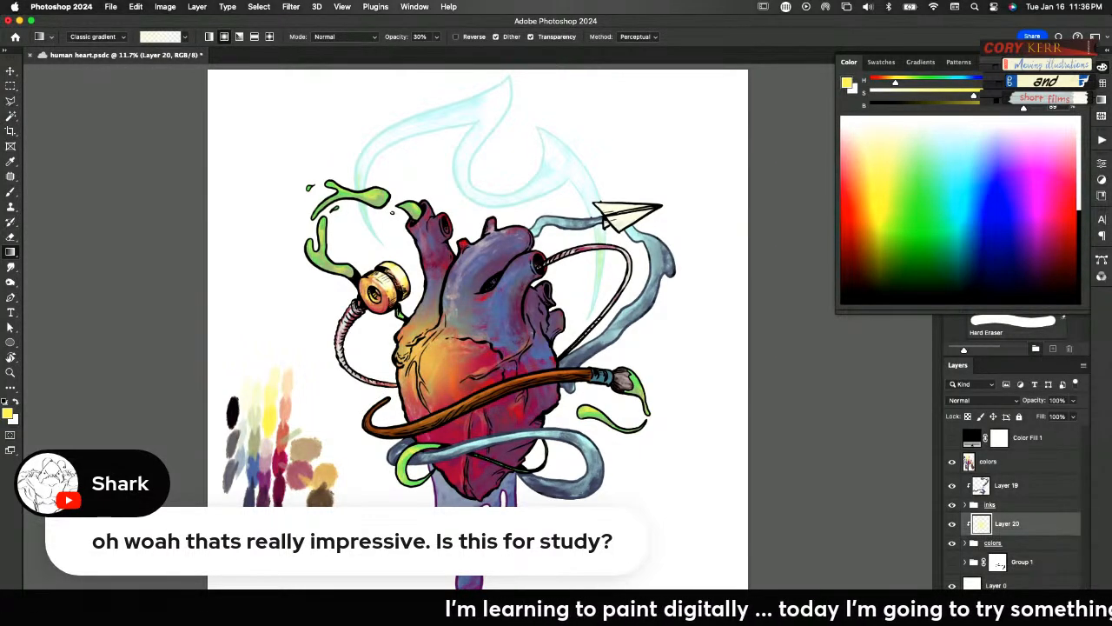
left_click(982, 399)
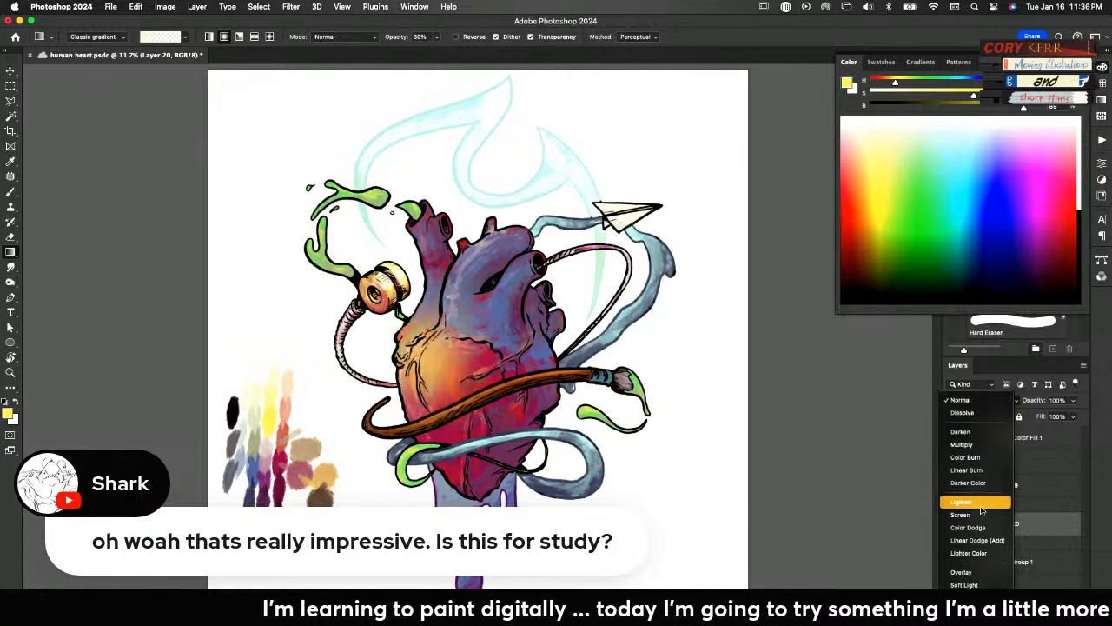
left_click(972, 571)
Sample dark maroon from the painted palette and shade the heart's lower right side and tip with gradients on Layer 20
key("x")
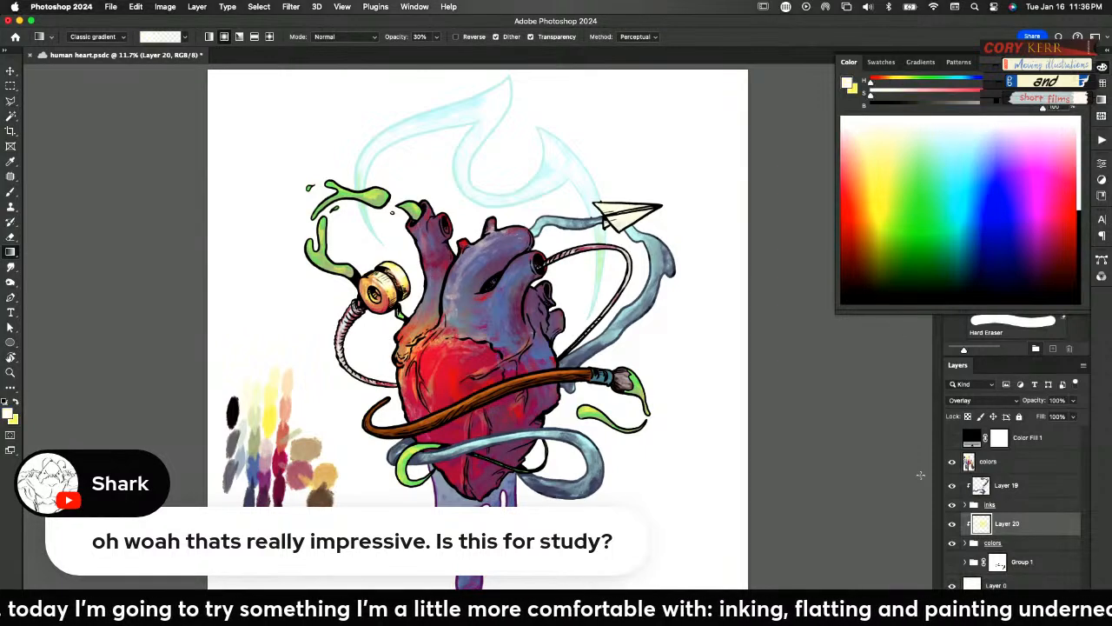
left_click(290, 486, "alt")
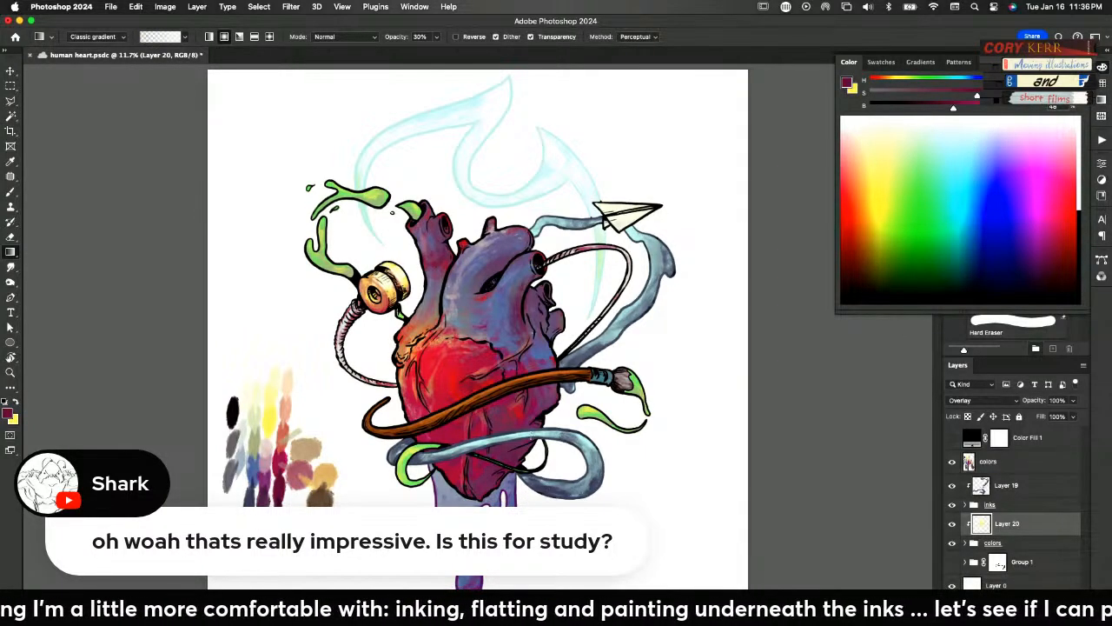
left_click_drag(542, 408, 572, 468)
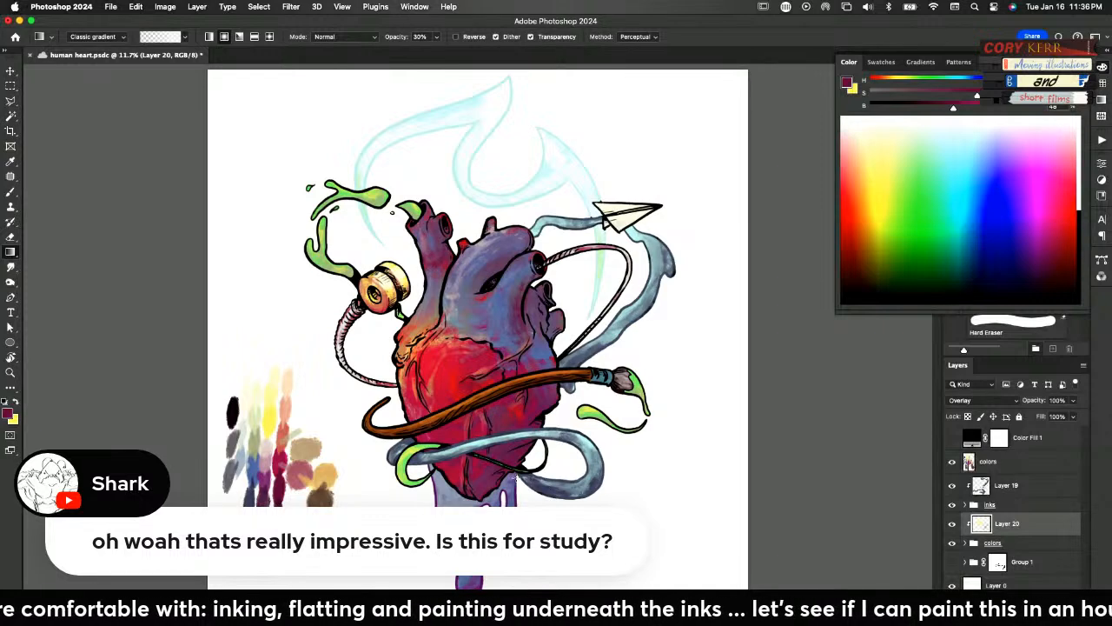
left_click_drag(474, 477, 483, 498)
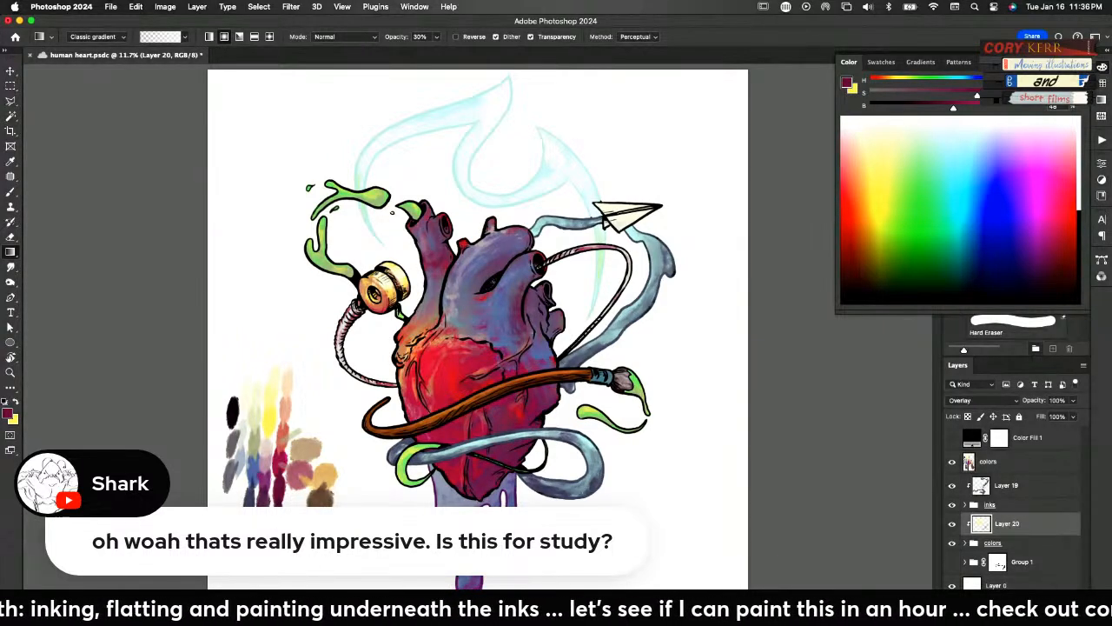
Sample crimson from the painted palette and add three gradients on Layer 20 over the heart's right side and nearby brush tip
left_click(277, 459, "alt")
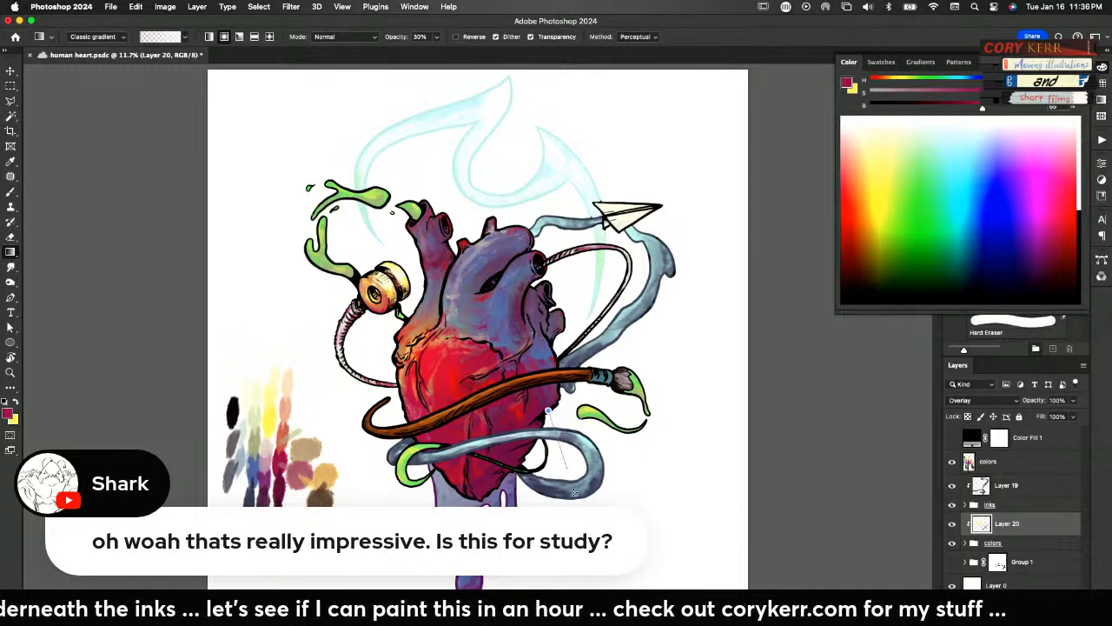
left_click_drag(546, 352, 617, 408)
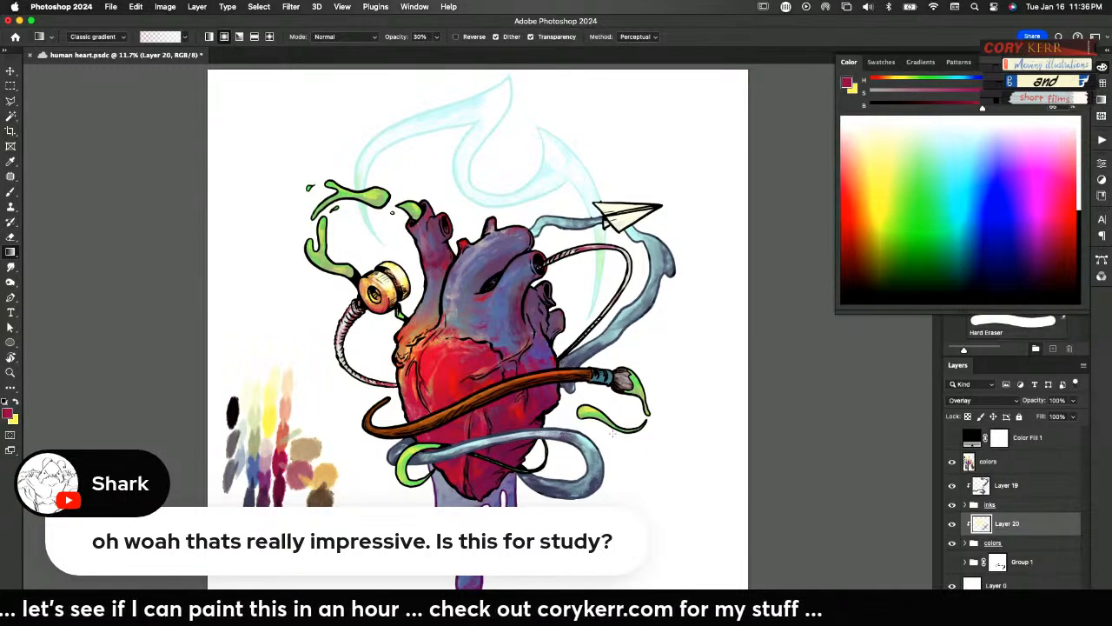
left_click_drag(545, 337, 622, 428)
left_click_drag(597, 359, 655, 434)
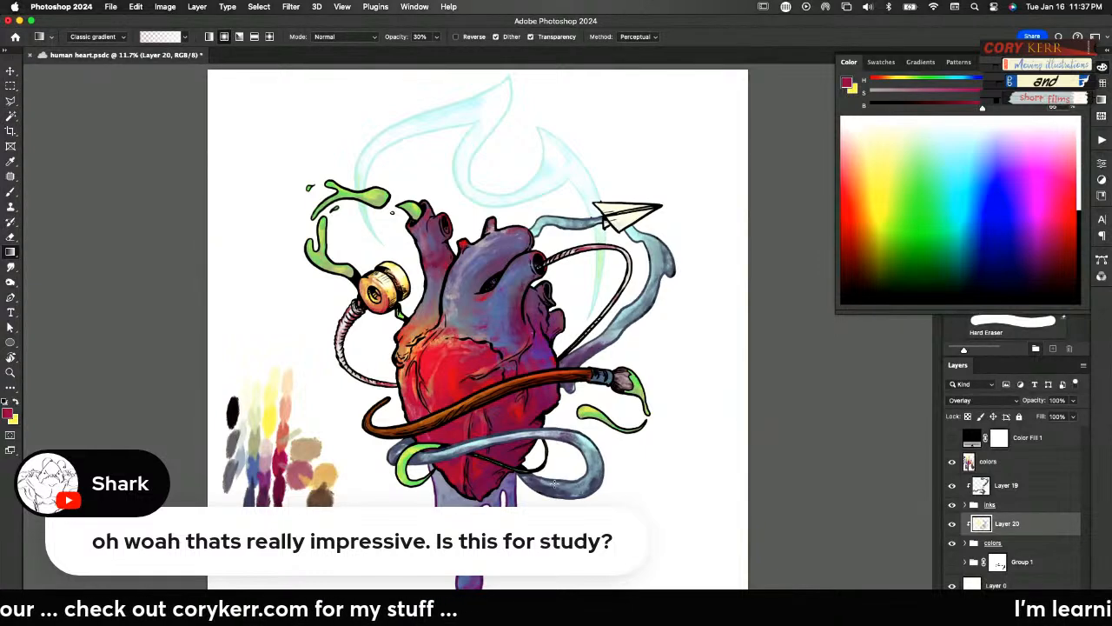
Add white gradient highlights on Layer 20 over the spool, the upper-left vessel and the heart's top chamber
key("d")
key("x")
left_click_drag(390, 281, 493, 288)
left_click_drag(427, 223, 527, 142)
left_click_drag(514, 247, 636, 209)
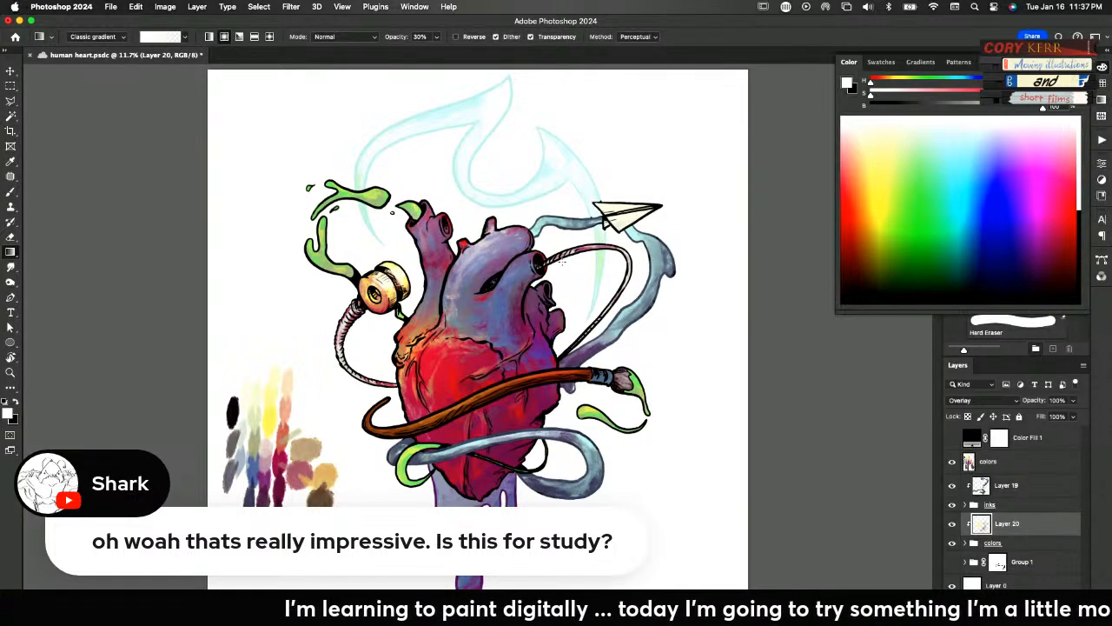
Add white gradients on Layer 20 beside the upper-right vessel and over the dripping stem, plus a black gradient near the heart's tip
left_click_drag(525, 270, 629, 280)
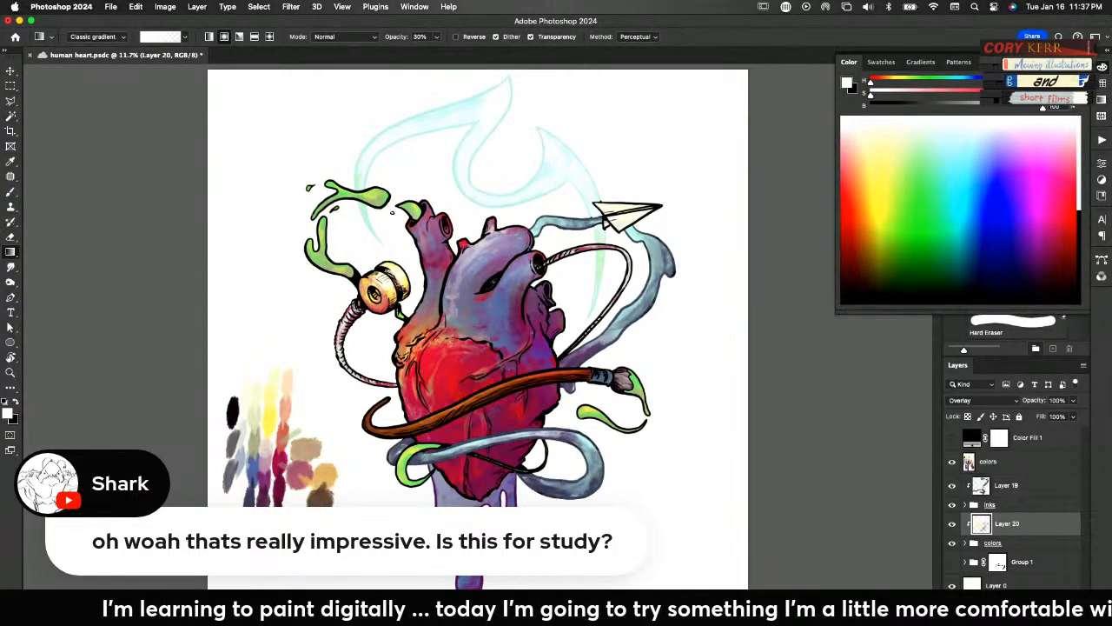
left_click_drag(467, 519, 511, 575)
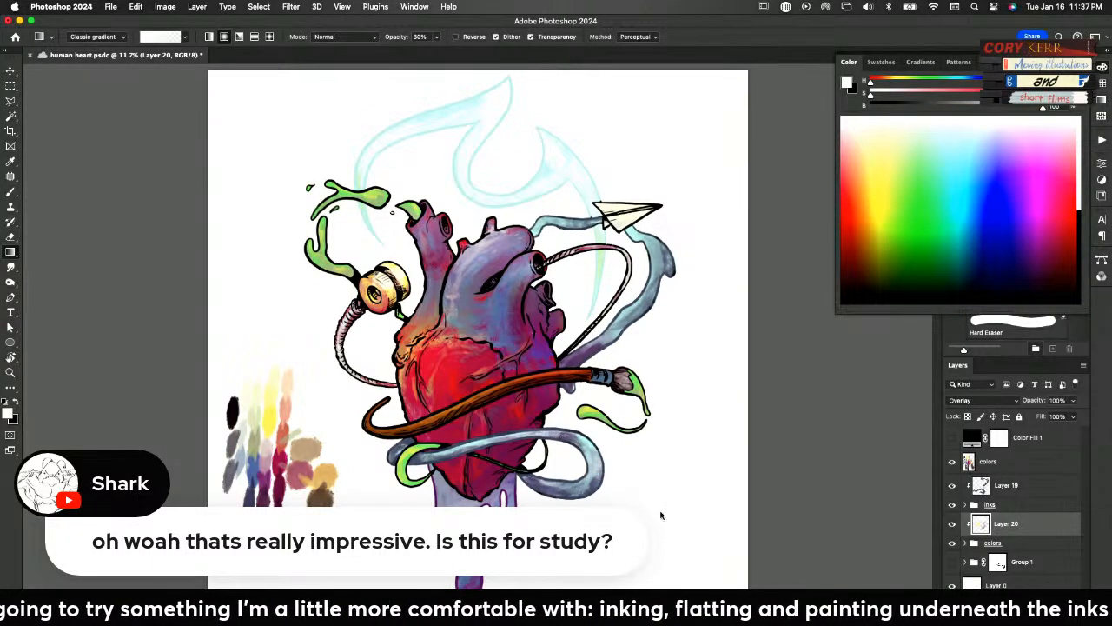
key("x")
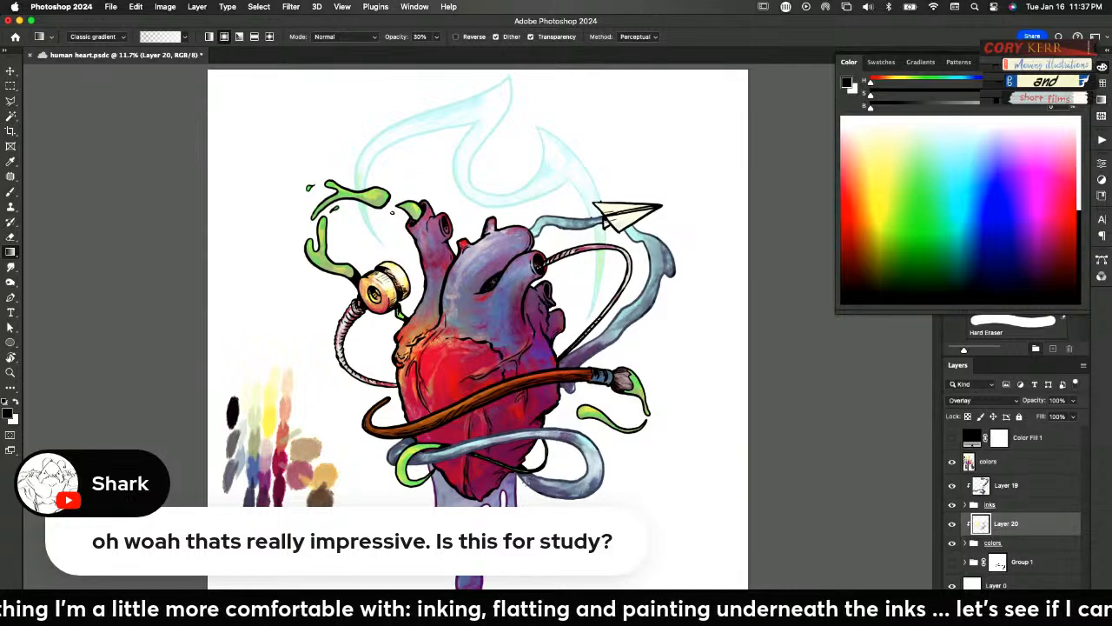
left_click_drag(523, 473, 521, 512)
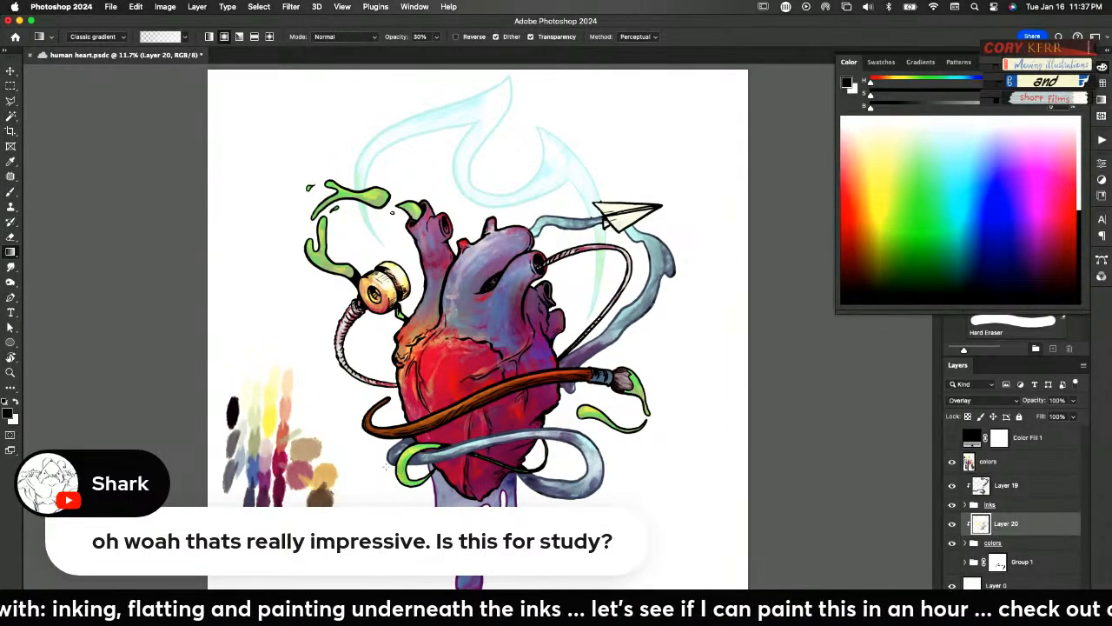
Check the painting's values in greyscale with Color Fill 1 and add a small black gradient beneath the spool on Layer 20
left_click(956, 437)
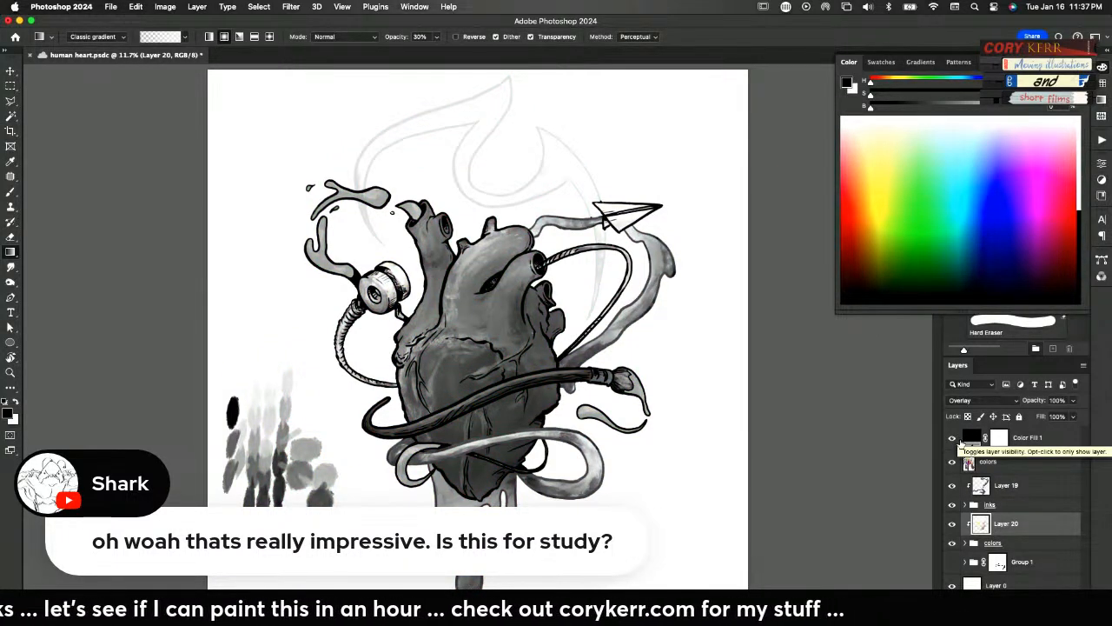
left_click(954, 438)
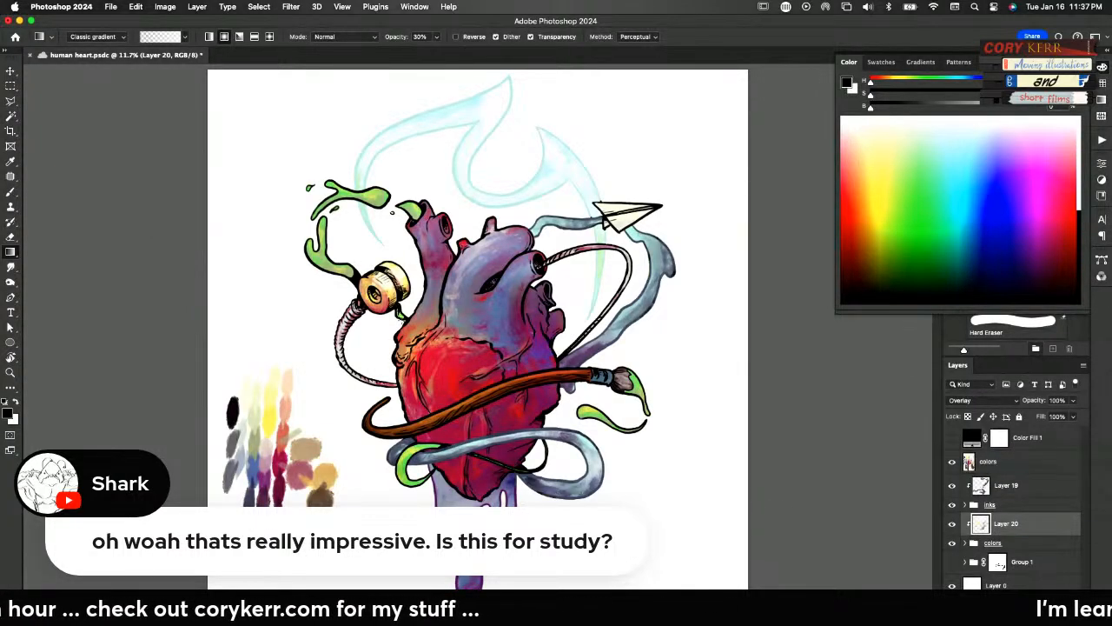
left_click_drag(390, 322, 391, 339)
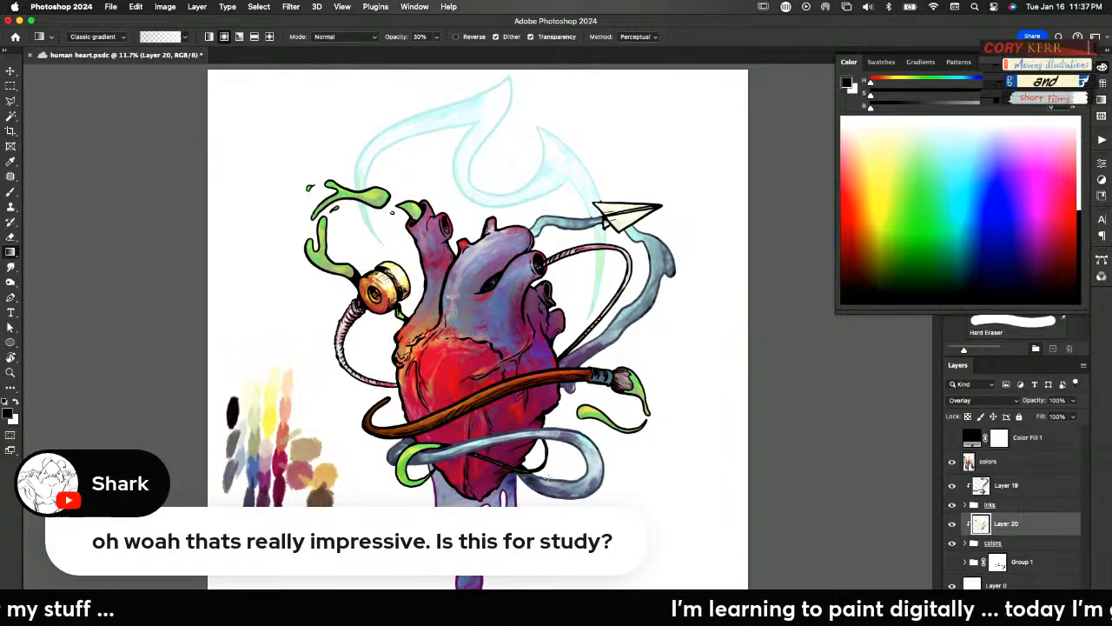
left_click(951, 437)
left_click(951, 438)
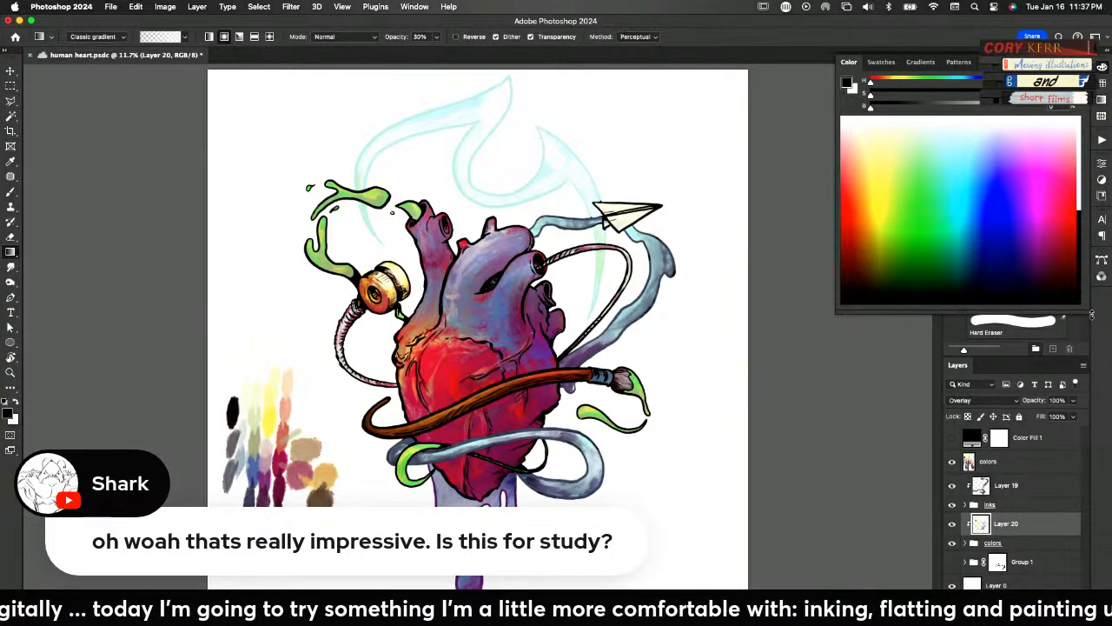
Select the Scrappy Spat brush from the Particle Spray and Spatter set of the Special Effects brushes
left_click(1103, 69)
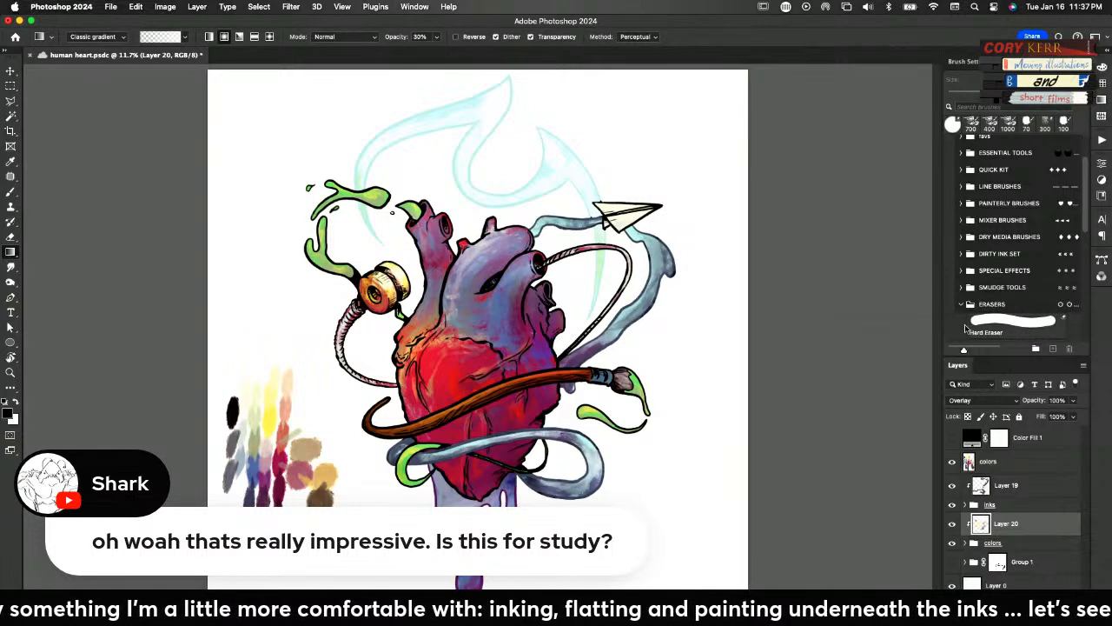
left_click(961, 270)
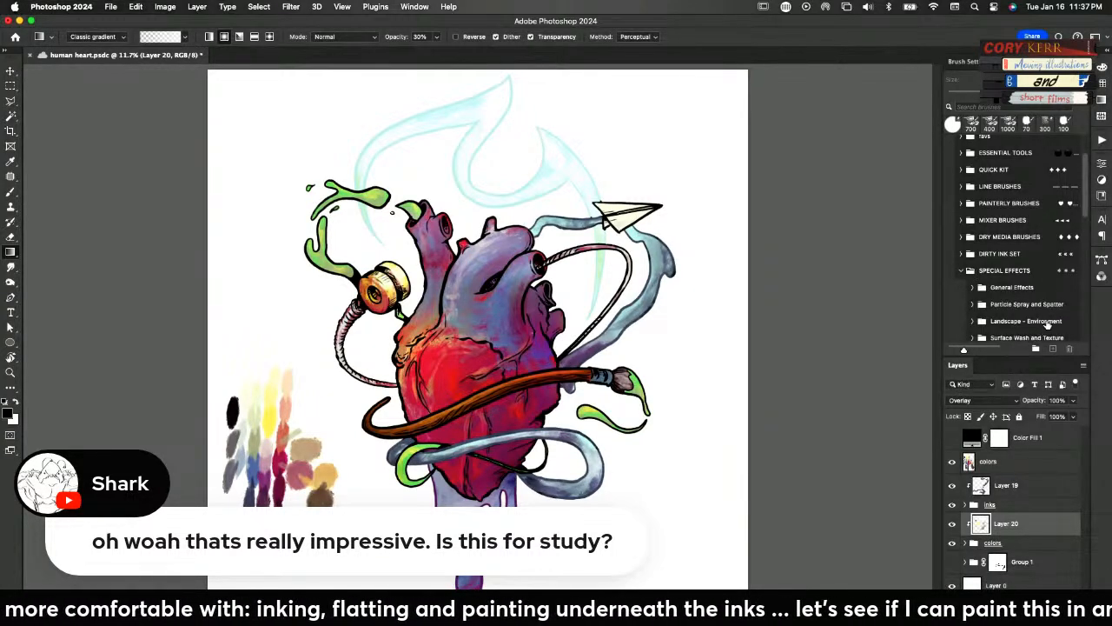
left_click_drag(1086, 202, 1086, 237)
left_click(986, 205)
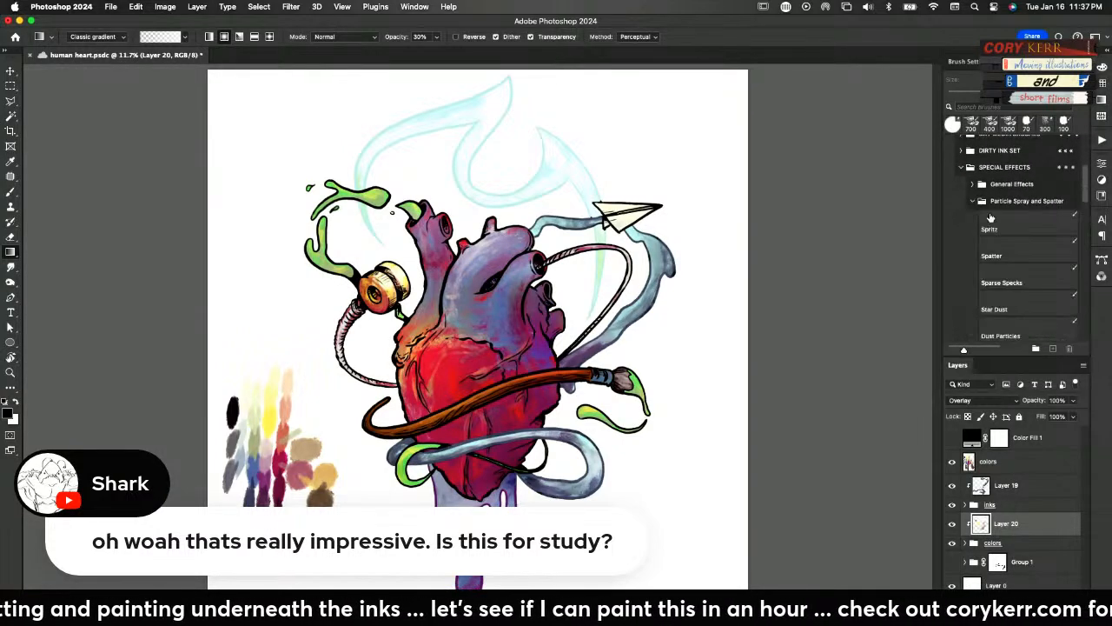
left_click_drag(943, 341, 921, 343)
left_click_drag(1088, 200, 1083, 234)
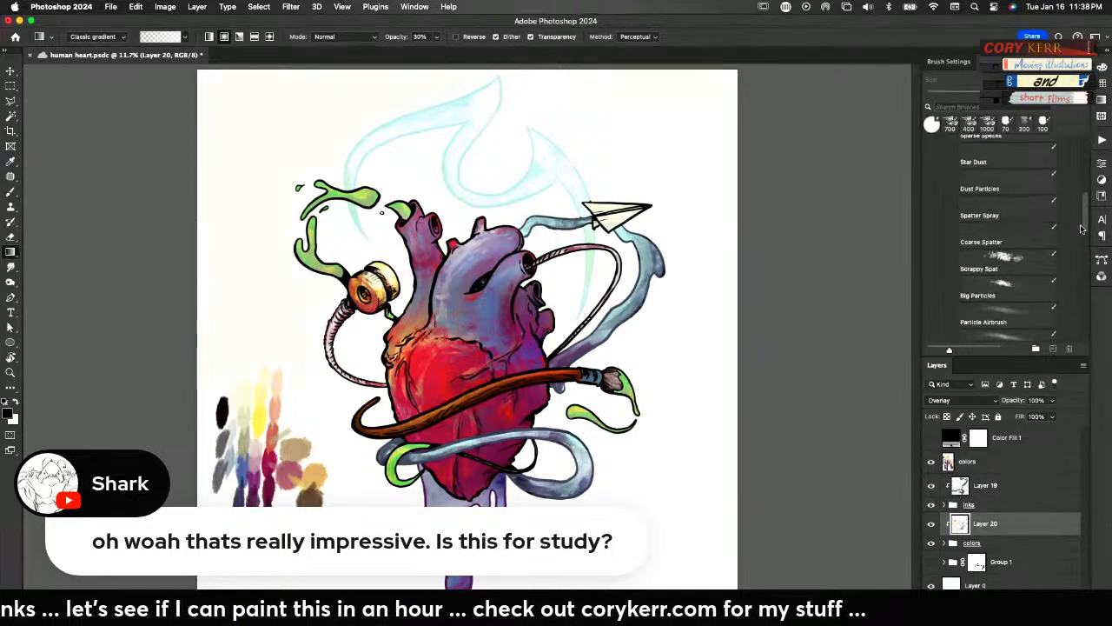
left_click(1006, 209)
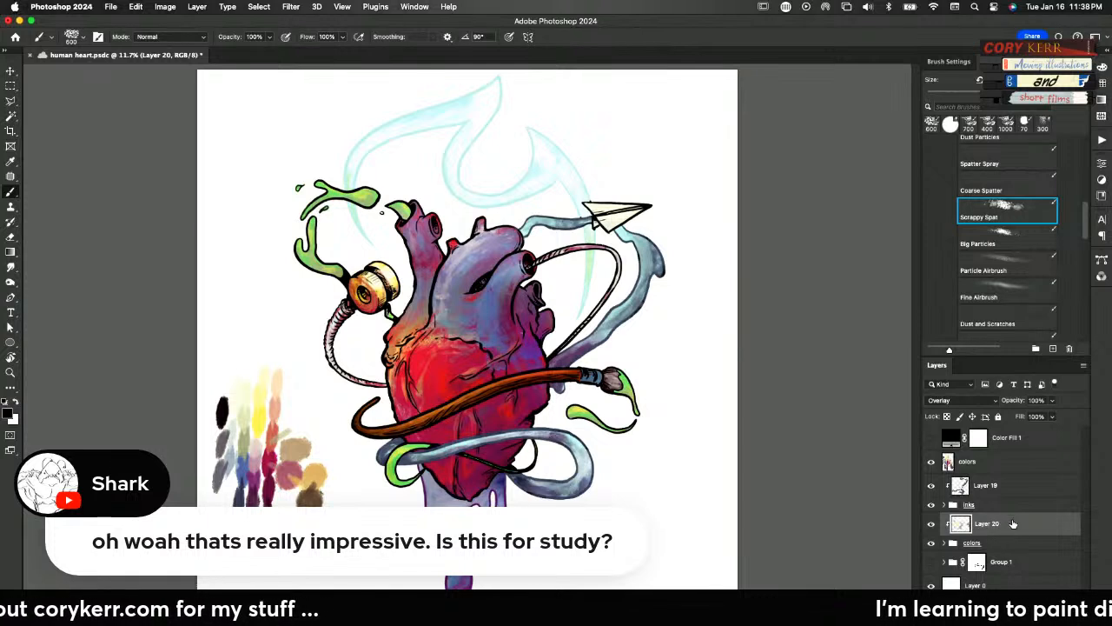
Create a new layer directly above Layer 0, beneath the heart artwork
left_click(1001, 585)
left_click(1052, 617)
Try black strokes with the Scrappy Spat, Big Particles and Coarse Spatter brushes on the white background, undoing each one
mouse_move(676, 447)
left_mouse_down()
mouse_move(649, 466)
mouse_move(686, 492)
left_mouse_up()
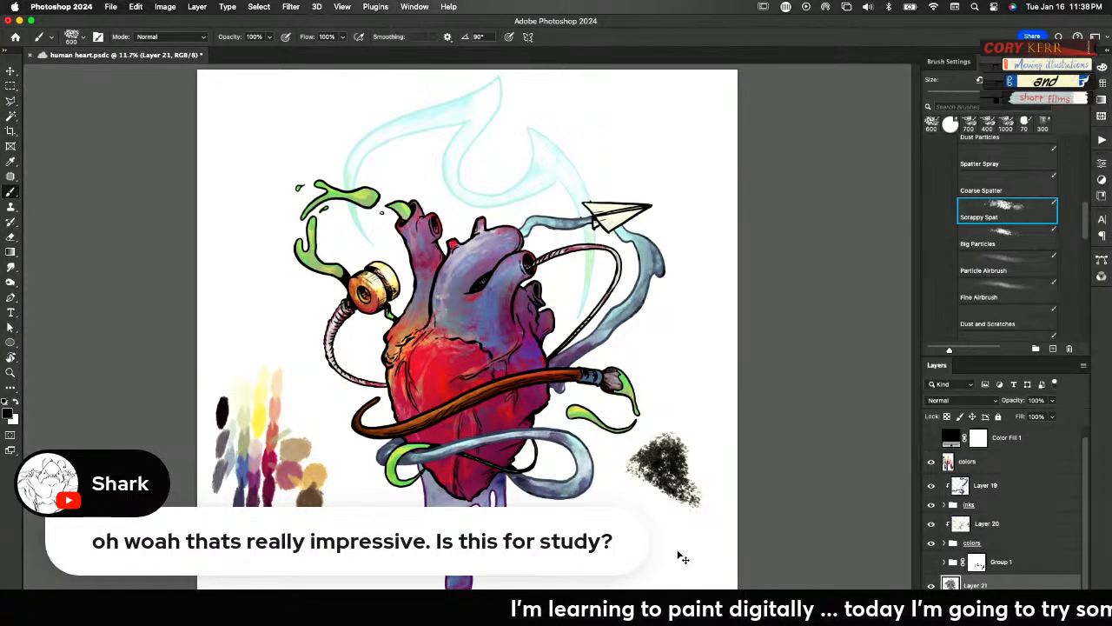
key("super+z")
left_click(1007, 236)
left_click_drag(682, 415, 653, 541)
key("super+z")
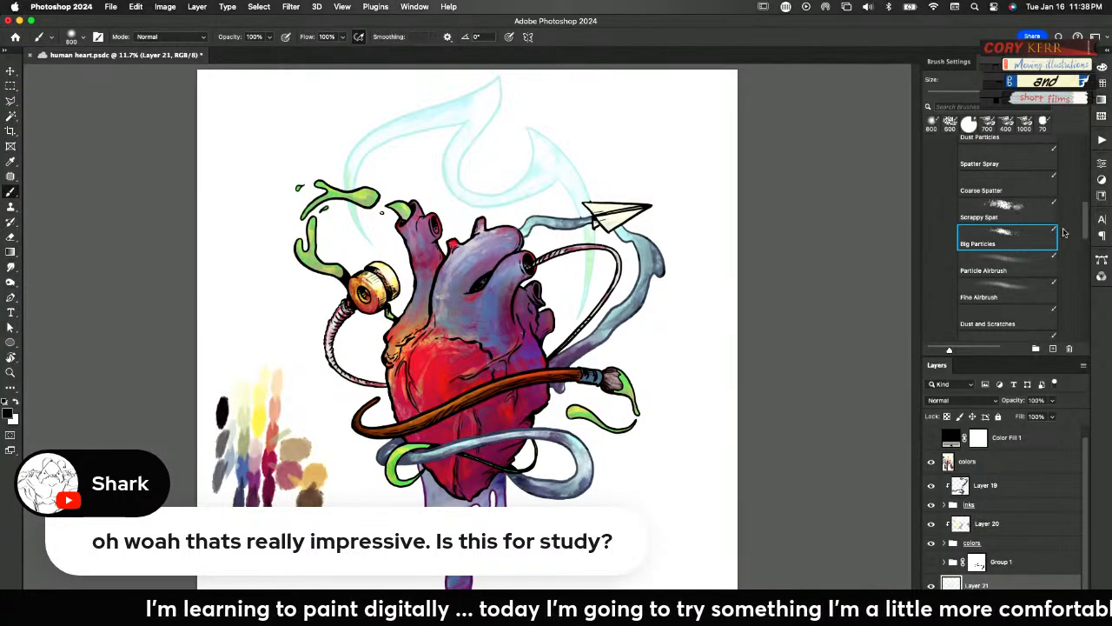
scroll(1007, 243, "up", 2)
left_click(1007, 233)
left_click_drag(708, 357, 686, 431)
key("super+z")
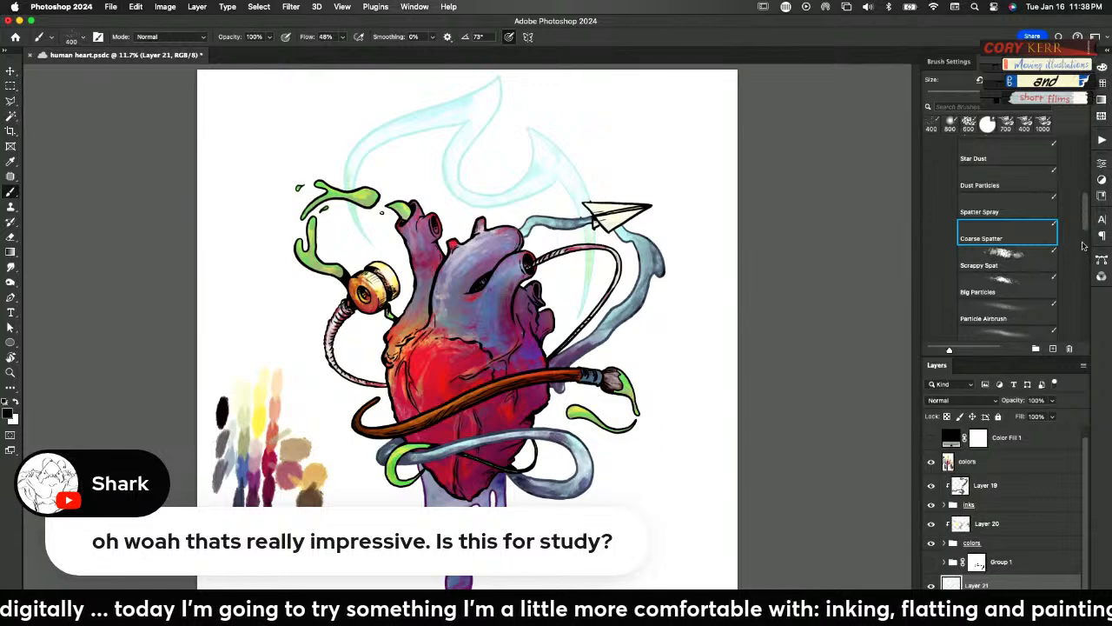
Select Kyle's Manga - FX Crazy Lines from the texture set in main brushes and try one stroke, undoing it
scroll(1085, 240, "down", 1)
mouse_move(1083, 240)
left_mouse_down()
mouse_move(1083, 275)
mouse_move(1077, 146)
left_mouse_up()
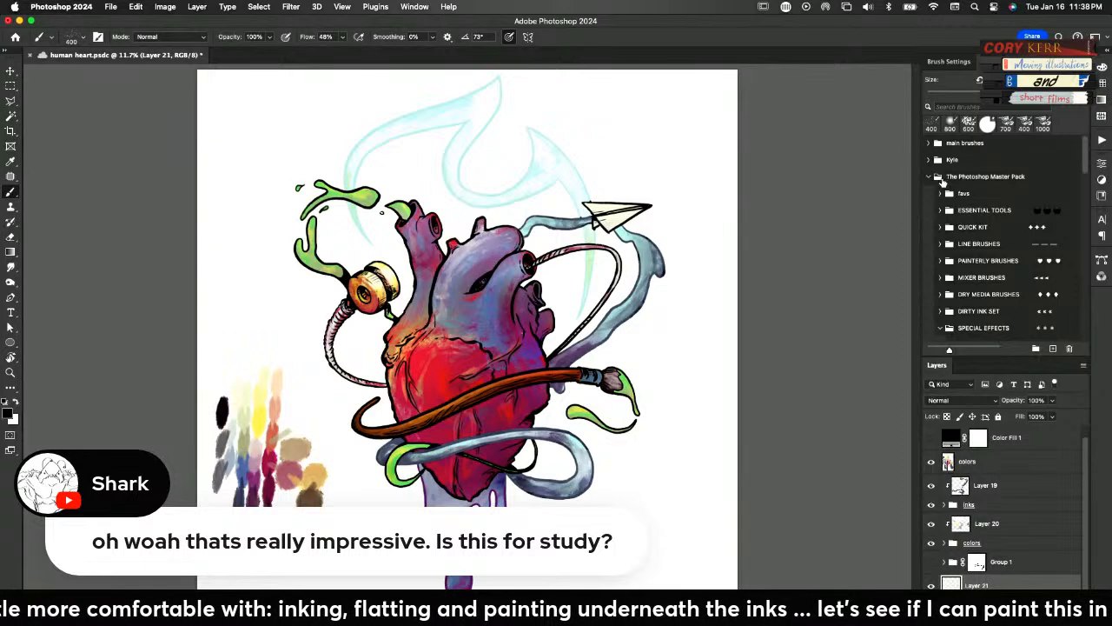
left_click(929, 177)
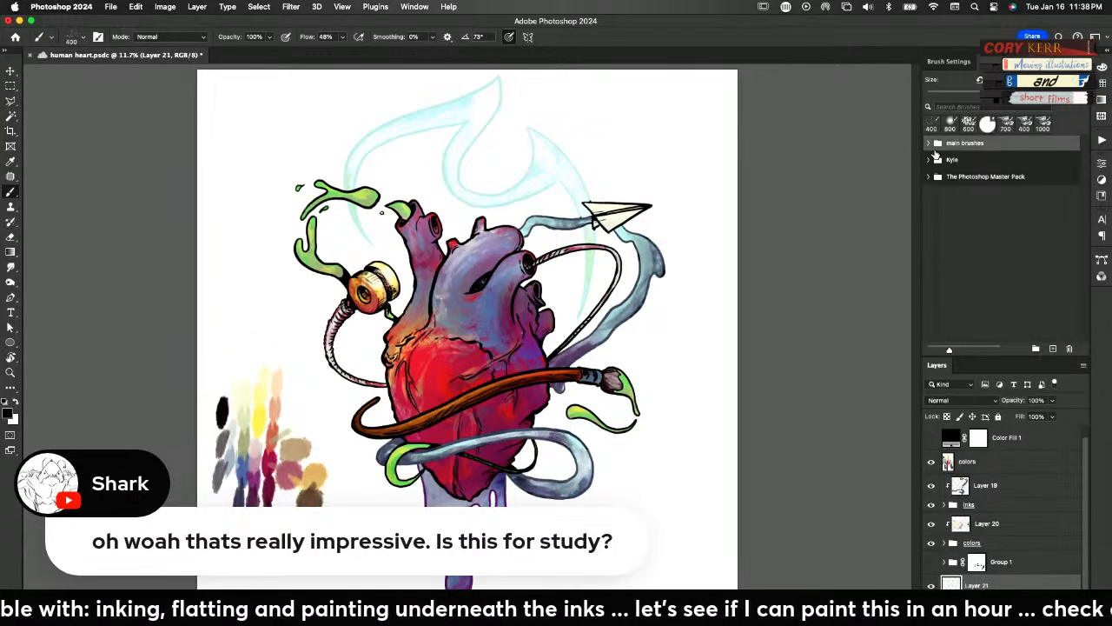
left_click(929, 143)
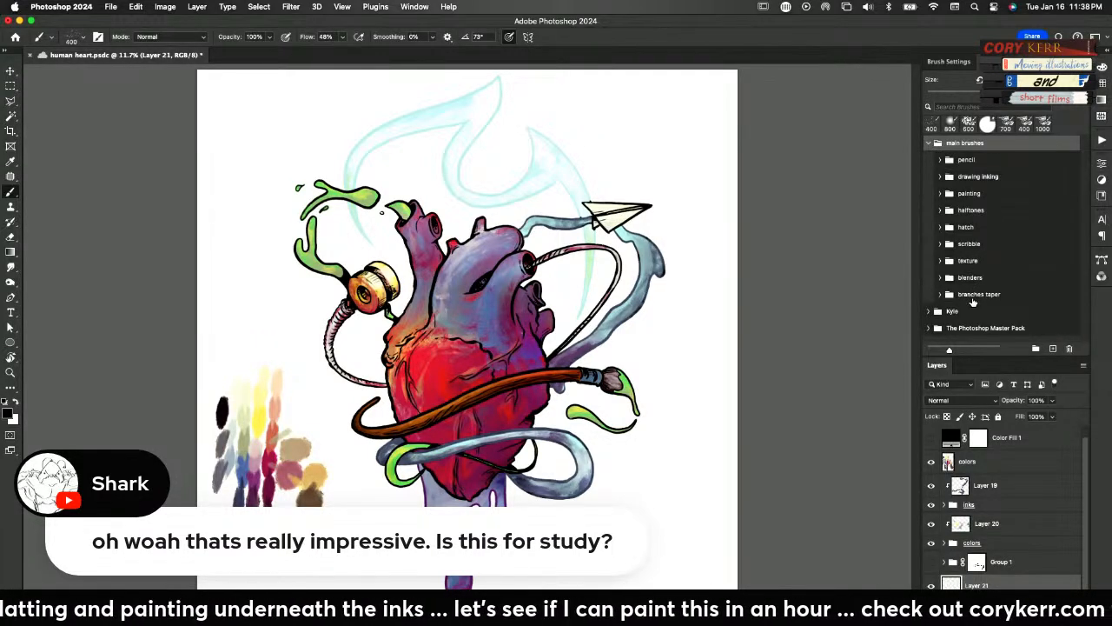
left_click(939, 244)
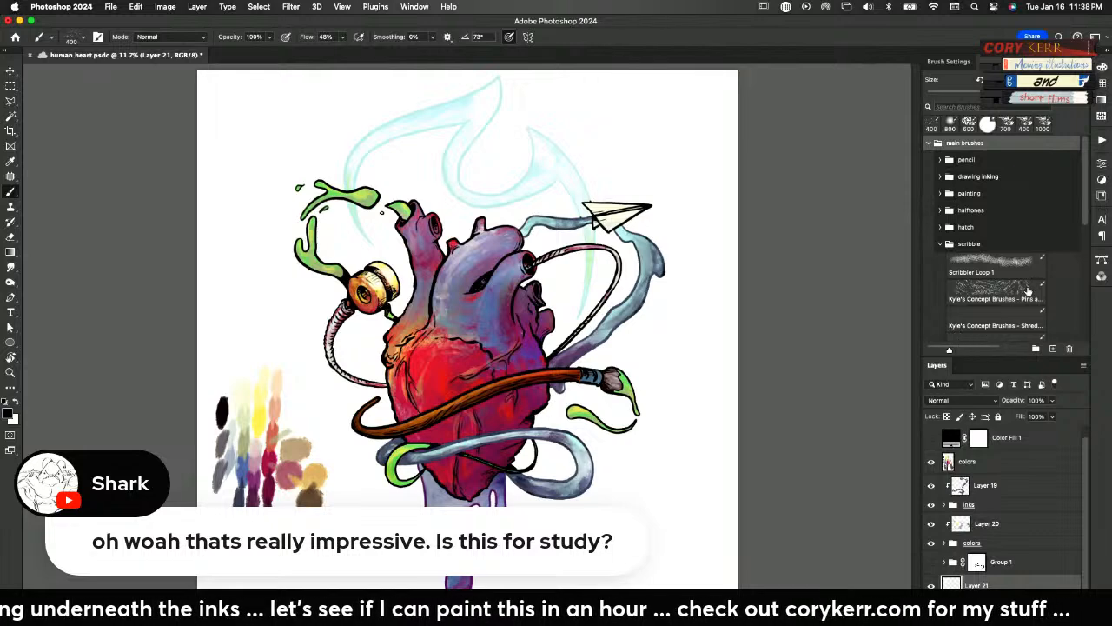
left_click_drag(1084, 195, 1074, 280)
scroll(1007, 261, "up", 10)
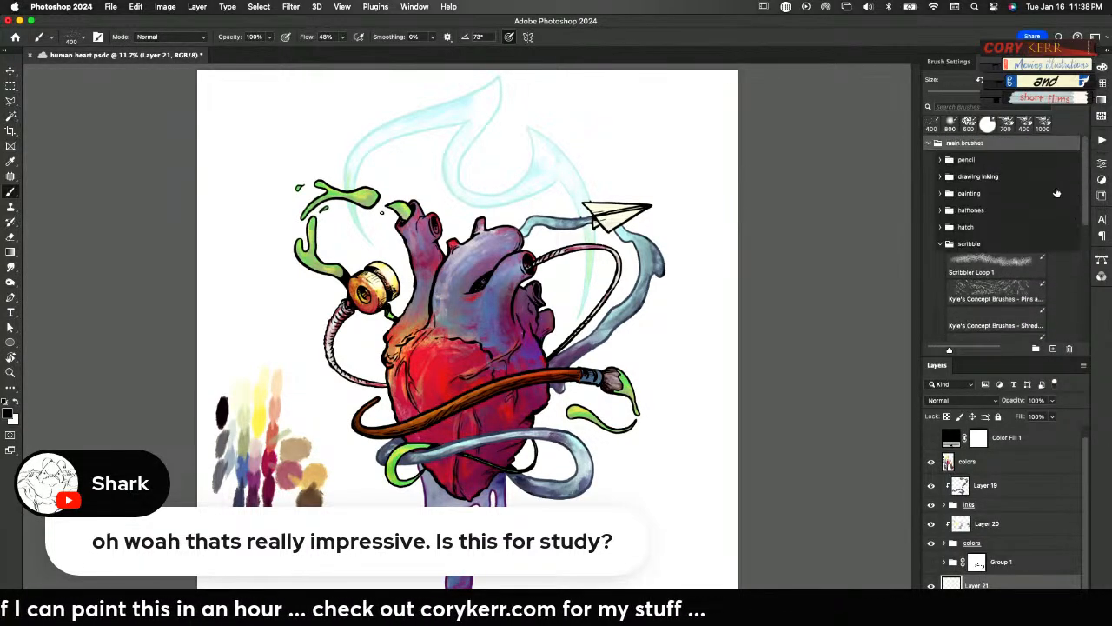
left_click(941, 245)
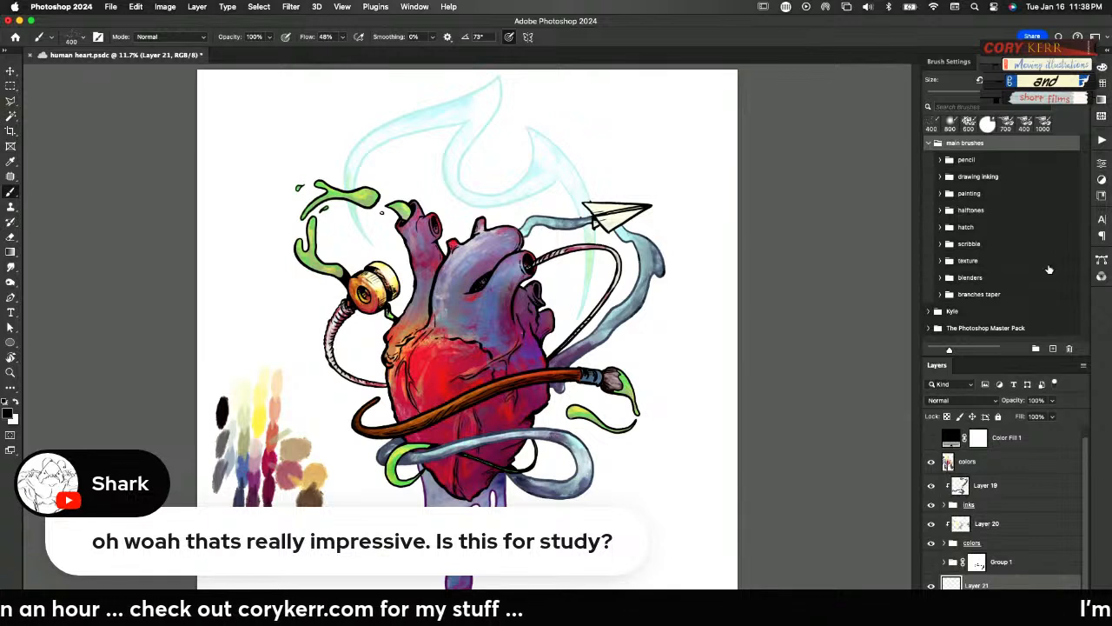
left_click(941, 261)
left_click(1028, 297)
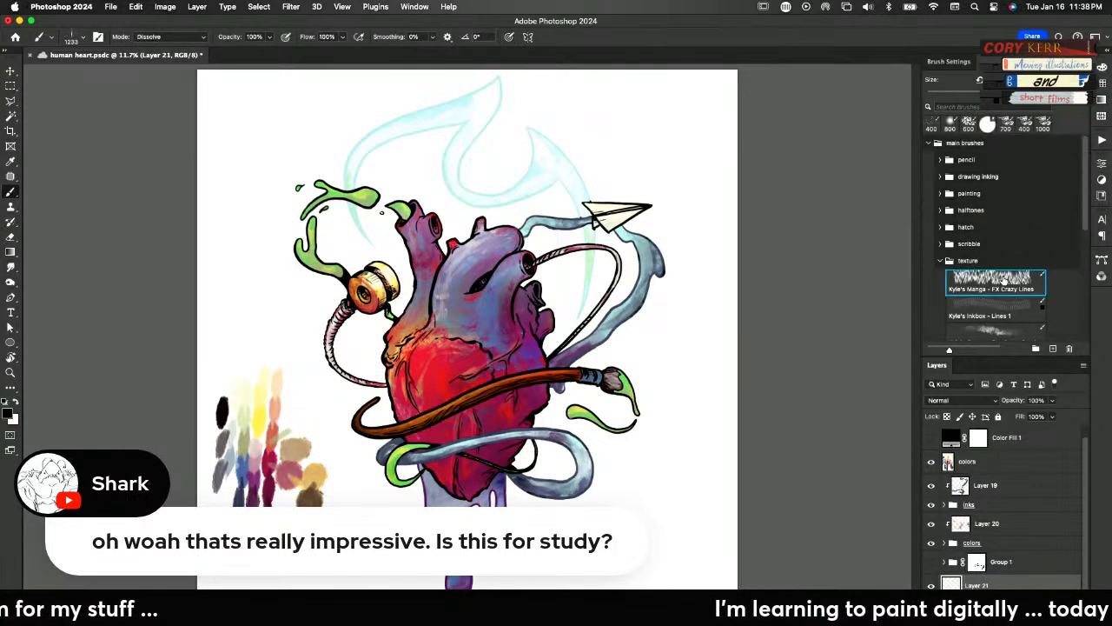
left_click(685, 400)
key("super+z")
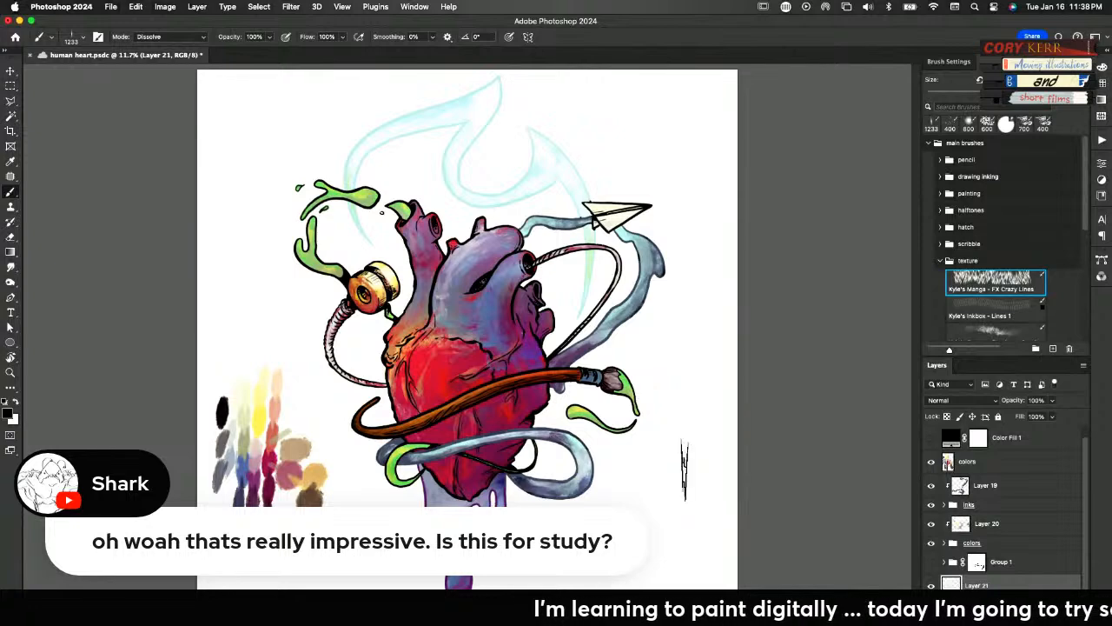
Paint white radiating lines around the heart on Layer 21 with the Crazy Lines brush enlarged to 2100
key("x")
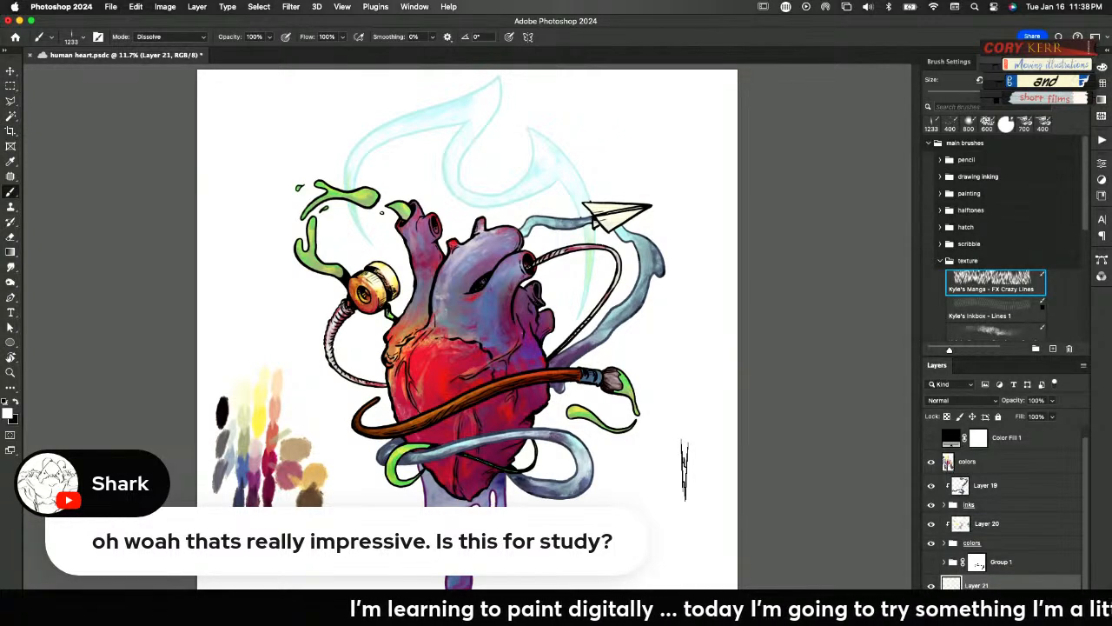
key("bracketright")
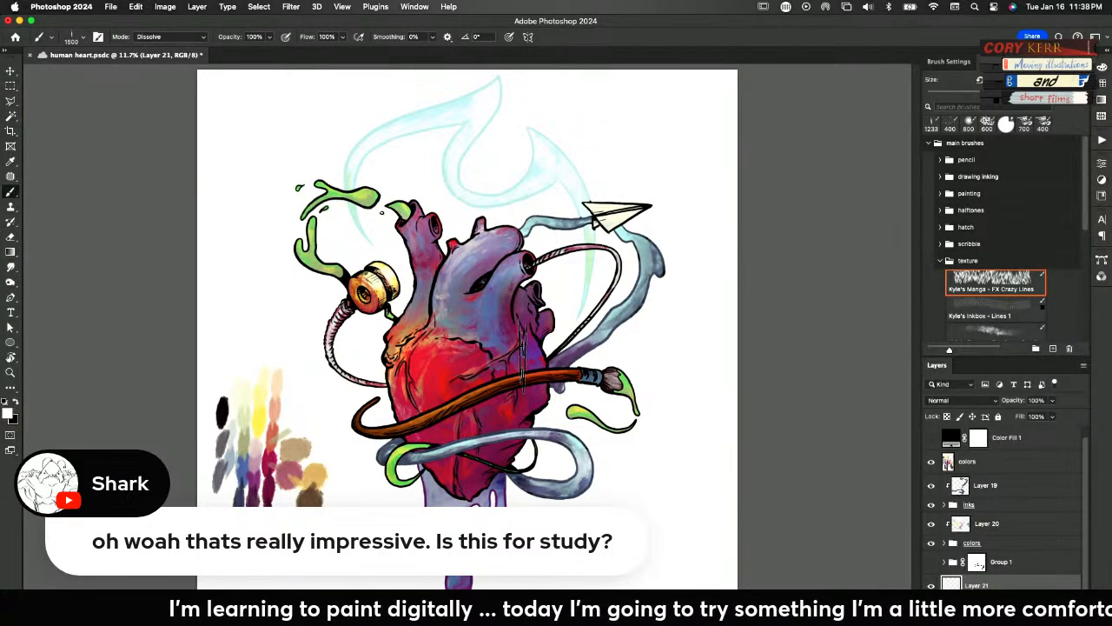
key("bracketright")
key("bracketright")
key("bracketright")
key("bracketright")
key("bracketright")
key("bracketright")
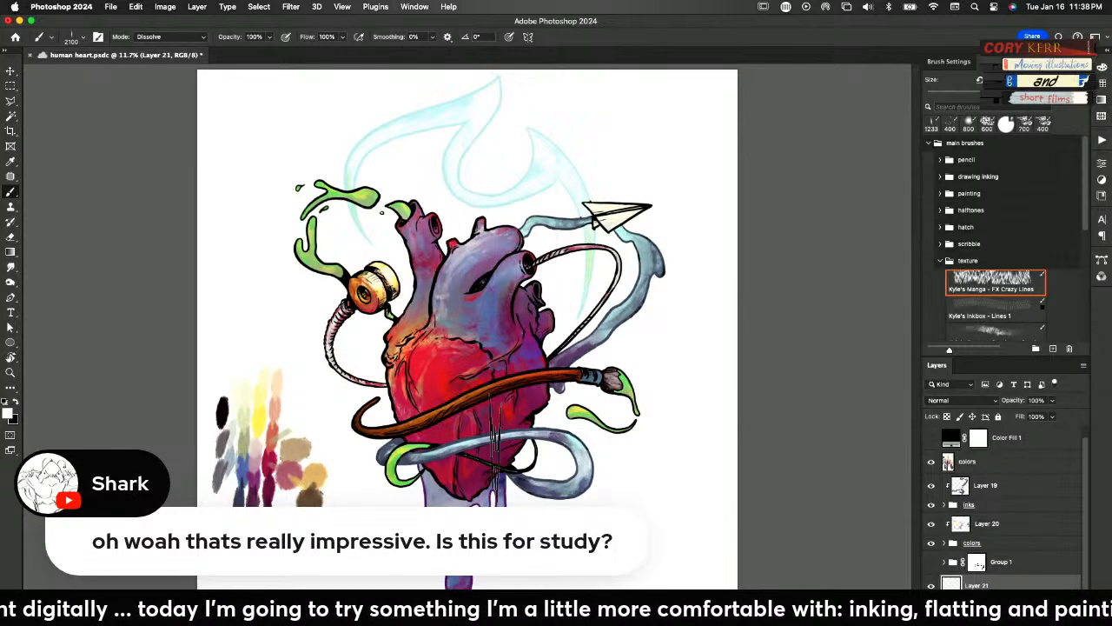
mouse_move(463, 452)
left_mouse_down()
mouse_move(546, 356)
mouse_move(526, 398)
left_mouse_up()
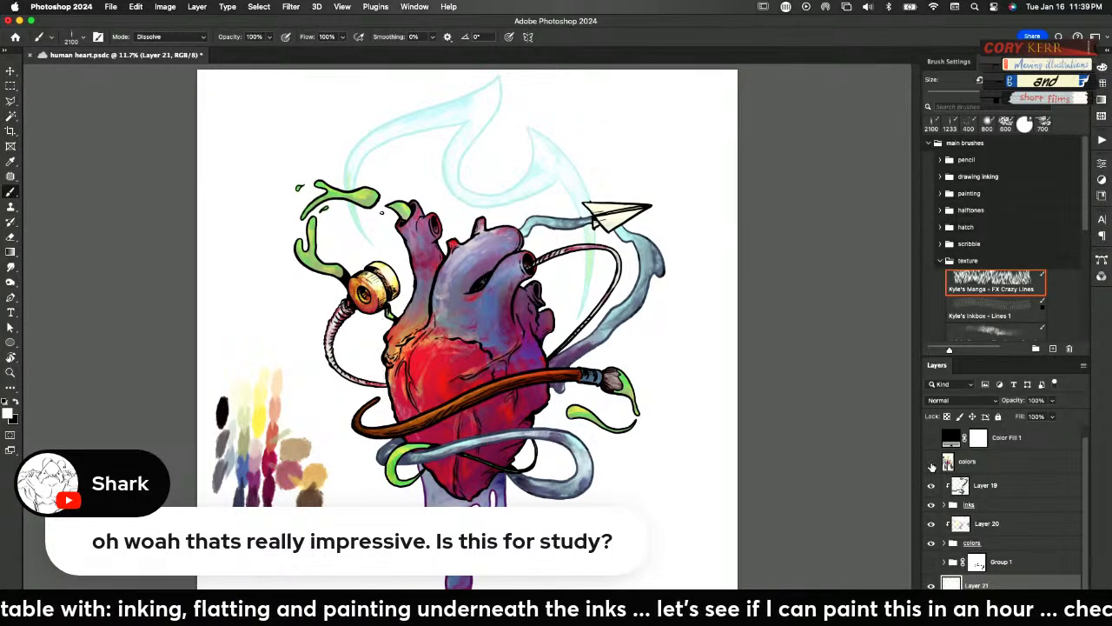
Hide the merged colors layer and tint the white background on Layer 0 a muted grey-green with Hue/Saturation
left_click(931, 461)
scroll(1085, 554, "down", 1)
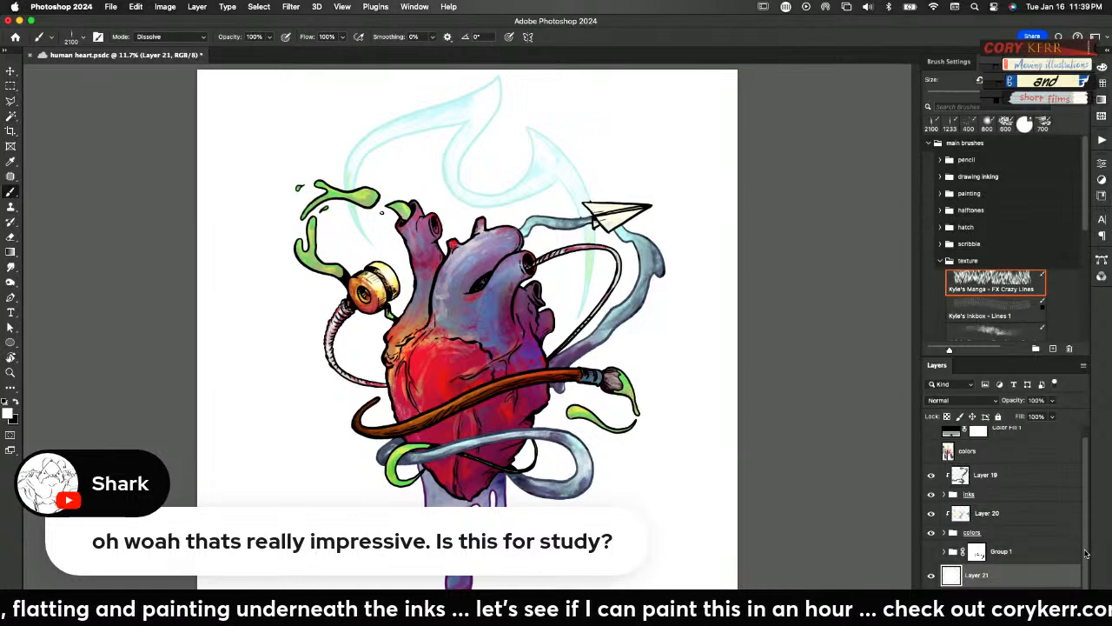
left_click(982, 599)
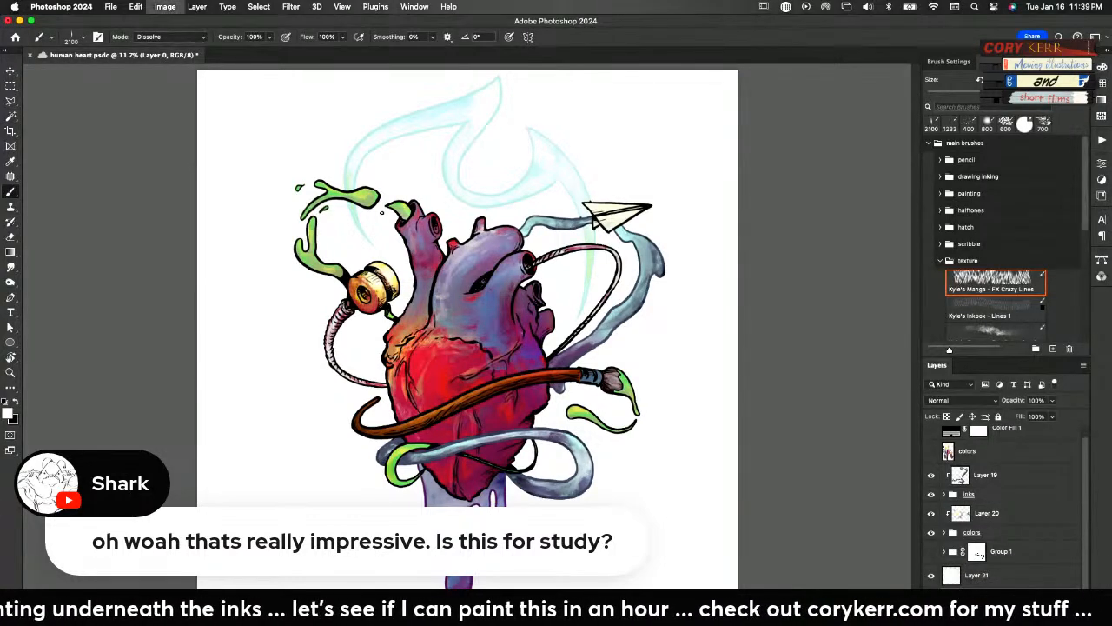
key("super+u")
left_click_drag(827, 243, 861, 189)
left_click_drag(809, 240, 803, 244)
left_click(941, 136)
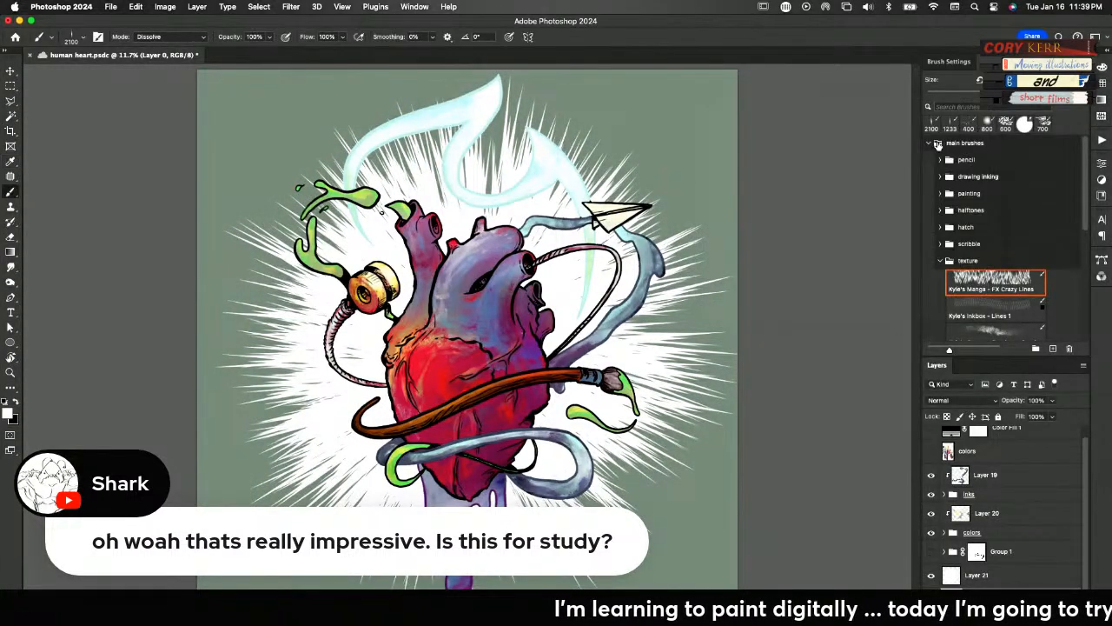
Set Layer 21 with the radiating lines to Overlay blending at 19% opacity
left_click(1014, 579)
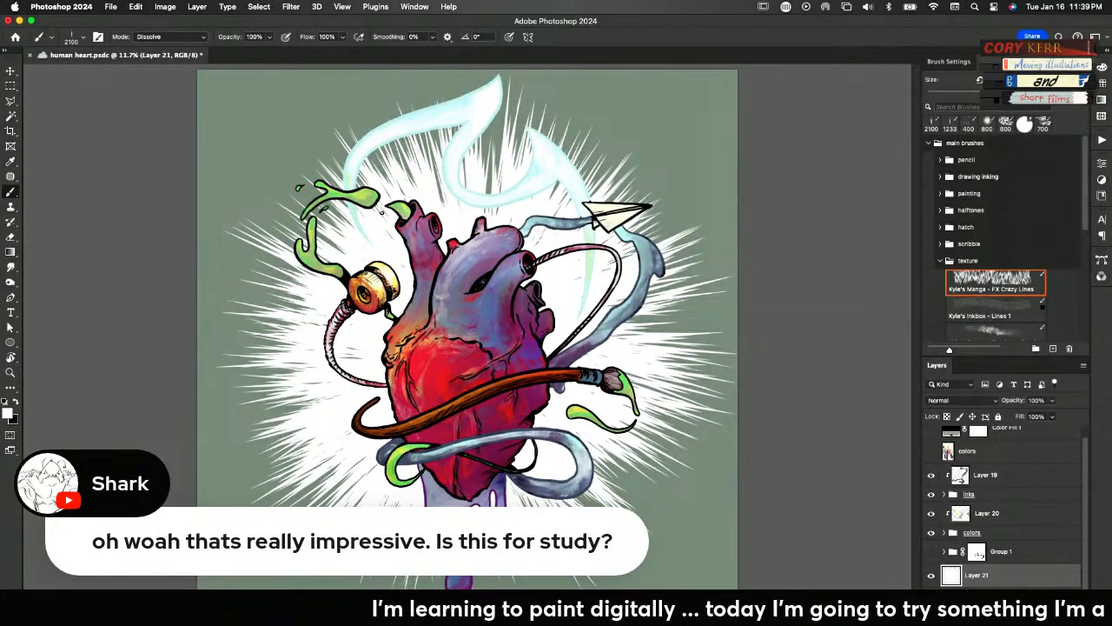
left_click(963, 400)
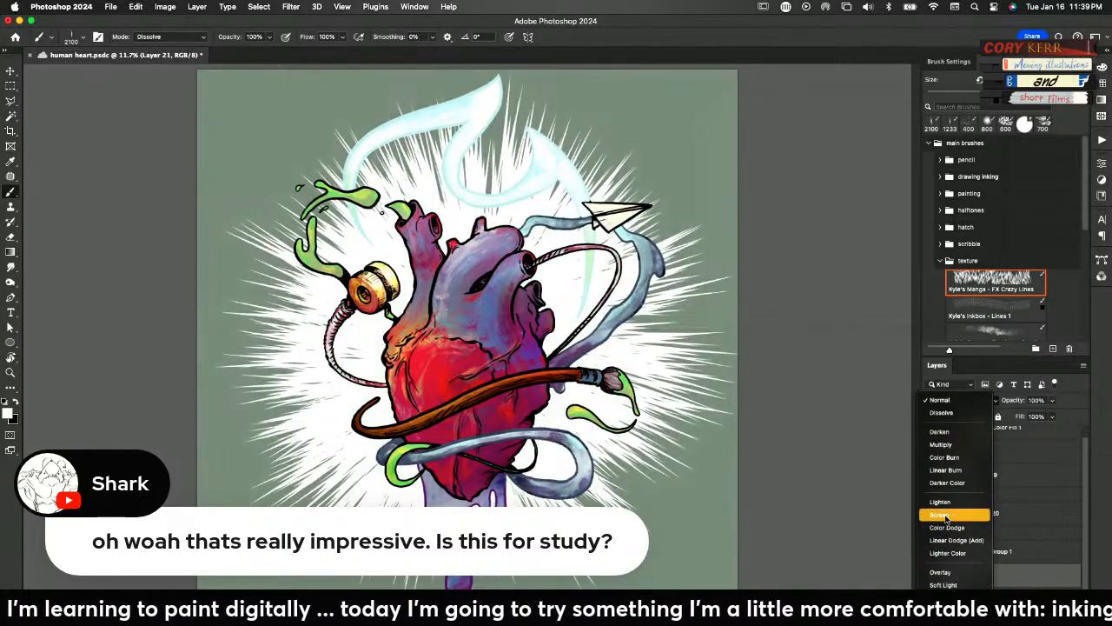
left_click(940, 571)
left_click_drag(1018, 400, 966, 411)
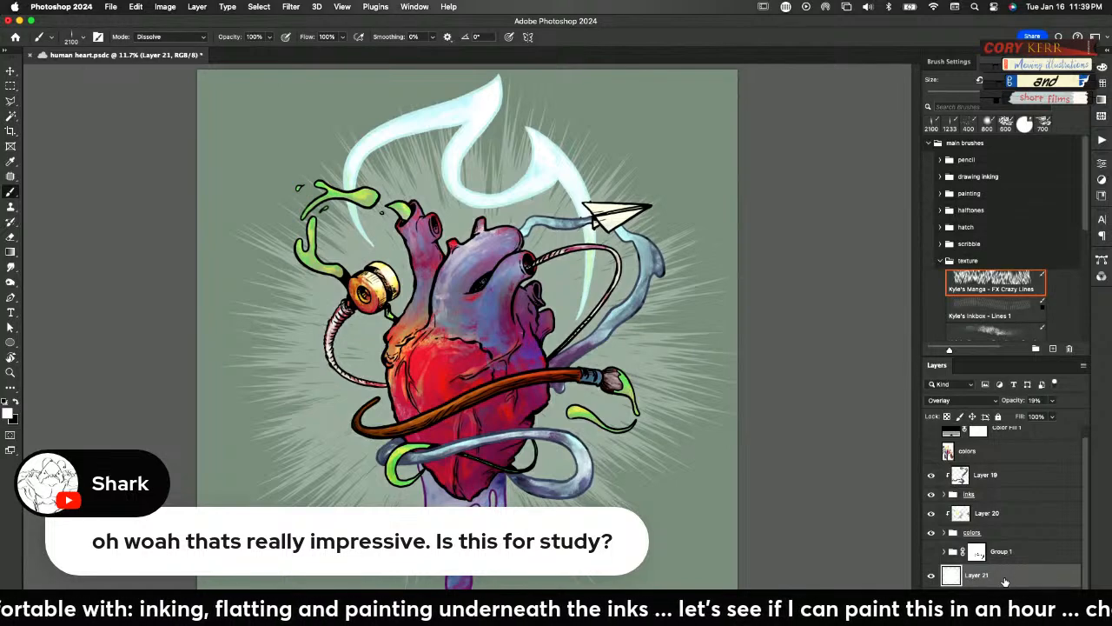
Duplicate Layer 21, transform the copy to 68.58% scale with a 41.69° rotation, and set its opacity to 45%
key("ctrl+j")
key("ctrl+t")
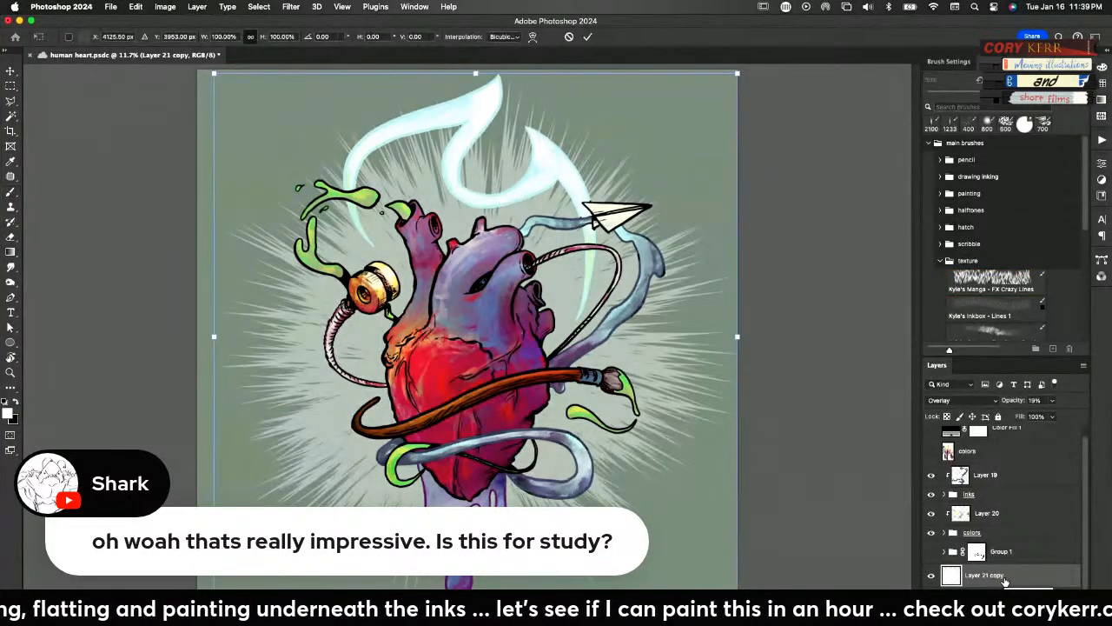
left_click_drag(736, 337, 647, 337)
left_click_drag(655, 161, 729, 320)
left_click_drag(1012, 401, 1026, 400)
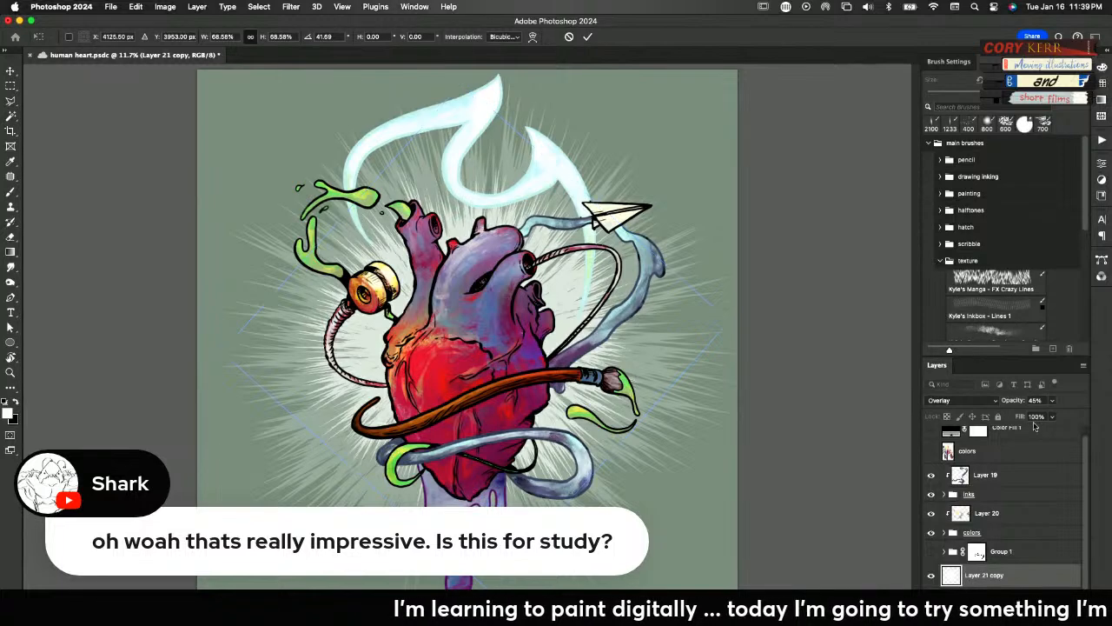
key("Return")
Reposition the smaller duplicated line burst slightly behind the heart
key("b")
key("v")
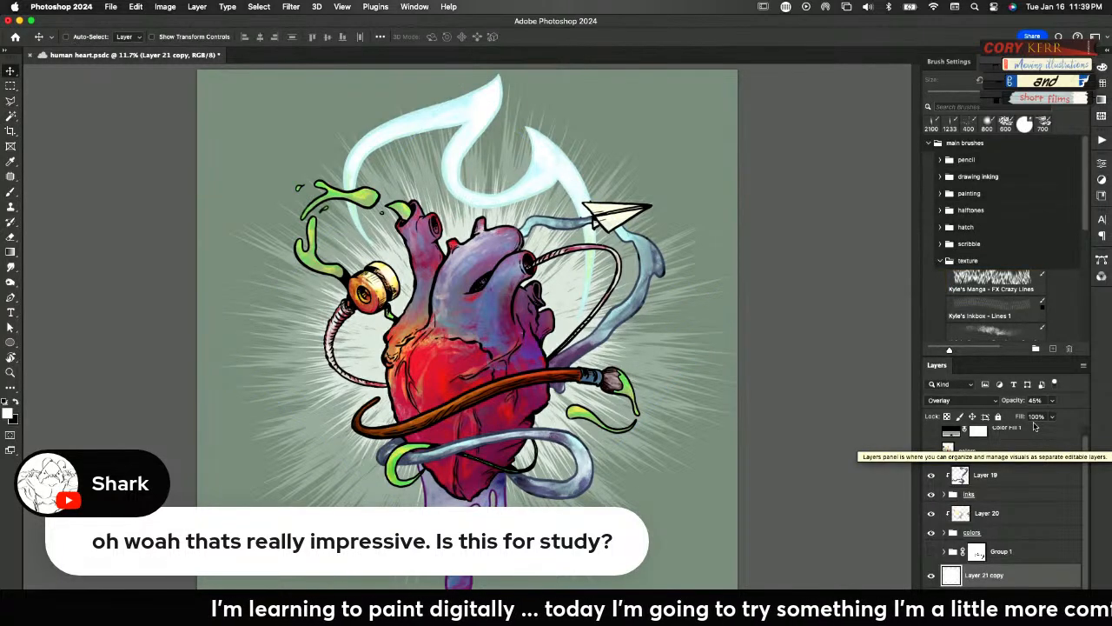
left_click_drag(570, 327, 561, 356)
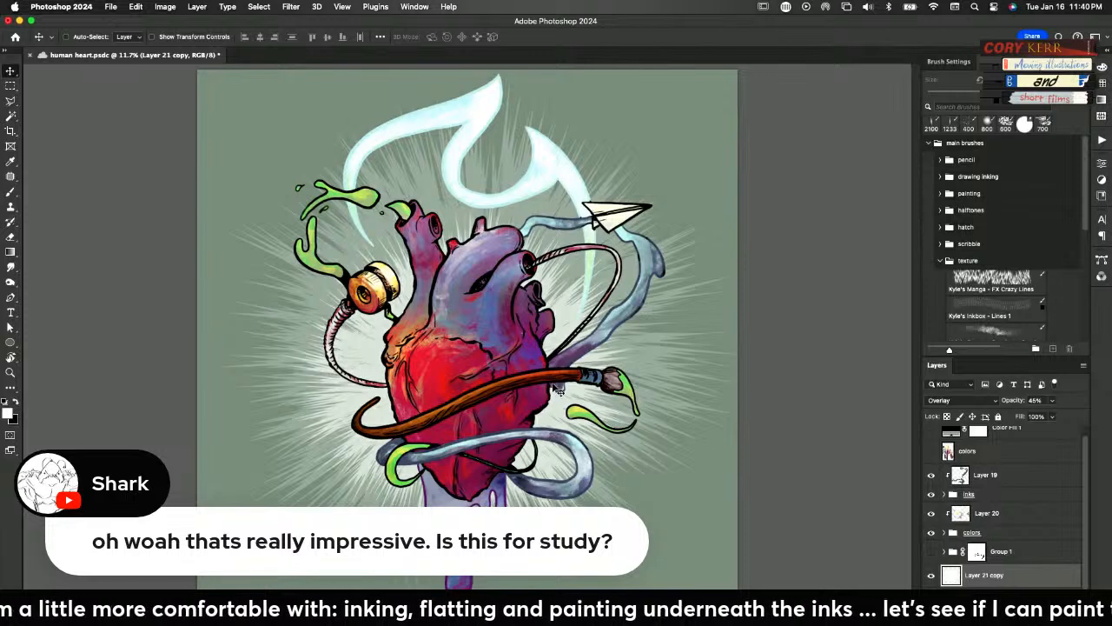
Check the artwork with the black Color Fill 1 layer switched on and off
scroll(1065, 439, "up", 1)
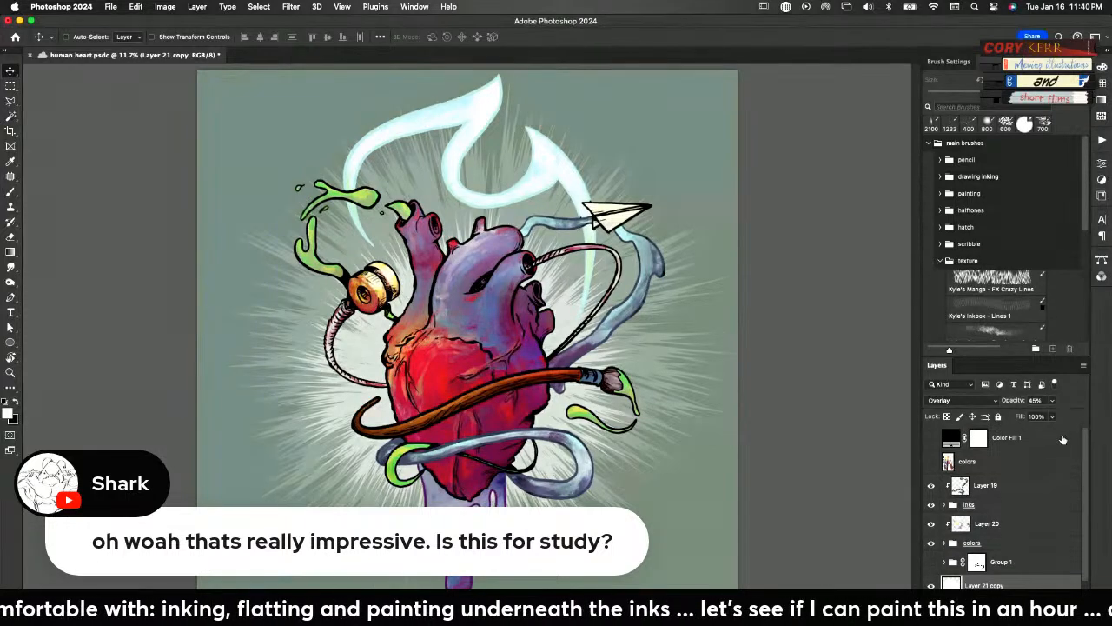
left_click(932, 440)
left_click(932, 438)
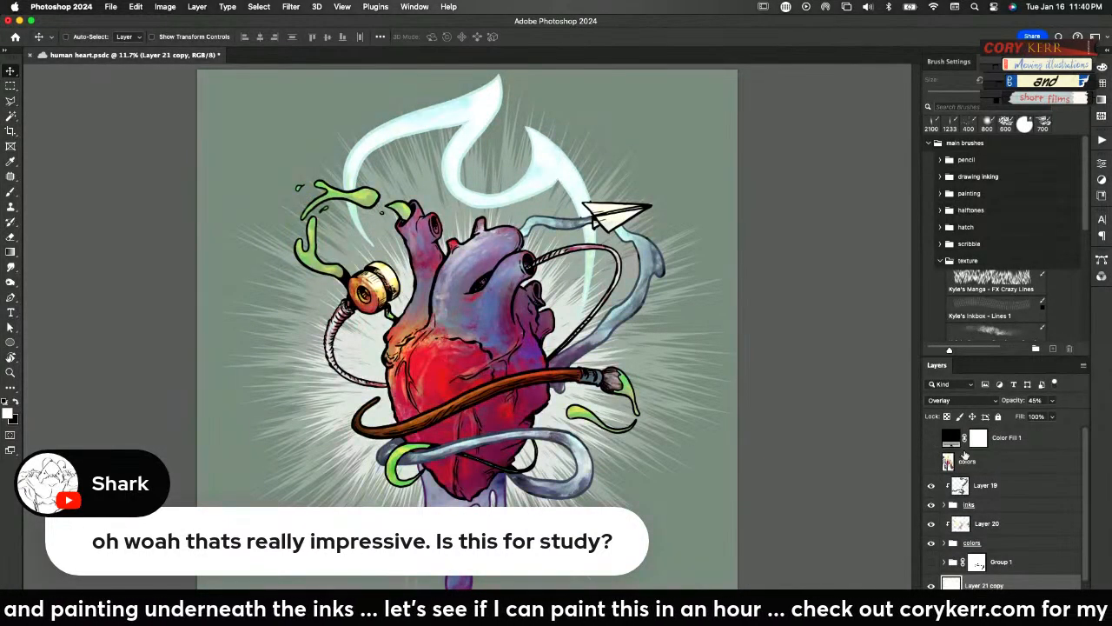
Add a Hue/Saturation adjustment layer above Color Fill 1 with hue -4, saturation -42 and lightness +14, and hide it
left_click(1041, 439)
left_click(1018, 617)
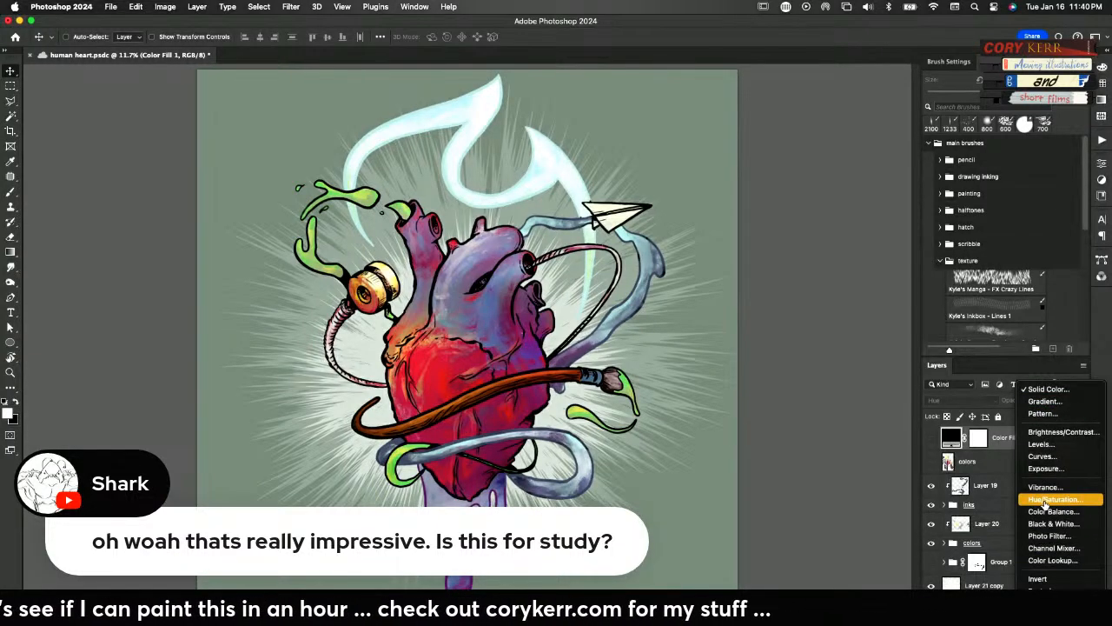
left_click(1053, 498)
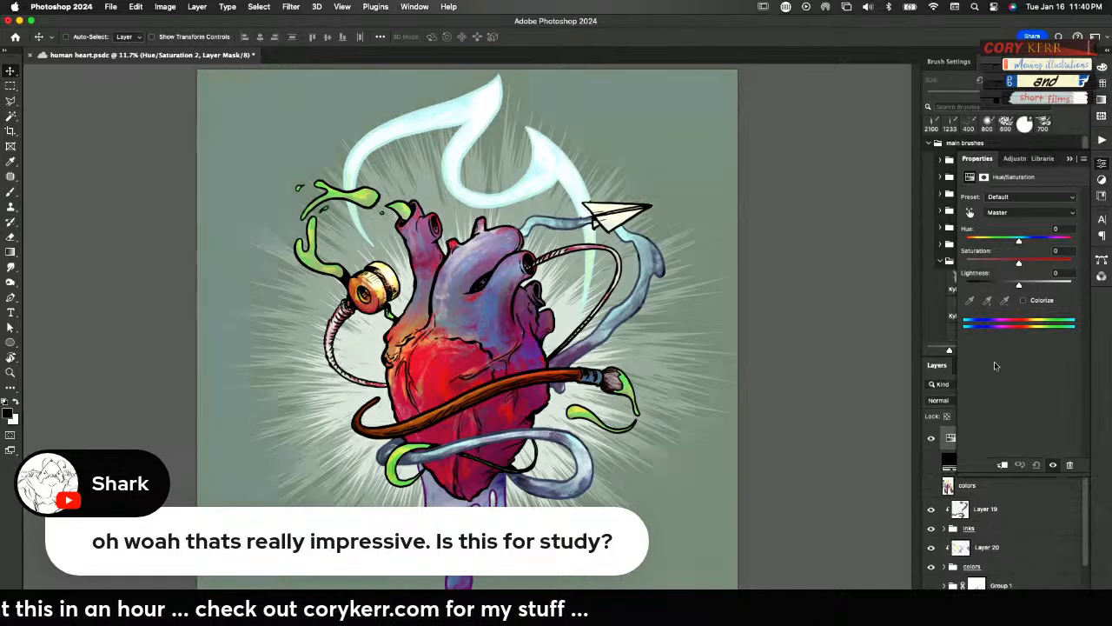
left_click_drag(1019, 241, 991, 243)
left_click_drag(991, 242, 1025, 286)
left_click_drag(1039, 242, 1017, 241)
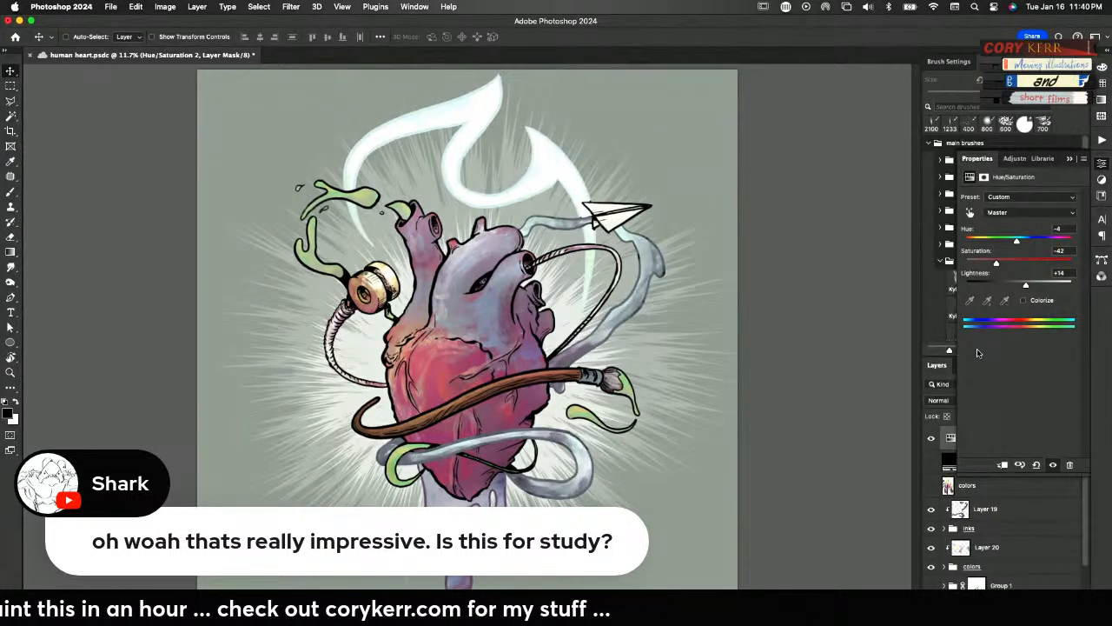
left_click(1102, 164)
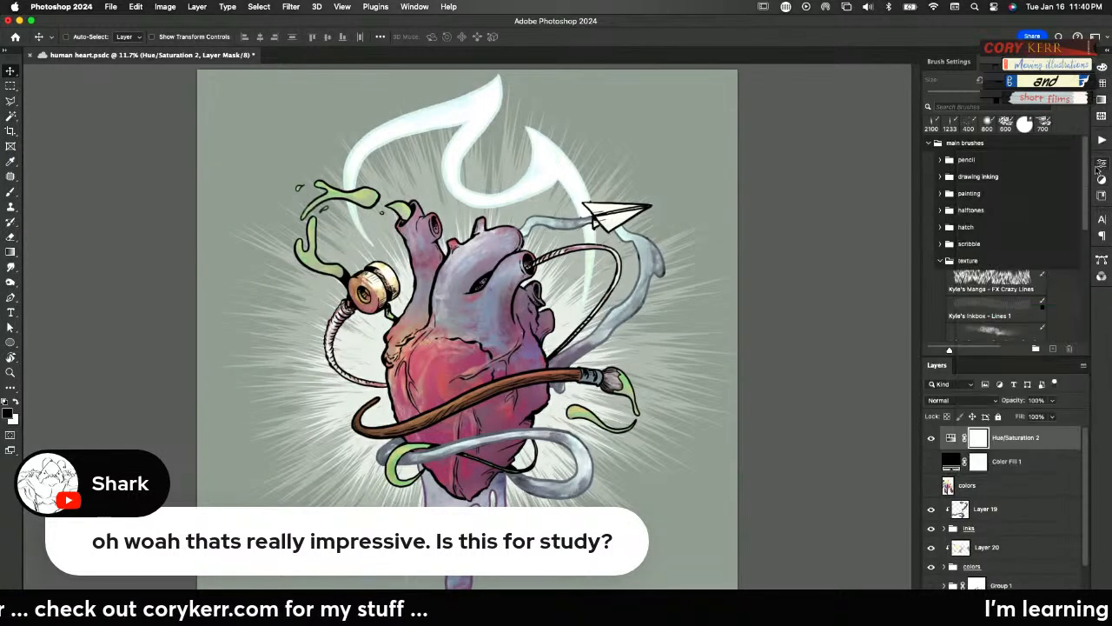
left_click(930, 437)
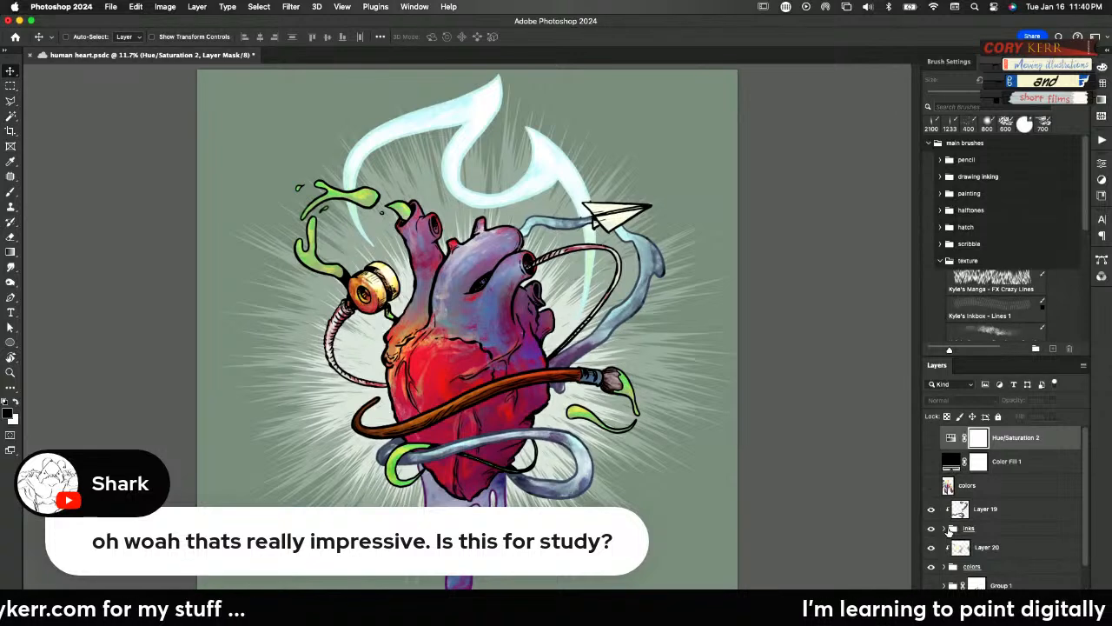
Compare the artwork with and without Layer 19, leave that layer hidden, and select Layer 20
left_click(931, 510)
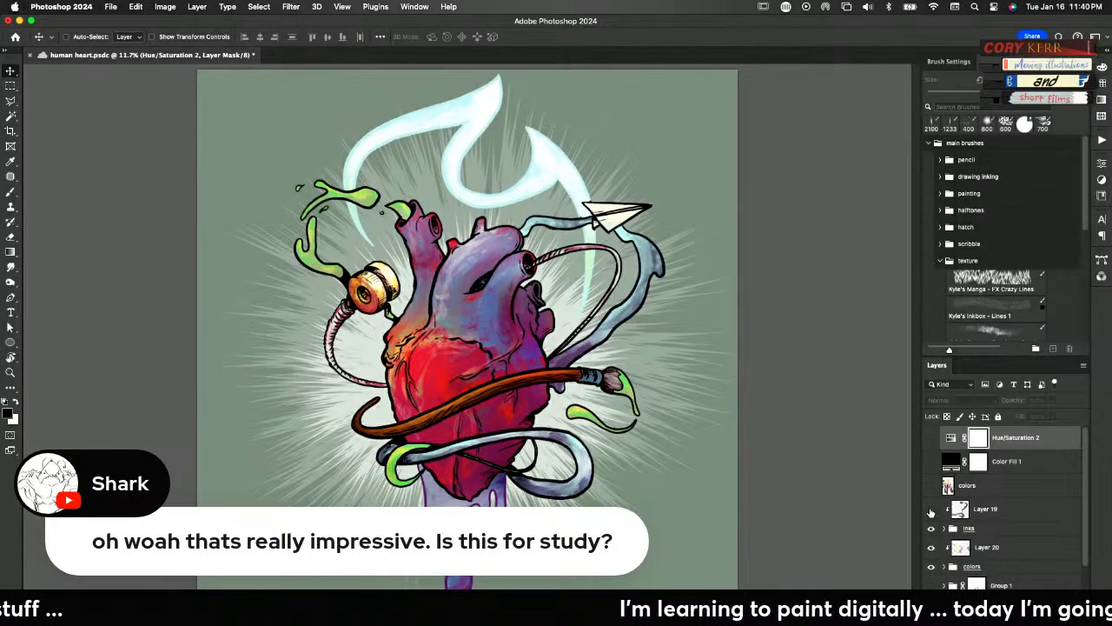
left_click(930, 510)
left_click(930, 510)
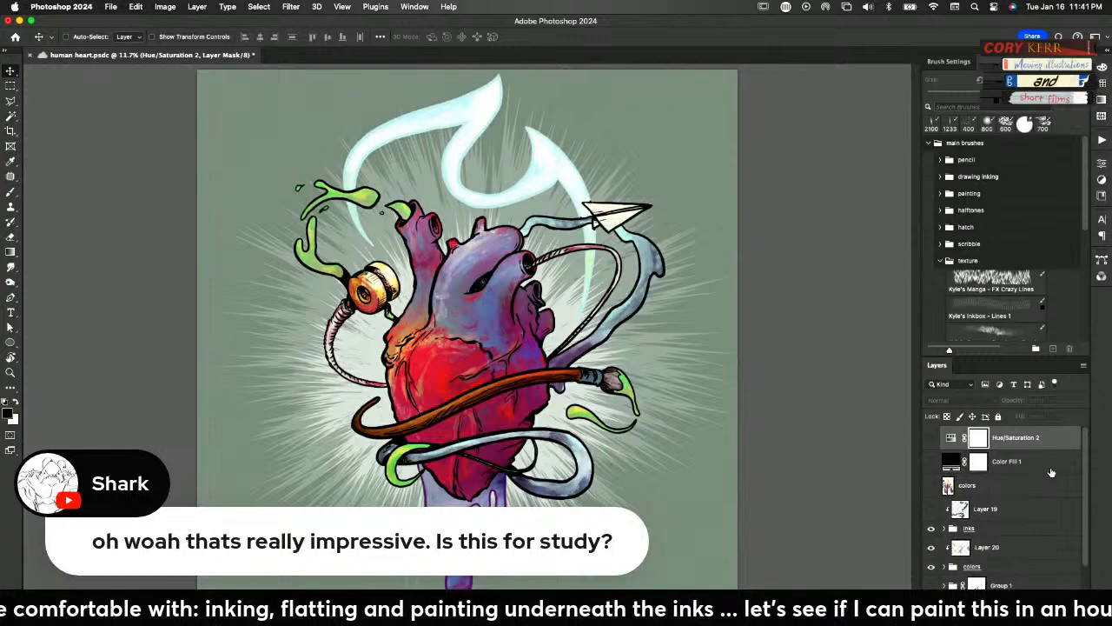
left_click(1001, 551)
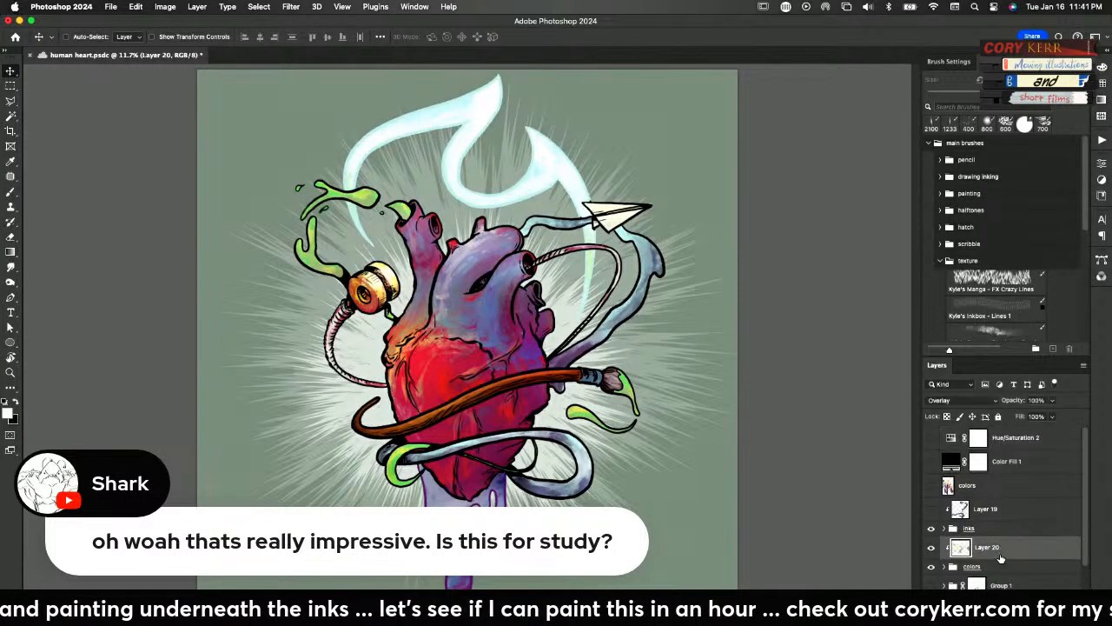
key("super+alt+shift+n")
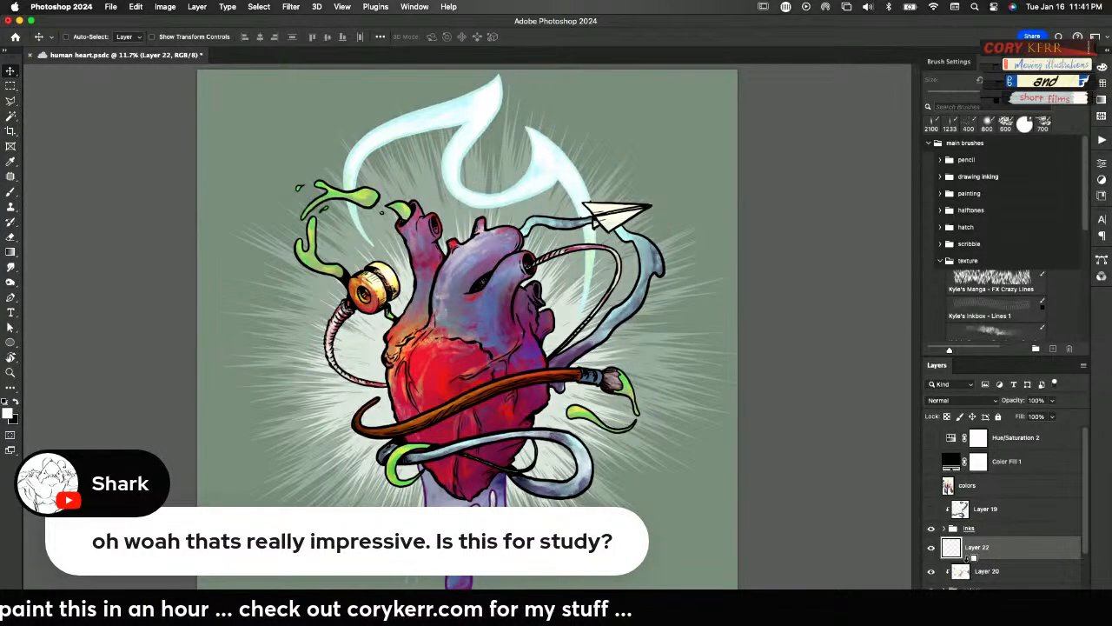
left_click(966, 559, "alt")
left_click(993, 399)
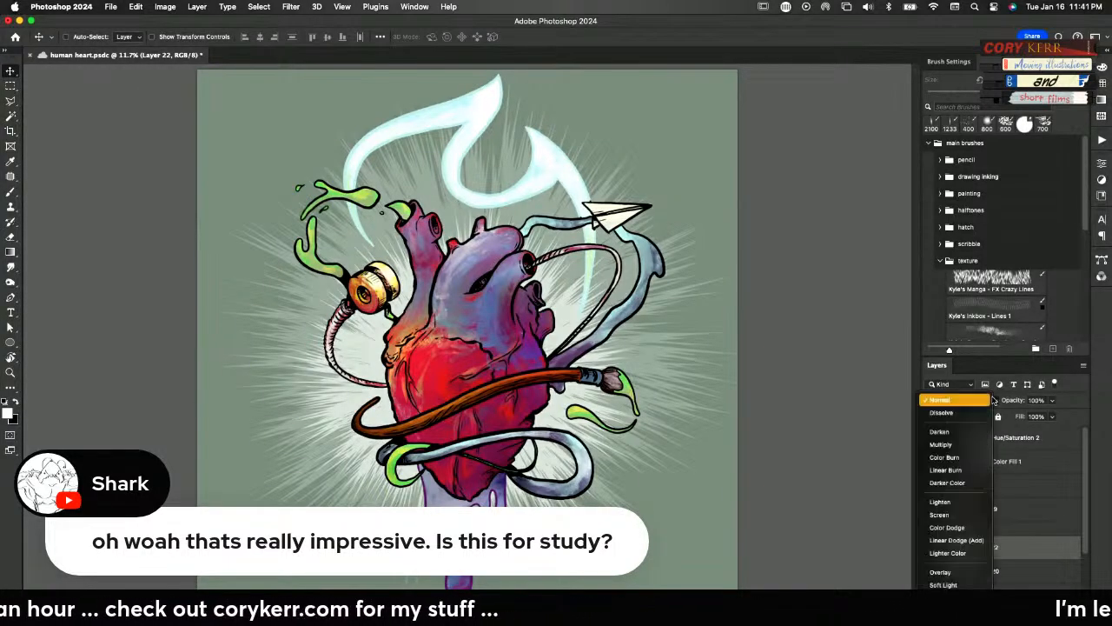
left_click(984, 401)
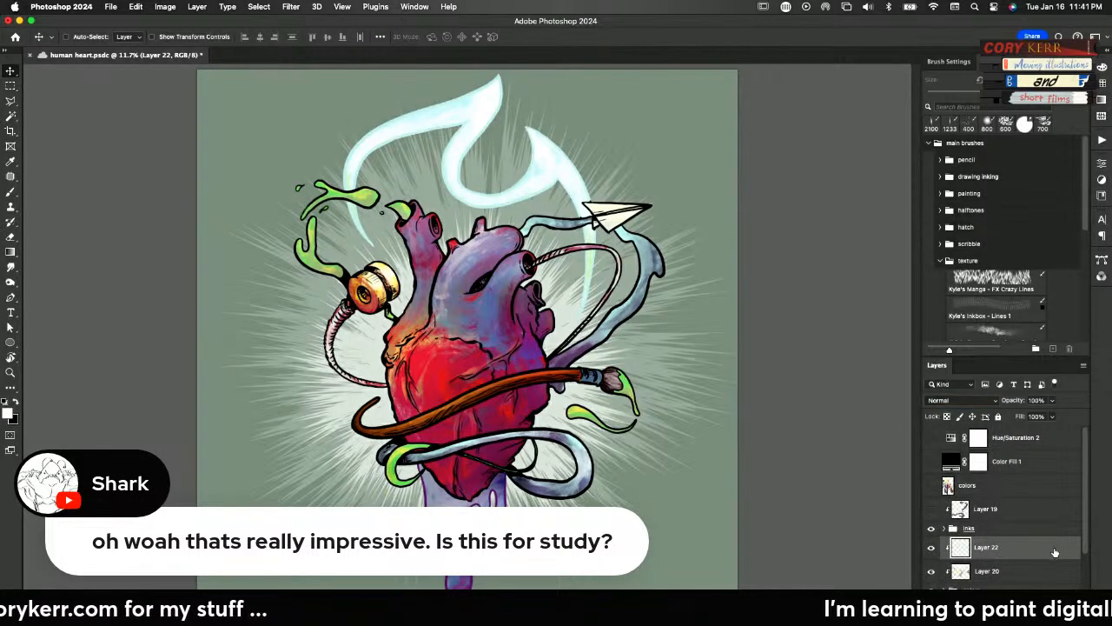
key("Delete")
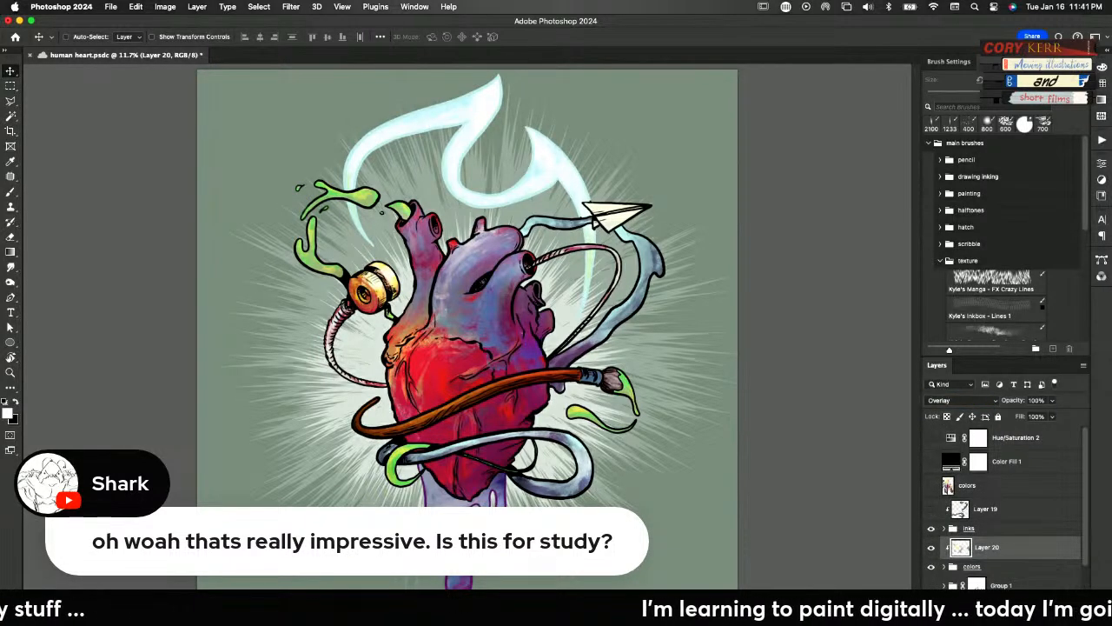
Add a solid color fill layer above Layer 20 in light blue 84cae7
left_click(1019, 615)
left_click(1047, 379)
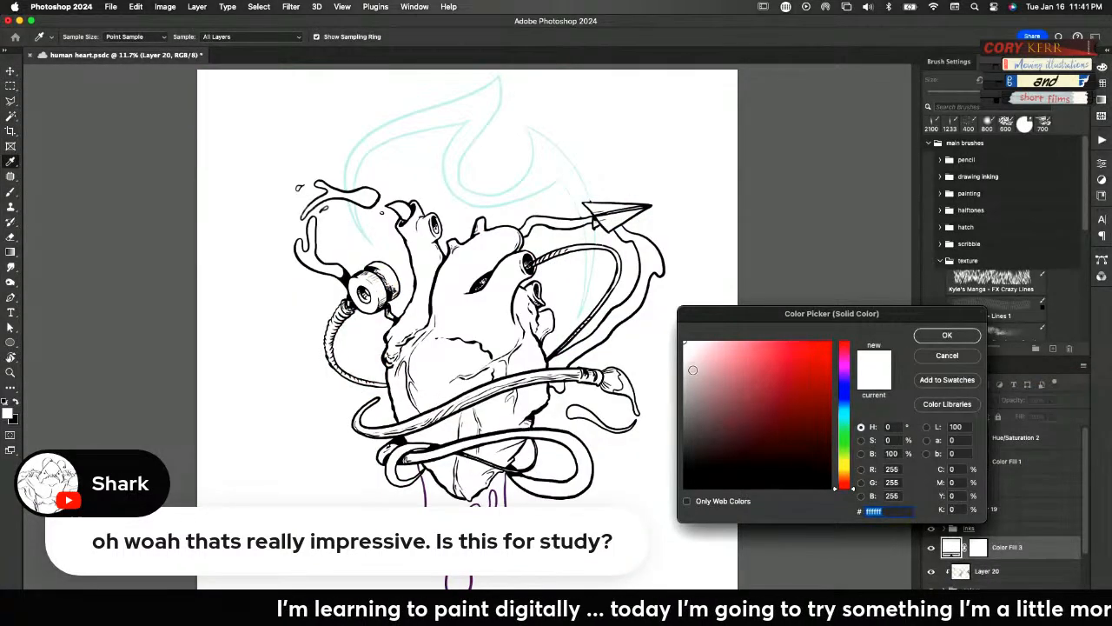
left_click(704, 379)
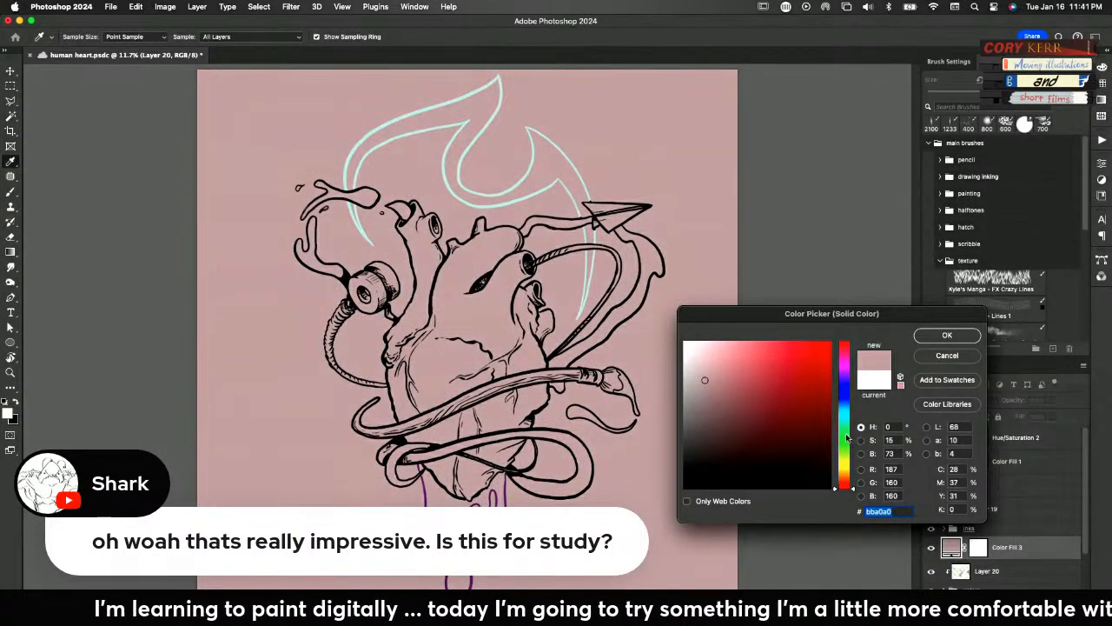
mouse_move(846, 419)
left_mouse_down()
mouse_move(848, 409)
mouse_move(746, 354)
left_mouse_up()
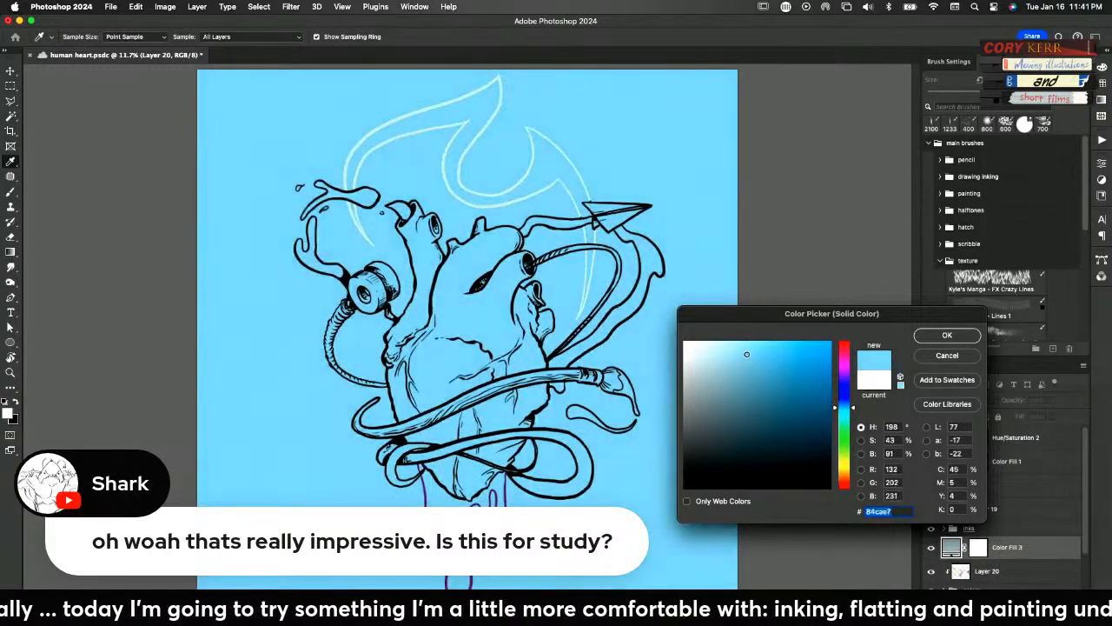
left_click(931, 340)
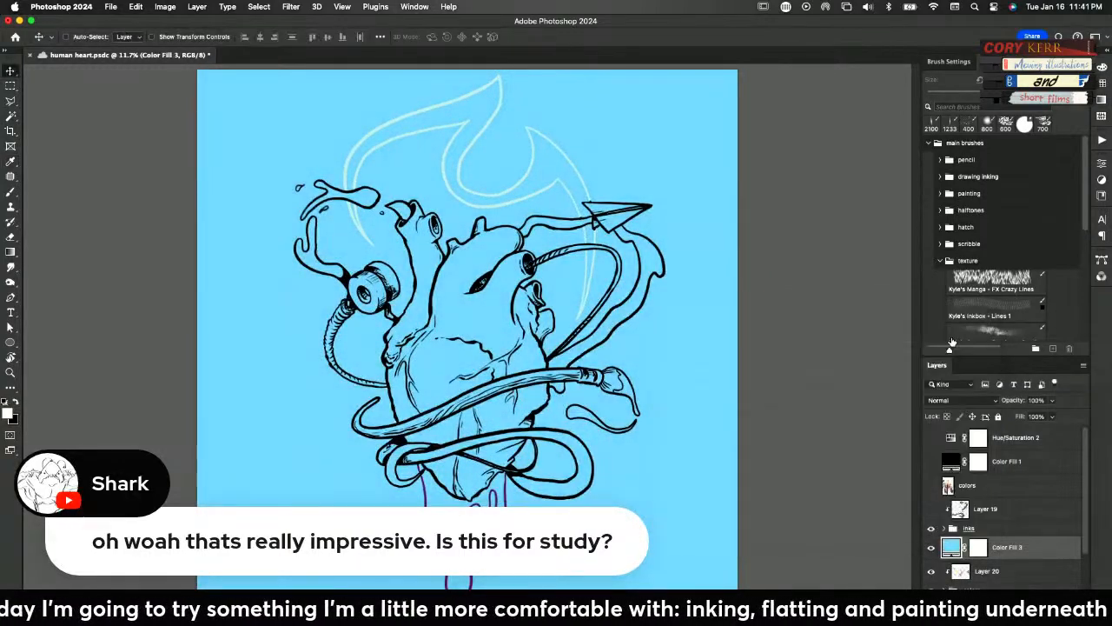
Set the light blue fill layer to Screen blending at 67% opacity and clip it to the layers below
left_click(977, 400)
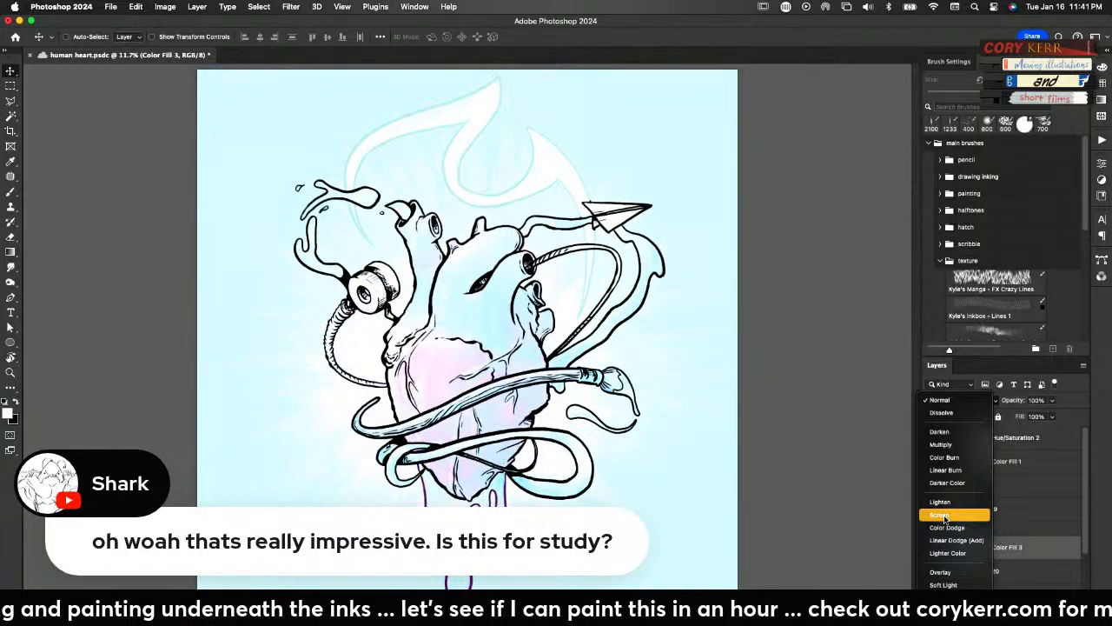
left_click(943, 517)
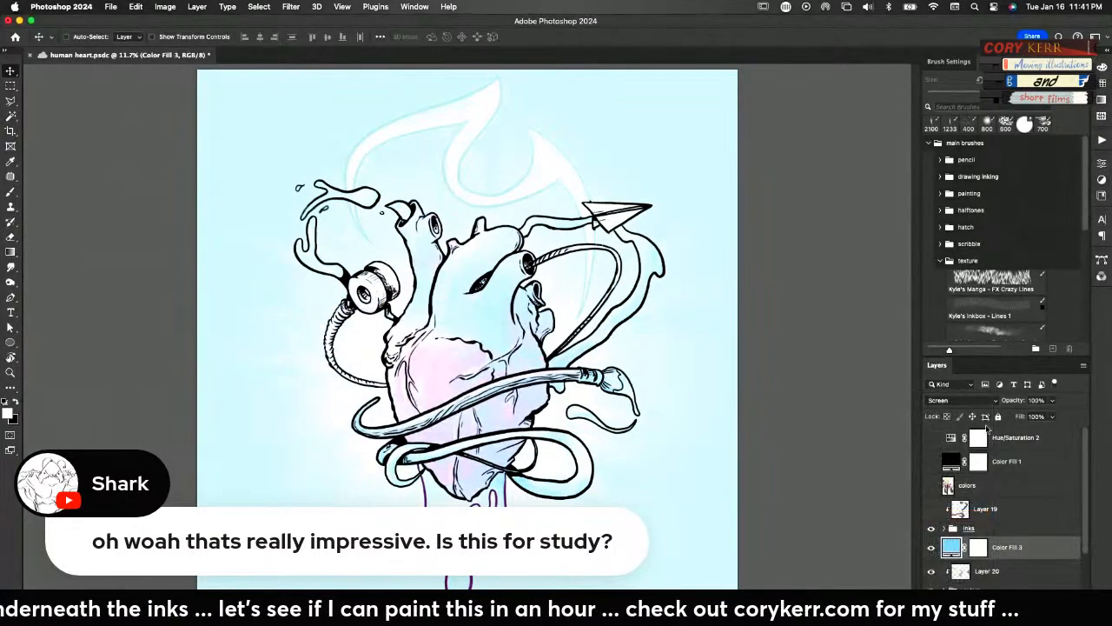
left_click_drag(1013, 404, 993, 405)
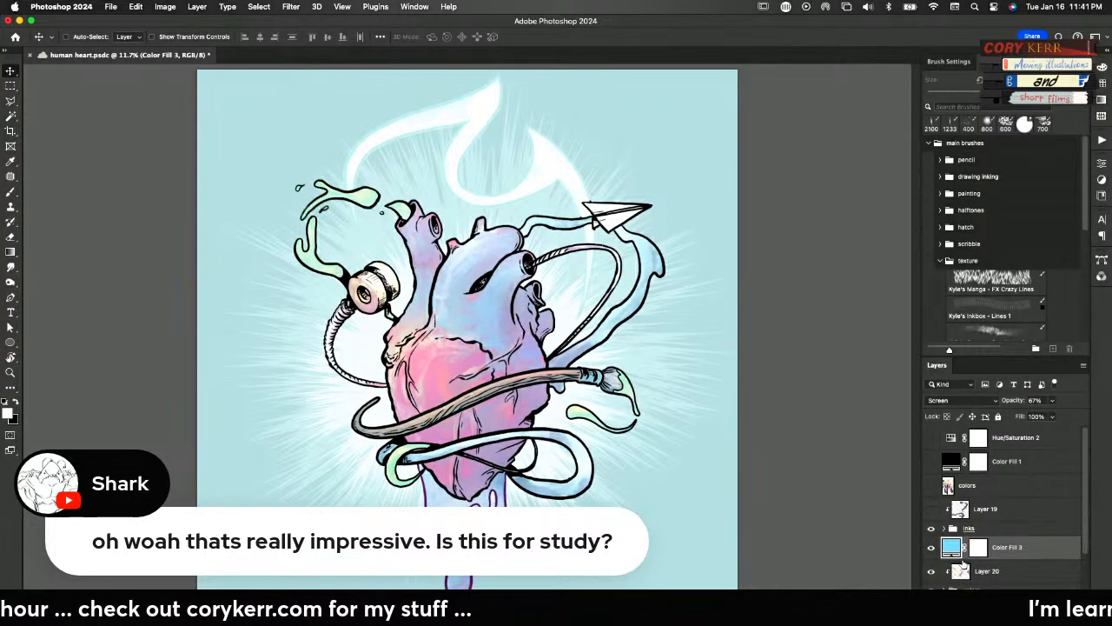
left_click(963, 557, "alt")
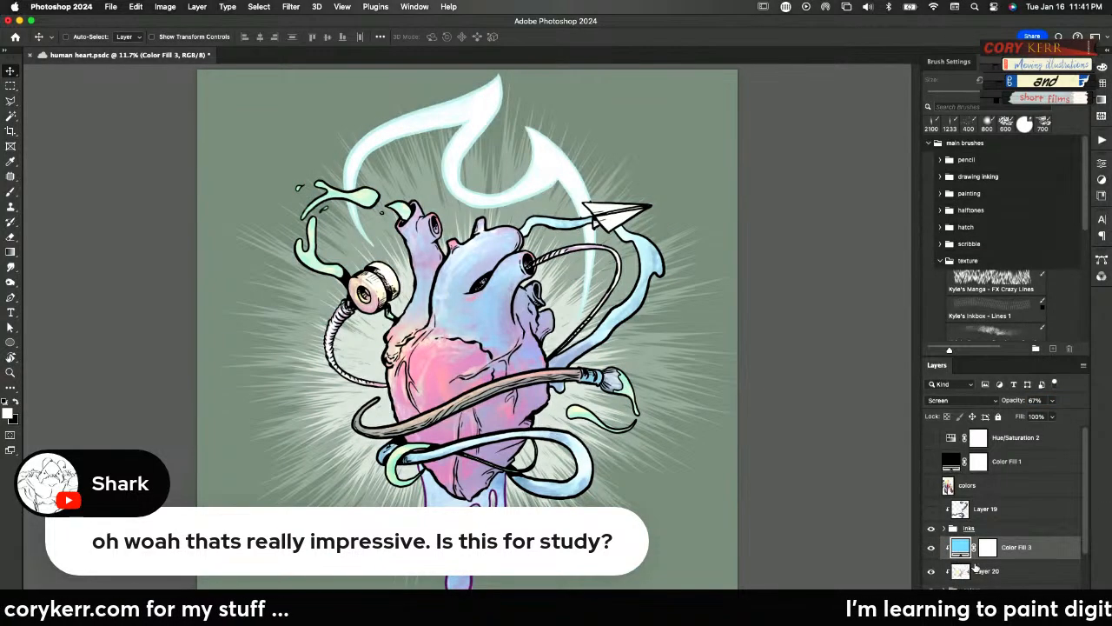
Invert the light blue fill's mask to black and duplicate the fill layer
left_click(987, 547)
key("super+i")
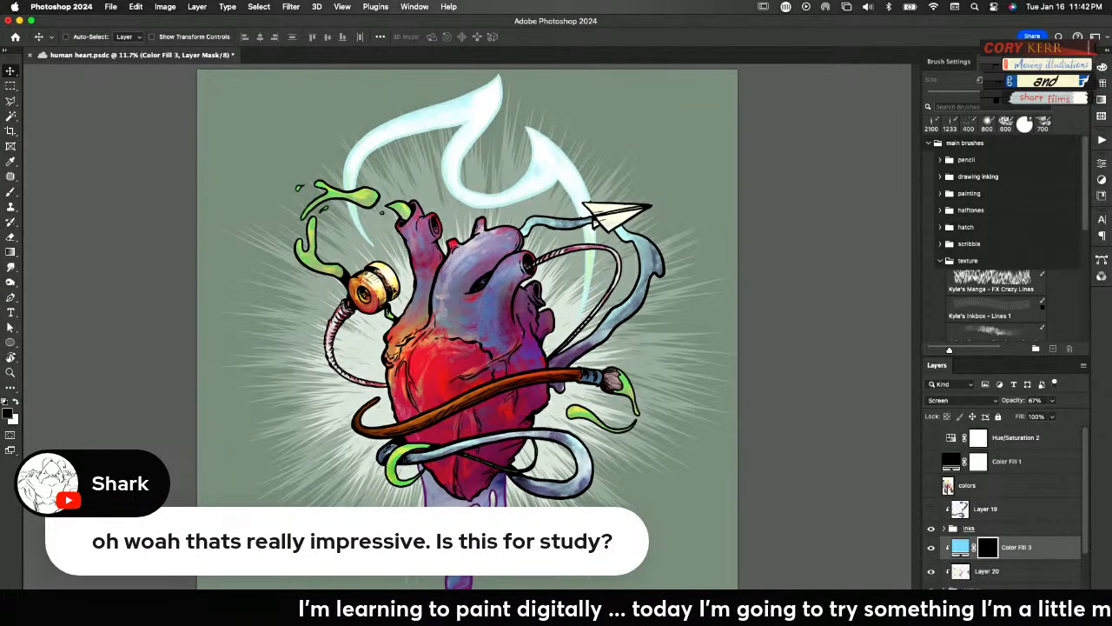
key("super+j")
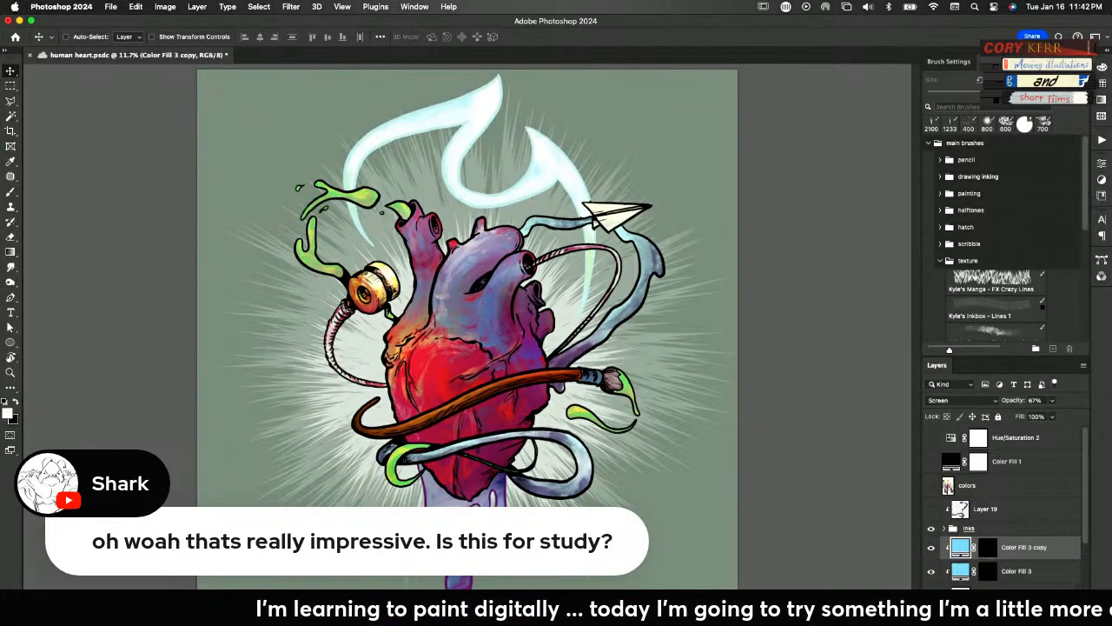
Rename the original blue fill layer as high and its copy above as low
double_click(1023, 570)
type("high")
key("Return")
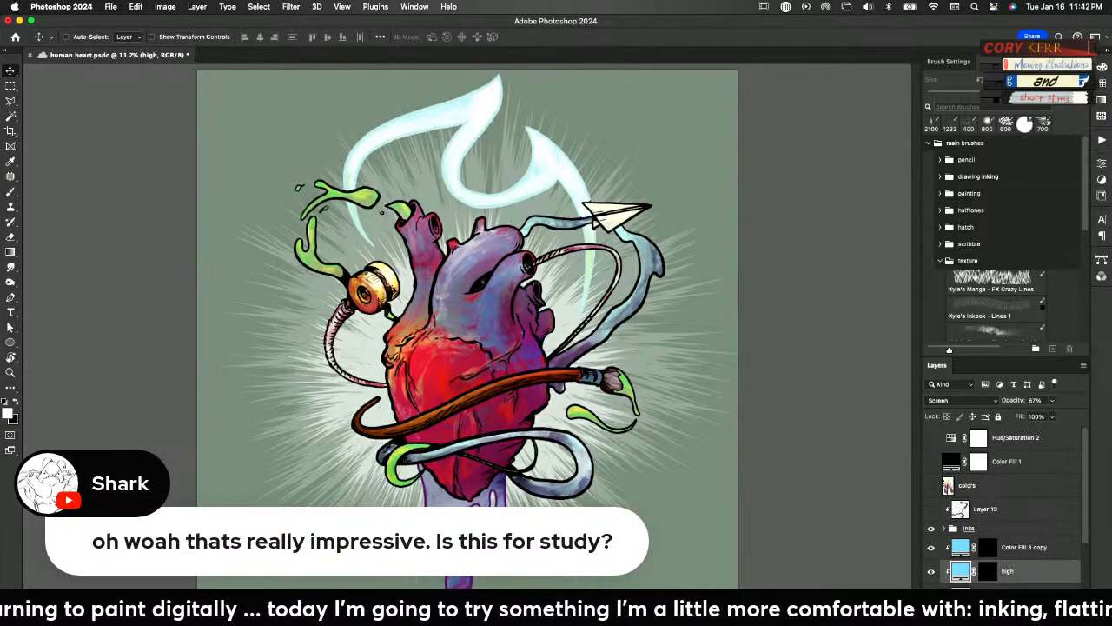
double_click(1030, 546)
type("l")
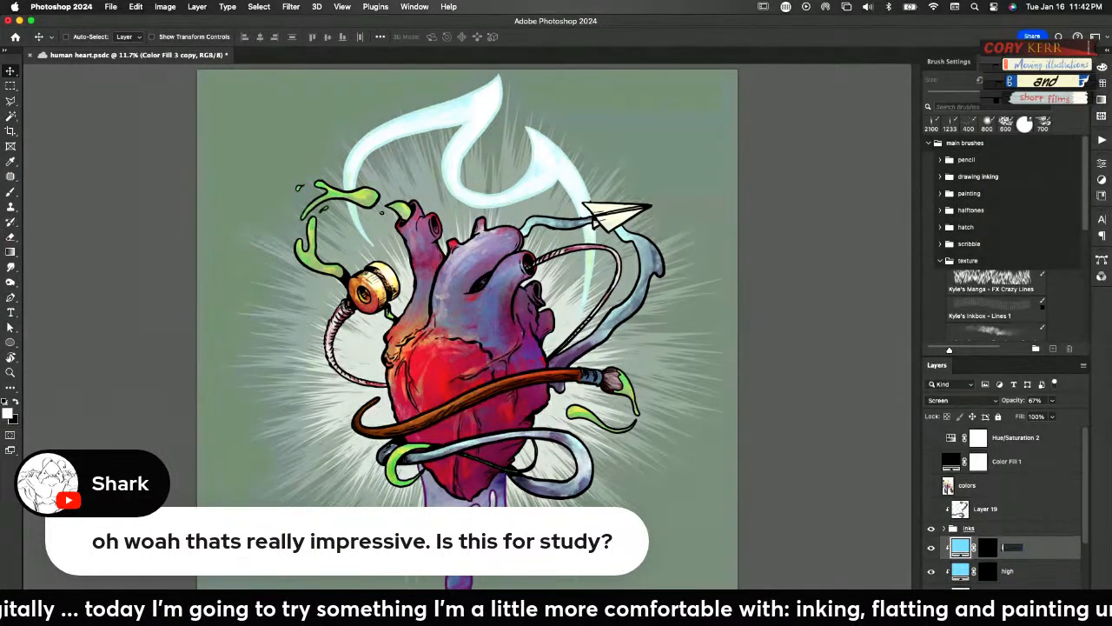
type("ow")
key("Return")
Invert the low layer's mask to white and set the layer's blending mode to Multiply
left_click(991, 548)
key("super+i")
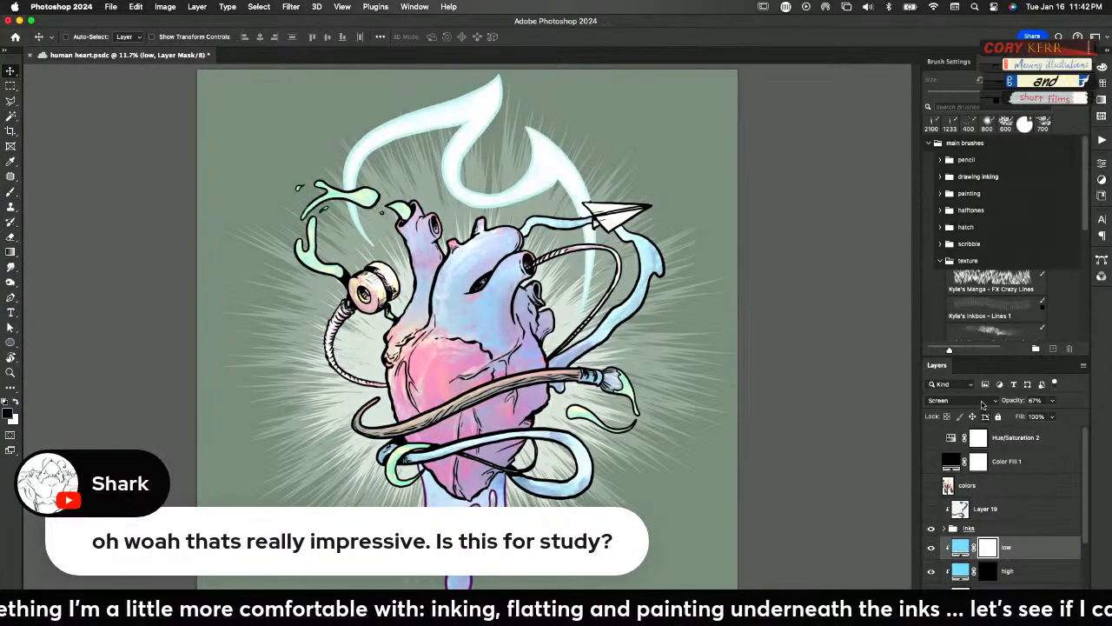
left_click(984, 403)
left_click(958, 326)
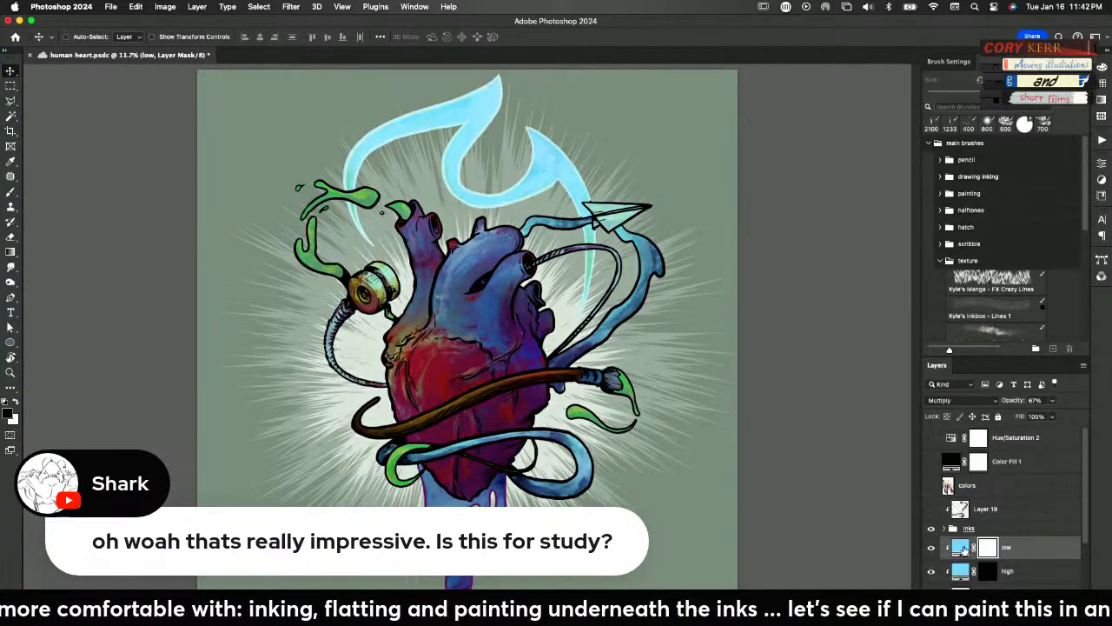
Change the low fill layer's color to saturated purple aa0fbc
double_click(962, 546)
left_click_drag(850, 464, 848, 487)
left_click(845, 355)
left_click_drag(845, 354, 842, 350)
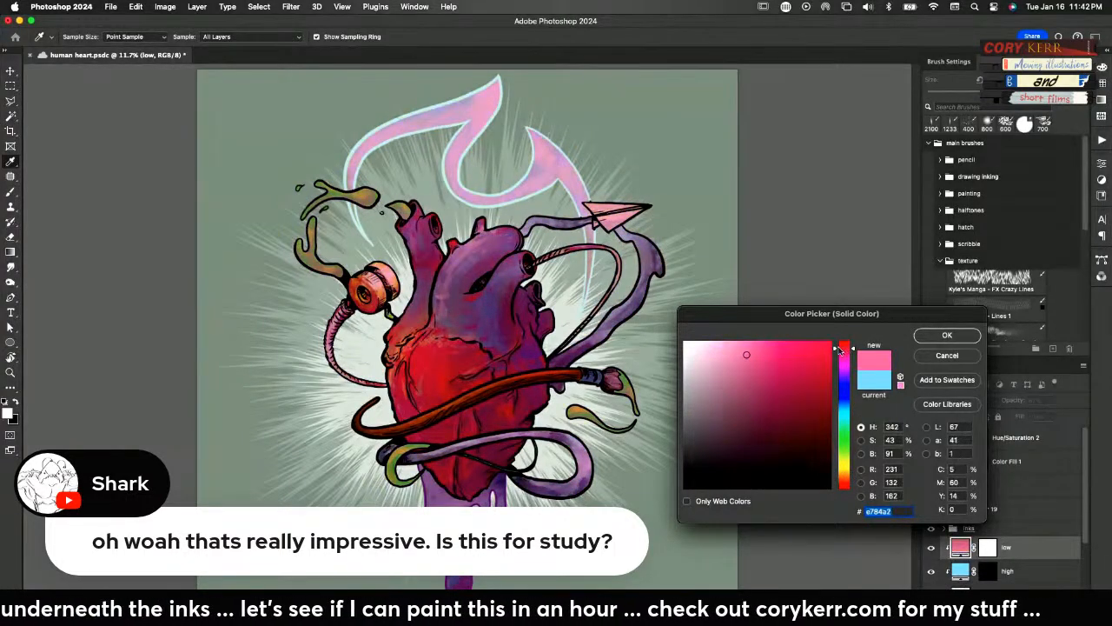
left_click_drag(777, 362, 808, 409)
mouse_move(845, 368)
left_mouse_down()
mouse_move(842, 379)
mouse_move(842, 369)
left_mouse_up()
left_click_drag(809, 407, 820, 380)
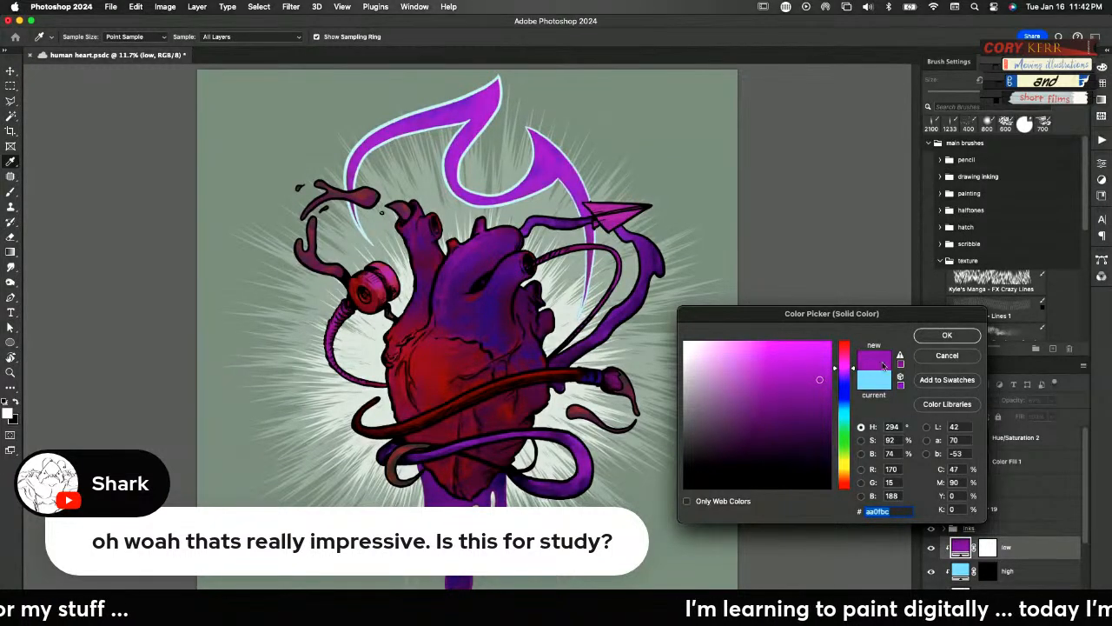
left_click(943, 336)
Compare the artwork with the purple low layer switched off and on
left_click(931, 548)
left_click(932, 548)
left_click(931, 548)
left_click(931, 551)
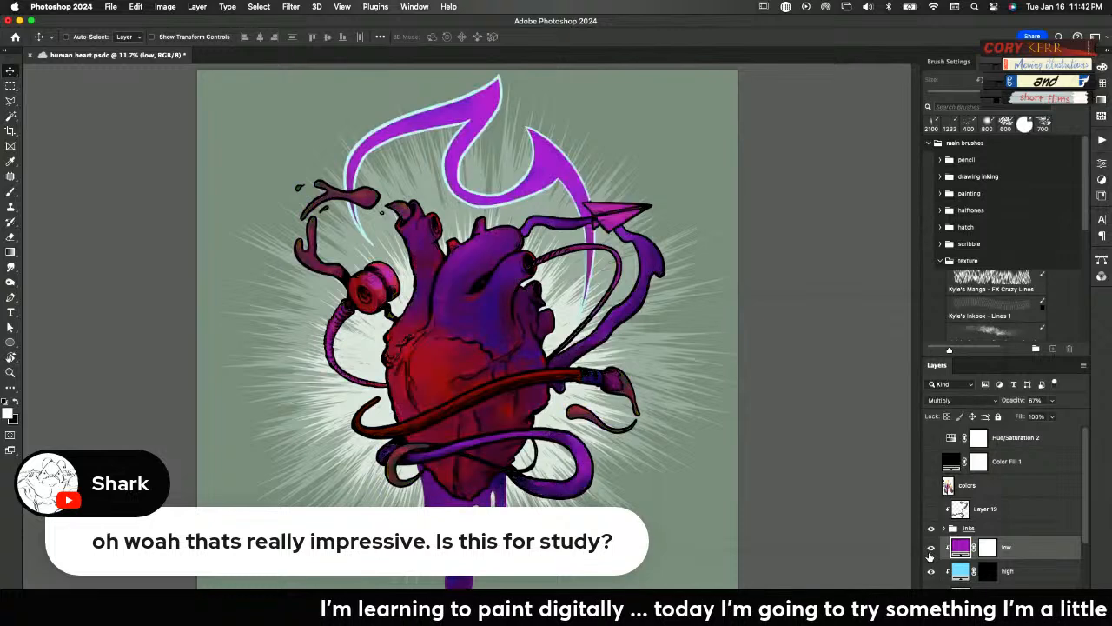
Invert the low layer's mask to black and choose the Kyle's Concept Brushes texture brush
left_click(987, 551)
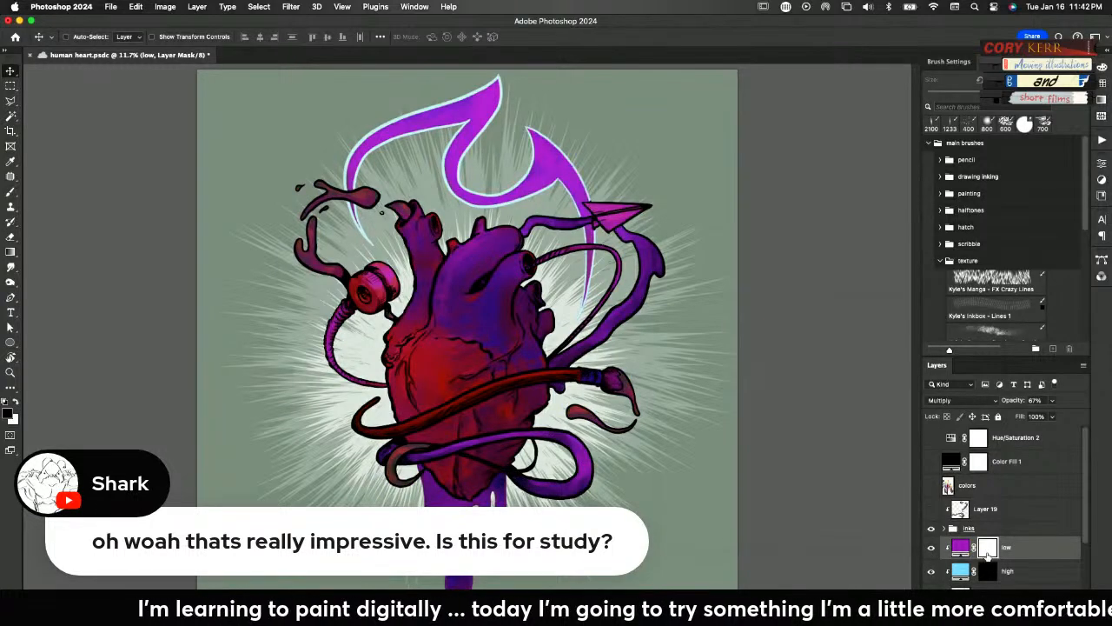
key("super+i")
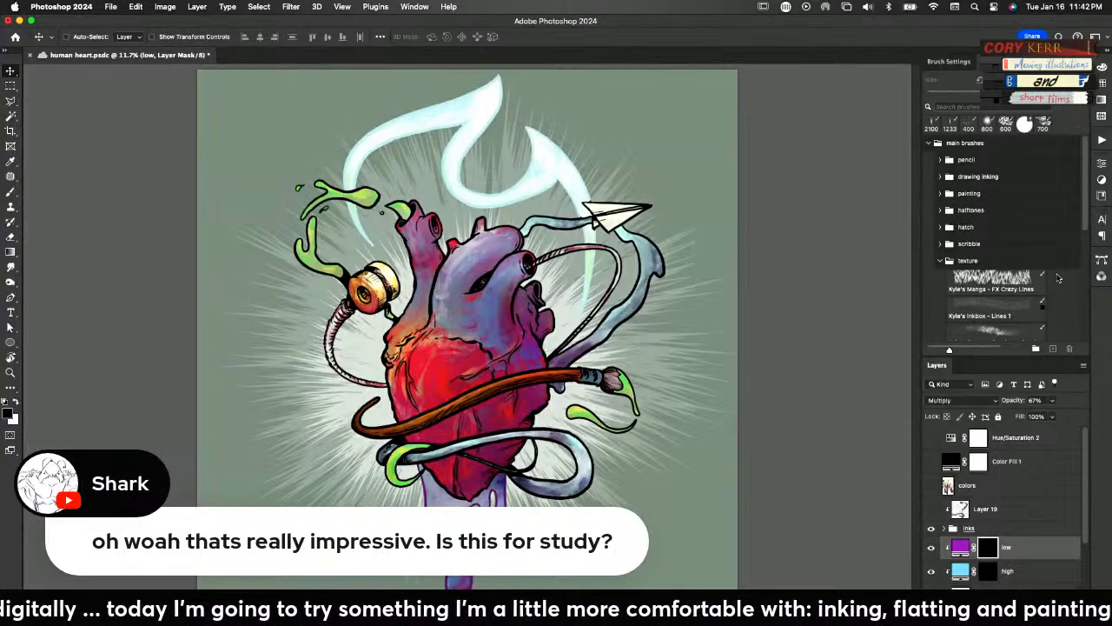
scroll(1078, 250, "down", 5)
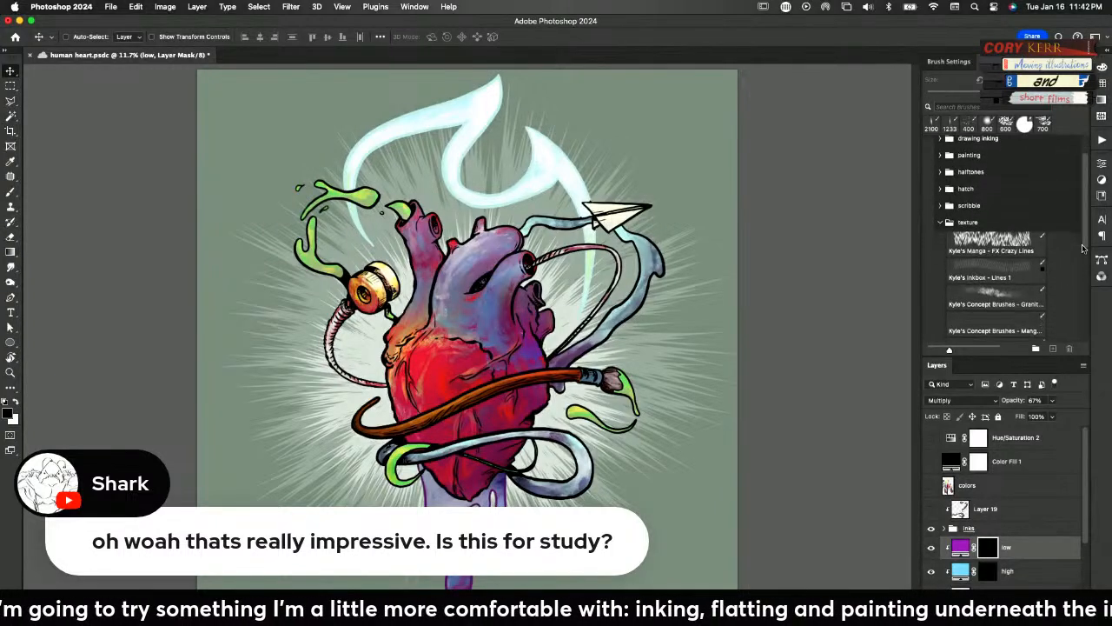
scroll(1081, 254, "down", 5)
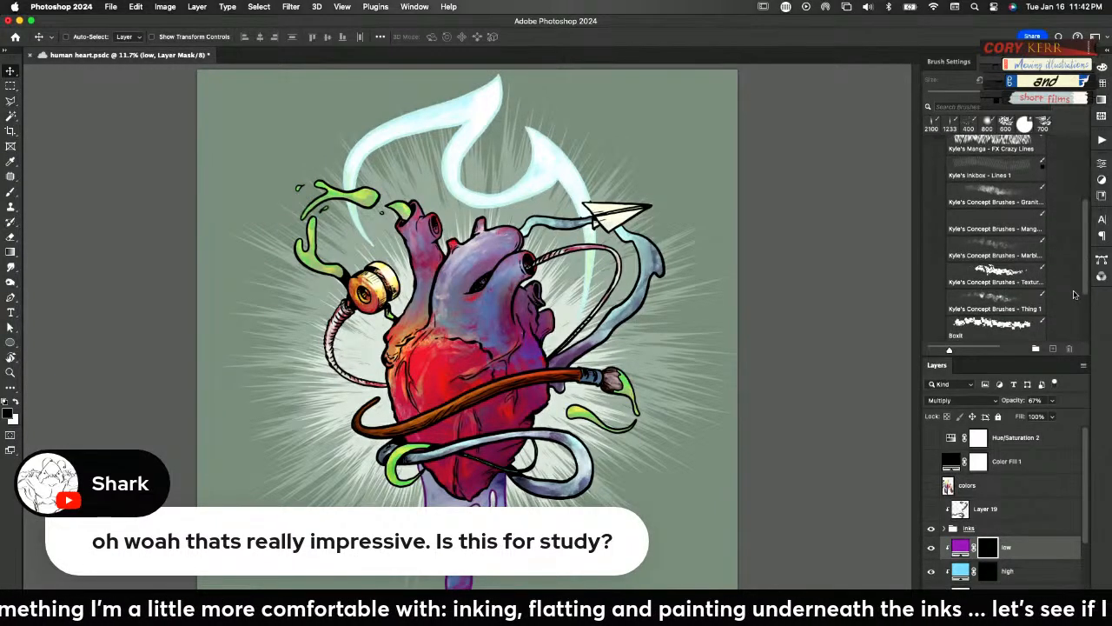
left_click(994, 276)
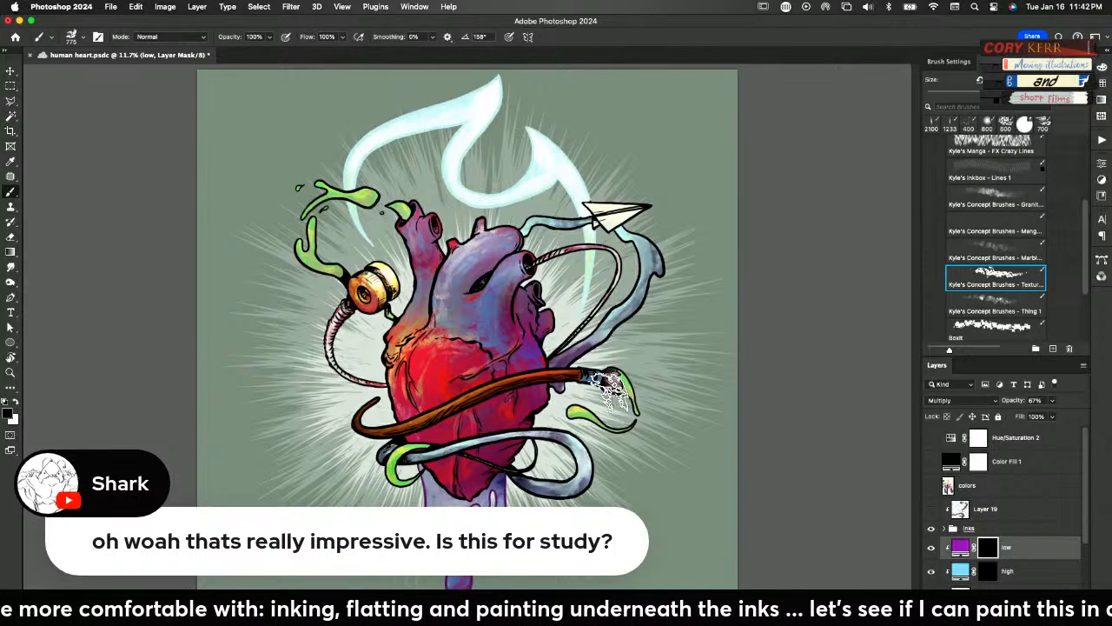
Paint textured purple shadows in white on the low layer's mask over the heart's lower right and right-hand vessels
key("x")
left_click_drag(534, 389, 554, 419)
key("super+z")
key("super+z")
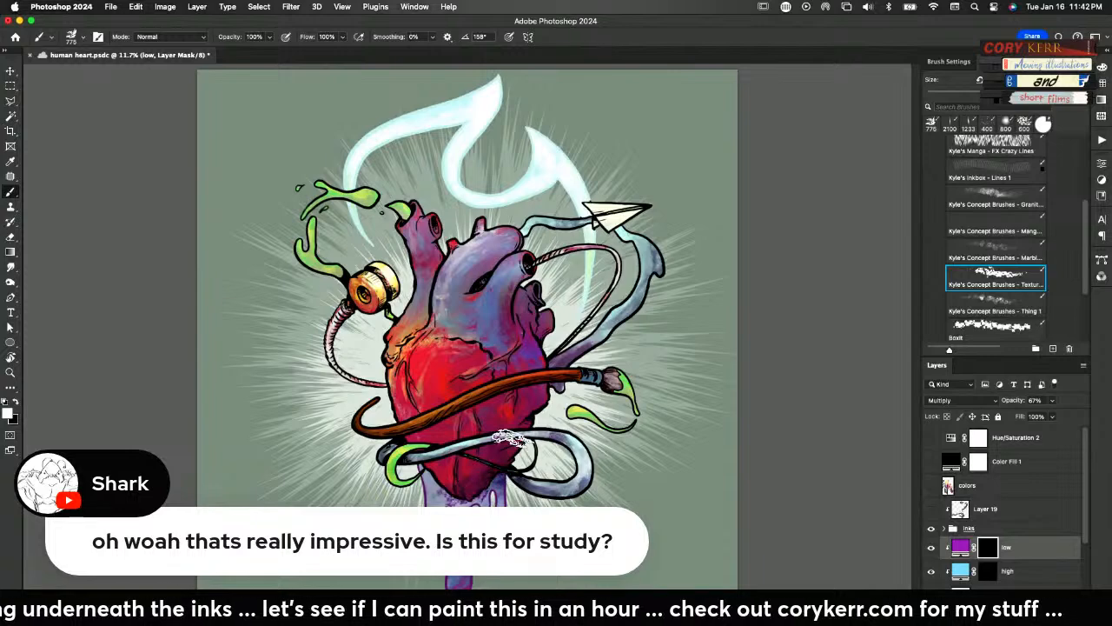
left_click_drag(525, 399, 519, 429)
mouse_move(532, 343)
left_mouse_down()
mouse_move(542, 380)
mouse_move(524, 322)
mouse_move(538, 310)
mouse_move(551, 346)
mouse_move(521, 318)
left_mouse_up()
left_click_drag(520, 275, 520, 337)
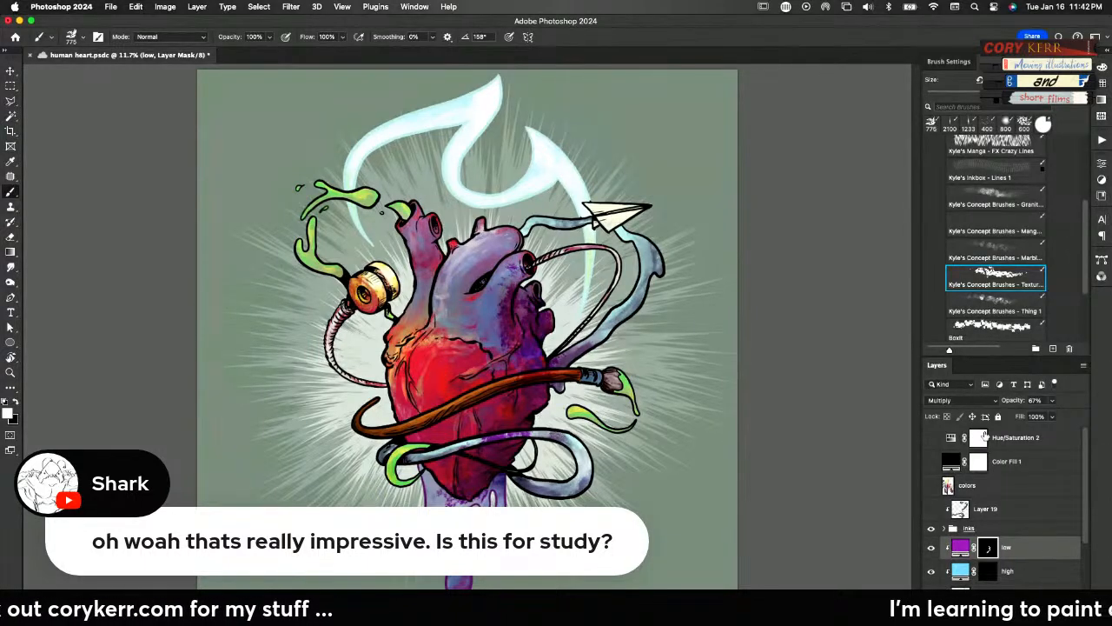
Lower the low layer's opacity to 42%, keeping the texture brush active
left_click_drag(1003, 401, 998, 401)
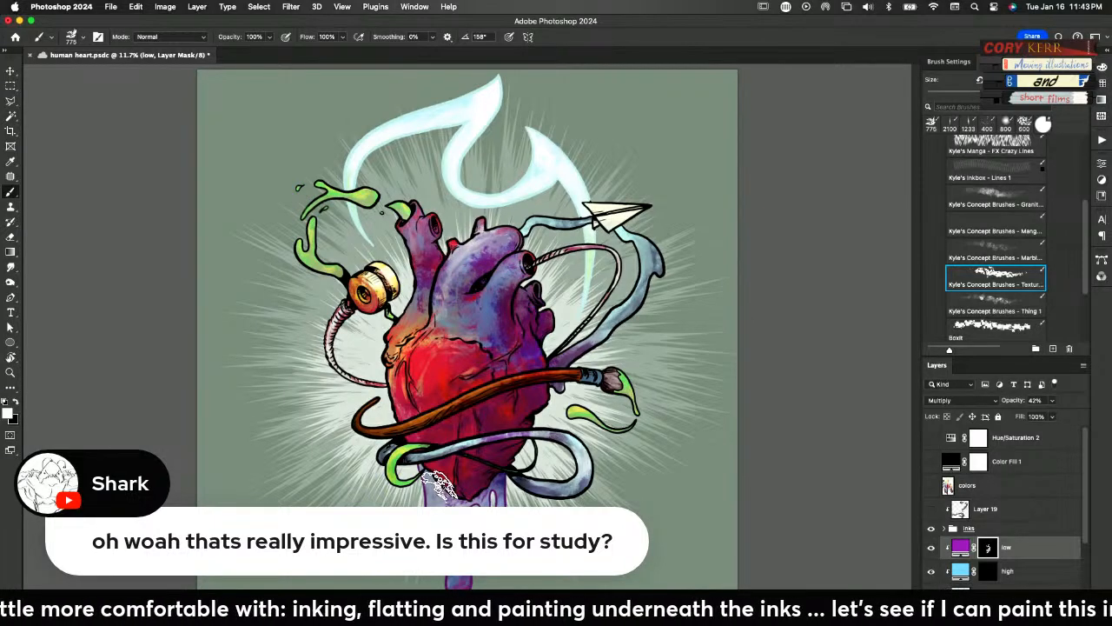
key("e")
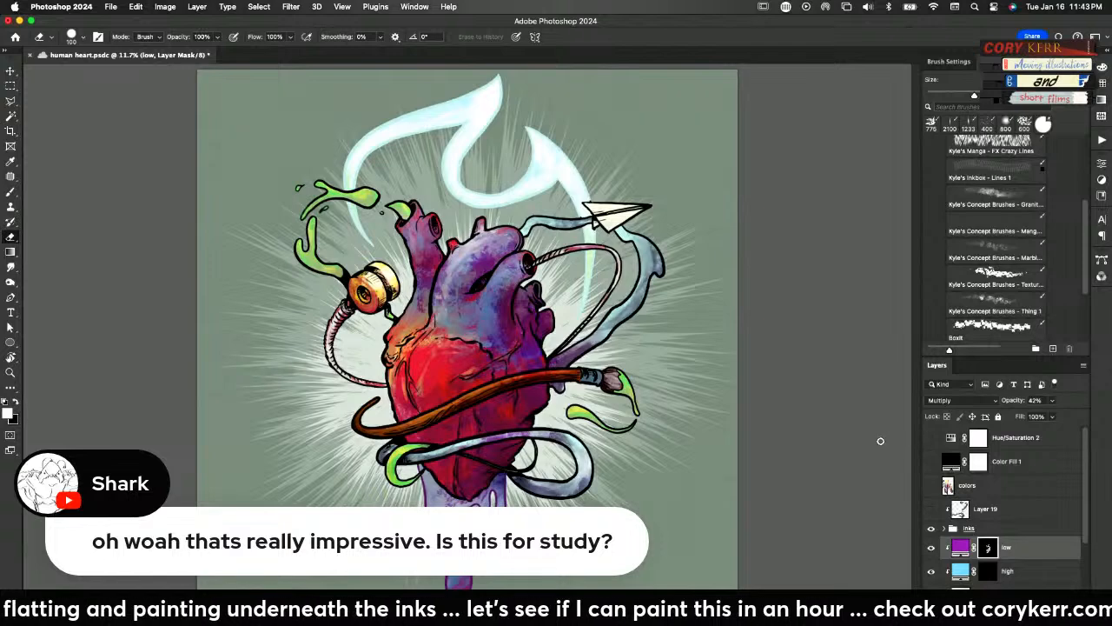
key("b")
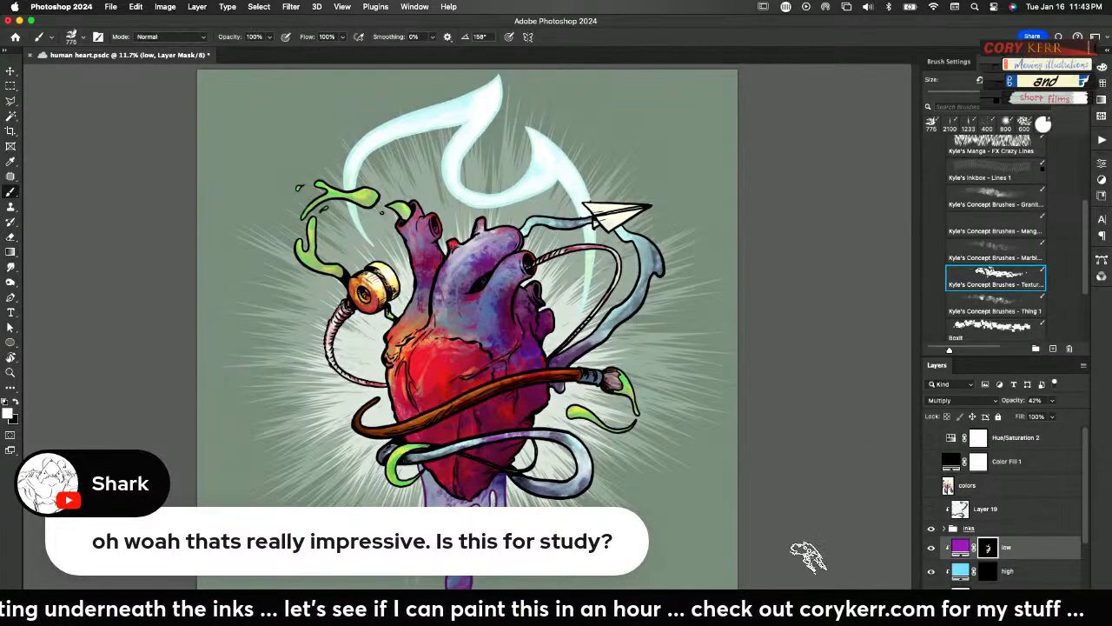
Paint textured highlights into the high layer's mask over the heart's upper left, green splash and central vessels, with layer opacity at 47%
key("alt+bracketleft")
mouse_move(443, 321)
left_mouse_down()
mouse_move(406, 322)
mouse_move(403, 387)
mouse_move(412, 365)
mouse_move(399, 361)
mouse_move(419, 365)
mouse_move(415, 404)
mouse_move(421, 358)
mouse_move(434, 366)
mouse_move(393, 369)
mouse_move(403, 382)
mouse_move(414, 352)
mouse_move(411, 408)
left_mouse_up()
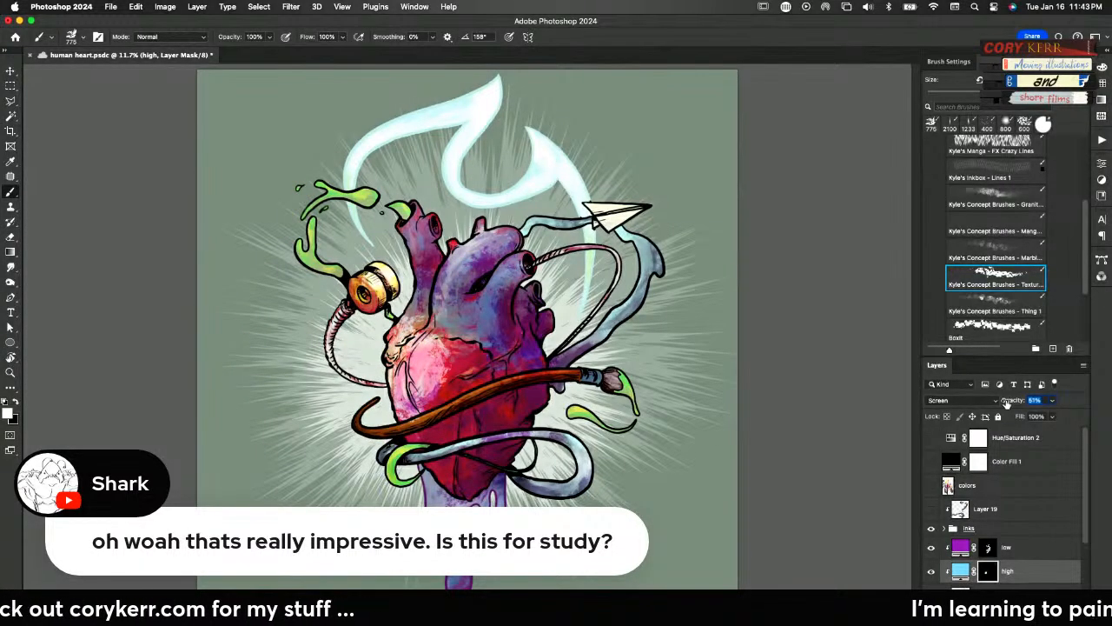
left_click_drag(1006, 402, 1004, 402)
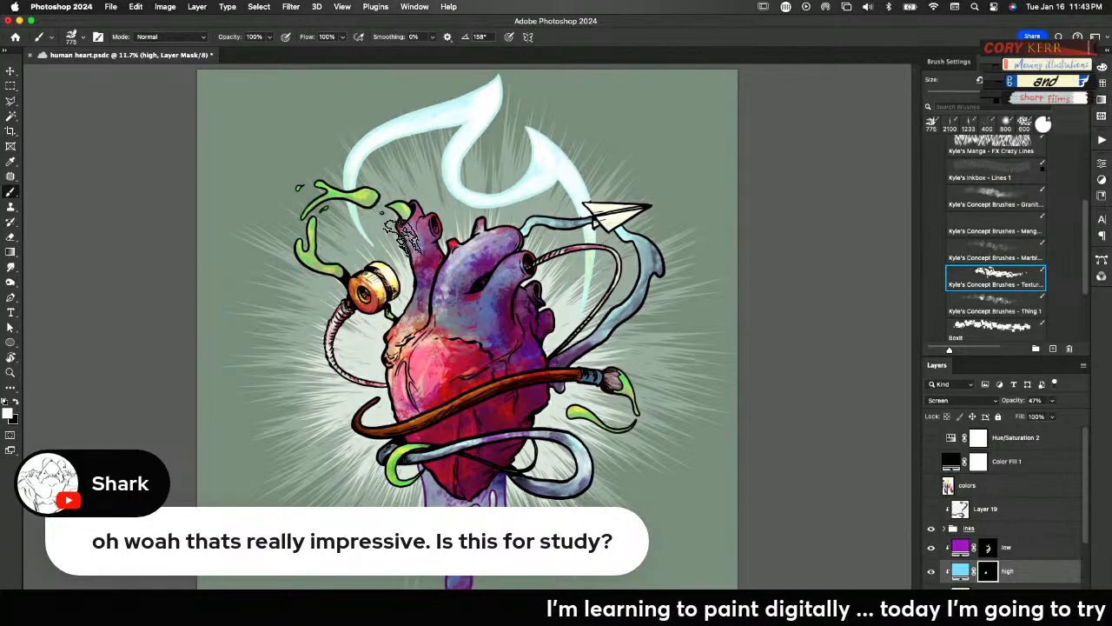
left_click_drag(313, 263, 320, 210)
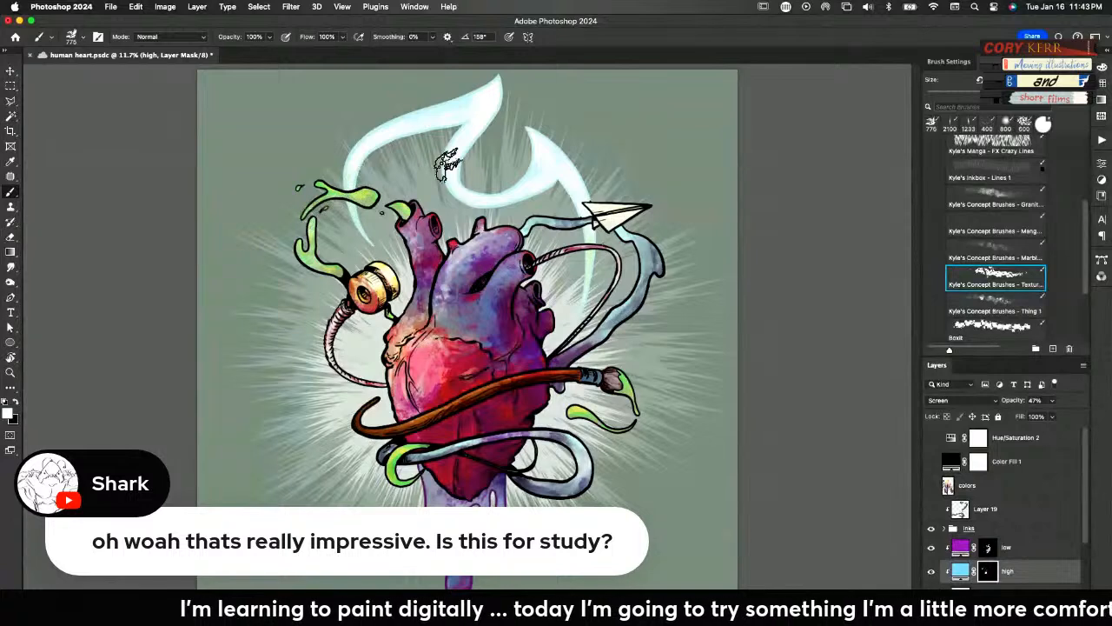
mouse_move(502, 287)
left_mouse_down()
mouse_move(483, 336)
mouse_move(469, 331)
mouse_move(474, 356)
left_mouse_up()
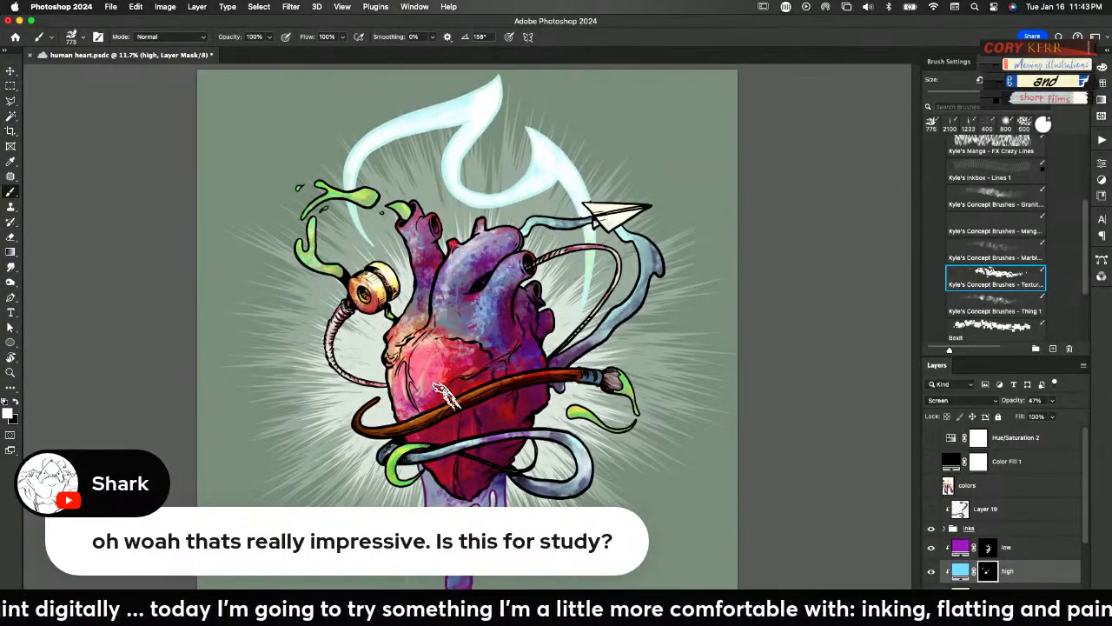
Enlarge the texture brush to 1000 px and paint broader highlights on the high mask across the heart's middle and the blue ribbon
key("bracketright")
key("bracketright")
key("bracketright")
left_click_drag(423, 403, 426, 413)
mouse_move(459, 355)
left_mouse_down()
mouse_move(424, 408)
mouse_move(441, 432)
mouse_move(460, 362)
mouse_move(422, 380)
mouse_move(430, 398)
mouse_move(470, 373)
left_mouse_up()
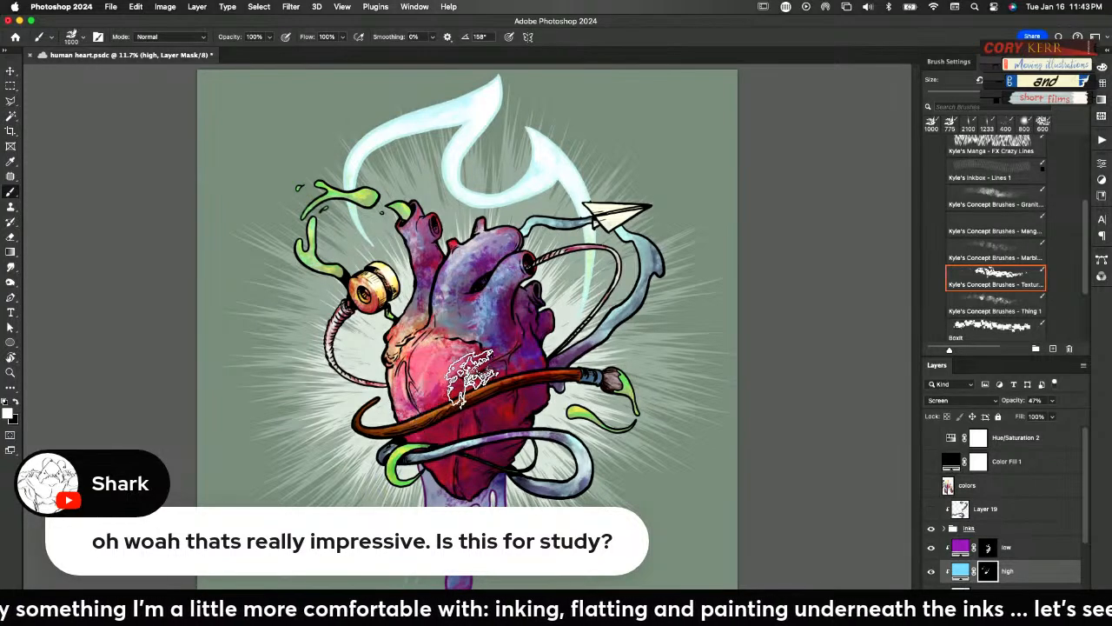
mouse_move(486, 337)
left_mouse_down()
mouse_move(453, 350)
mouse_move(500, 352)
mouse_move(490, 374)
left_mouse_up()
left_click_drag(471, 418, 428, 434)
mouse_move(482, 377)
left_mouse_down()
mouse_move(439, 367)
mouse_move(374, 427)
mouse_move(466, 386)
mouse_move(462, 458)
mouse_move(521, 382)
left_mouse_up()
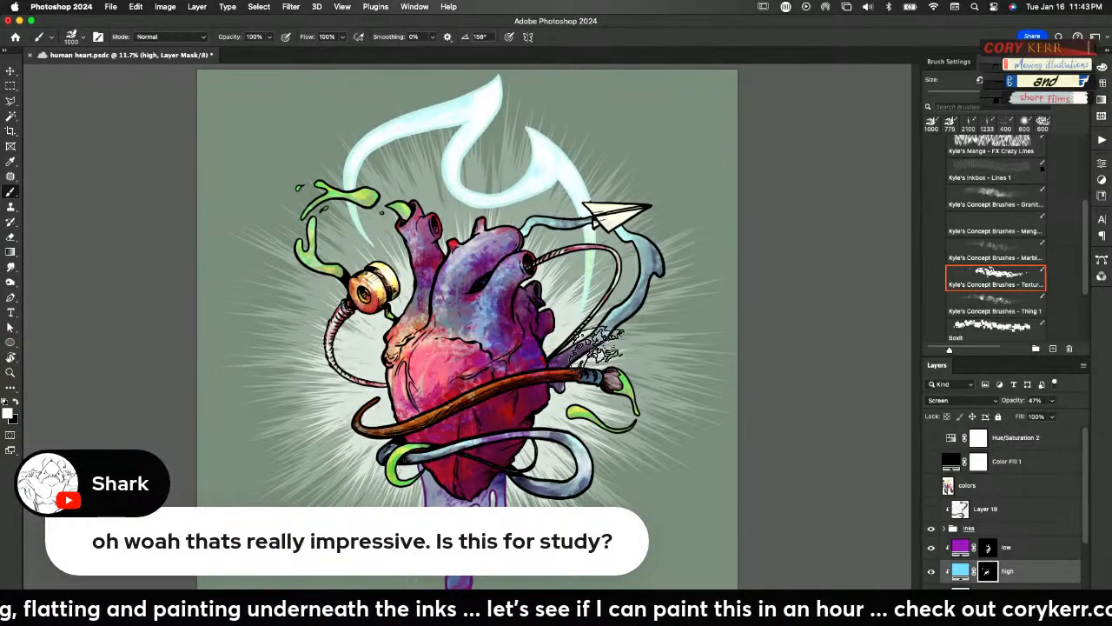
mouse_move(629, 308)
left_mouse_down()
mouse_move(646, 248)
mouse_move(637, 303)
left_mouse_up()
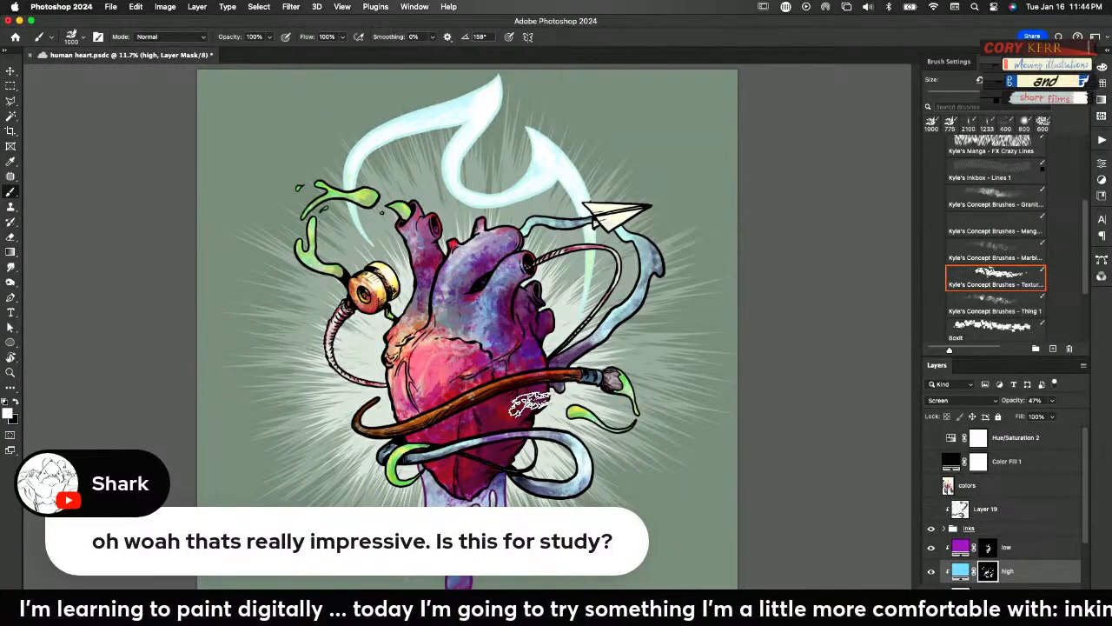
Reduce the texture brush to 400 and then 200 px to add finer highlights on the high layer's mask
key("bracketleft")
key("bracketleft")
key("bracketleft")
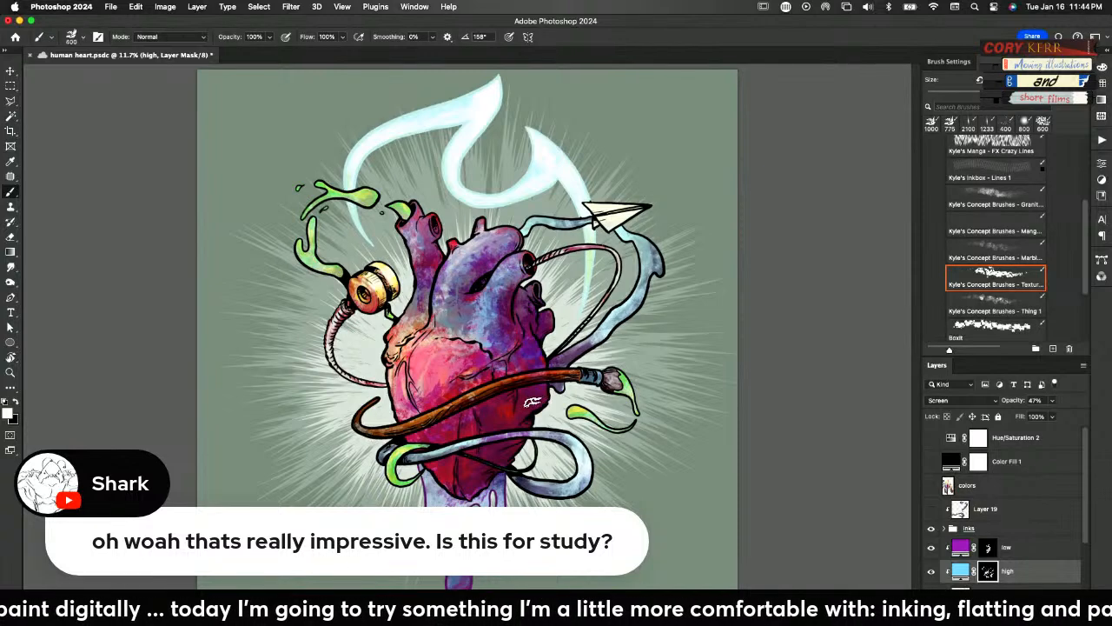
key("bracketleft")
key("bracketleft")
key("bracketleft")
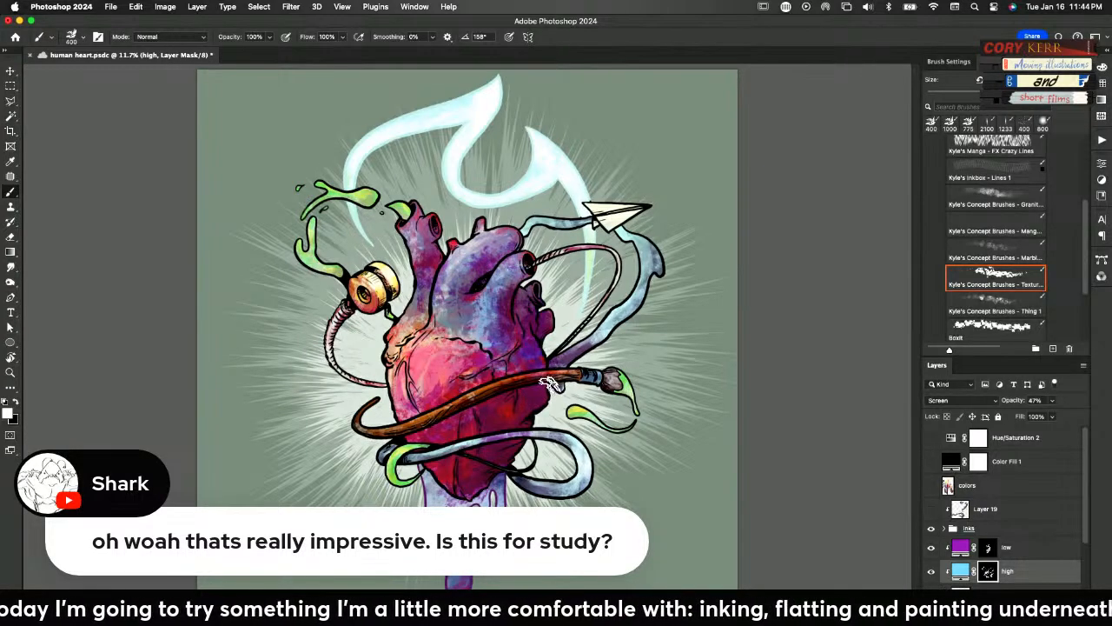
key("bracketleft")
key("bracketleft")
key("bracketleft")
key("bracketleft")
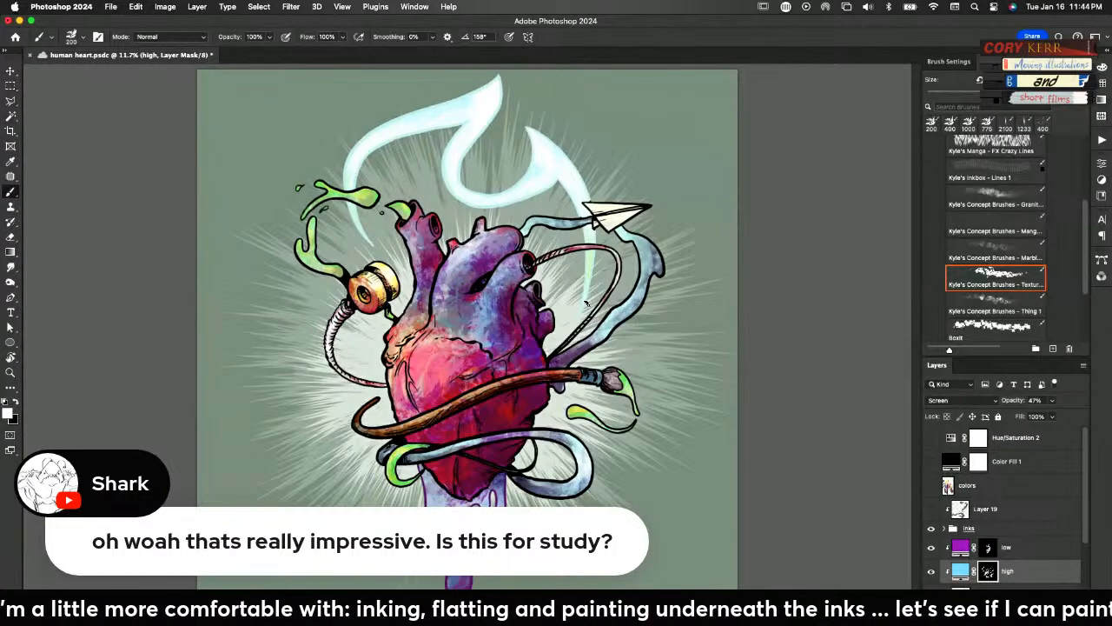
Add a clipped black solid color fill layer and move it above the low layer
left_click(1053, 385)
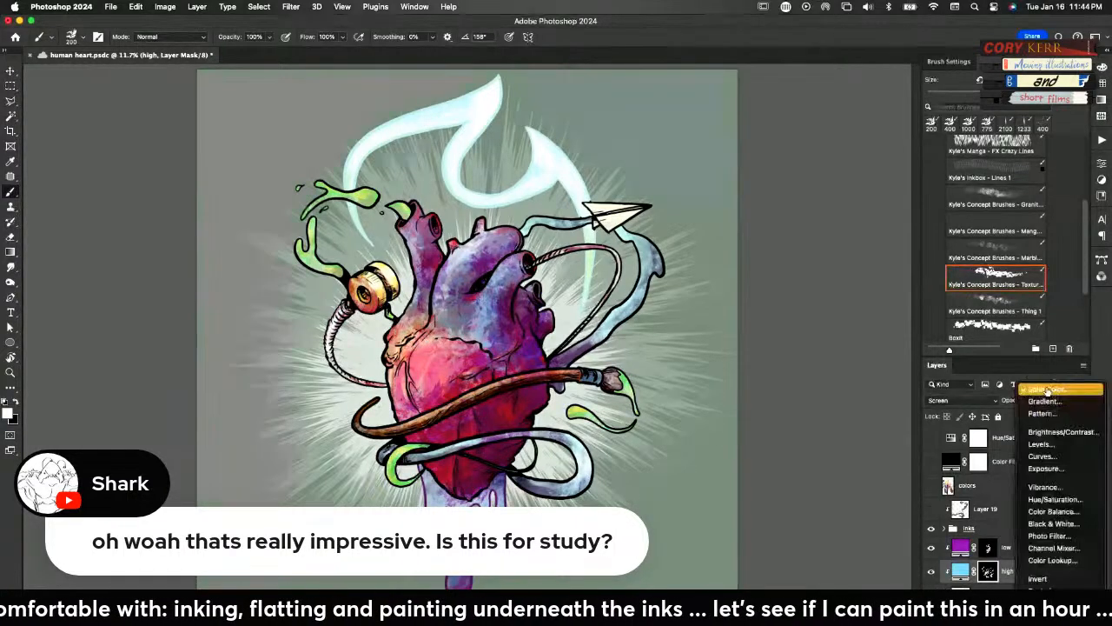
left_click(1053, 387)
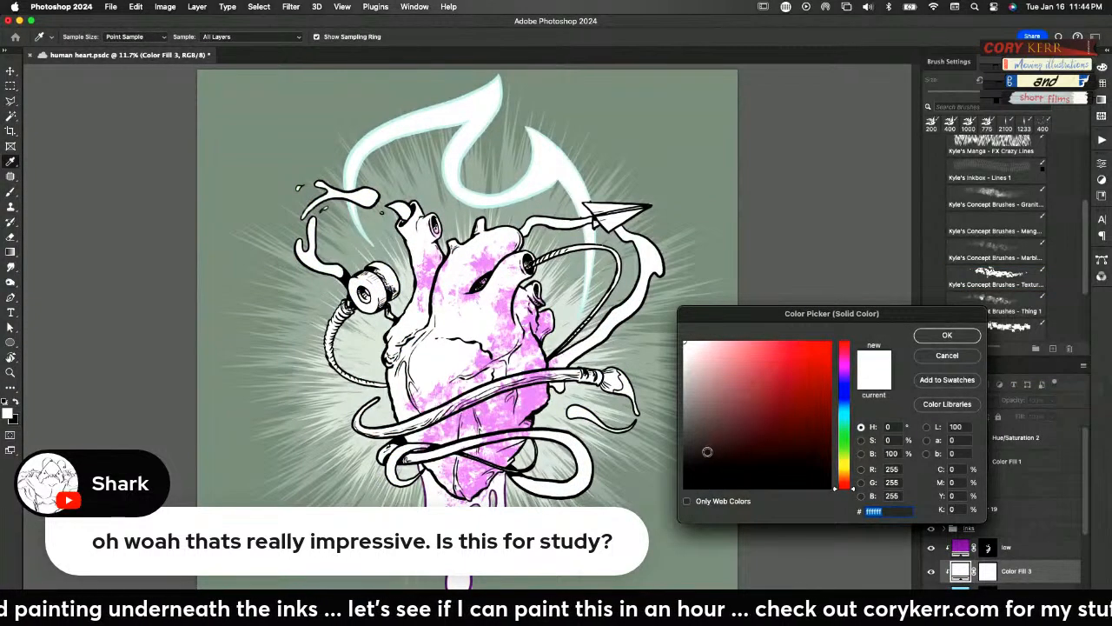
left_click_drag(708, 453, 683, 490)
left_click(950, 339)
key("b")
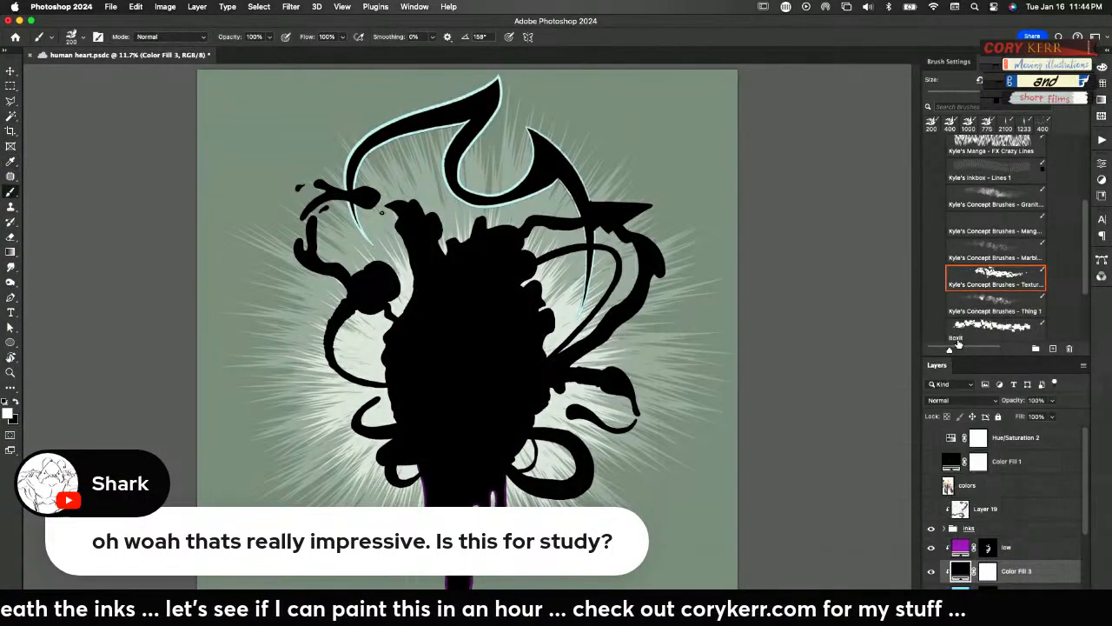
left_click_drag(1017, 571, 1024, 543)
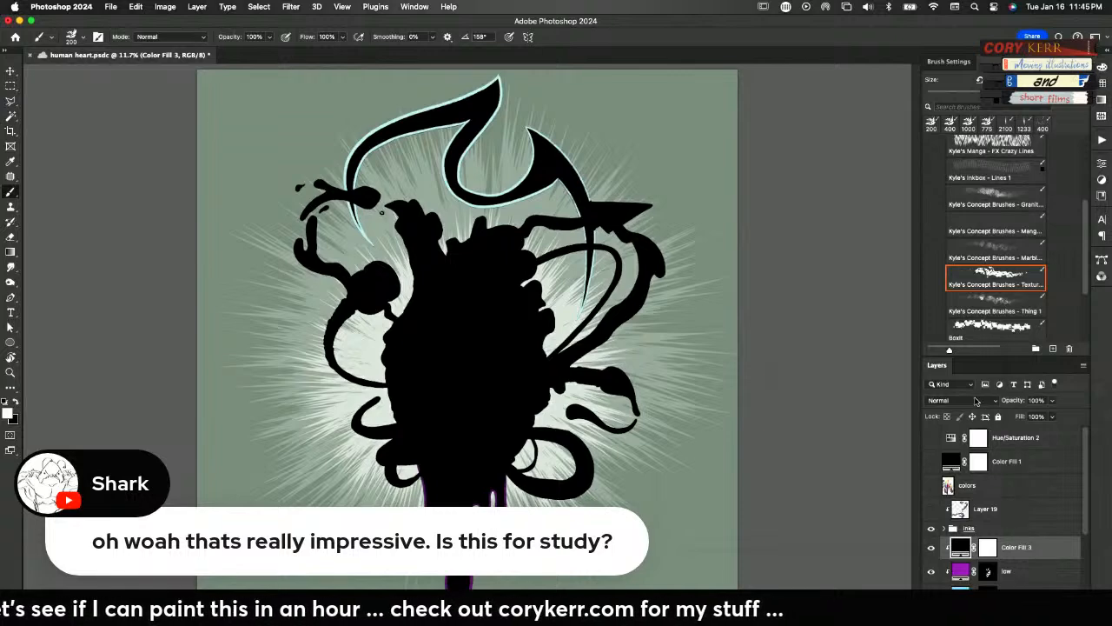
Set the black fill layer to Multiply at 59% opacity and invert its mask to black
left_click(982, 404)
left_click(960, 450)
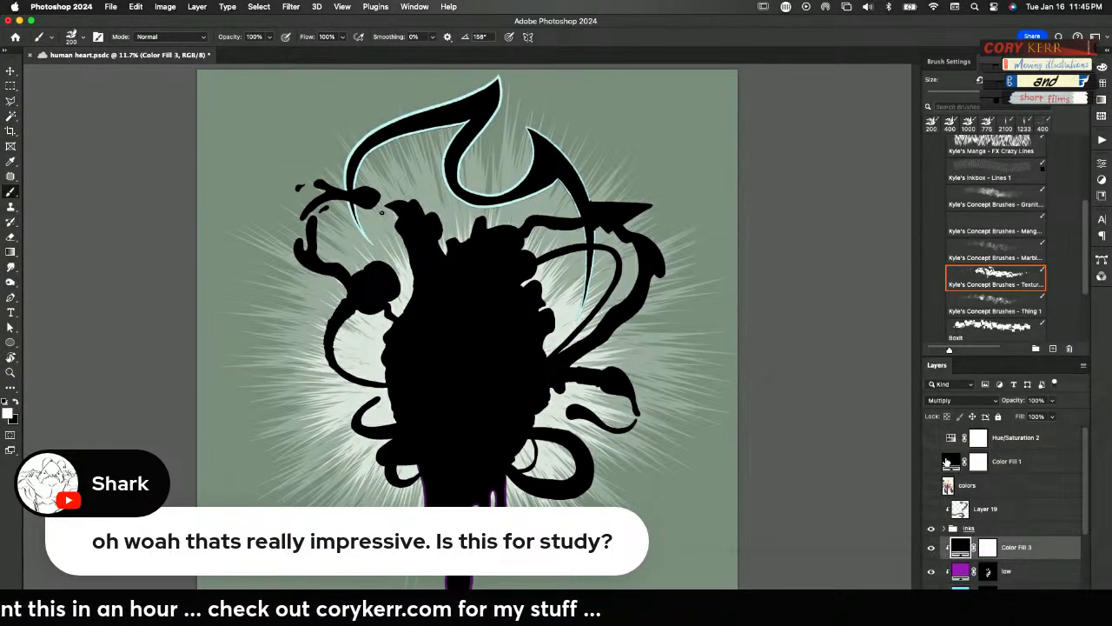
left_click_drag(1014, 401, 996, 402)
left_click(993, 549)
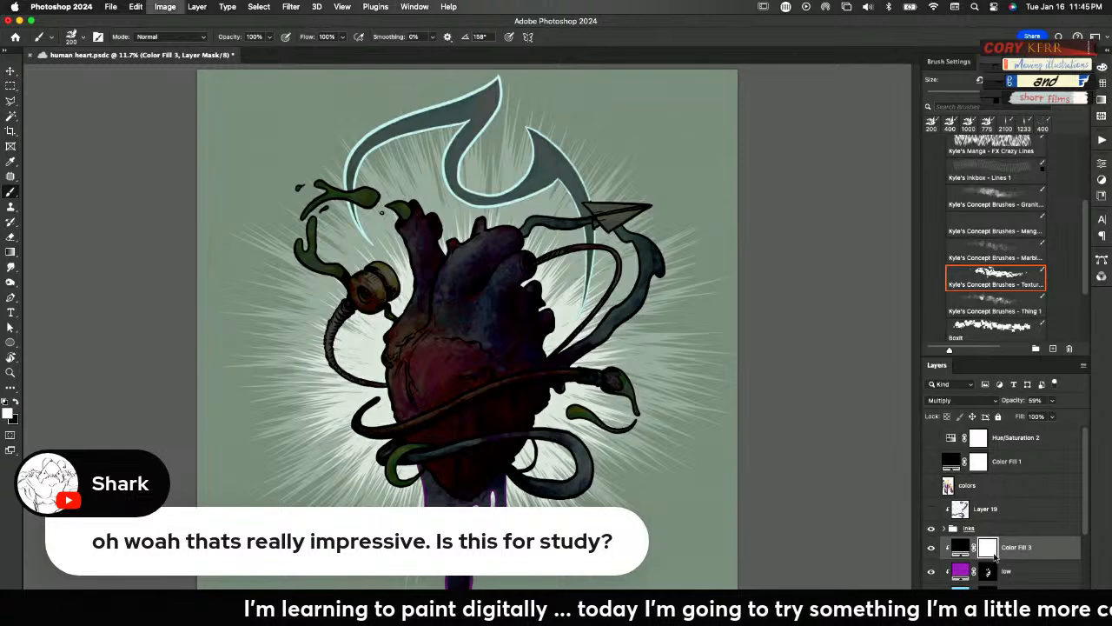
key("super+i")
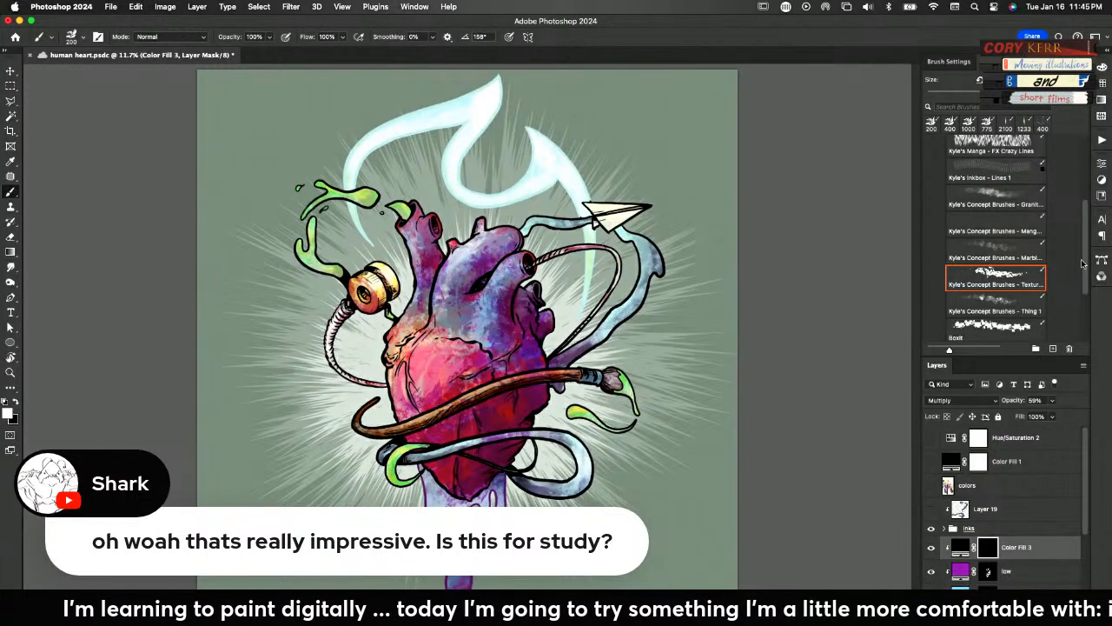
Set the black fill layer's opacity to 34% and paint crisp shadows on its mask around the upper vessels with the ink triangle brush
scroll(1083, 263, "up", 5)
left_click(941, 177)
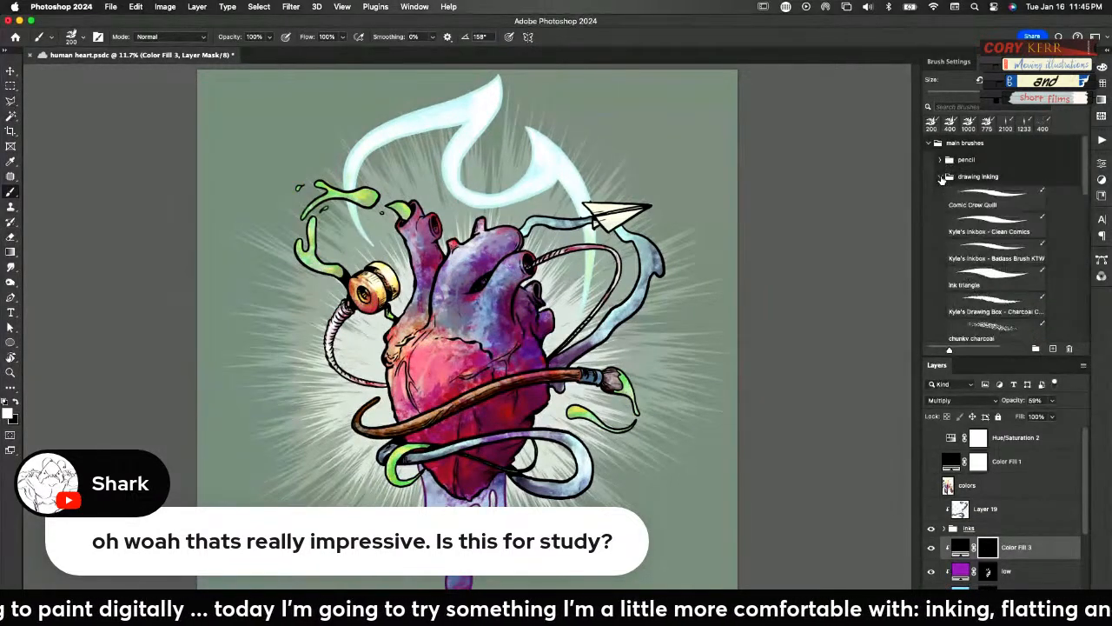
left_click(986, 280)
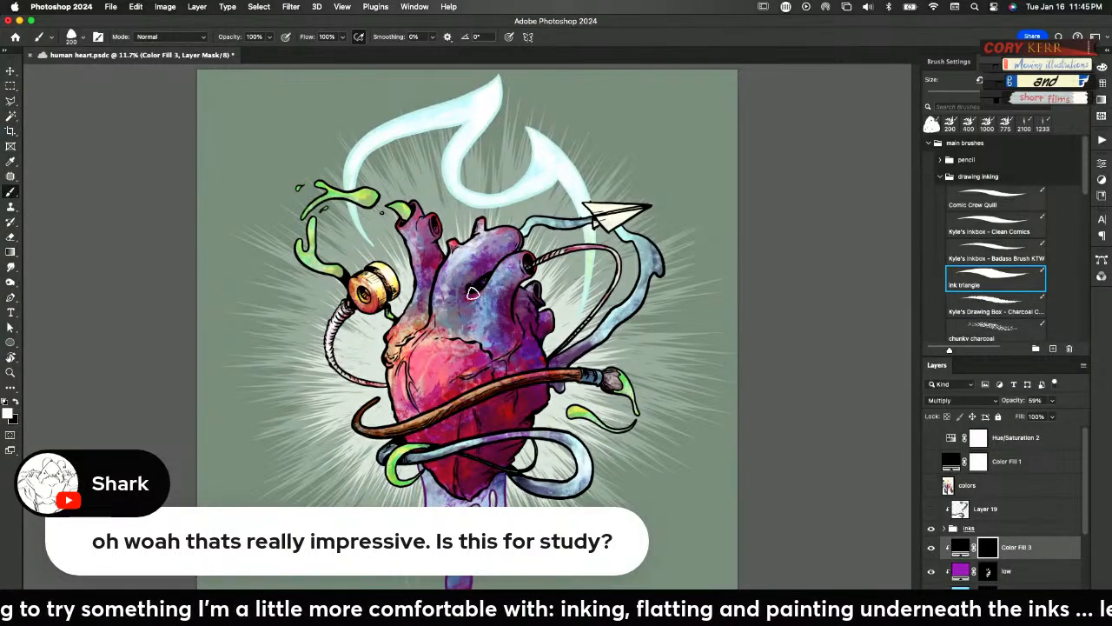
left_click_drag(1023, 402, 1004, 401)
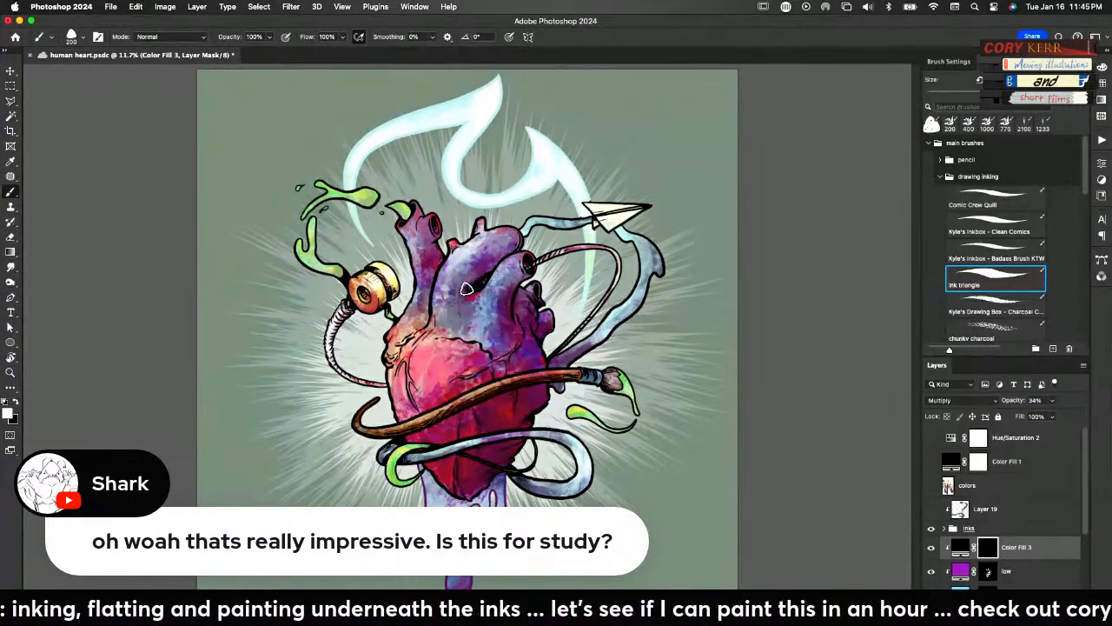
mouse_move(491, 269)
left_mouse_down()
mouse_move(515, 234)
mouse_move(513, 250)
mouse_move(514, 239)
mouse_move(479, 263)
mouse_move(451, 302)
mouse_move(472, 272)
mouse_move(459, 282)
mouse_move(462, 270)
mouse_move(434, 251)
mouse_move(421, 329)
mouse_move(437, 235)
left_mouse_up()
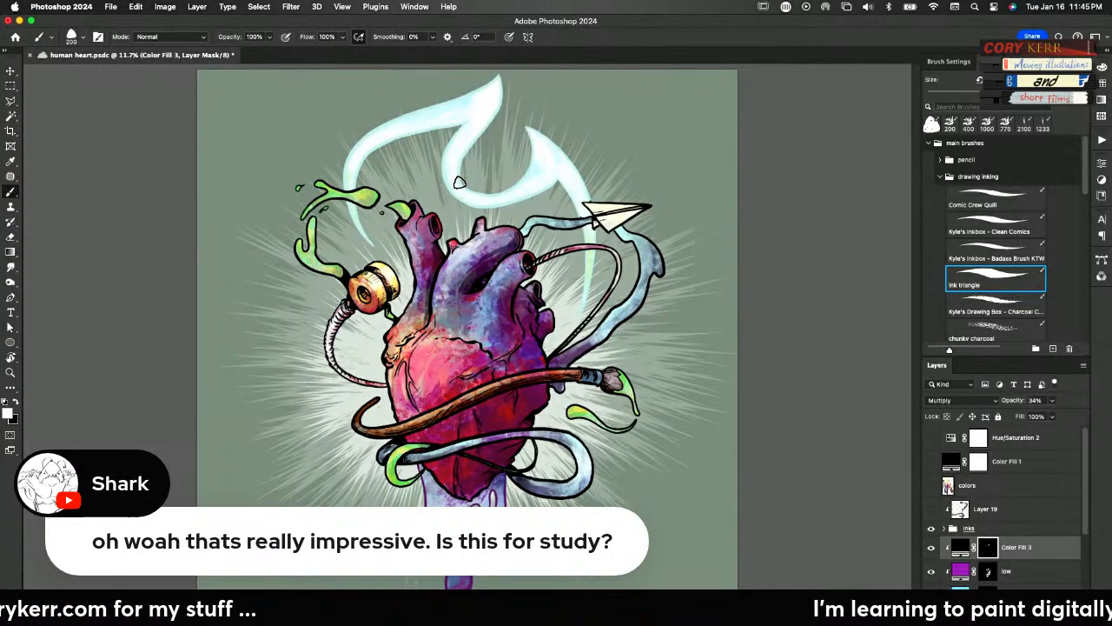
Change the black fill layer's color to deep saturated blue and lower its opacity to 22%
double_click(962, 550)
mouse_move(778, 398)
left_mouse_down()
mouse_move(800, 388)
mouse_move(814, 404)
left_mouse_up()
mouse_move(844, 481)
left_mouse_down()
mouse_move(849, 392)
mouse_move(810, 395)
mouse_move(814, 380)
left_mouse_up()
left_click(946, 335)
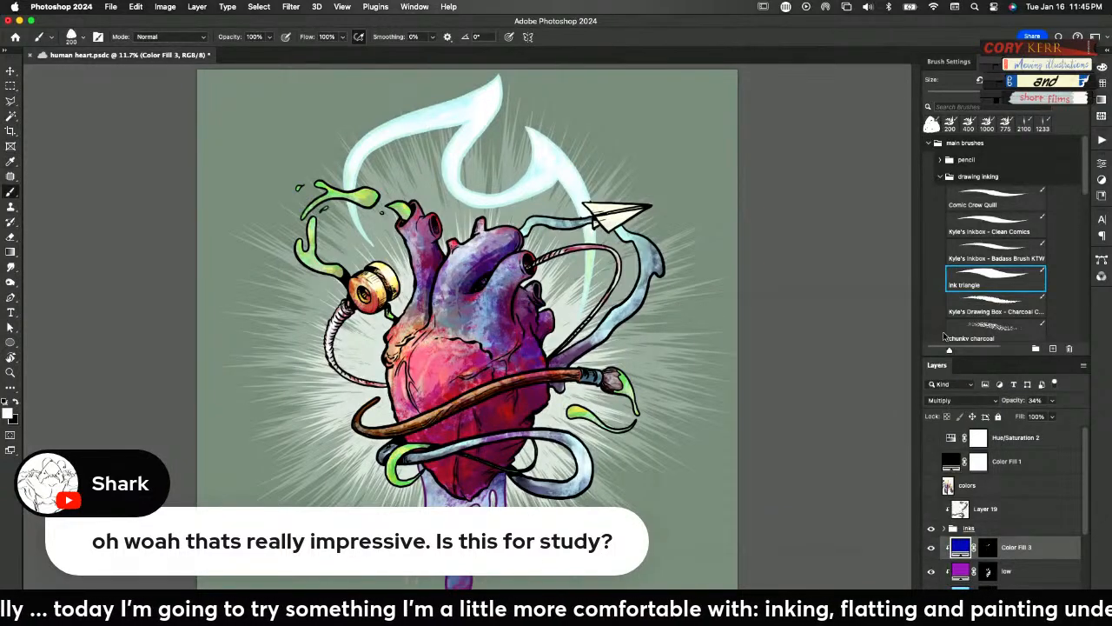
left_click_drag(1024, 402, 1007, 402)
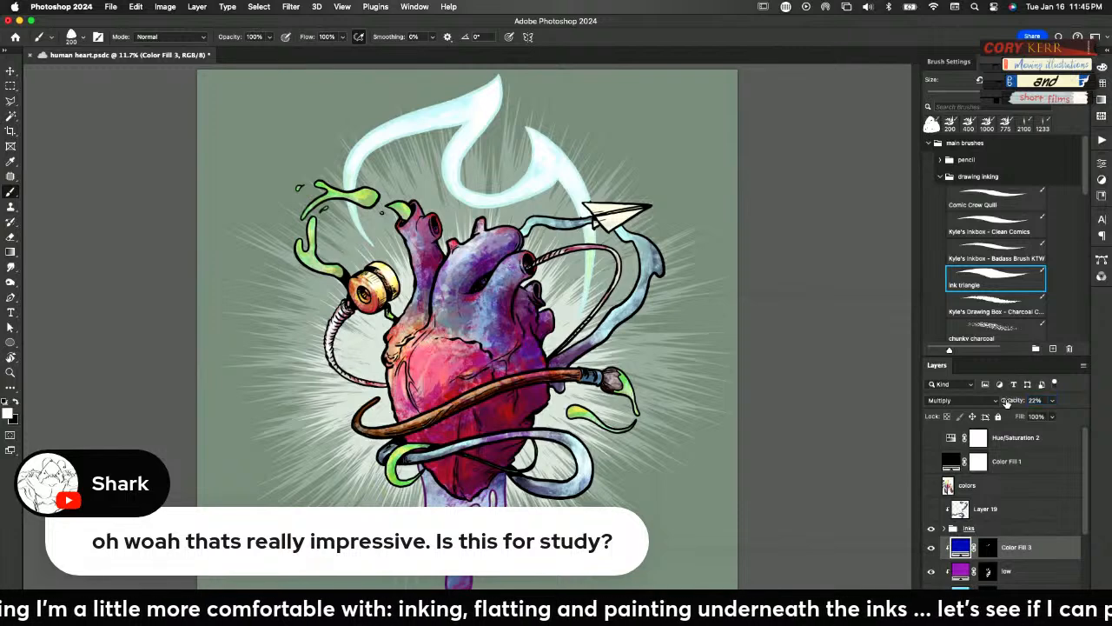
left_click(526, 289, "super")
left_click_drag(525, 291, 537, 289)
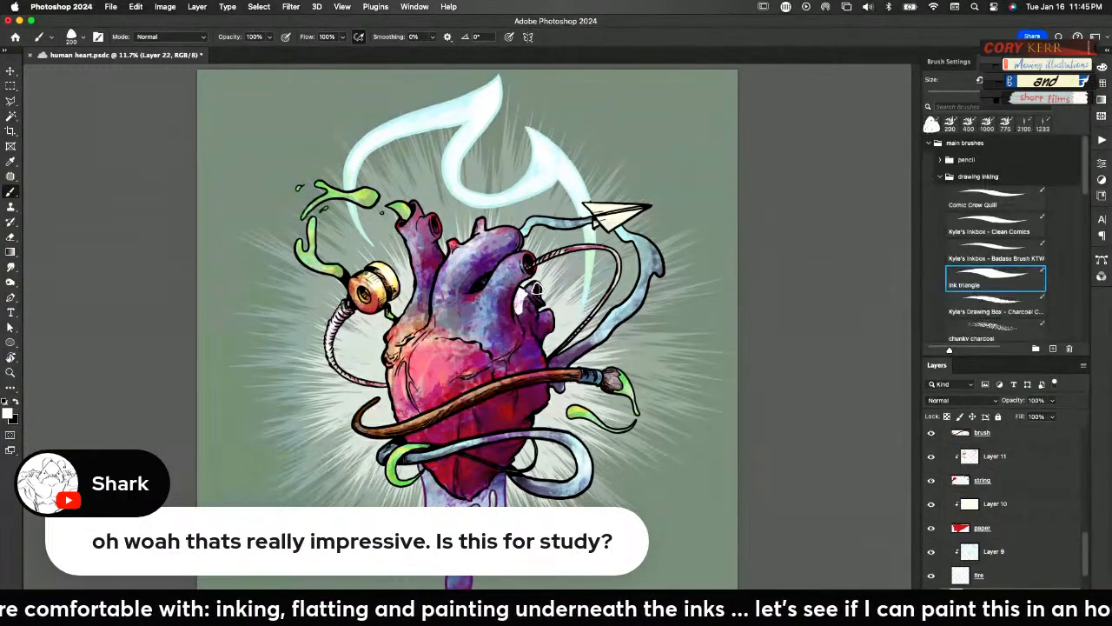
key("super+z")
key("super+z")
Paint more crisp shadows on the blue fill layer's mask, along the heart's side vessels, lower body and beneath the wrapped paintbrush and ribbon
left_click(988, 441)
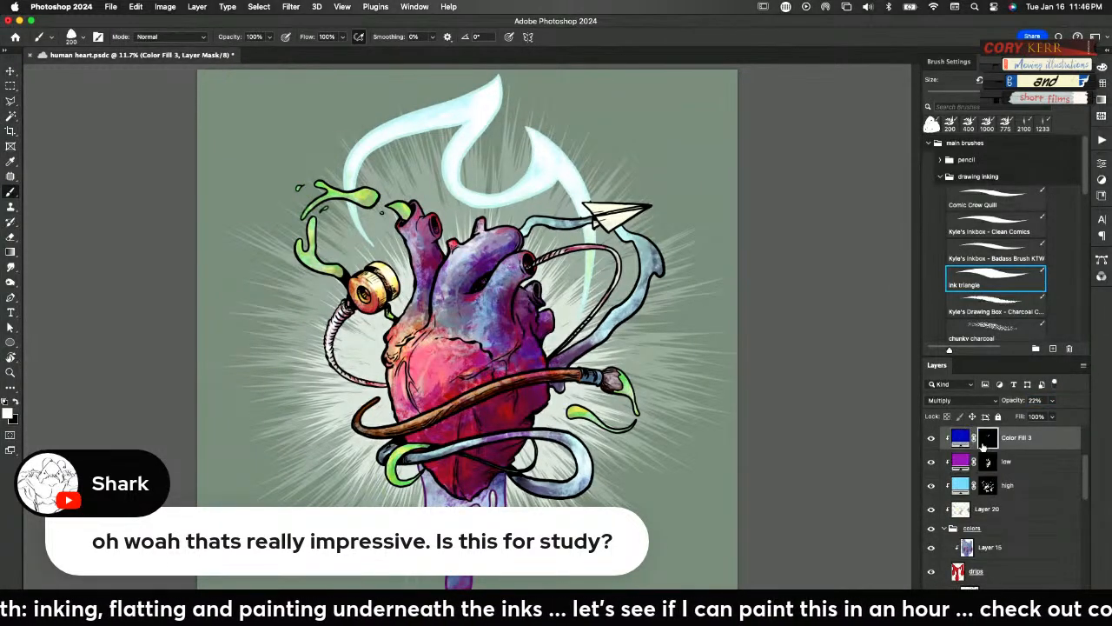
mouse_move(516, 308)
left_mouse_down()
mouse_move(521, 294)
mouse_move(525, 312)
mouse_move(531, 295)
mouse_move(526, 316)
left_mouse_up()
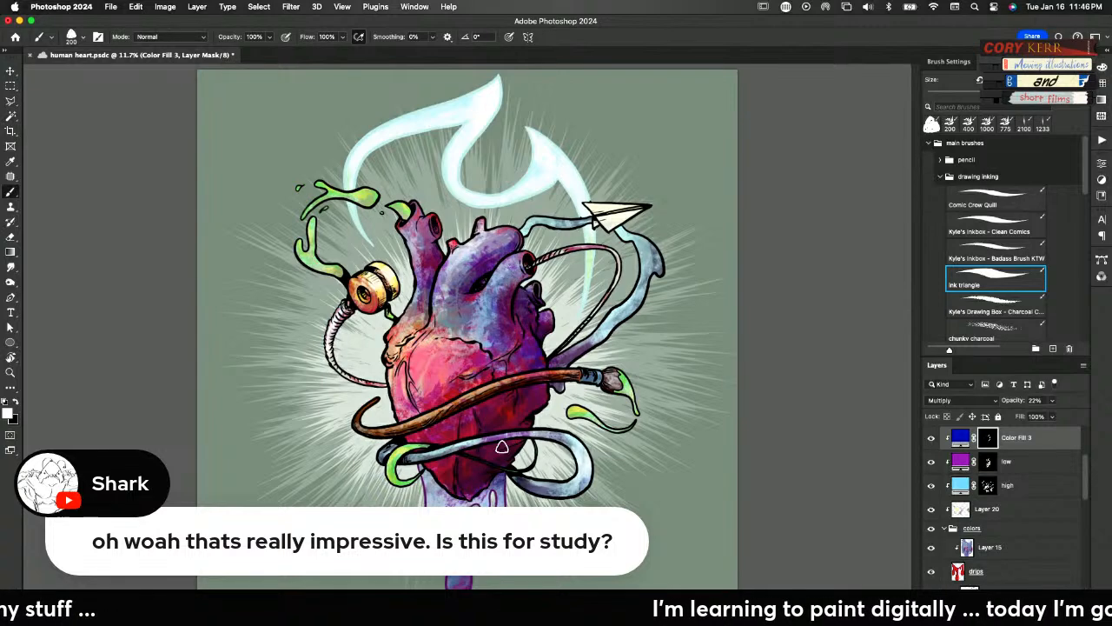
mouse_move(523, 439)
left_mouse_down()
mouse_move(523, 422)
mouse_move(504, 424)
left_mouse_up()
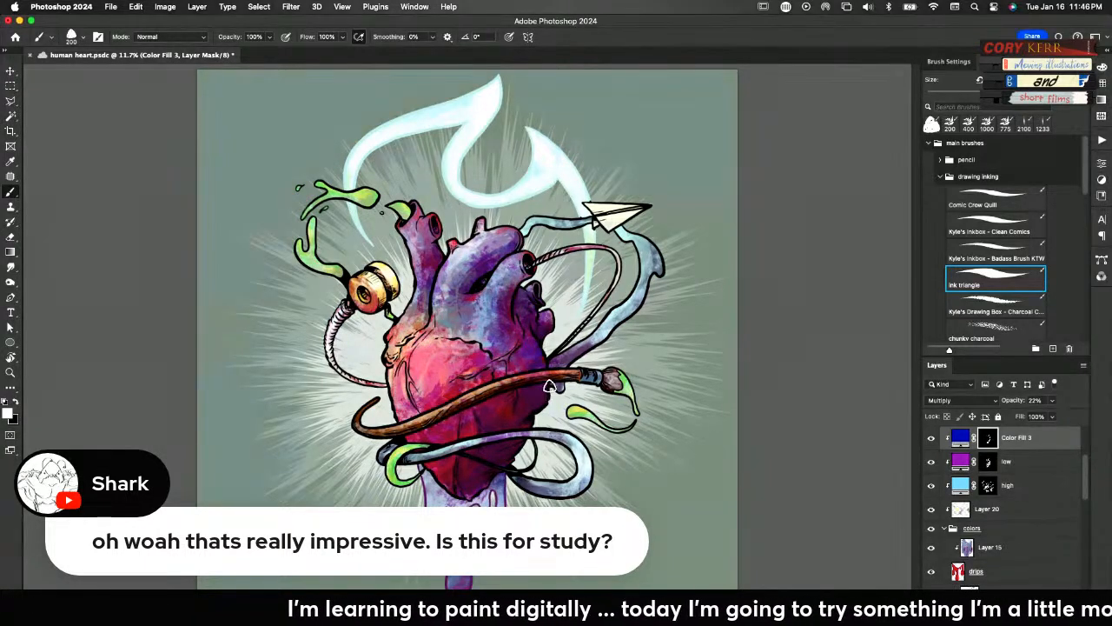
left_click_drag(569, 356, 609, 318)
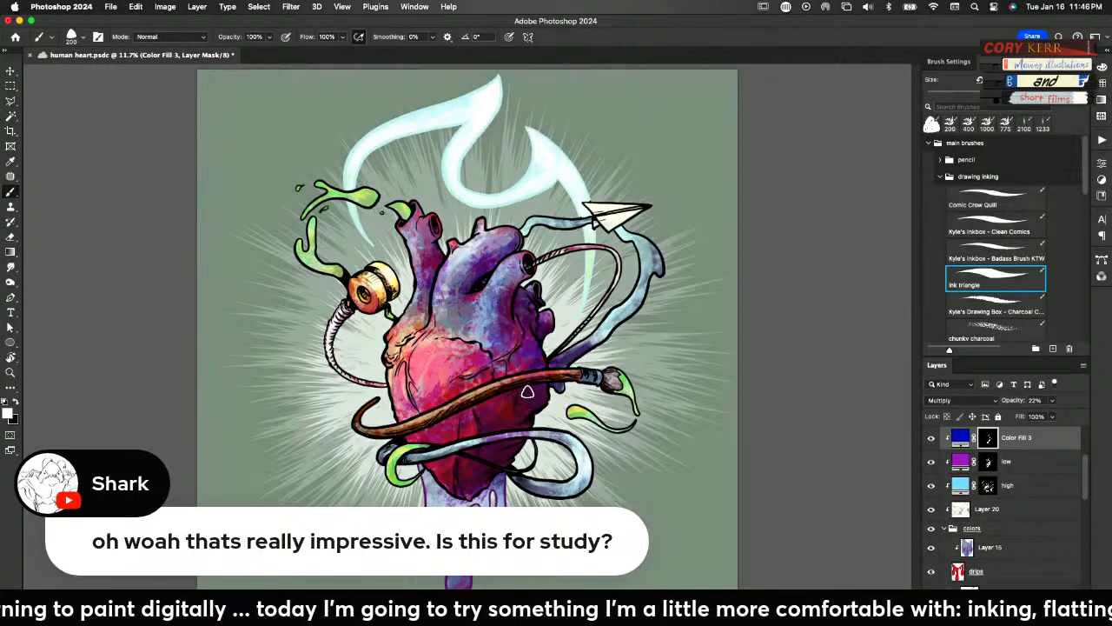
left_click_drag(534, 385, 404, 441)
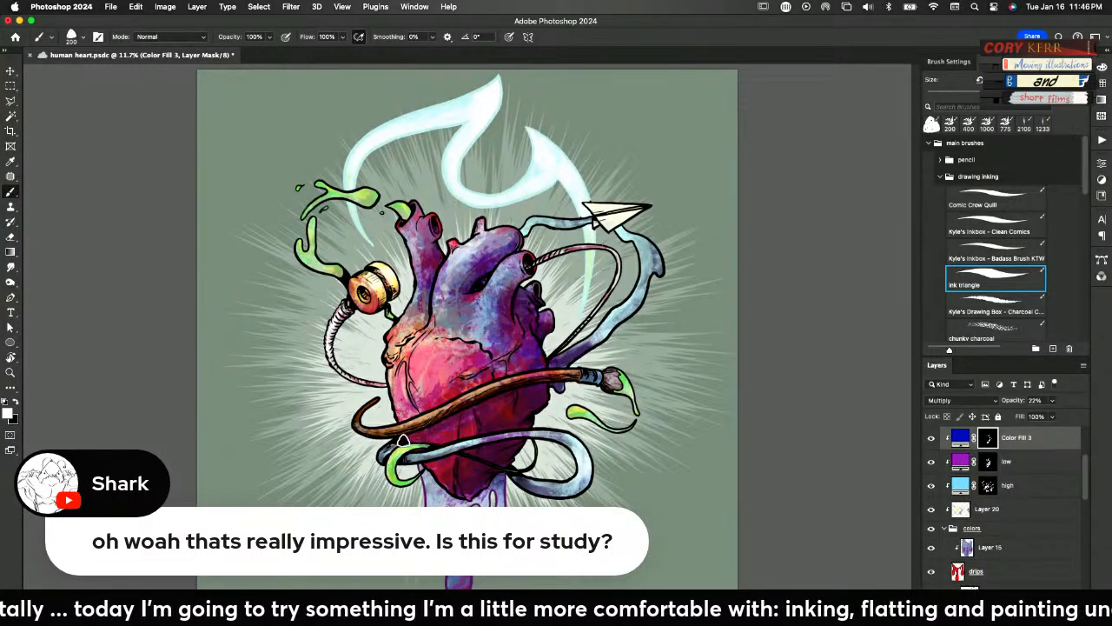
mouse_move(554, 386)
left_mouse_down()
mouse_move(425, 439)
mouse_move(409, 433)
mouse_move(406, 421)
mouse_move(516, 374)
left_mouse_up()
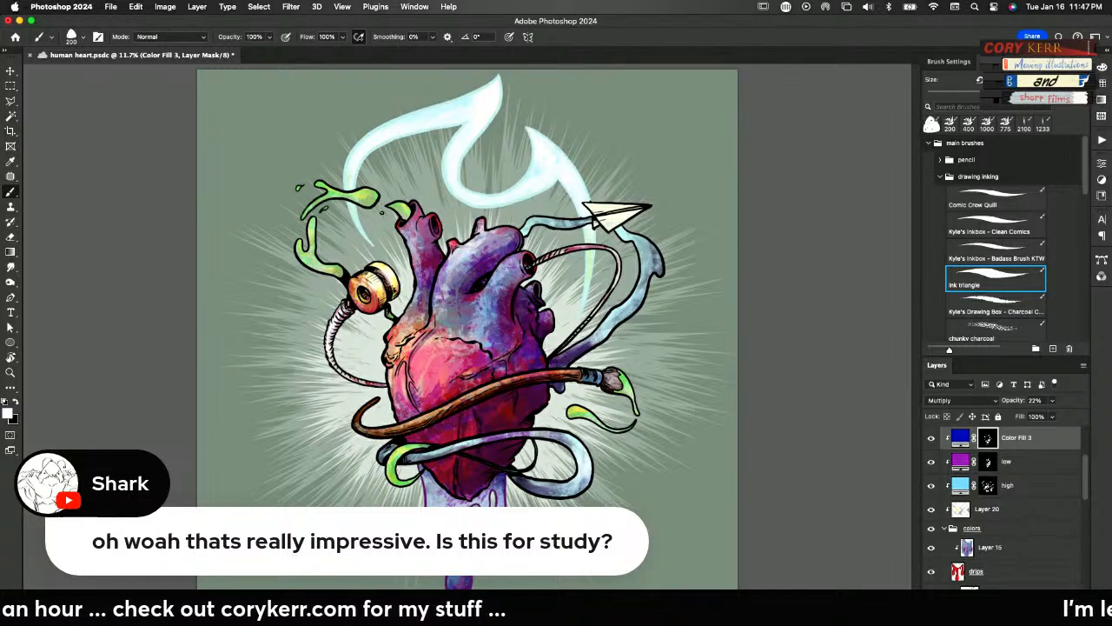
Add a pale yellow (fffeb0) solid color fill layer above the blue fill and clip it to the layers below
left_click(1015, 619)
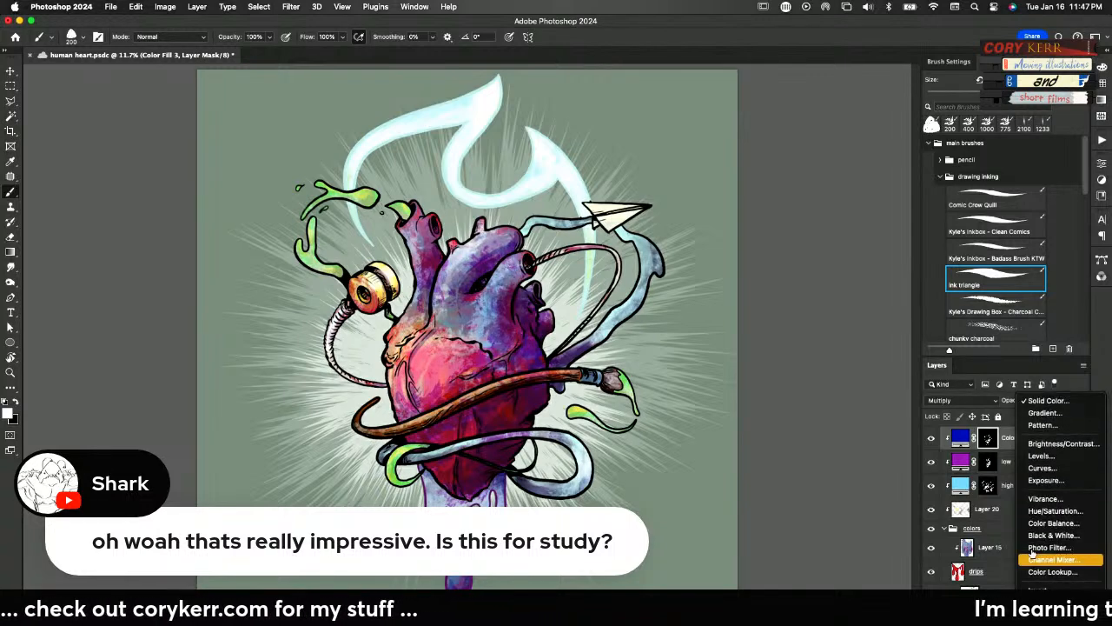
left_click(1052, 405)
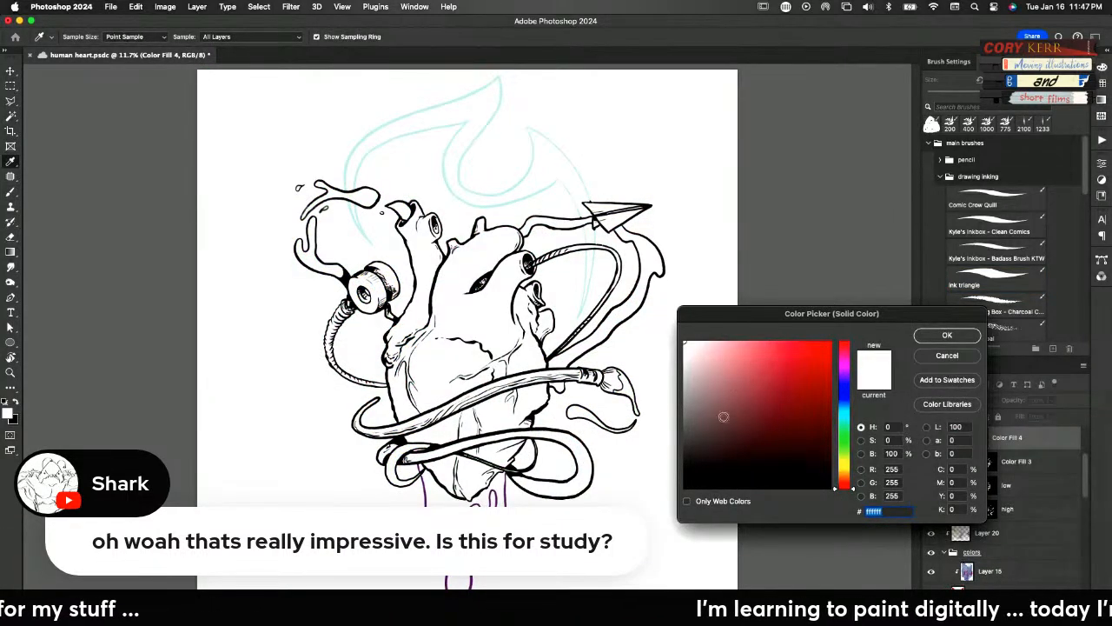
left_click_drag(849, 470, 847, 465)
left_click_drag(806, 358, 729, 336)
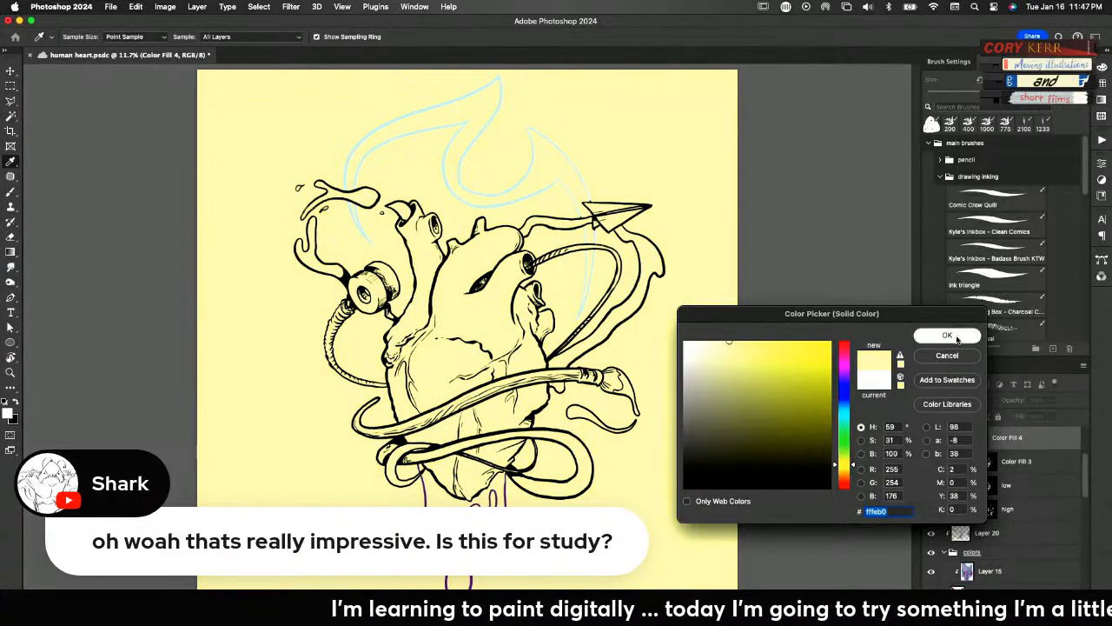
left_click(949, 335)
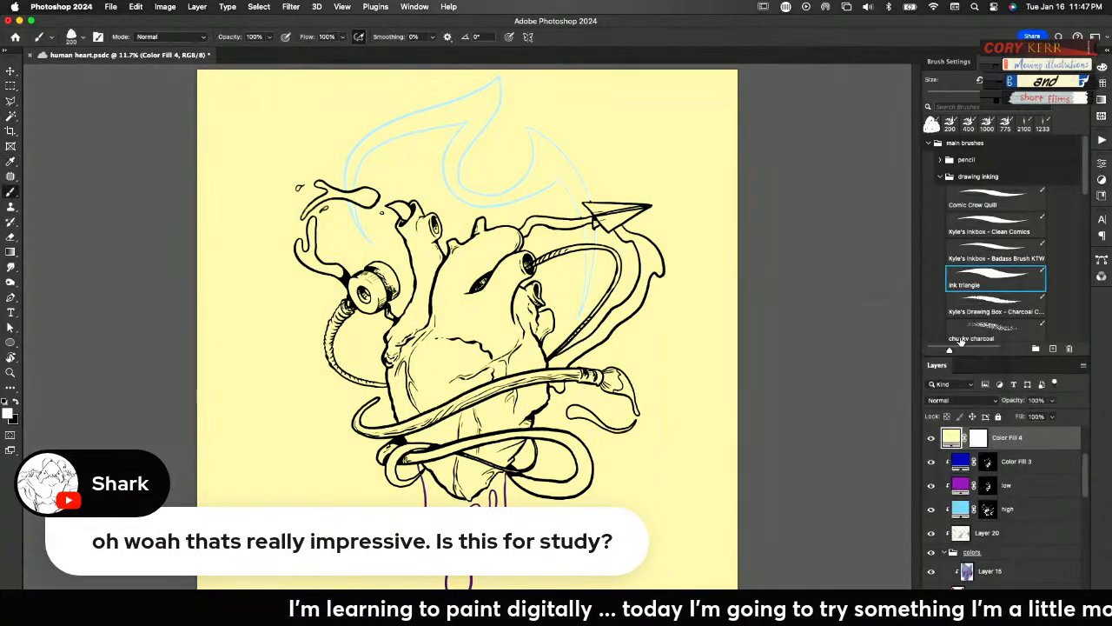
left_click(956, 449, "alt")
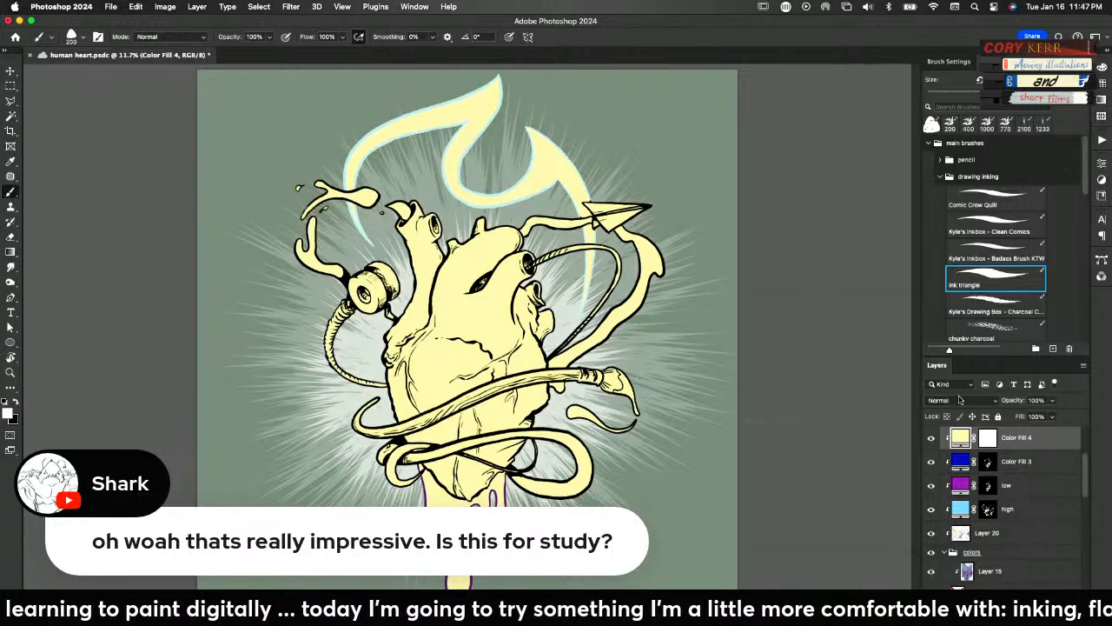
Set the pale yellow fill layer to Soft Light and invert its mask to black
left_click(949, 399)
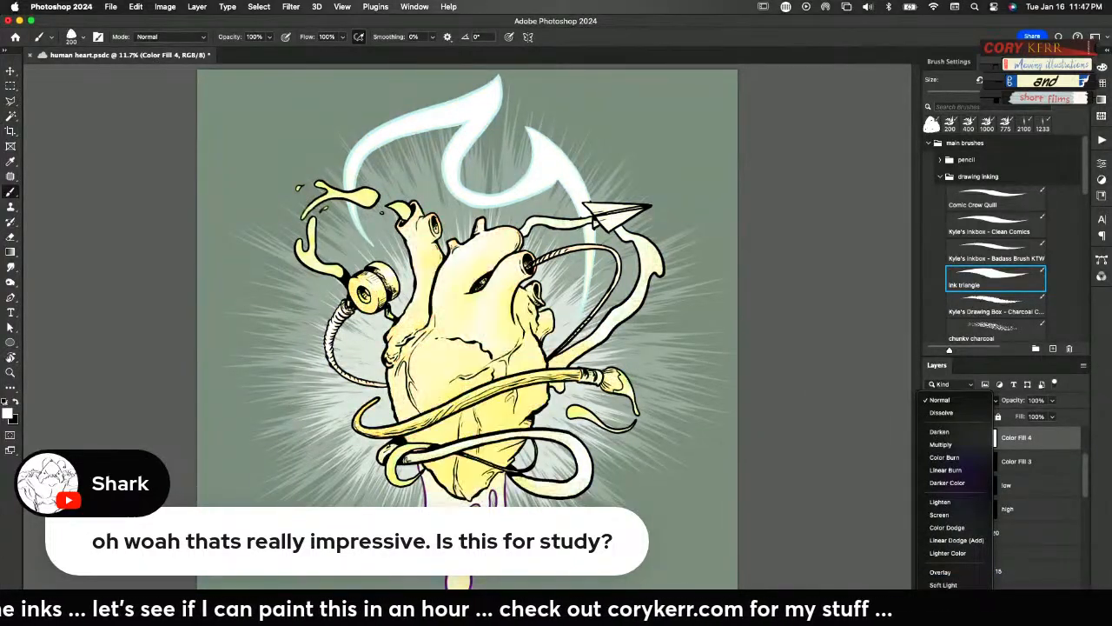
left_click(933, 584)
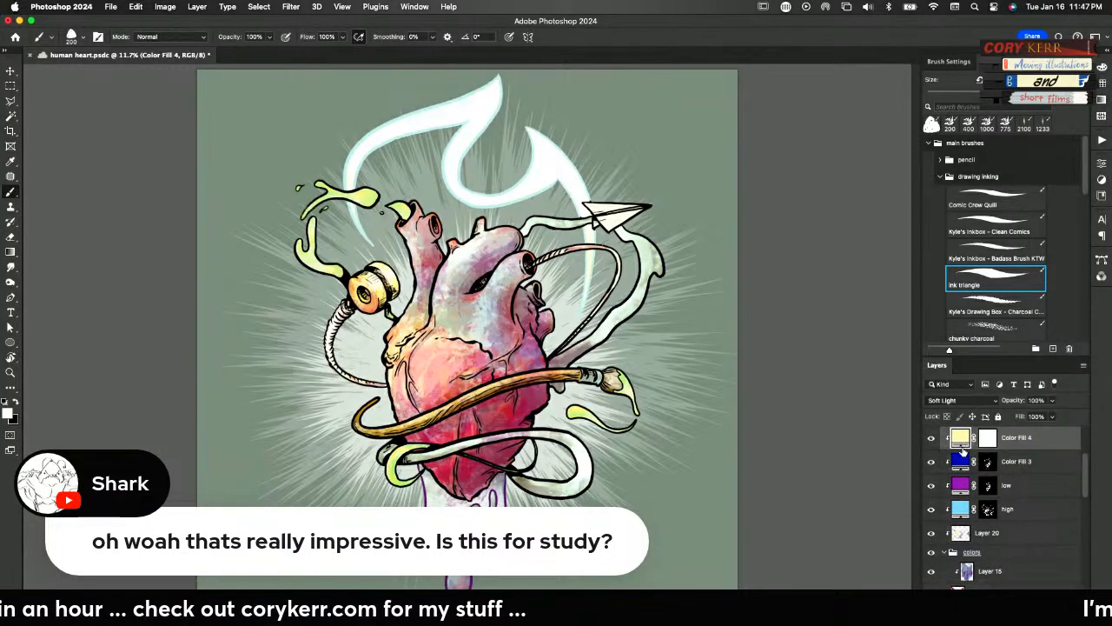
left_click(989, 443)
key("super+i")
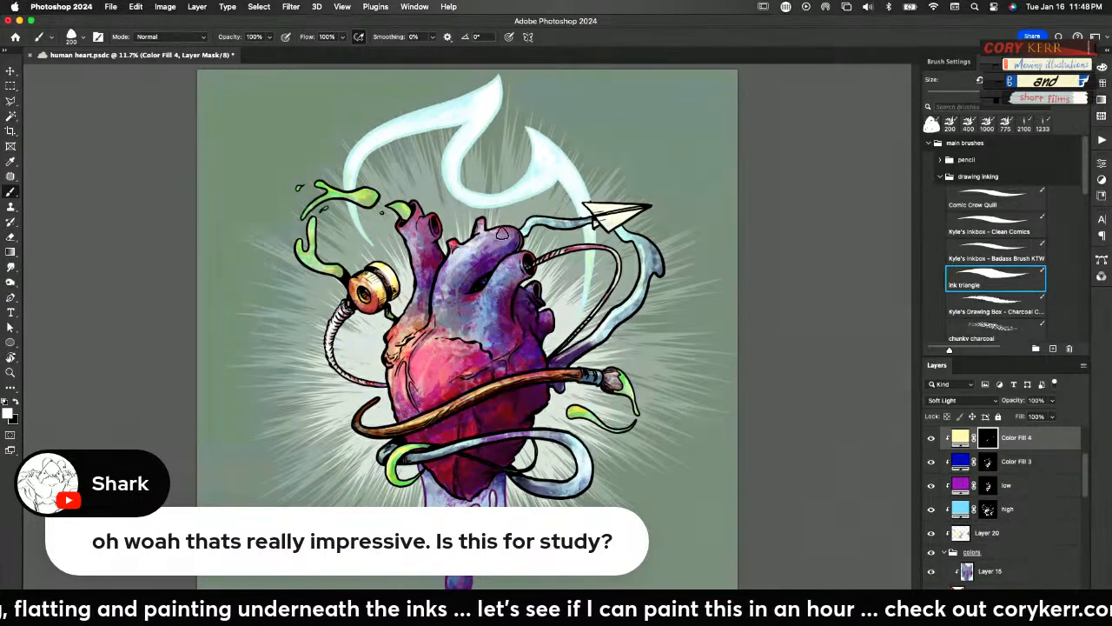
Paint crisp highlights over the heart on the yellow fill's mask with the layer at 90% opacity, and touch up the blue fill's shadow mask
mouse_move(504, 230)
left_mouse_down()
mouse_move(462, 249)
mouse_move(436, 322)
mouse_move(452, 271)
mouse_move(413, 252)
mouse_move(420, 300)
mouse_move(407, 321)
left_mouse_up()
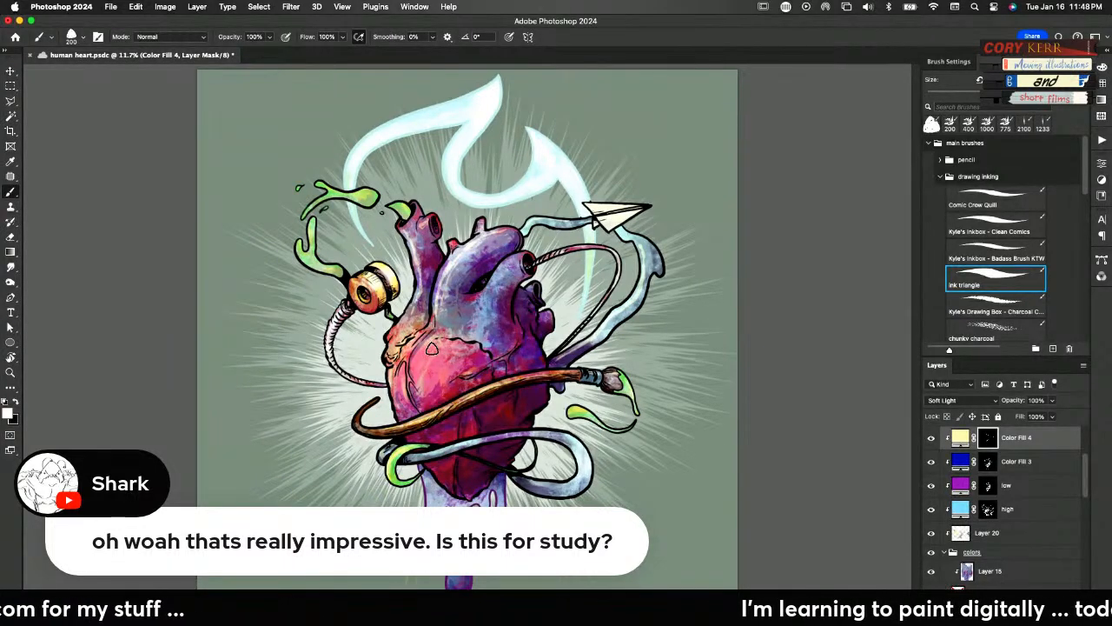
left_click_drag(1014, 403, 1009, 405)
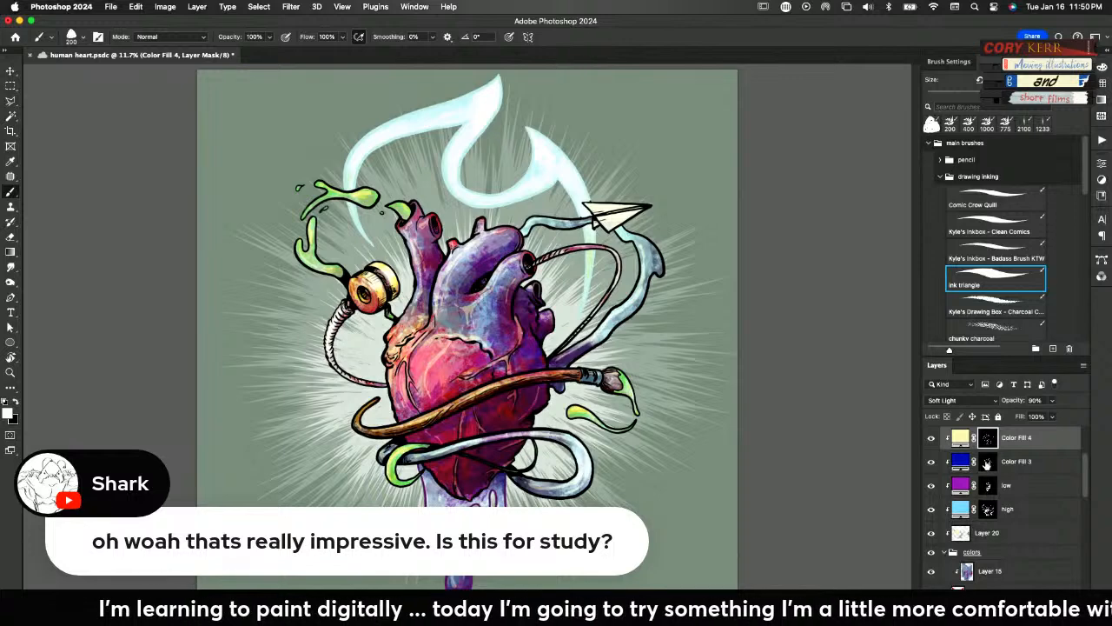
left_click(987, 465)
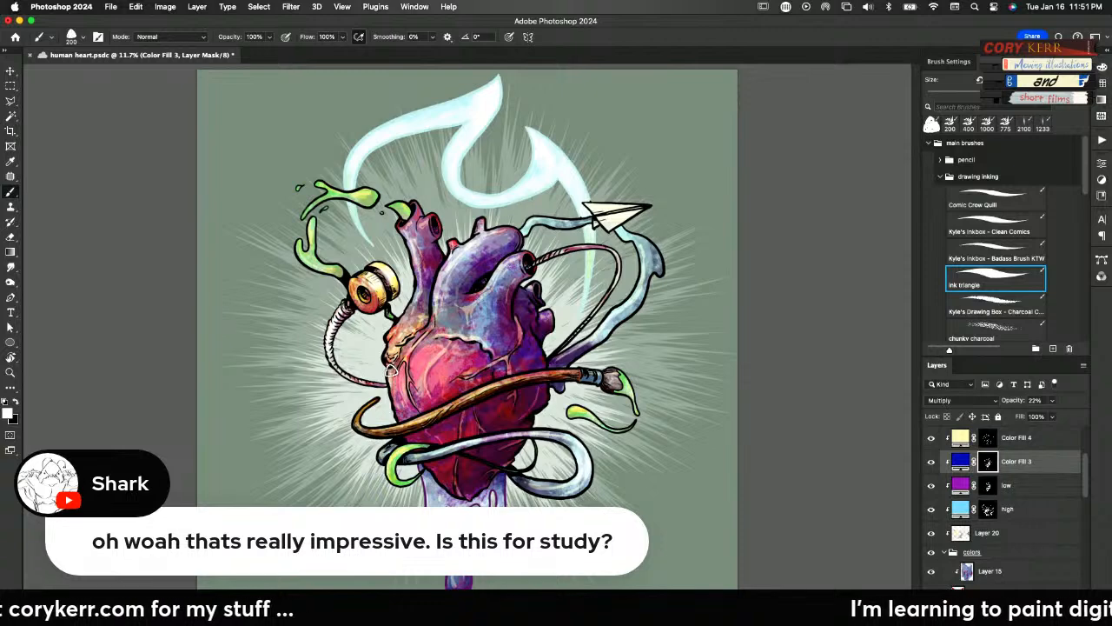
left_click(987, 439)
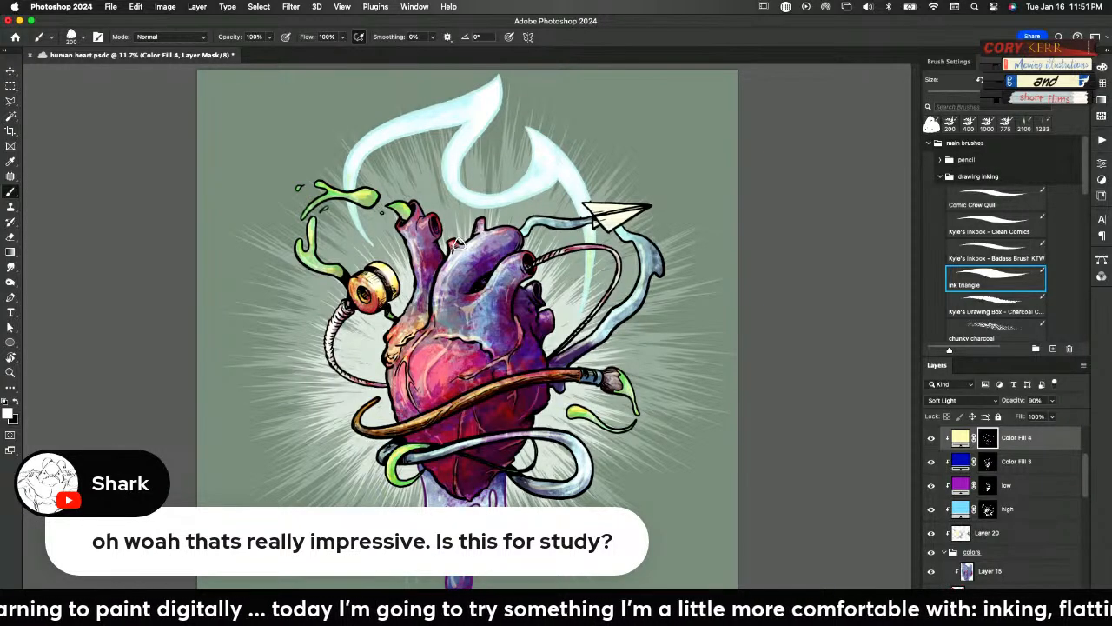
Inspect the paper plane area up close, comparing it with Group 1 and the inks group shown and hidden
key("z")
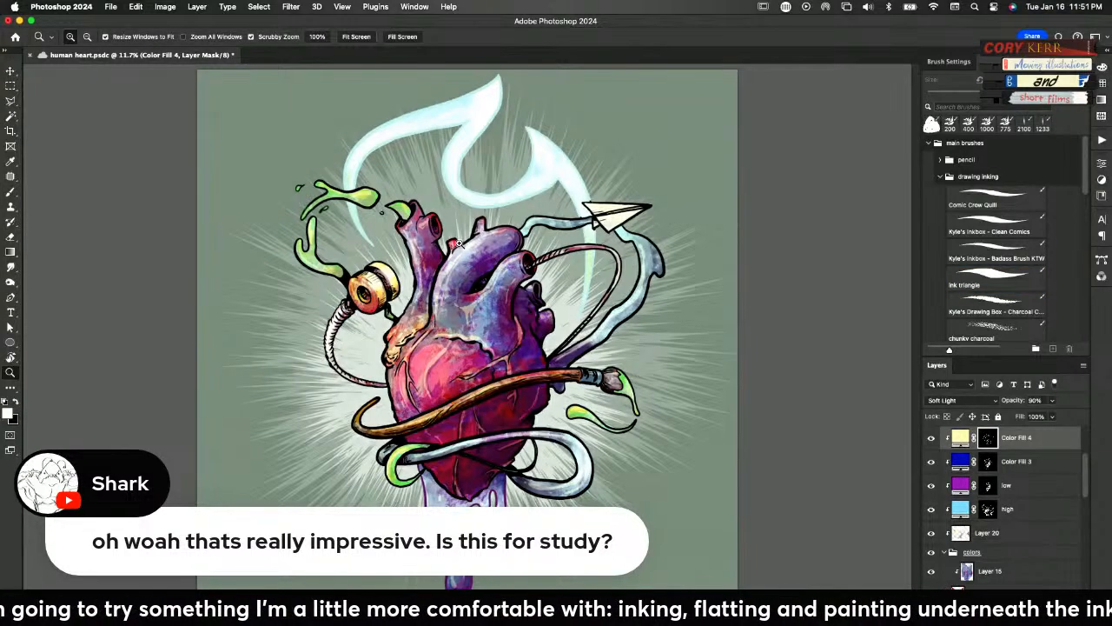
left_click_drag(589, 215, 608, 426)
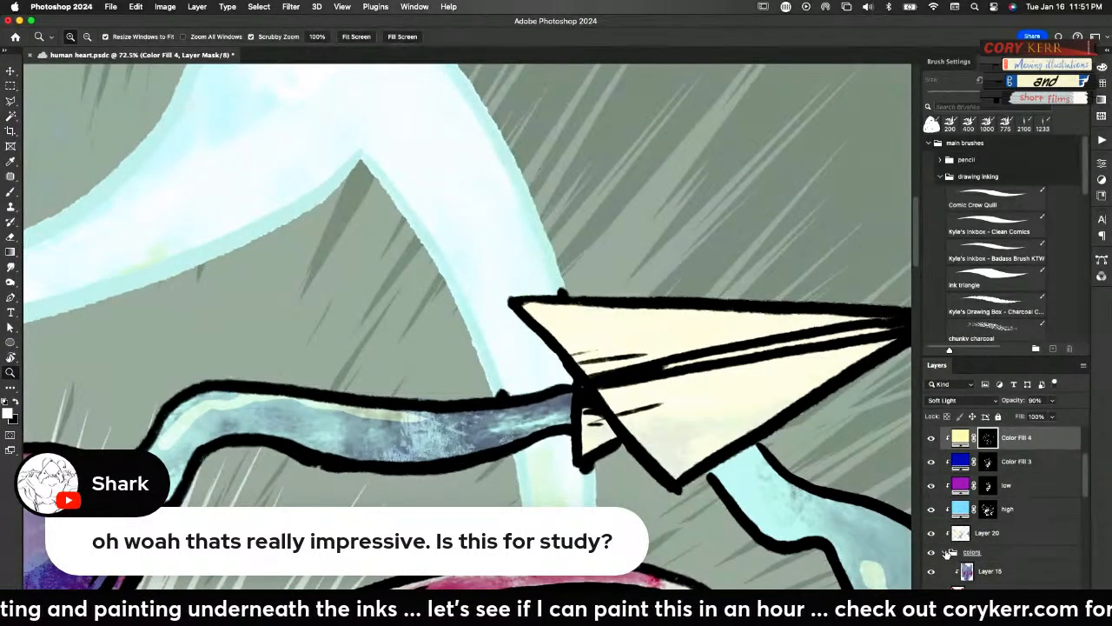
left_click(947, 552)
left_click(932, 573)
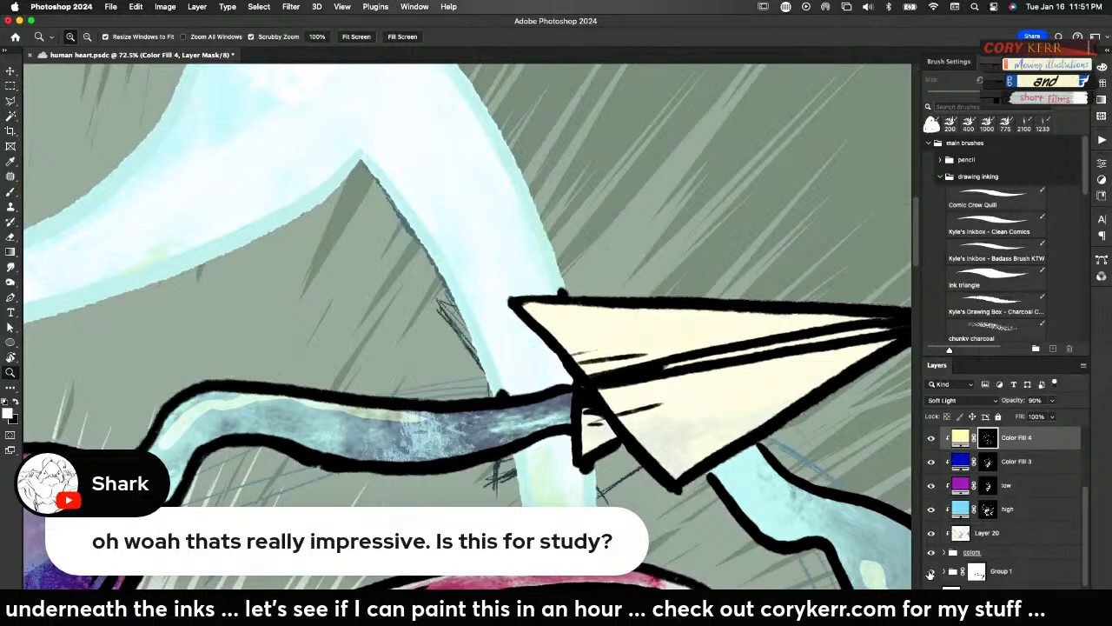
left_click(931, 574)
scroll(1080, 508, "up", 4)
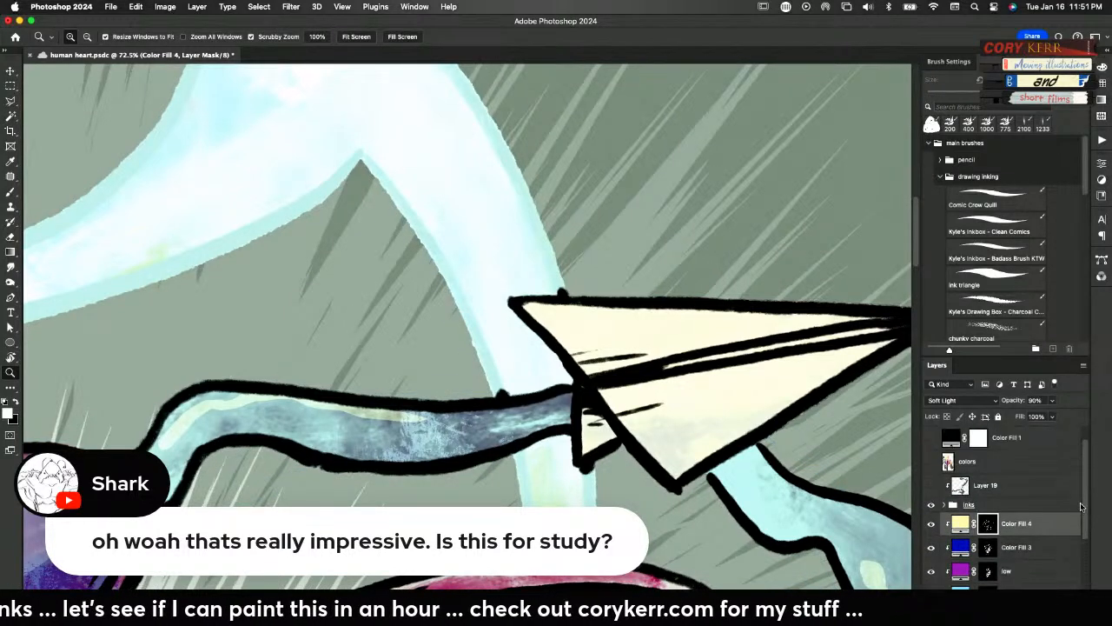
left_click(930, 507)
left_click(931, 507)
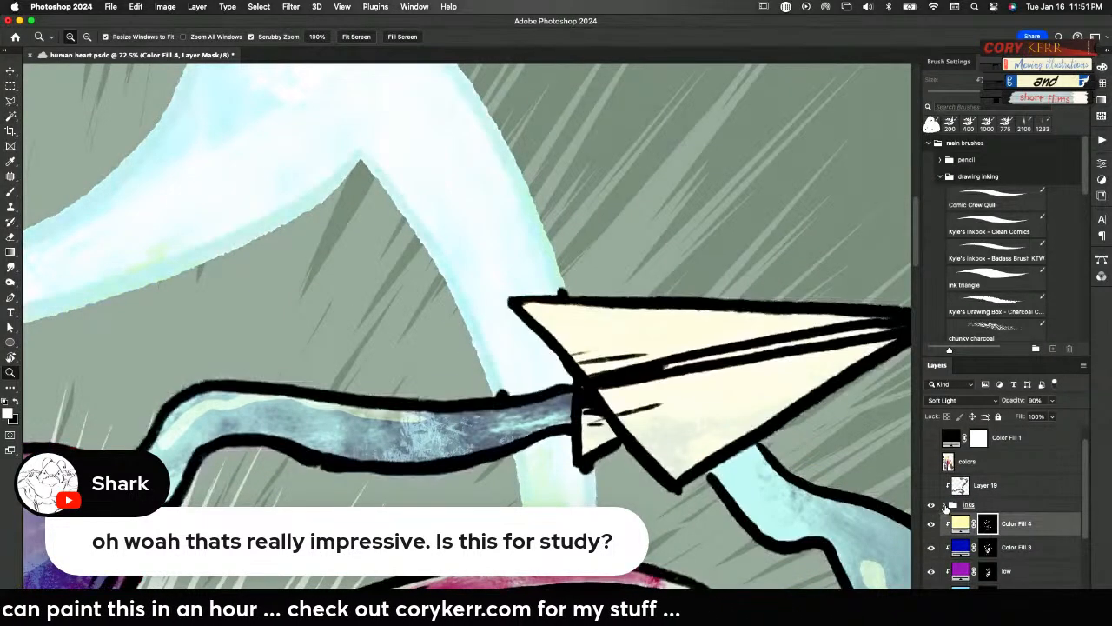
left_click(946, 505)
Erase the stray ink specks around the paper plane and ribbon on Layer 2 in the inks group
key("v")
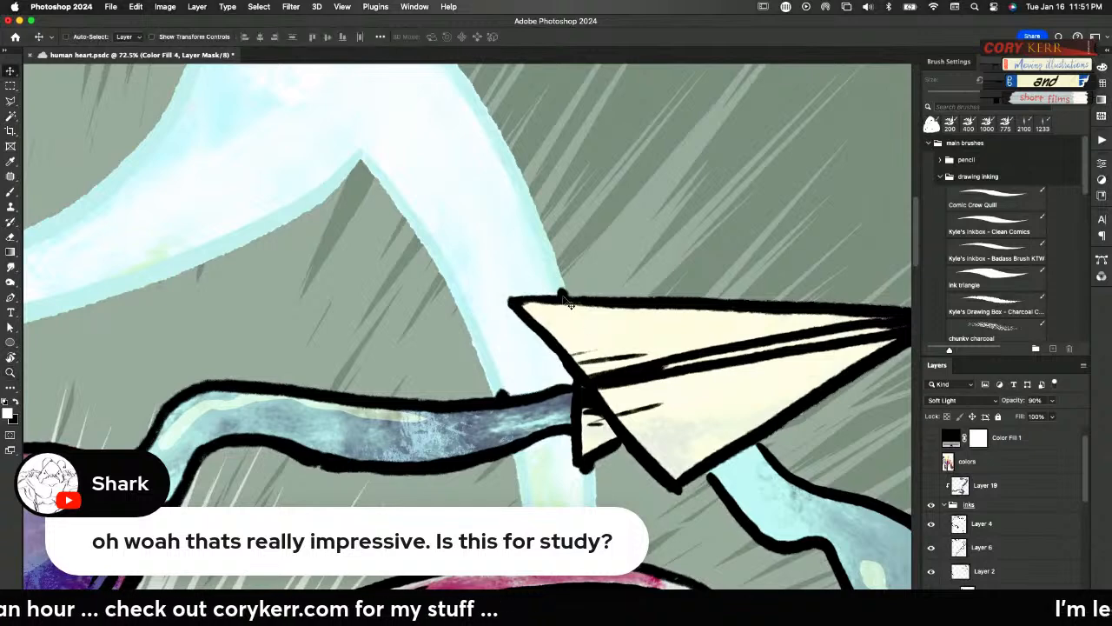
right_click(561, 273)
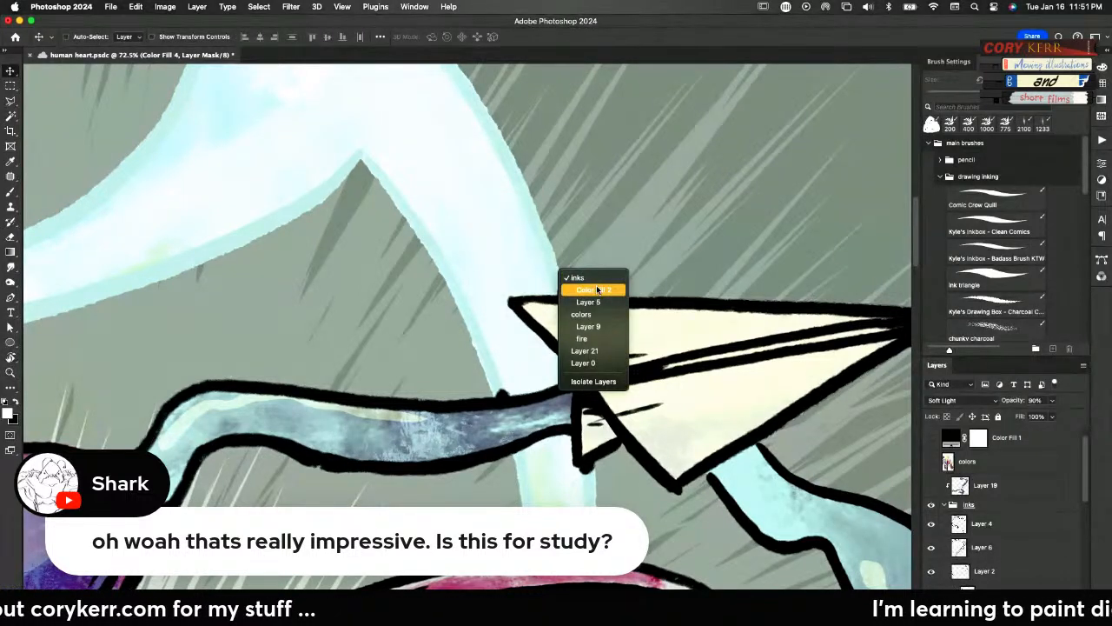
left_click(588, 302)
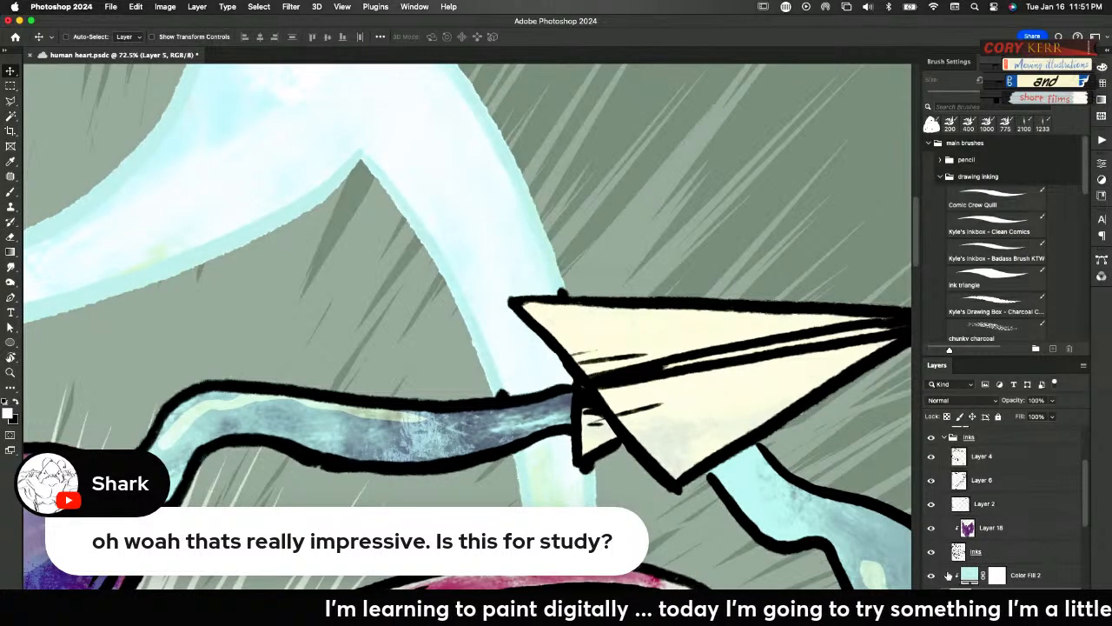
right_click(565, 283)
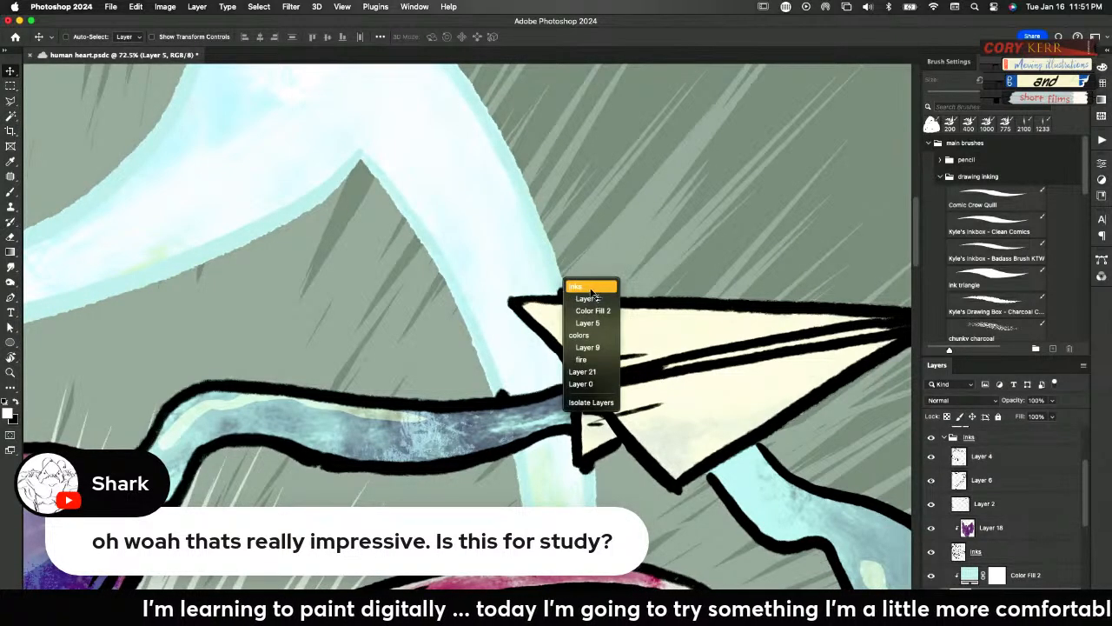
left_click(591, 299)
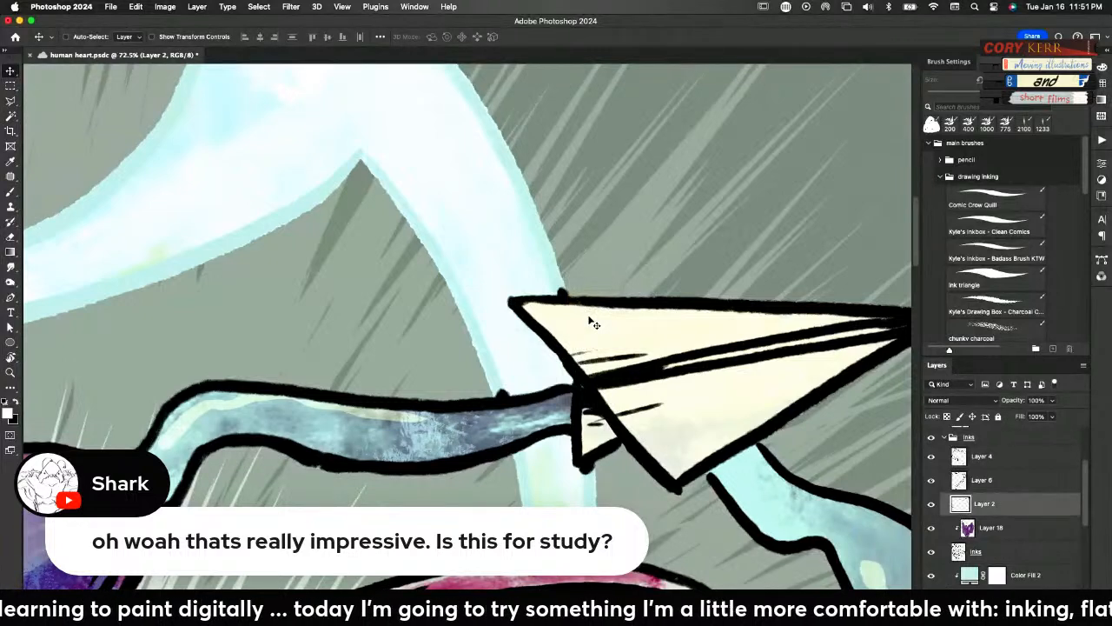
left_click(933, 505)
left_click(931, 505)
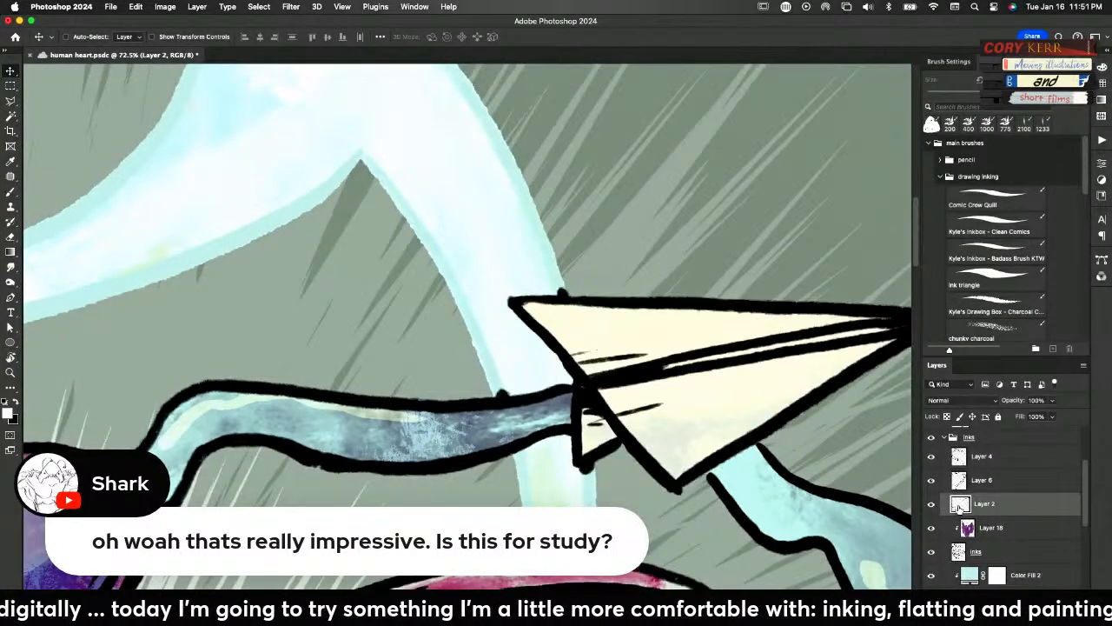
key("e")
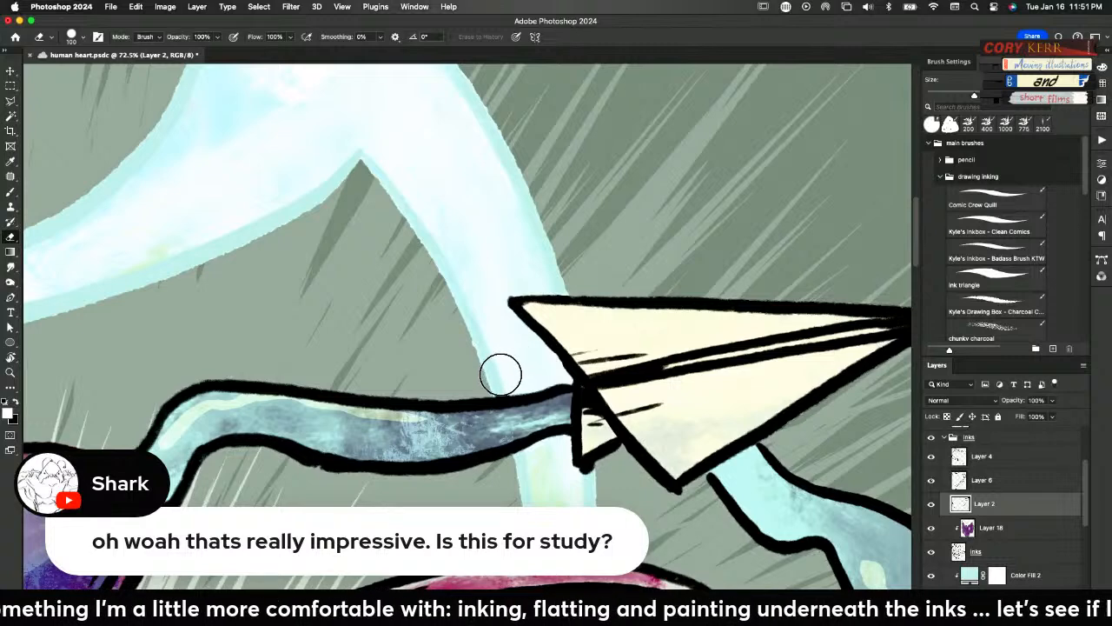
left_click_drag(498, 372, 511, 395)
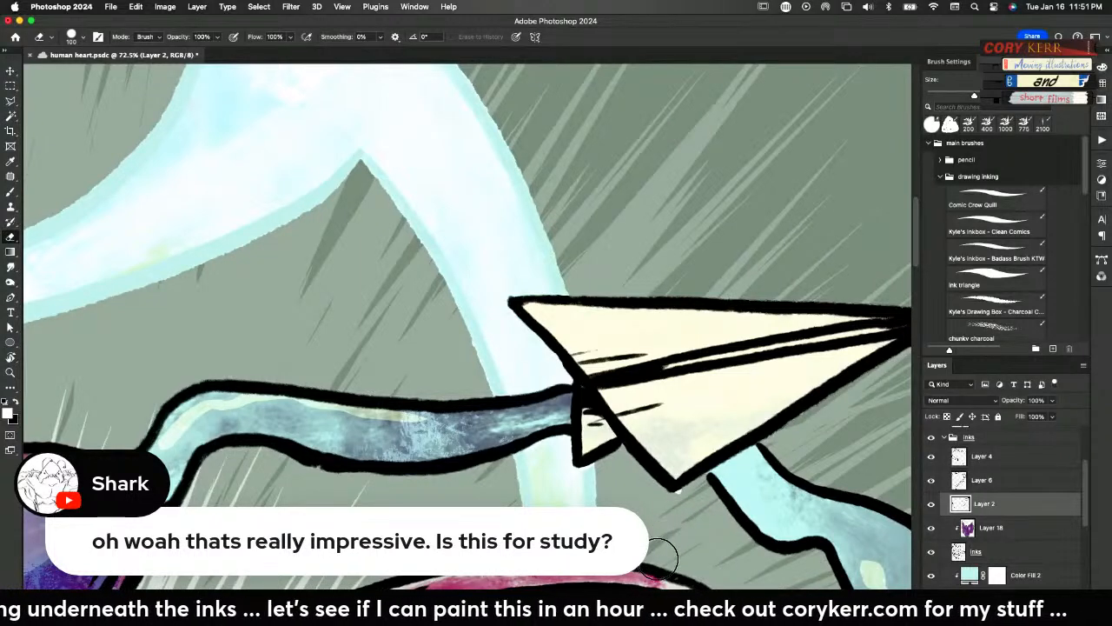
Extend the ribbon's black ink outline up to the paper plane's underside on Layer 2 with the ink triangle brush at size 35
key("b")
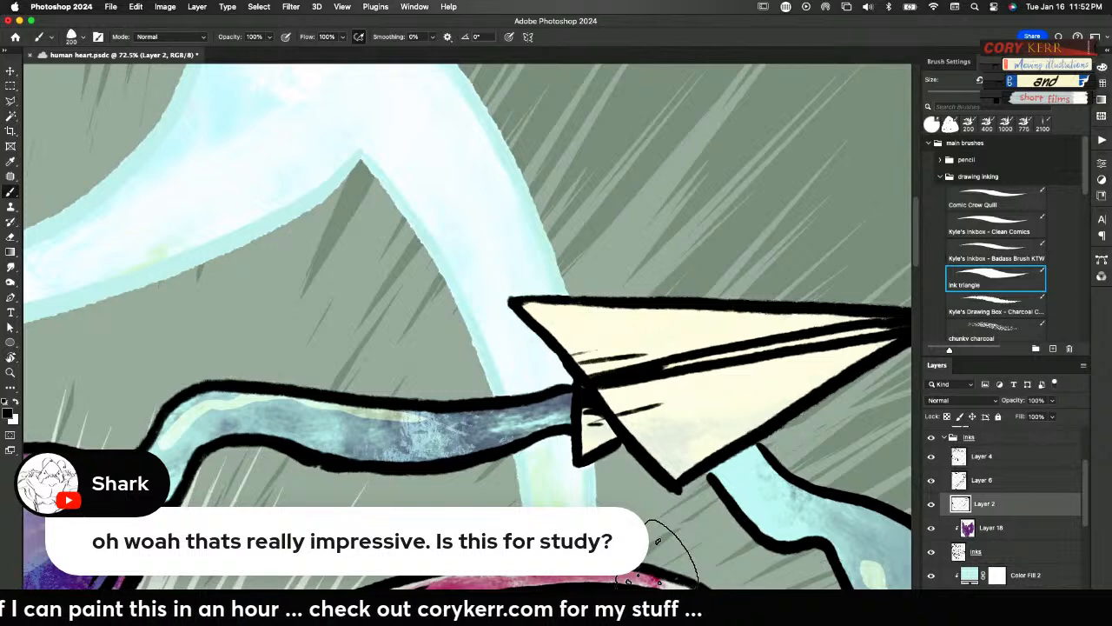
key("bracketleft")
key("bracketleft")
key("bracketleft")
key("bracketleft")
key("bracketleft")
key("bracketleft")
key("bracketleft")
key("bracketleft")
key("bracketleft")
key("bracketleft")
key("bracketleft")
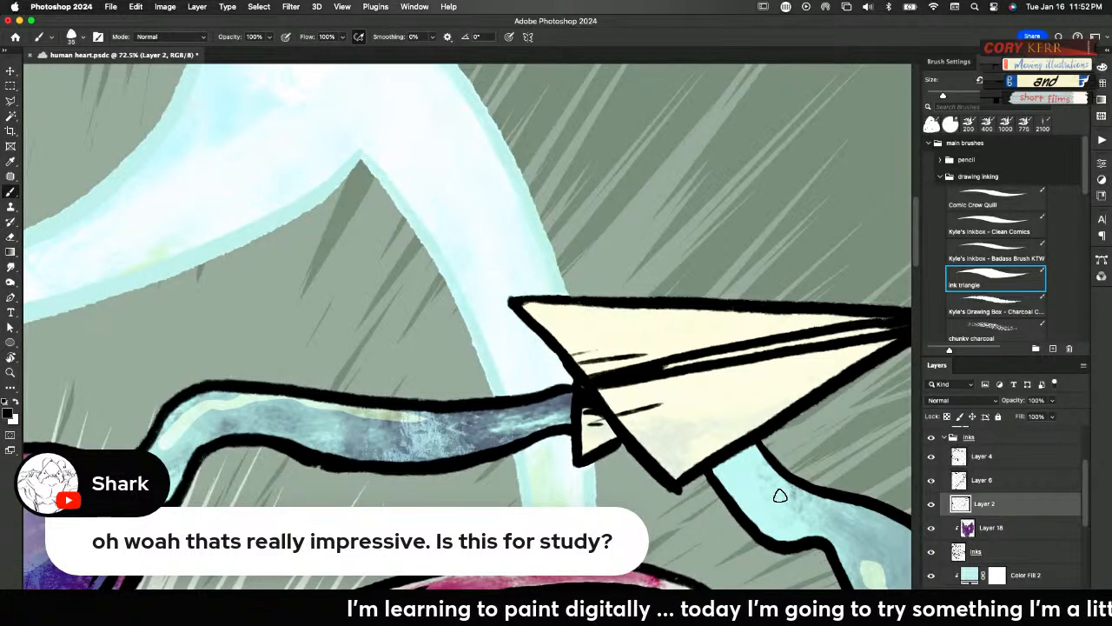
key("super+0")
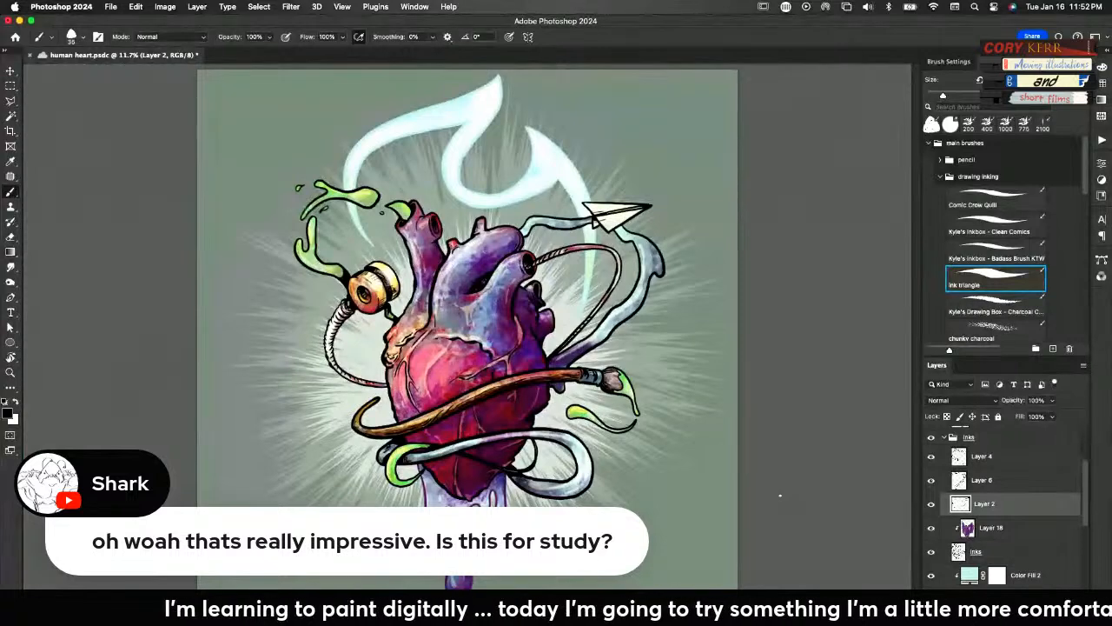
key("z")
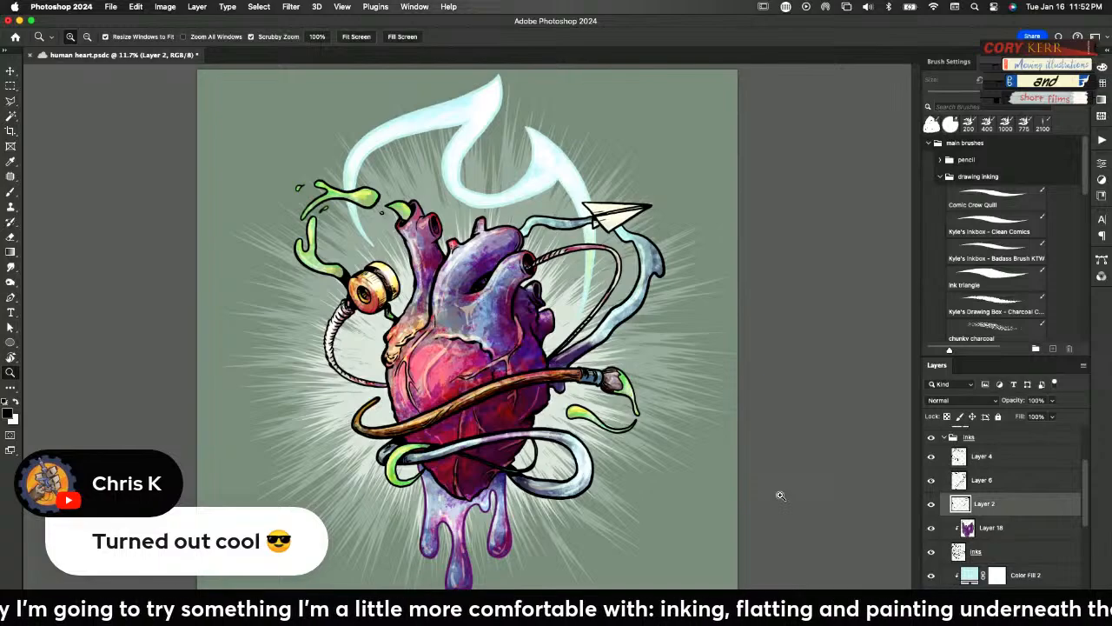
Check up close which ink lines Layer 4 holds around the green drip in the heart's upper-left vessel
left_click_drag(437, 540, 654, 440)
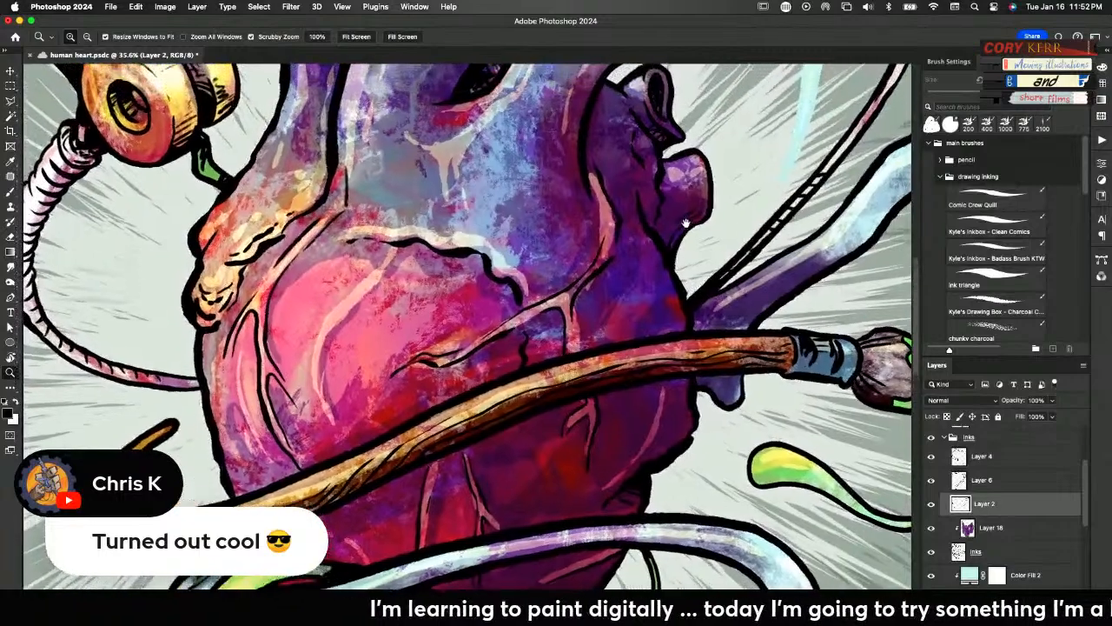
left_click_drag(686, 224, 714, 444)
left_click_drag(733, 231, 734, 457)
left_click_drag(591, 430, 624, 437)
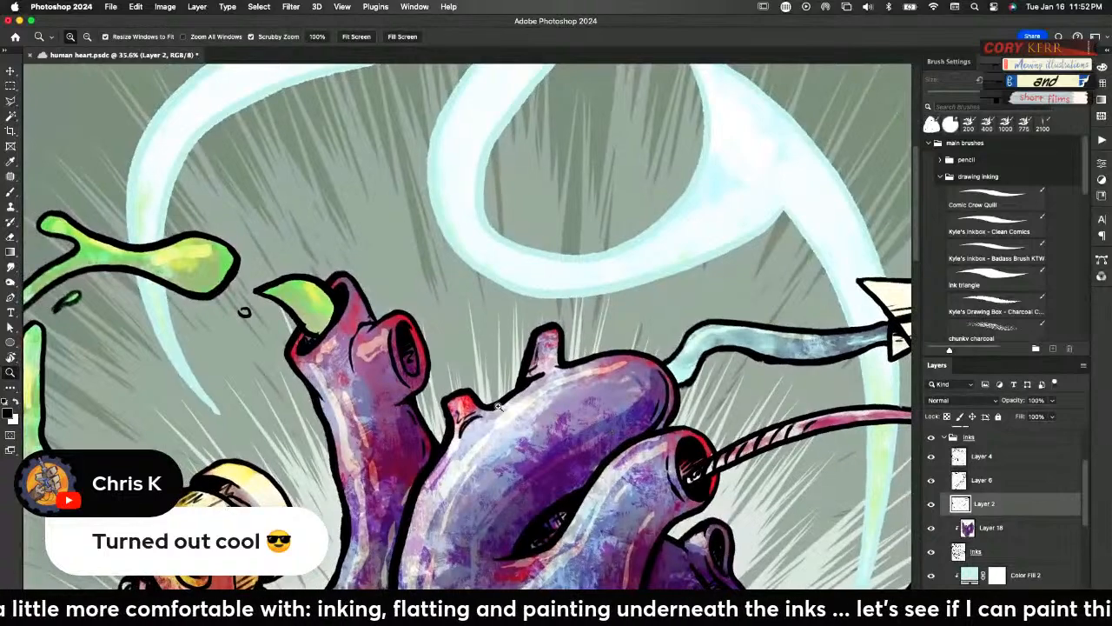
key("v")
right_click(303, 328)
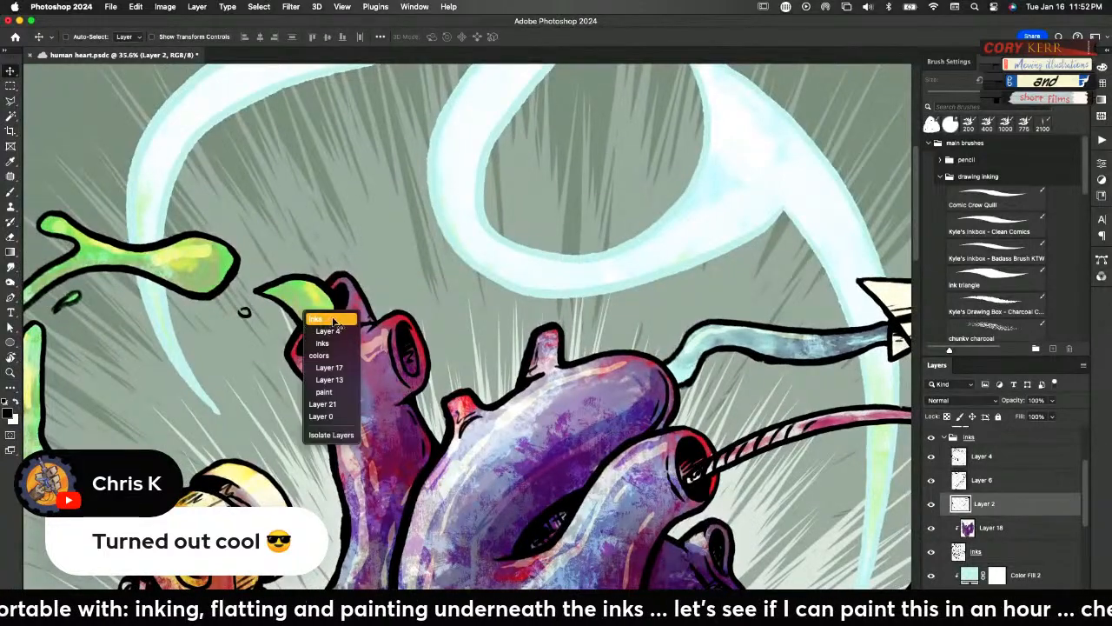
left_click(335, 333)
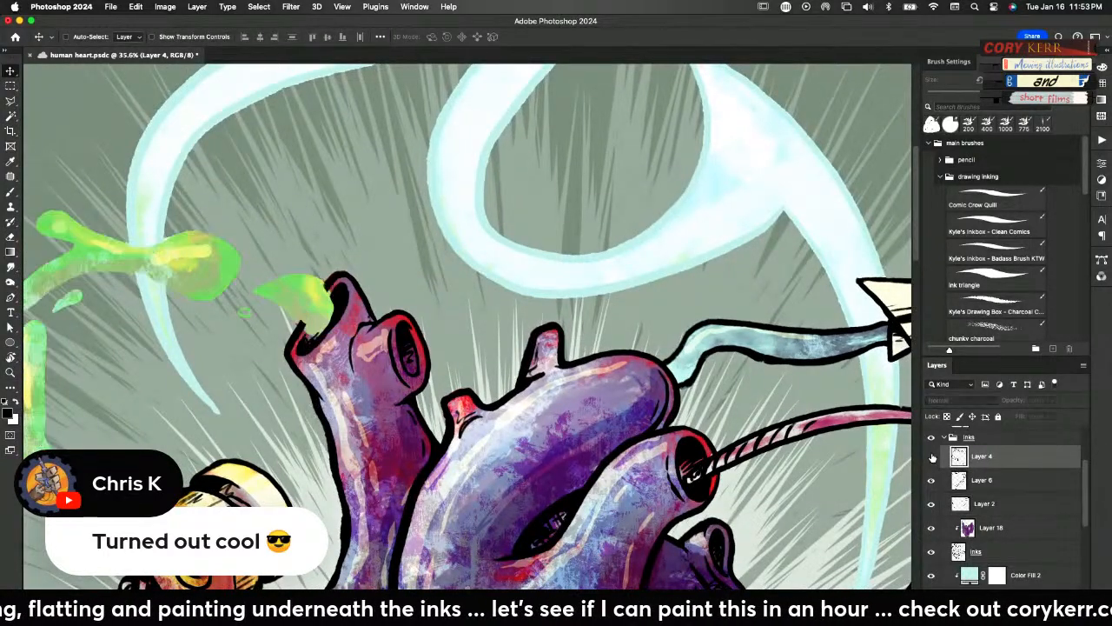
key("e")
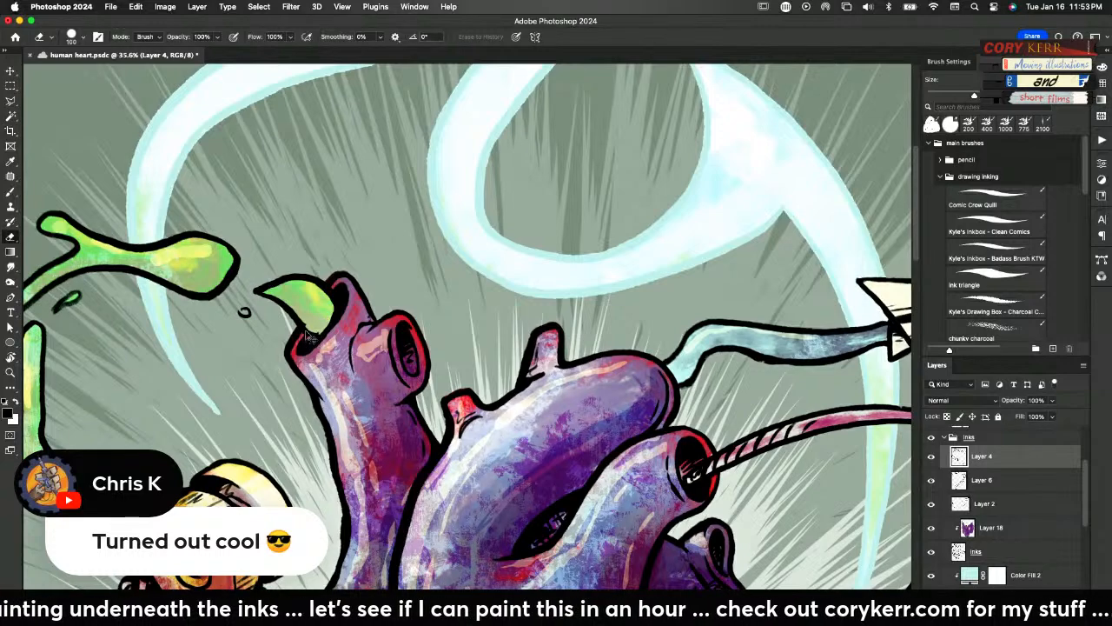
Erase the stray ink lines overlapping the green drip at the upper-left vessel's opening on the inks layer
key("v")
right_click(297, 337)
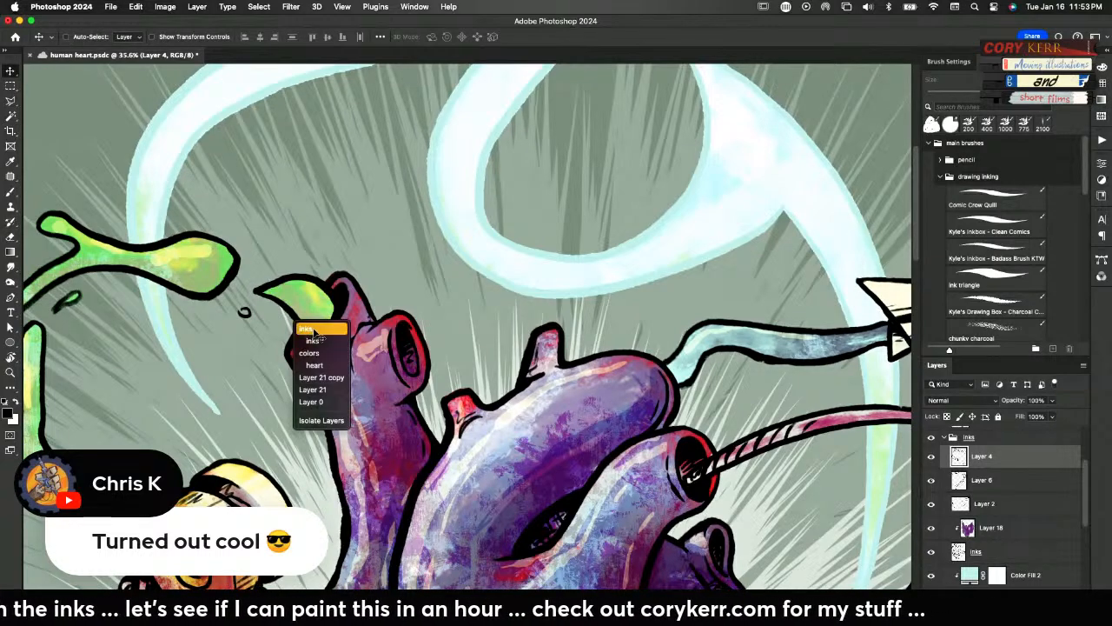
left_click(318, 341)
left_click(932, 553)
left_click(932, 553)
key("e")
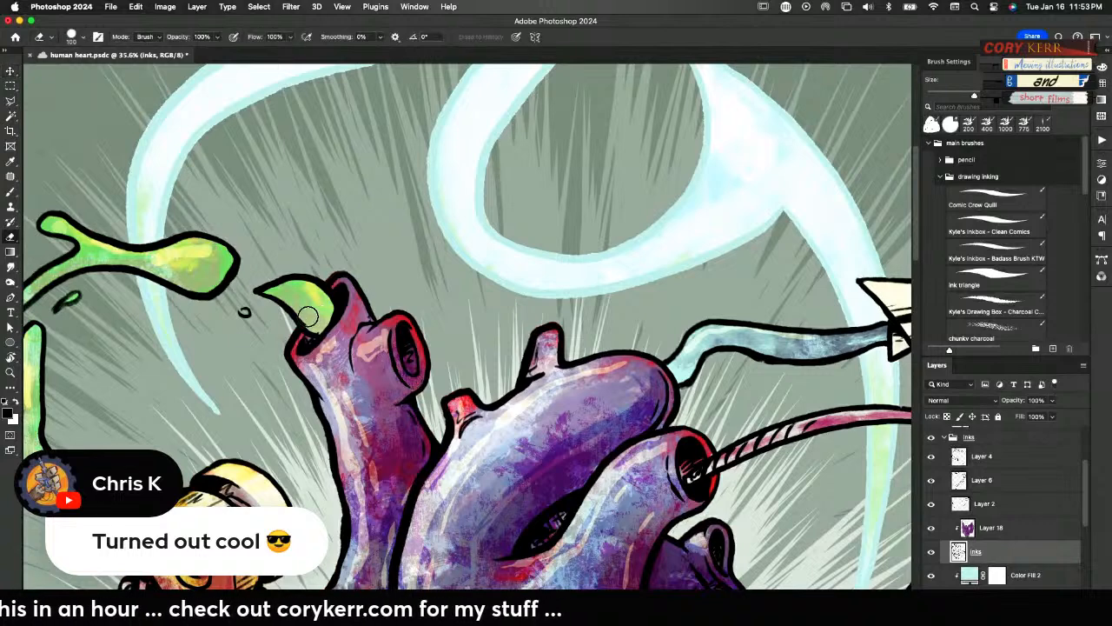
left_click_drag(318, 322, 318, 294)
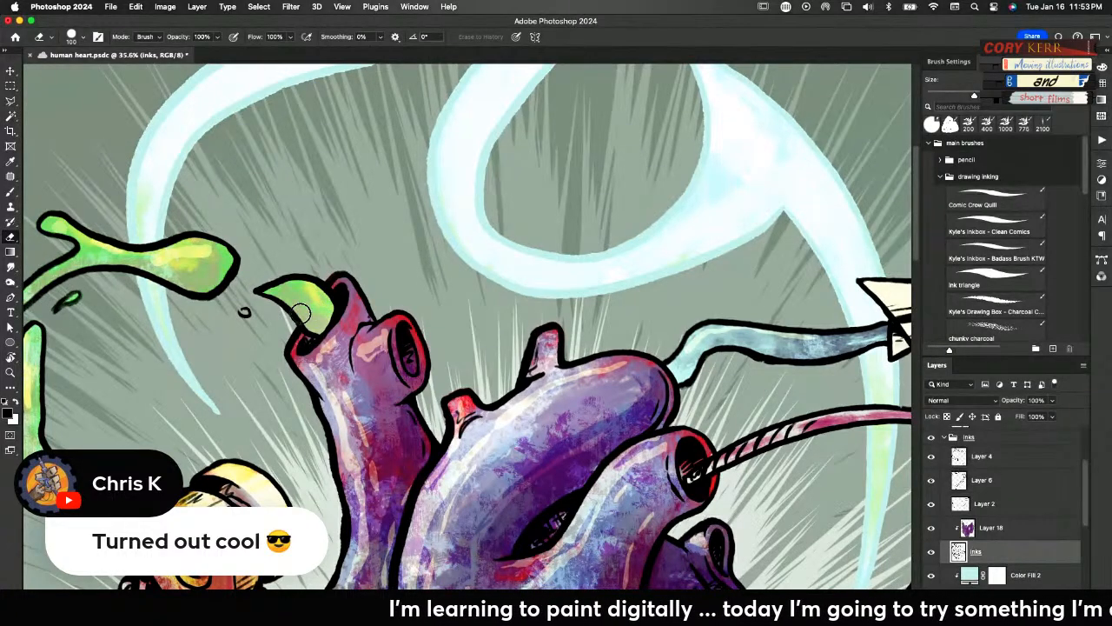
key("super+0")
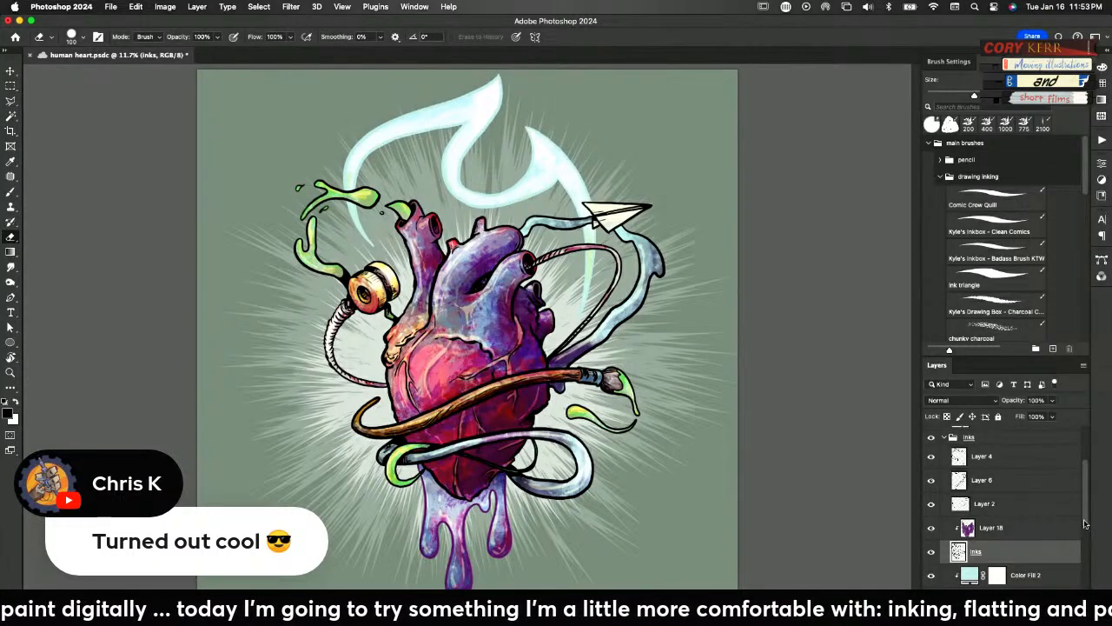
Add a new layer directly above Layer 0 and choose the granite texture brush from Kyle's Concept Brushes
scroll(1086, 548, "down", 5)
scroll(1086, 571, "down", 1)
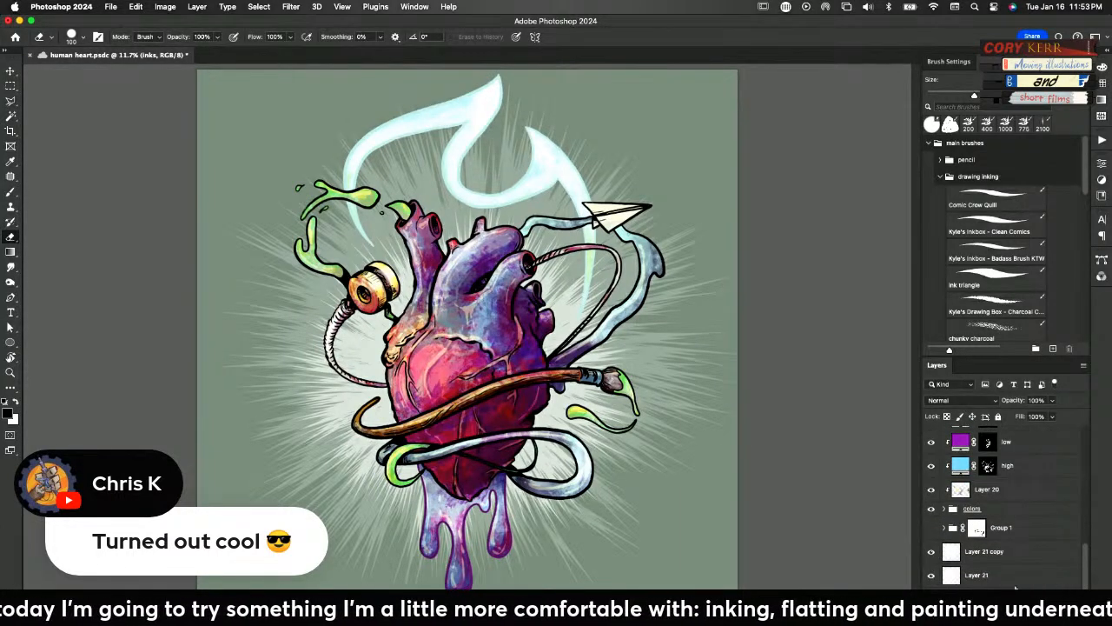
left_click(999, 598)
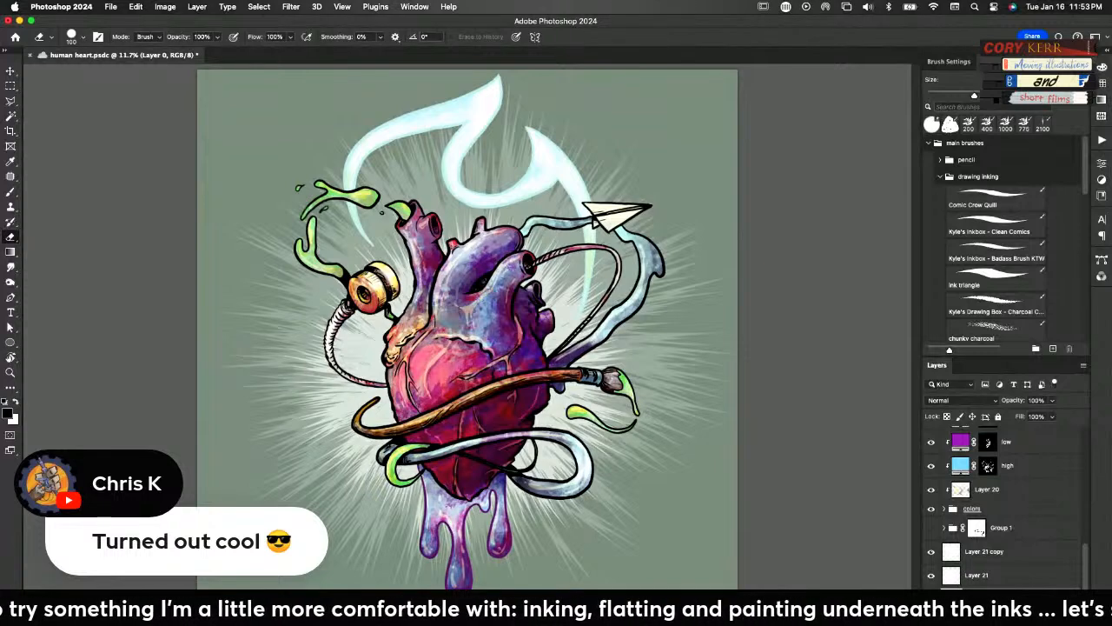
left_click(1042, 617)
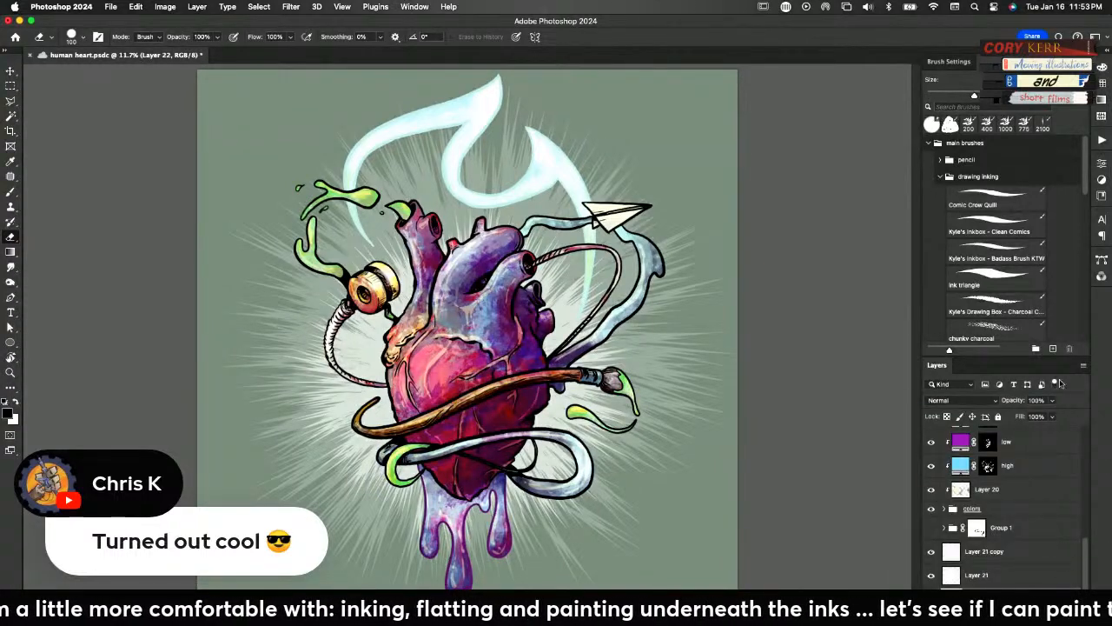
left_click_drag(1084, 184, 1084, 177)
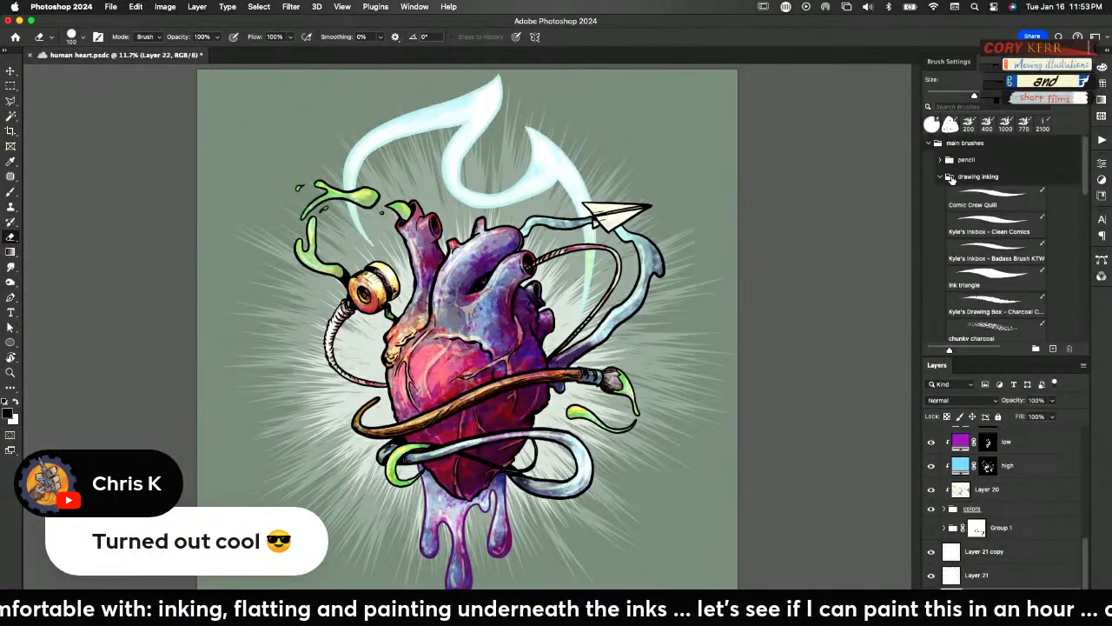
left_click(939, 178)
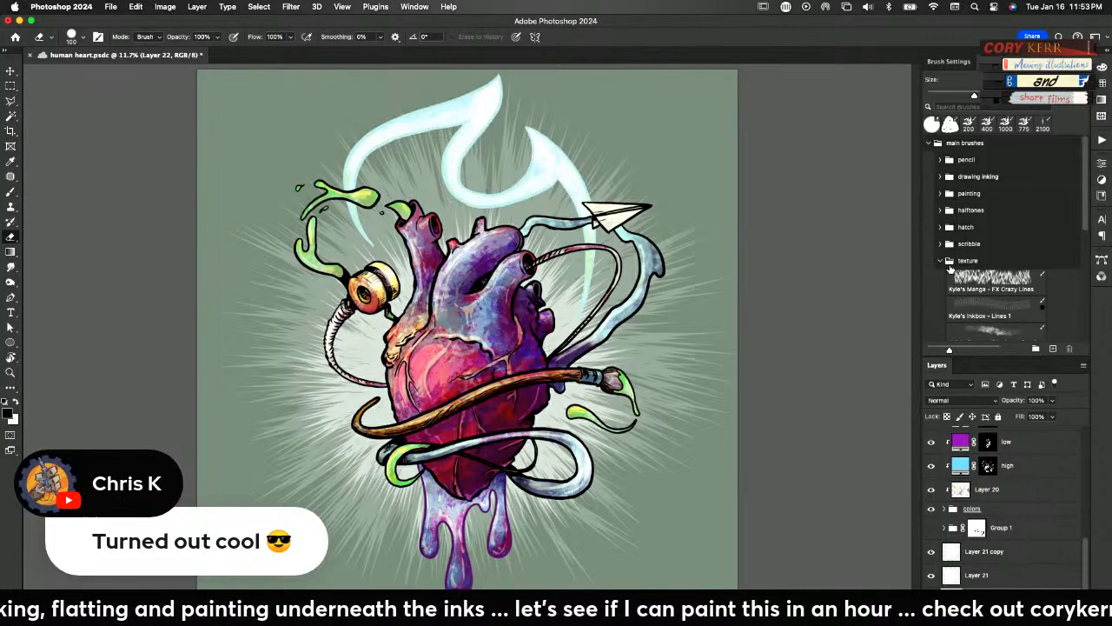
scroll(1083, 220, "down", 5)
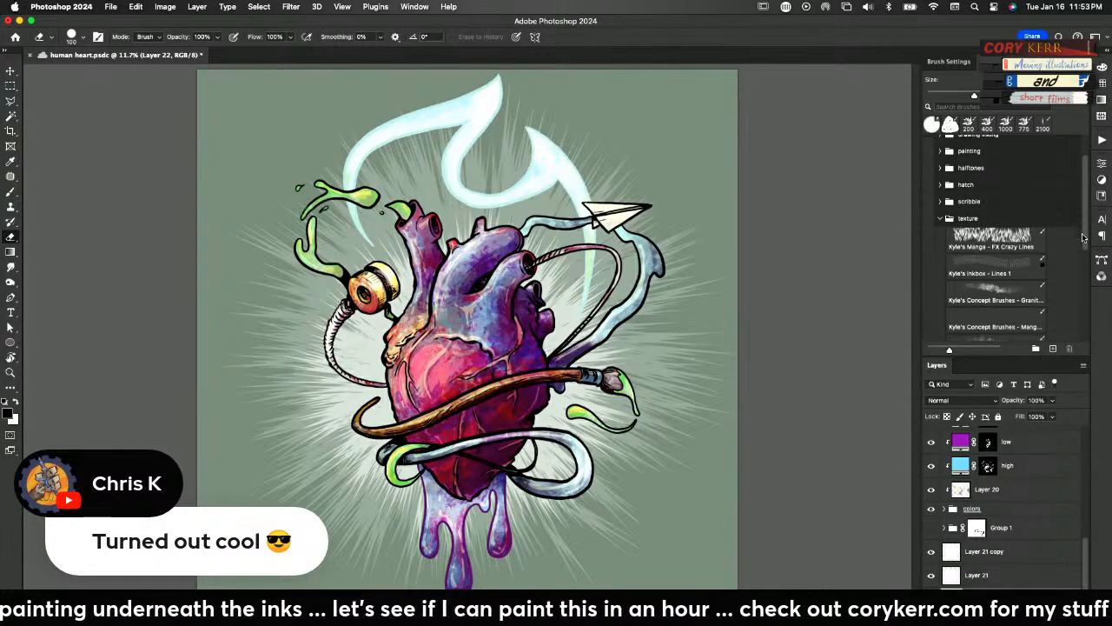
left_click(1000, 253)
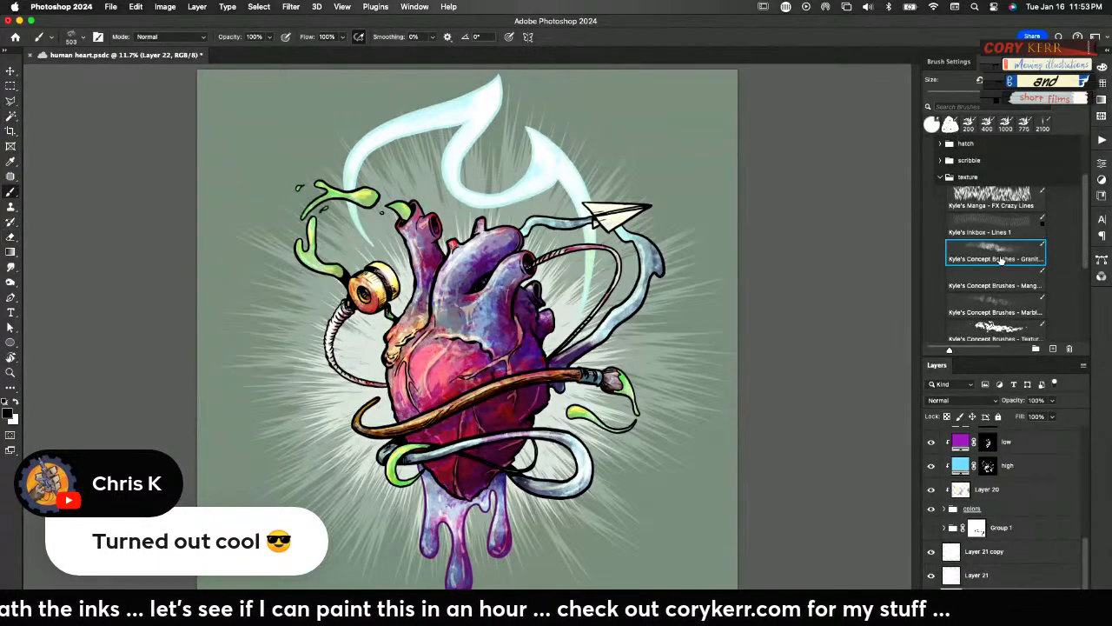
Set the granite brush size to 1400, and test and undo one dark texture dab on the background beside the heart
key("bracketright")
key("bracketright")
key("bracketright")
key("bracketright")
key("bracketright")
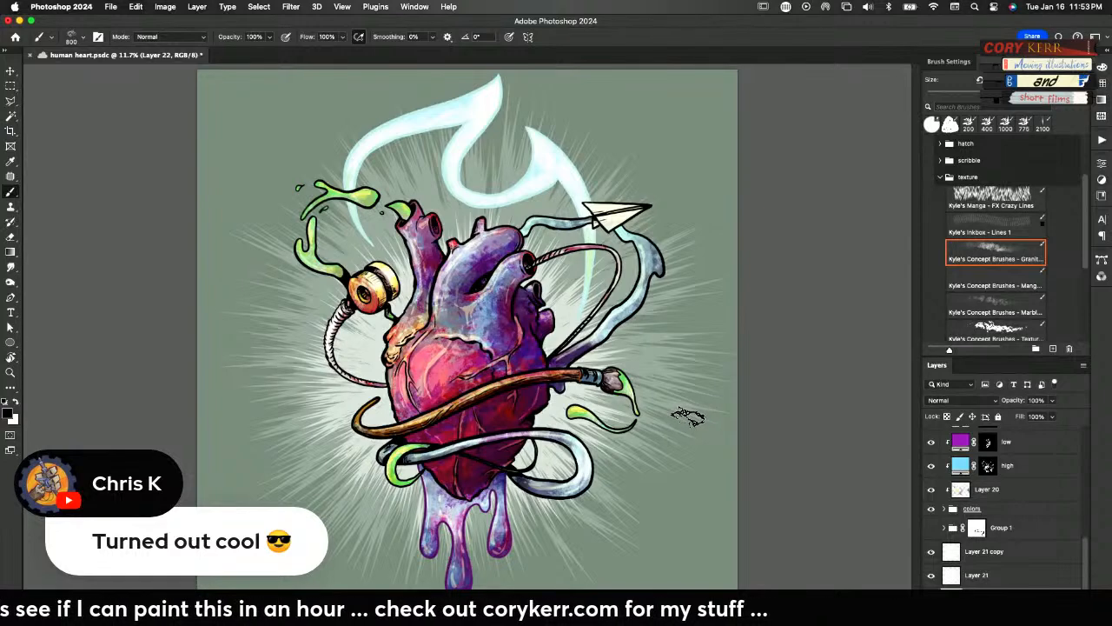
key("]")
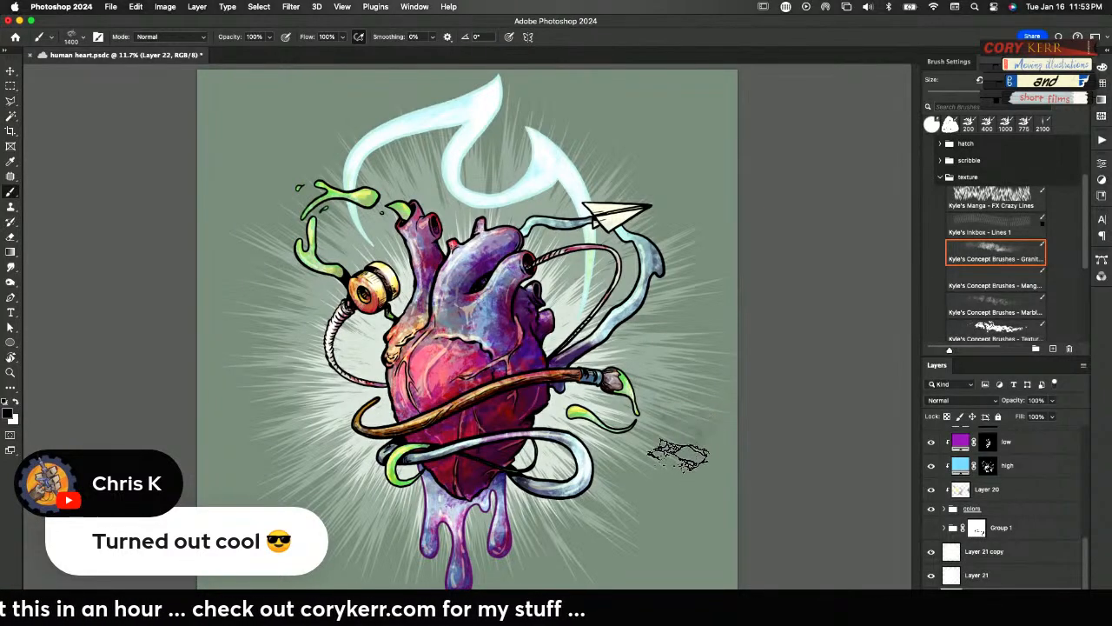
left_click_drag(682, 455, 673, 474)
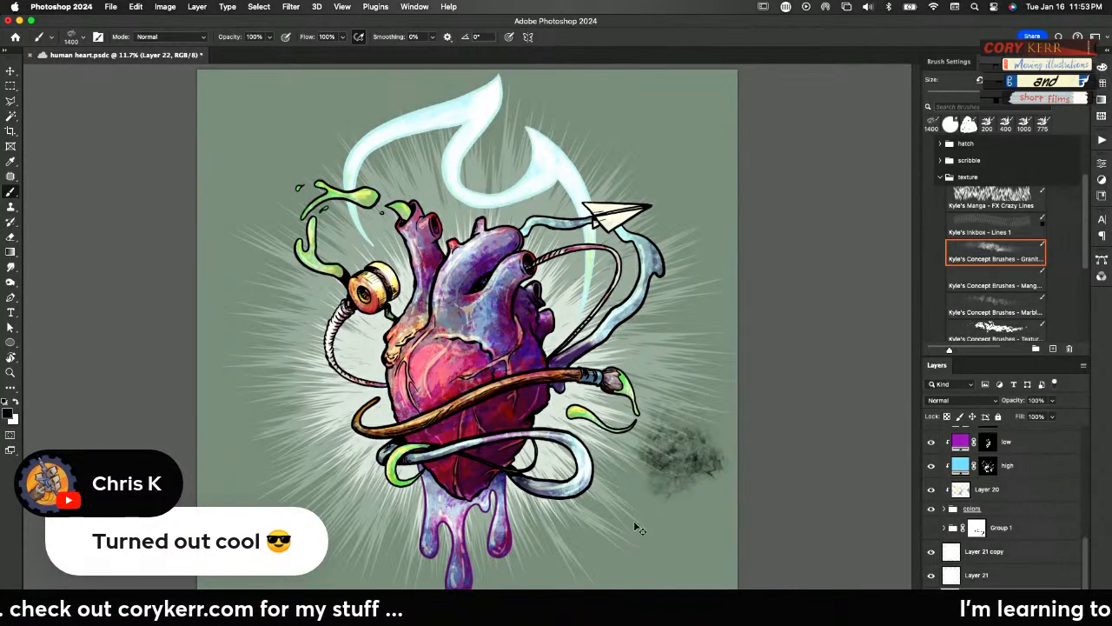
key("super+z")
Set Layer 22 to Multiply at 24% opacity, testing and undoing texture strokes on the background beside the heart
left_click_drag(1082, 565, 1084, 579)
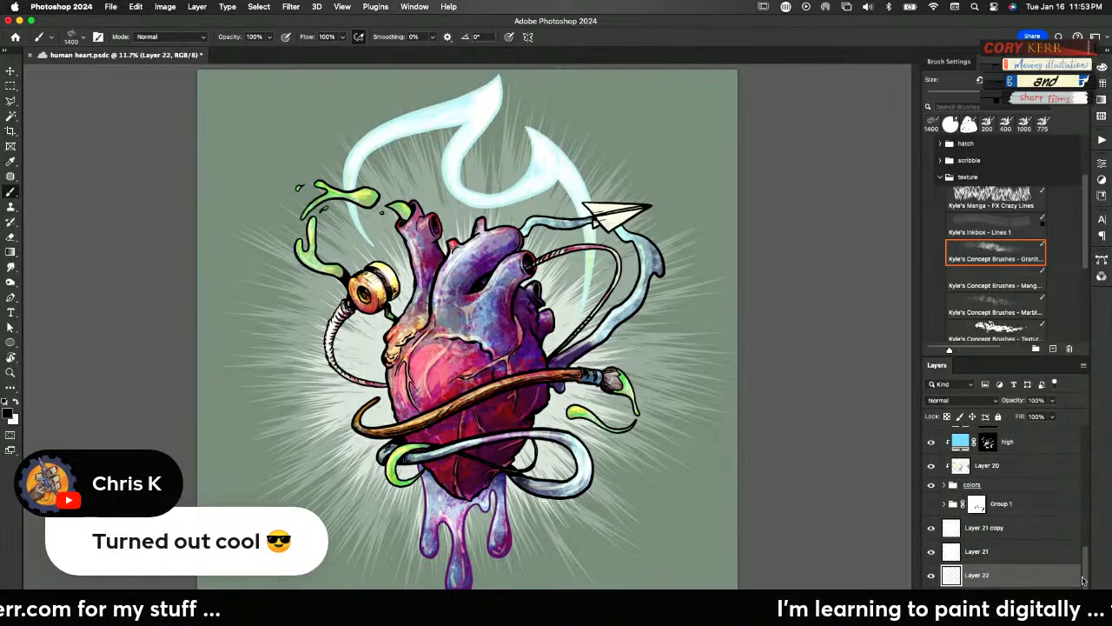
left_click(971, 401)
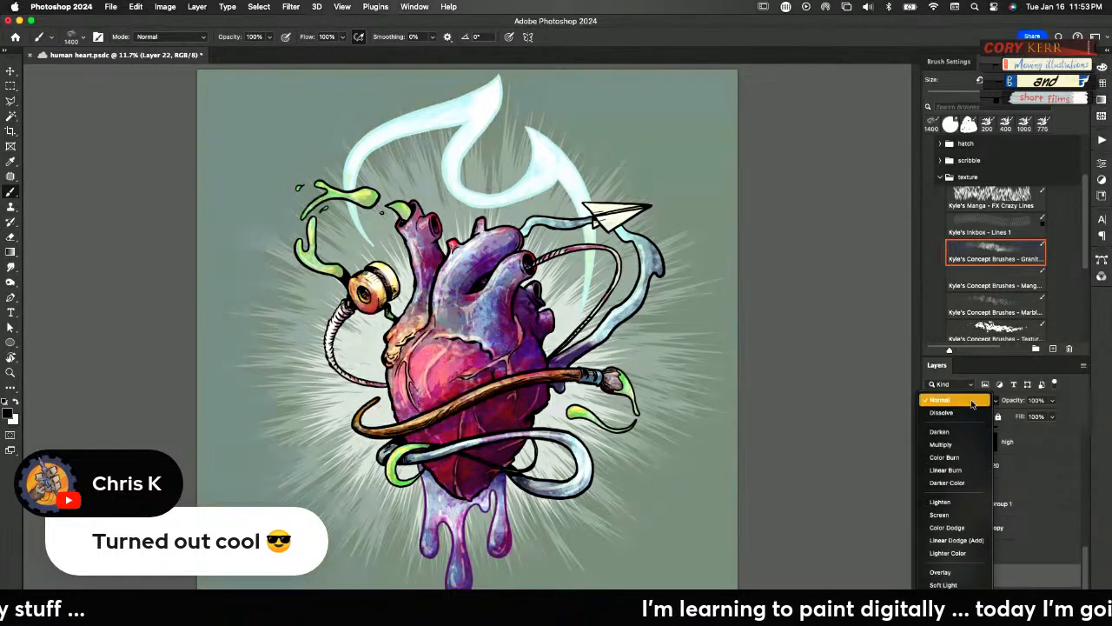
left_click(940, 444)
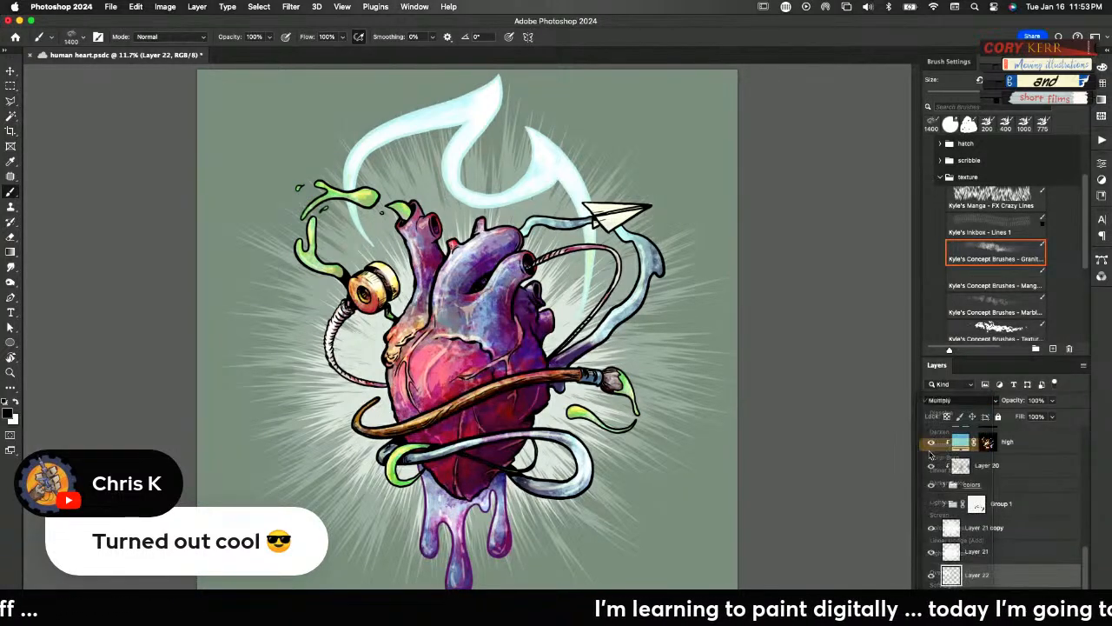
left_click_drag(1015, 402, 1002, 403)
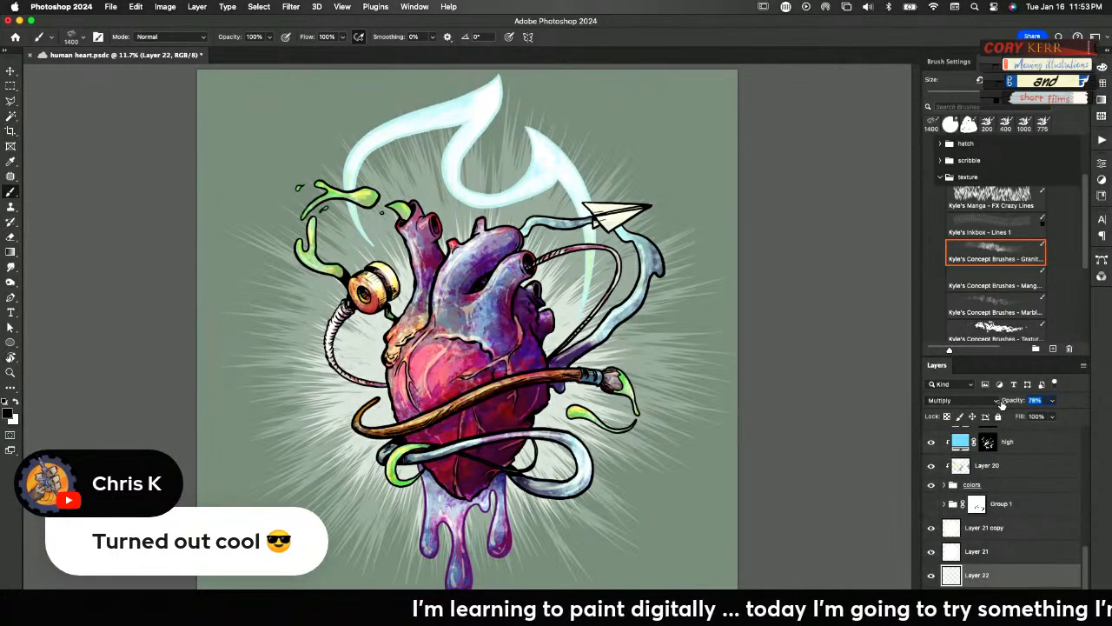
left_click_drag(648, 488, 680, 494)
key("super+z")
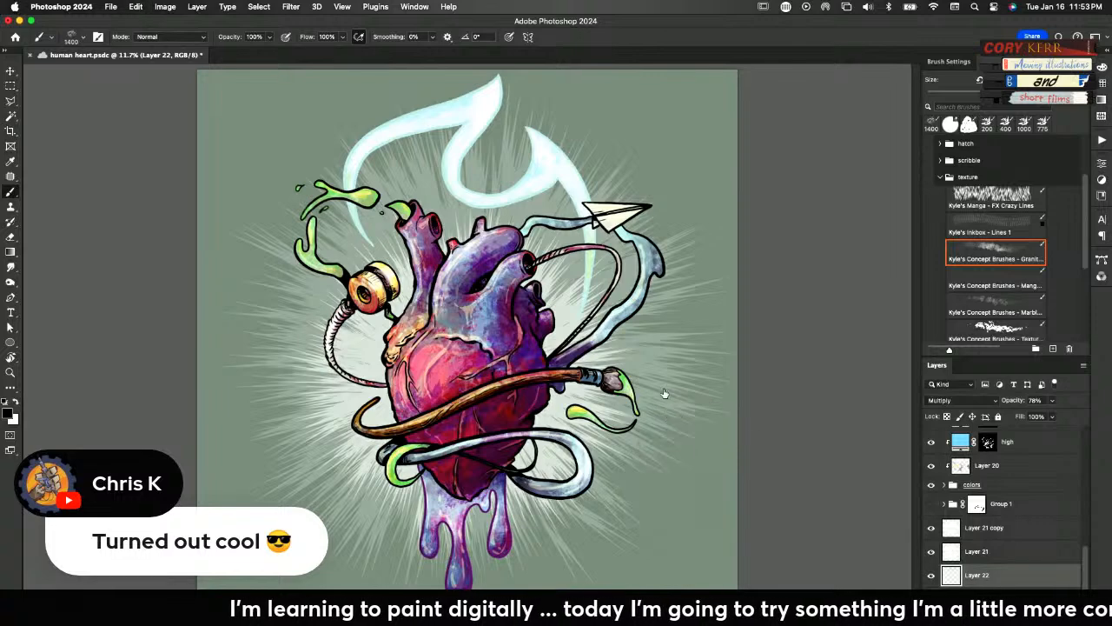
mouse_move(640, 498)
left_mouse_down()
mouse_move(666, 479)
mouse_move(743, 485)
left_mouse_up()
key("super+z")
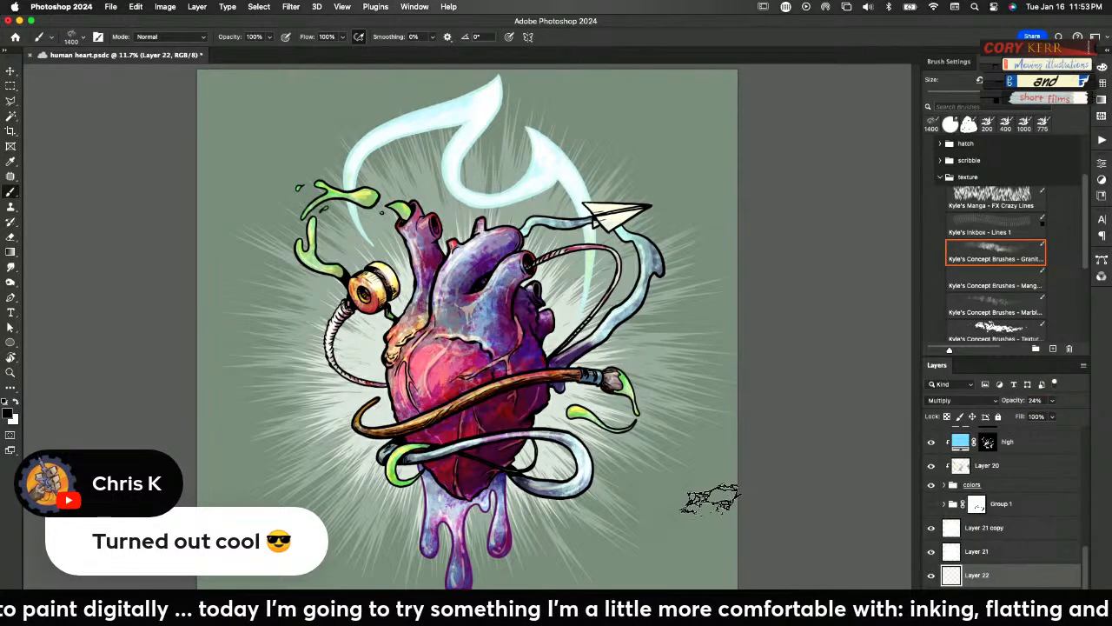
key("super+z")
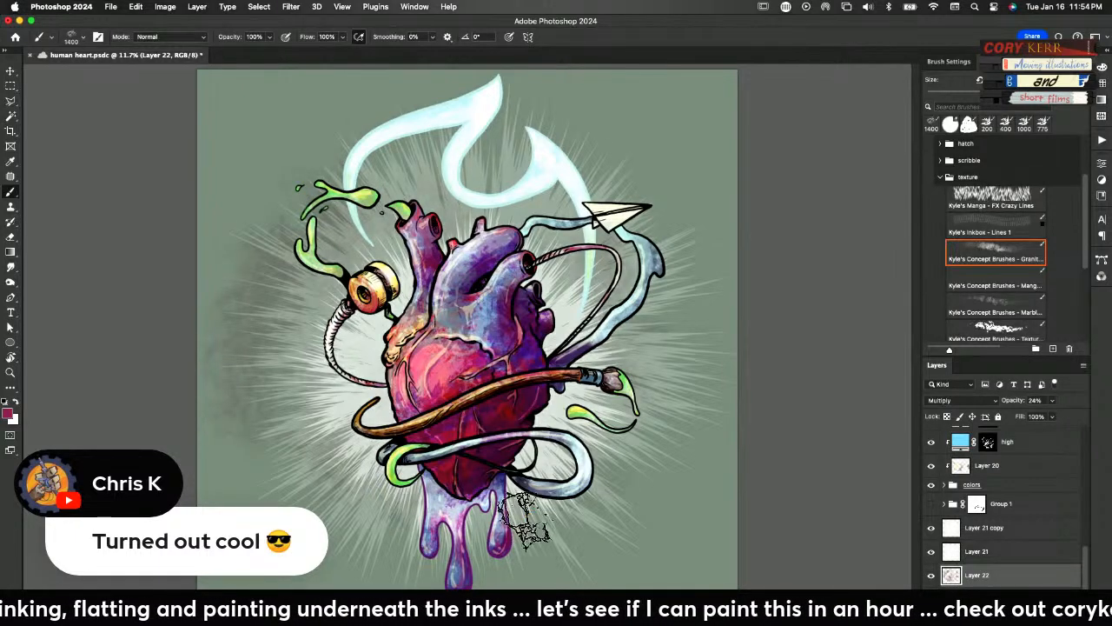
Brush subtle granite texture in magenta over the green background on Layer 22, enlarging the brush up to 2800
key("bracketright")
key("bracketright")
key("bracketright")
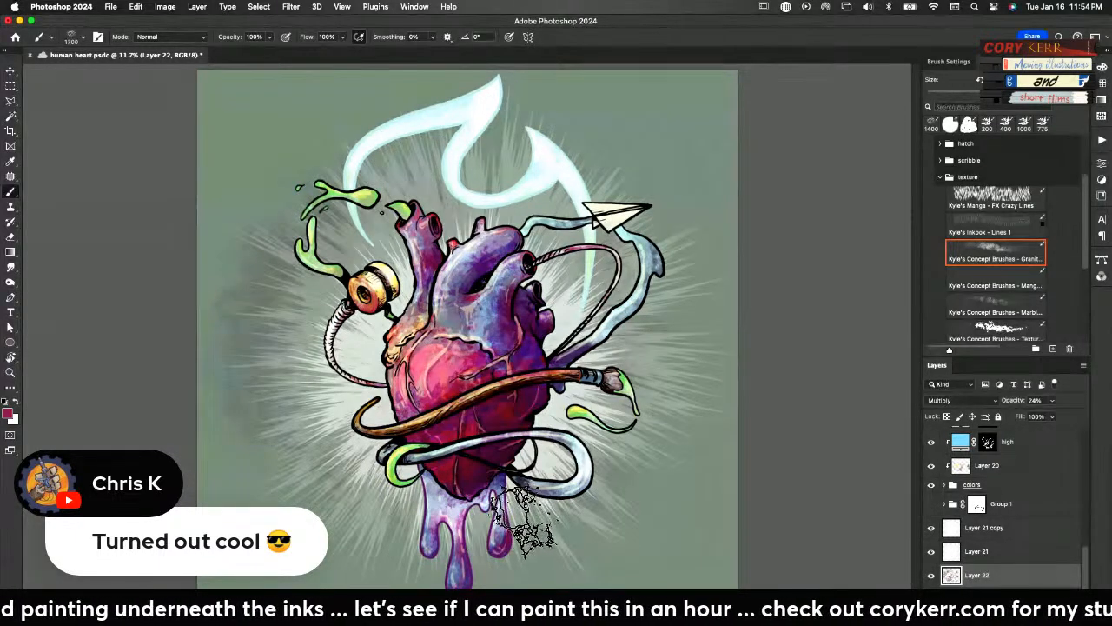
key("bracketright")
key("bracketright")
key("bracketright")
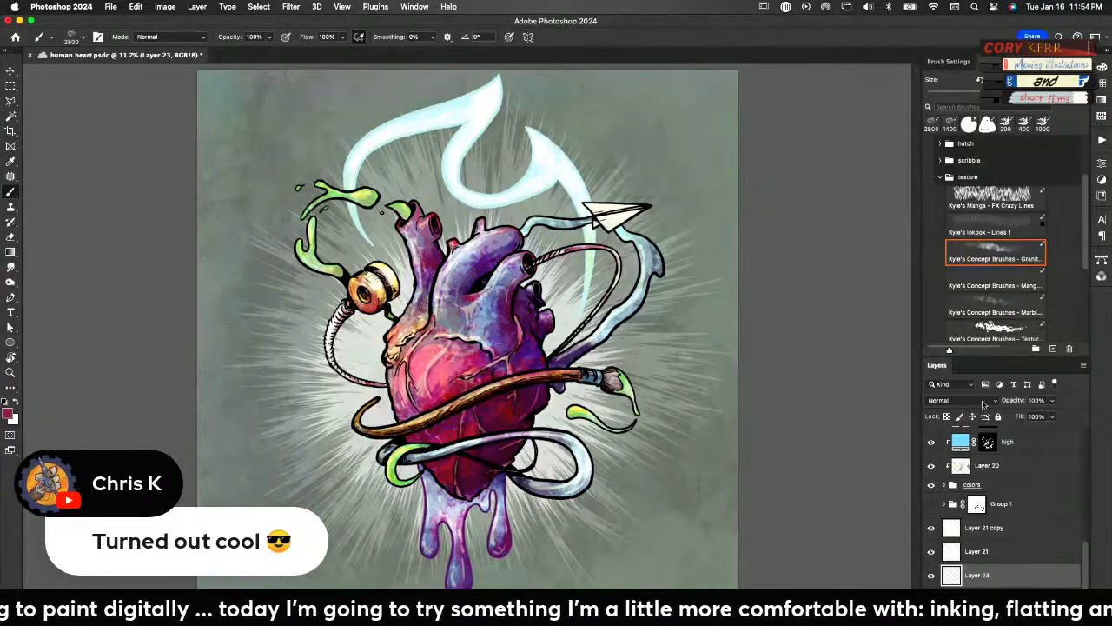
Darken the background's edges with black granite texture on Layer 23, set to Multiply at 30% opacity, and save the file
left_click(980, 400)
left_click(963, 450)
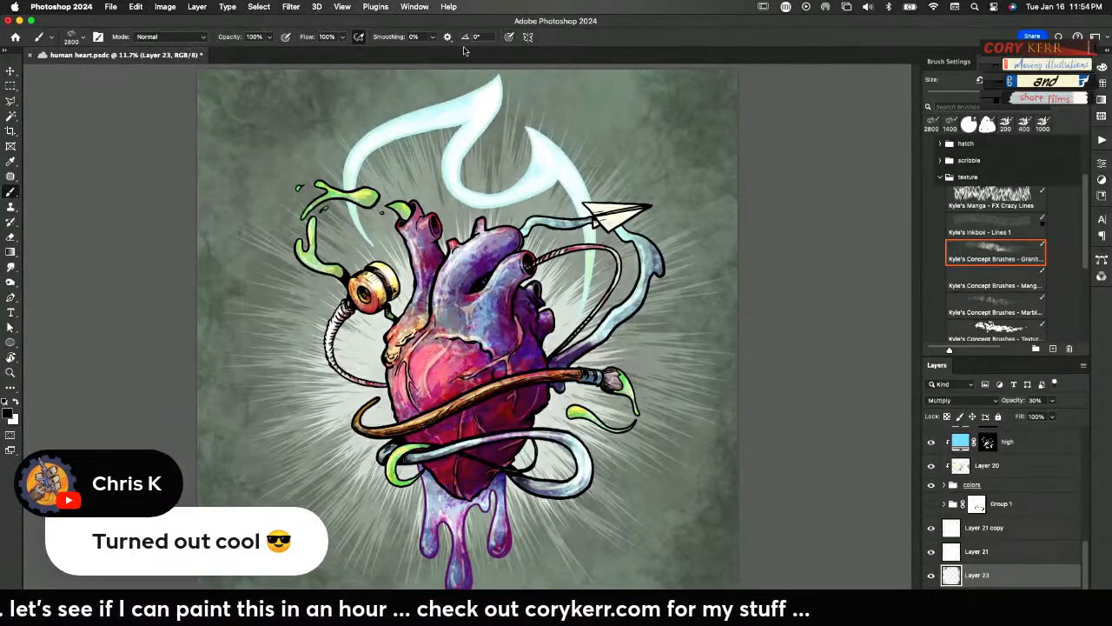
key("super+s")
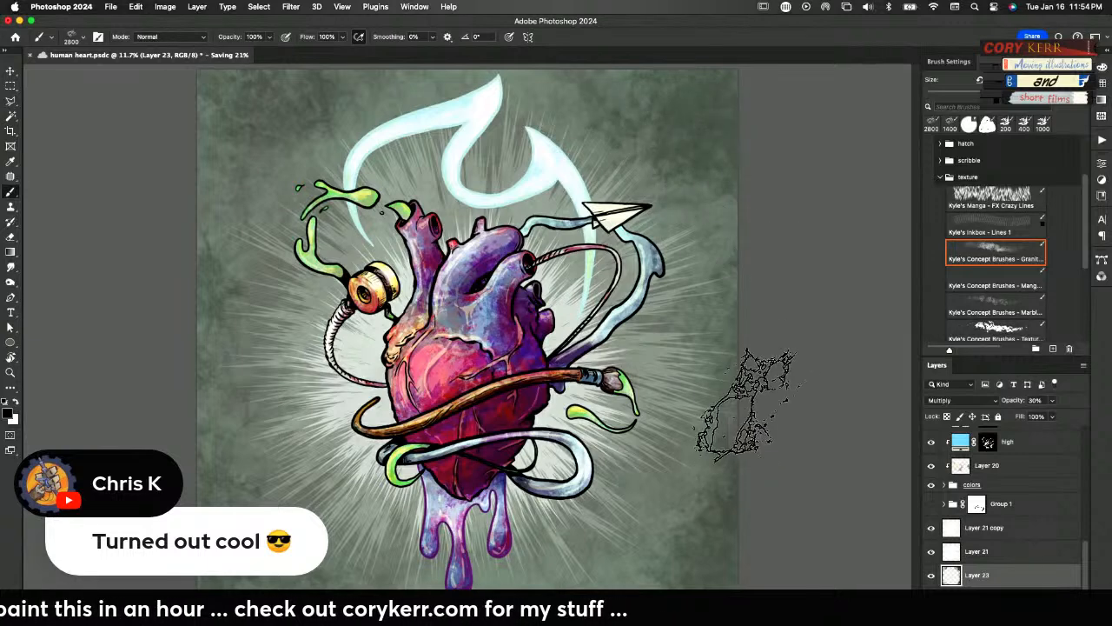